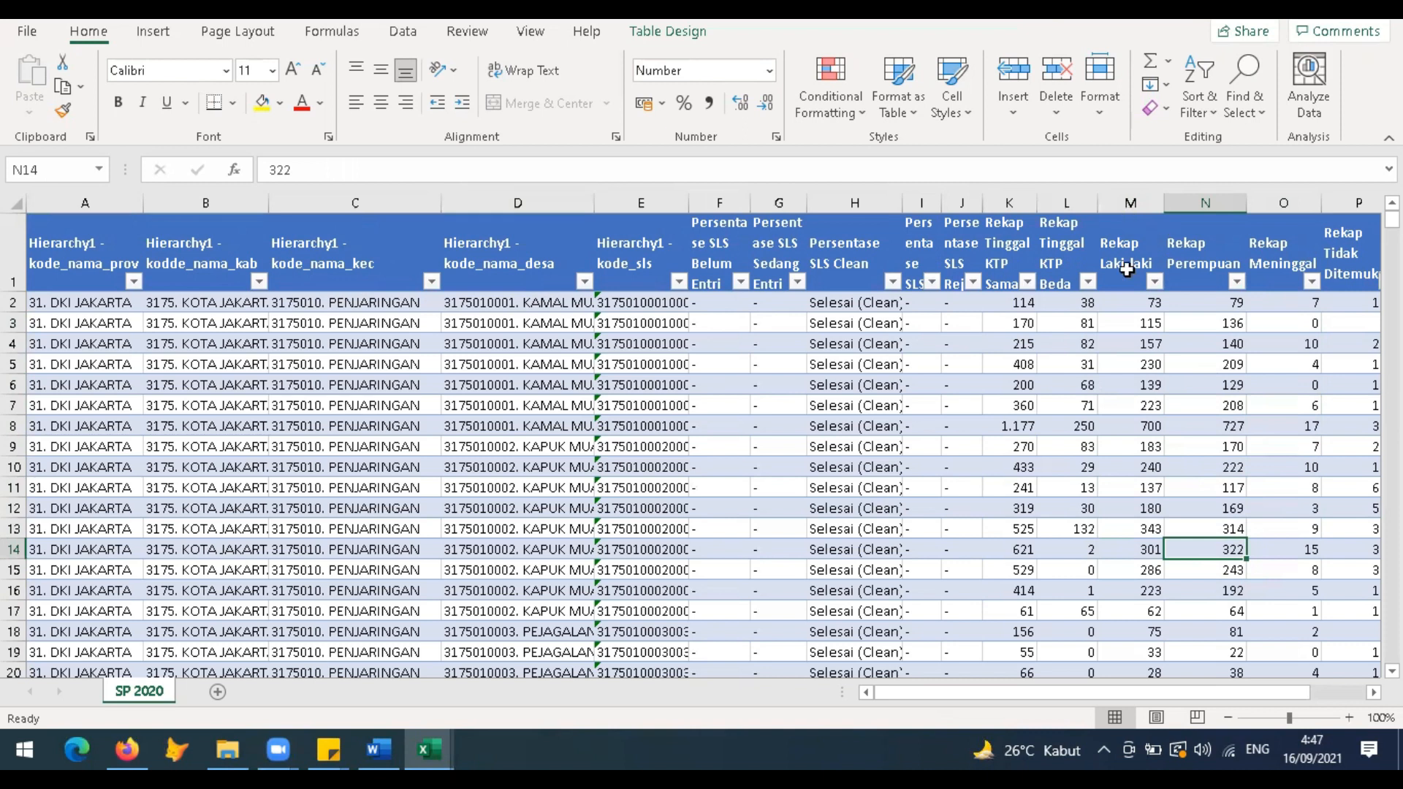
Step: Create a PivotTable from Table1 on a new worksheet
left_click(153, 31)
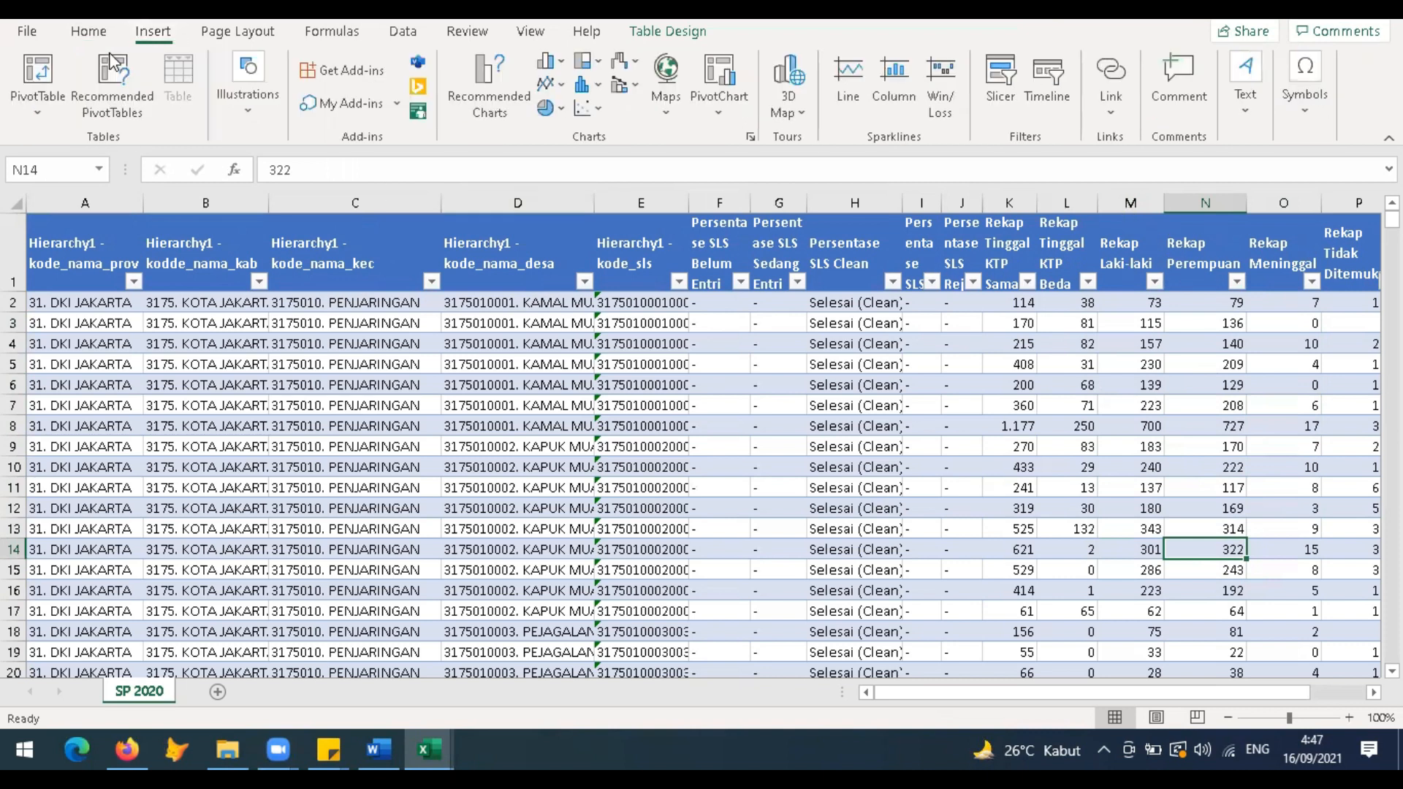
left_click(38, 96)
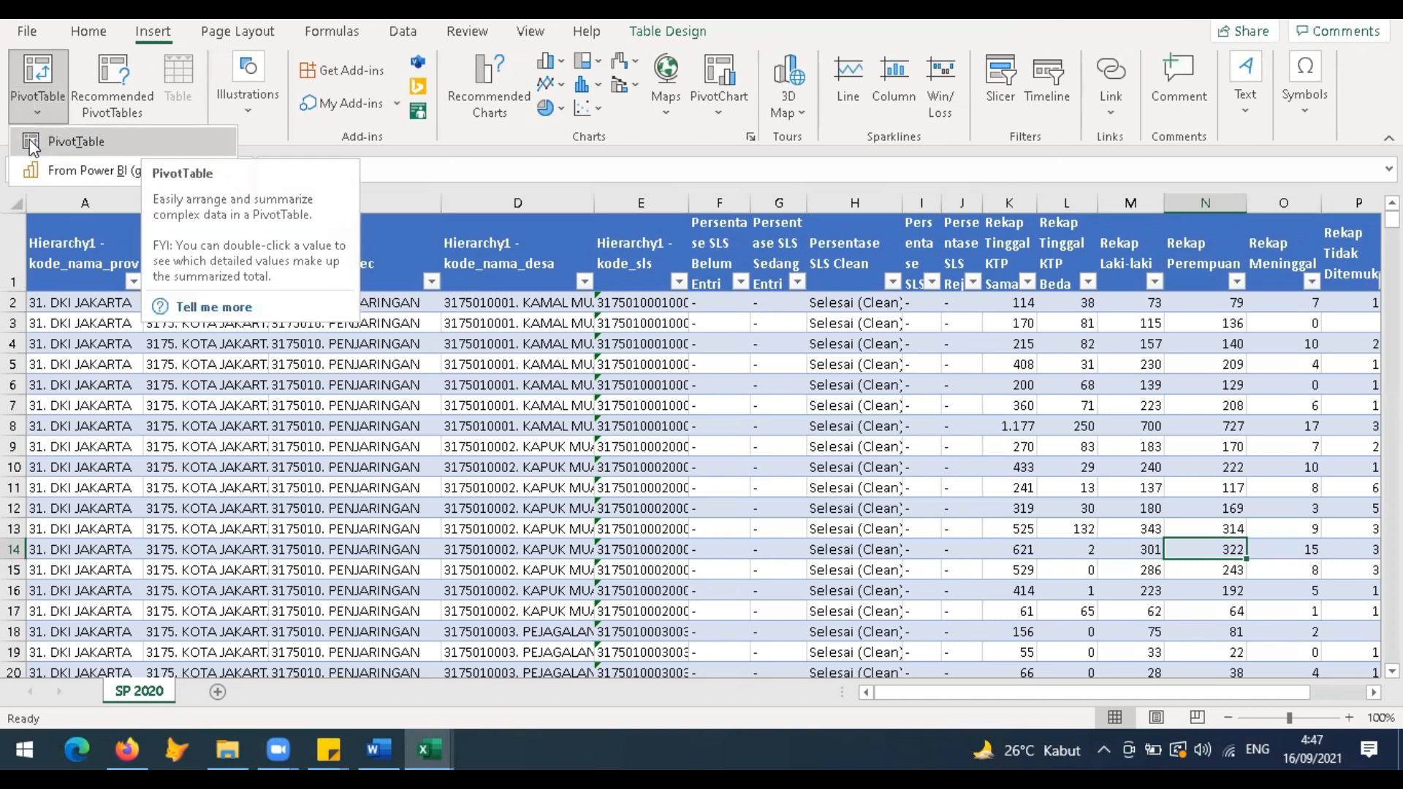
left_click(155, 142)
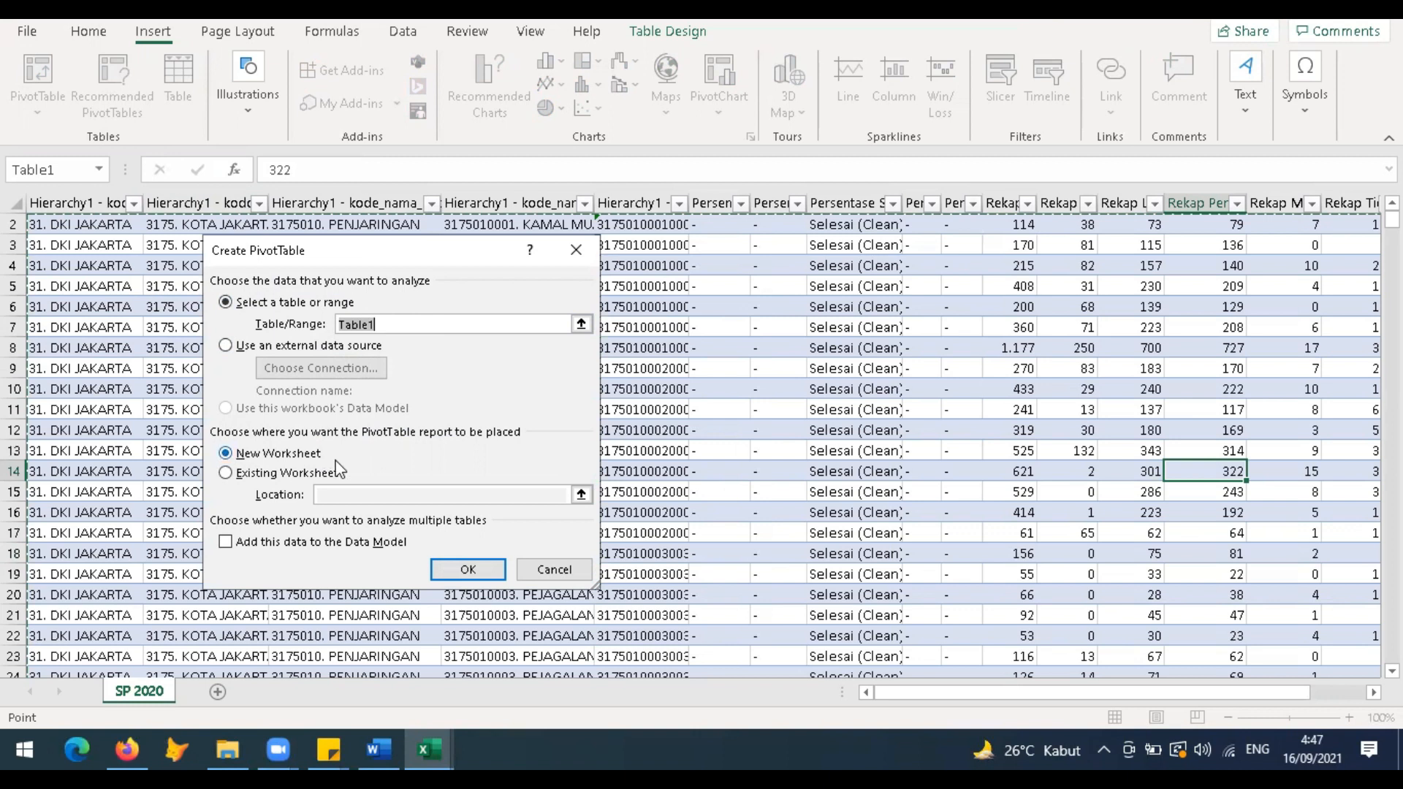
left_click(466, 570)
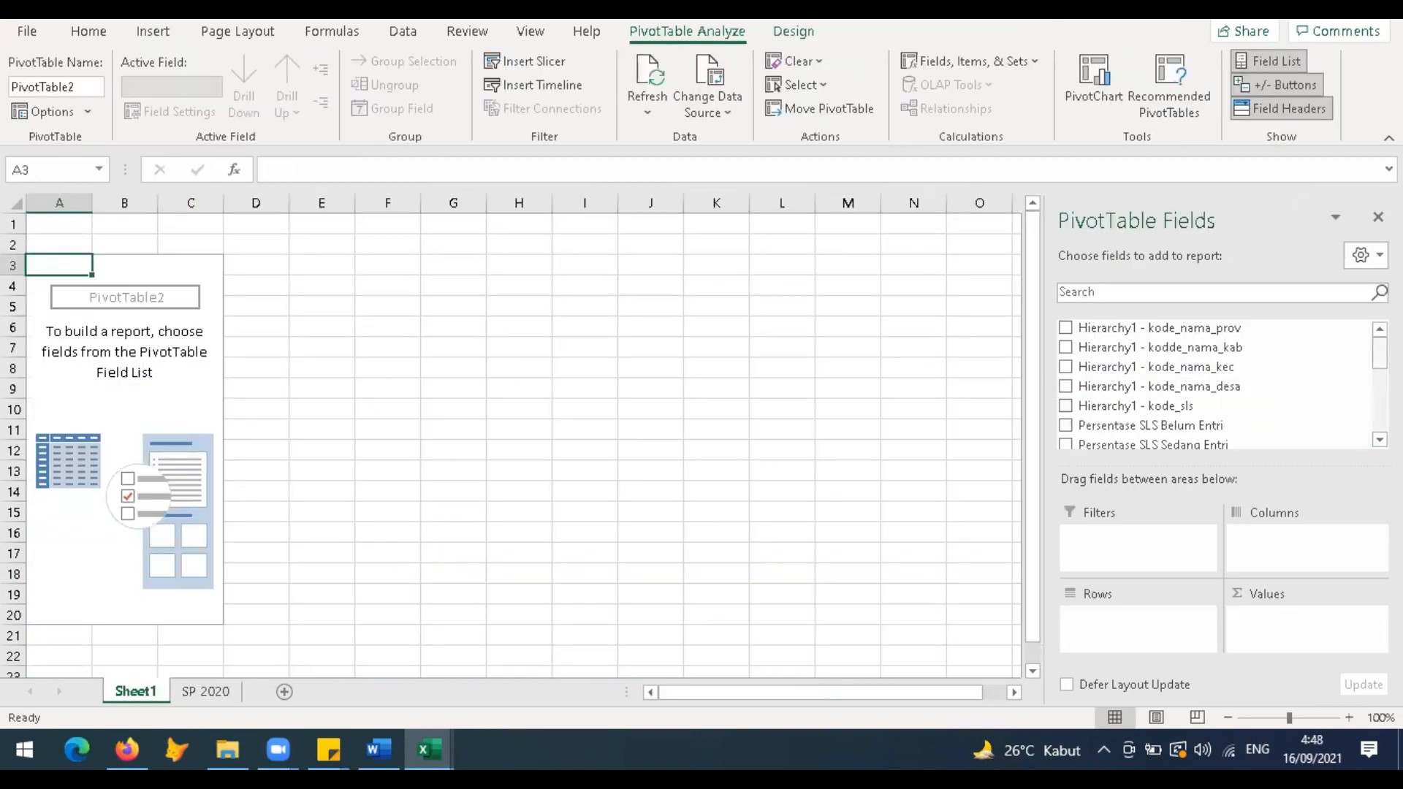
Step: Build the pivot report with kode_nama_kec as rows and the sums of Rekap Laki-laki and Rekap Perempuan as values
left_click(1065, 369)
left_click(1066, 369)
left_click(1065, 369)
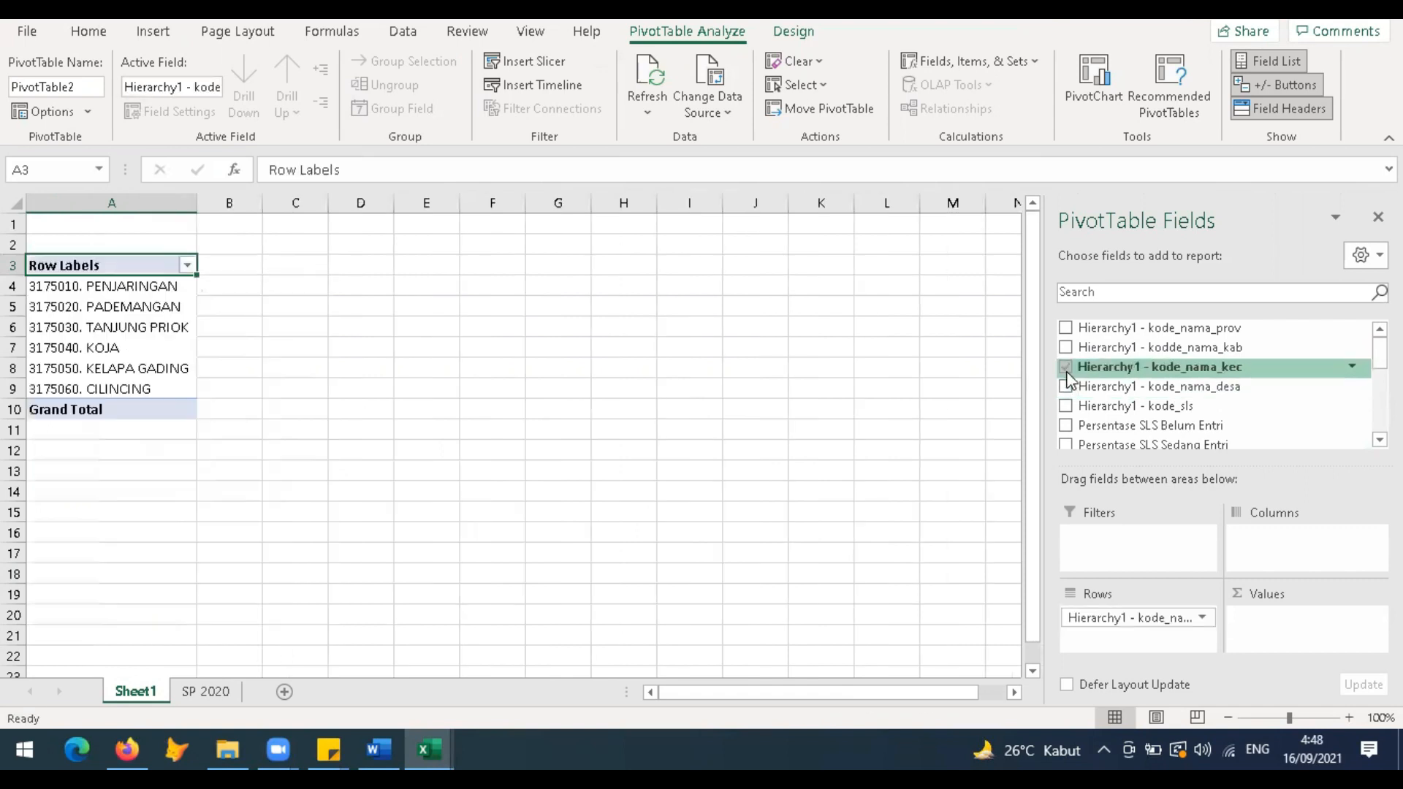
scroll(1241, 417, "down", 3)
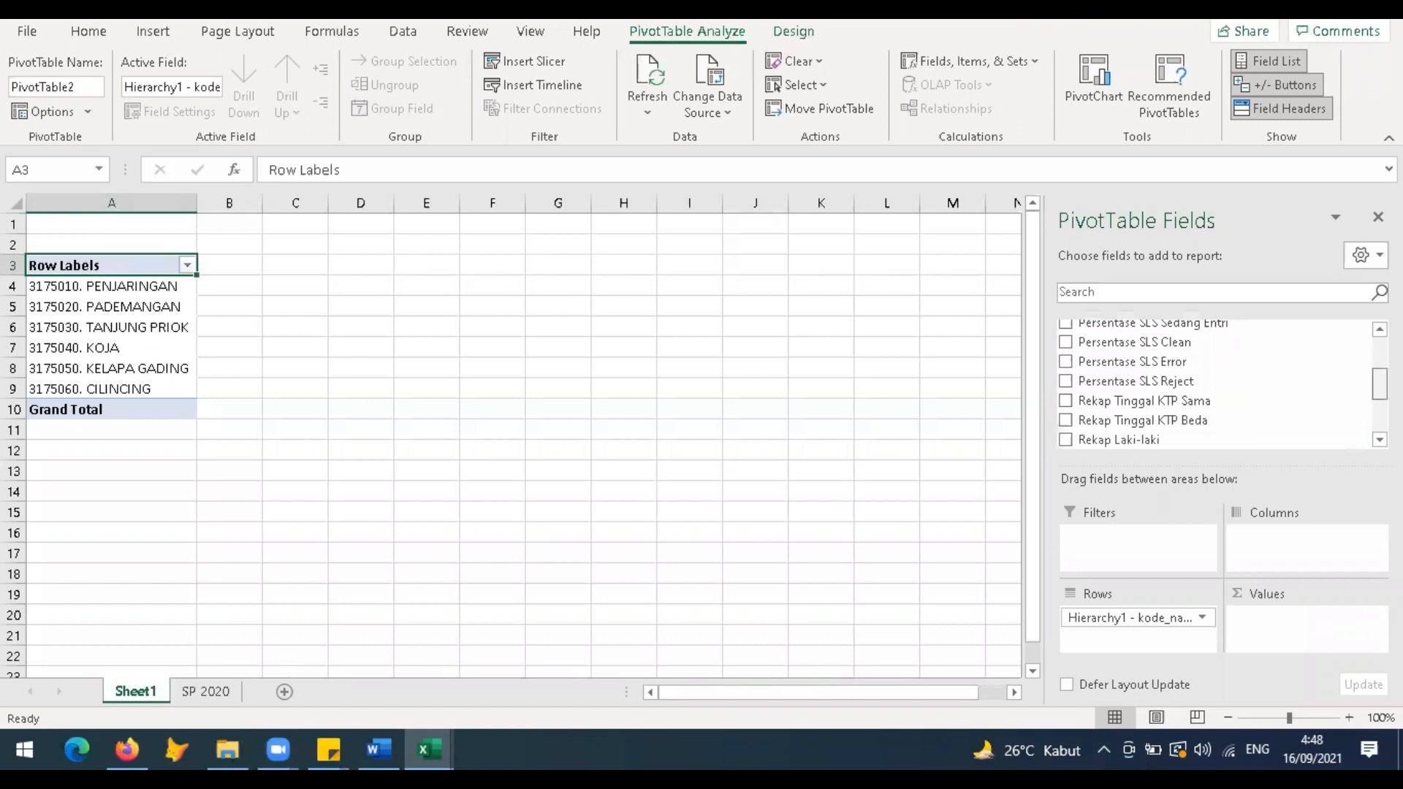
left_click(1066, 411)
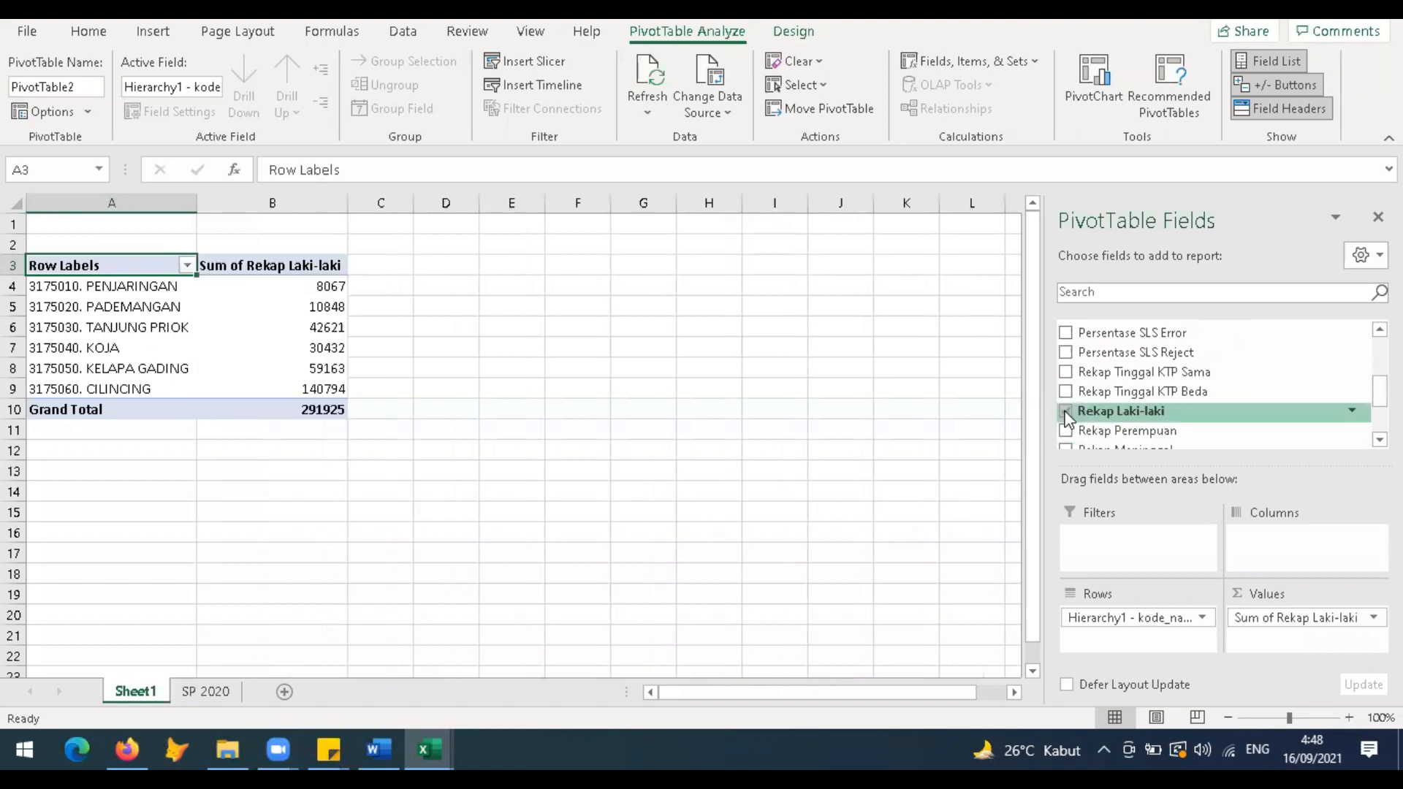
left_click(1066, 431)
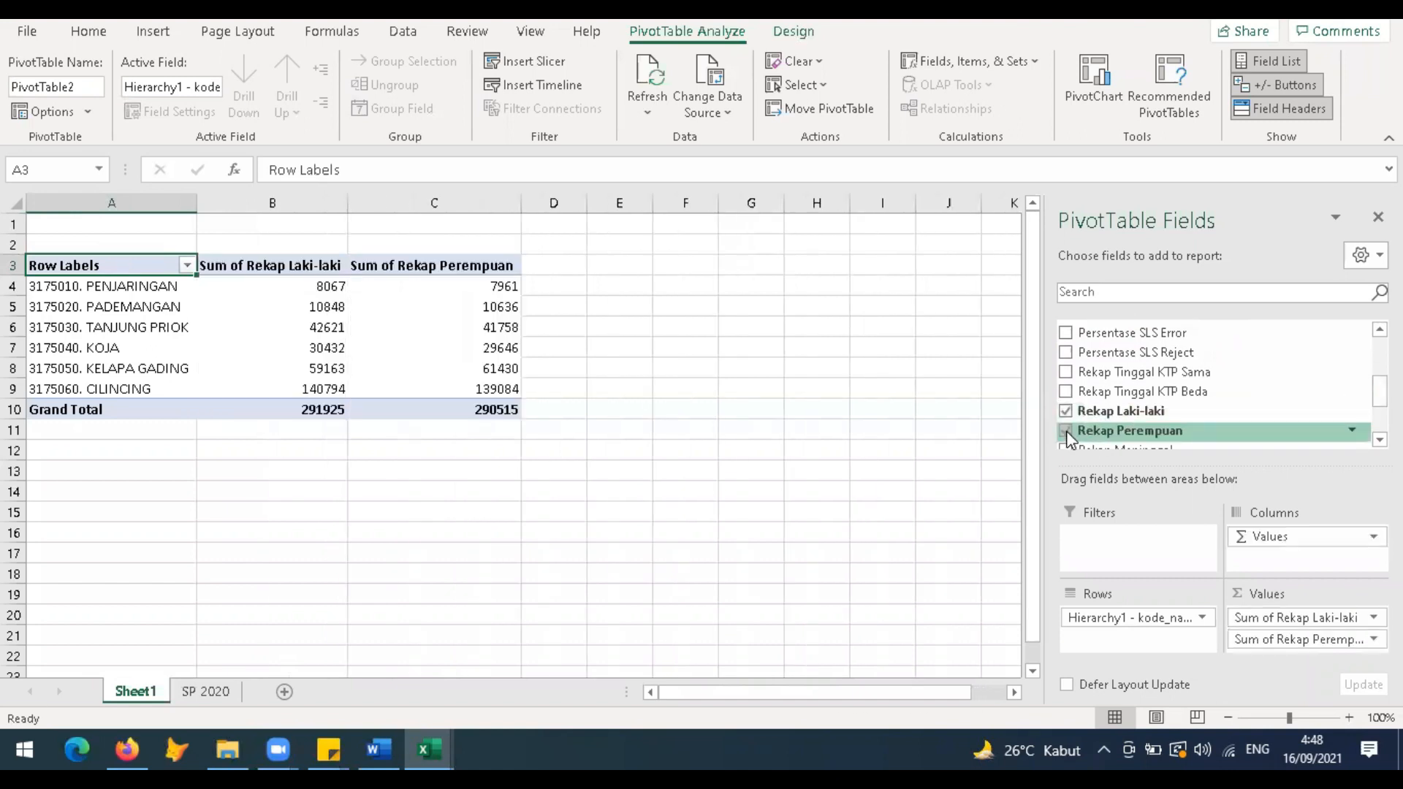
Step: Remove the Rekap Perempuan field from the pivot report and add it back
left_click(1066, 432)
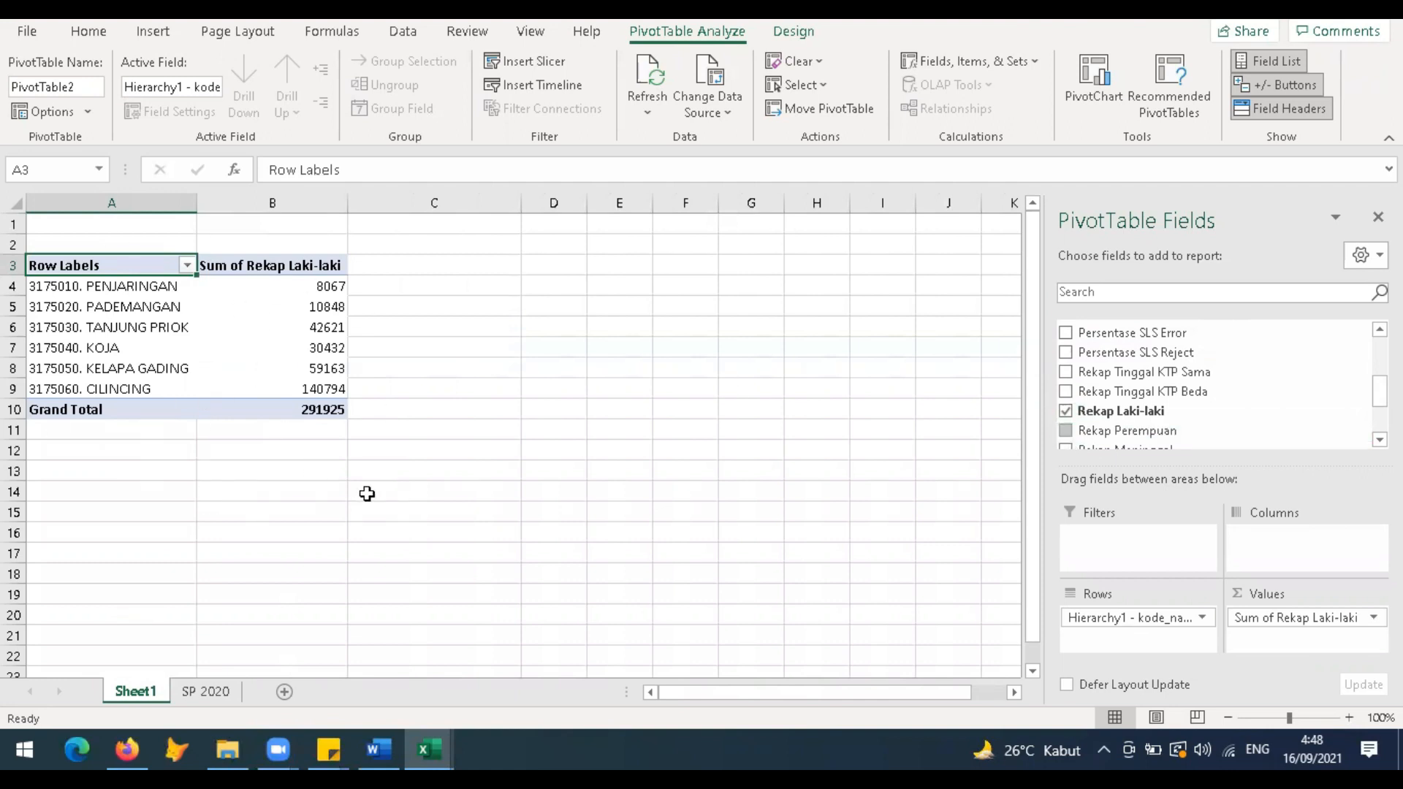
left_click(1066, 432)
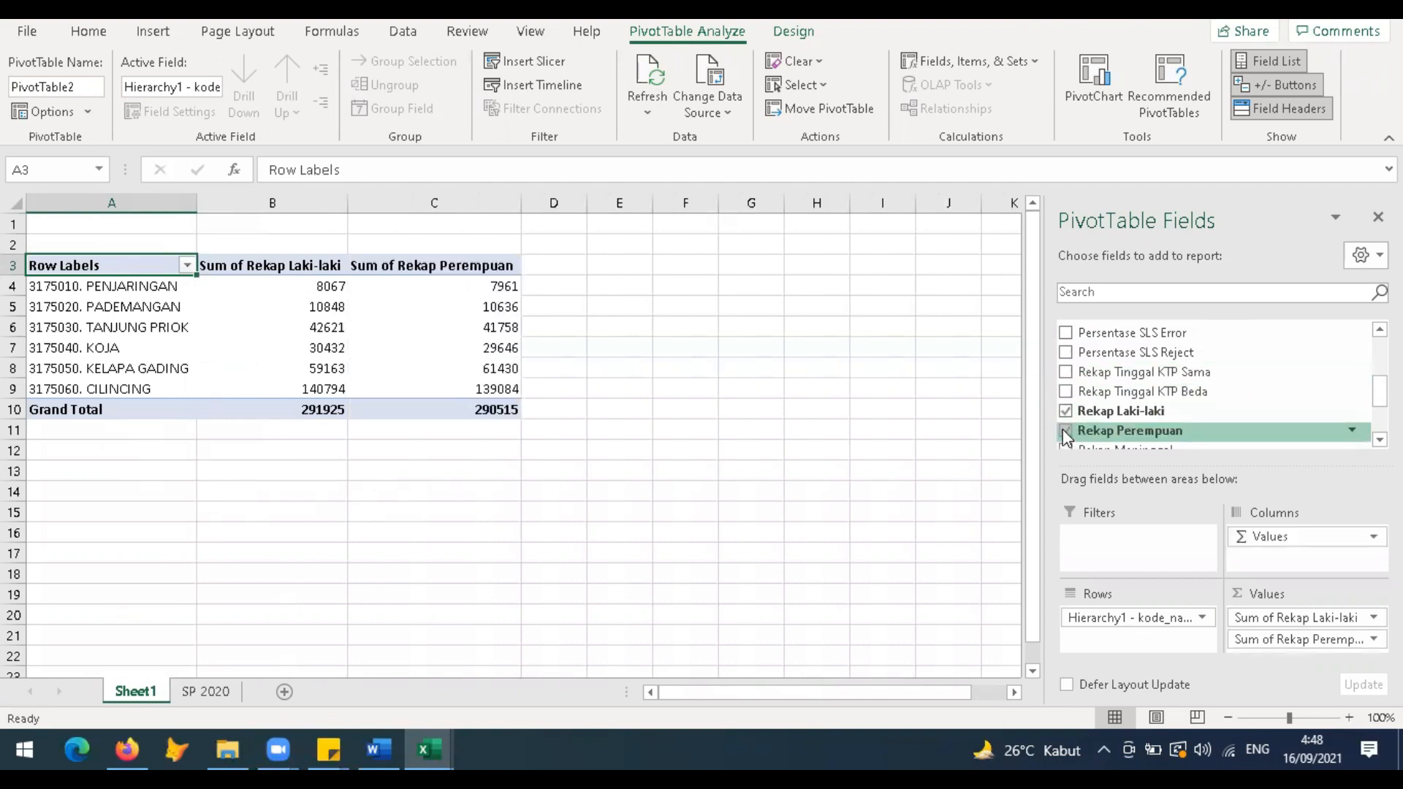
left_click(1066, 432)
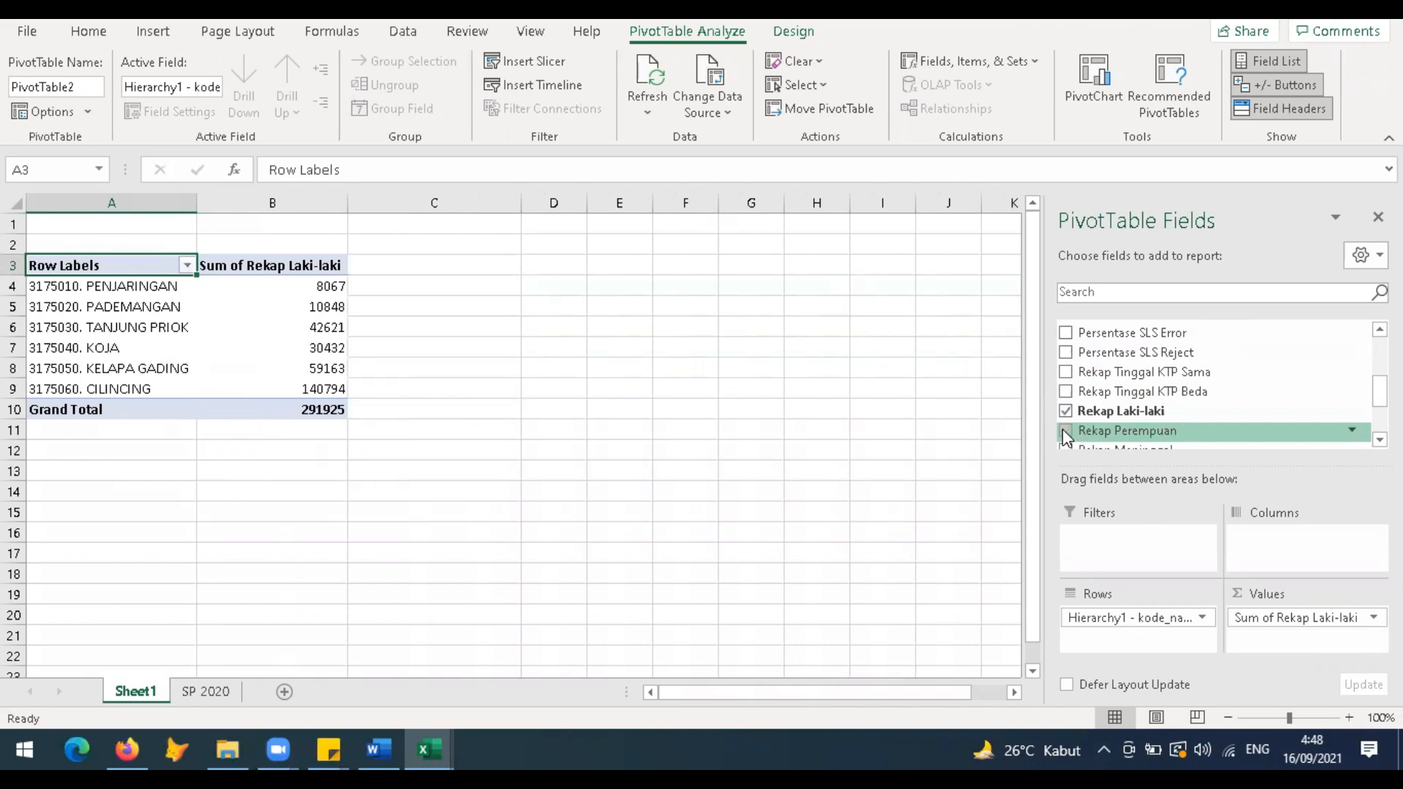
left_click(1066, 432)
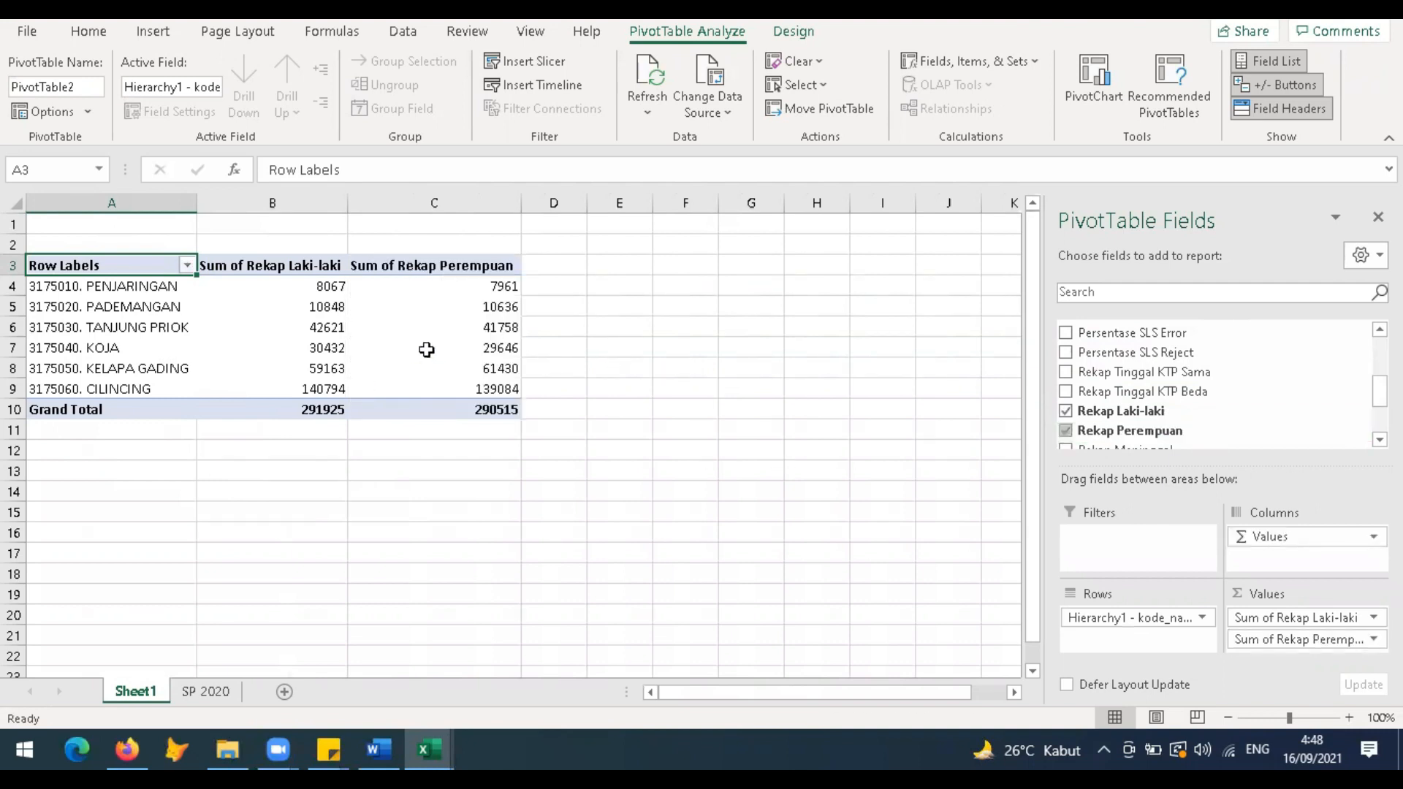
Step: Copy the whole Sheet1 worksheet and paste it over itself as plain values
left_click(20, 203)
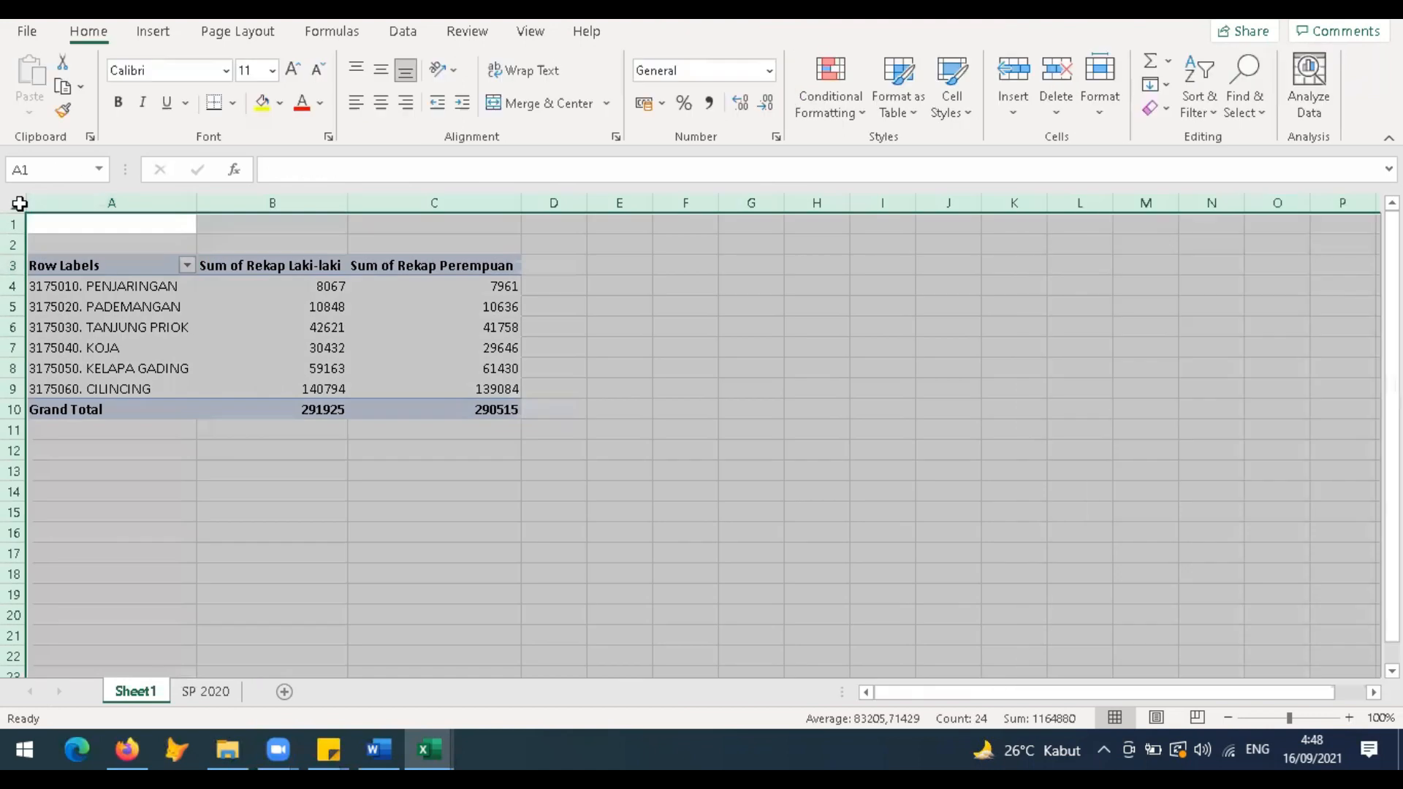
left_click(63, 85)
left_click(29, 110)
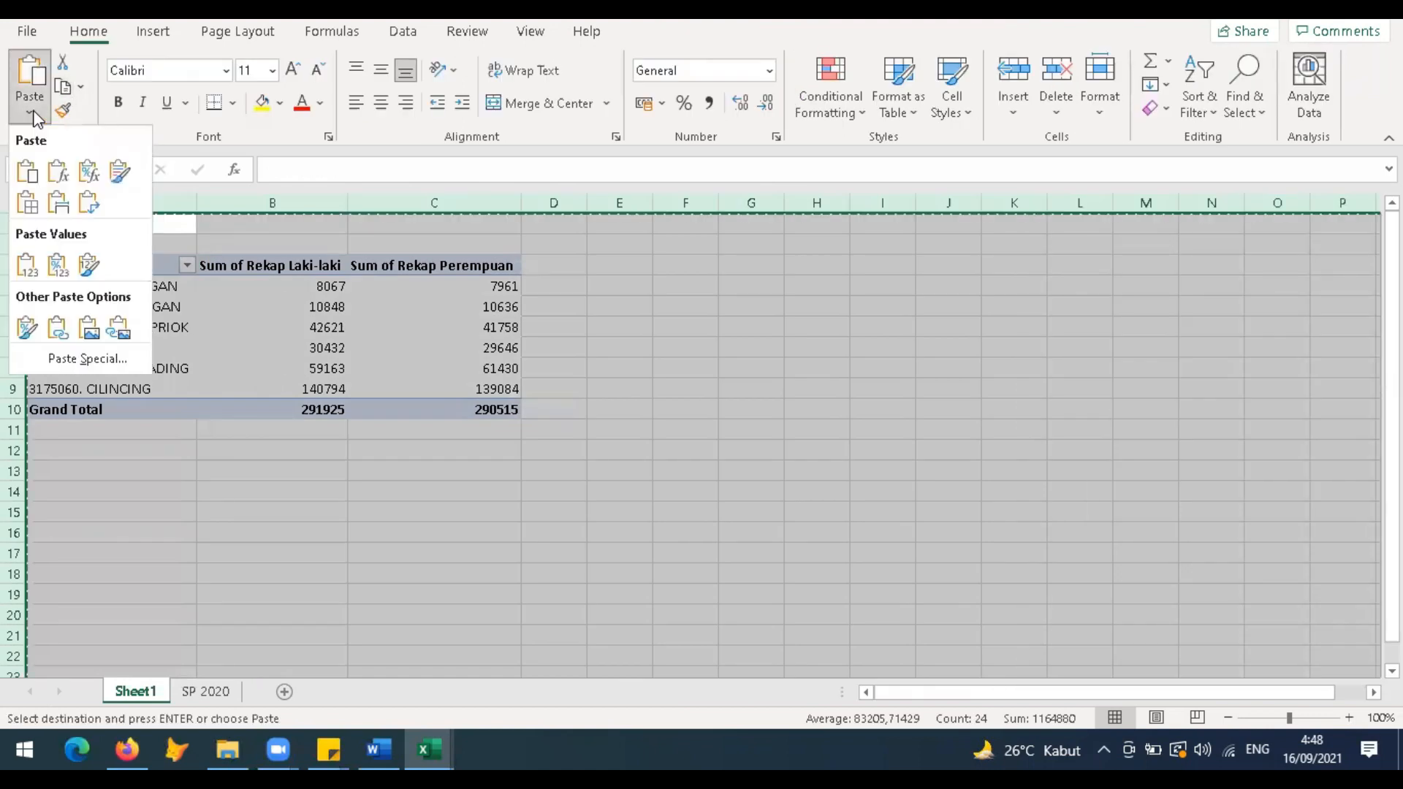
left_click(34, 272)
left_click(234, 354)
Step: Add the header Total Penduduk in D3 and enter the formula =C4+B4 in D4
left_click(572, 275)
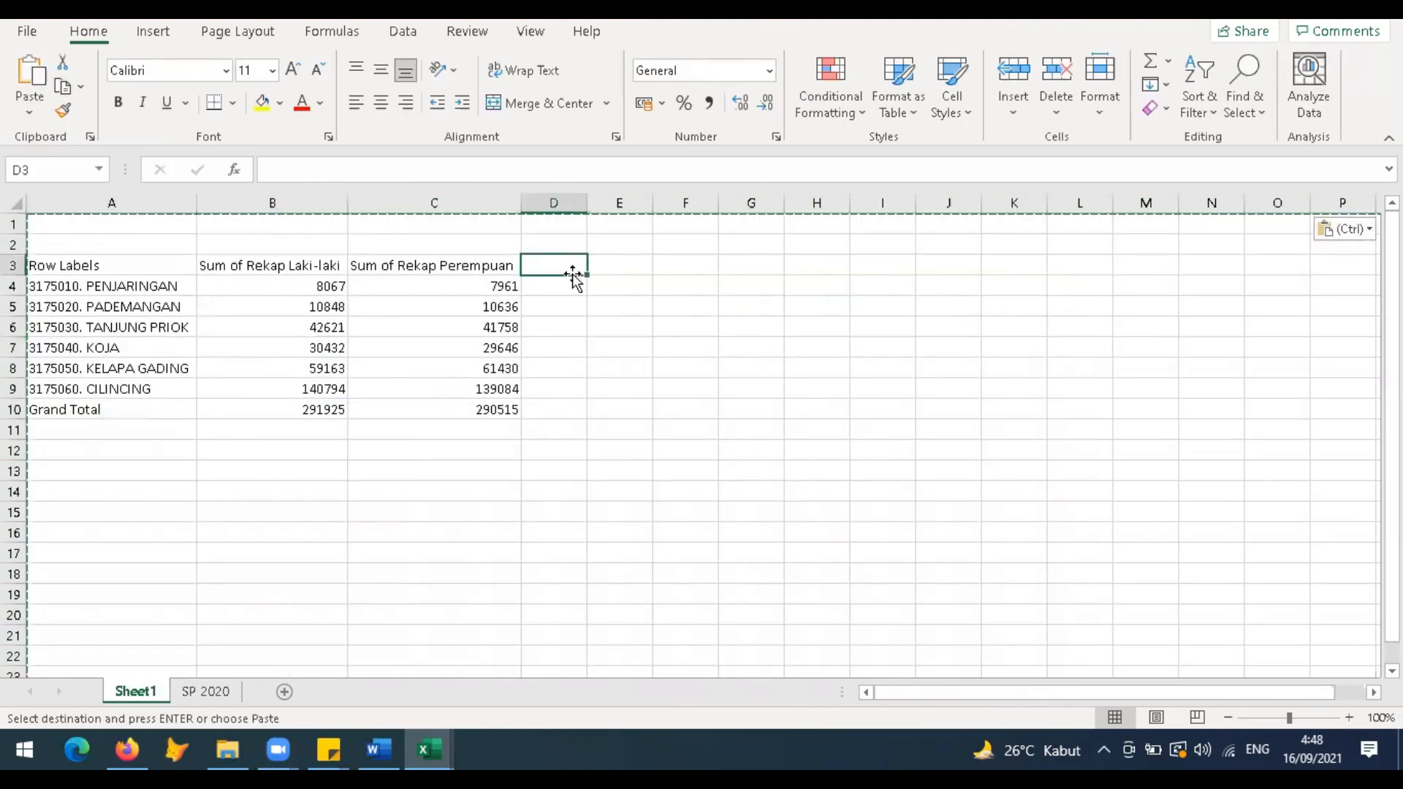
type("Total Penduduk")
key("Return")
type("=")
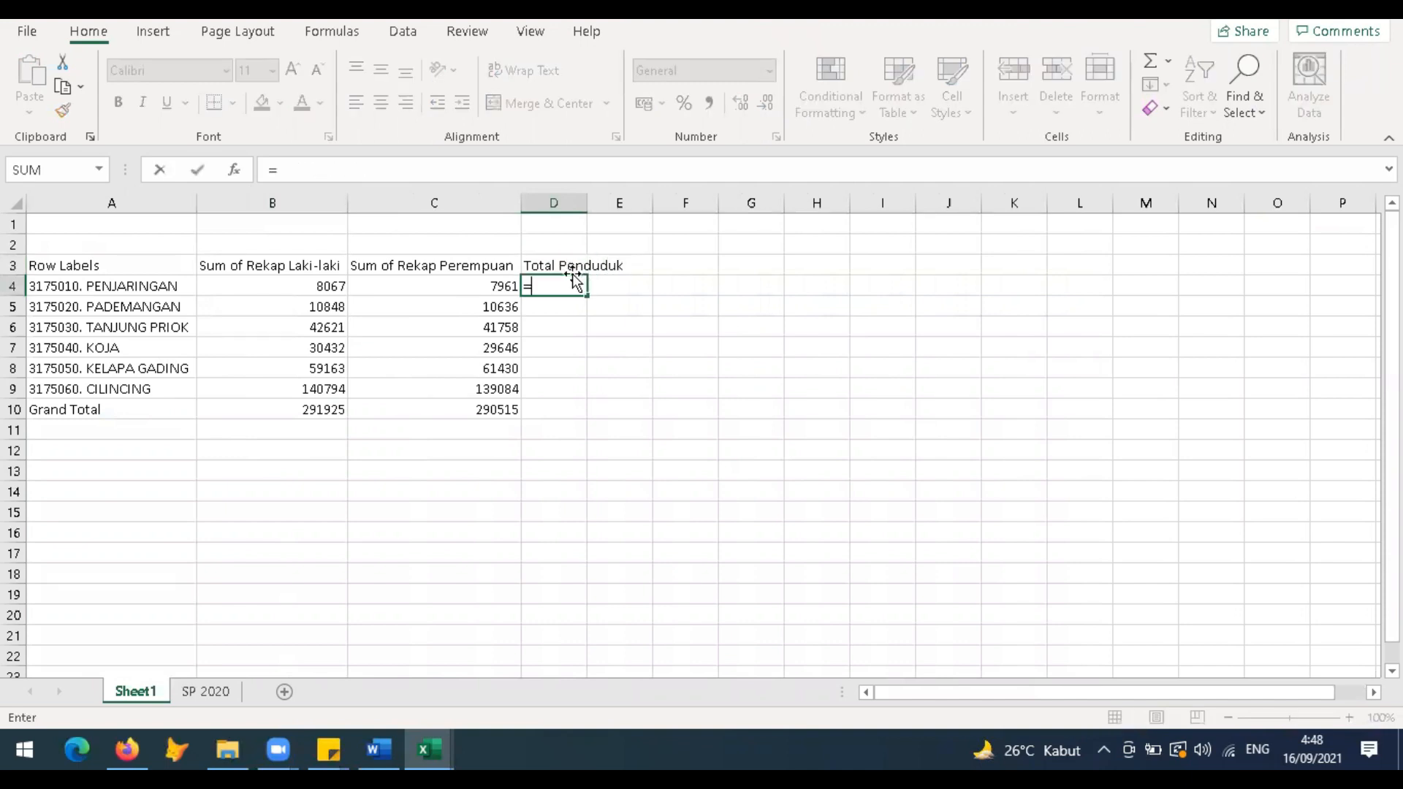
key("Left")
type("+")
key("Left")
key("Left")
key("Return")
Step: Fill the D4 formula down to D10 and replace the formulas in D4:D10 with plain values
left_click(574, 283)
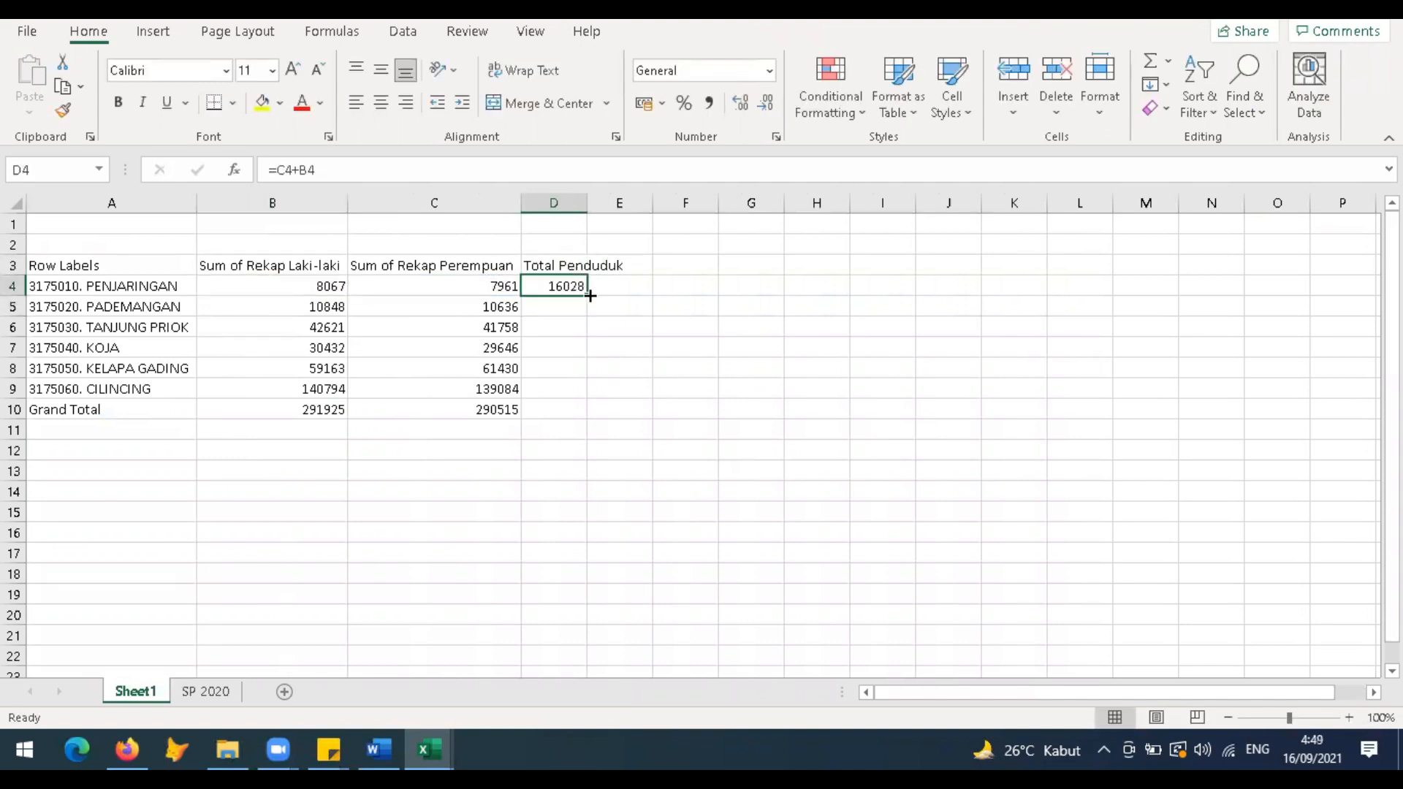
double_click(586, 295)
key("ctrl+c")
left_click(563, 376)
left_click_drag(566, 287, 563, 405)
left_click_drag(564, 287, 564, 413)
left_click(29, 111)
left_click(27, 263)
left_click(457, 367)
left_click_drag(438, 202, 399, 232)
left_click(208, 383)
scroll(454, 538, "down", 1)
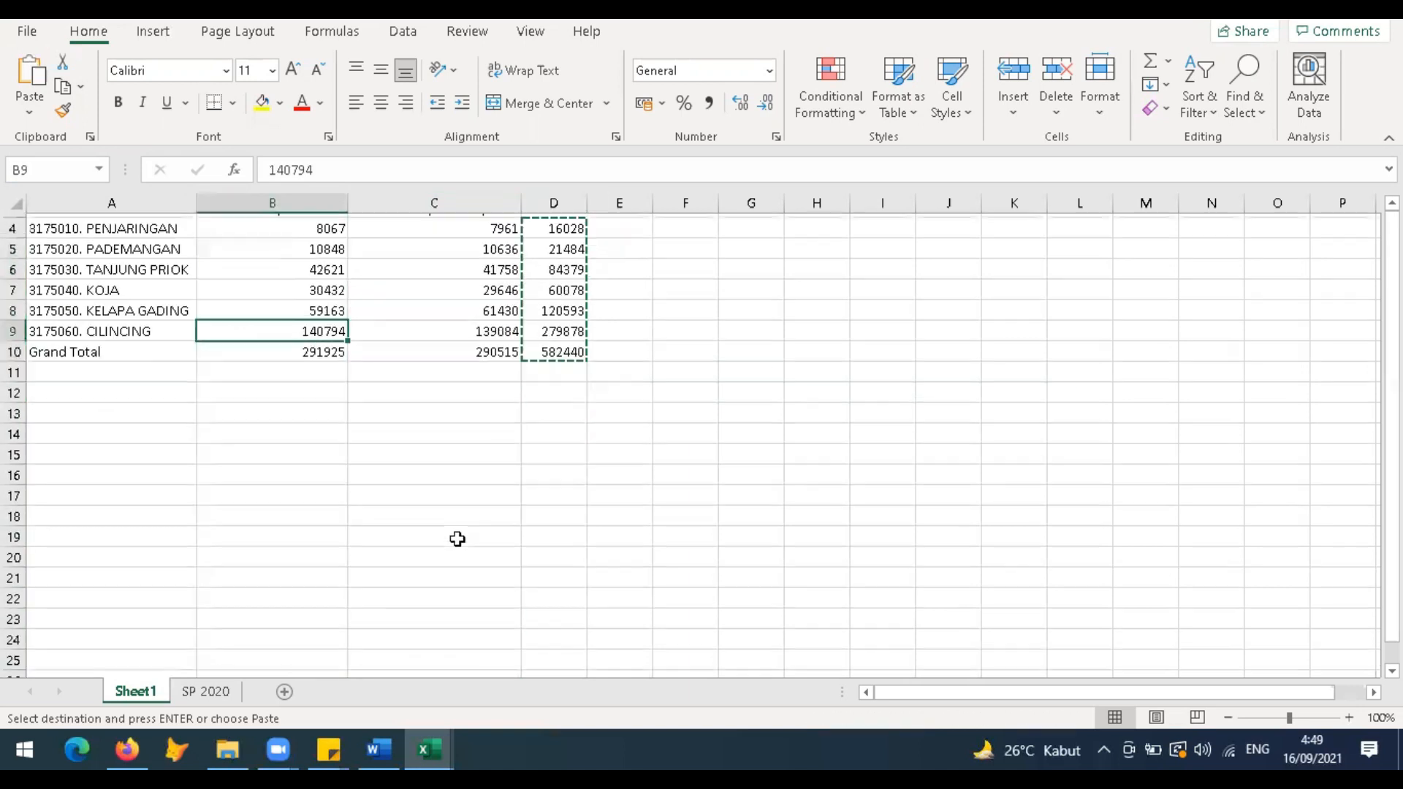
Step: Copy the district names with their header from A3:A10 to a new table starting at A16
left_click(163, 464)
scroll(131, 280, "up", 1)
left_click(130, 280)
left_click_drag(135, 261, 141, 406)
key("ctrl+c")
left_click(162, 535)
key("ctrl+v")
Step: Copy the Total Penduduk column from D3:D10 to B16 beside the copied district names
left_click_drag(557, 263, 563, 401)
key("ctrl+c")
left_click(297, 532)
key("ctrl+v")
Step: Enter the title "Tabel 1. Jumlah Penduduk di Jakarta Utara menurut Kecamatan, 2020" in A15
scroll(292, 526, "down", 1)
left_click(108, 424)
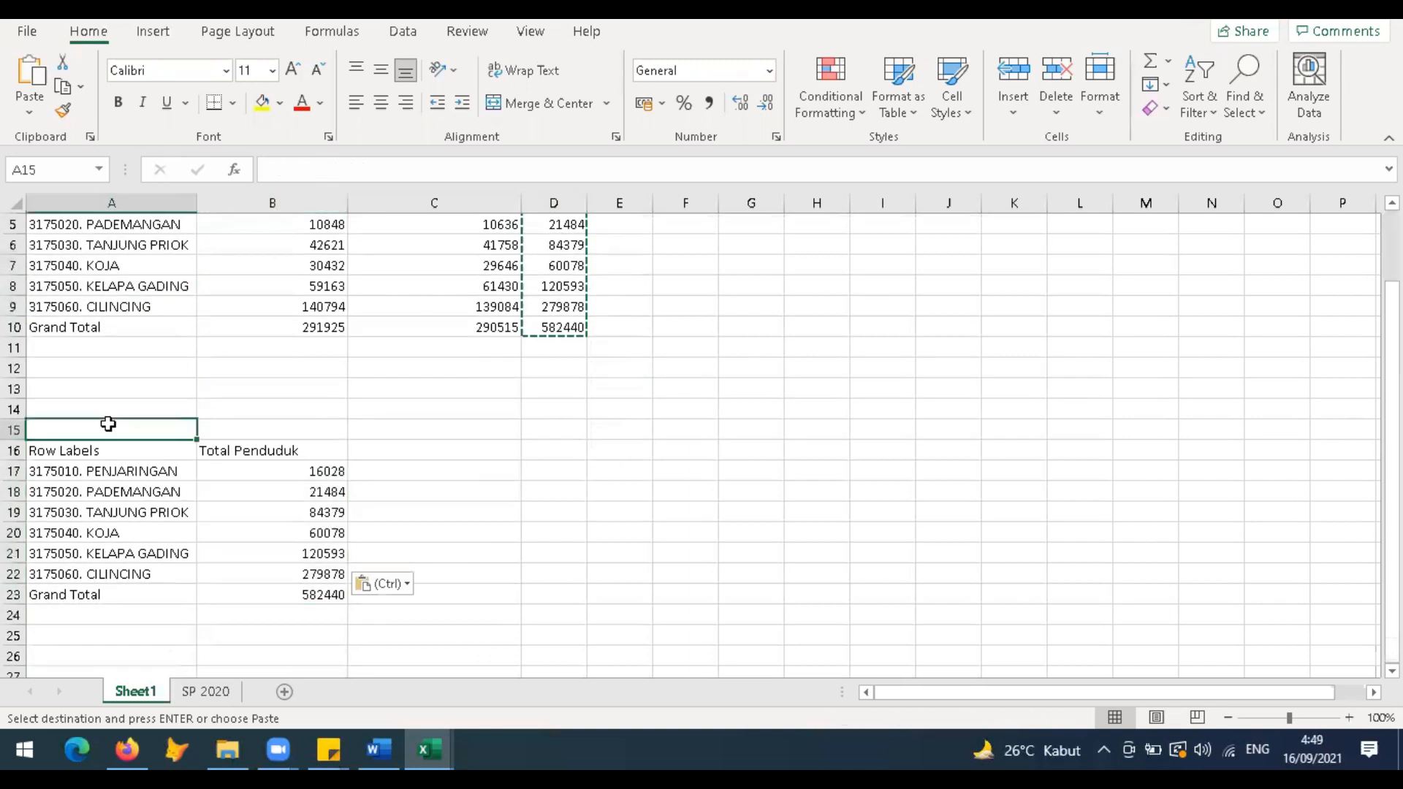
scroll(138, 511, "up", 3, "ctrl")
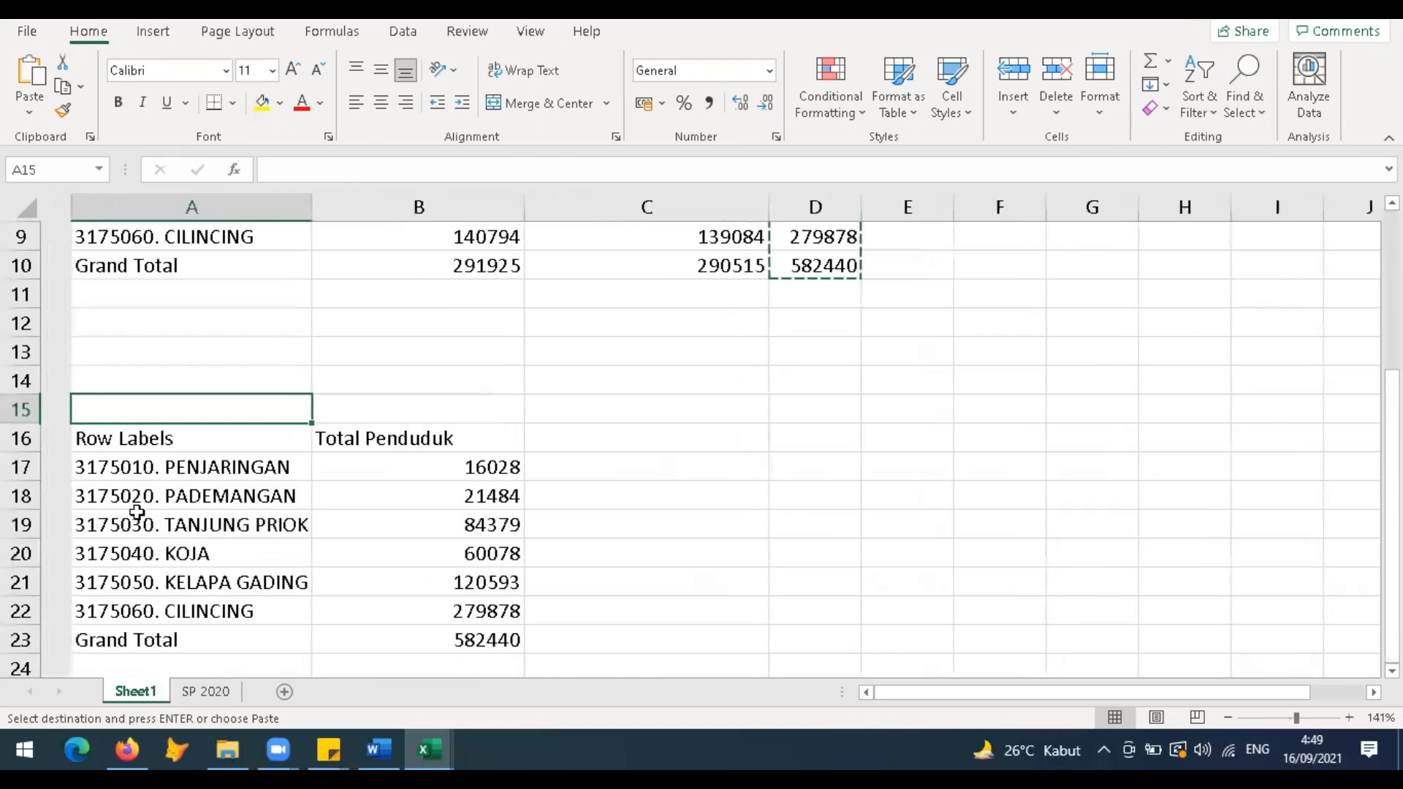
type("Tabel 1.")
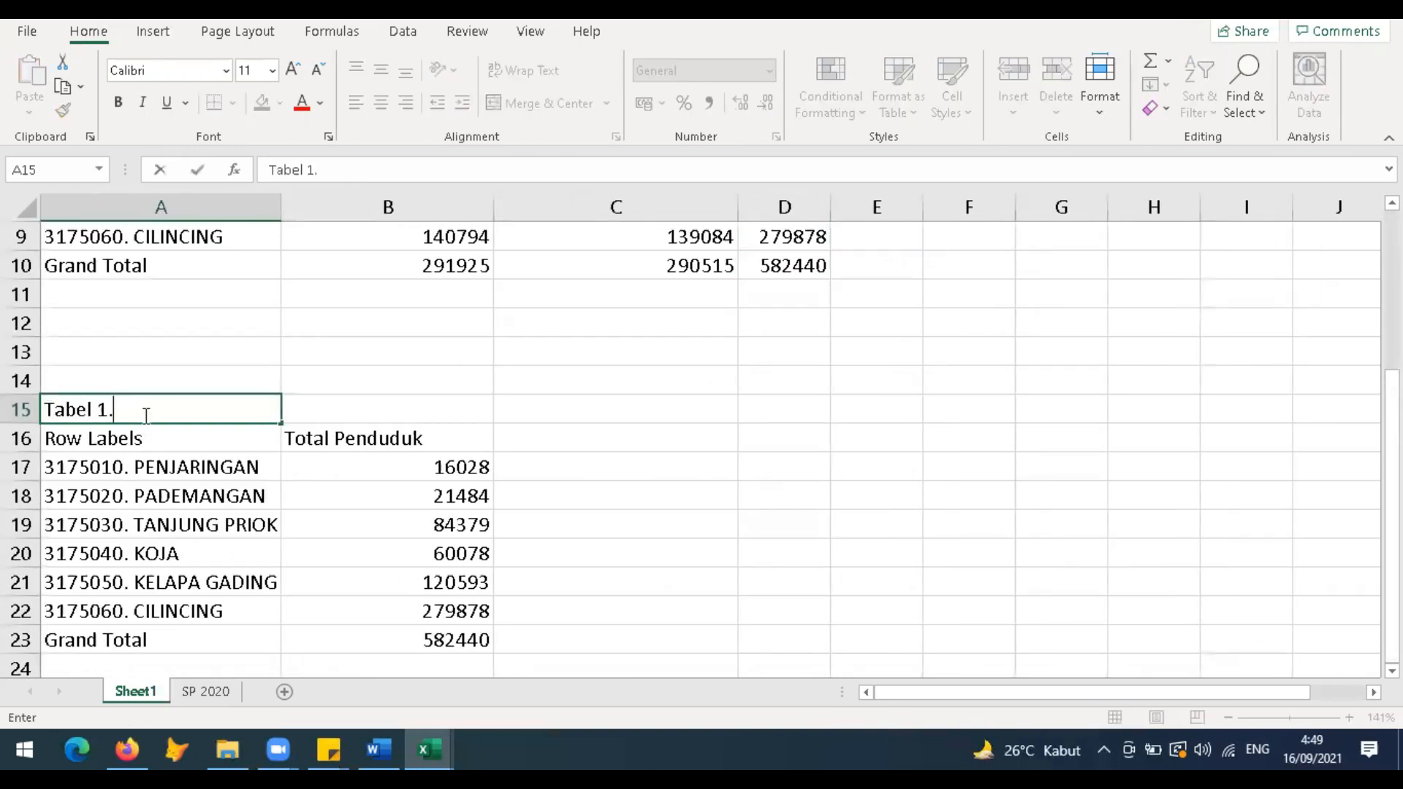
type(" Jumlah Pendudu")
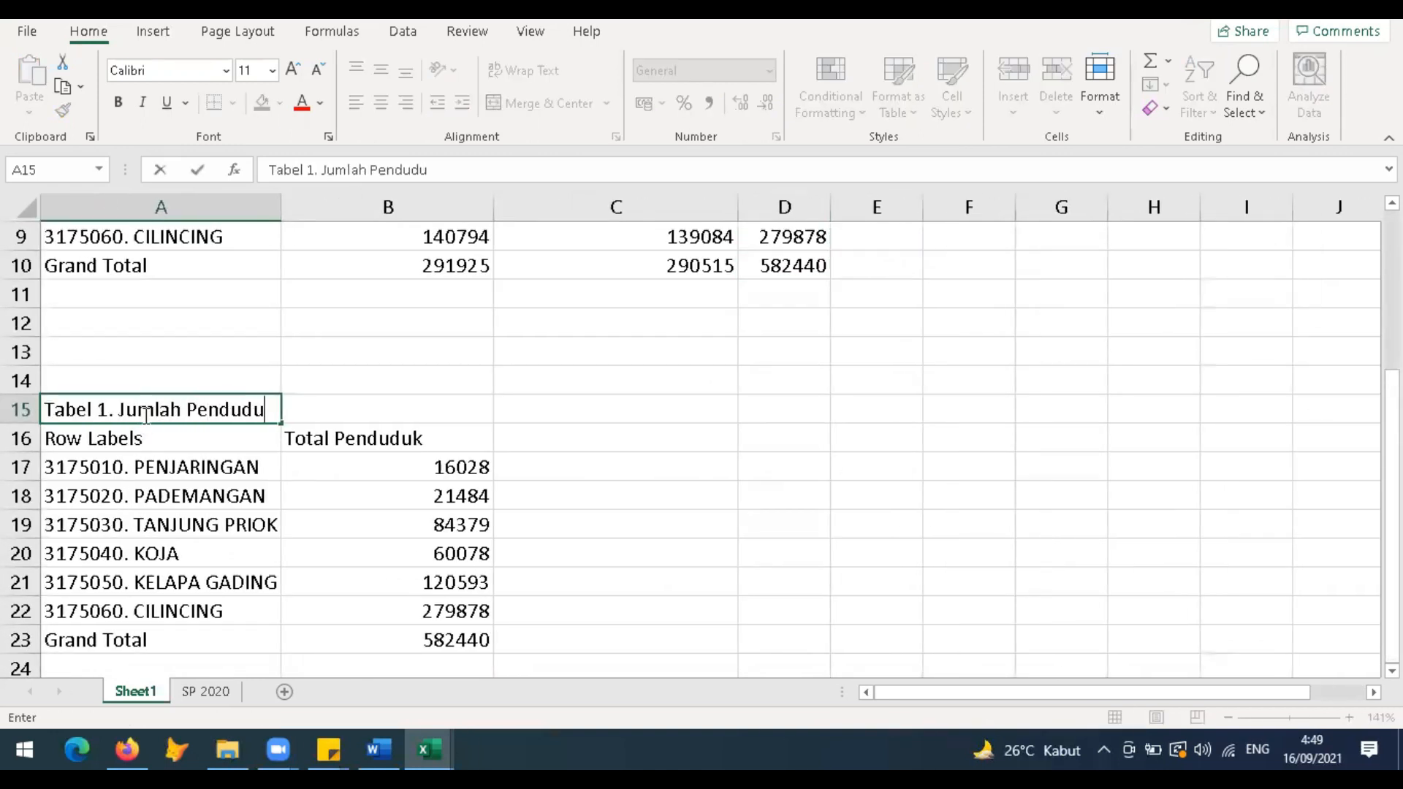
type("k di Jakarta")
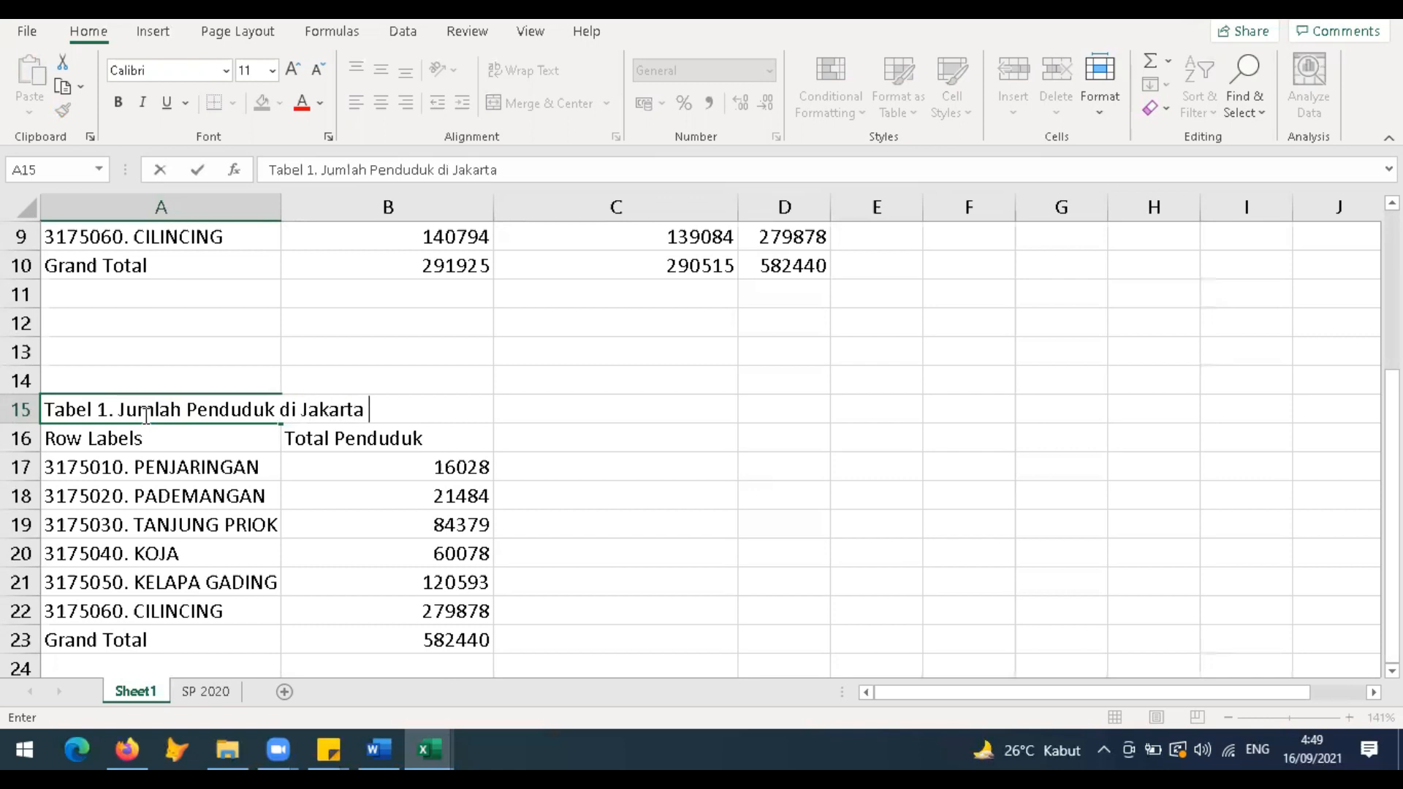
type(" Utara menurut Kec")
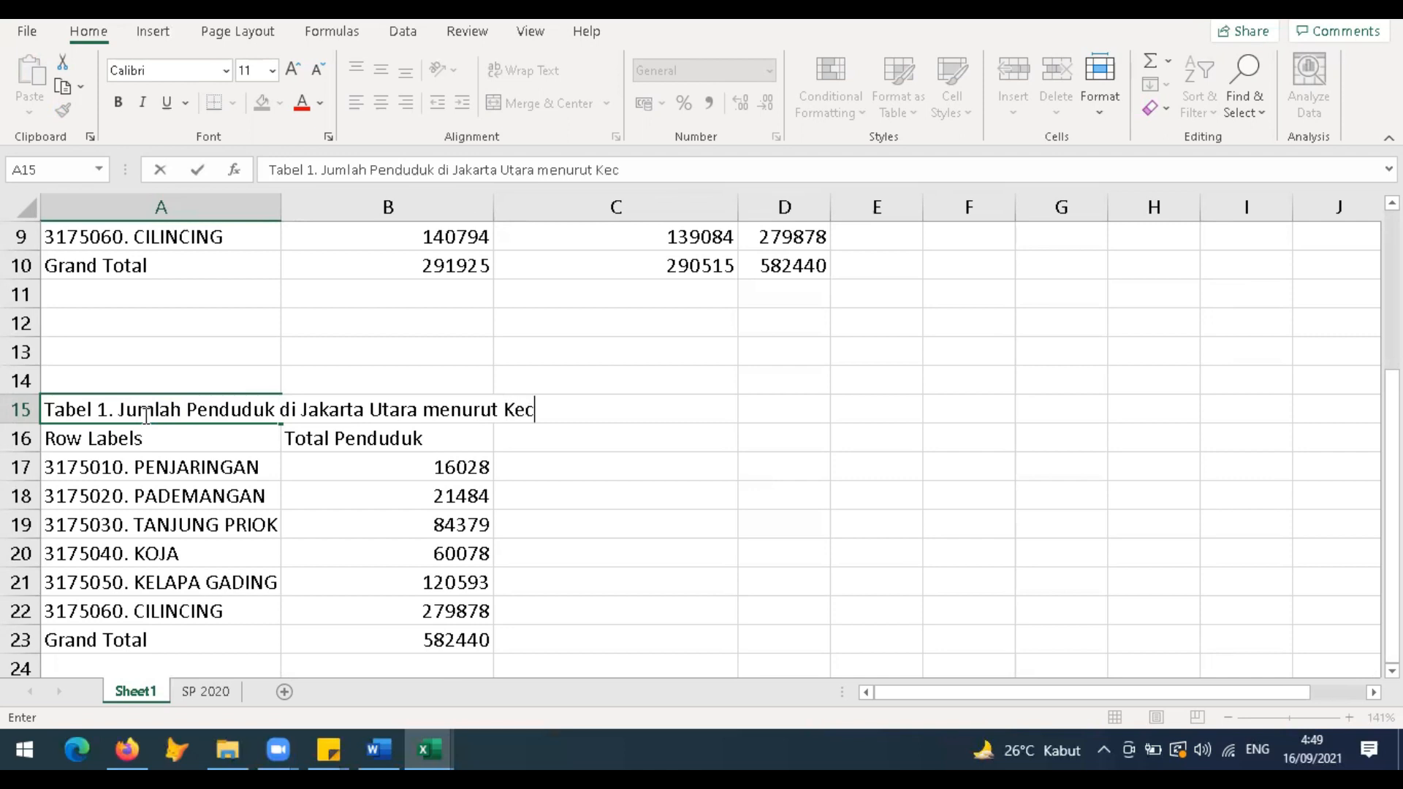
type("amatan, 2020")
key("Return")
Step: Set the new table's headers to Kecamatan in A16 and Total Penduduk in B16
type("Kecamatan")
key("Return")
key("Up")
key("Right")
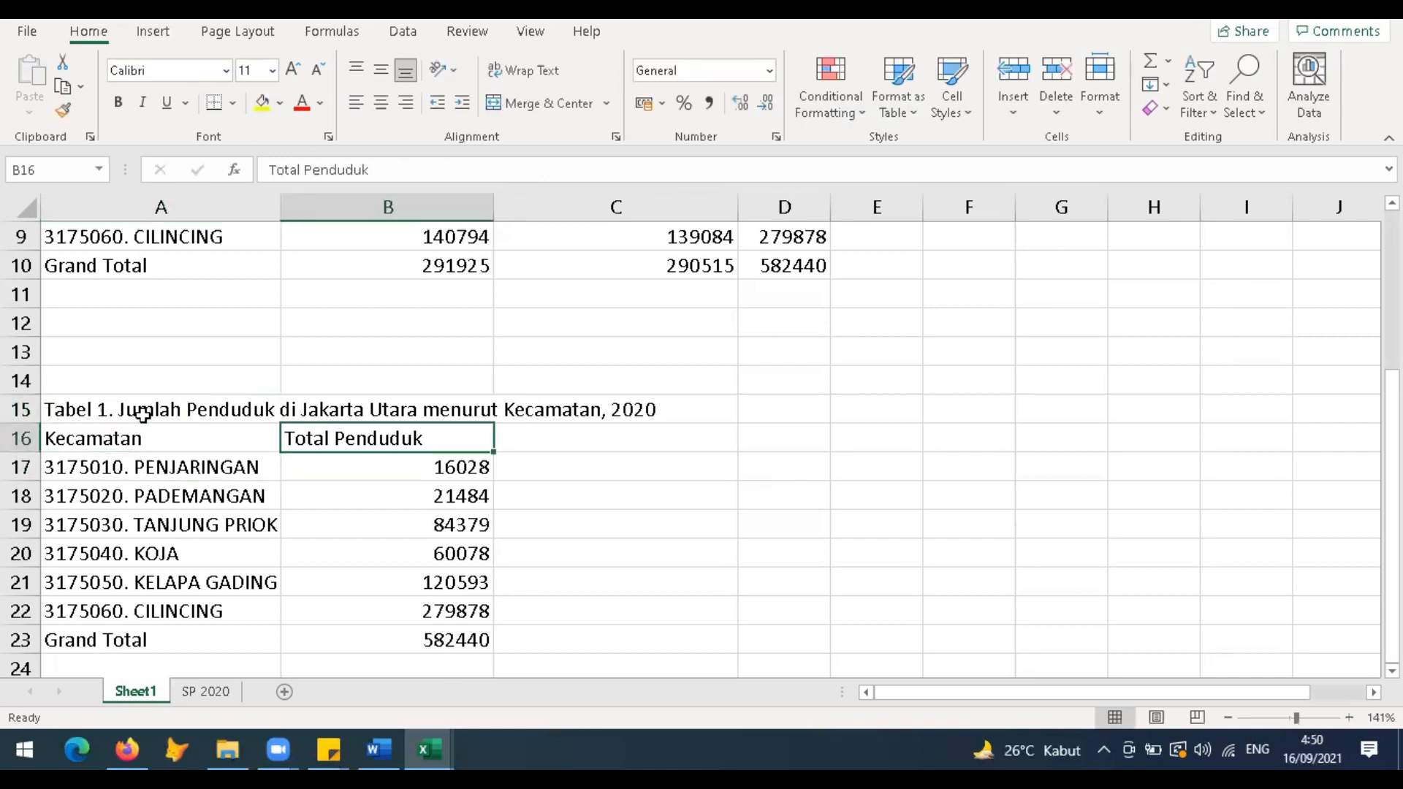
type("Tit")
type("al Penduduk")
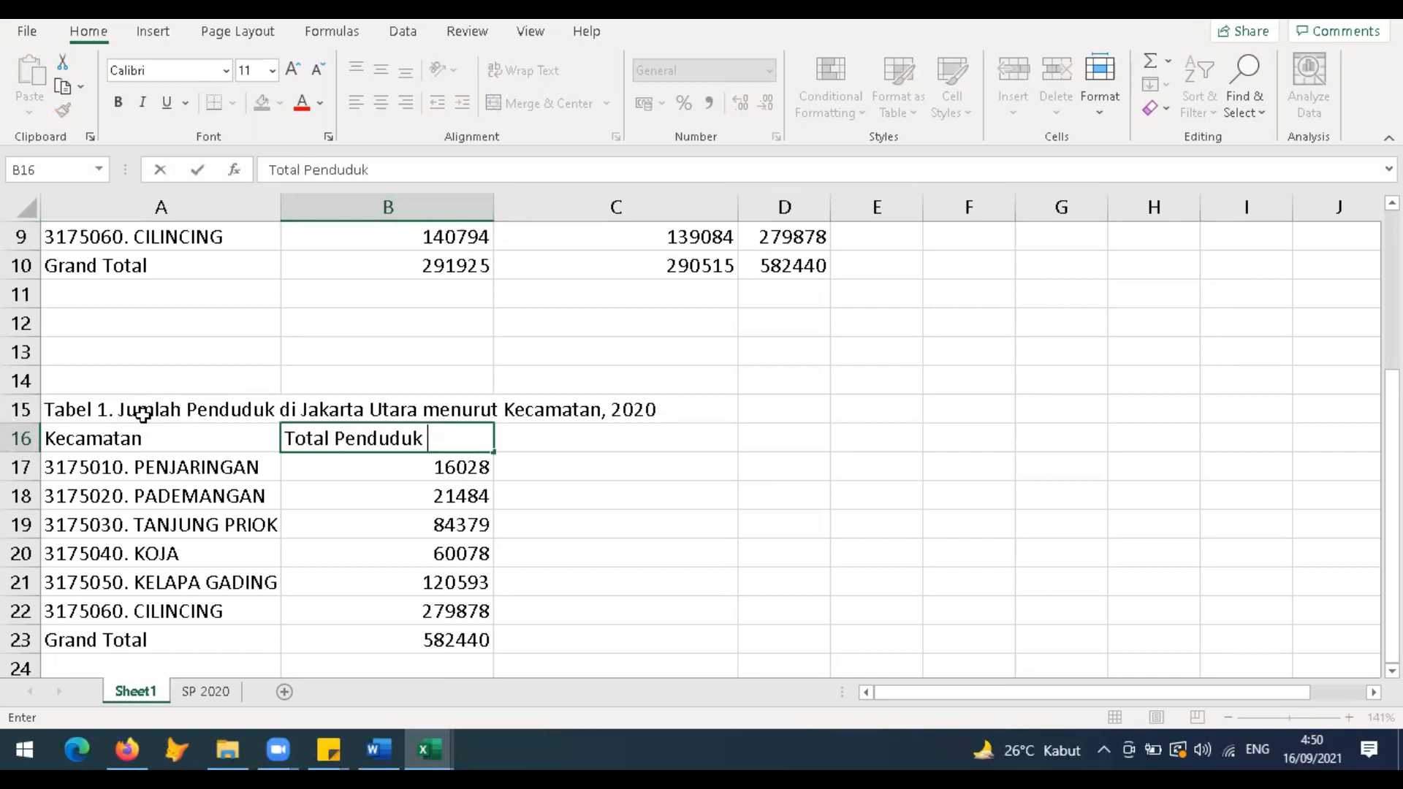
key("Return")
Step: Rename the Grand Total label in A23 to Total
key("Down")
key("Down")
key("Down")
key("Down")
key("Down")
key("Down")
key("Left")
type("Total")
key("Return")
key("Up")
key("Up")
key("Right")
key("Up")
key("Up")
key("Up")
key("Up")
key("Up")
left_click(143, 414)
key("shift+Right")
key("shift+Down")
key("shift+Down")
key("shift+Down")
key("shift+Down")
key("shift+Down")
key("shift+Down")
key("shift+Down")
key("shift+Up")
key("shift+Up")
key("shift+Up")
key("shift+Up")
key("shift+Up")
key("shift+Up")
key("shift+Up")
Step: Insert a blank row between the table title and the Kecamatan header row, and widen columns A and B
left_click(19, 409)
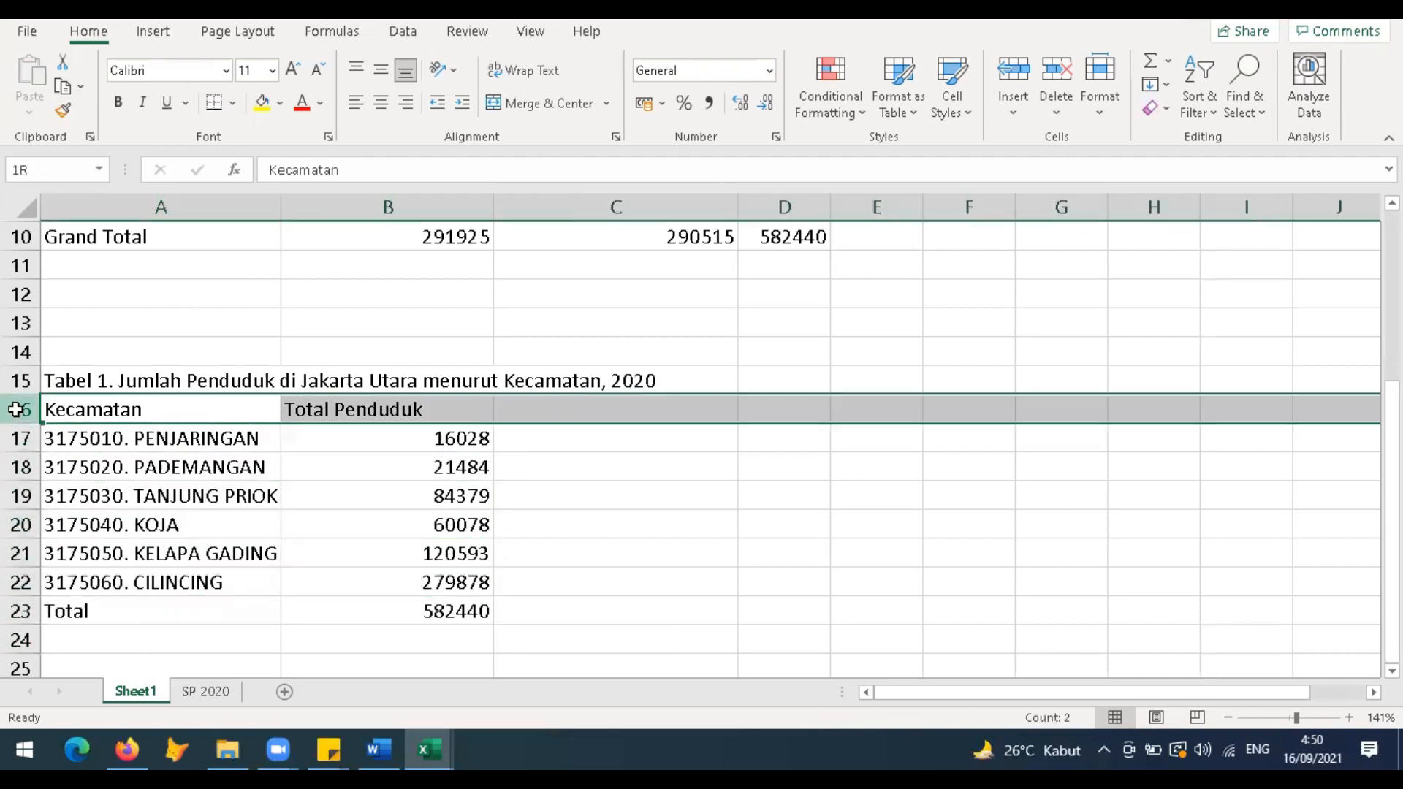
right_click(19, 408)
left_click(68, 216)
left_click(311, 456)
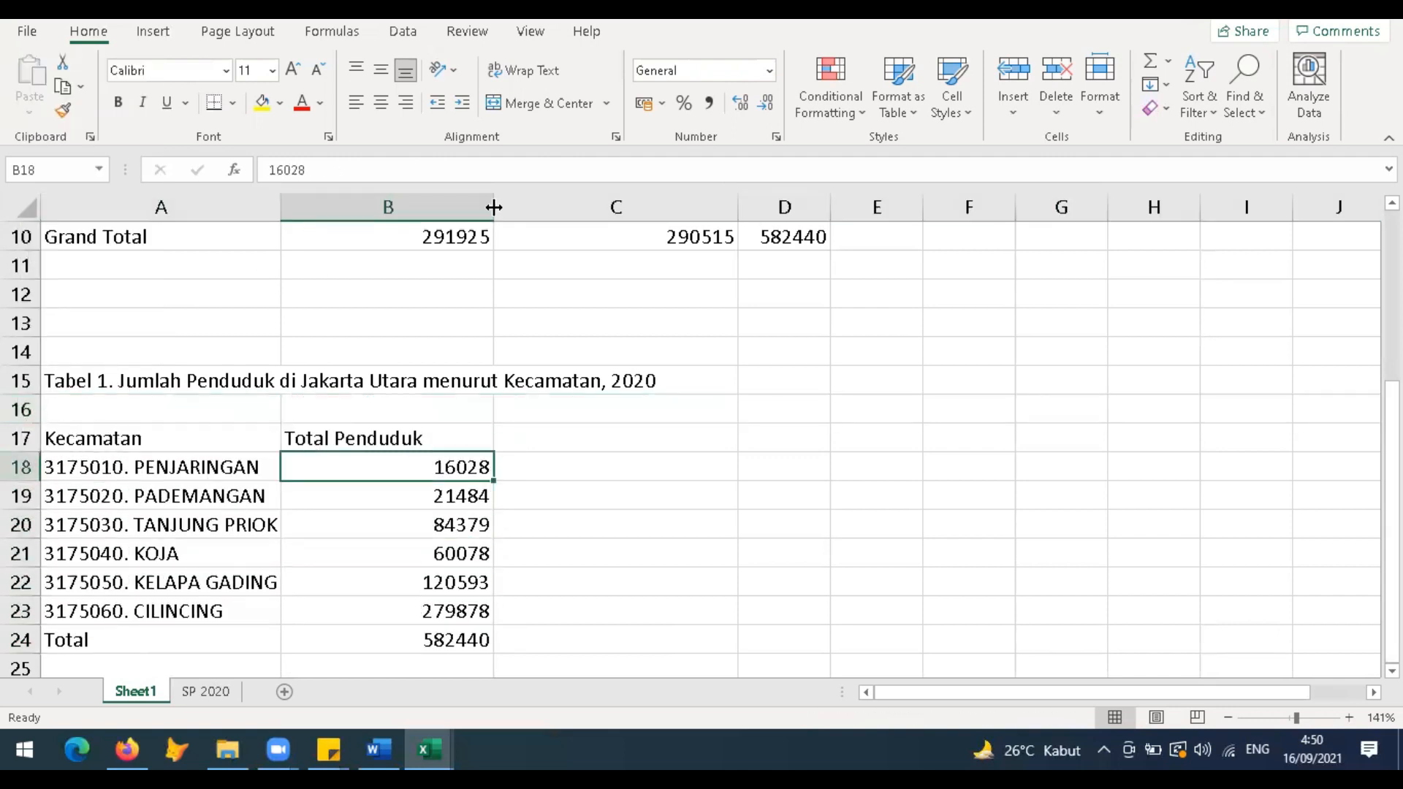
left_click_drag(494, 207, 597, 208)
left_click_drag(281, 208, 353, 207)
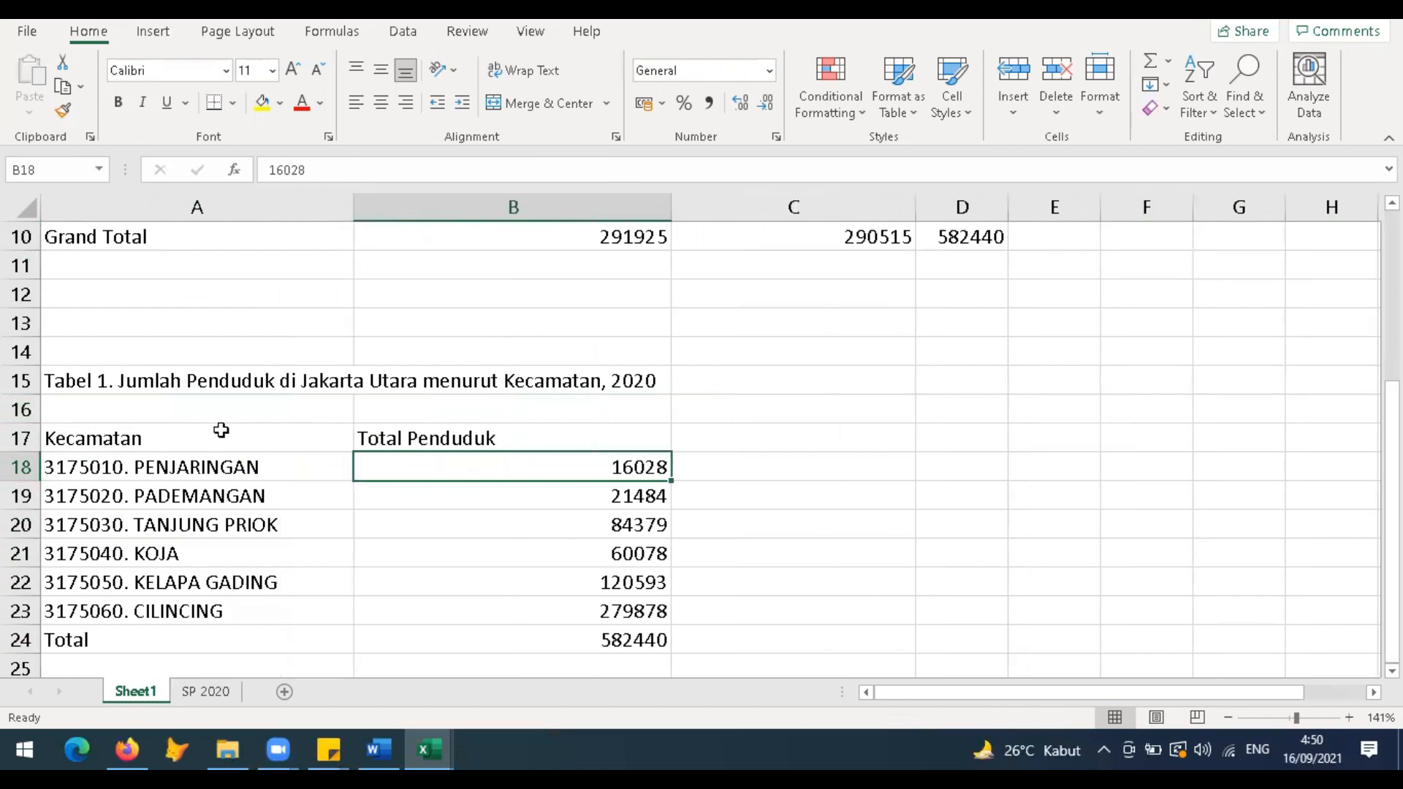
Step: Insert a row below the header row and enter (1) as text in A18
left_click(22, 467)
right_click(19, 466)
left_click(79, 275)
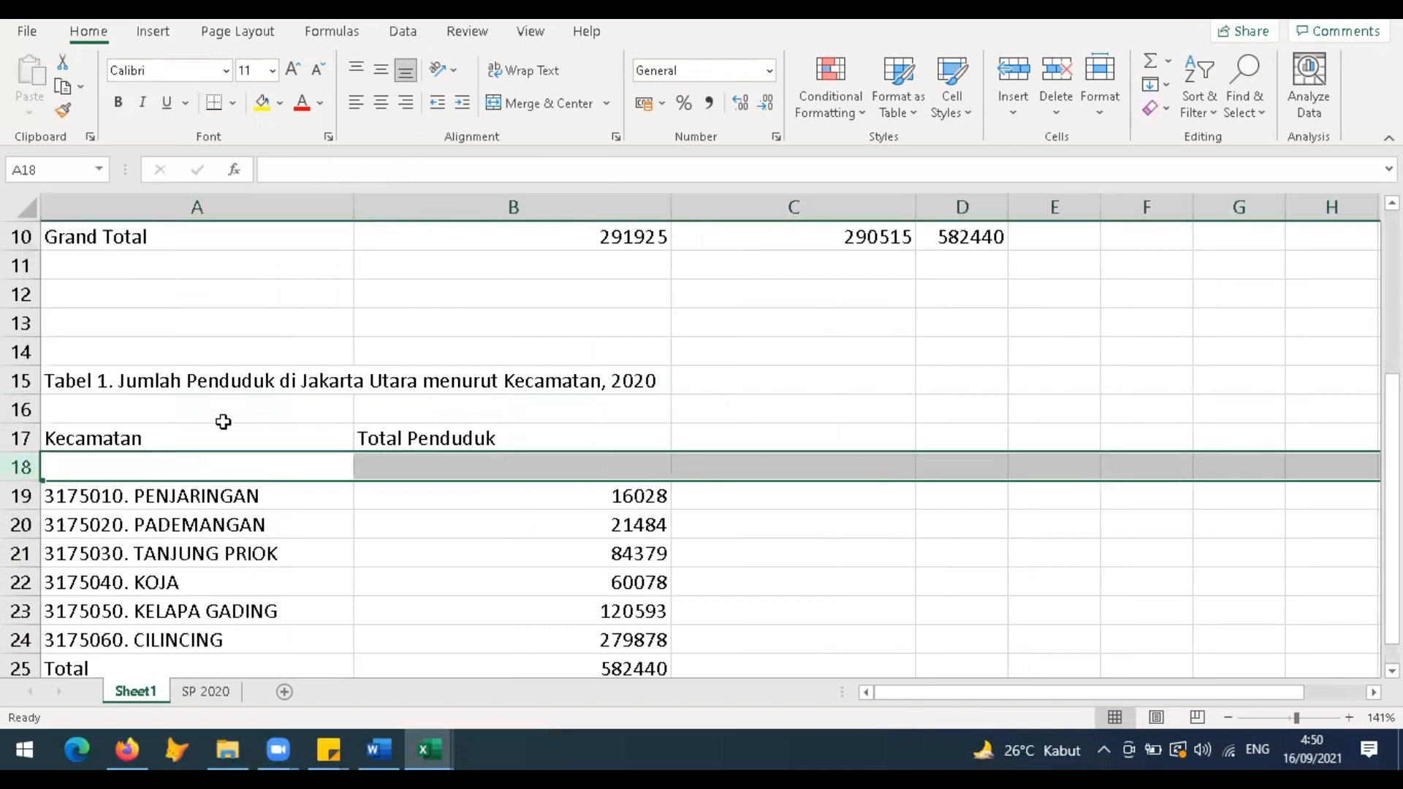
left_click(224, 464)
type("'(1)")
key("Return")
Step: Copy the column number from A18 to B18 and change it to (2)
left_click(227, 466)
key("ctrl+c")
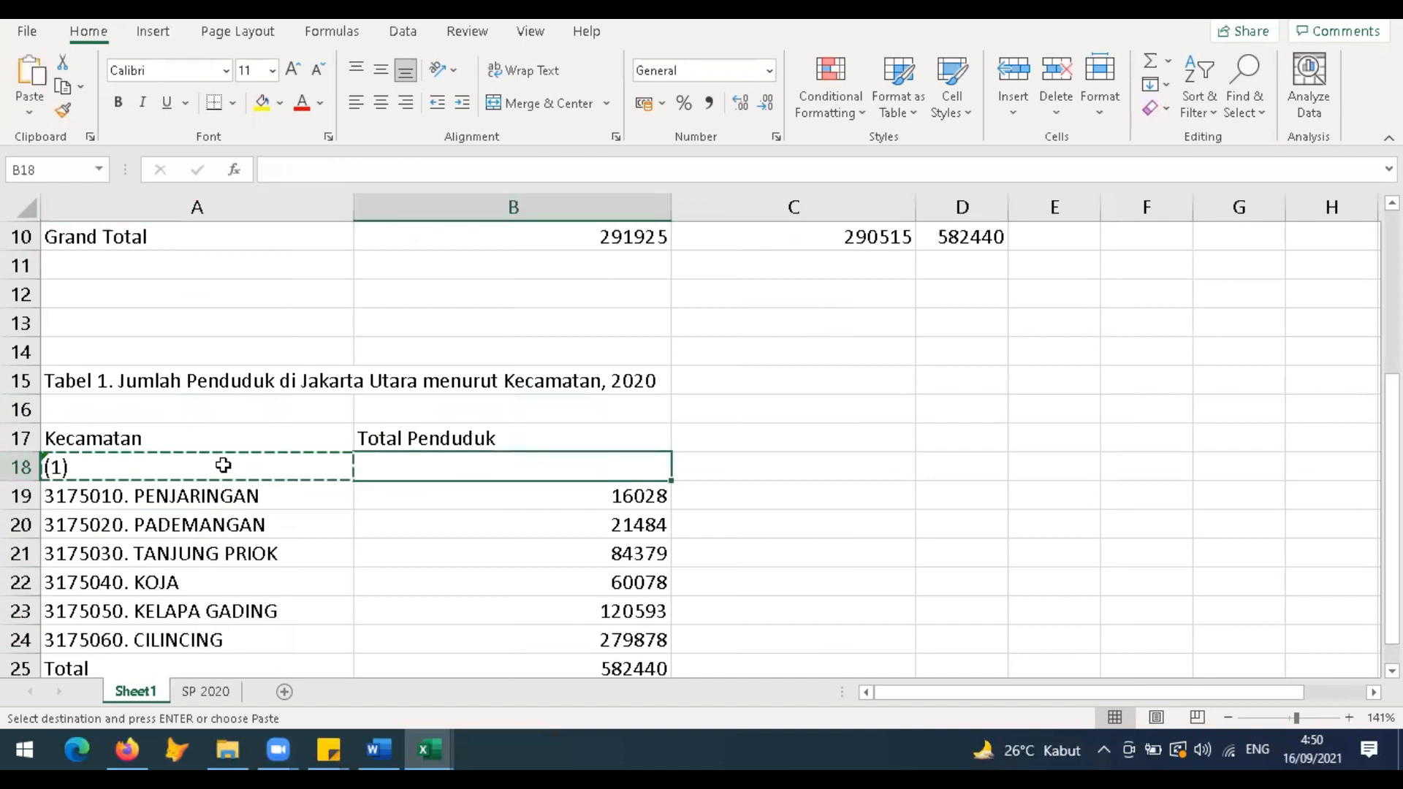
key("Right")
key("ctrl+v")
left_click(281, 168)
key("BackSpace")
type("2")
key("Return")
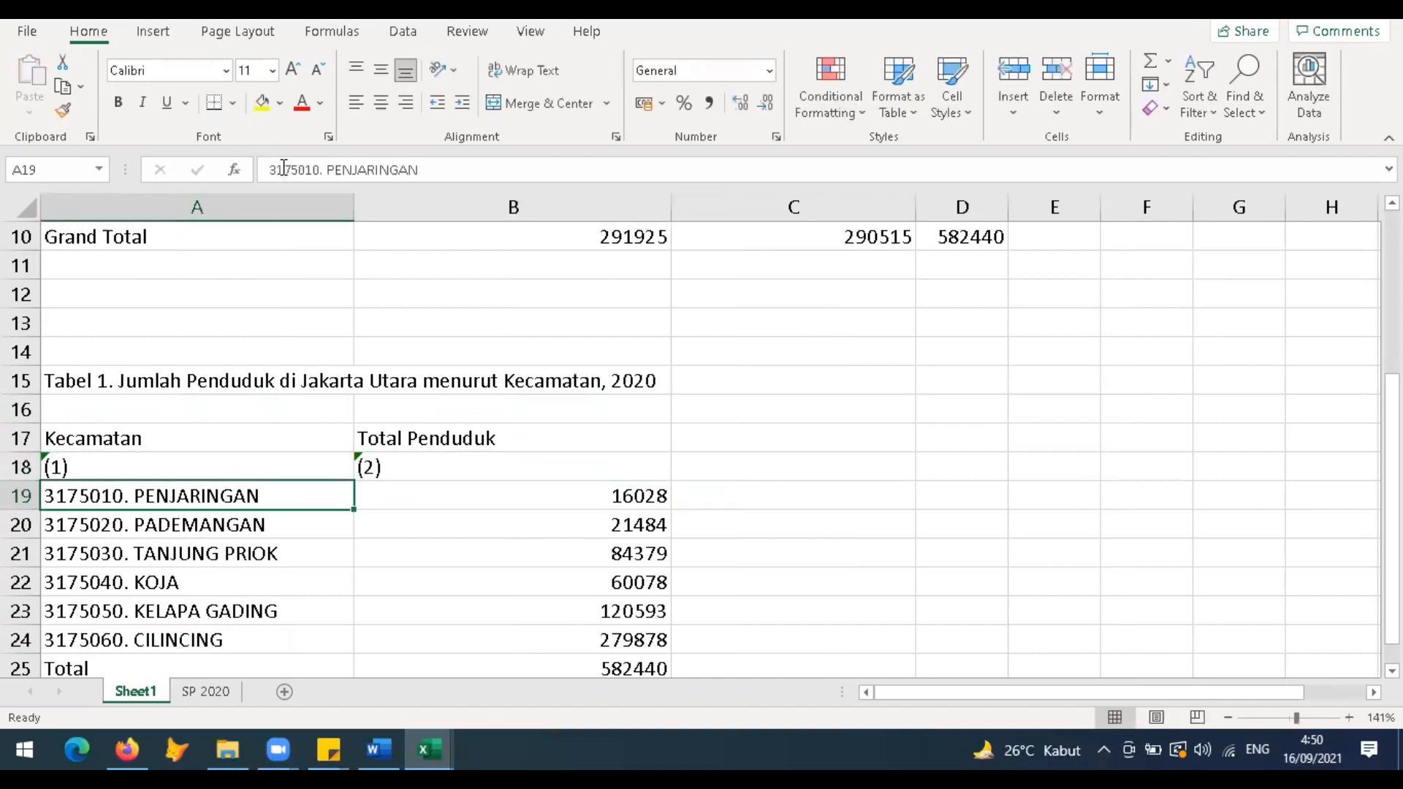
Step: Centre the header cells A17:B17 and the column number cells A18:B18 horizontally
key("Up")
key("shift+Right")
left_click(381, 105)
key("Up")
key("shift+Right")
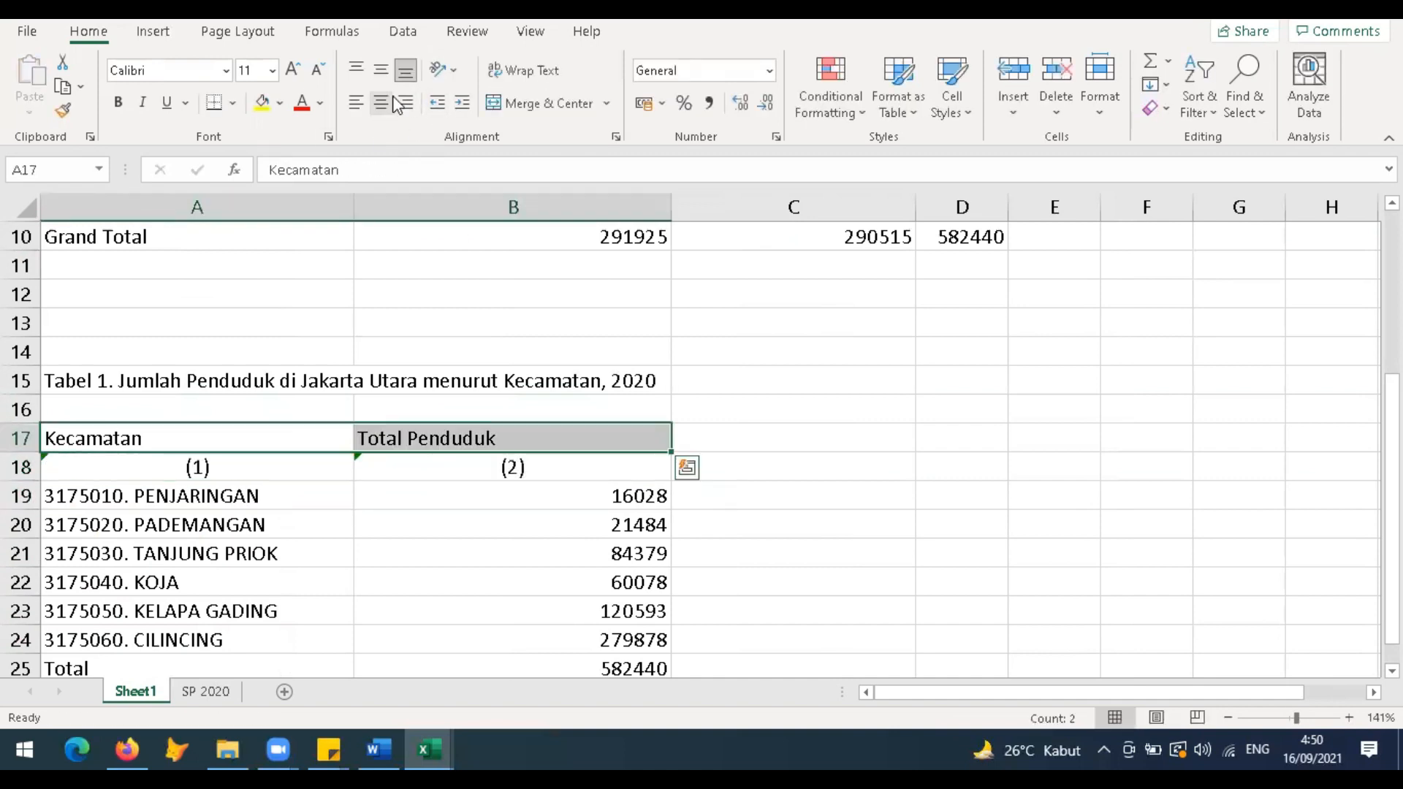
left_click(382, 106)
Step: Format the population figures in B19:B25 as Number with 0 decimal places and a thousands separator
key("Down")
key("Down")
key("Right")
key("shift+Down")
key("shift+Down")
key("shift+Down")
key("shift+Down")
key("shift+Down")
key("shift+Down")
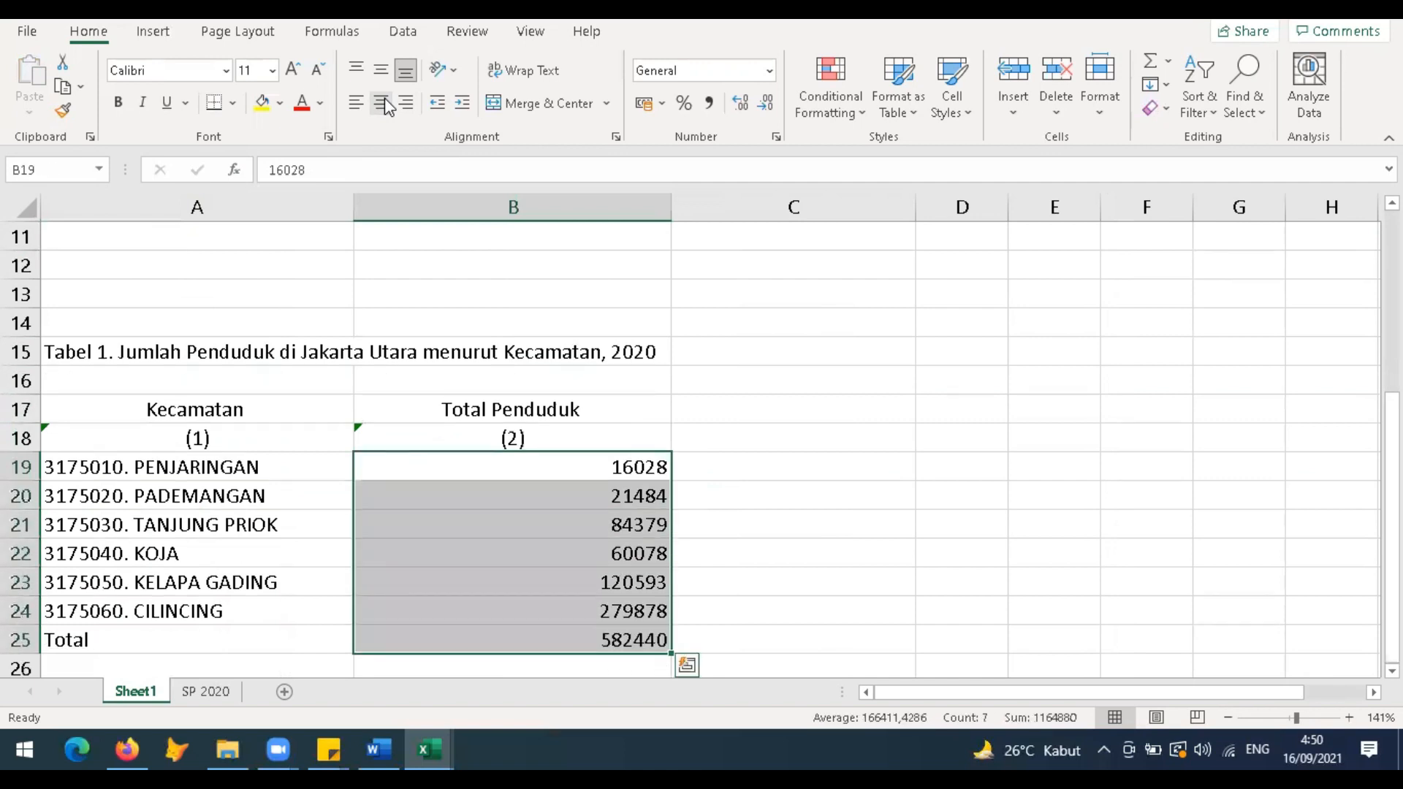
left_click(773, 137)
left_click(170, 273)
left_click(323, 328)
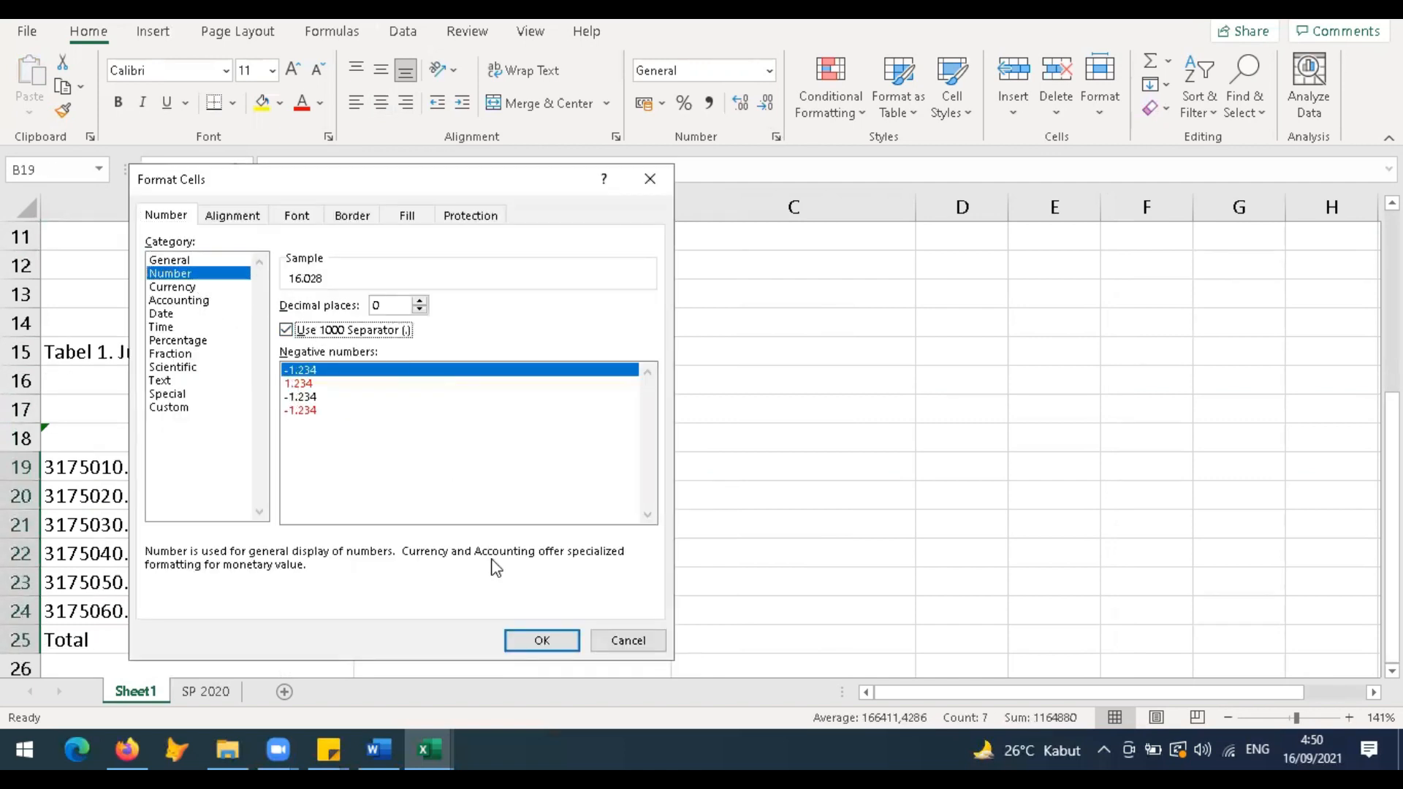
left_click(541, 640)
left_click(544, 654)
Step: Bold the Total row A25:B25 and the header cells A17:B17, and centre the Total label
left_click_drag(246, 645, 453, 639)
key("ctrl+b")
left_click(219, 652)
left_click(381, 103)
left_click_drag(319, 407, 467, 409)
left_click(118, 102)
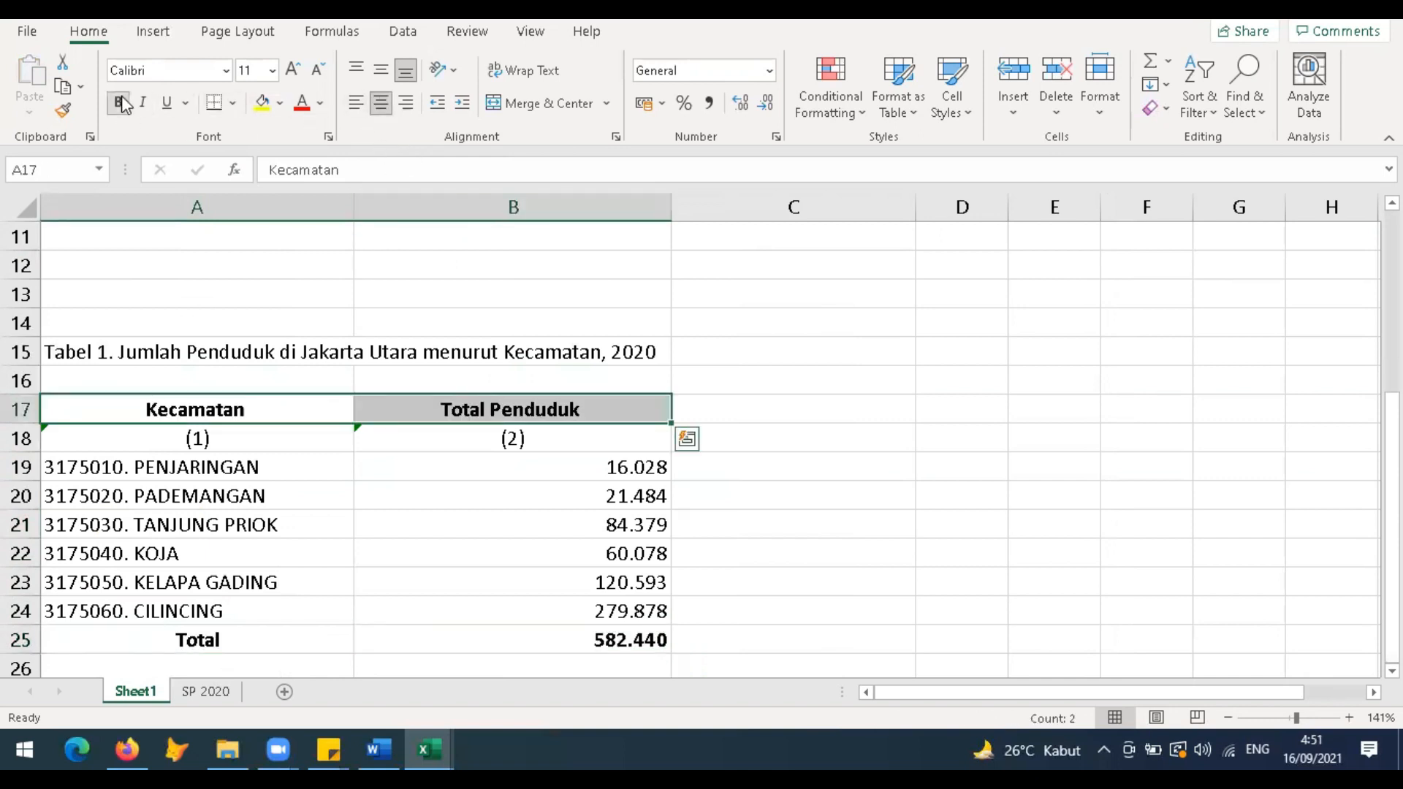
Step: Add top and bottom borders to the header block A17:B18 and to the Total row A25:B25
key("shift+Down")
left_click(234, 103)
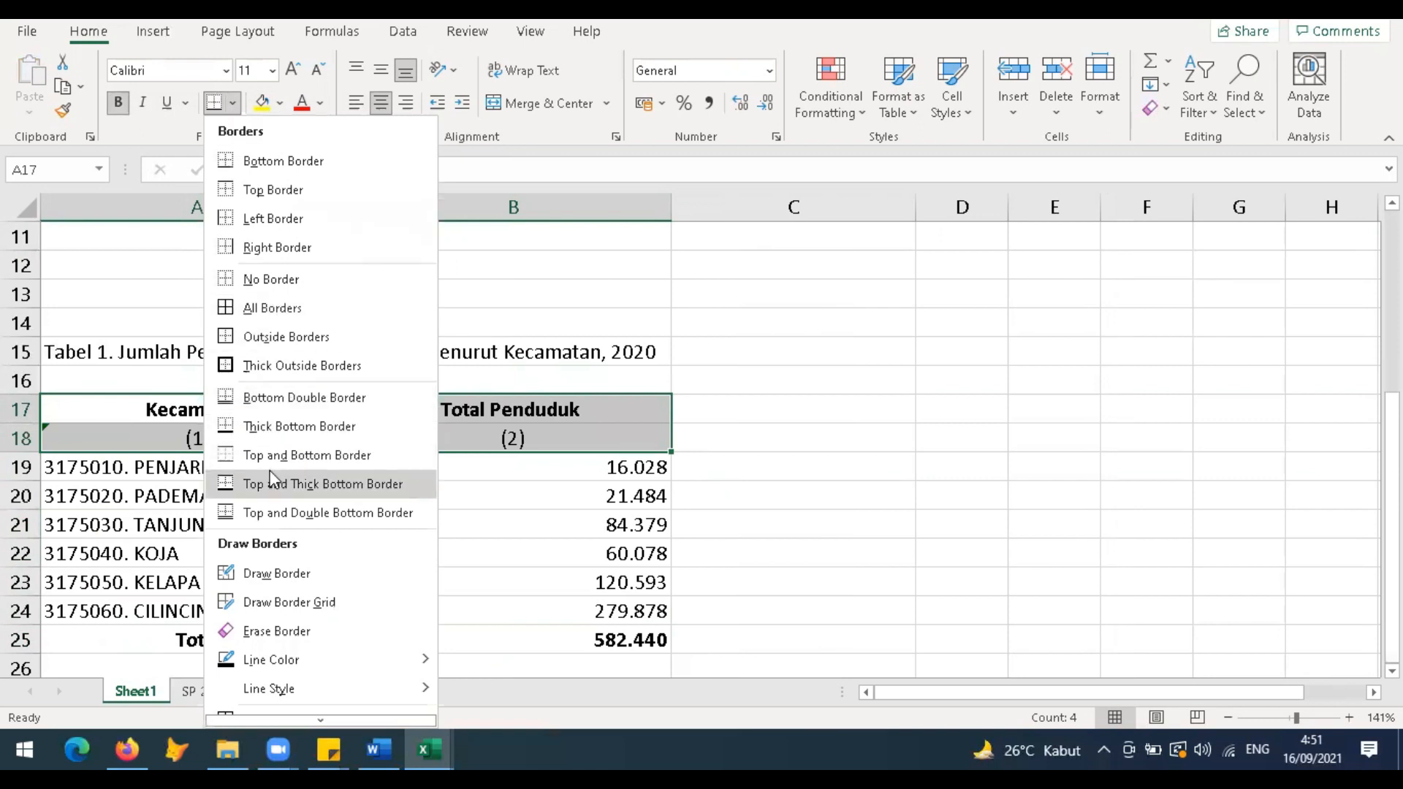
left_click(322, 483)
left_click_drag(292, 640, 383, 637)
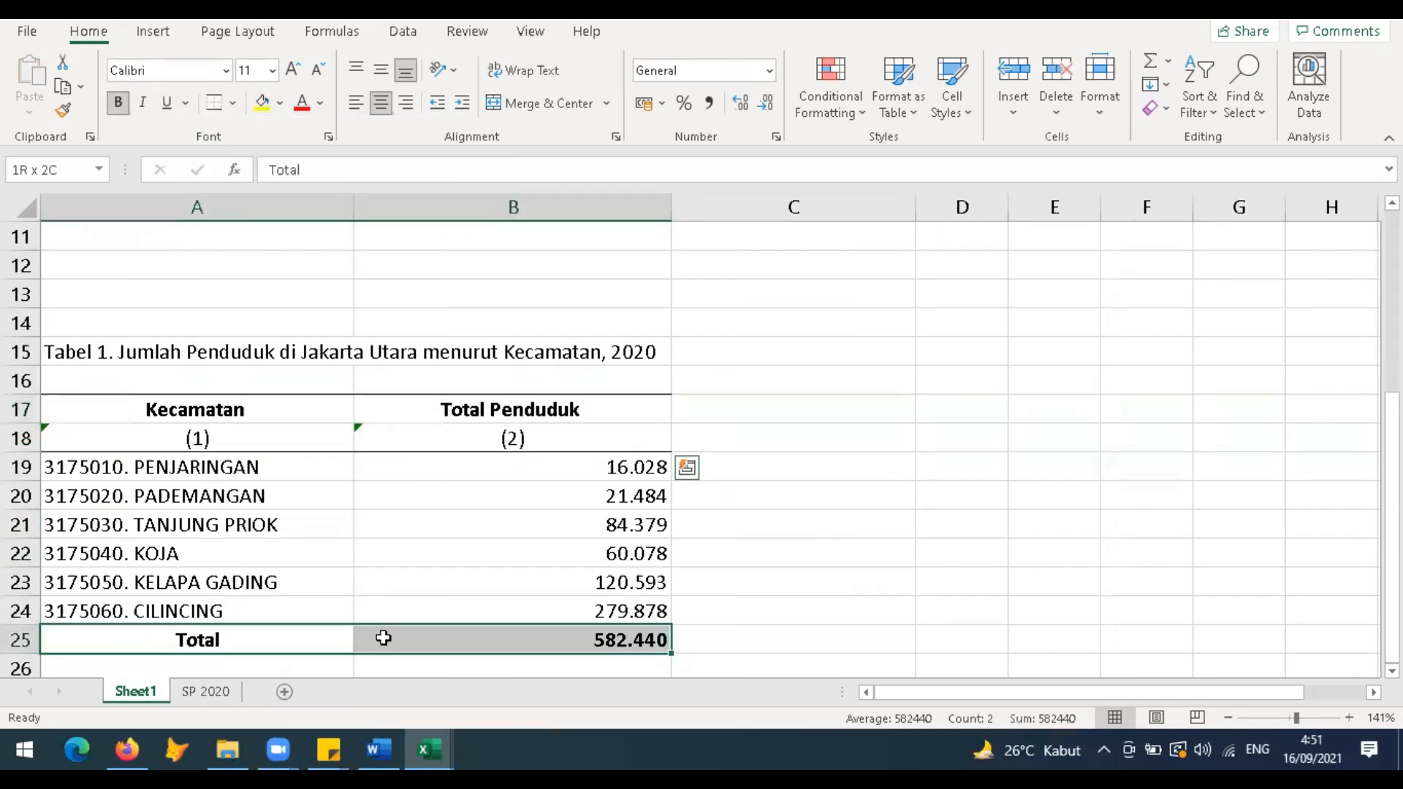
left_click(216, 102)
left_click(385, 485)
Step: Fill the header cells A17:B17 with blue
left_click_drag(299, 413, 510, 414)
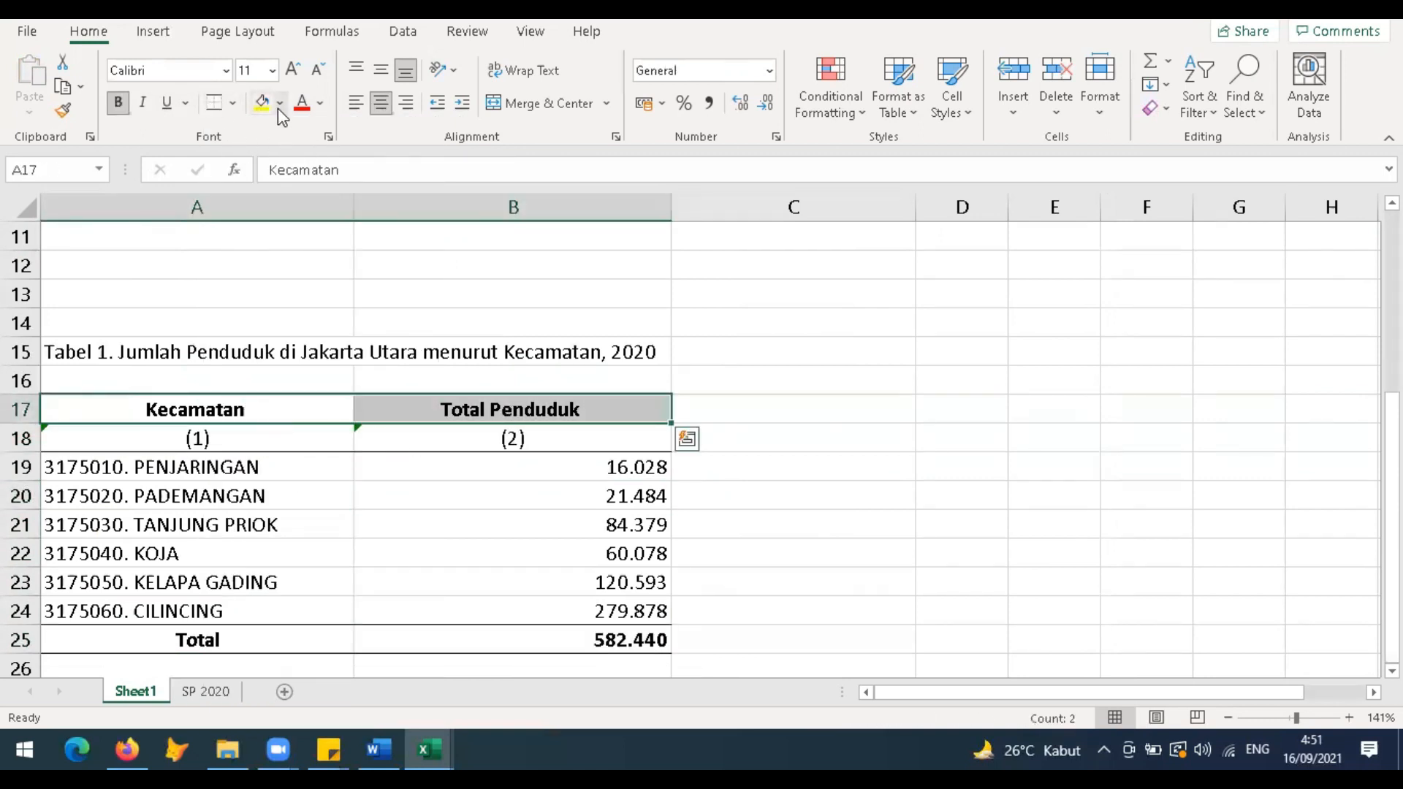
left_click(280, 102)
left_click(327, 198)
left_click(443, 509)
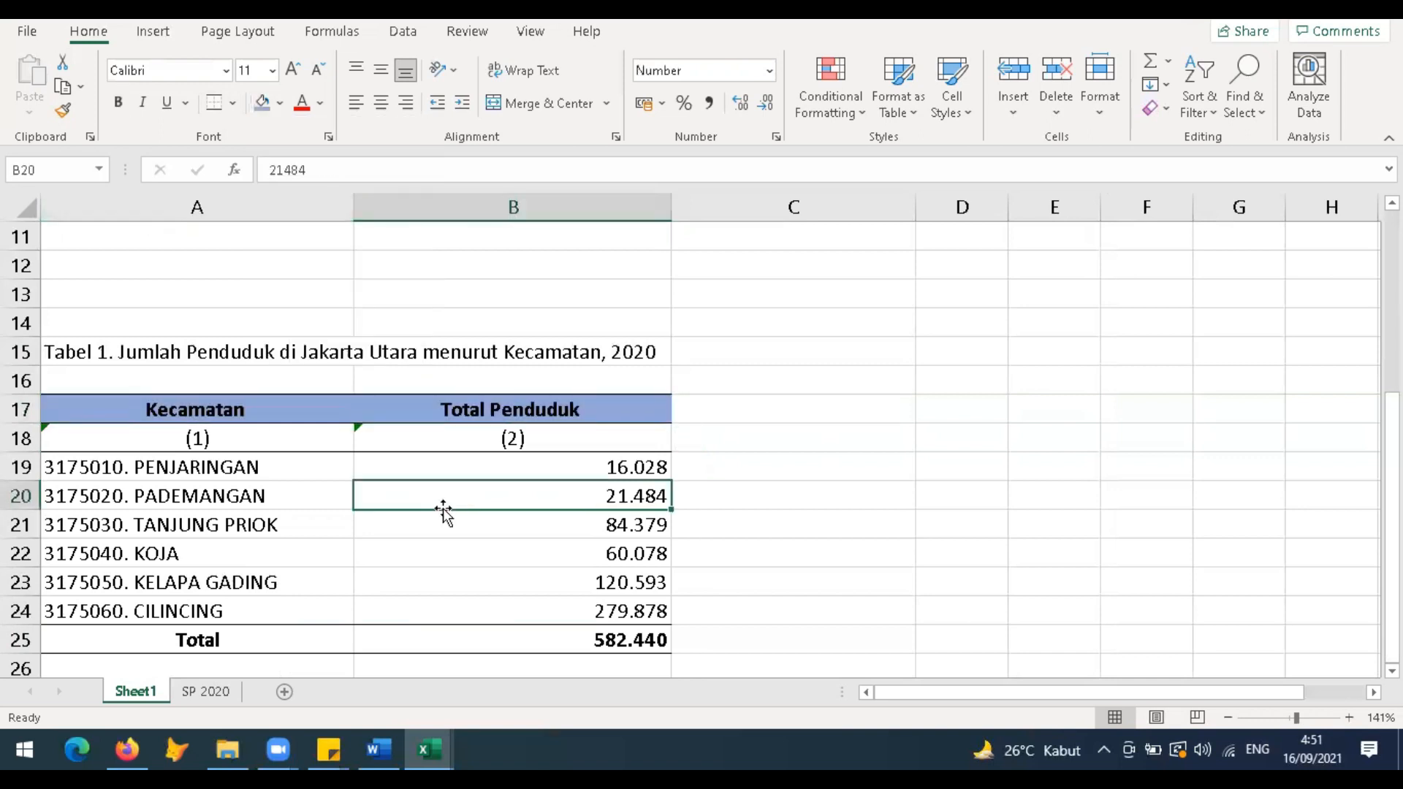
Step: Enter the source note "Sumber: Sensus Penduduk 2020, BPS" in A26 below the Total row
scroll(279, 626, "down", 1)
left_click(278, 633)
type("S")
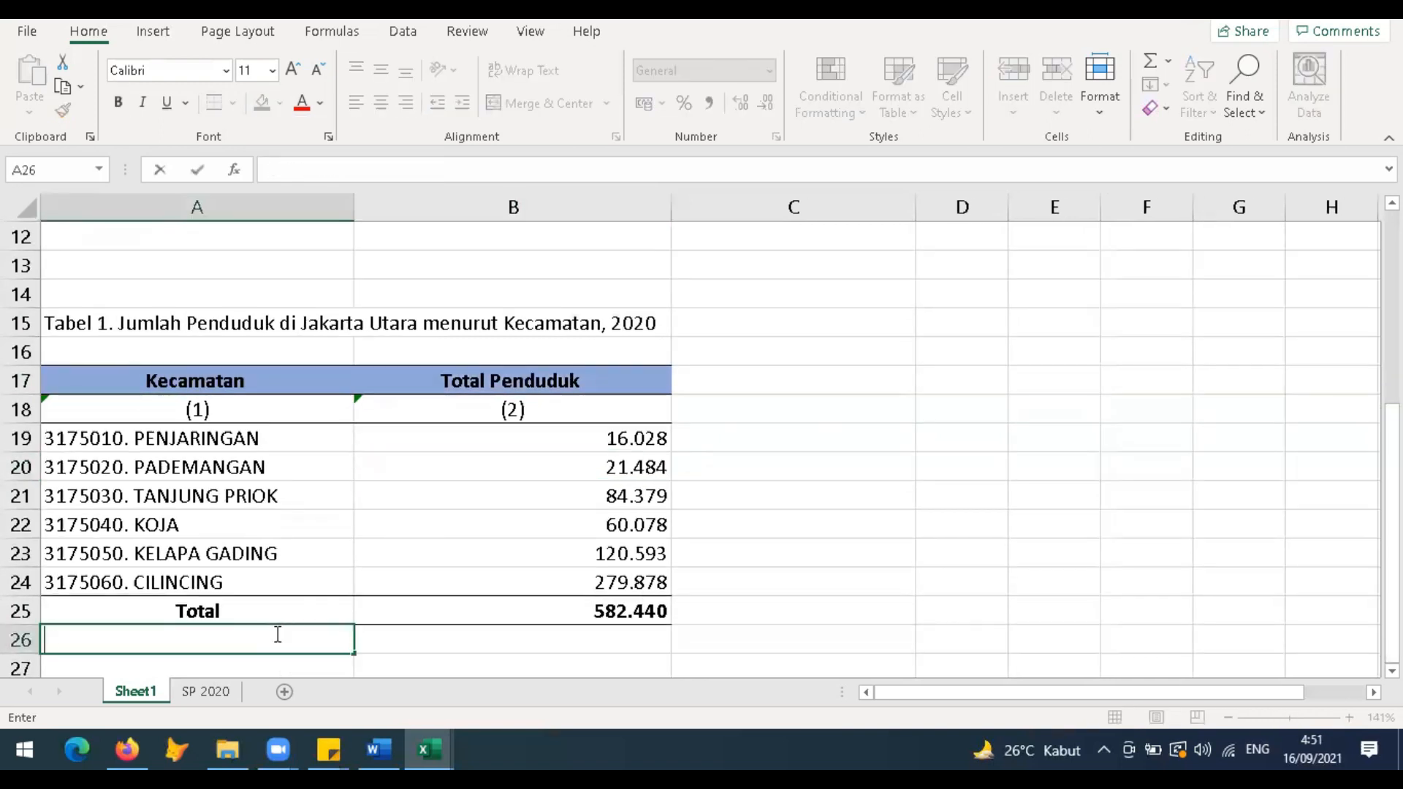
key("Return")
key("Up")
type("Sumber")
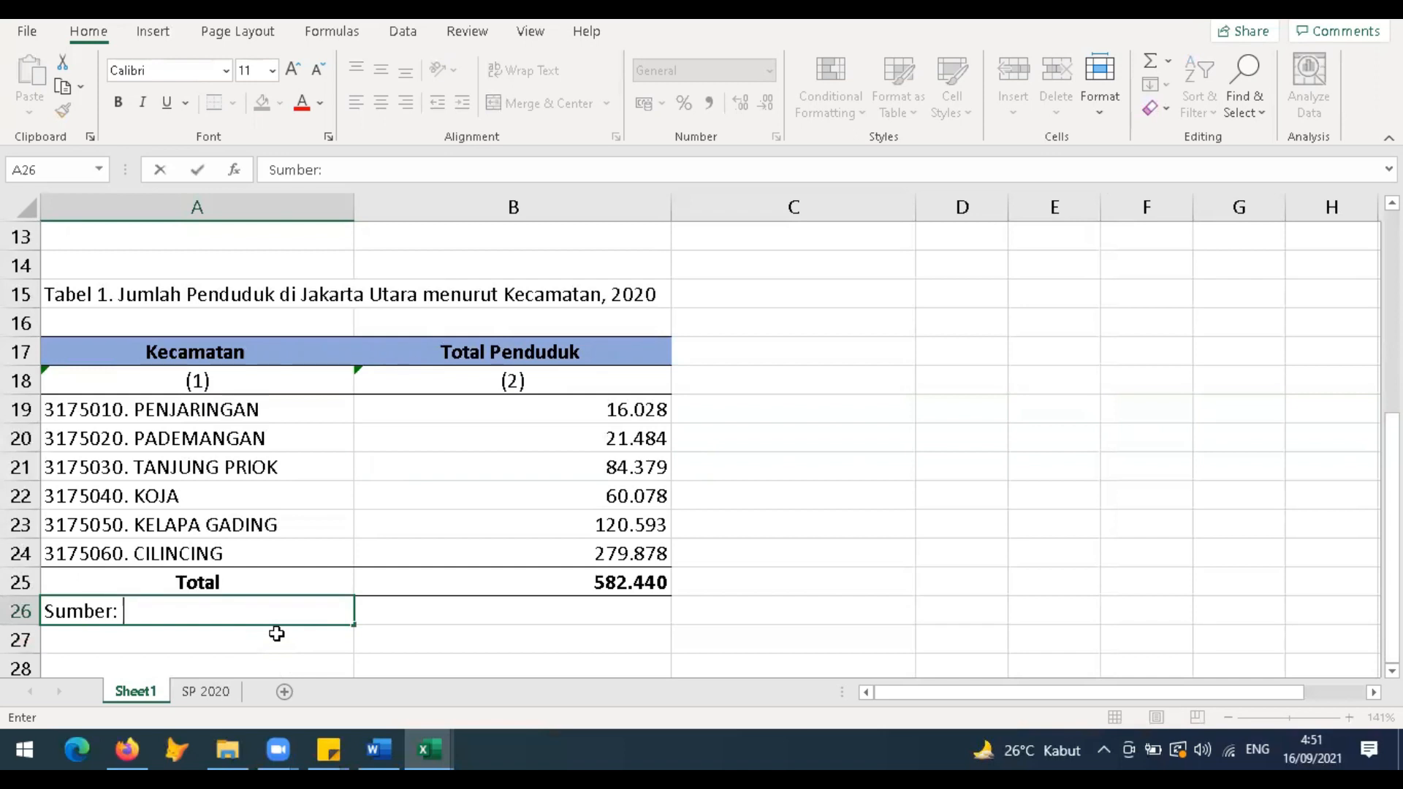
type(": Sensus Penduduk")
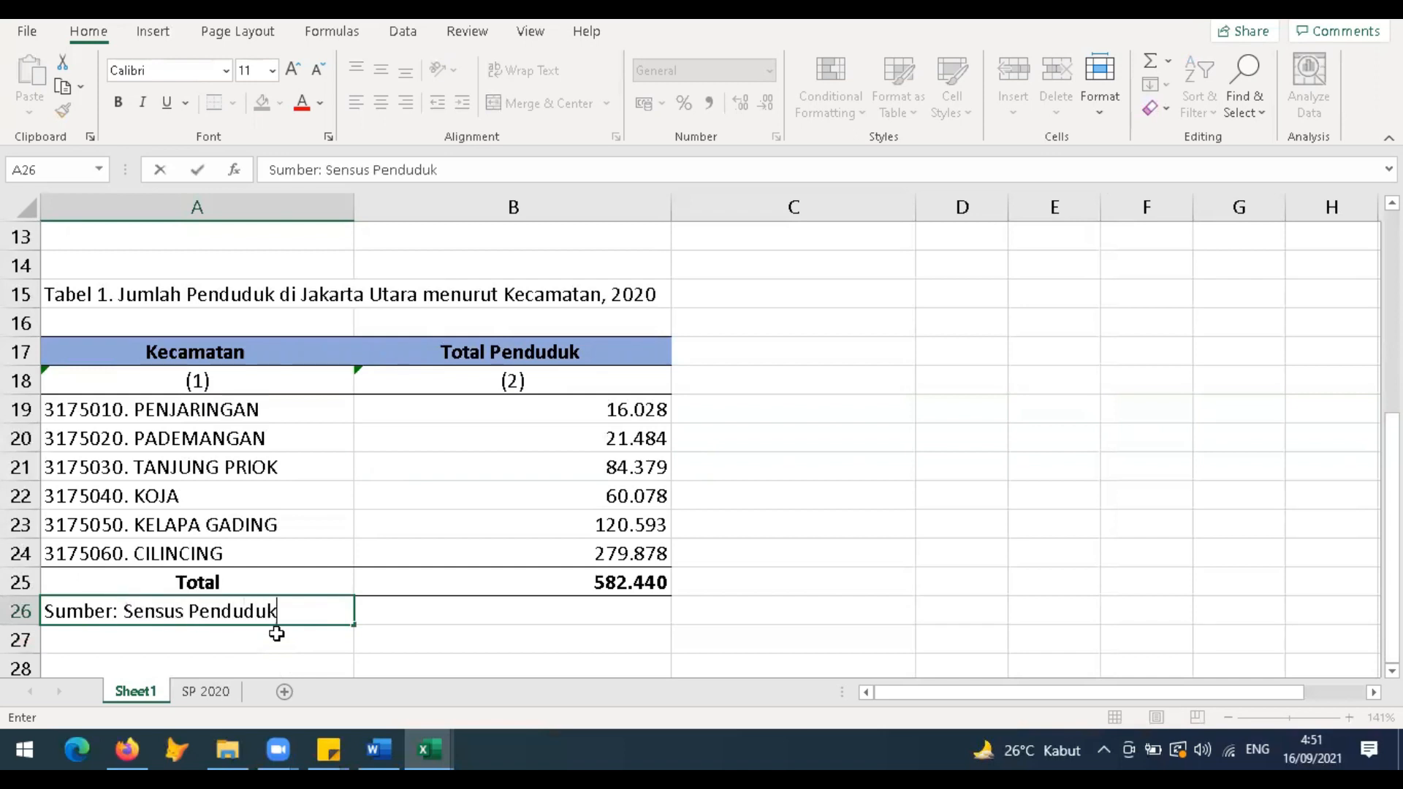
type(" 2020, BPS")
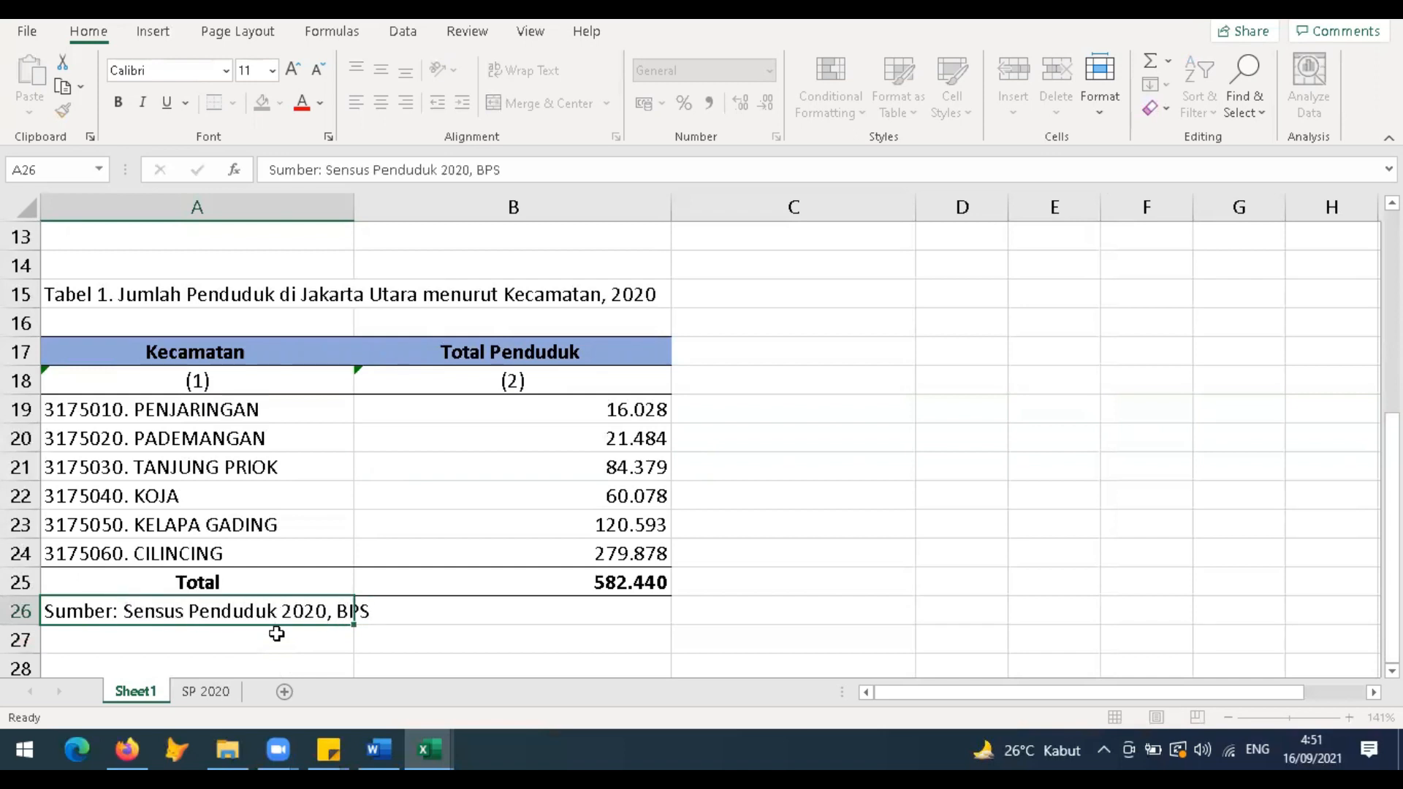
key("Return")
Step: Enter the label "Tabel satu arah" in A14 above the table title and make it bold
left_click(495, 523)
left_click_drag(95, 285, 656, 654)
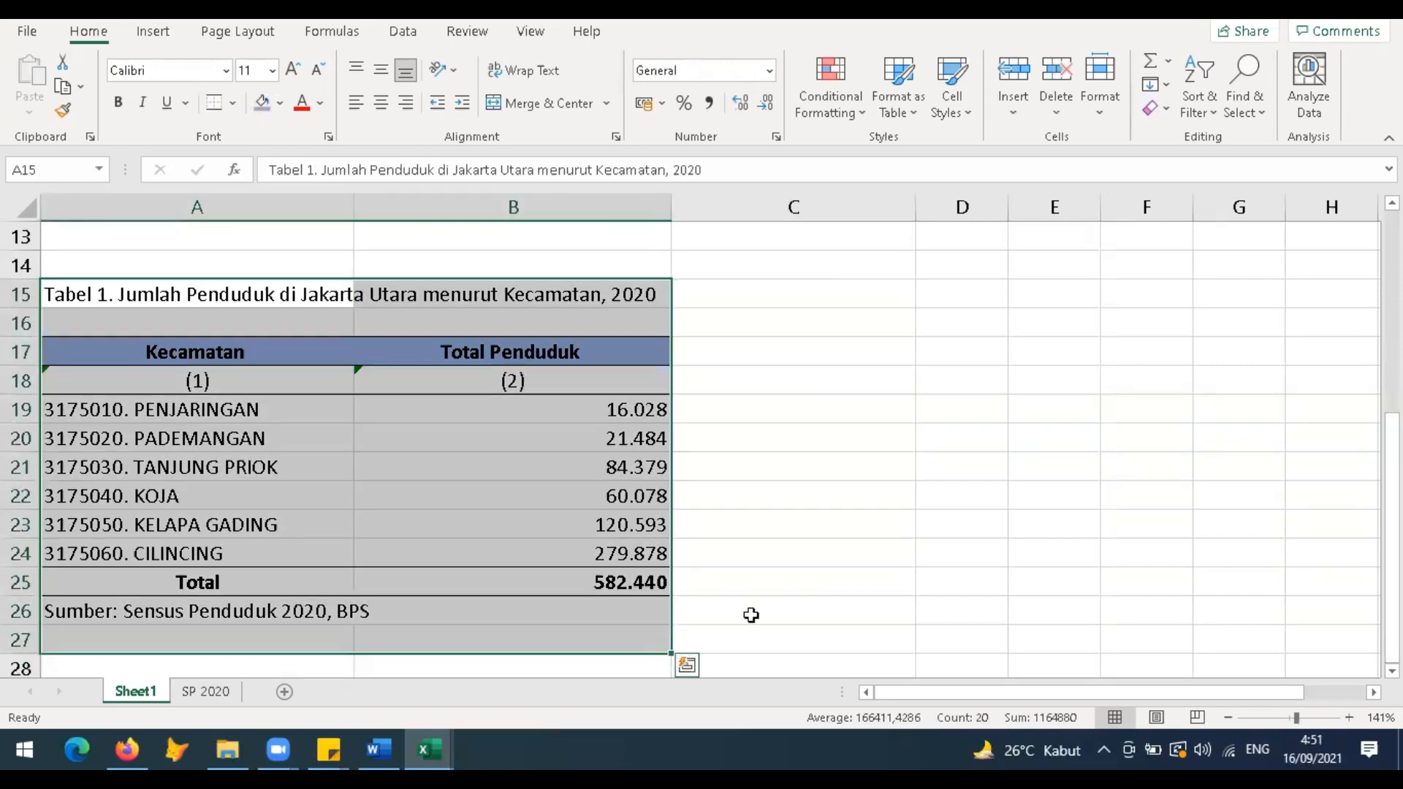
left_click(751, 616)
left_click(191, 266)
type("Tabel sat")
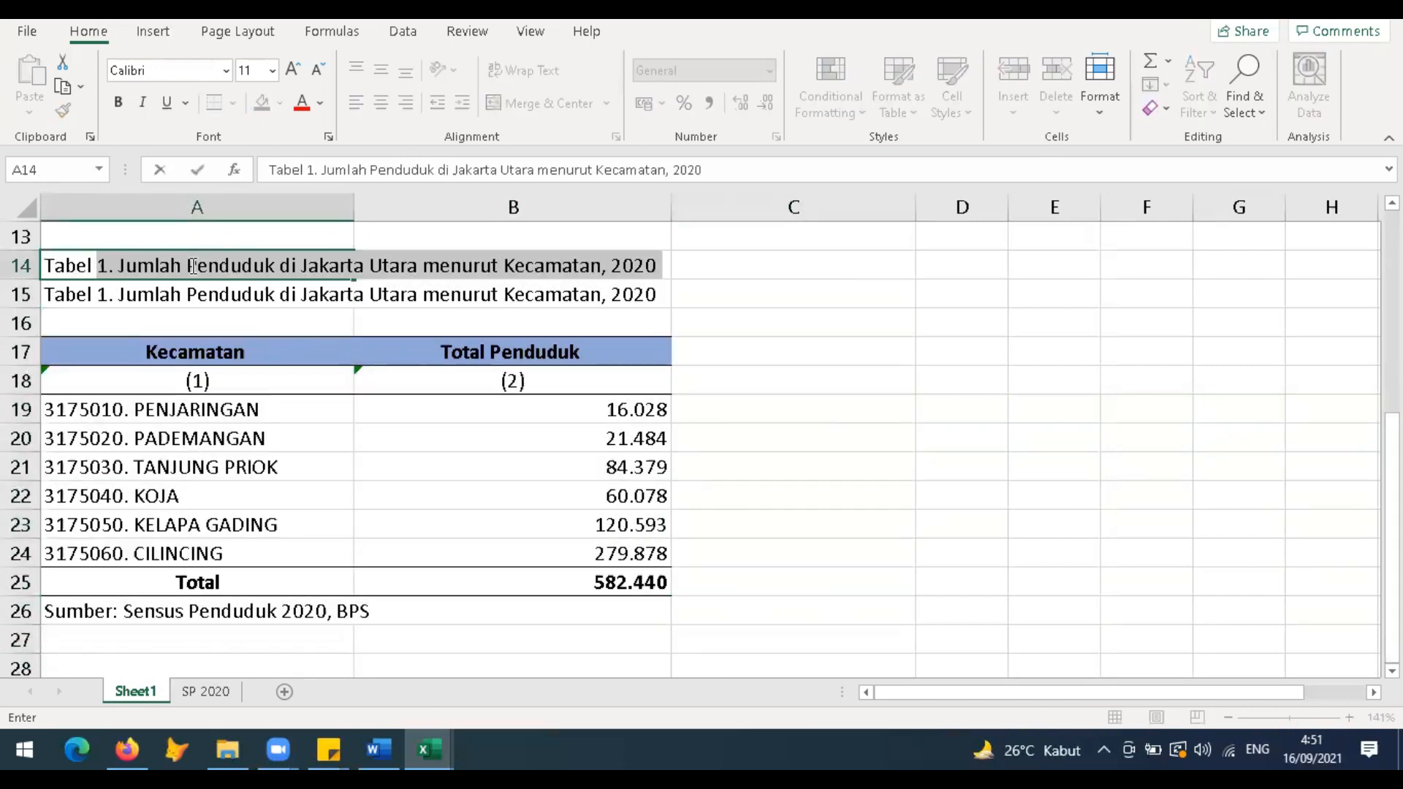
type("u arah")
key("ctrl+Return")
key("ctrl+b")
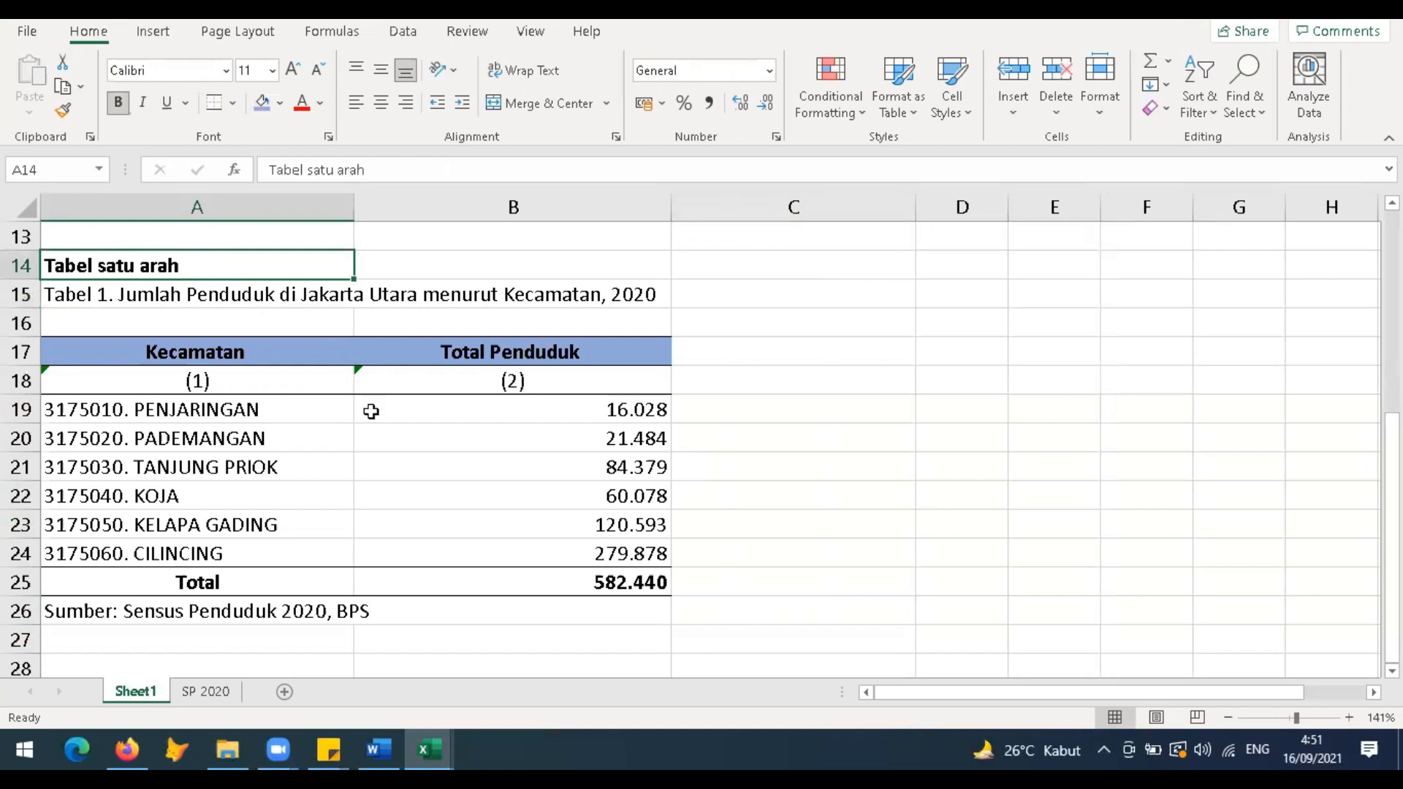
Step: Narrow column C and enter the label "Tabel 2 arah" in E14
left_click(370, 411)
left_click_drag(915, 212, 742, 210)
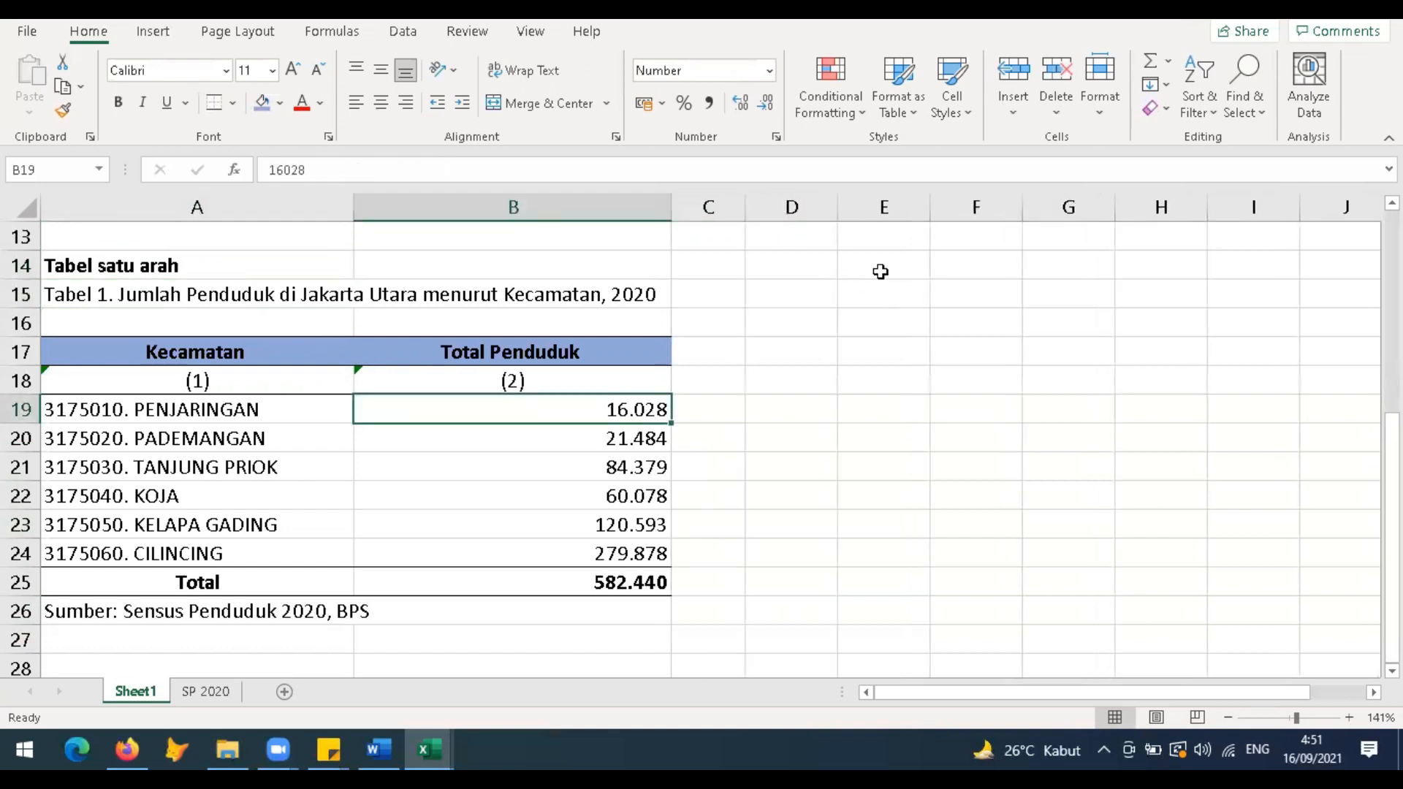
left_click(895, 273)
type("Tabel 2 arah")
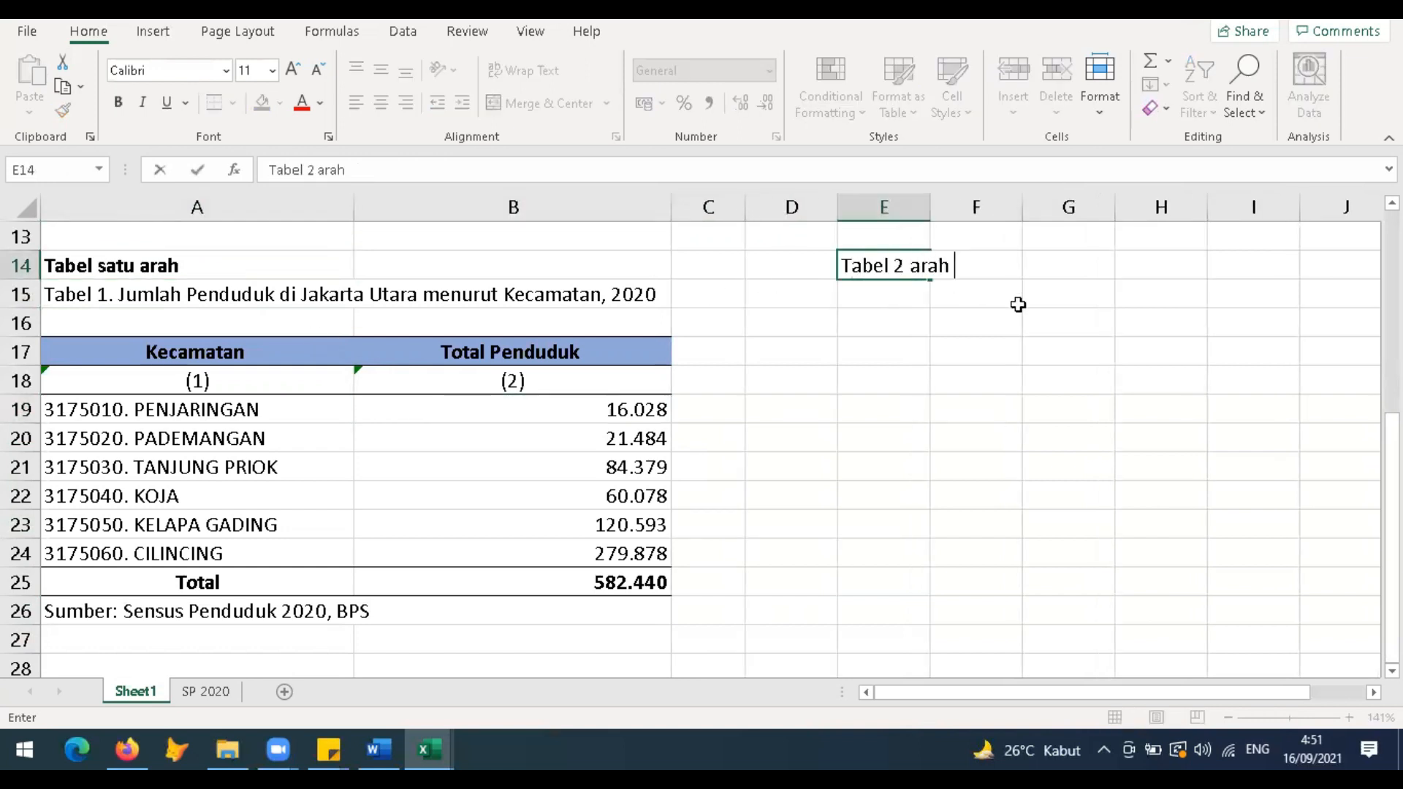
key("Return")
Step: Enter the title "Tabel 2. Jumlah Penduduk di Jakarta Utara menurut Kecamatan dan Jenis Kelamin, 2020" in E15
type("Tabel 2. Jumlah Penduduk di Jakarta Utara menurut Kecamatan")
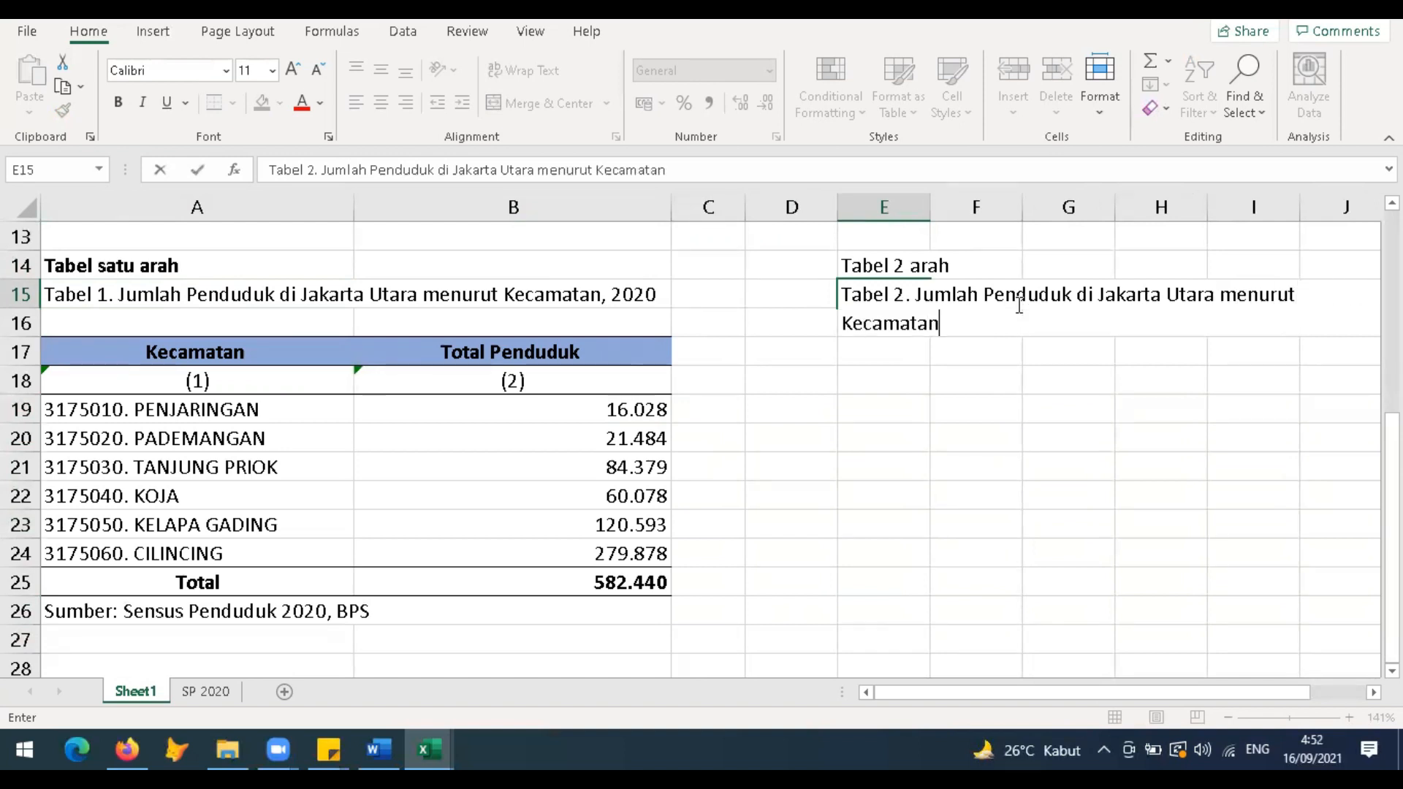
type(" dan Jenis Kelamin, 2020")
key("Return")
scroll(1071, 344, "right", 5)
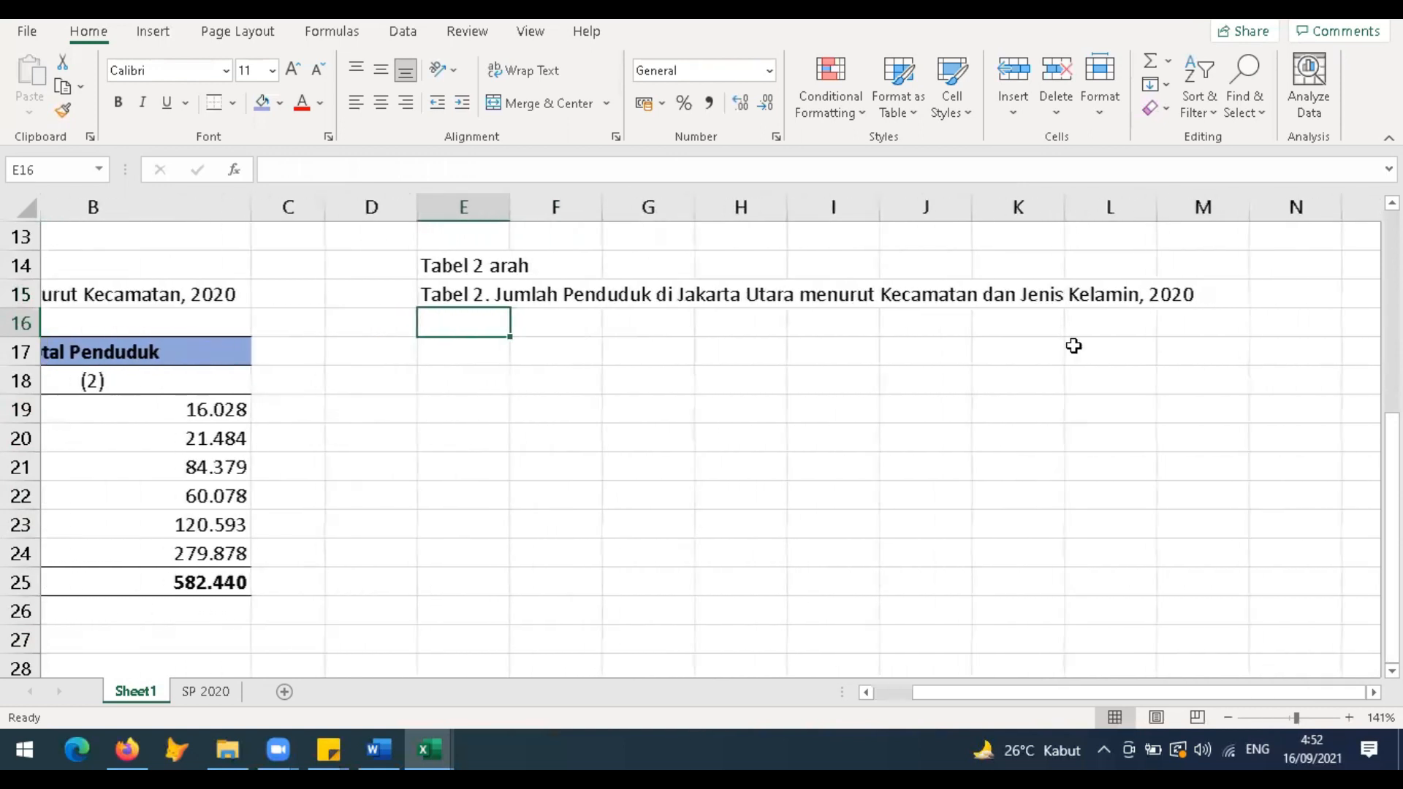
left_click(595, 295)
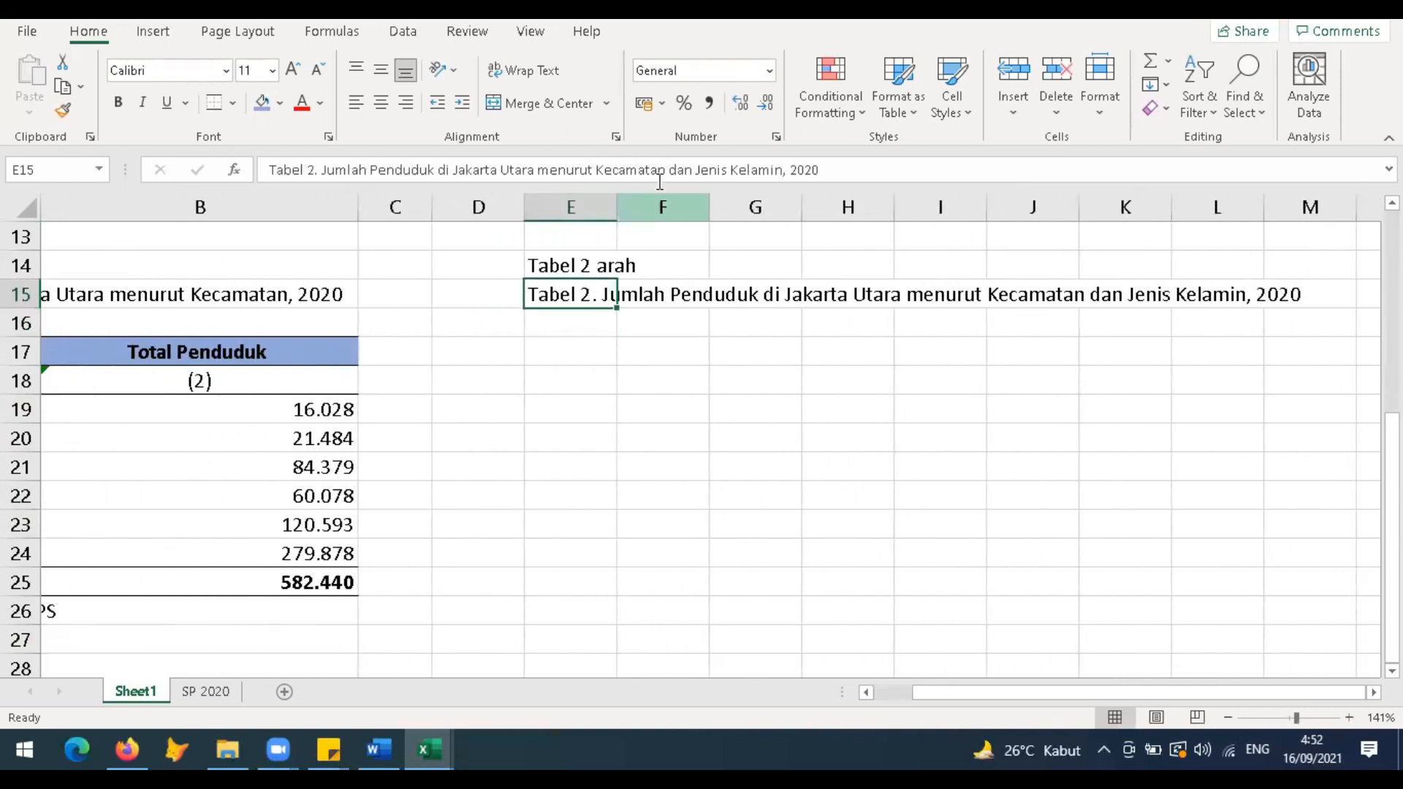
Step: Copy the pivot summary A3:C10 and paste it starting at E17 below the second table's title
scroll(714, 260, "up", 3)
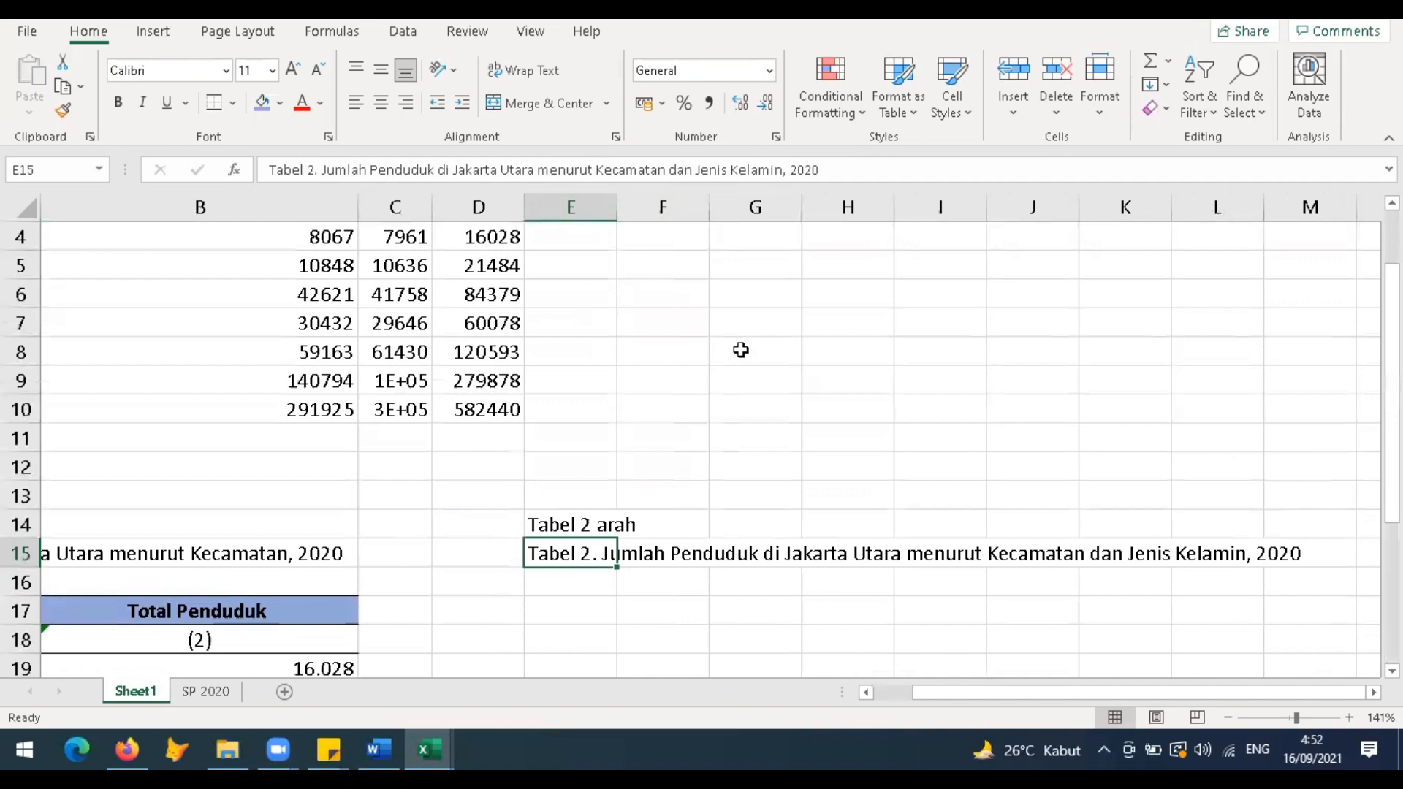
scroll(739, 351, "left", 2)
left_click_drag(169, 324, 695, 476)
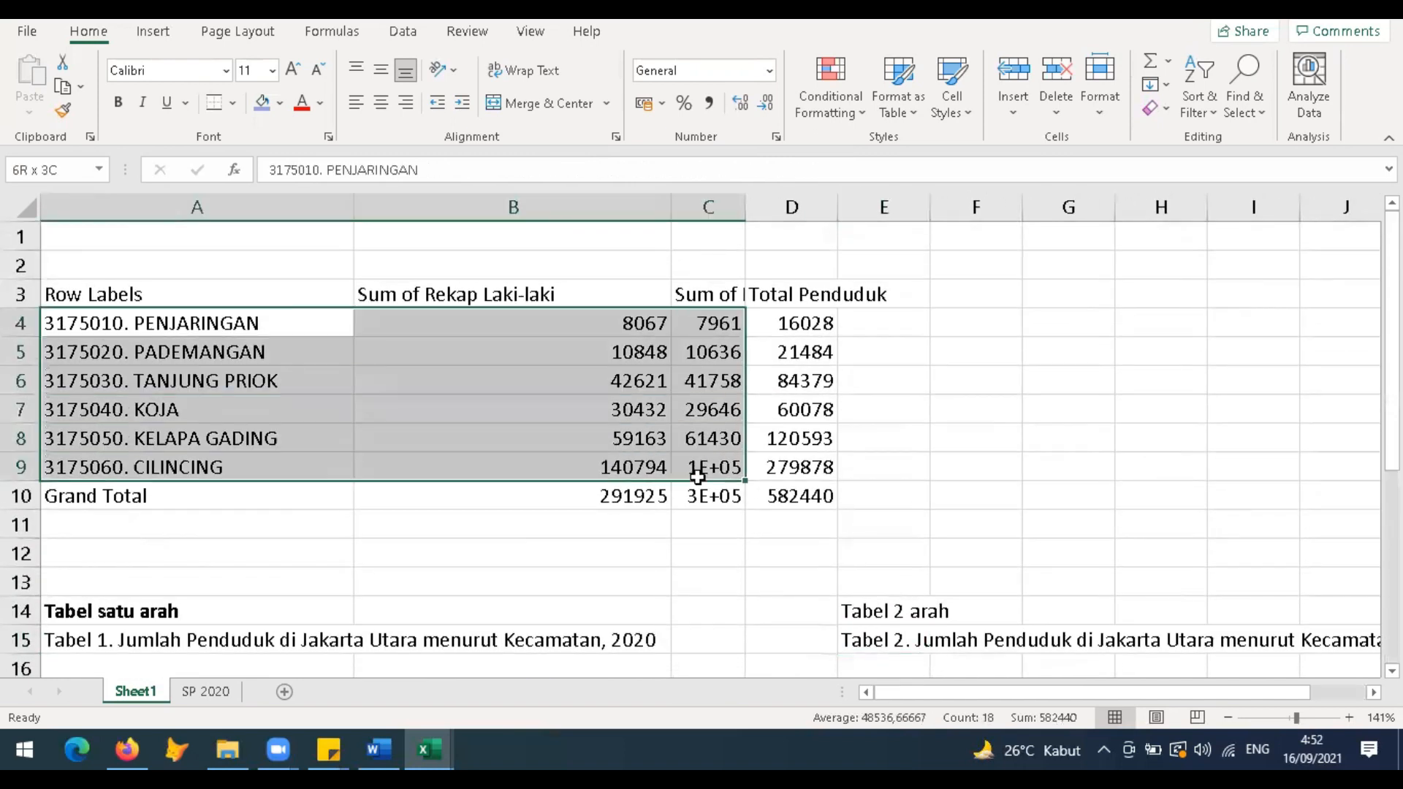
left_click_drag(266, 297, 676, 492)
key("ctrl+c")
scroll(699, 498, "down", 3)
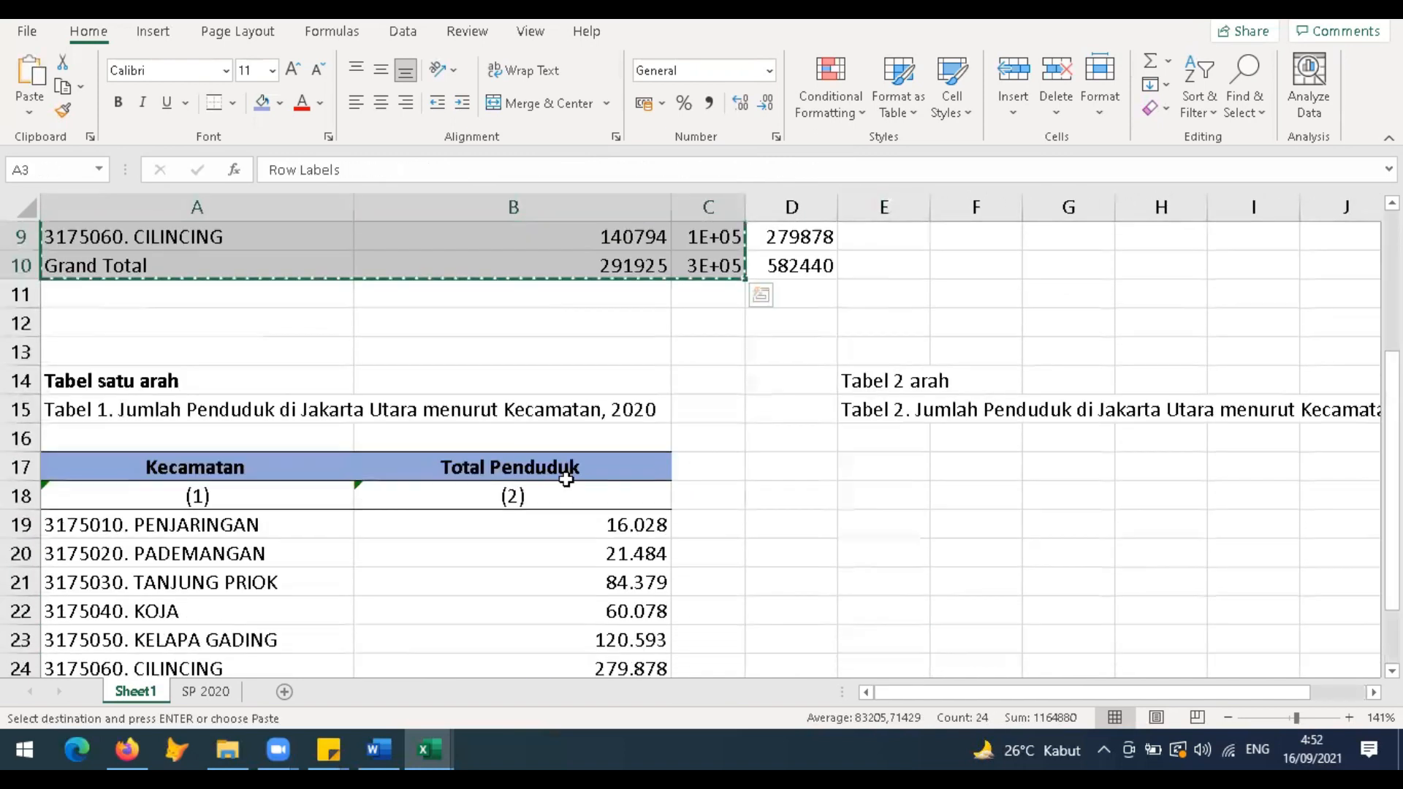
scroll(589, 463, "right", 1)
left_click(585, 463)
key("ctrl+v")
left_click(648, 515)
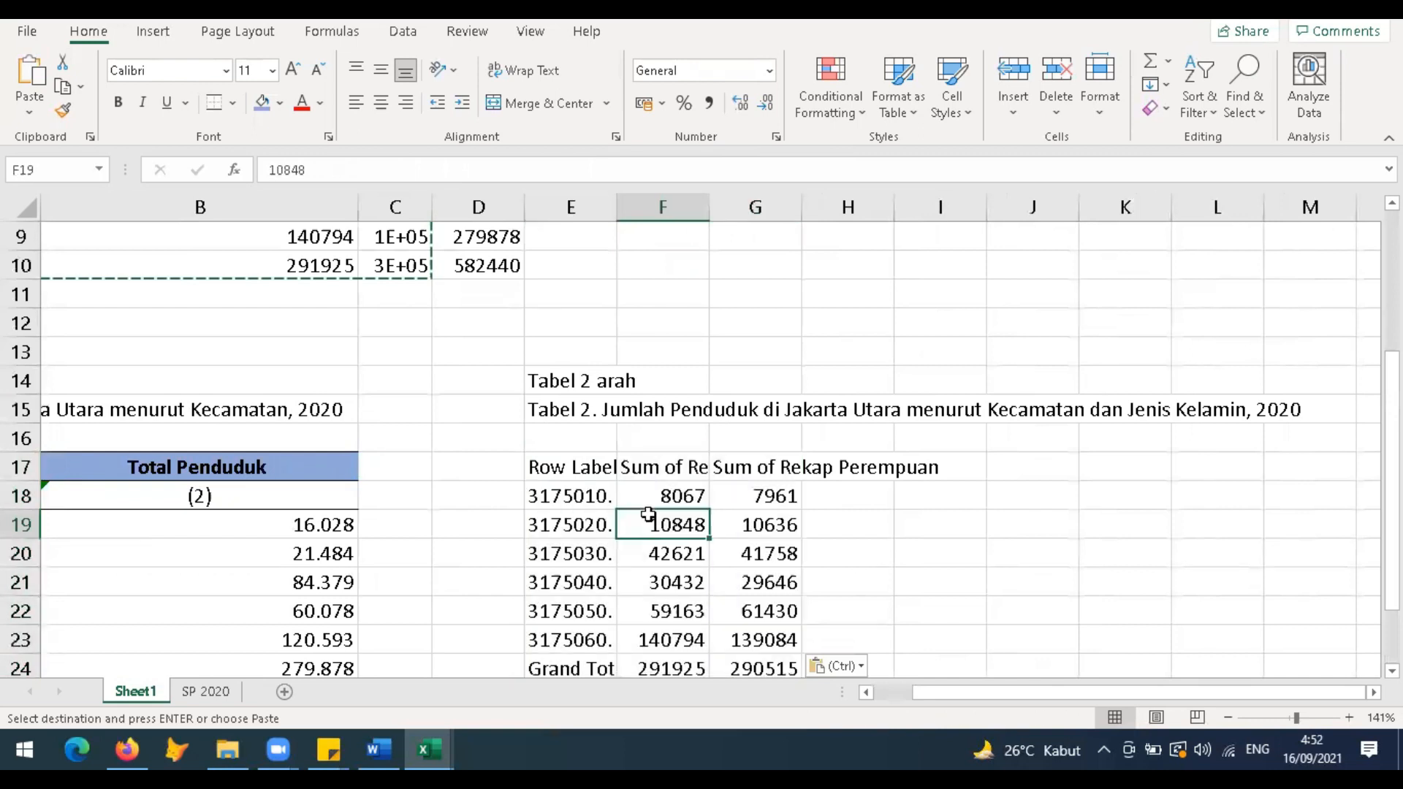
Step: Widen columns E, F and G to make room for the district names and the male and female figures
double_click(616, 208)
left_click_drag(1337, 208, 789, 452)
left_click_drag(883, 225, 911, 210)
scroll(900, 415, "down", 2)
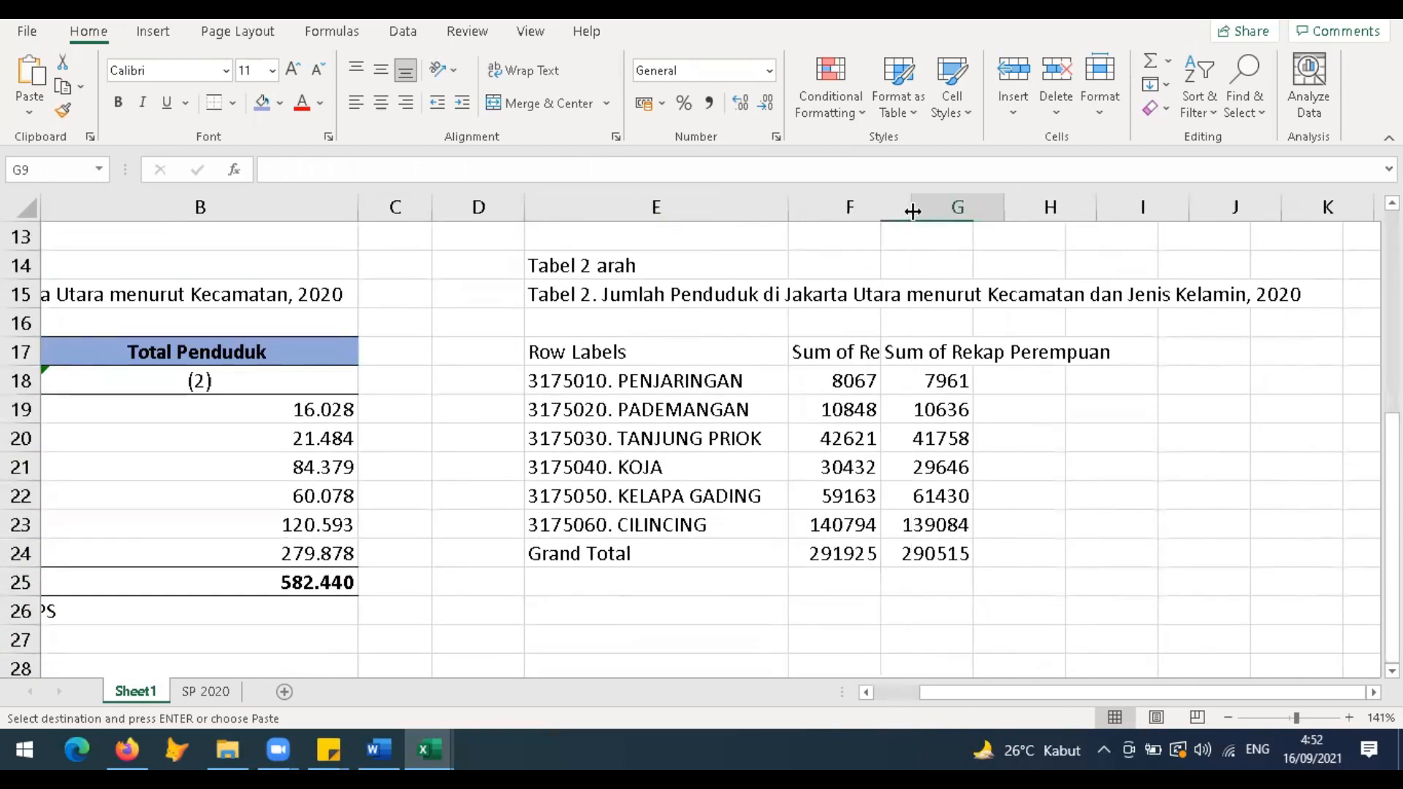
left_click_drag(1003, 210, 1119, 210)
left_click_drag(908, 192, 942, 202)
left_click_drag(1152, 209, 1110, 209)
Step: Change the Grand Total label in E24 to "Total"
left_click(648, 566)
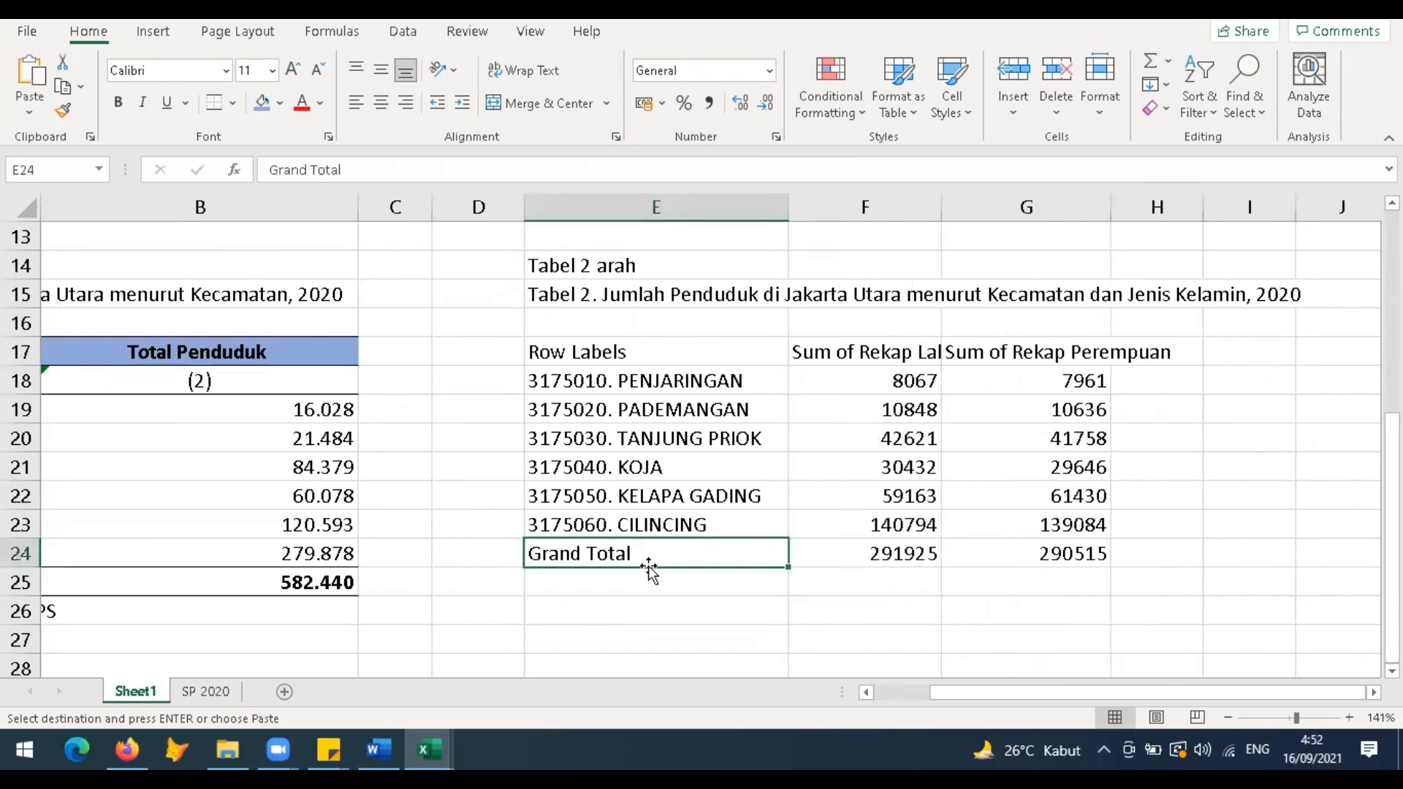
scroll(648, 570, "down", 5)
left_click(648, 570)
scroll(689, 460, "up", 8)
scroll(689, 459, "down", 2)
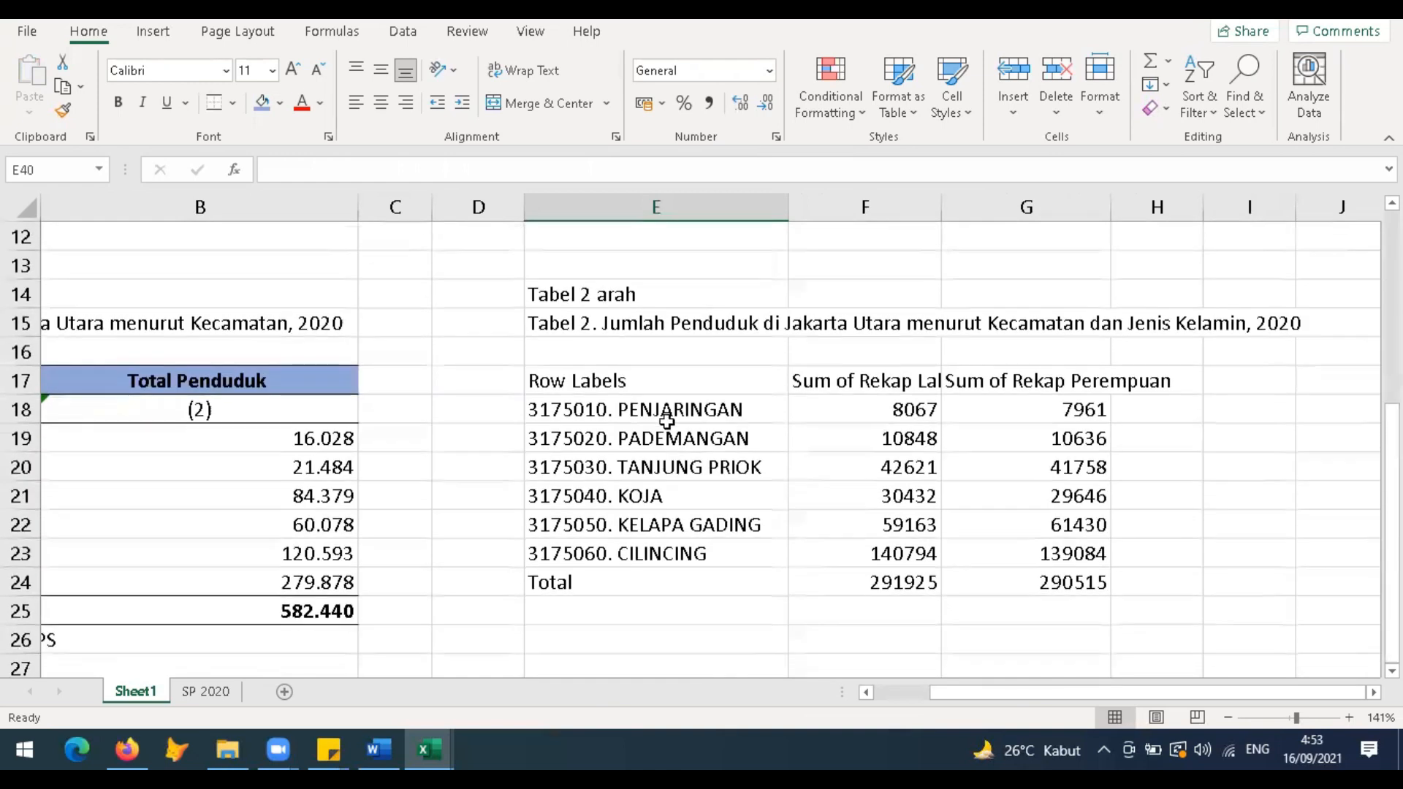
Step: Move the second table's data cells E18:G24 down one row to free row 18 for subheaders
left_click(667, 409)
key("ctrl+shift+Right")
key("ctrl+shift+Down")
left_click_drag(667, 395, 667, 422)
left_click(667, 421)
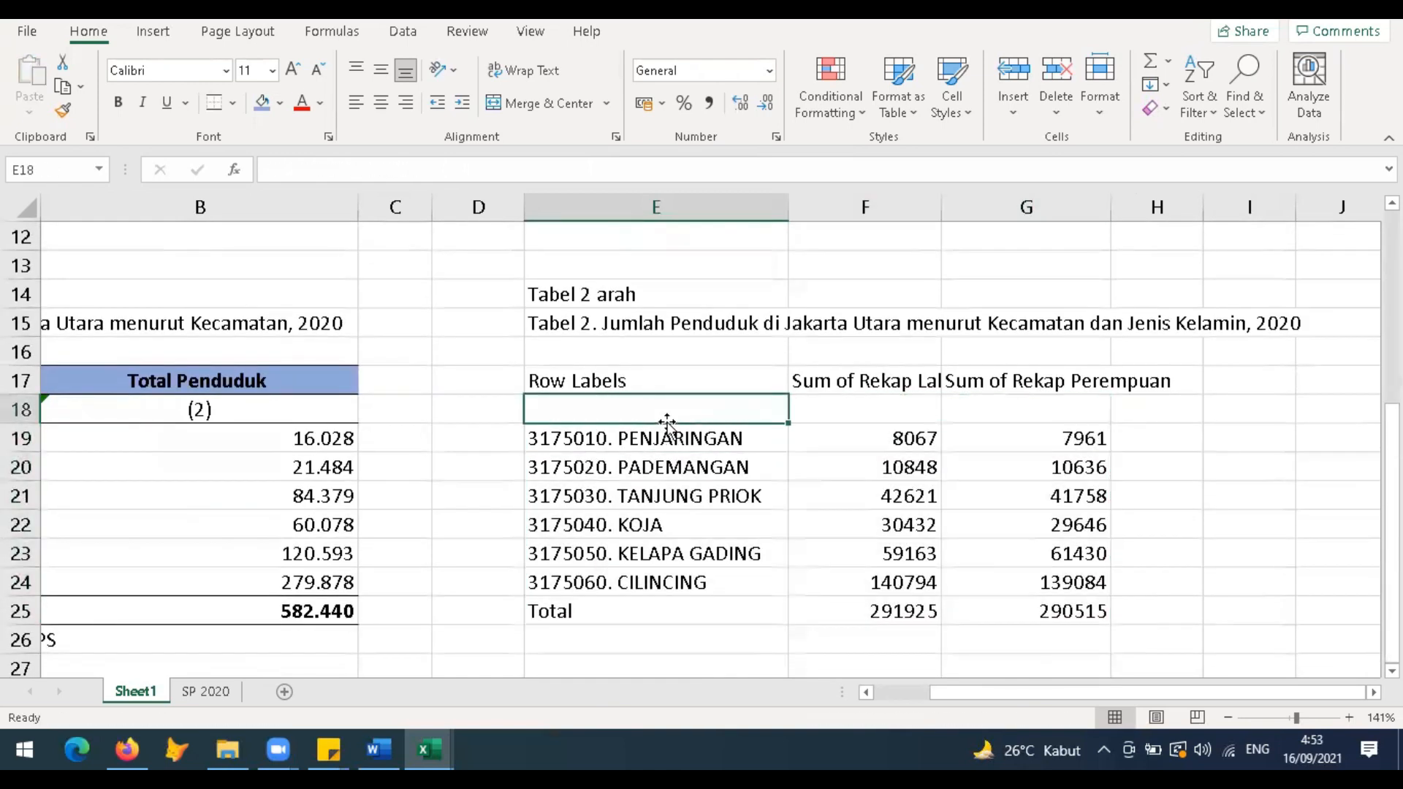
Step: Enter the column headers "Kecamatan" in E17 and "Jenis Kelamin" in F17
key("Up")
type("Kecamatan")
key("Return")
key("Right")
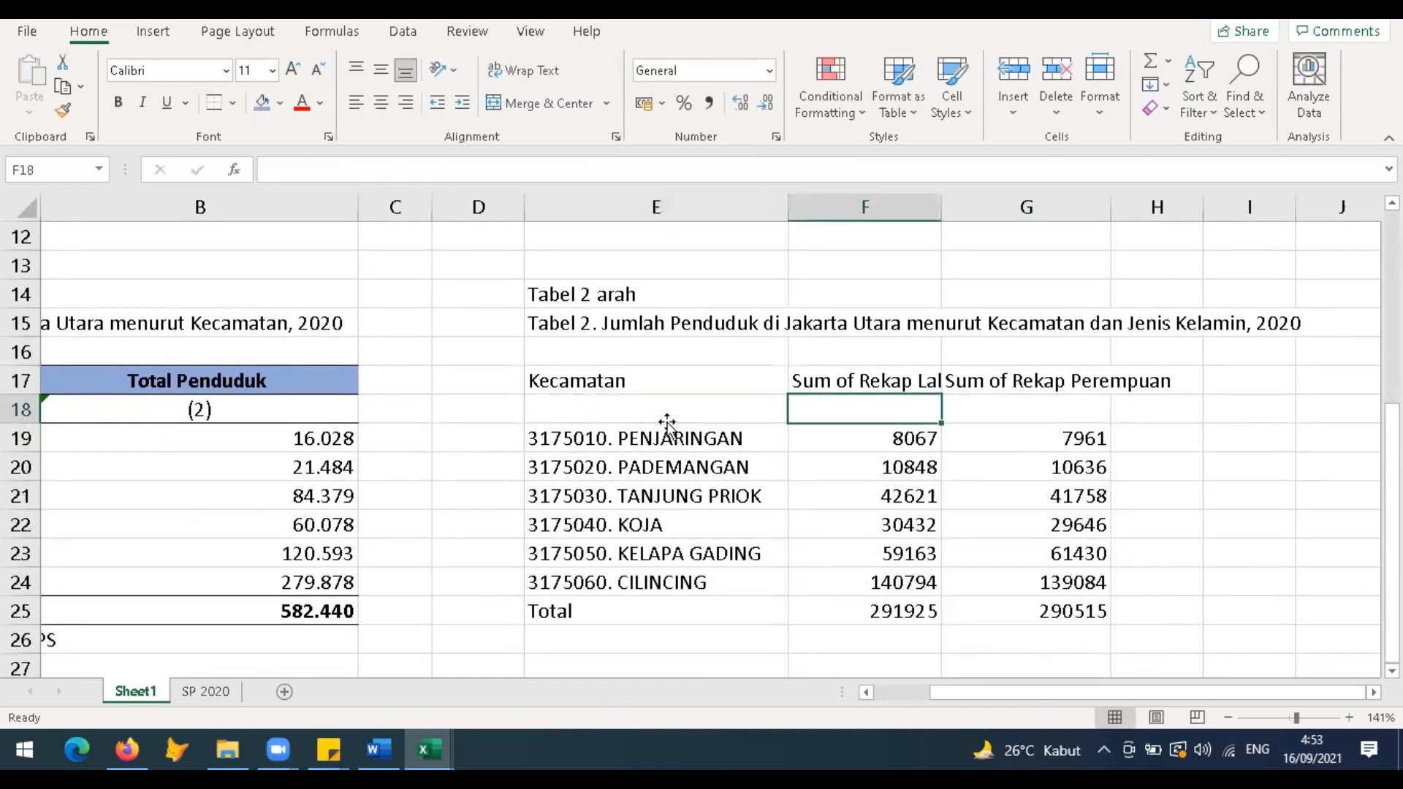
key("Up")
type("Jenis Kelamin")
key("Return")
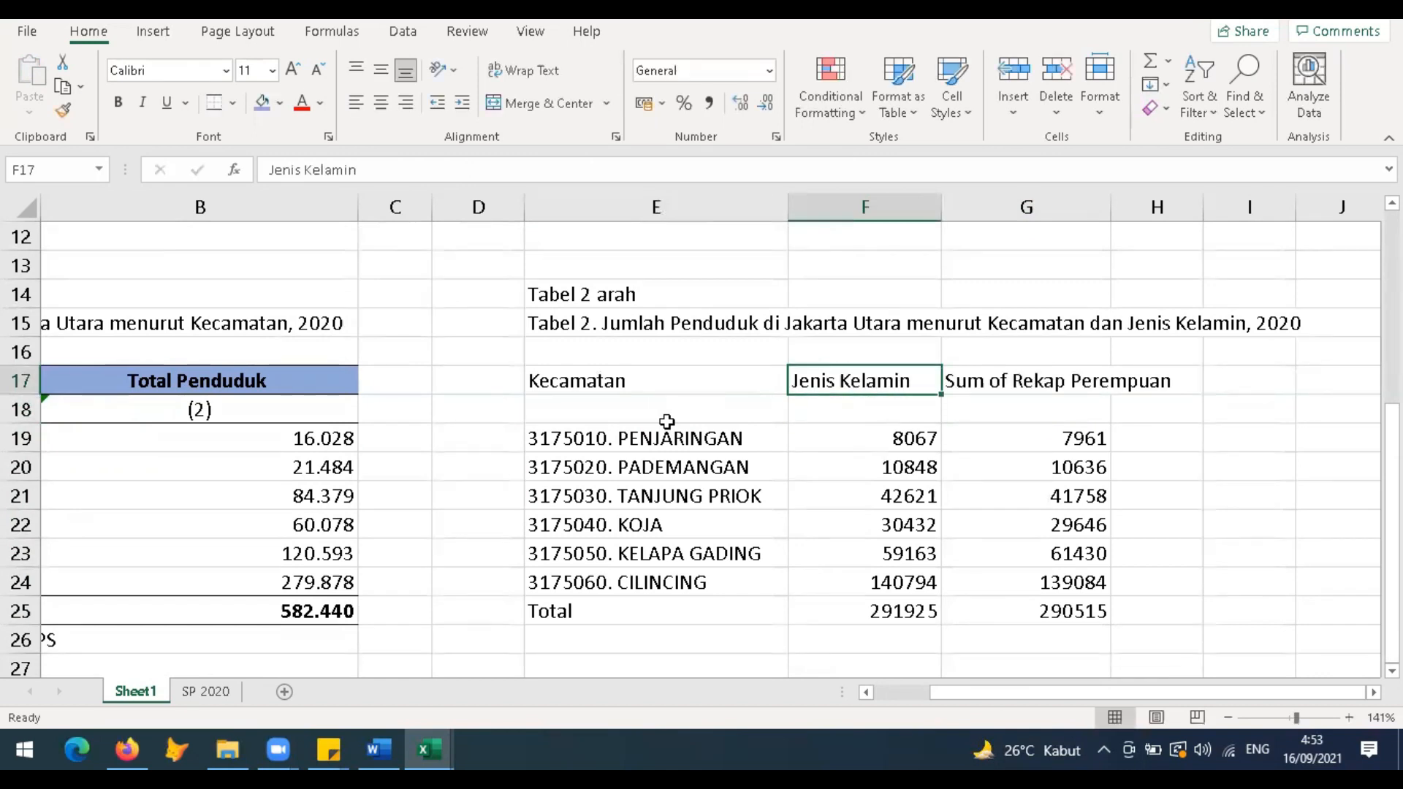
Step: Enter the subheaders "Laki-laki" in F18 and "Perempuan" in G18
type("laki-laki")
key("Return")
key("Right")
key("Up")
type("Perempuan")
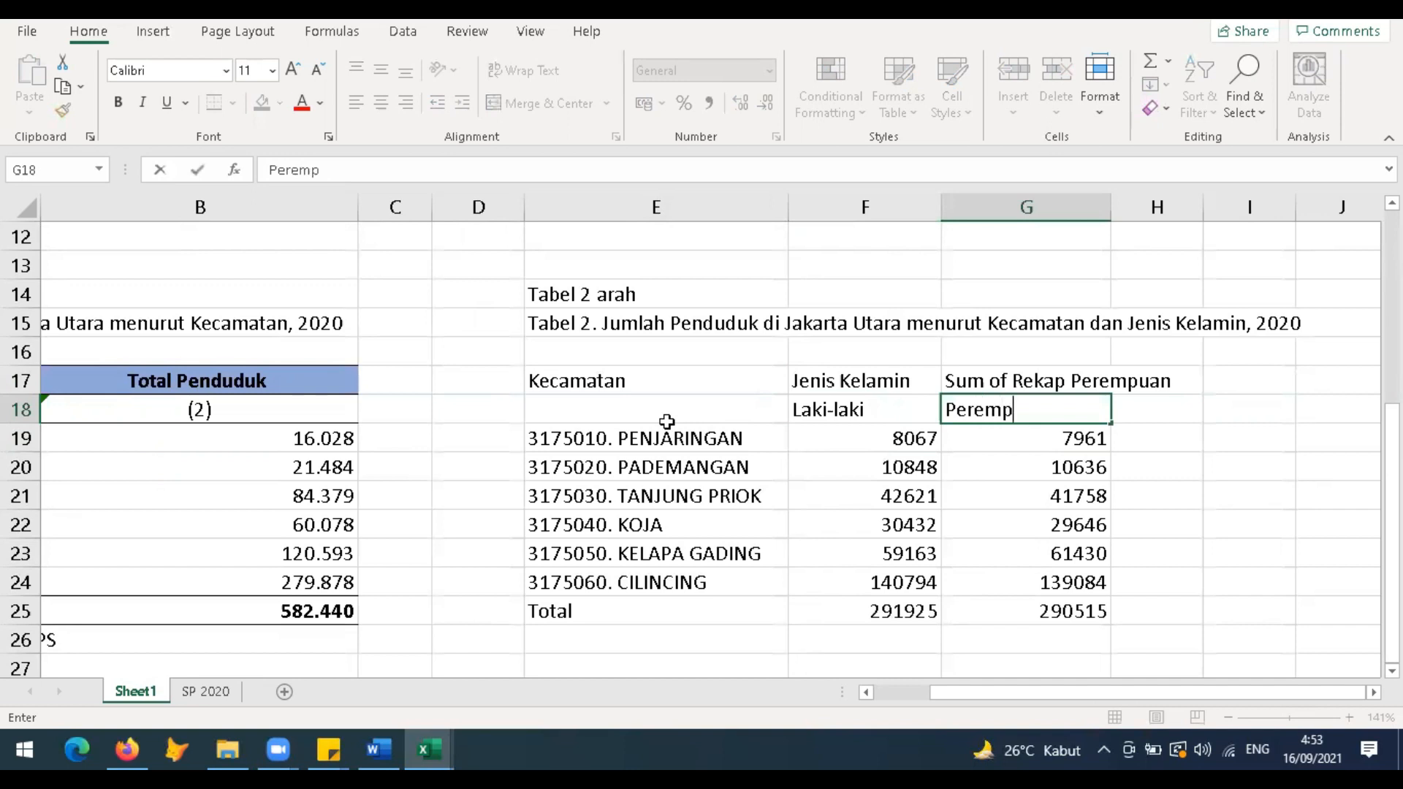
key("Return")
Step: Clear G17, and merge and centre F17:G17 so Jenis Kelamin spans both subheaders
key("Up")
key("Up")
key("Delete")
key("shift+Left")
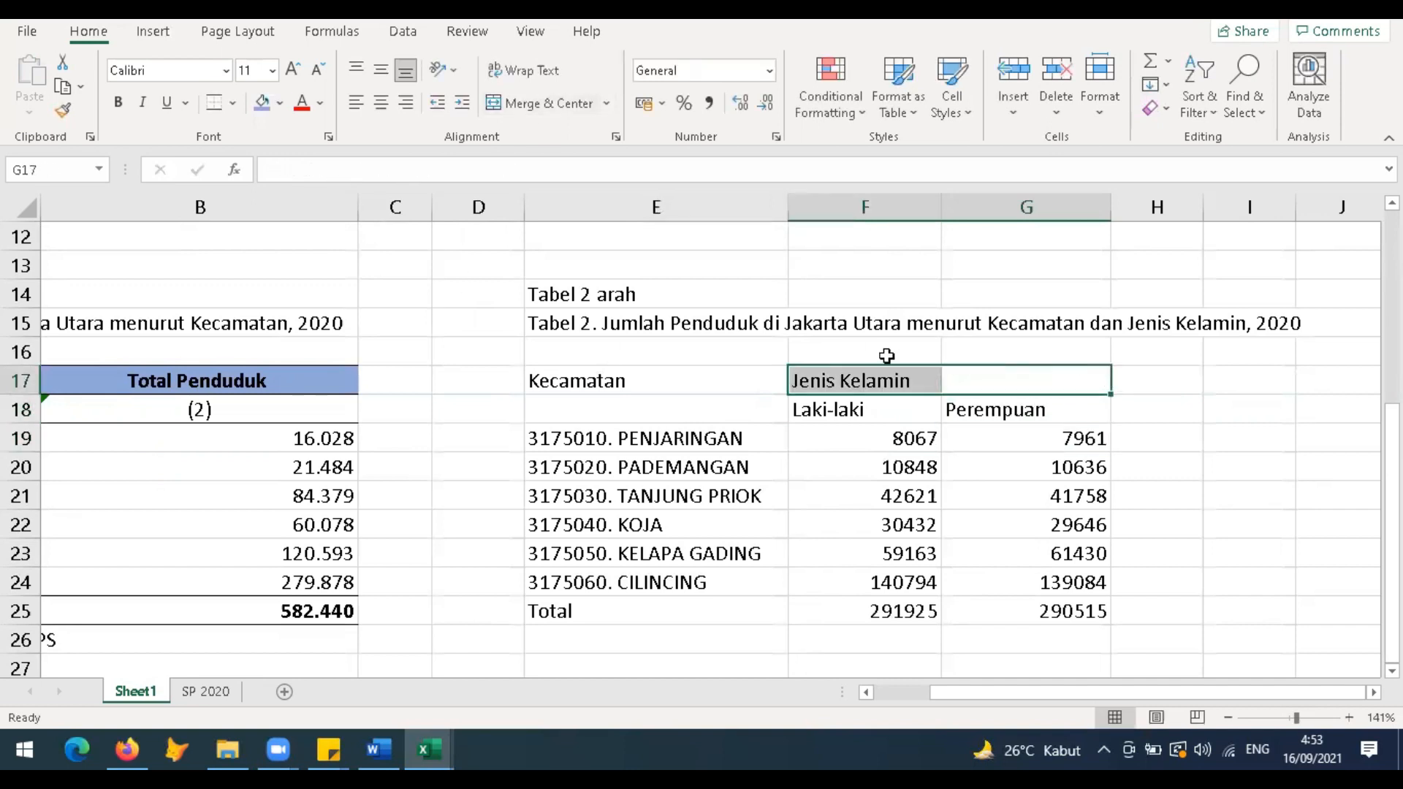
left_click(548, 101)
Step: Move the second table's data E19:G25 down one row, leaving row 19 blank beneath its headers
left_click_drag(611, 440, 1005, 604)
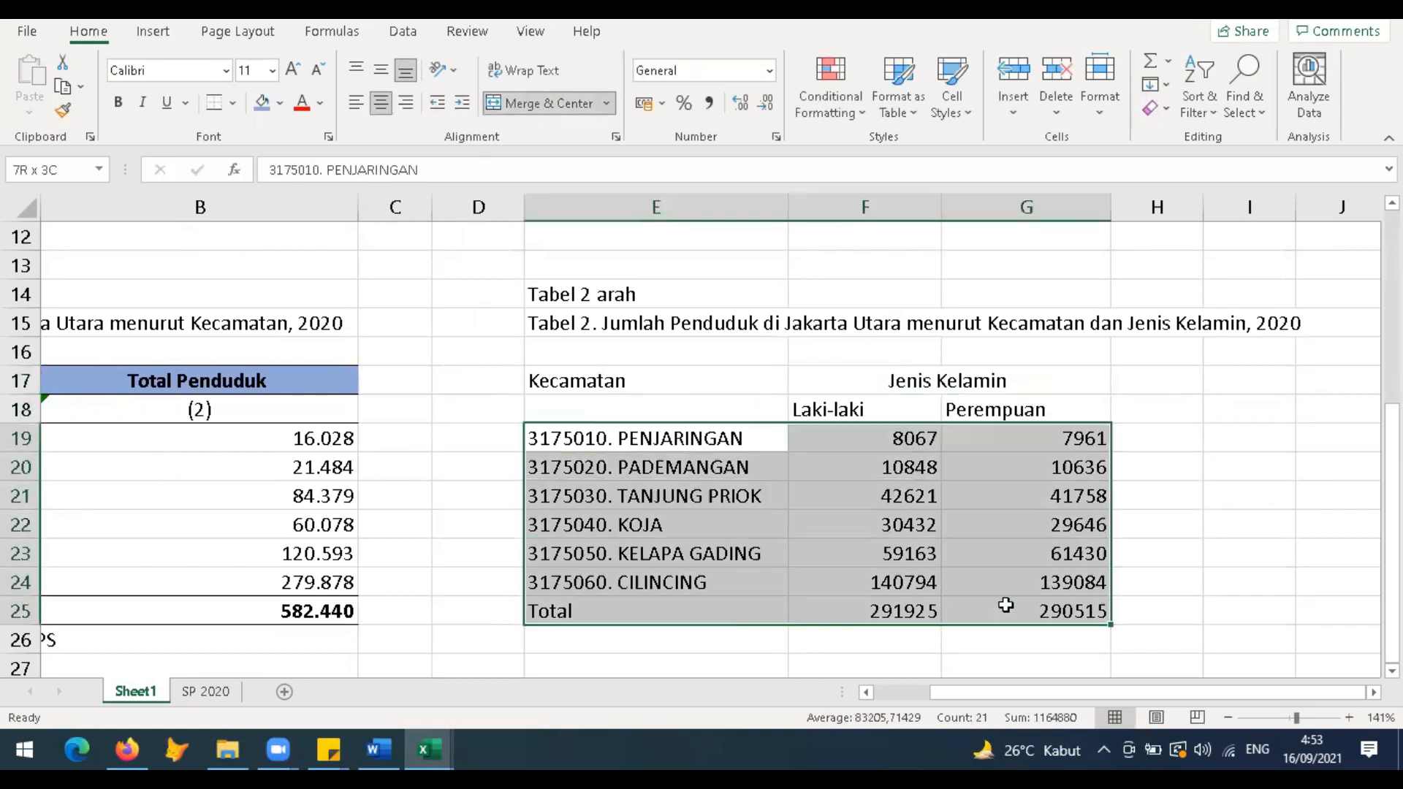
key("ctrl+c")
left_click(738, 467)
key("ctrl+v")
left_click(714, 446)
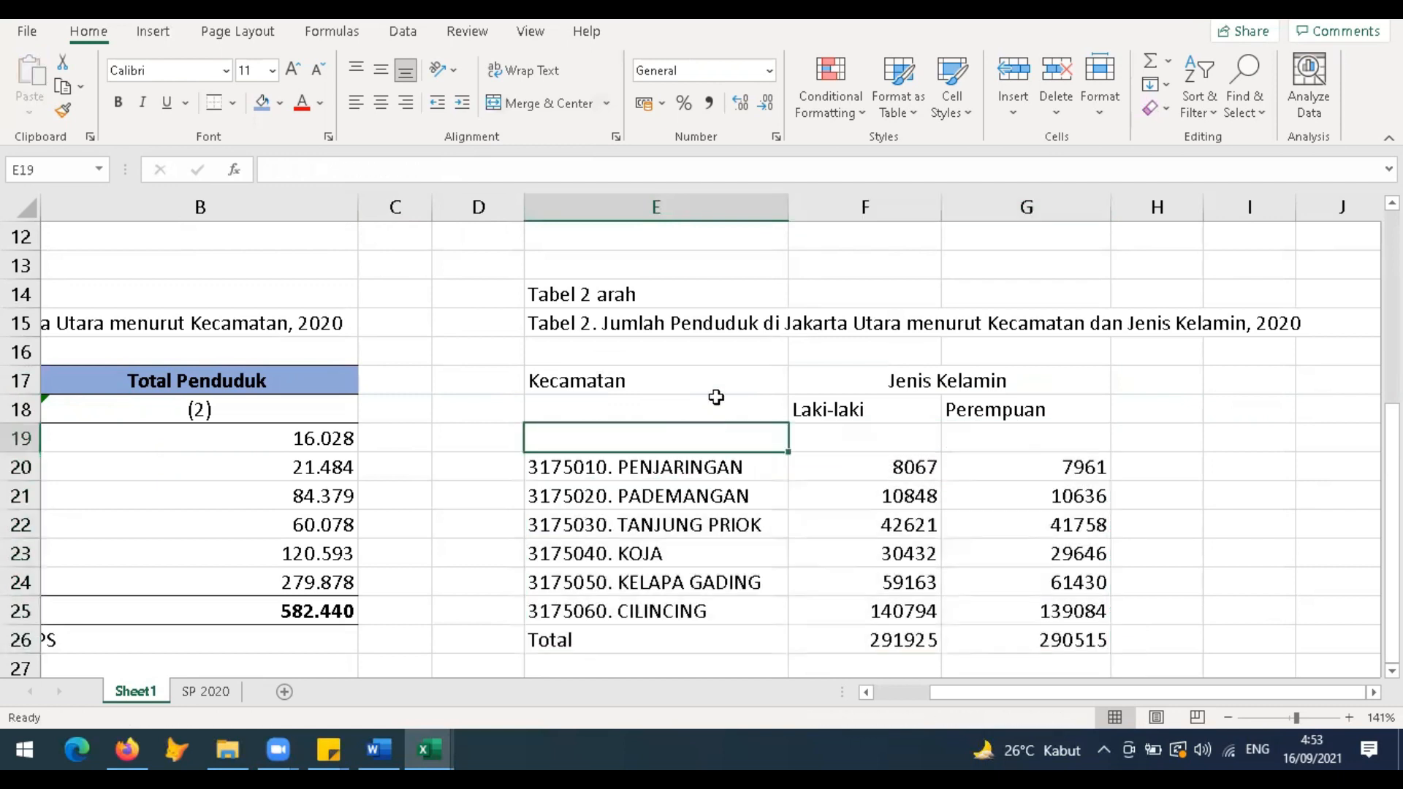
Step: Merge E17:E18 for the Kecamatan header and centre the header block E17:G18 vertically and horizontally
left_click(679, 378)
key("shift+Down")
left_click(536, 102)
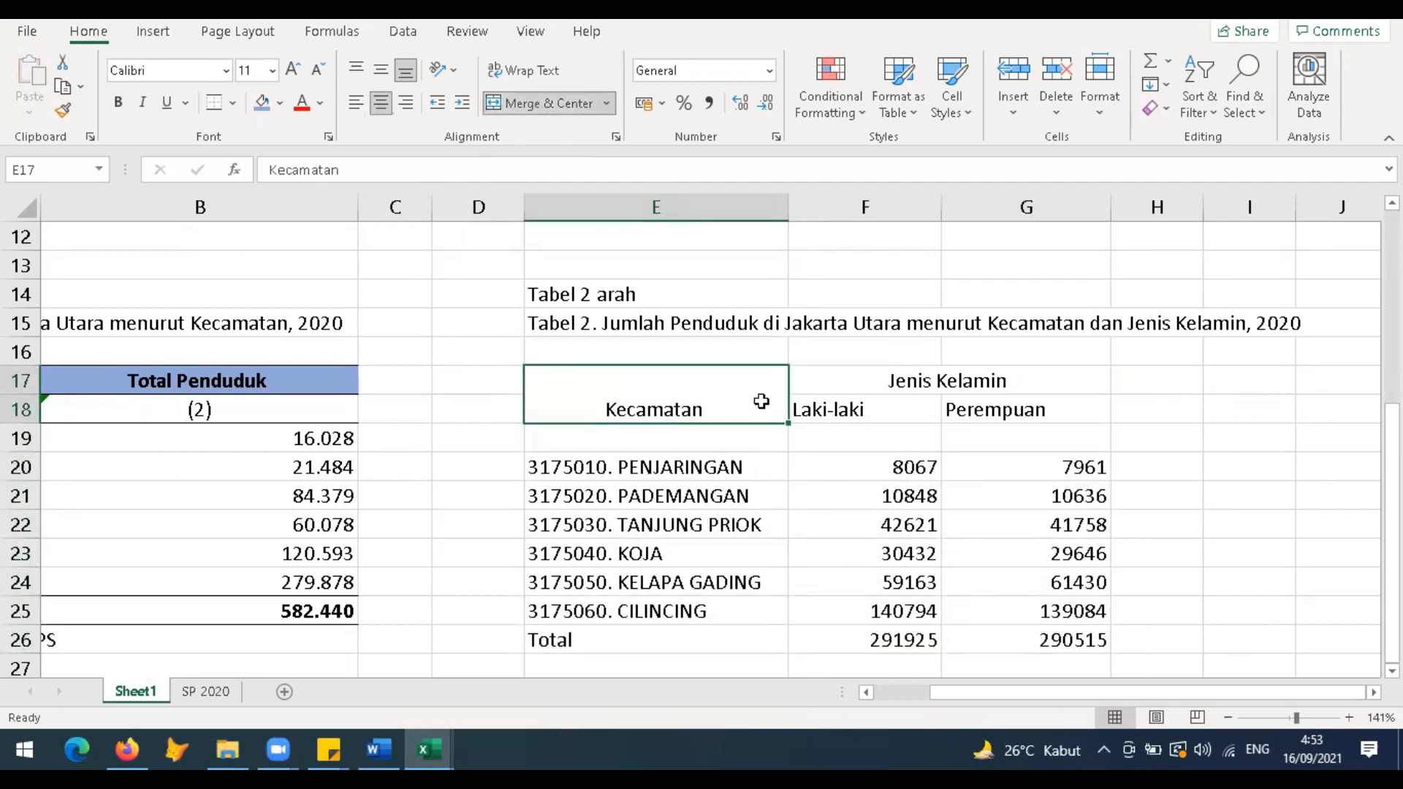
left_click_drag(760, 401, 950, 406)
left_click(380, 69)
left_click(381, 103)
left_click(380, 102)
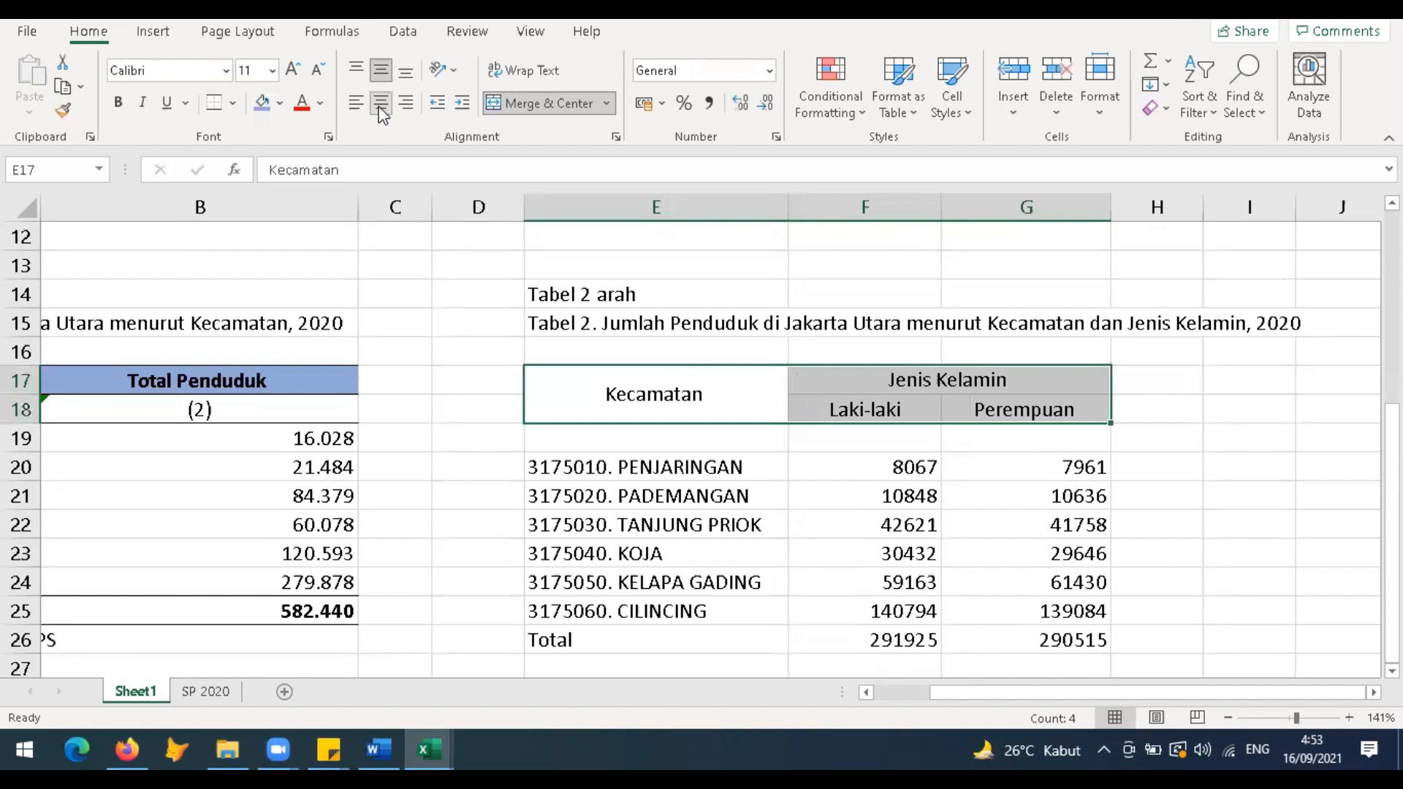
Step: Fill the header block E17:G18 blue and enter the column number (1) in E19
left_click(261, 102)
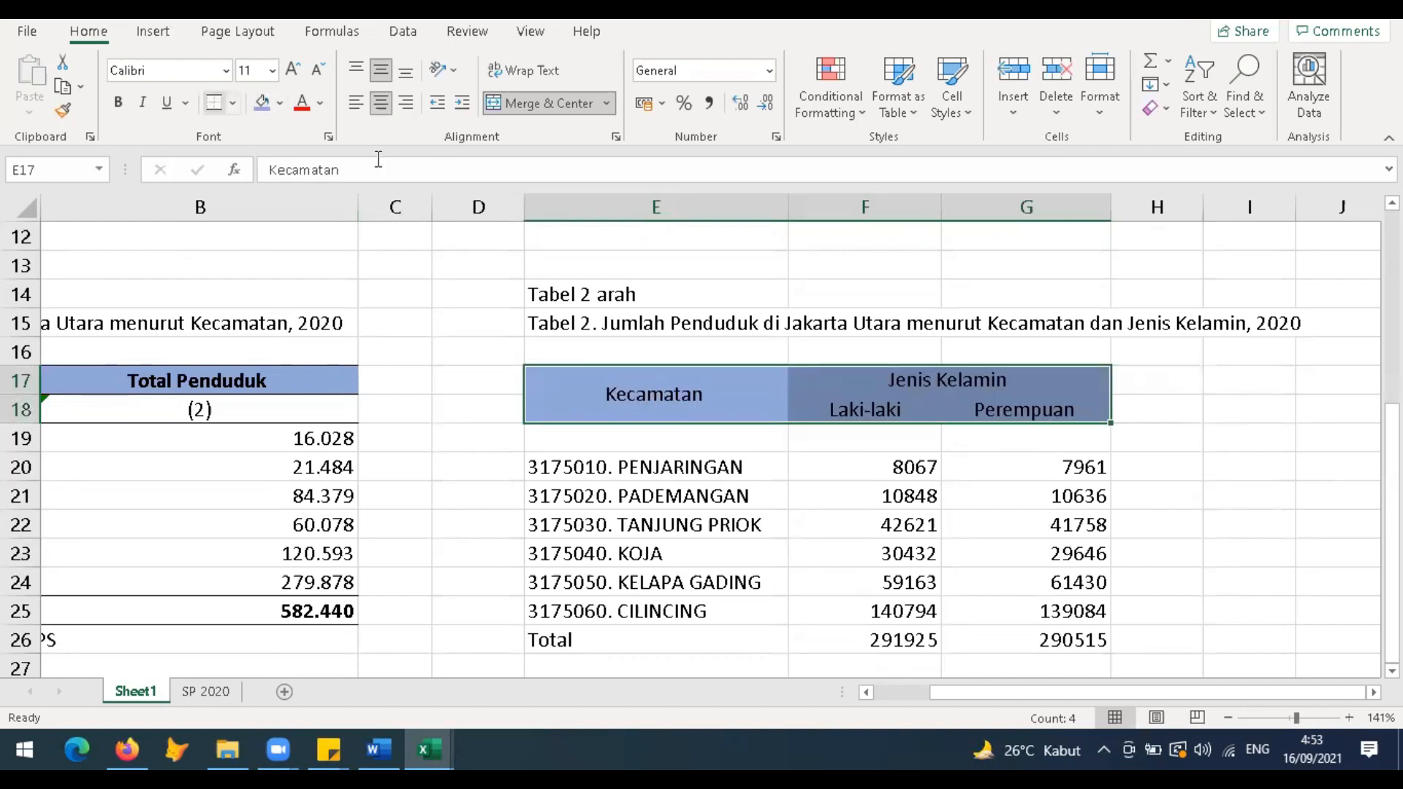
left_click(913, 388)
left_click(682, 437)
type("'(1")
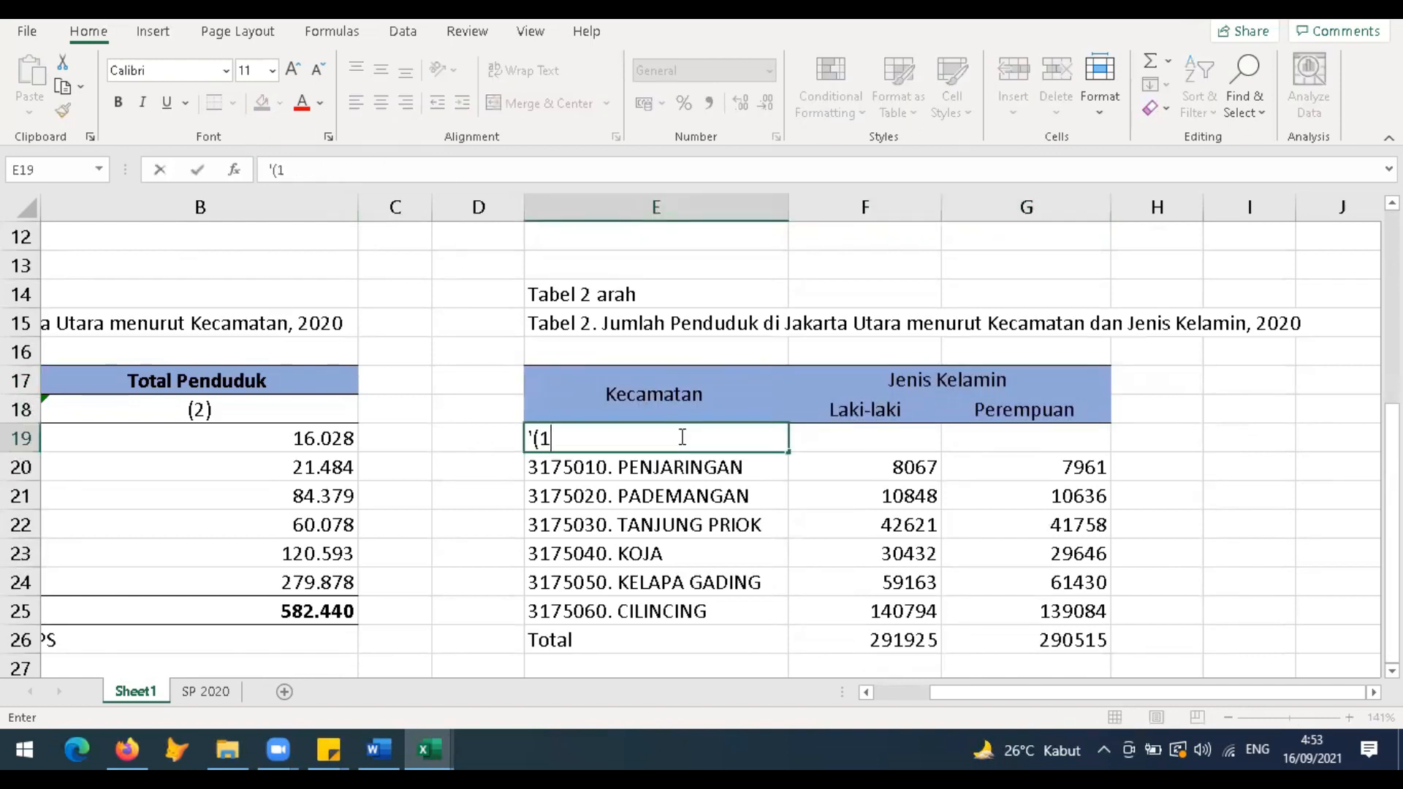
type(")")
key("Return")
Step: Copy the column number from E19 into F19 and G19, and change them to (2) and (3)
key("Up")
key("ctrl+c")
key("Right")
key("ctrl+v")
key("Right")
key("ctrl+v")
key("Left")
left_click(287, 170)
key("BackSpace")
type("2")
key("Return")
key("Up")
key("Right")
key("Left")
key("shift+Left")
key("Right")
left_click(286, 170)
key("BackSpace")
type("3")
key("Return")
Step: Centre the column numbers in E19:G19 horizontally
key("Up")
key("shift+Left")
key("shift+Left")
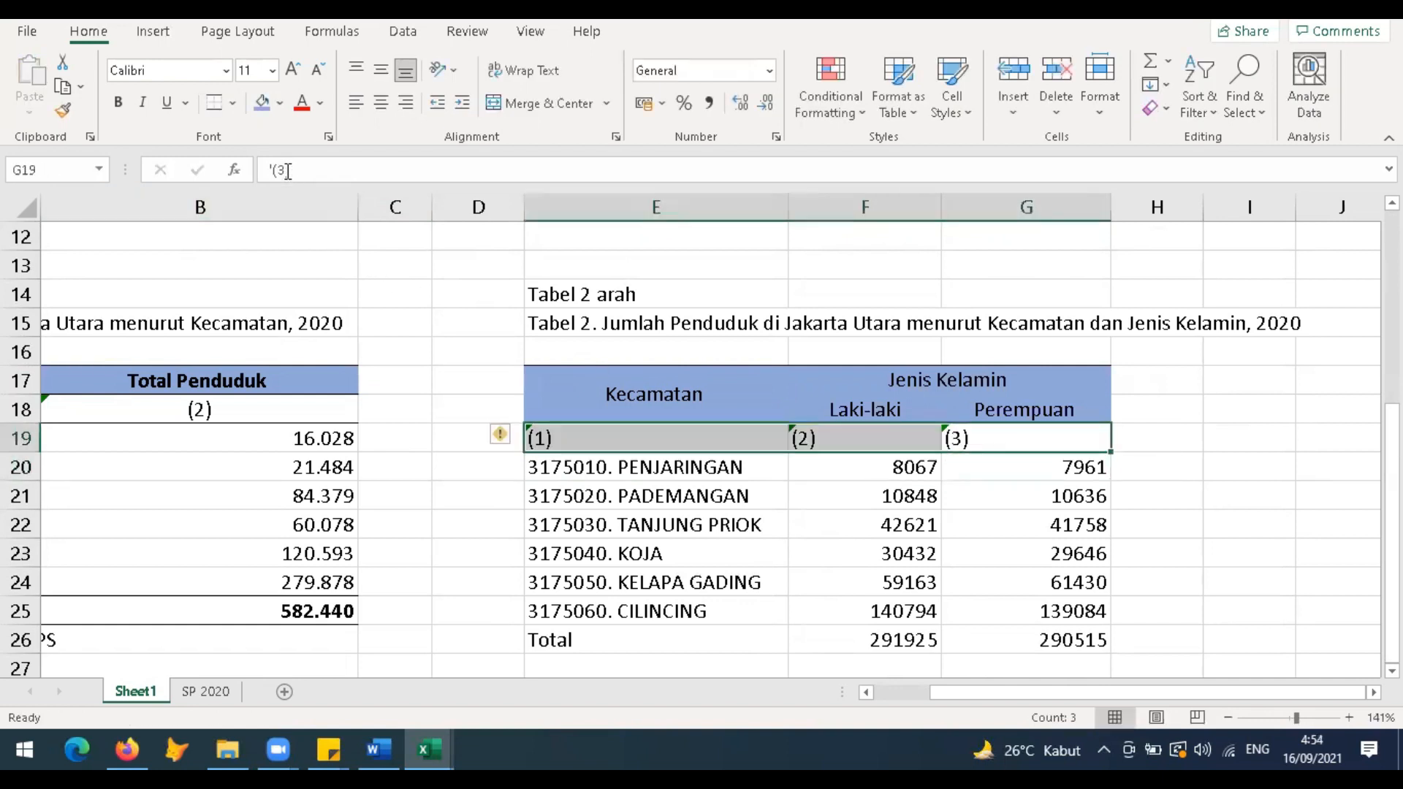
left_click(381, 102)
left_click(738, 557)
Step: Format the Total row E26:G26 in bold with top and bottom borders, and centre its label in E26
scroll(669, 601, "down", 1)
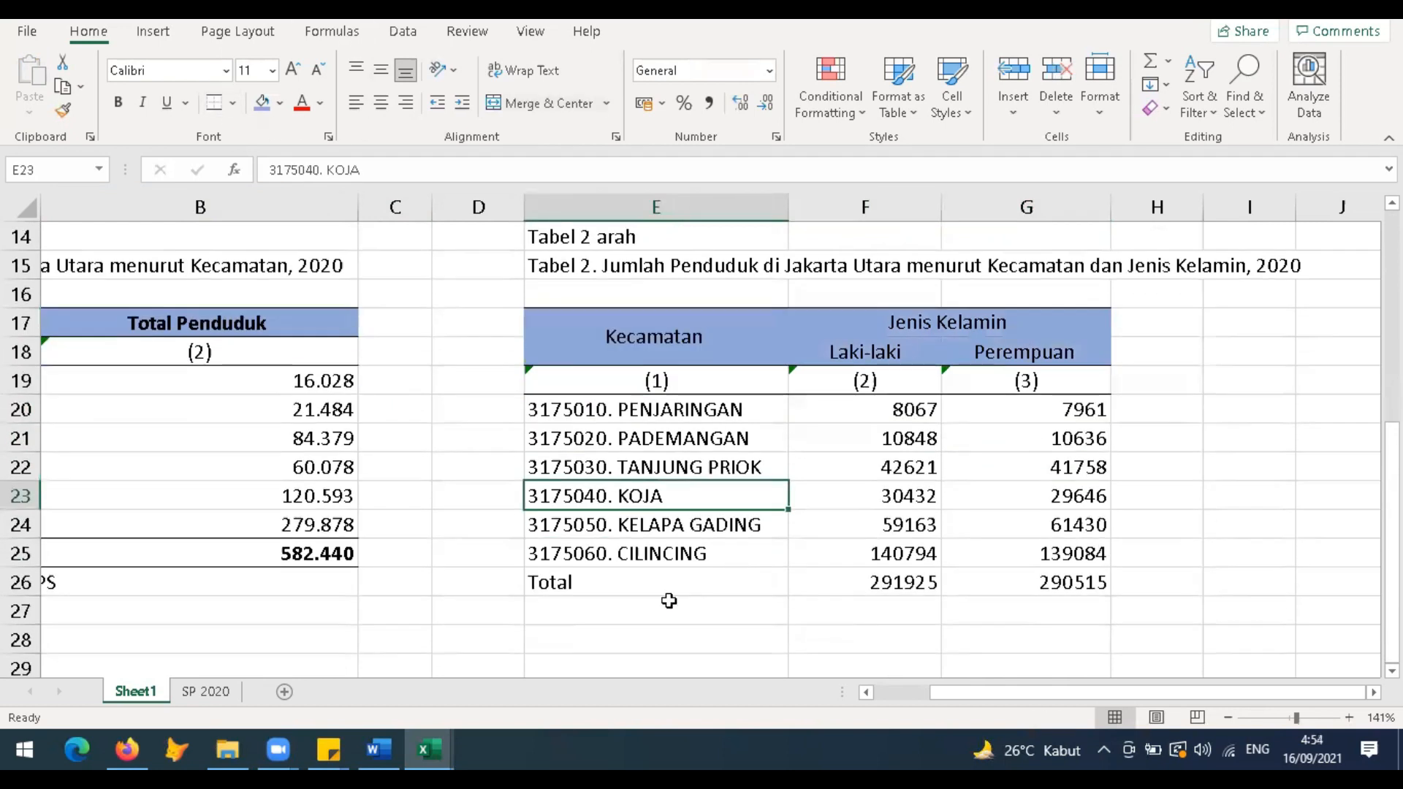
left_click_drag(661, 585, 1045, 584)
key("ctrl+b")
left_click(658, 582)
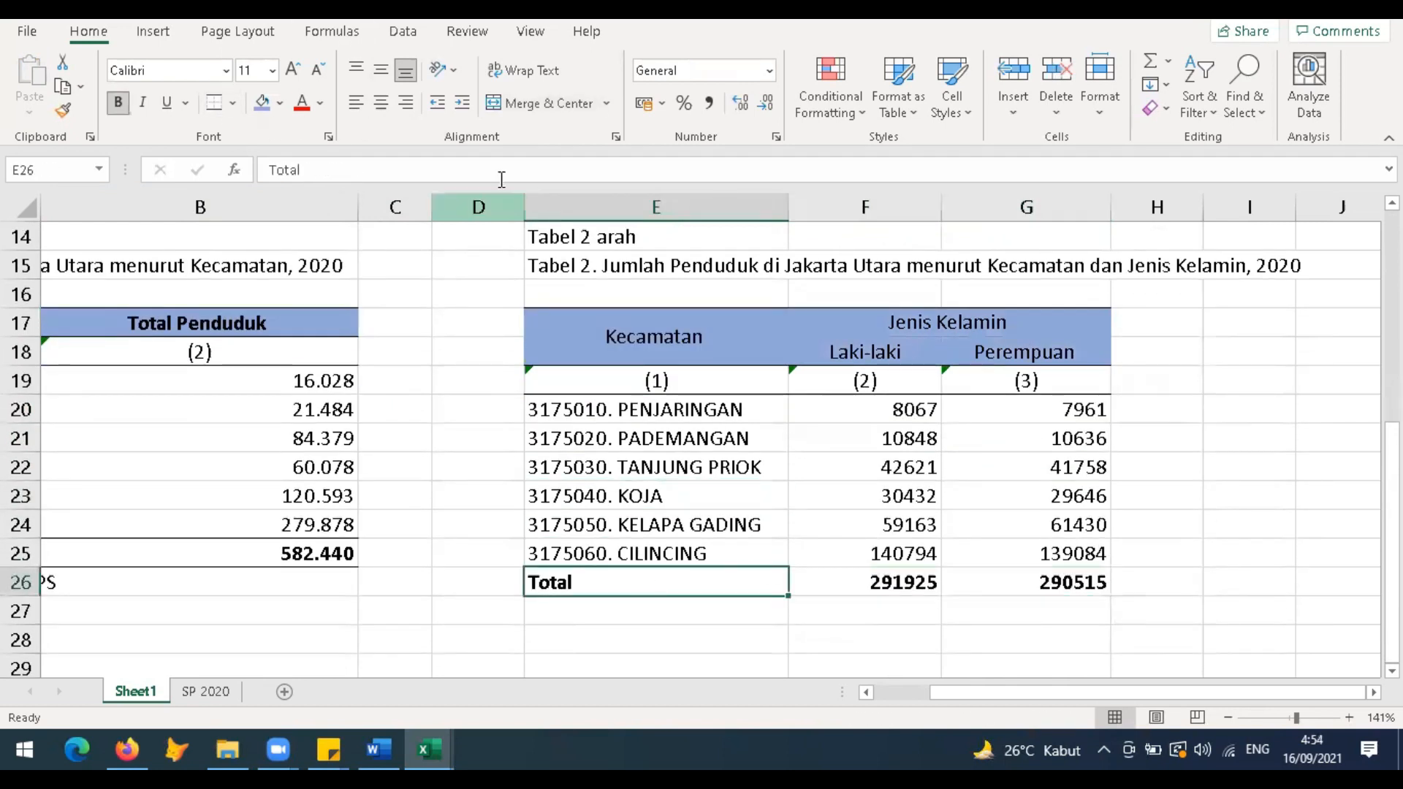
left_click(381, 103)
left_click_drag(1020, 596, 1026, 589)
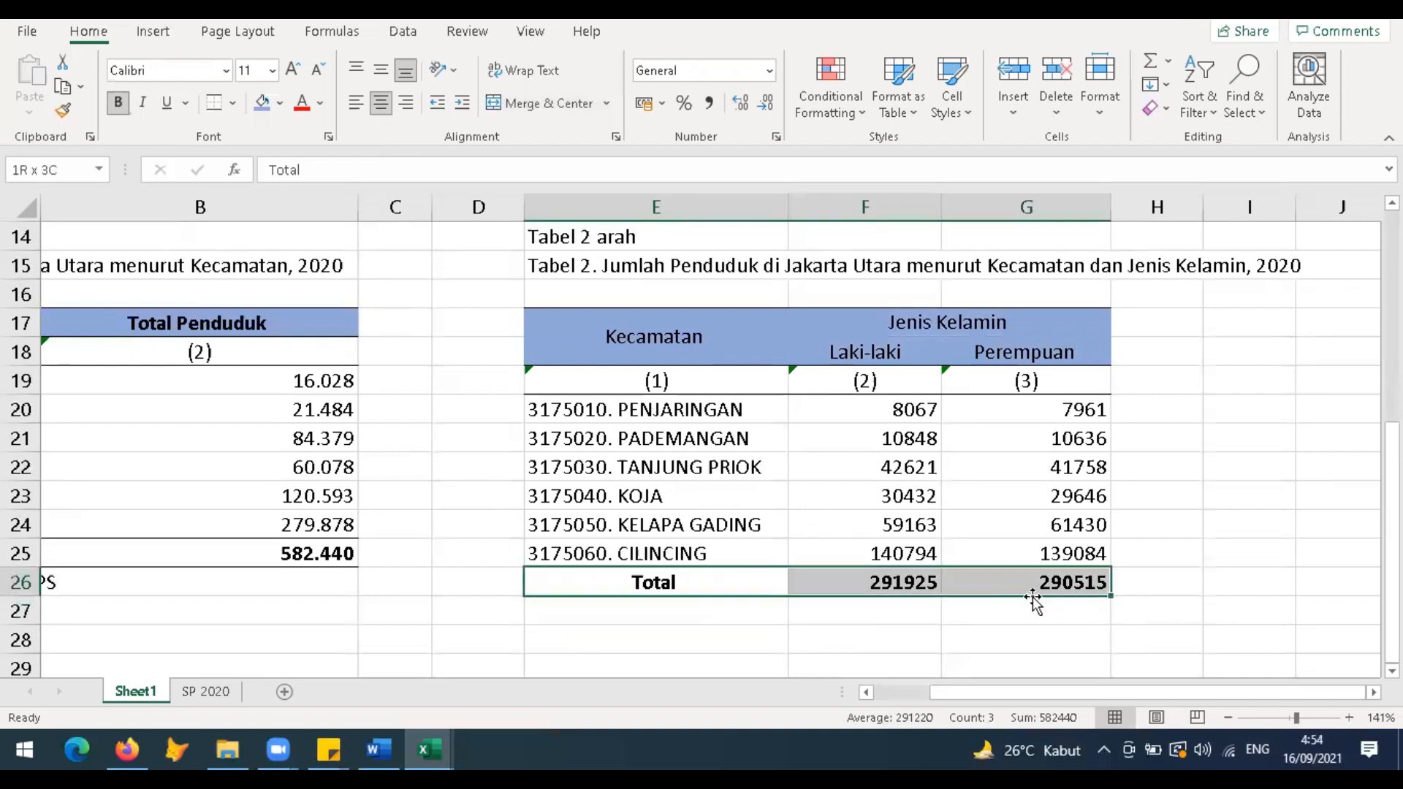
Step: Apply the Number format with thousands separators and no decimals to the population figures in F20:G26
left_click_drag(893, 413, 1037, 584)
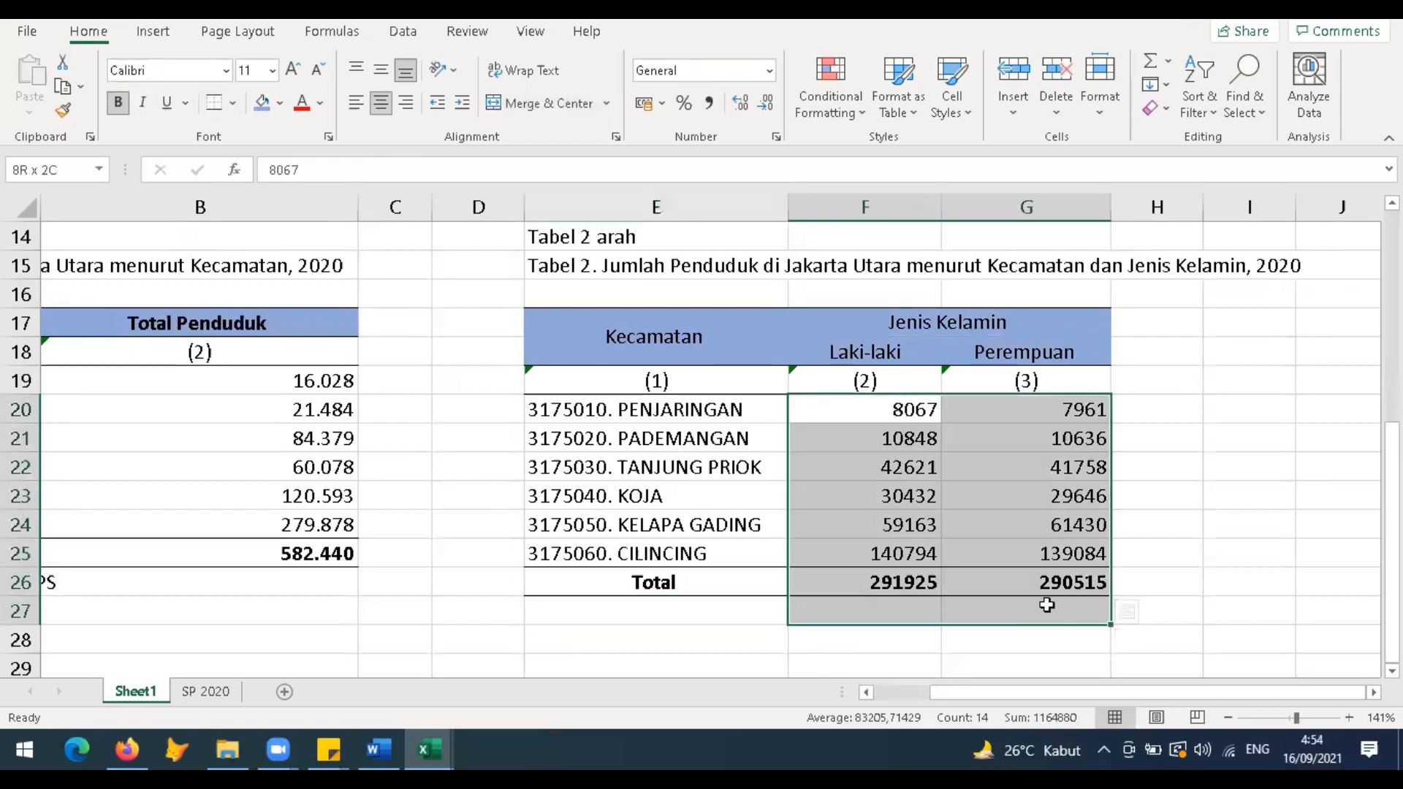
left_click(776, 137)
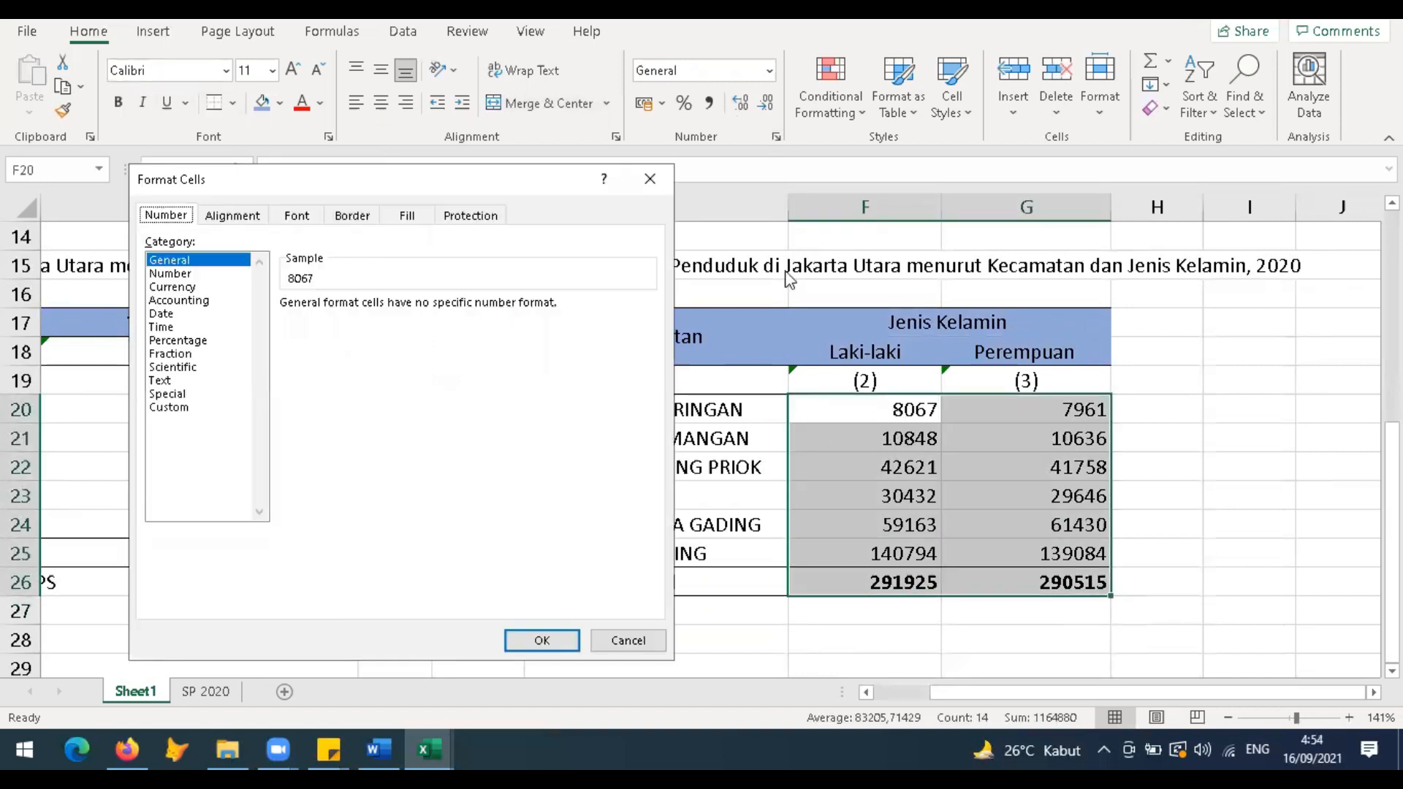
left_click(188, 276)
left_click(310, 330)
left_click(541, 640)
left_click(803, 637)
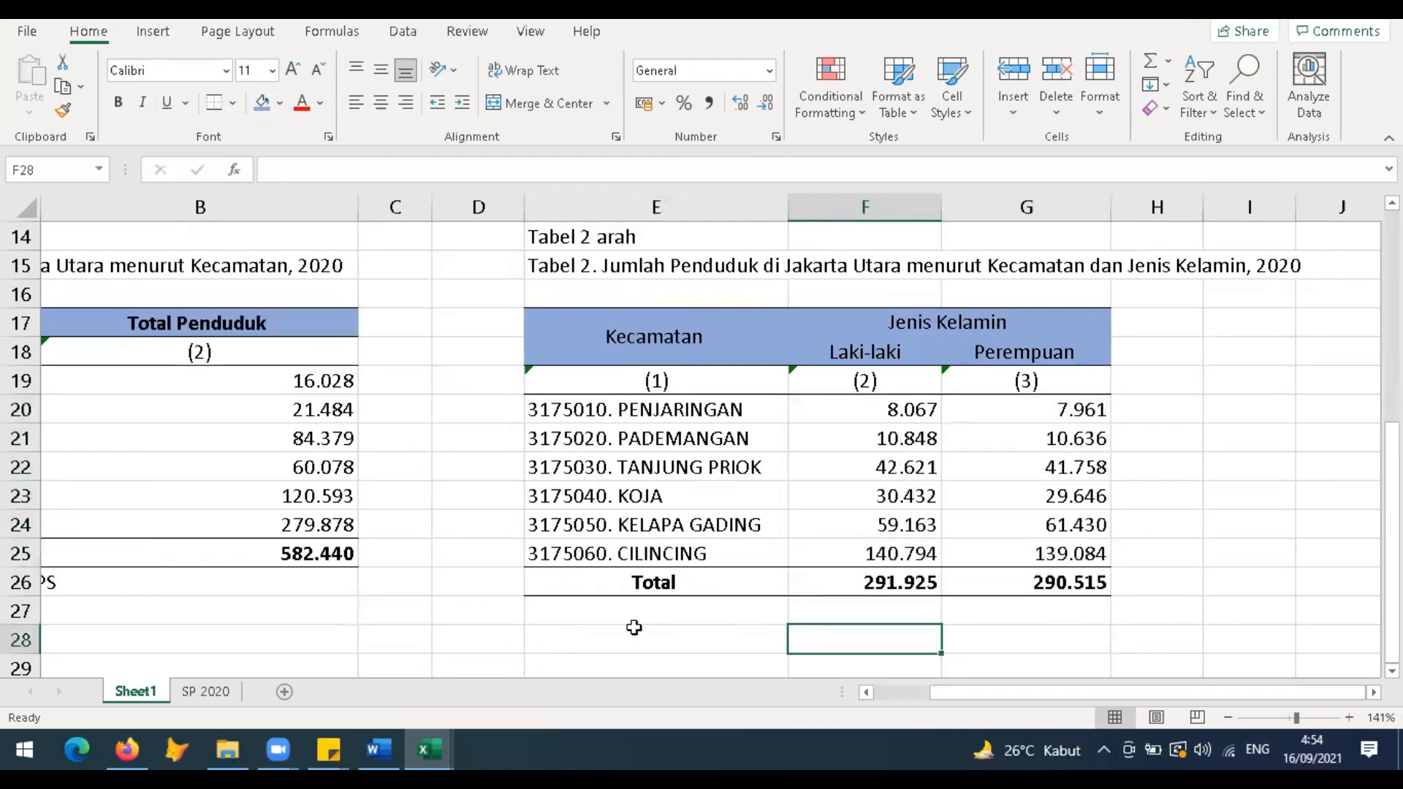
Step: Enter the source note "Sumber: Sensus Penduduk 2020, BPS" in E27 beneath the second table
left_click(635, 617)
type("Sumber:")
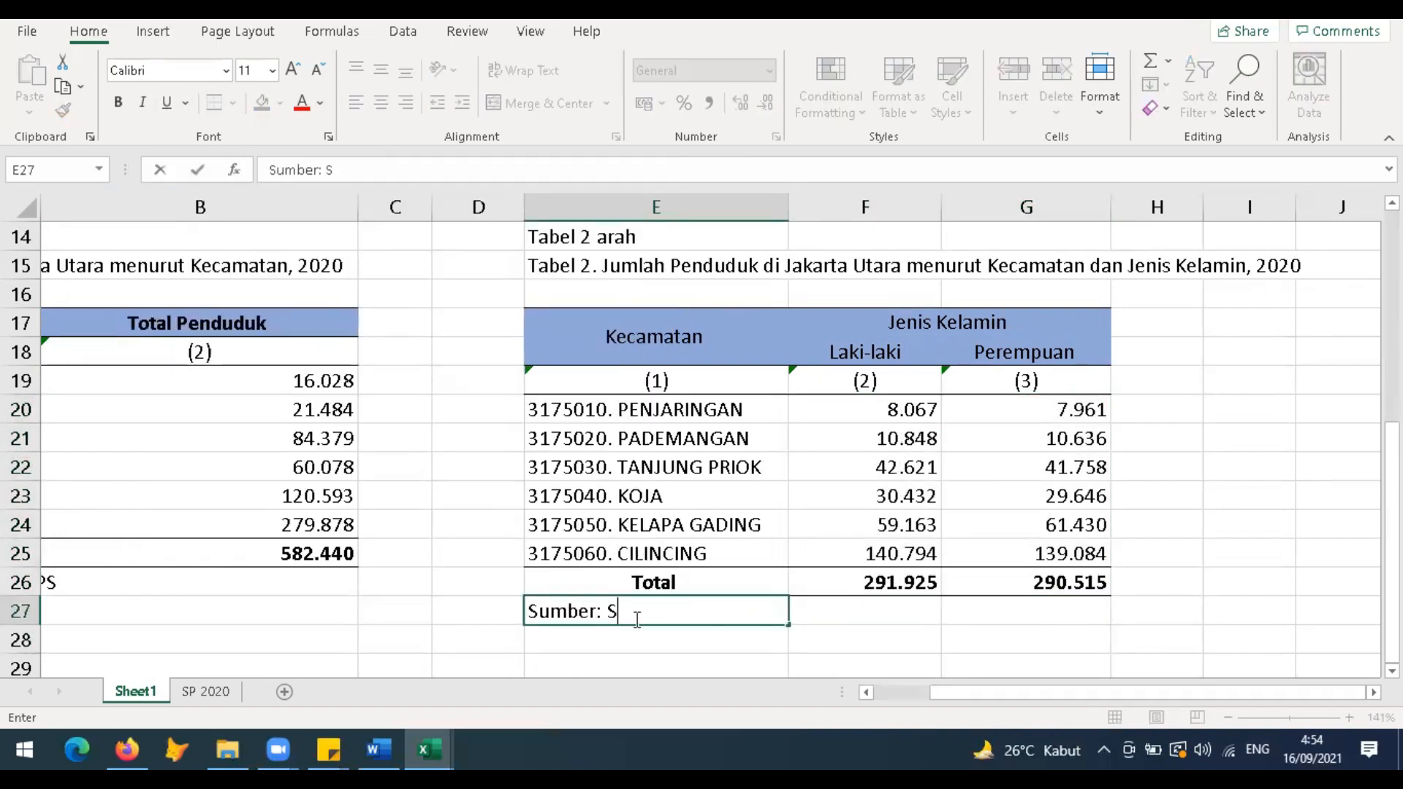
type(" Senses Pe")
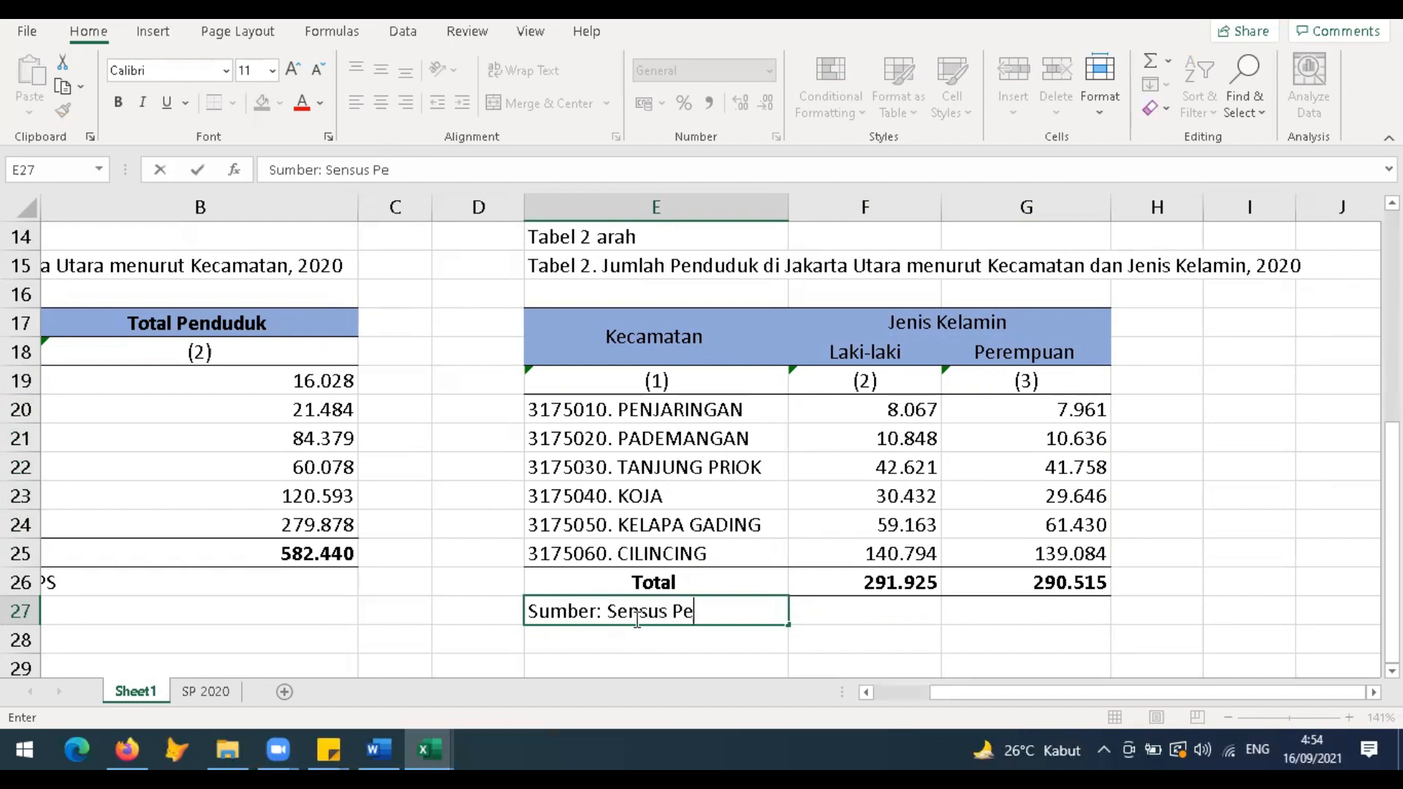
type("nduduk 2020, BPS")
key("Return")
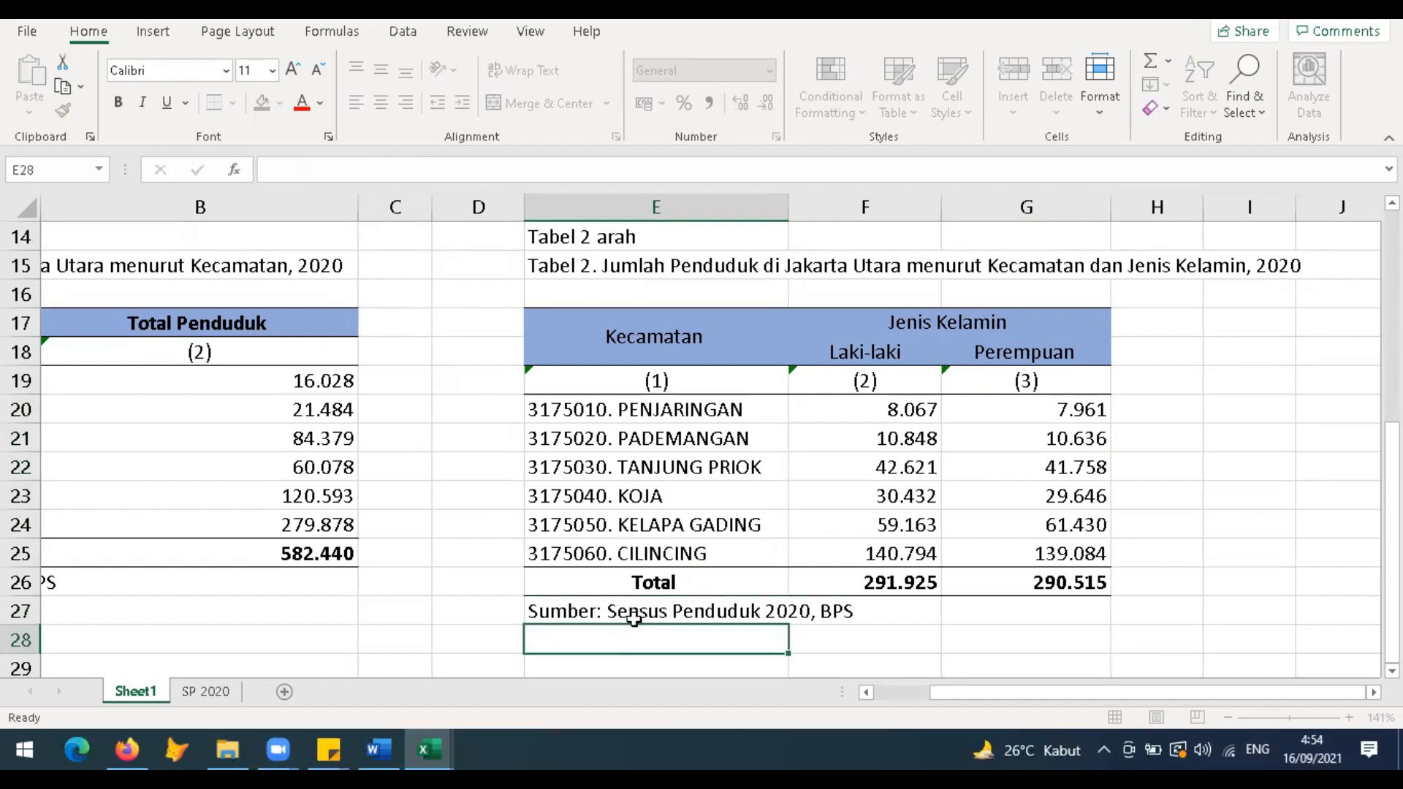
left_click(1008, 442)
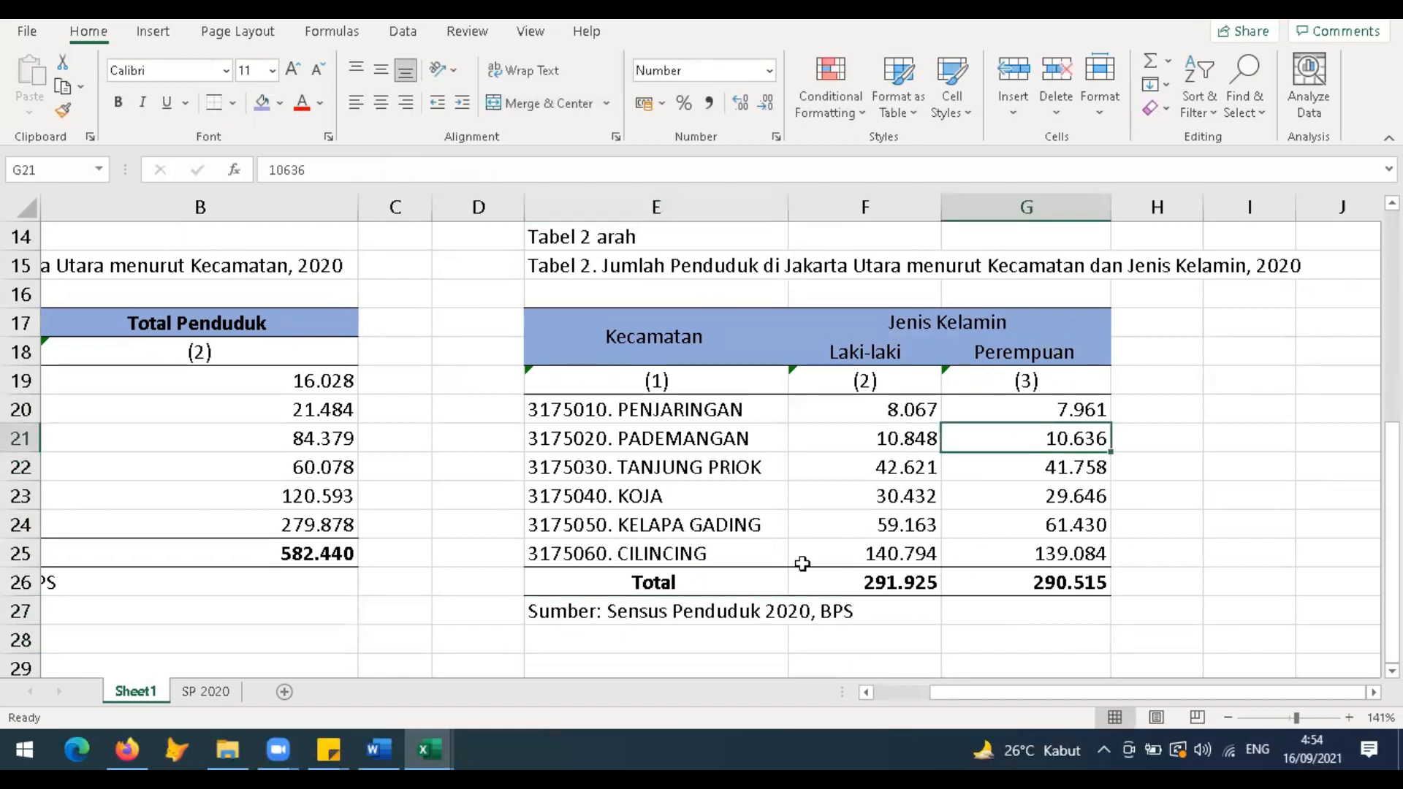
Step: Bold the heading "Tabel 2 arah" in E14 above the second table
left_click(626, 235)
key("ctrl+b")
left_click(870, 456)
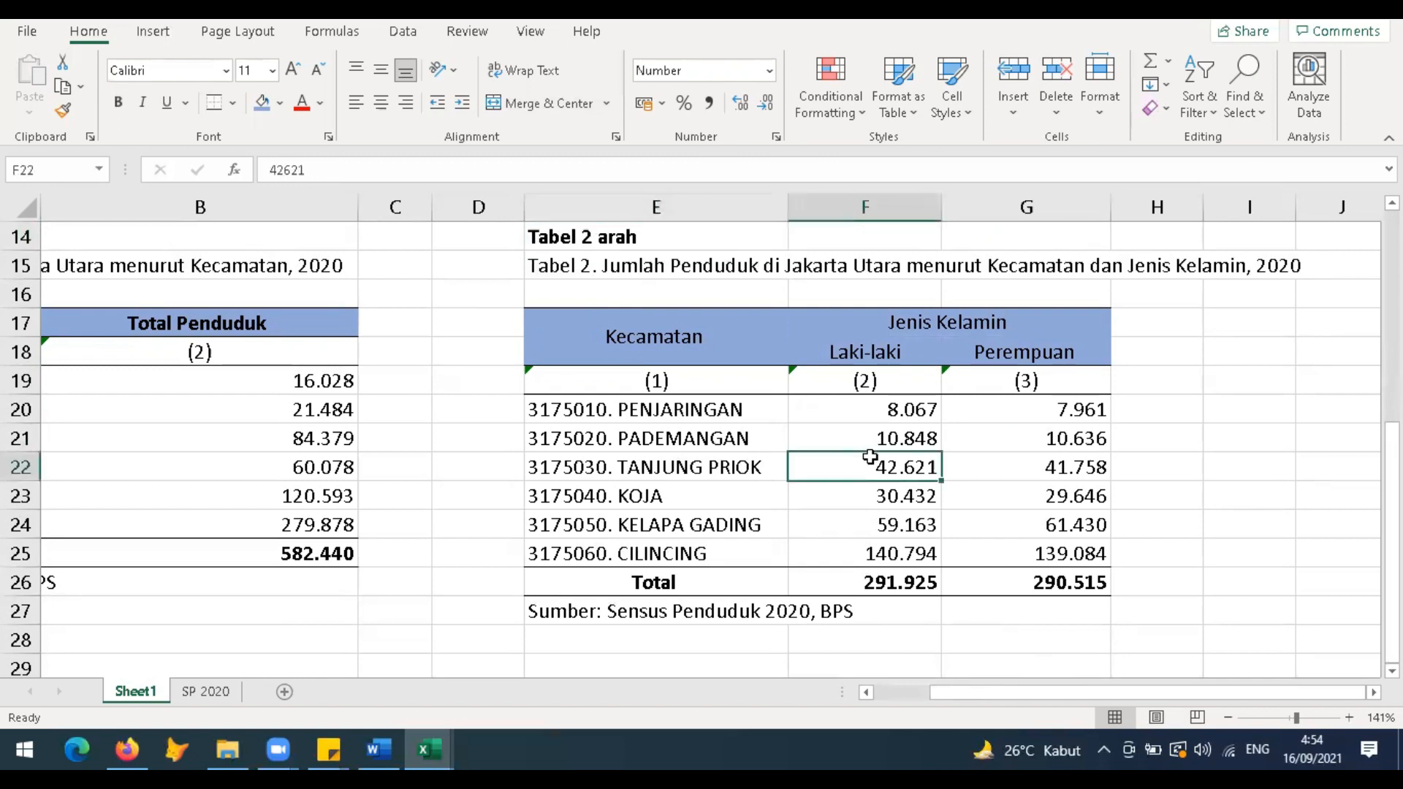
scroll(1044, 515, "left", 3)
scroll(1044, 515, "up", 2)
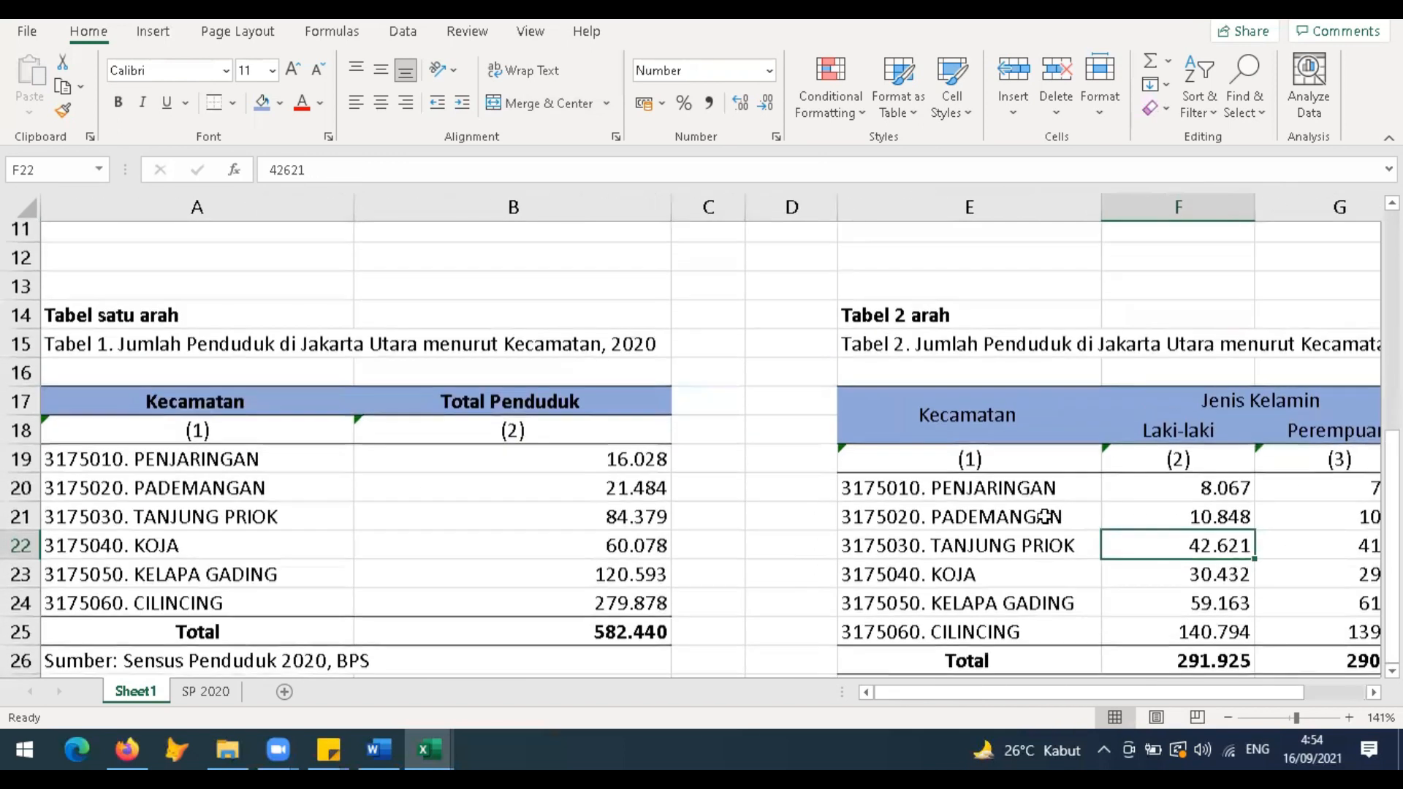
scroll(1044, 516, "right", 3)
Step: Switch to the Tabel Referensi Alat Kesehatan workbook
mouse_move(430, 749)
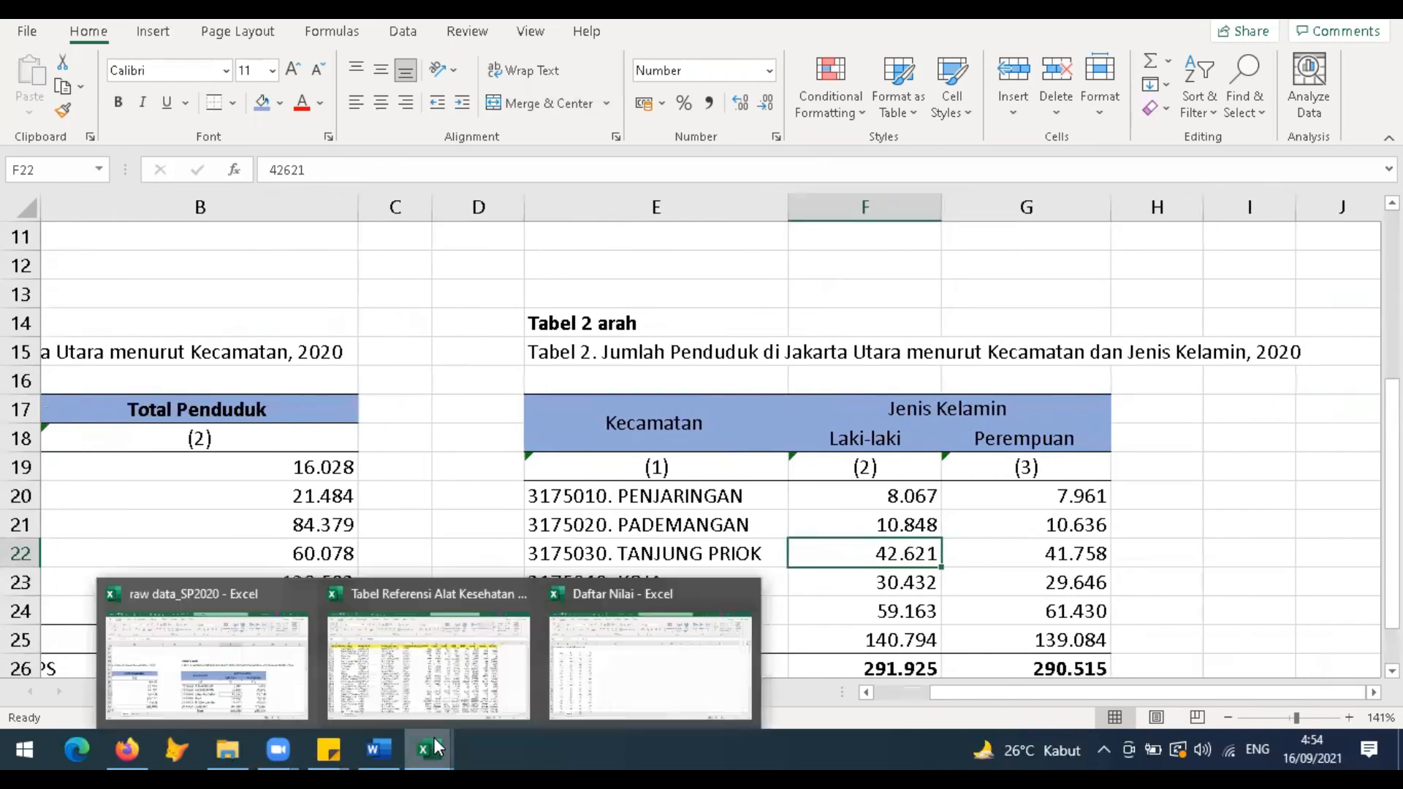
left_click(435, 636)
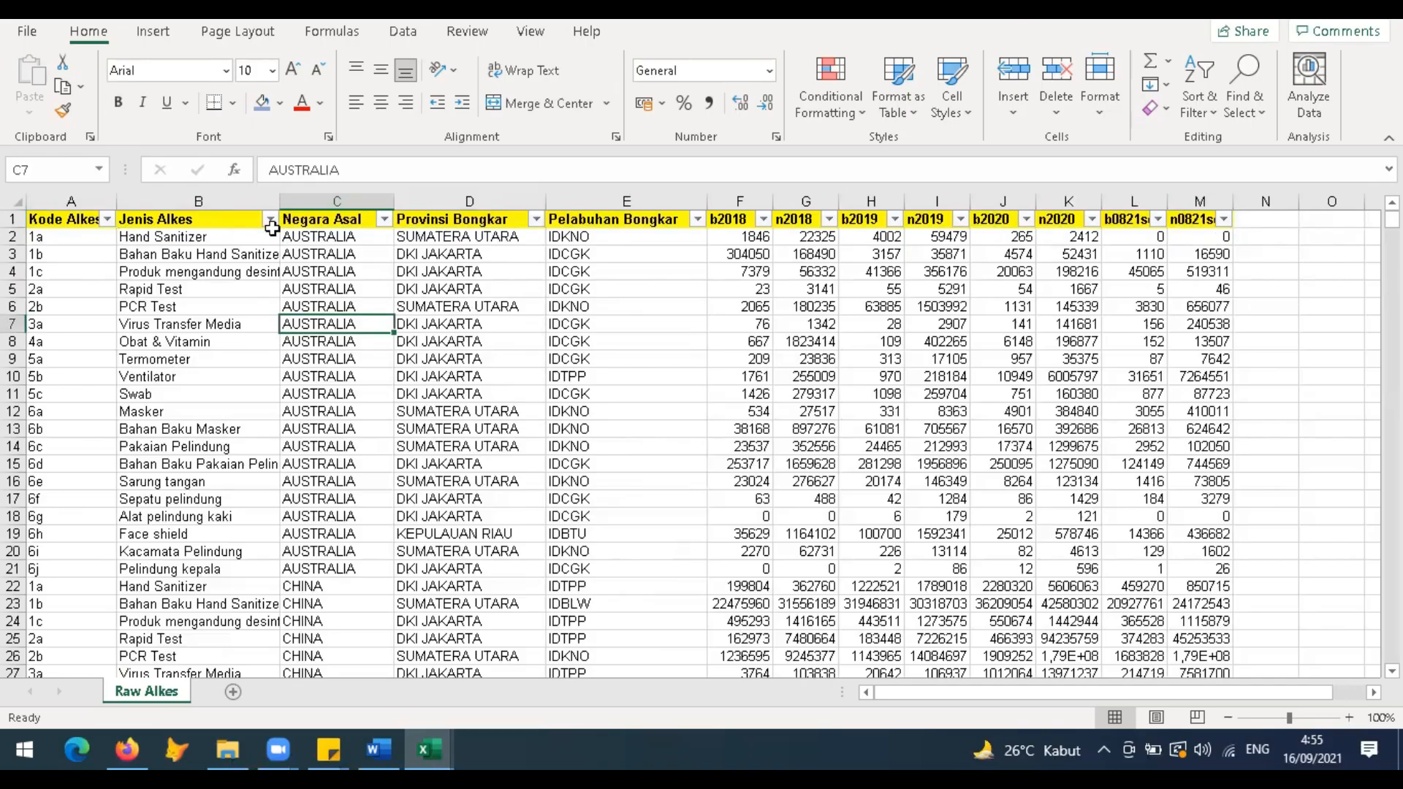
Step: Examine the filter values of Jenis Alkes and Negara Asal, and the n0821sc column in the Raw Alkes data
left_click(270, 219)
mouse_move(259, 501)
left_mouse_down()
mouse_move(267, 559)
mouse_move(269, 491)
left_mouse_up()
left_click(389, 220)
left_click(390, 222)
scroll(371, 494, "down", 2)
scroll(374, 499, "up", 2)
left_click(262, 651)
left_click(187, 196)
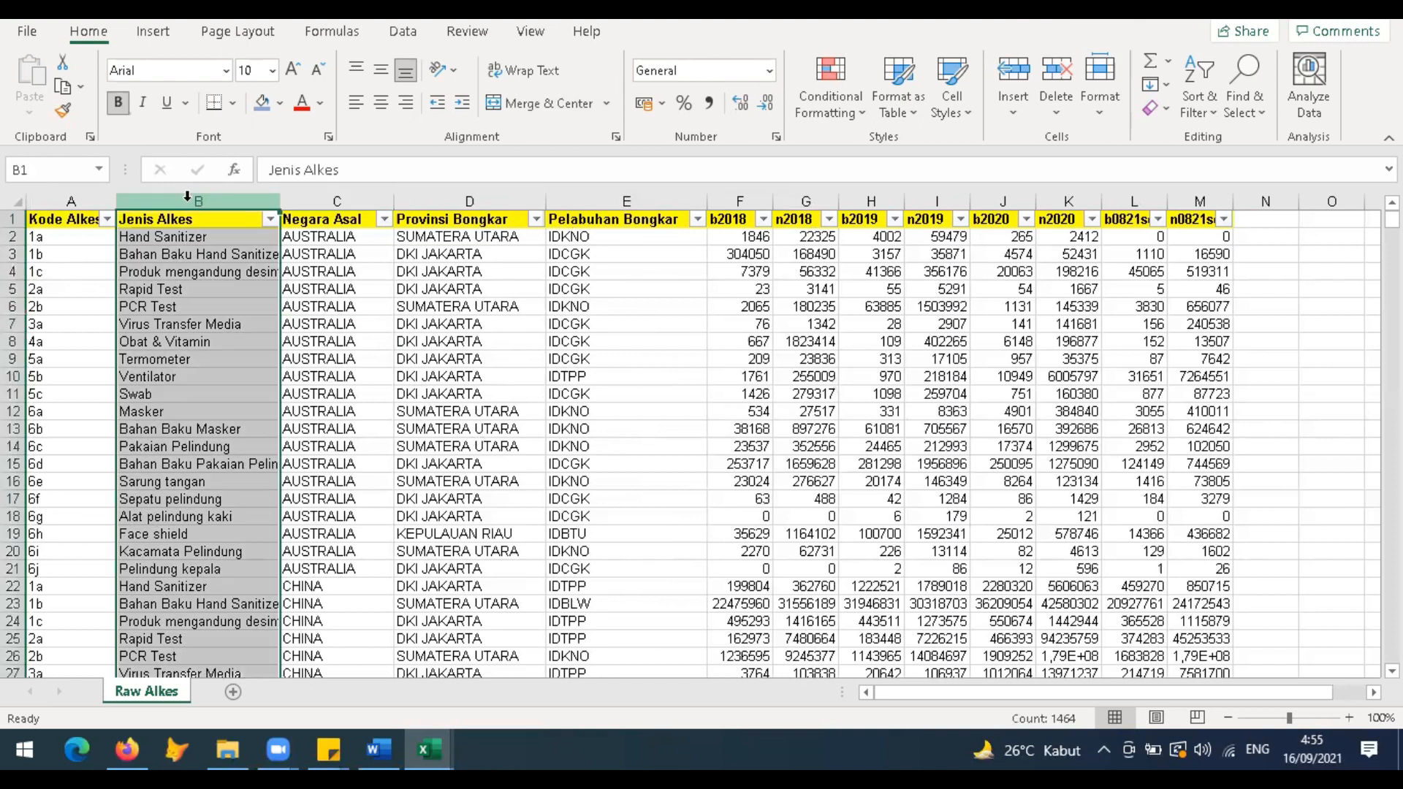
left_click(1188, 198)
Step: Create a PivotTable on a new worksheet from the Raw Alkes data range A1:M1464
left_click(219, 435)
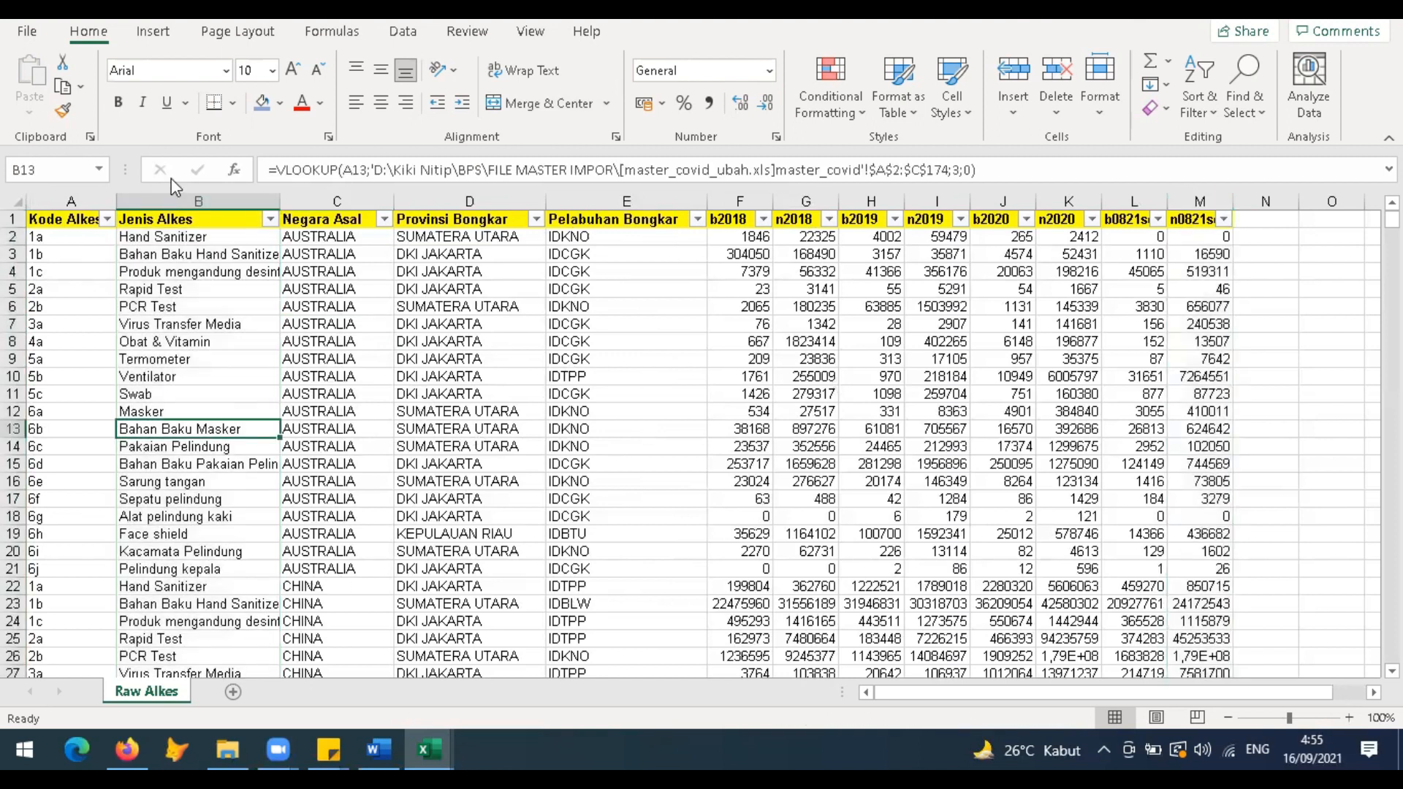
left_click(153, 31)
left_click(37, 73)
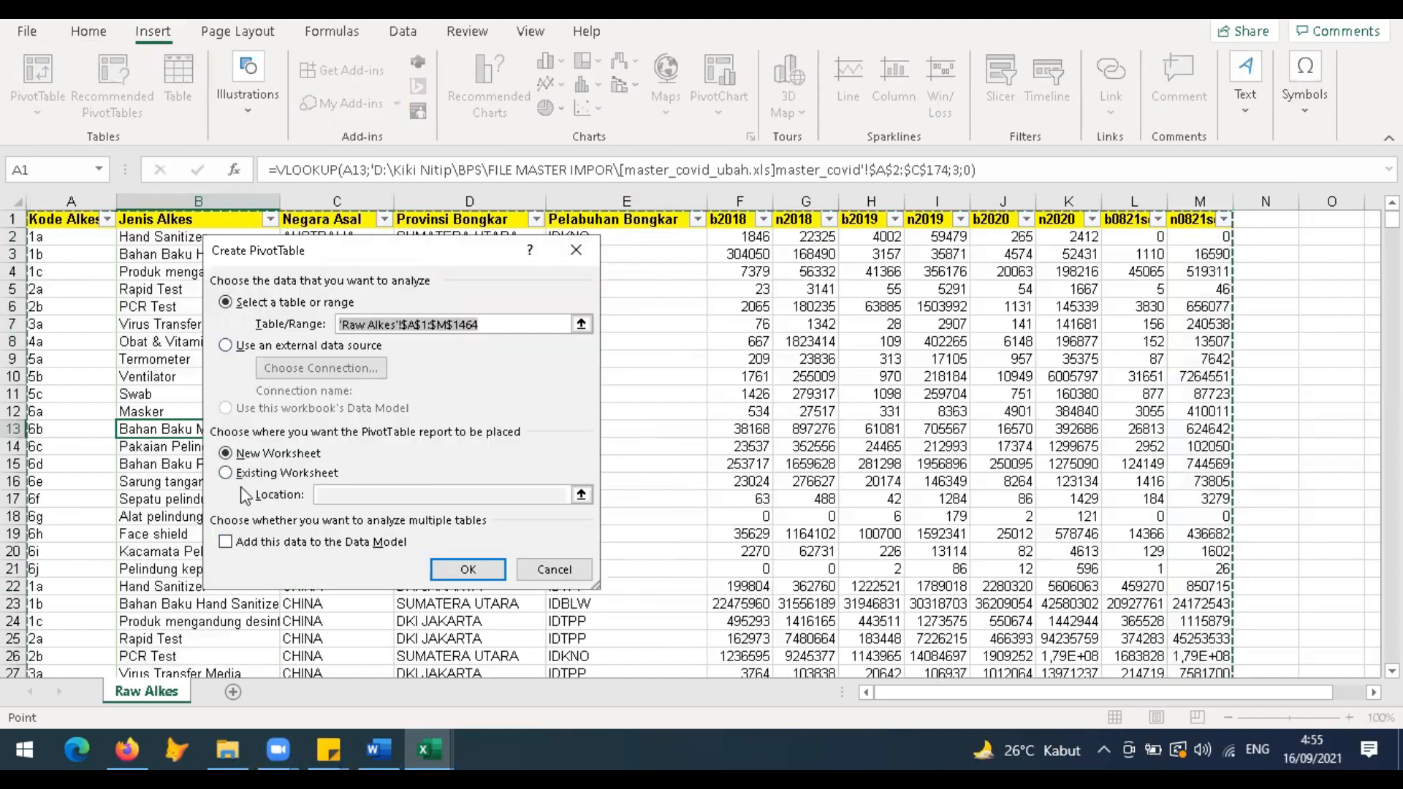
left_click(484, 573)
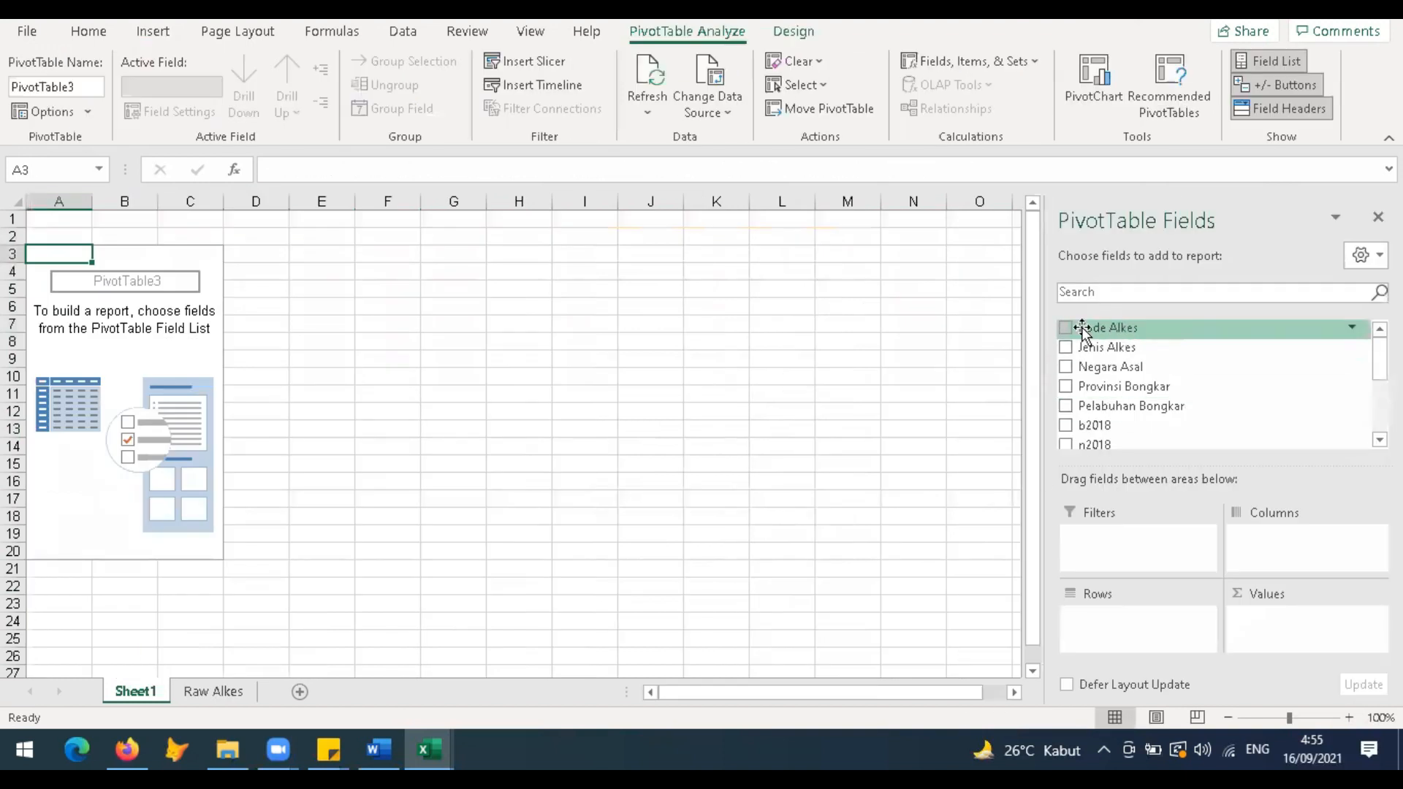
Step: Add Jenis Alkes as the PivotTable's row field and the sum of n0821sc as its values
left_click(1068, 350)
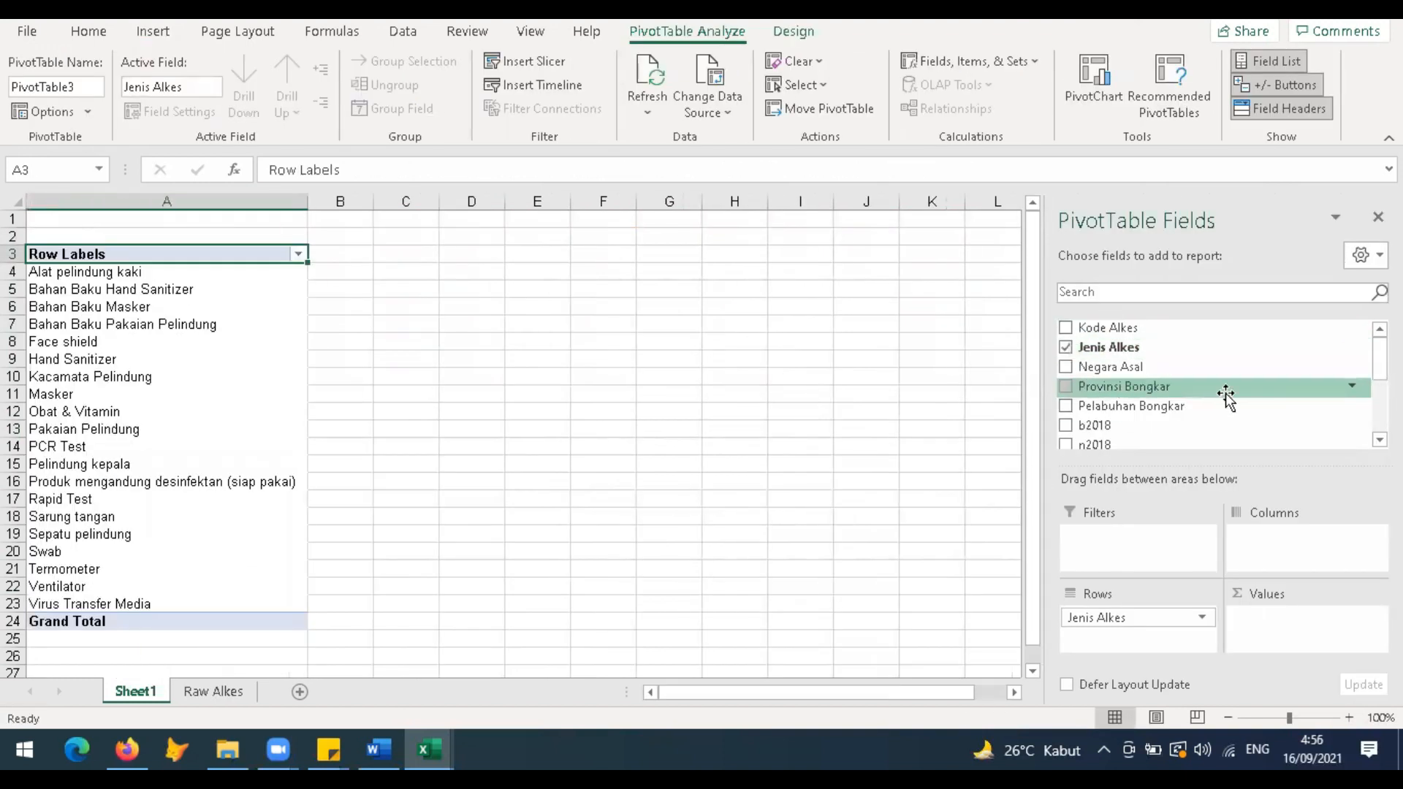
scroll(1225, 393, "down", 3)
left_click(1066, 412)
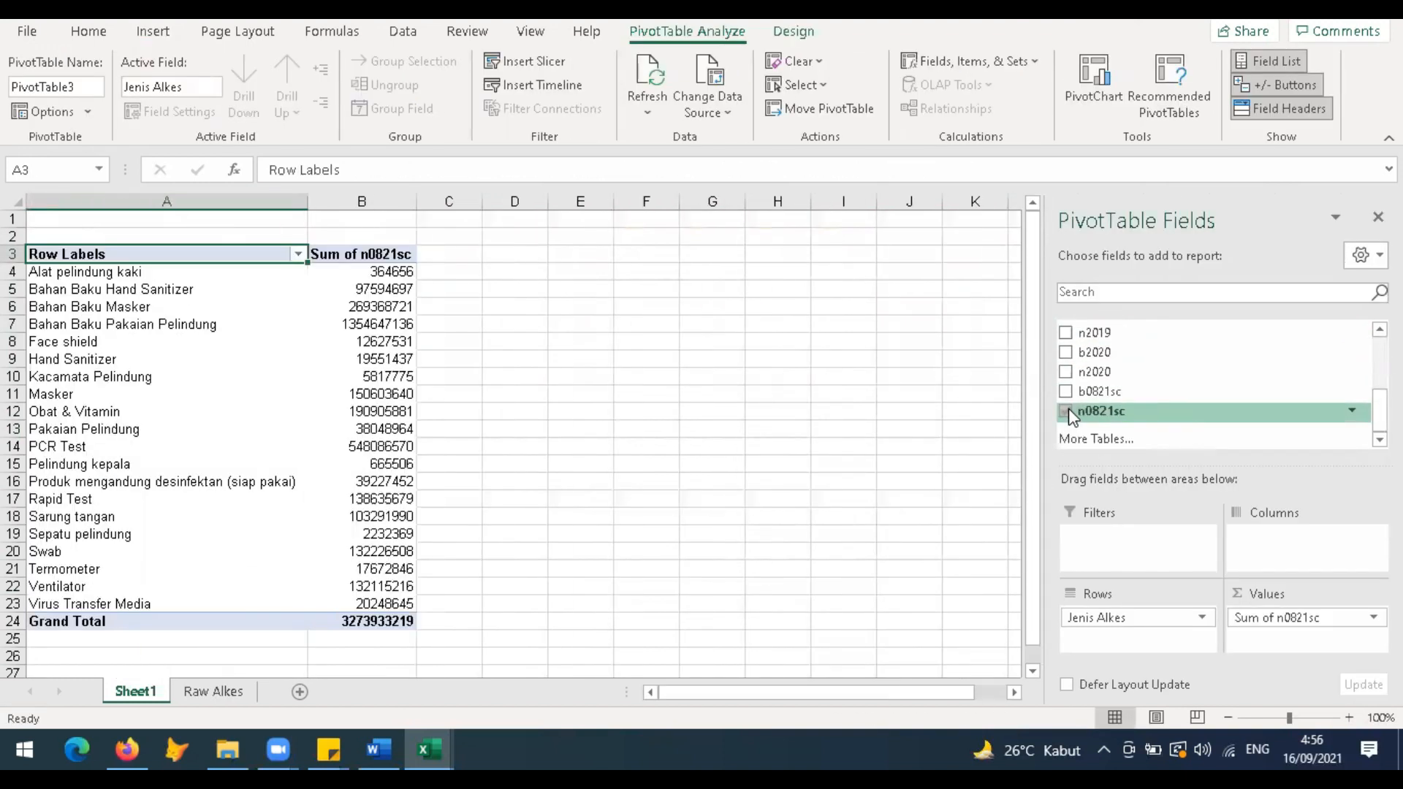
left_click(688, 449)
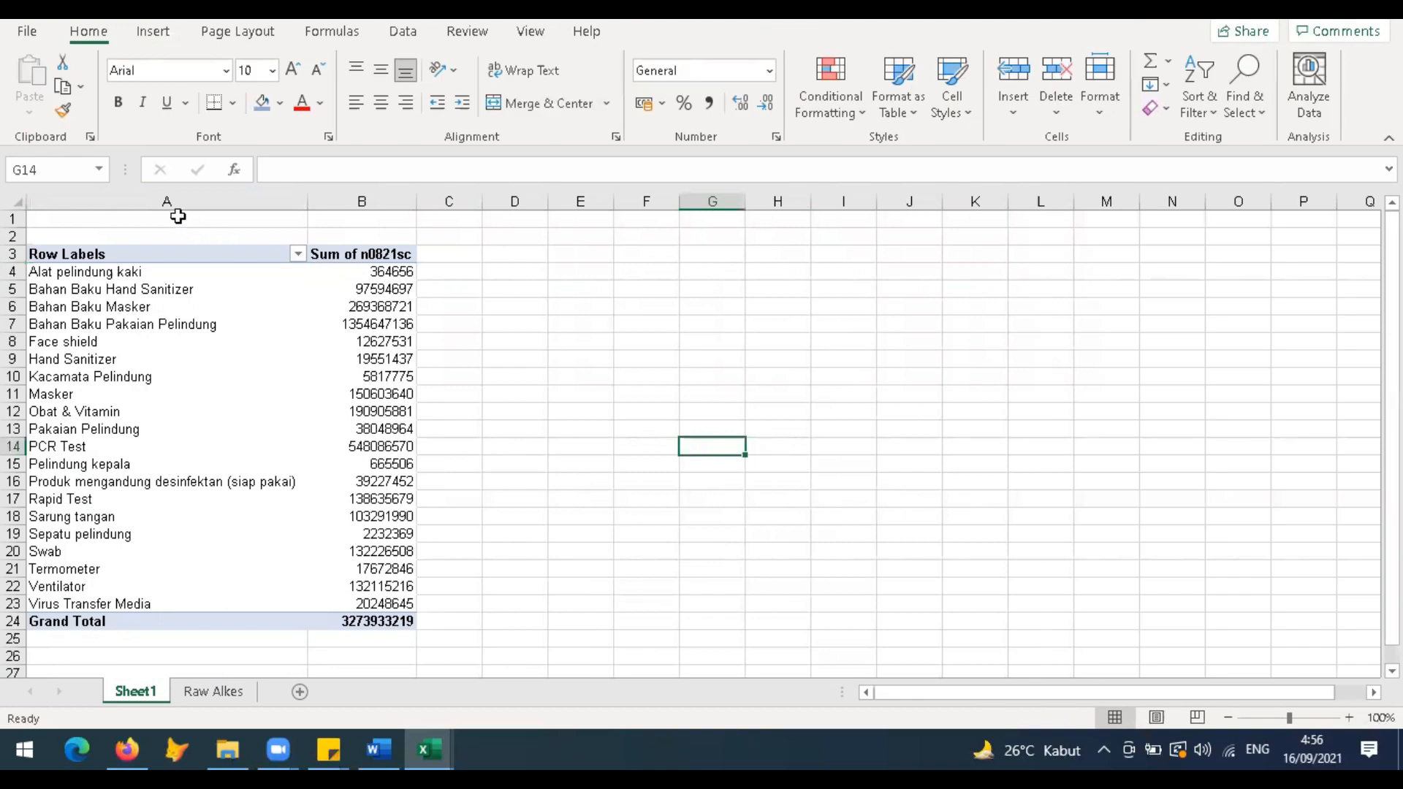
Step: Copy the whole PivotTable sheet and paste it over itself as values only
left_click(18, 202)
left_click(62, 88)
left_click(29, 112)
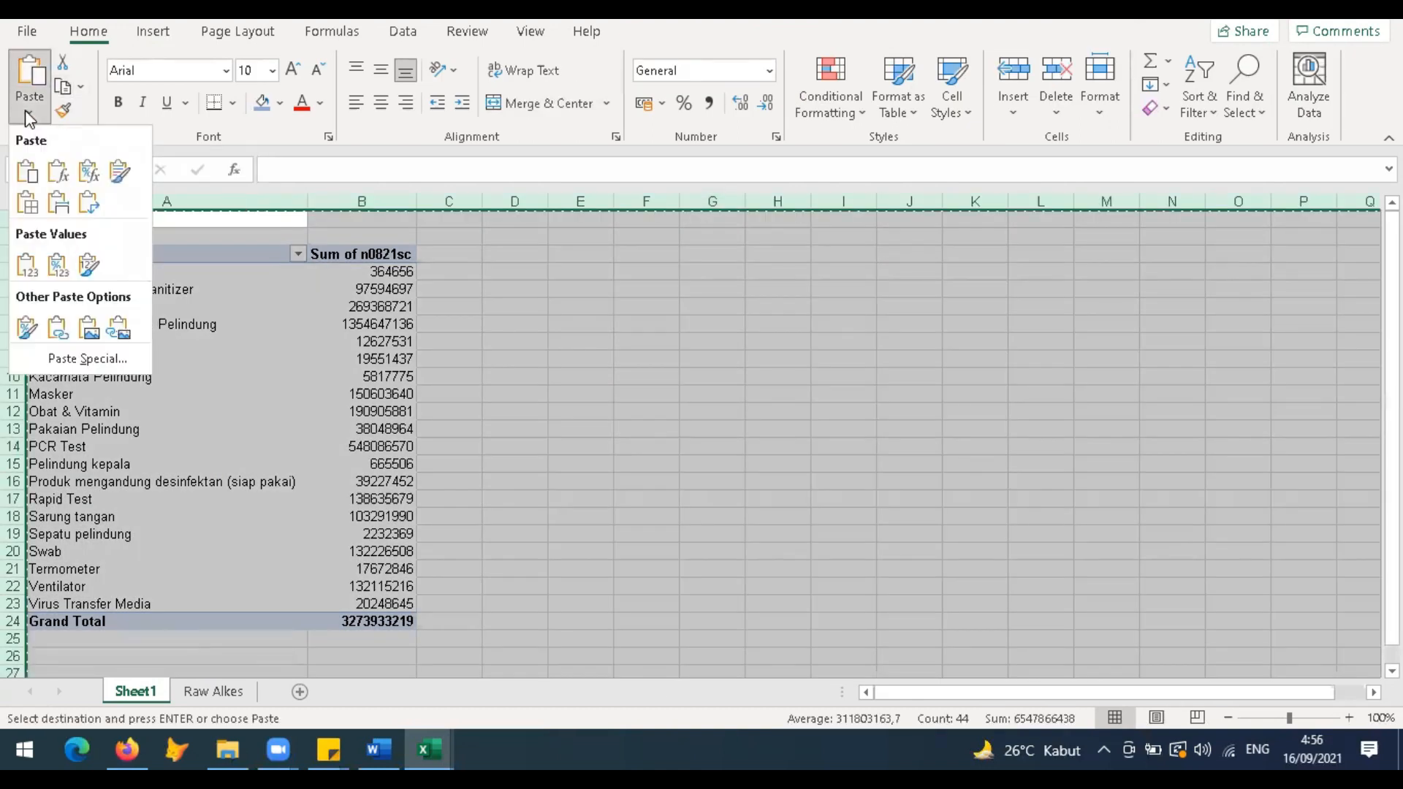
left_click(26, 271)
left_click(114, 337)
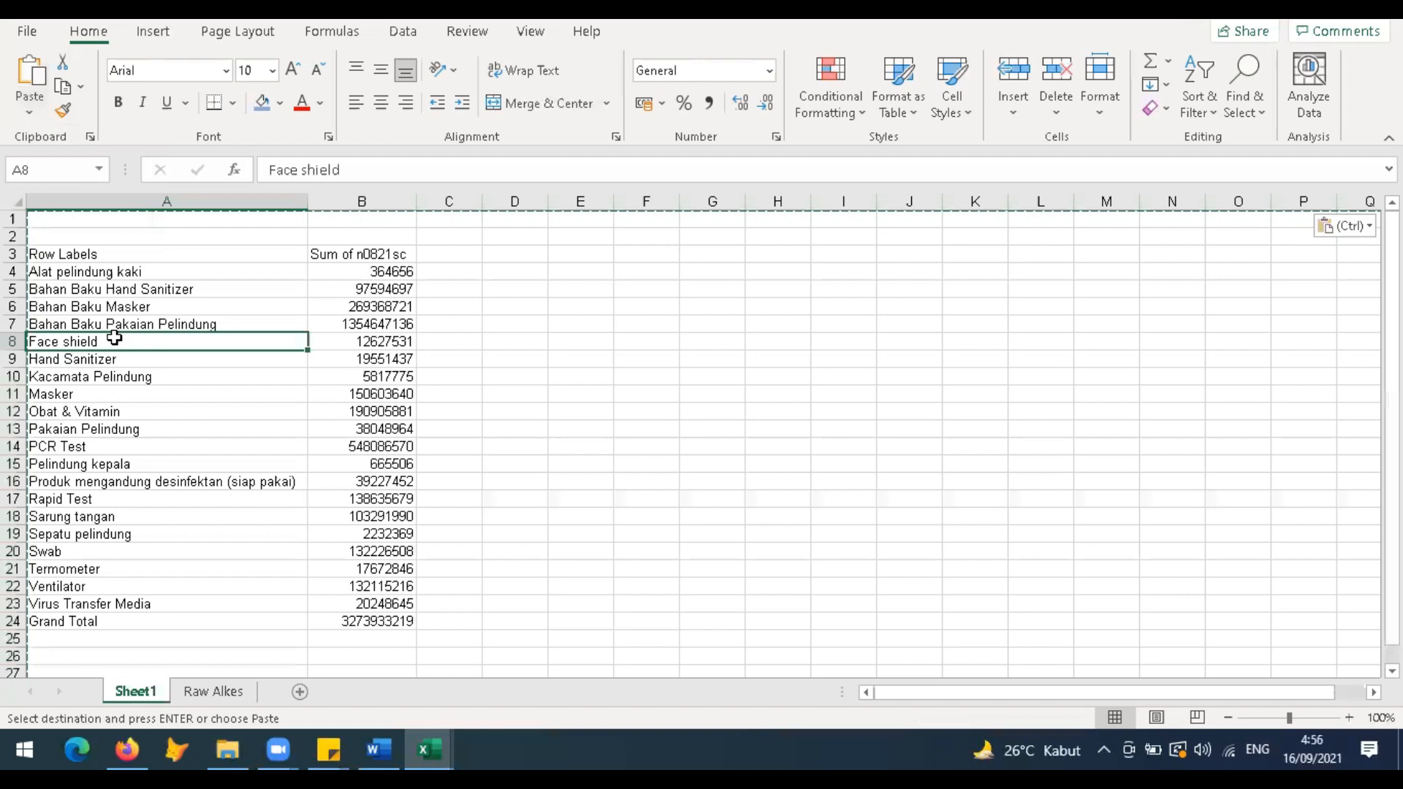
Step: Replace the headers with "Jenis Alat Kesehatan" in A3 and "Nilai (dalam USD)" in B3
left_click(131, 254)
type("Jenis Al")
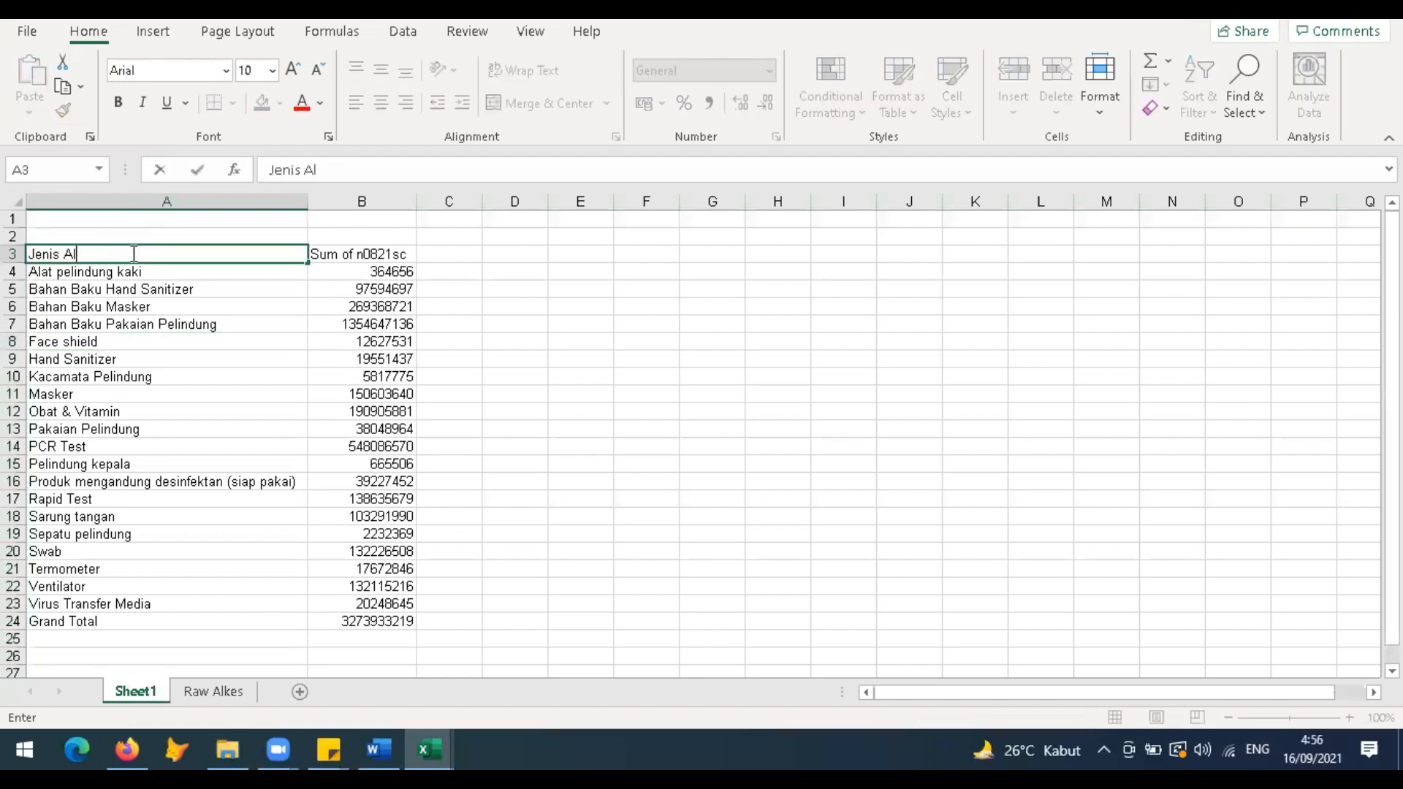
type("at Kesehatan")
key("Tab")
type("Nilai (dalam USD)")
key("Return")
Step: Enter the title "Nilai Impor Alat Kesehatan Indonesia, Januari - Agustus 2021" in A1 and make it bold
key("Left")
key("Up")
key("Up")
key("Up")
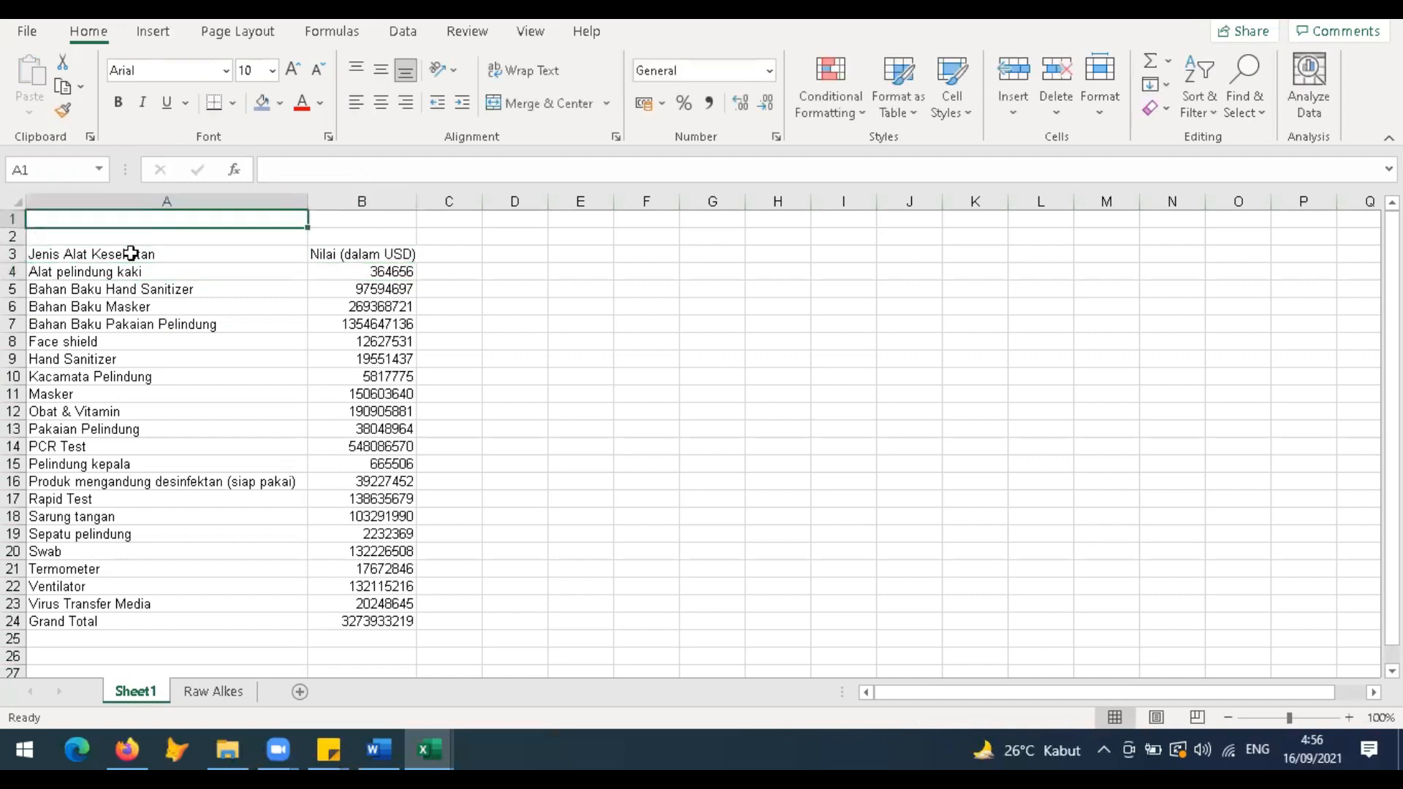
type("Impo")
left_click(325, 252)
left_click(163, 222)
type("N")
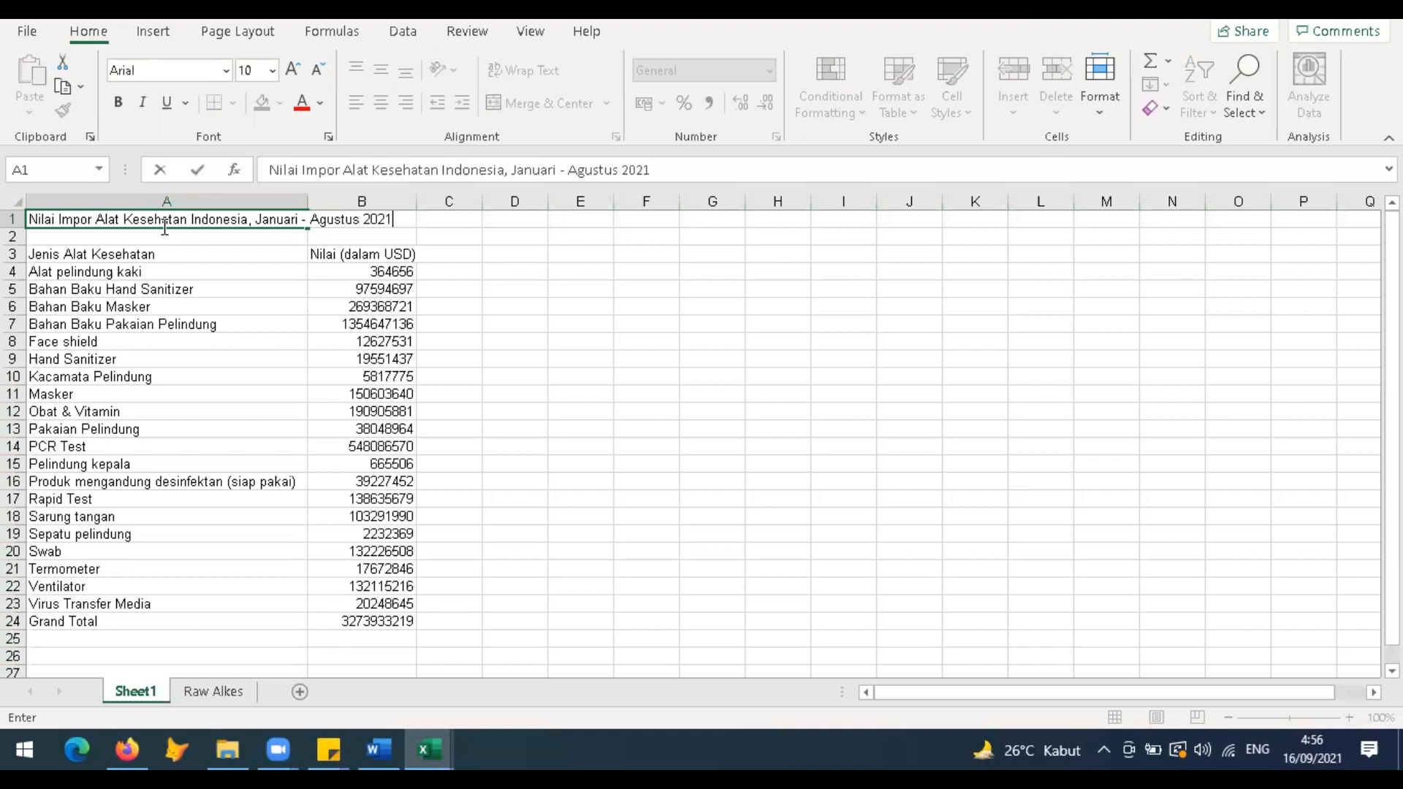
key("Return")
left_click(162, 221)
key("ctrl+b")
left_click(168, 287)
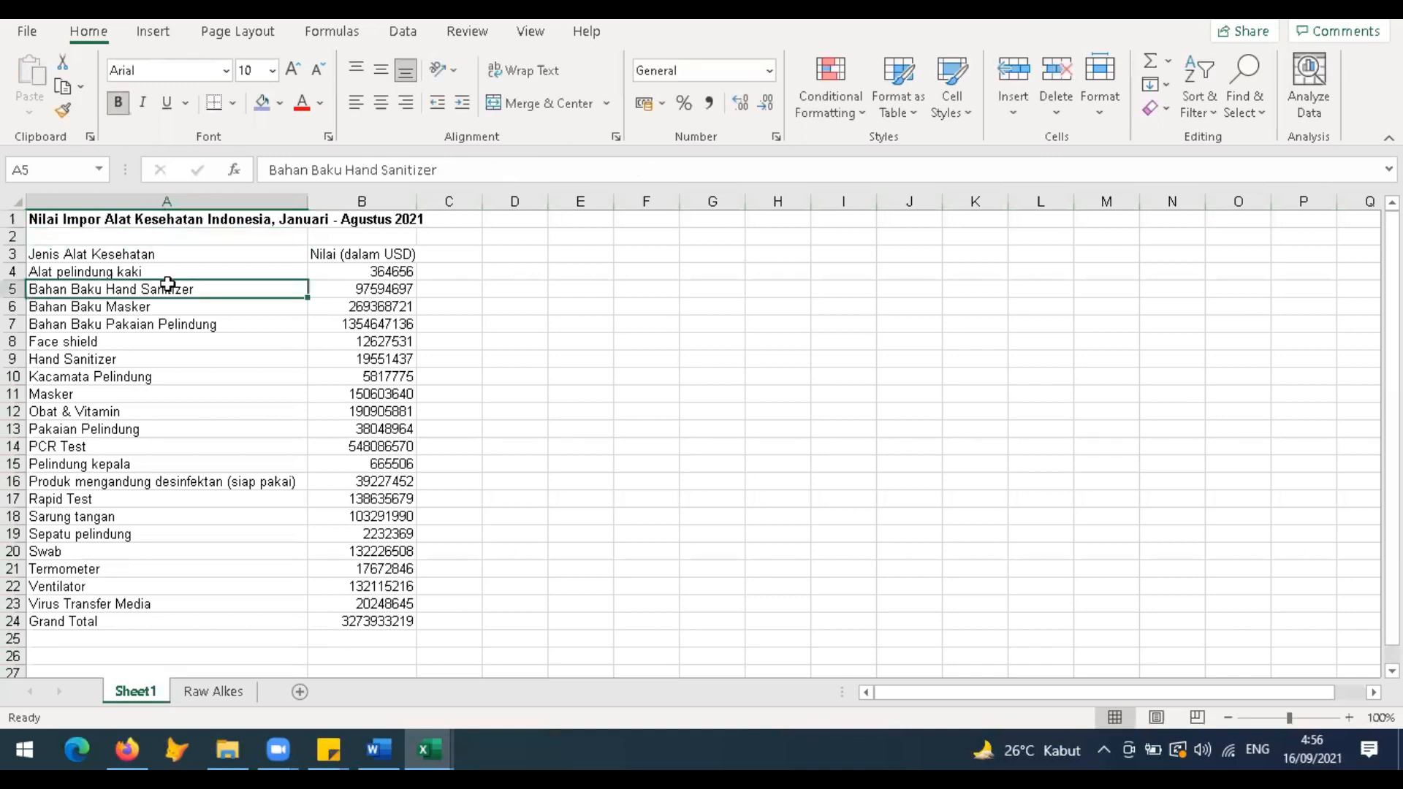
Step: Insert a blank row 4 beneath the headers and enter the column number (1) in A4
right_click(15, 271)
key("i")
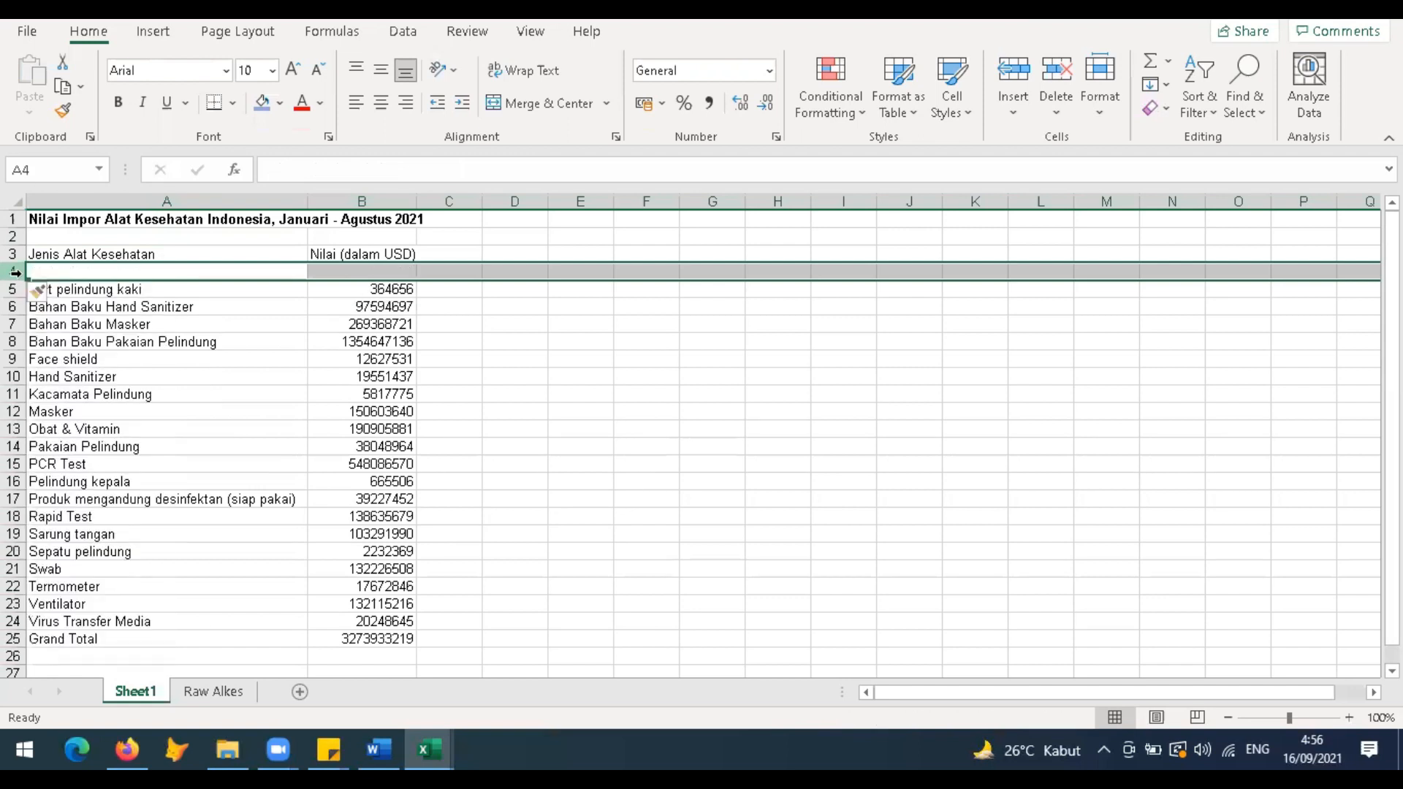
left_click(99, 273)
type("'(10")
key("BackSpace")
type(")")
key("Return")
Step: Copy the column number from A4 into B4 and change it to (2)
key("Up")
key("ctrl+c")
key("Right")
key("ctrl+v")
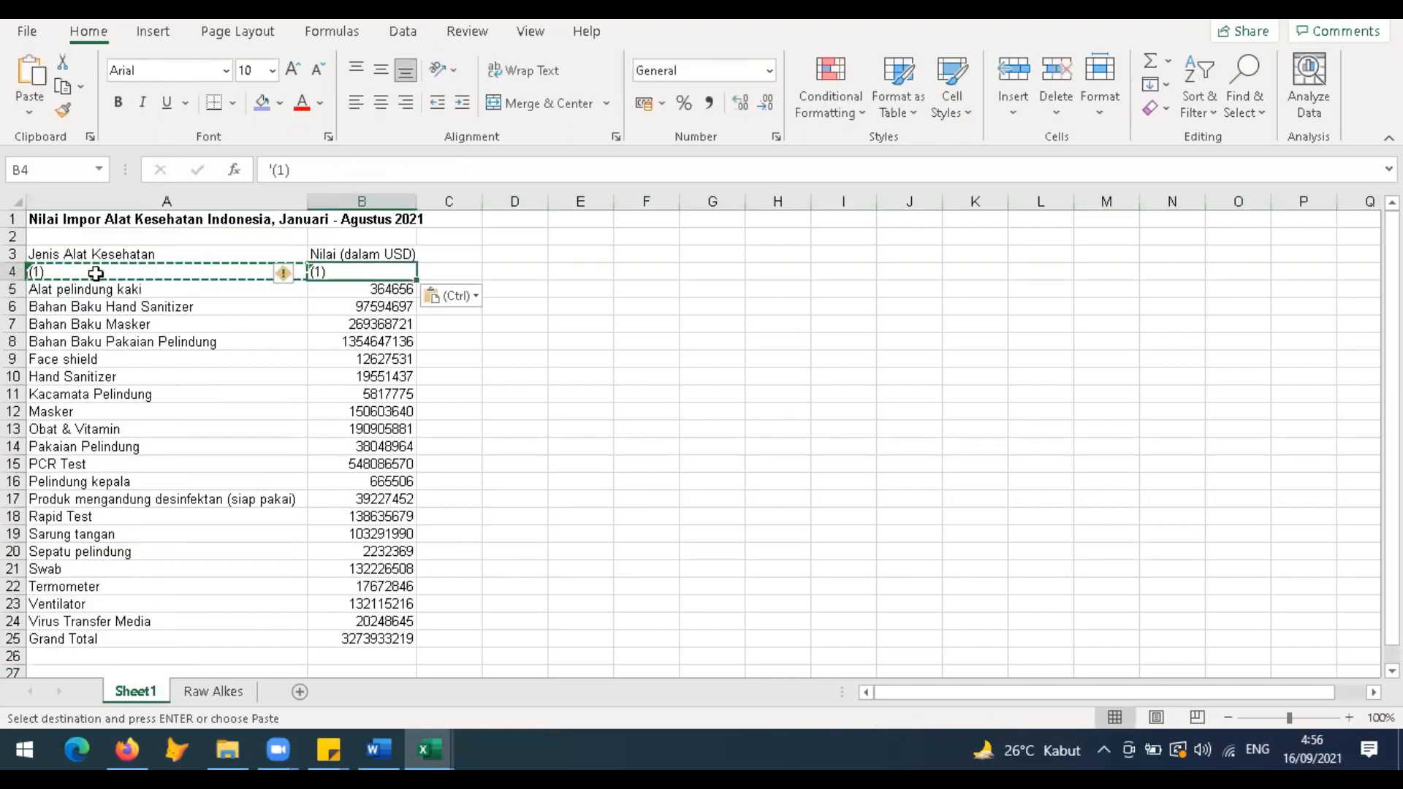
left_click(287, 168)
key("shift+Left")
type("2")
key("Return")
Step: Centre the column numbers in A4:B4 and the headers in A3:B3 horizontally
key("Up")
key("shift+Left")
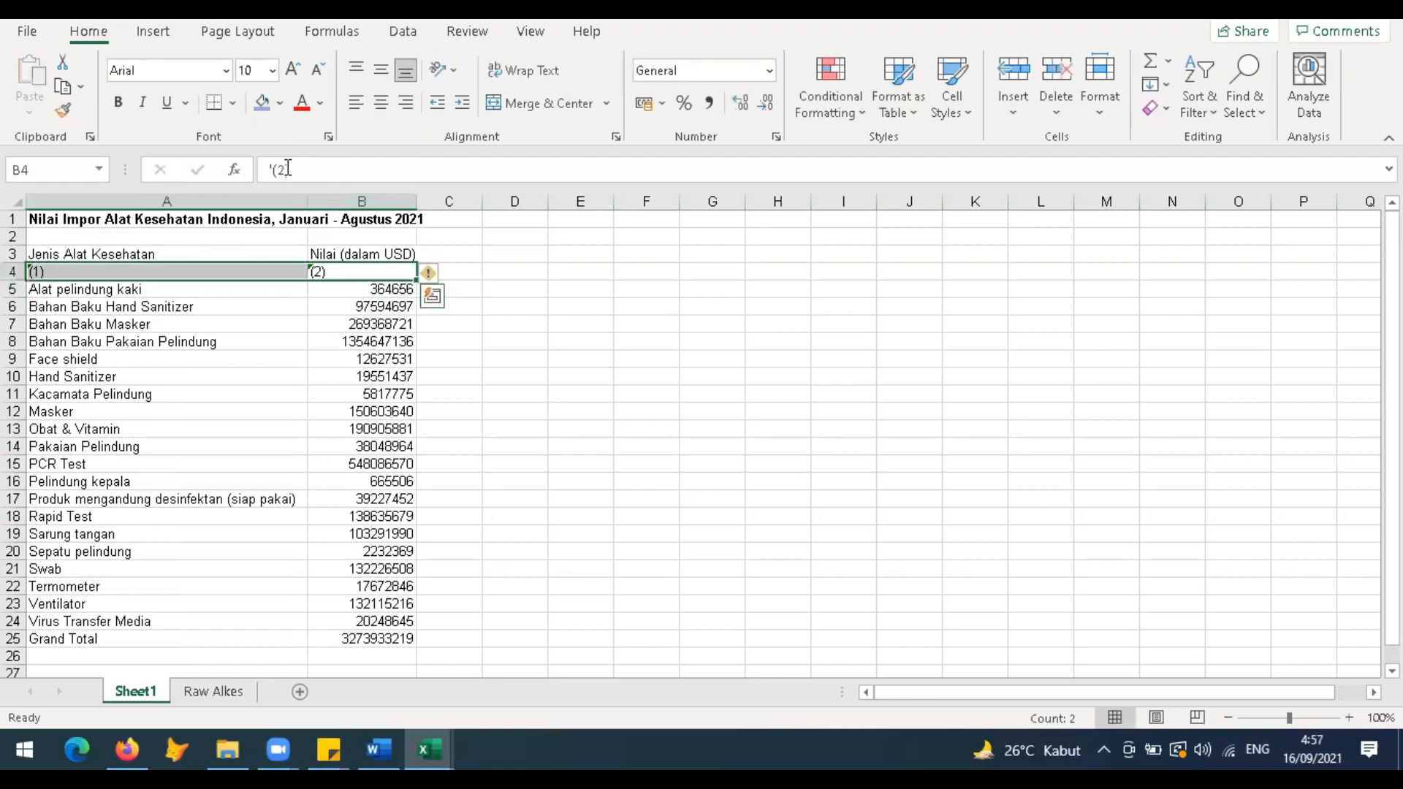
left_click(380, 102)
key("Up")
key("shift+Left")
left_click(381, 102)
Step: Fill the header cells A3:B3 blue and give them top and bottom borders
left_click(262, 103)
left_click(234, 103)
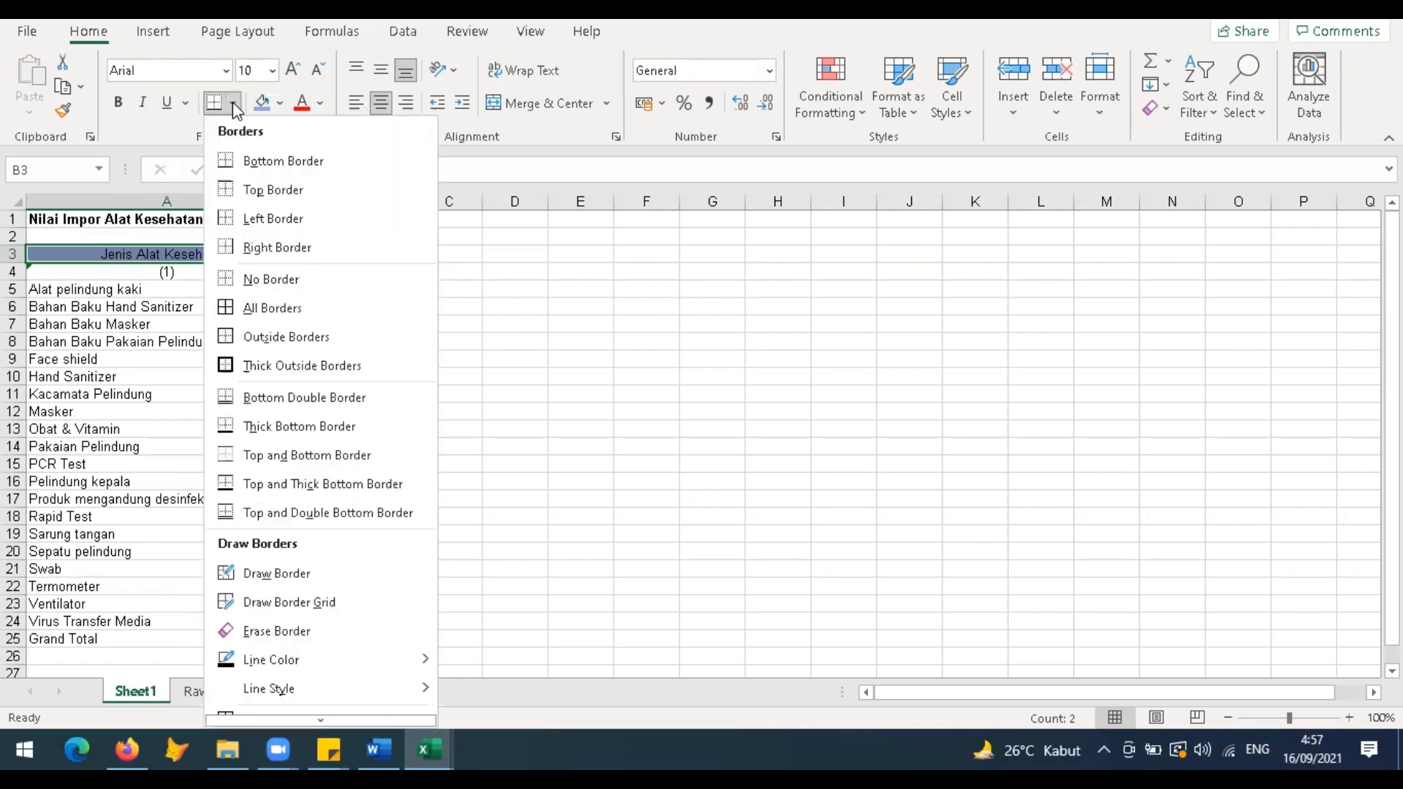
left_click(239, 455)
left_click(205, 378)
Step: Bold and enlarge the header text in A3:B3, and widen column B to fit it
left_click_drag(244, 257, 362, 254)
left_click(118, 103)
left_click(281, 79)
left_click(280, 81)
left_click(317, 69)
left_click_drag(417, 201, 463, 210)
Step: Change the Grand Total label in A25 to Total
left_click(222, 629)
left_click(223, 637)
type("Total")
key("Return")
Step: Bold the total row A25:B25 and add top and bottom borders to it and to the column-number row A4:B4
key("Up")
key("Right")
key("shift+Left")
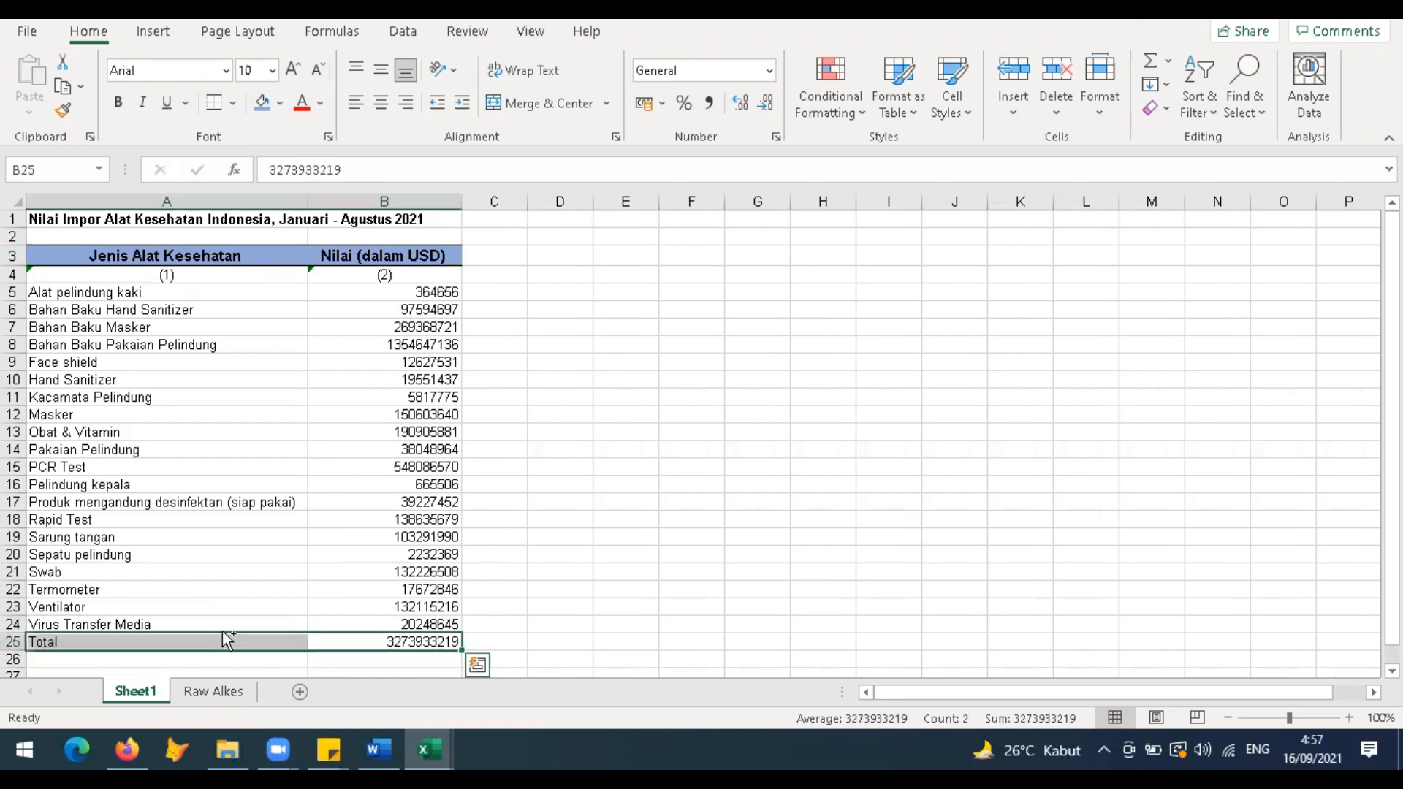
key("ctrl+b")
left_click_drag(258, 268, 358, 274)
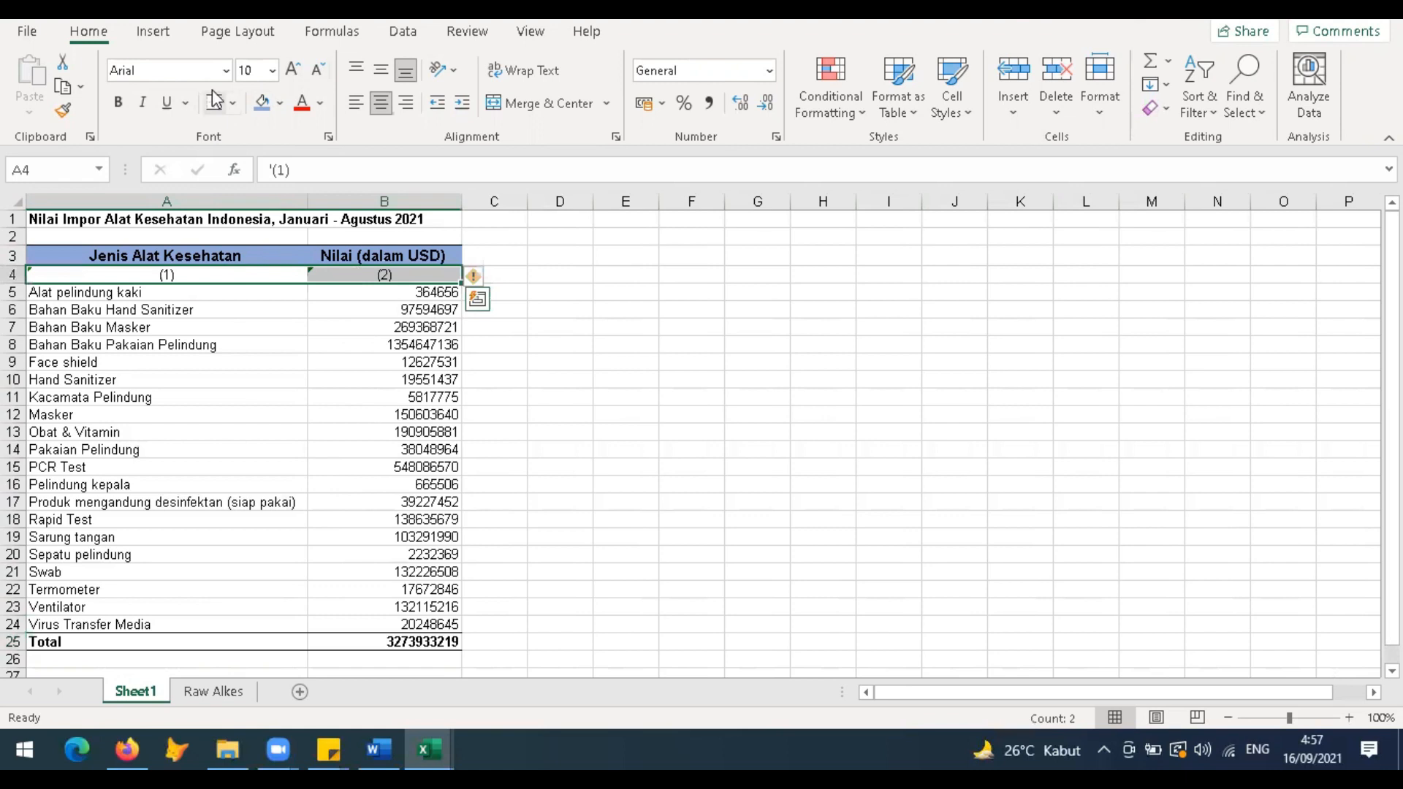
Step: Format the import values in B5:B25 as Number with 0 decimal places and a thousands separator
left_click(407, 293)
key("ctrl+shift+Down")
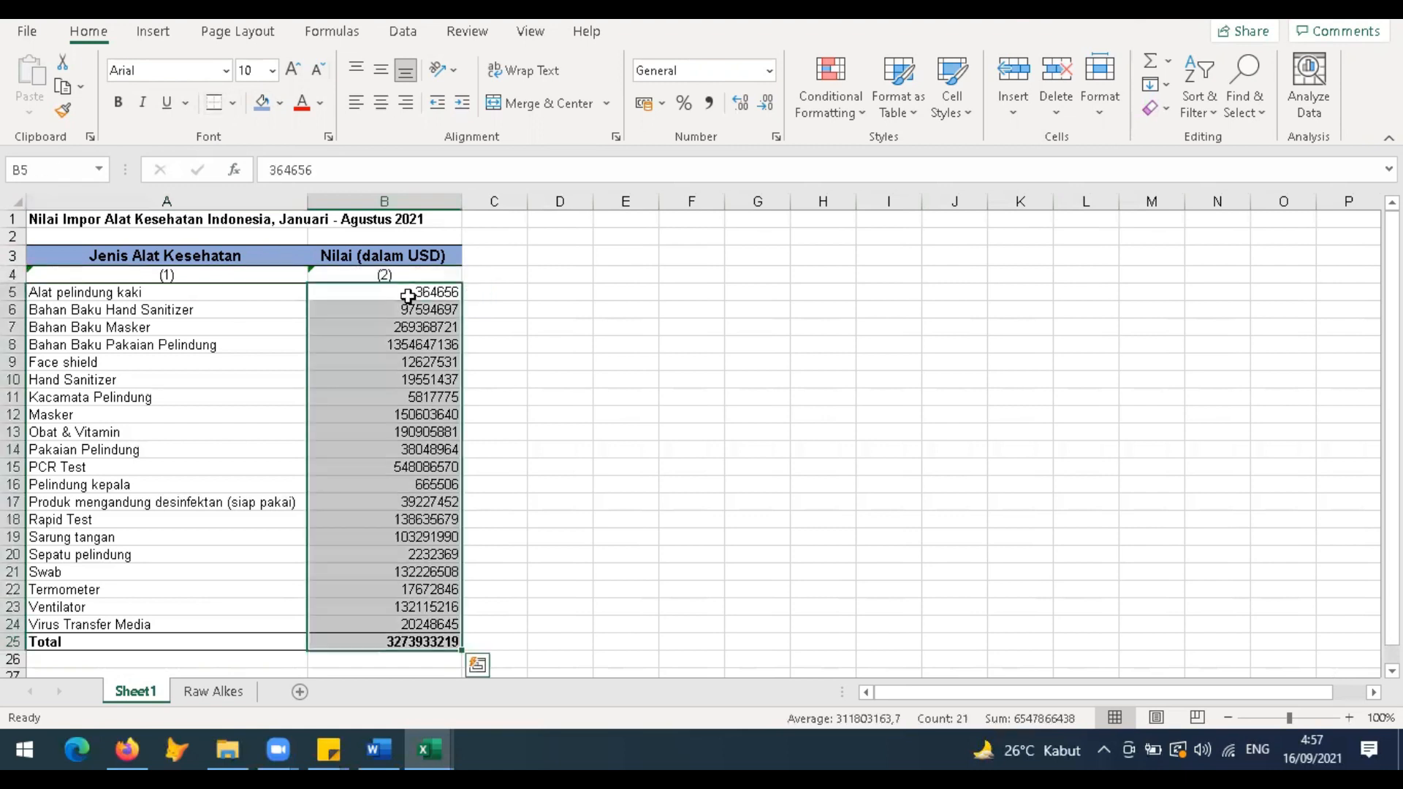
left_click(776, 137)
left_click(223, 275)
left_click(311, 333)
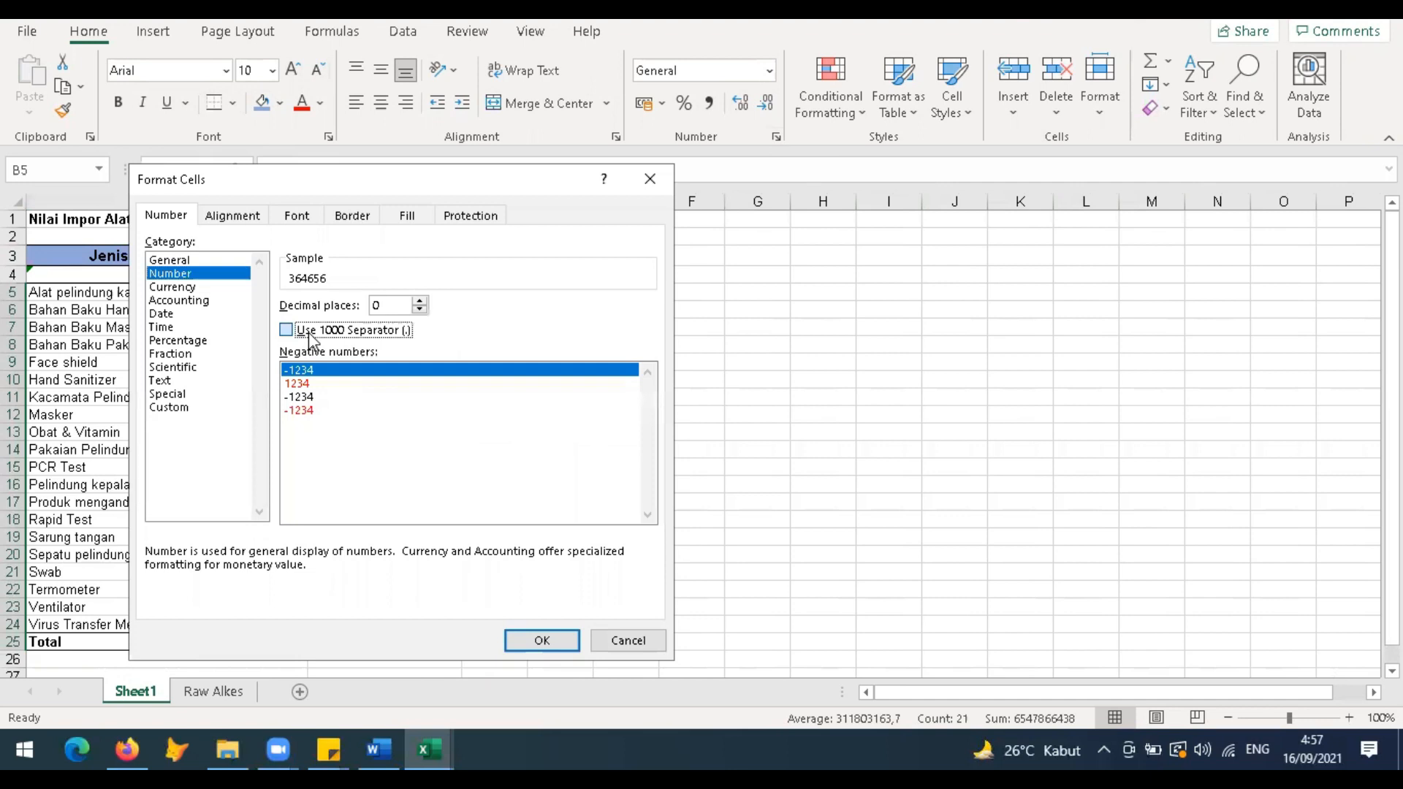
left_click(542, 640)
left_click(391, 464)
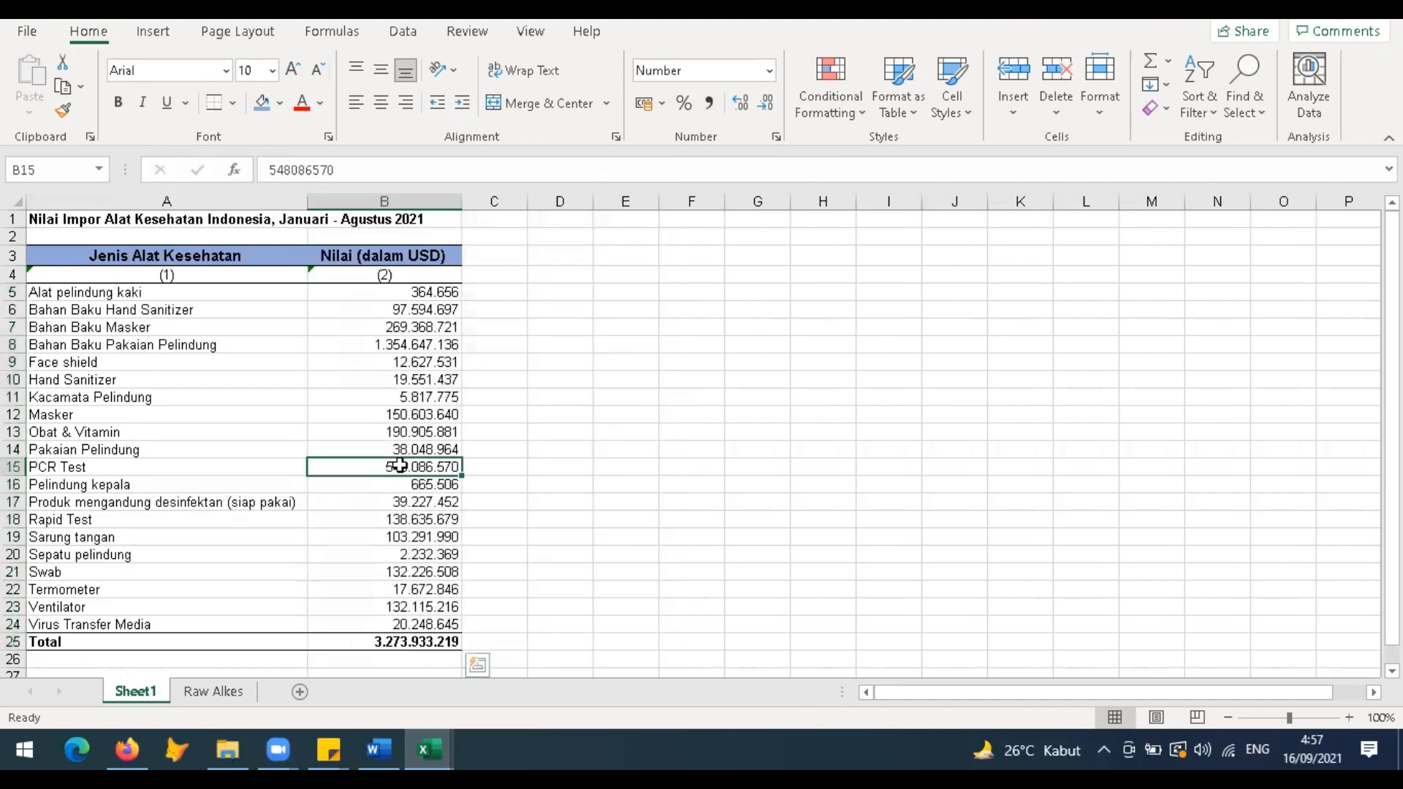
Step: Add "Tabel 3." in front of the table title in A1
left_click(63, 220)
left_click(271, 168)
type("Tabel 3.")
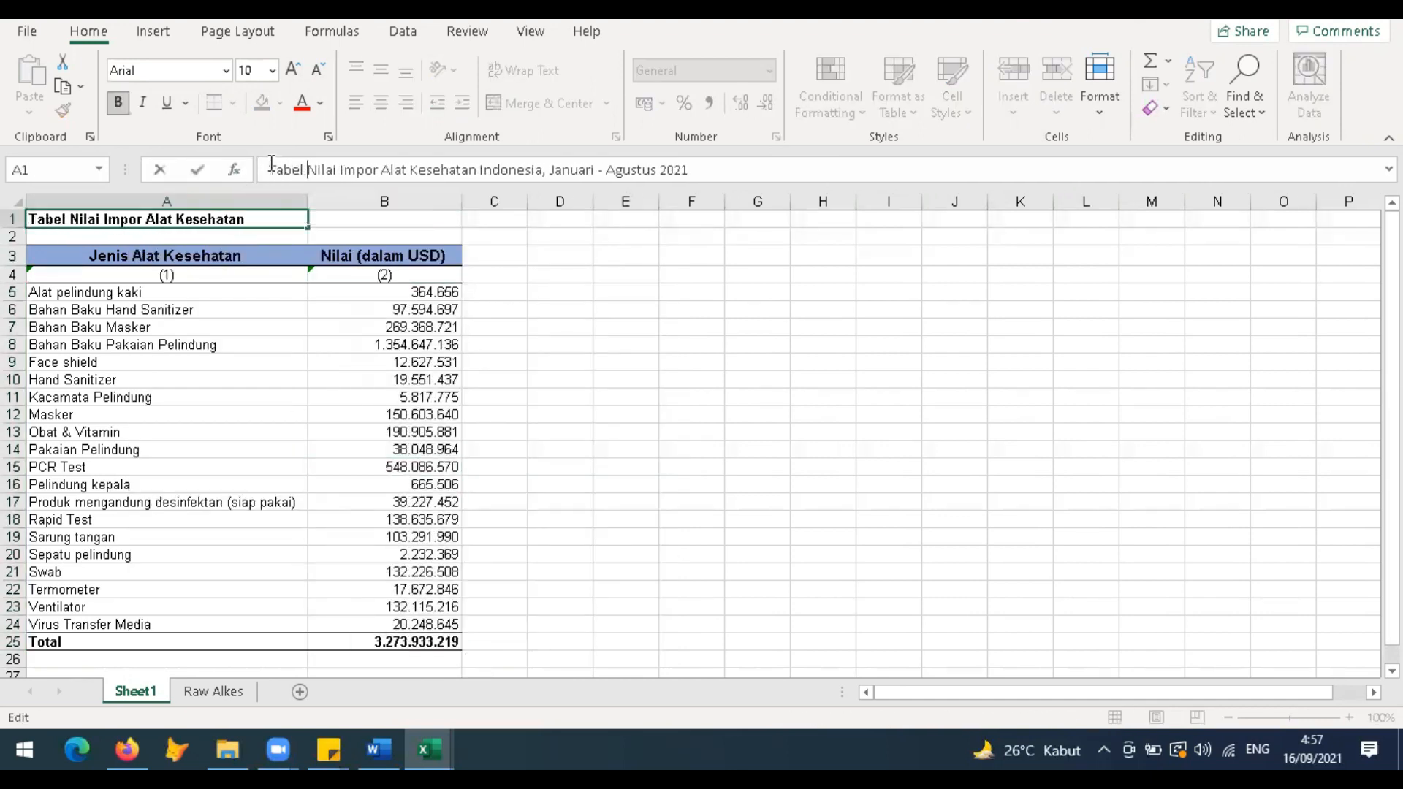
key("Return")
Step: Enter the source note "Sumber: BPS" in A26, below the total row
left_click(106, 666)
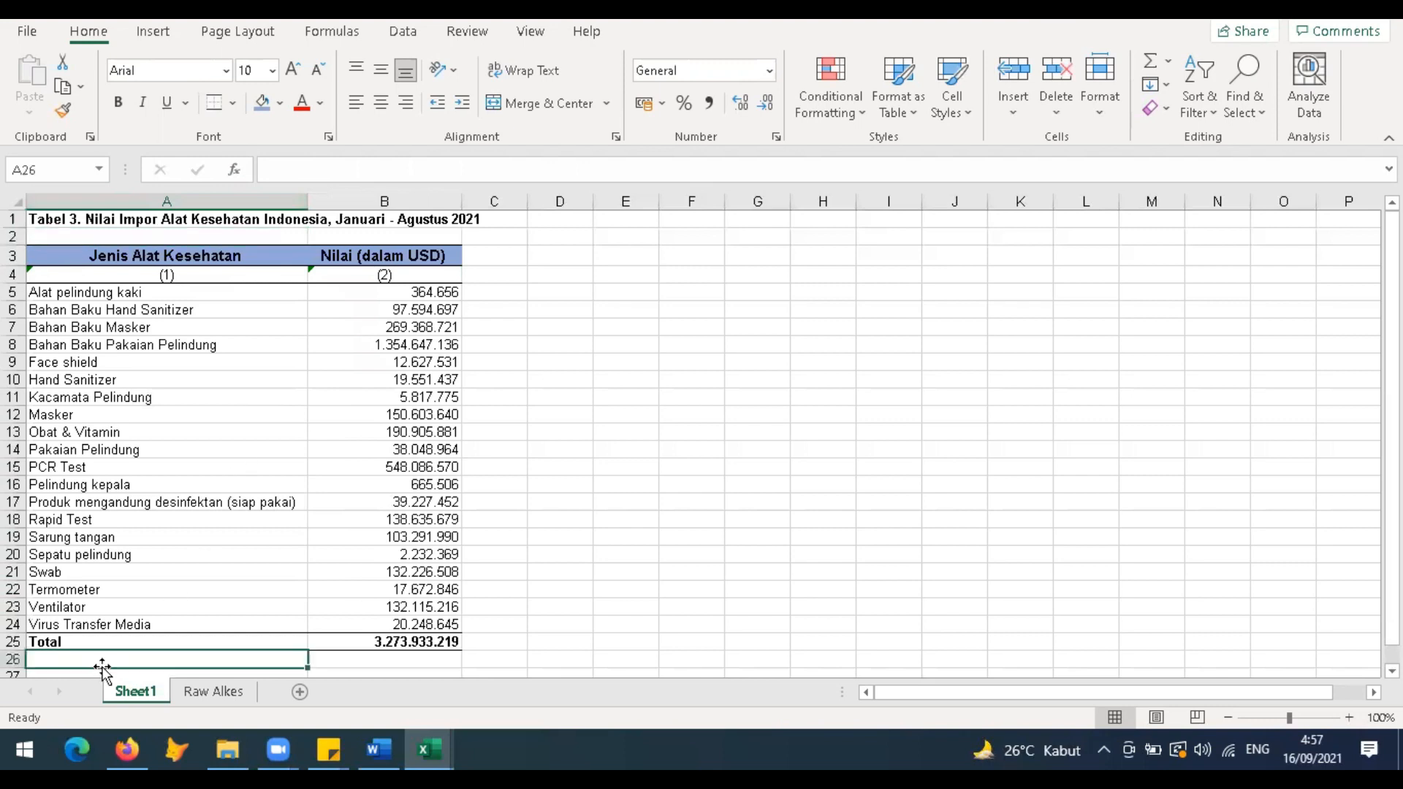
type("Sumber: BPS")
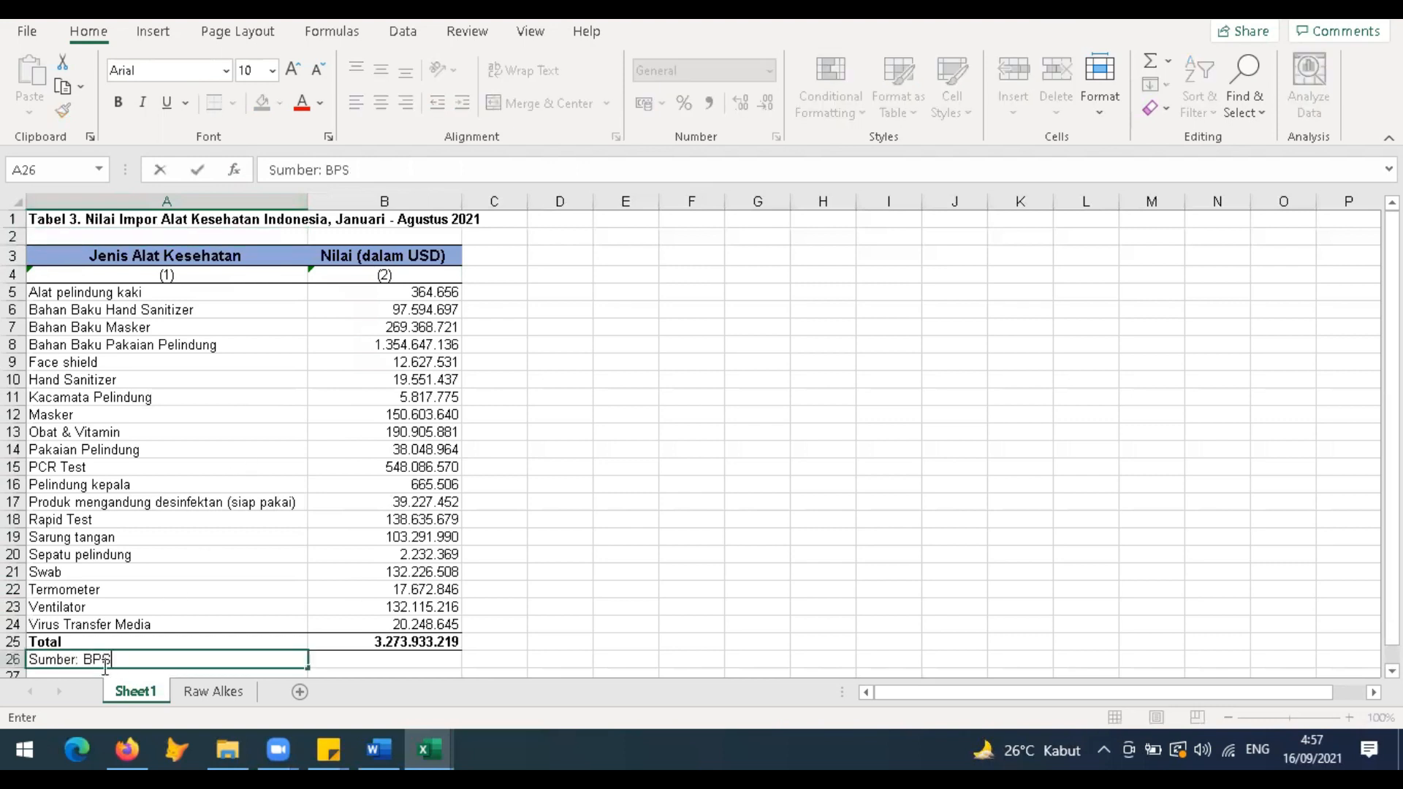
key("Return")
scroll(135, 521, "up", 1)
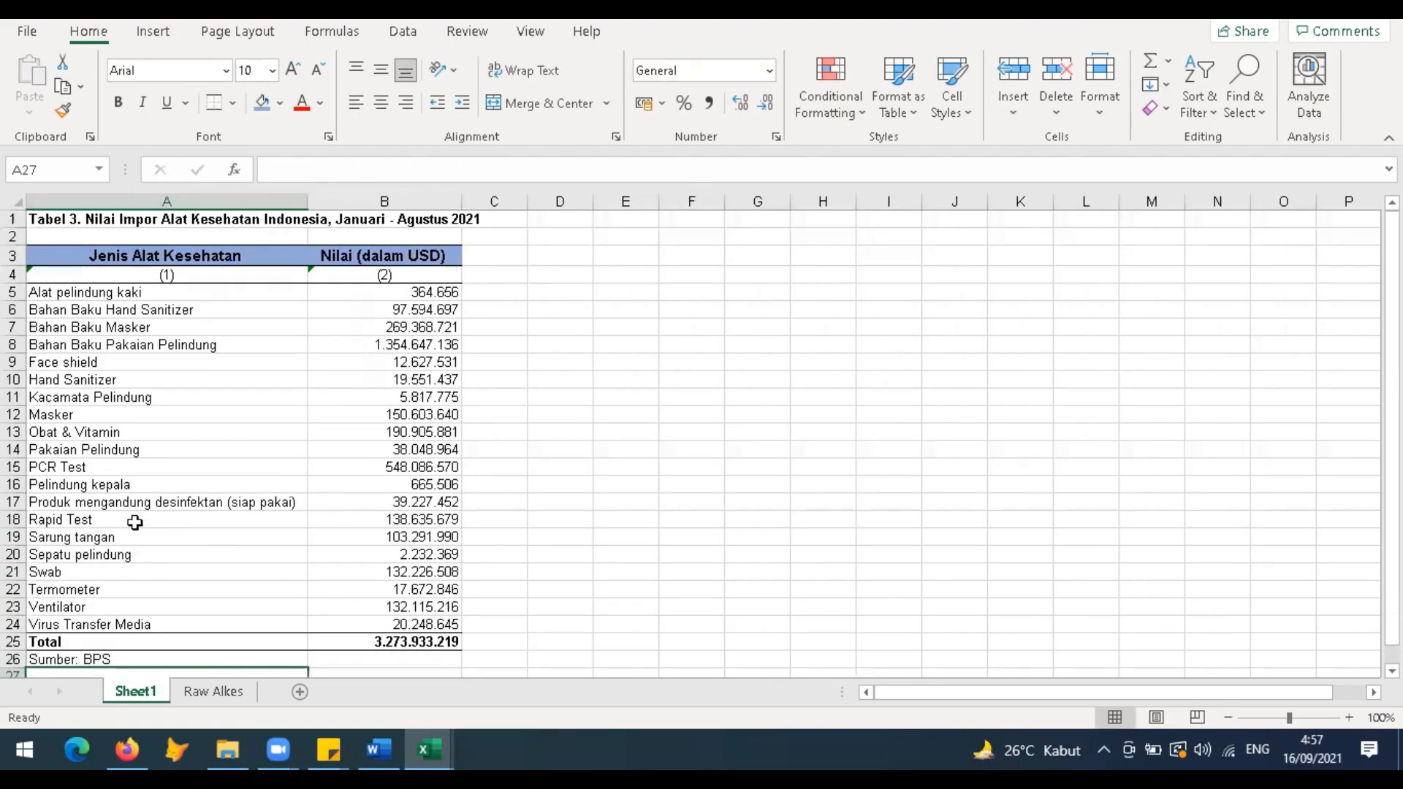
left_click(239, 487)
scroll(251, 563, "down", 4)
scroll(234, 658, "up", 4)
Step: Go to the Raw Alkes sheet and delete the discarded trial PivotTable worksheet Sheet2
left_click(214, 691)
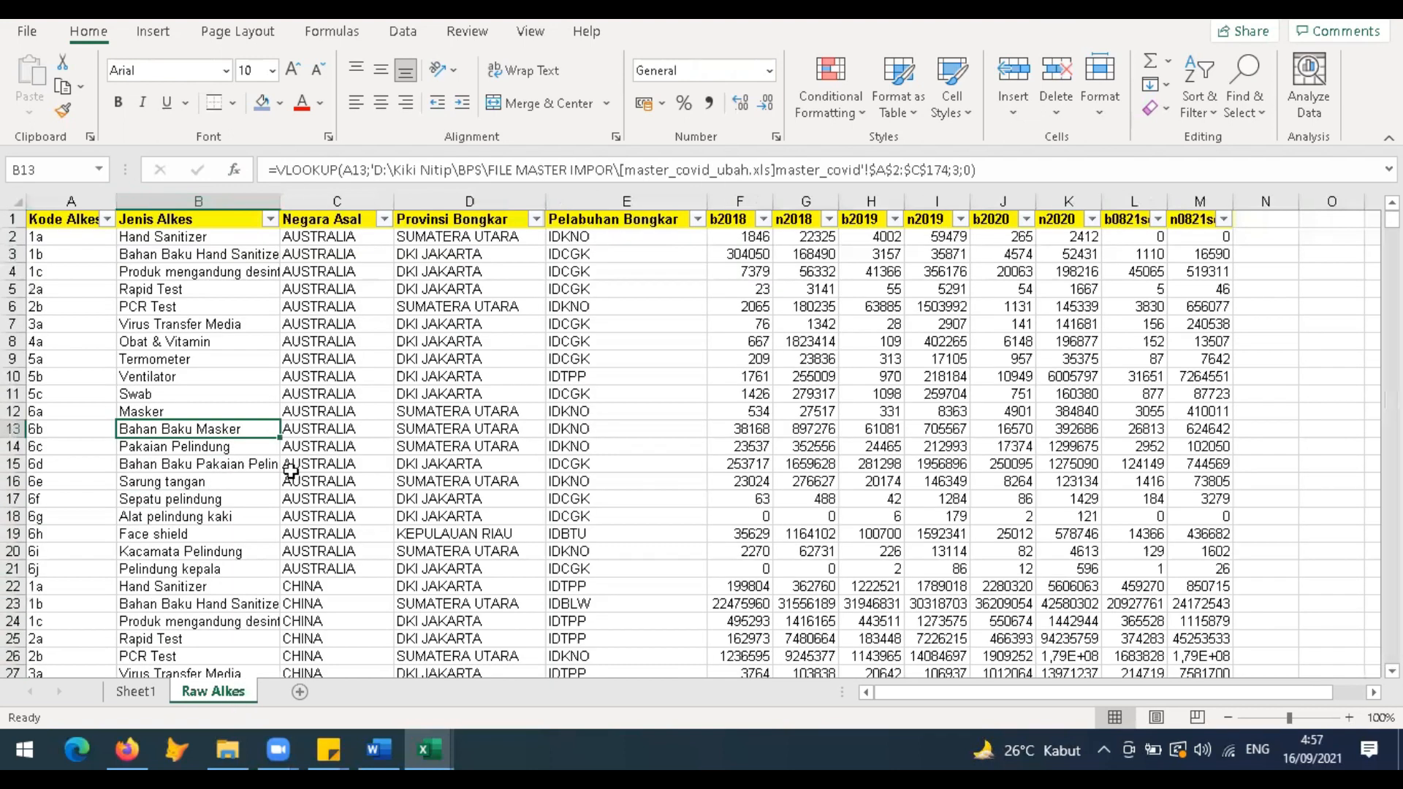
left_click(354, 357)
left_click(153, 31)
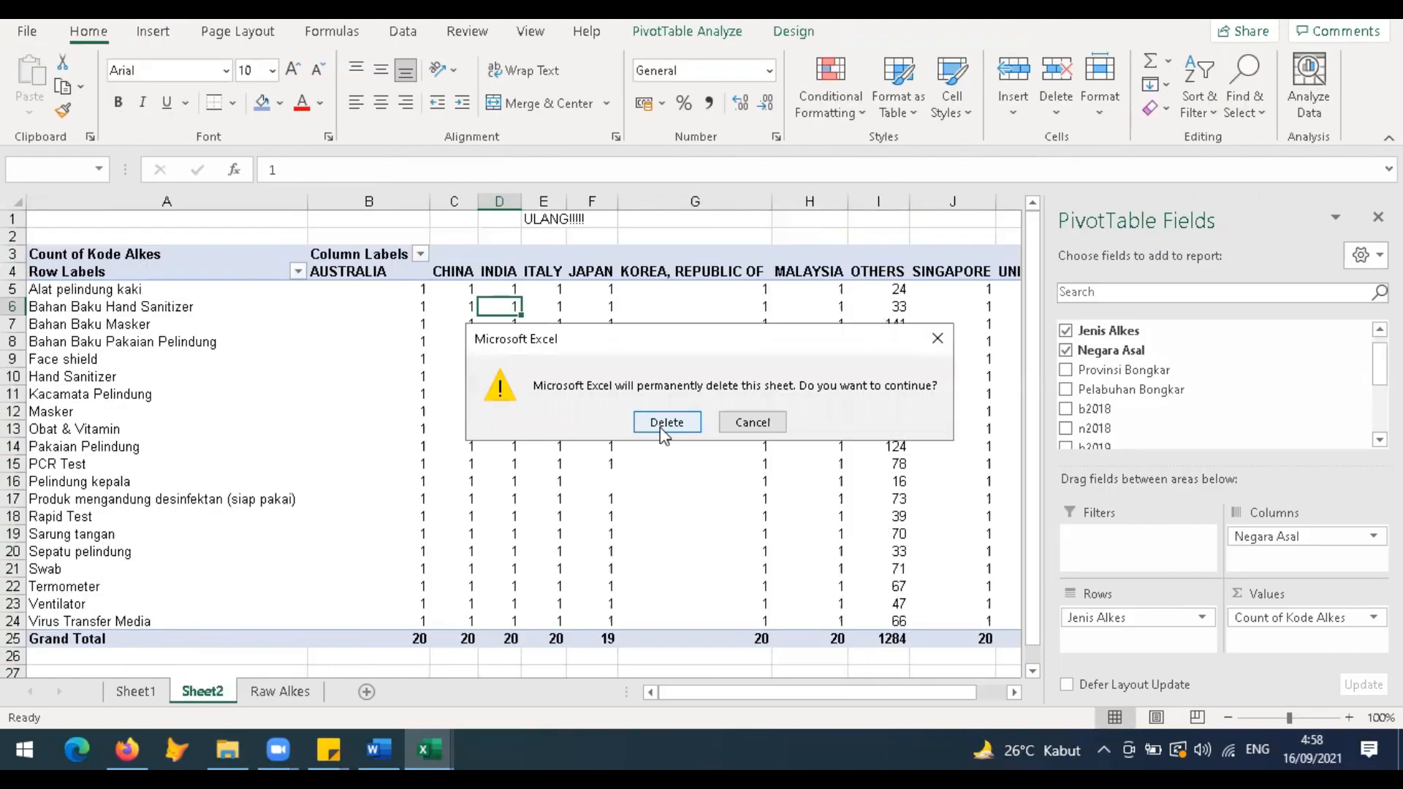
left_click(662, 420)
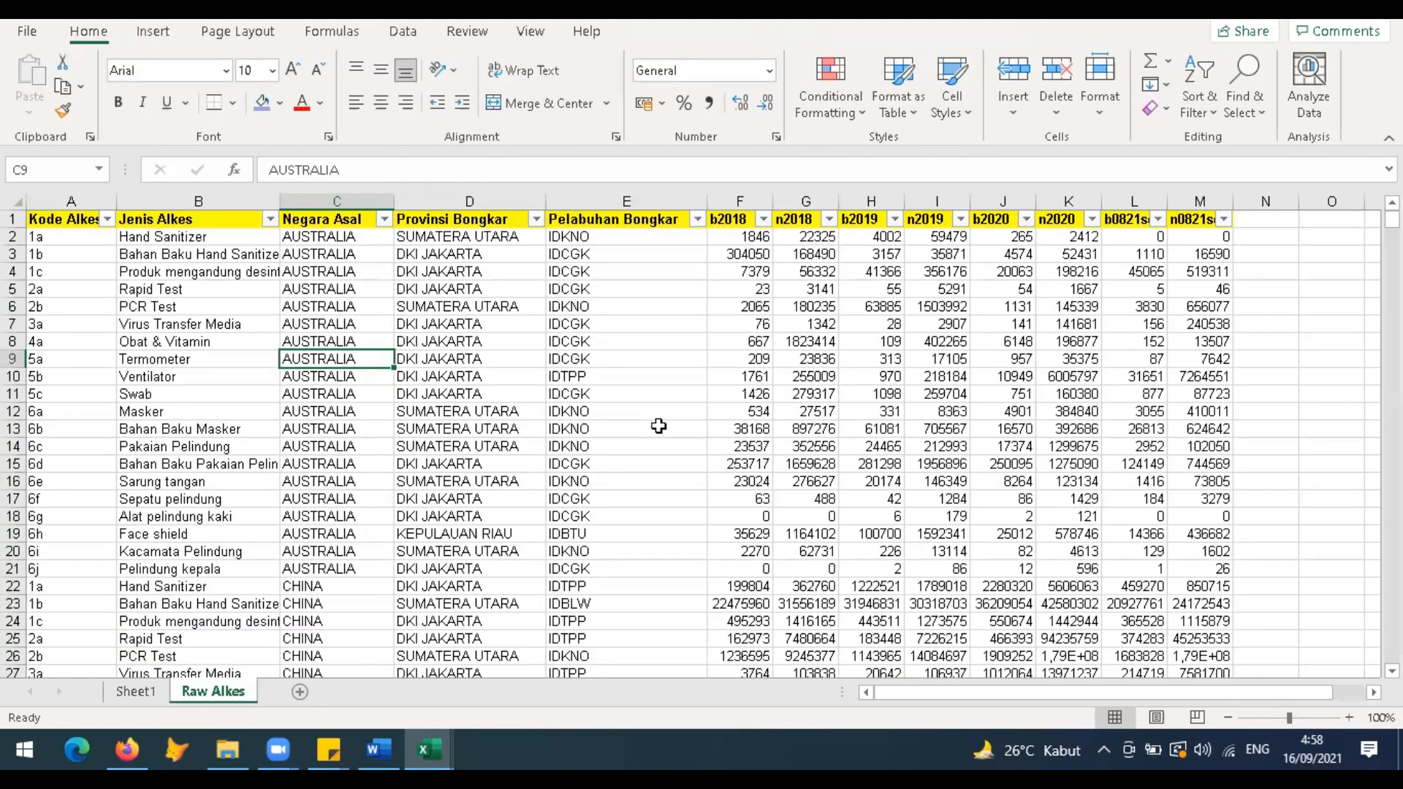
Step: Create a PivotTable from the Raw Alkes range A1:M1464 on a new worksheet
left_click(274, 480)
left_click(153, 31)
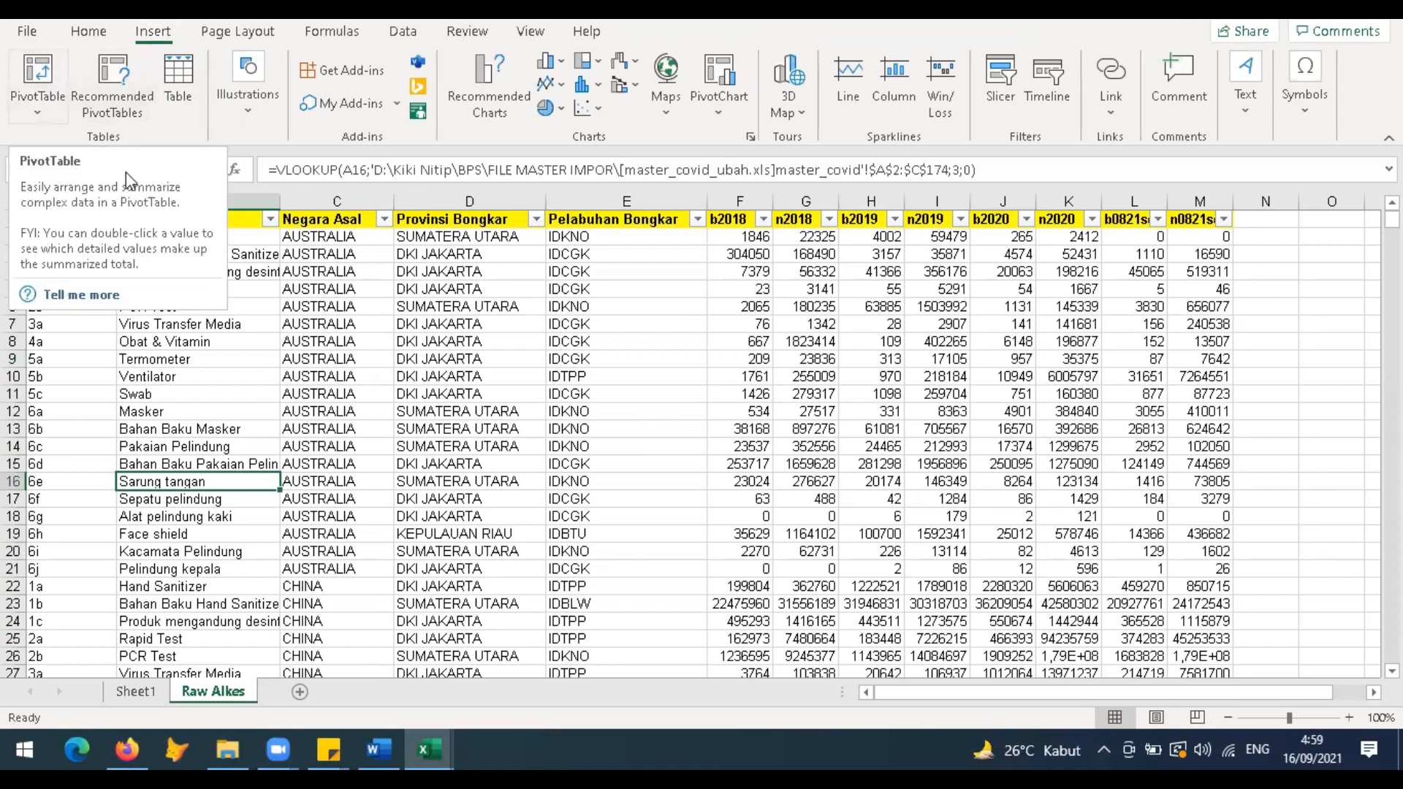
left_click(447, 346)
left_click(347, 255)
left_click(451, 253)
left_click(357, 342)
left_click(418, 390)
left_click(298, 418)
left_click(434, 480)
left_click(318, 380)
left_click(57, 93)
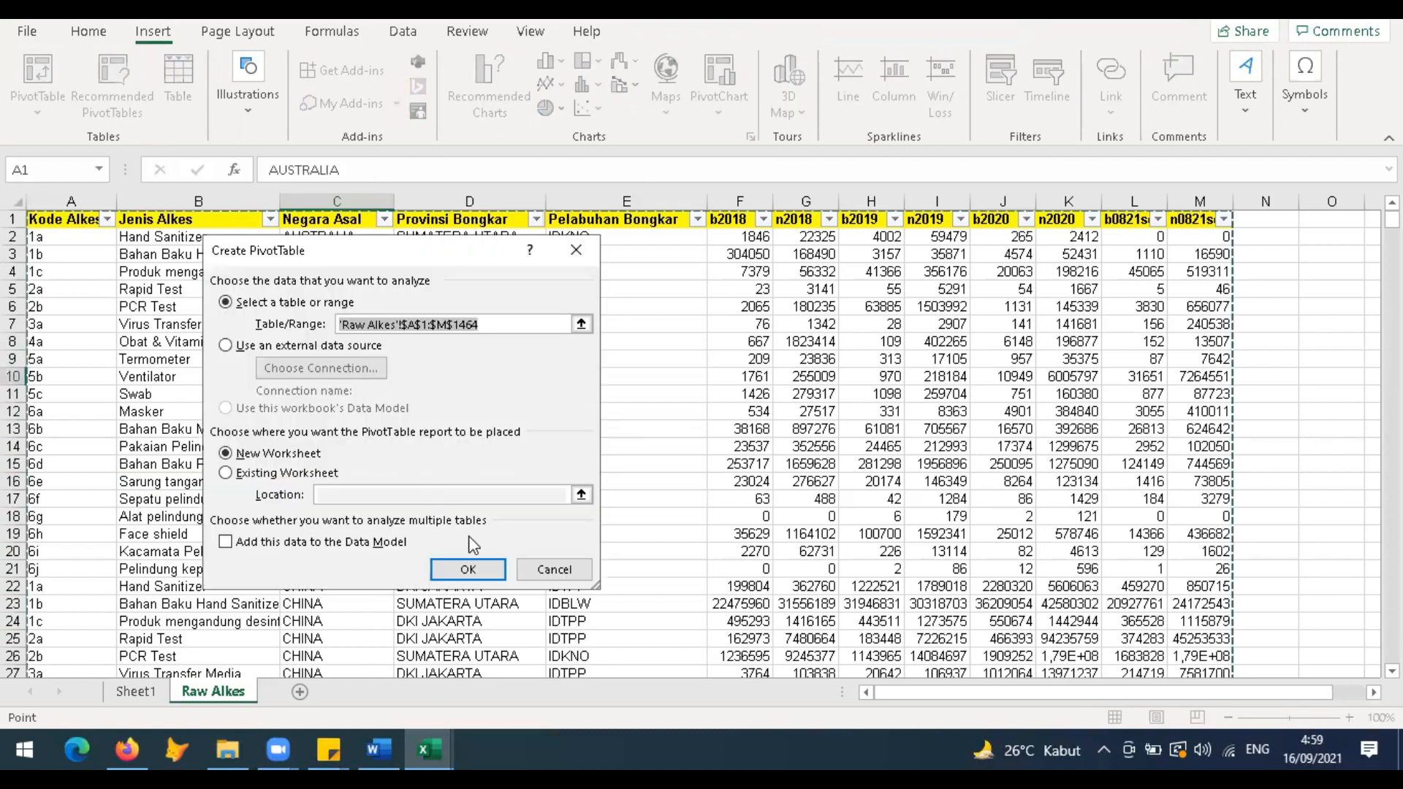
left_click(473, 567)
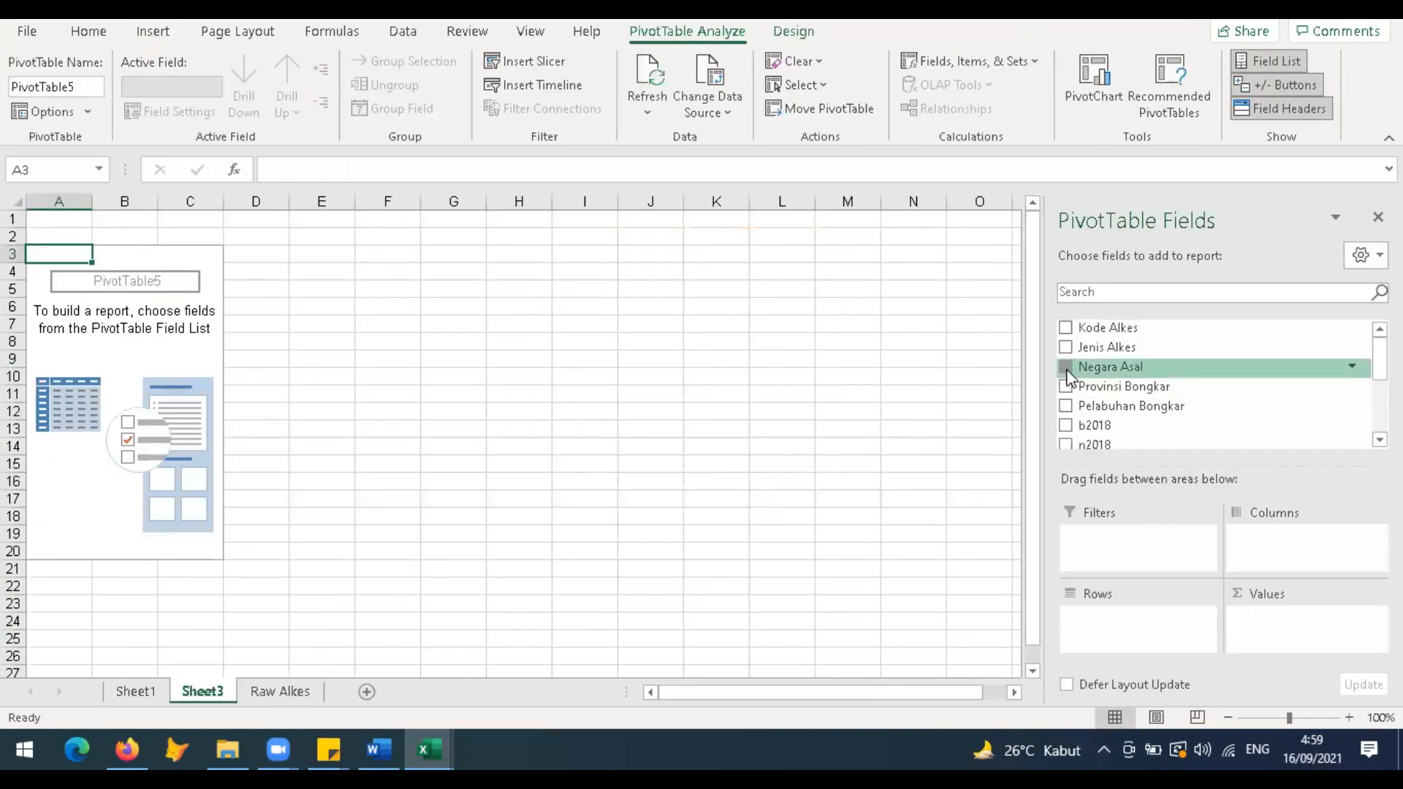
Step: Place Negara Asal in the PivotTable's rows and Provinsi Bongkar in its columns
left_click(1066, 368)
left_click(1066, 388)
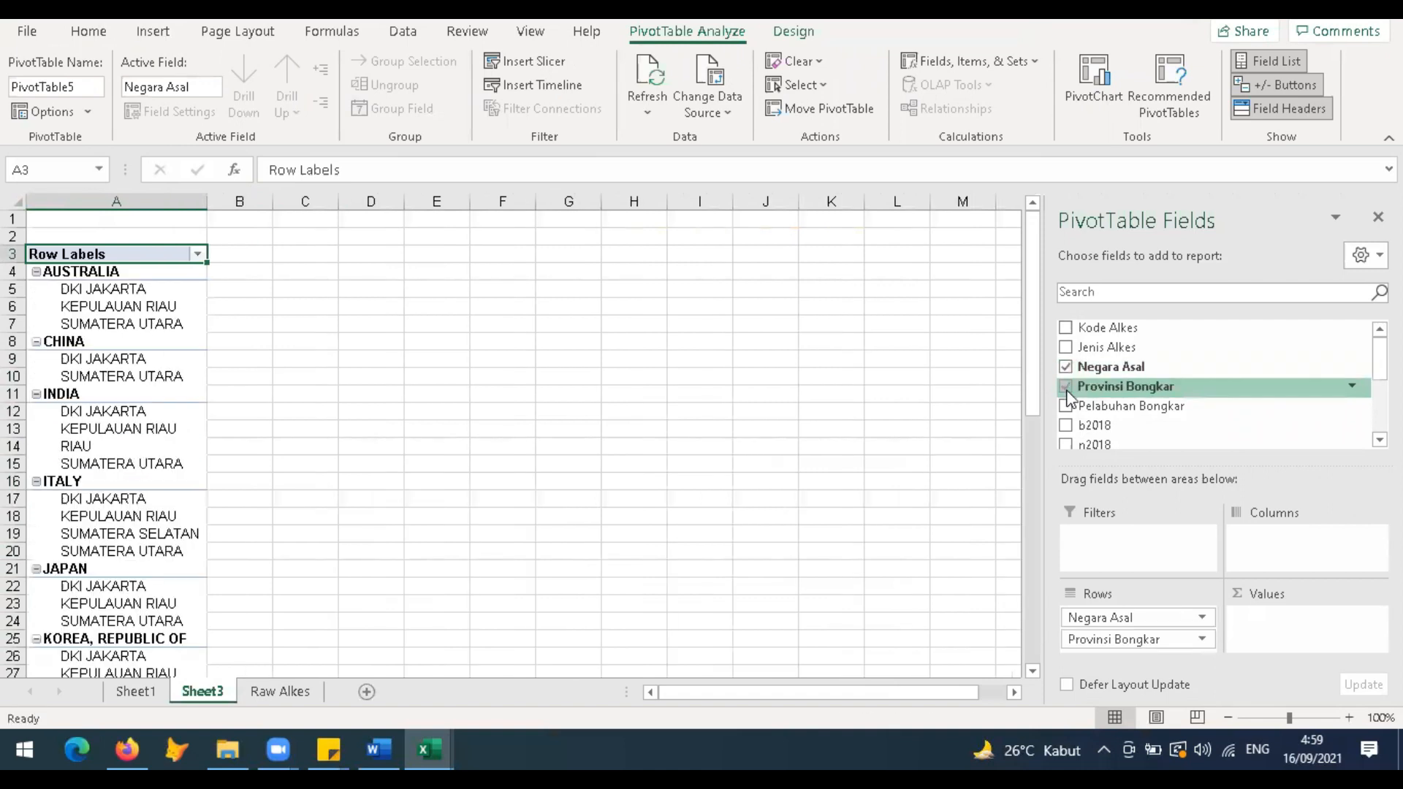
left_click_drag(1066, 398, 1283, 539)
left_click(1283, 539)
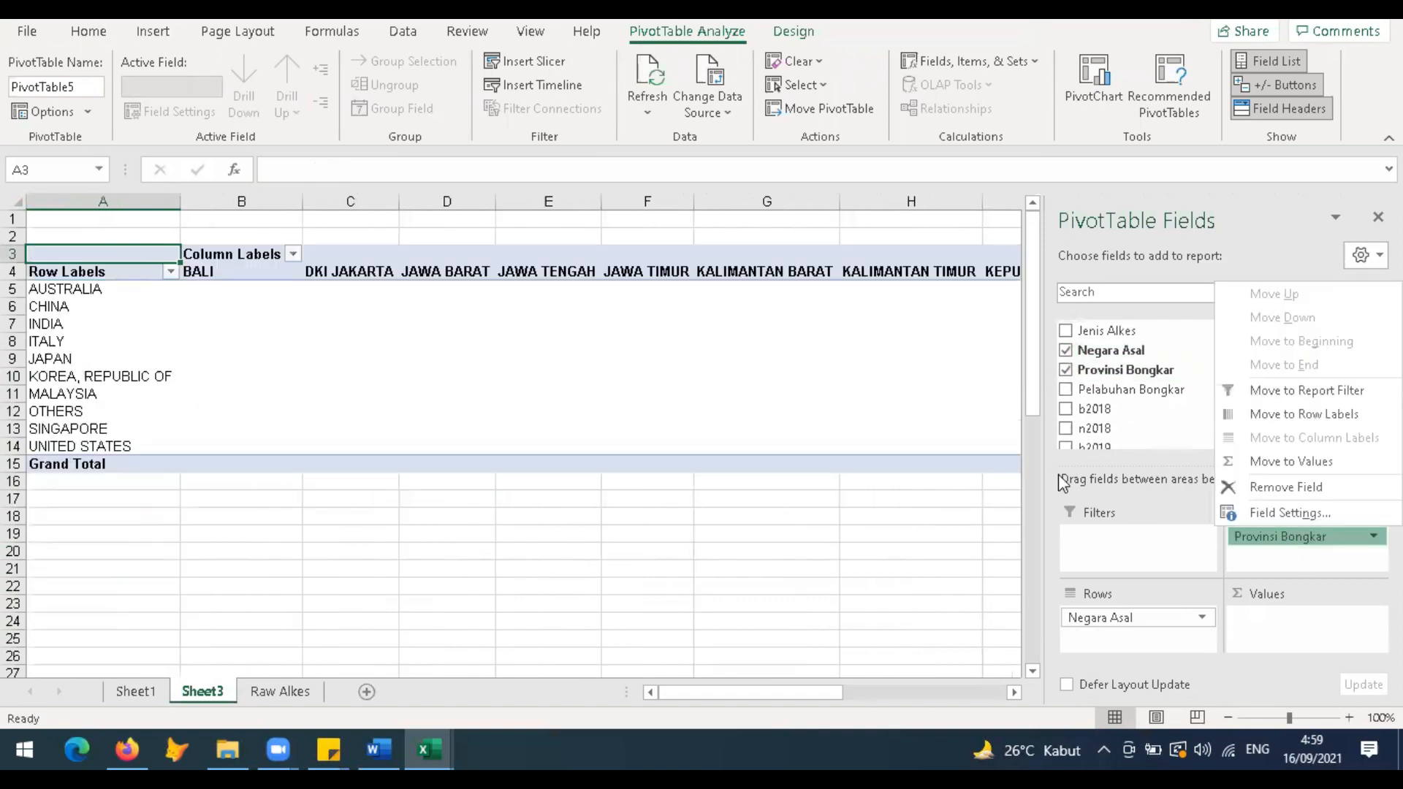
left_click(1287, 556)
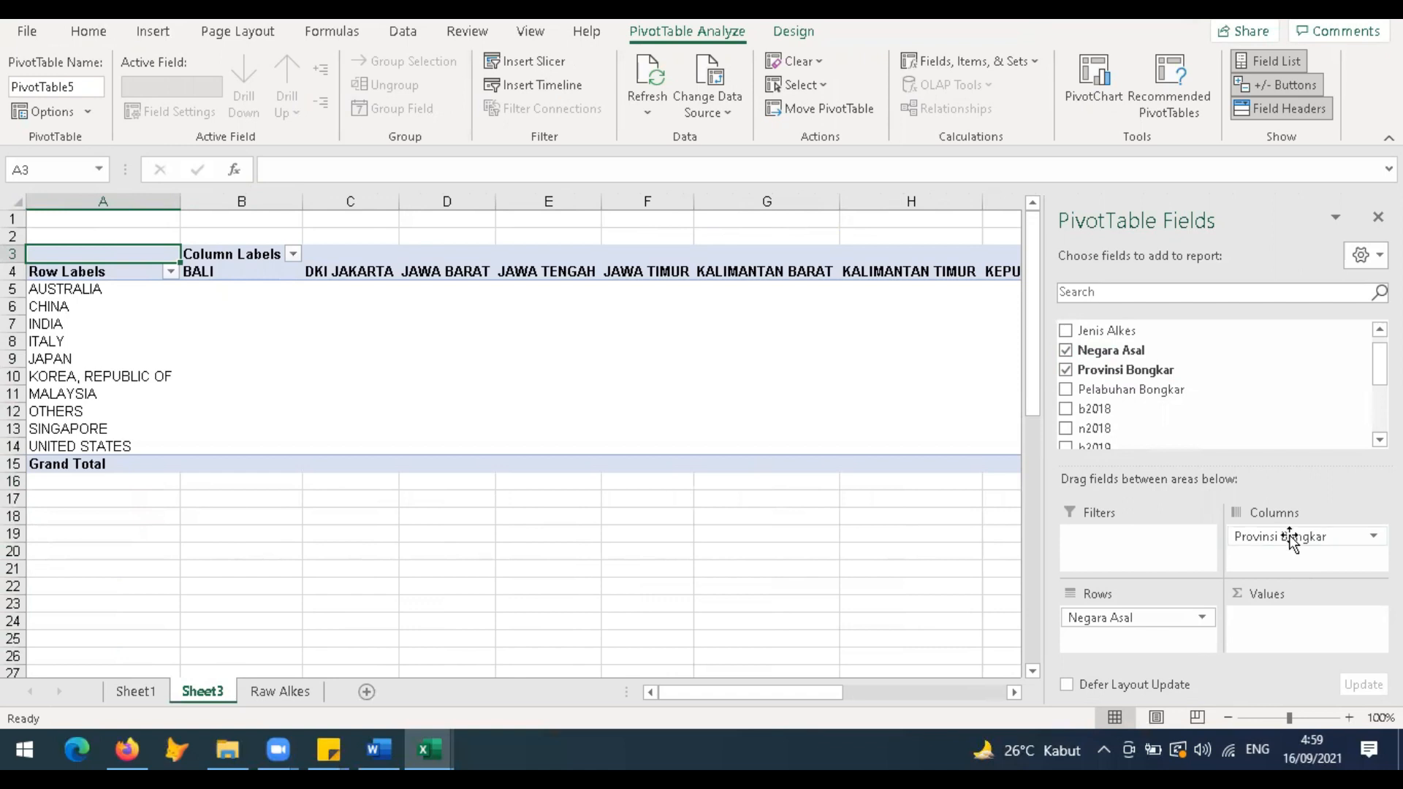
Step: Add Kode Alkes to the PivotTable's values as a count and look across the province columns
scroll(1107, 323, "up", 1)
left_click_drag(1106, 333, 1283, 626)
scroll(708, 518, "right", 6)
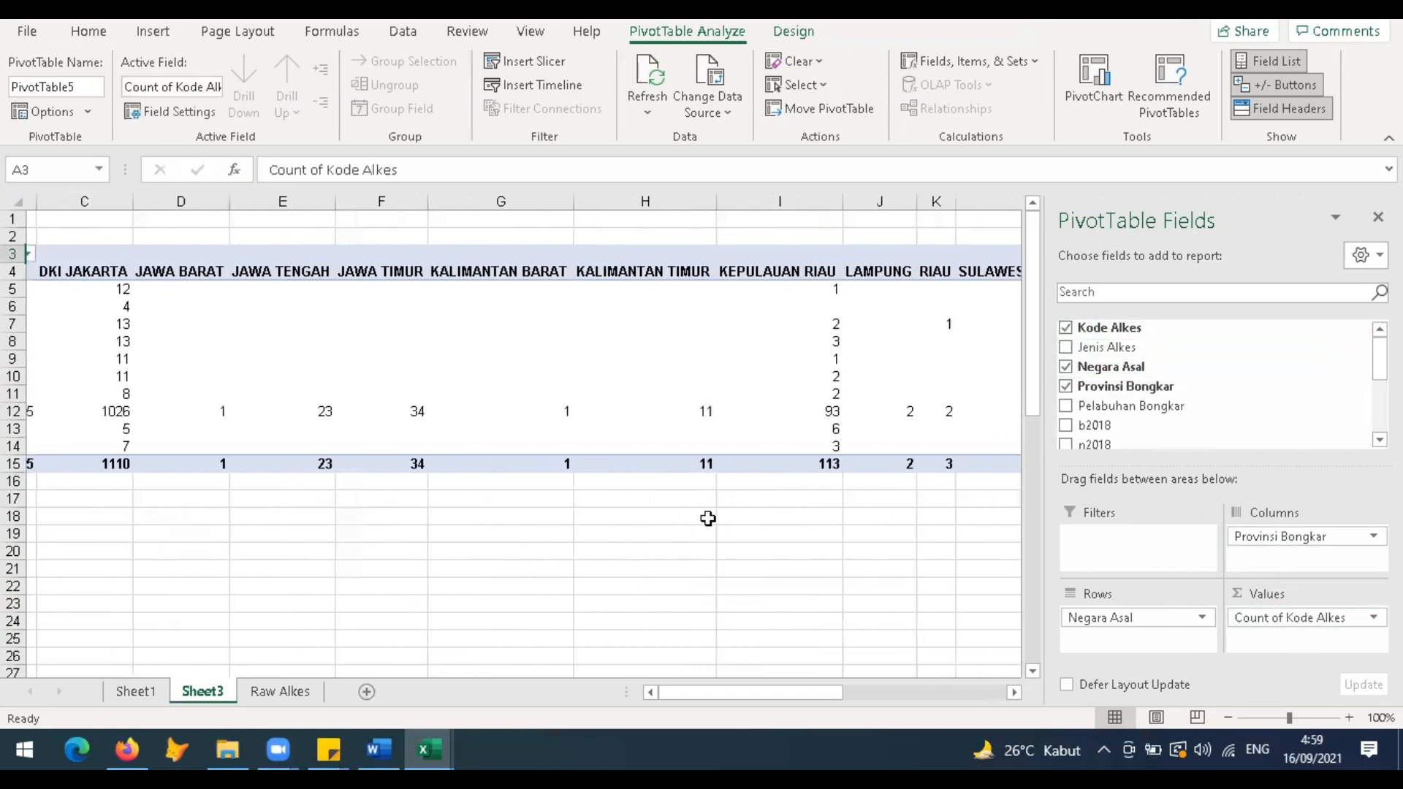
scroll(708, 518, "left", 6)
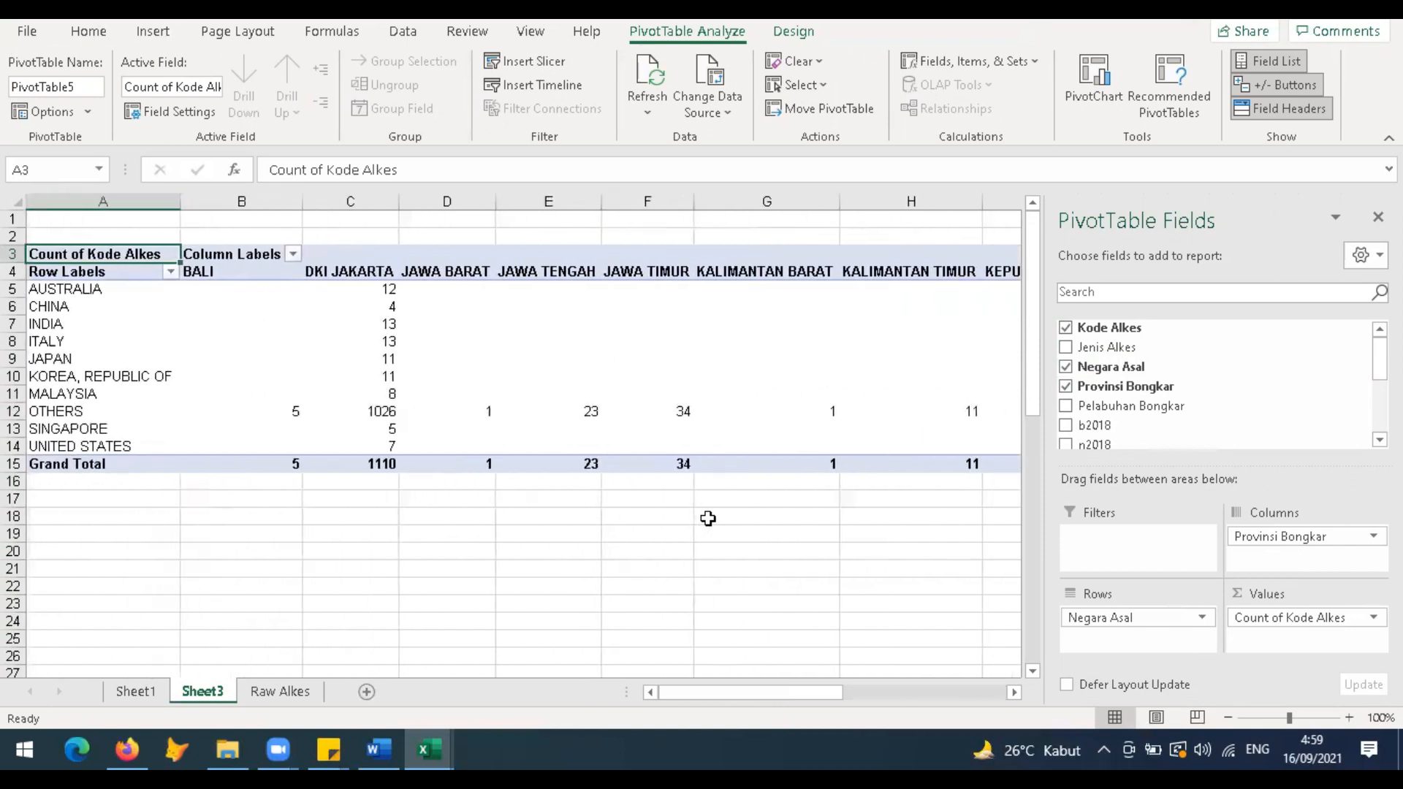
Step: Copy the entire Sheet3 and paste it over itself as values to turn the PivotTable into plain cells
left_click(20, 202)
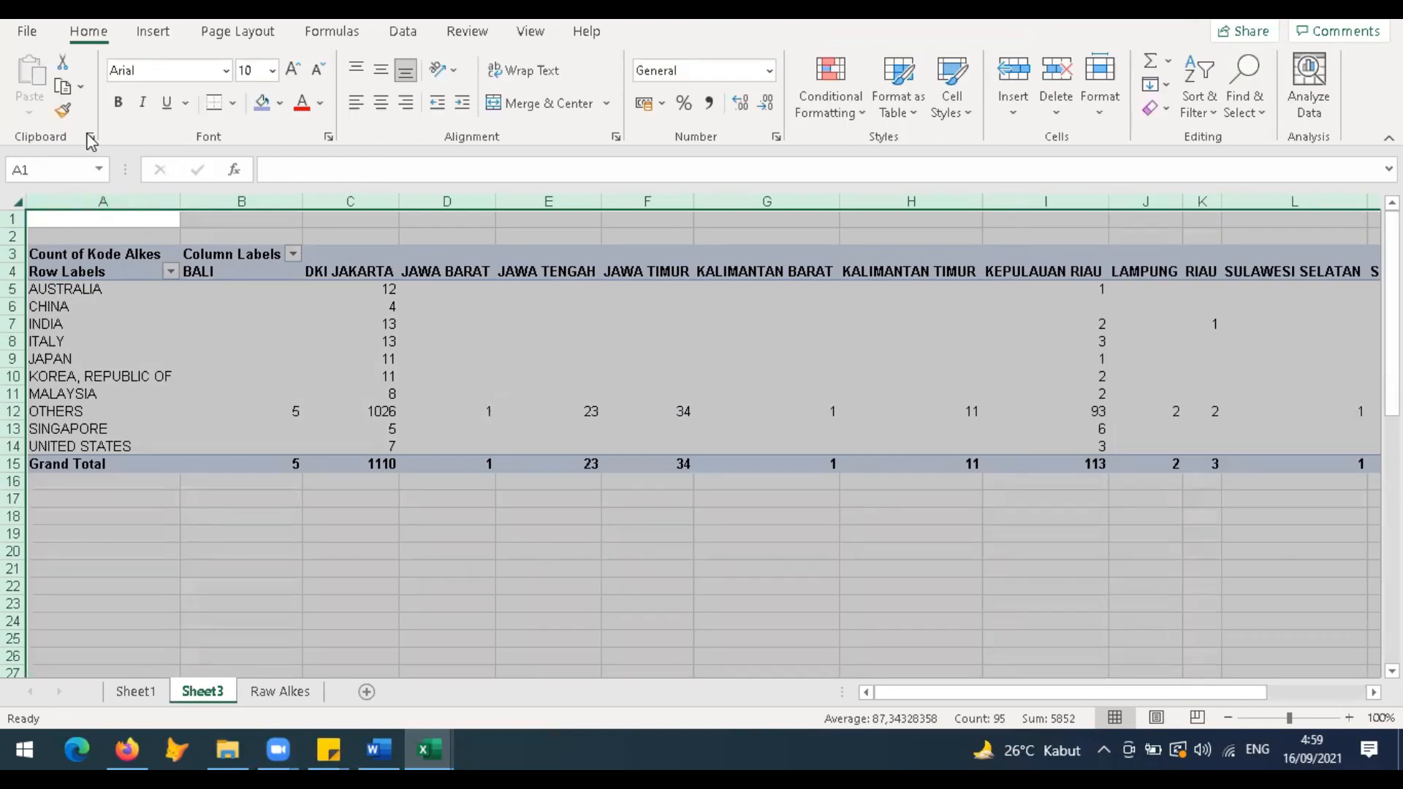
left_click(63, 86)
left_click(29, 112)
left_click(28, 260)
left_click(376, 359)
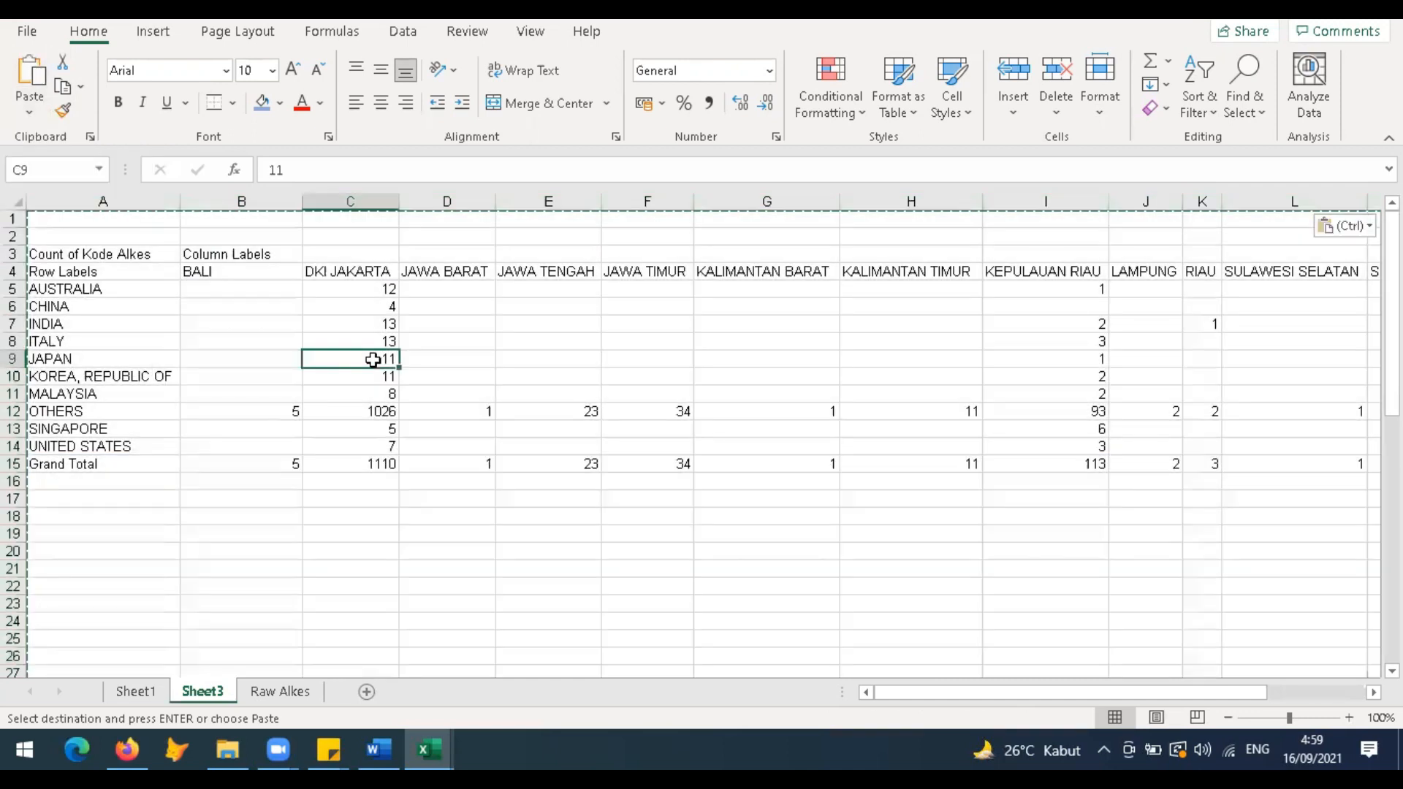
Step: Delete the BALI column from the country-by-province table
left_click(269, 198)
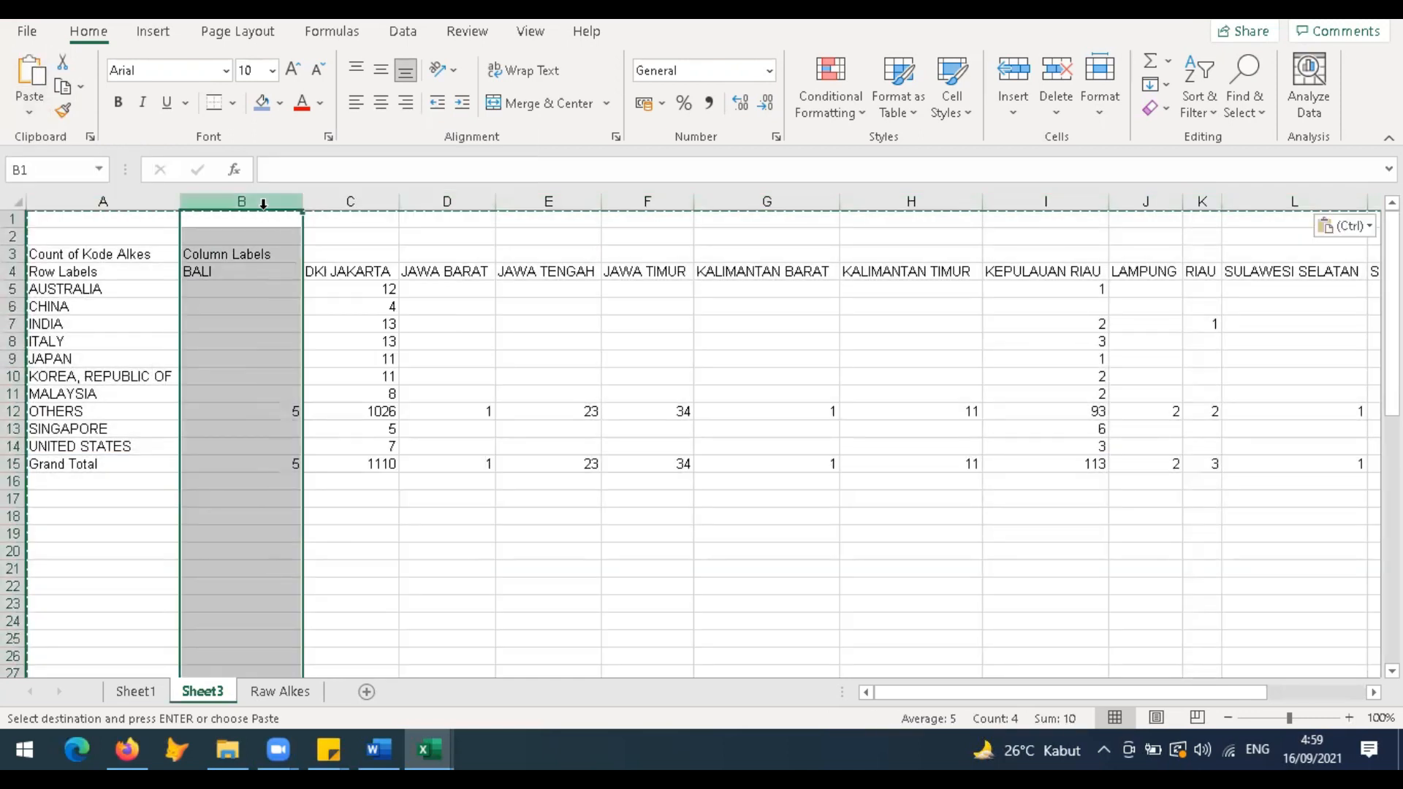
right_click(263, 209)
left_click(322, 408)
Step: Delete the province columns from JAWA BARAT through KALIMANTAN TIMUR
left_click_drag(304, 199, 1038, 241)
key("shift+Left")
key("shift+Left")
key("shift+Left")
key("shift+Left")
key("shift+Left")
key("shift+Left")
key("shift+Left")
key("shift+Left")
key("shift+Left")
key("shift+Right")
key("shift+Right")
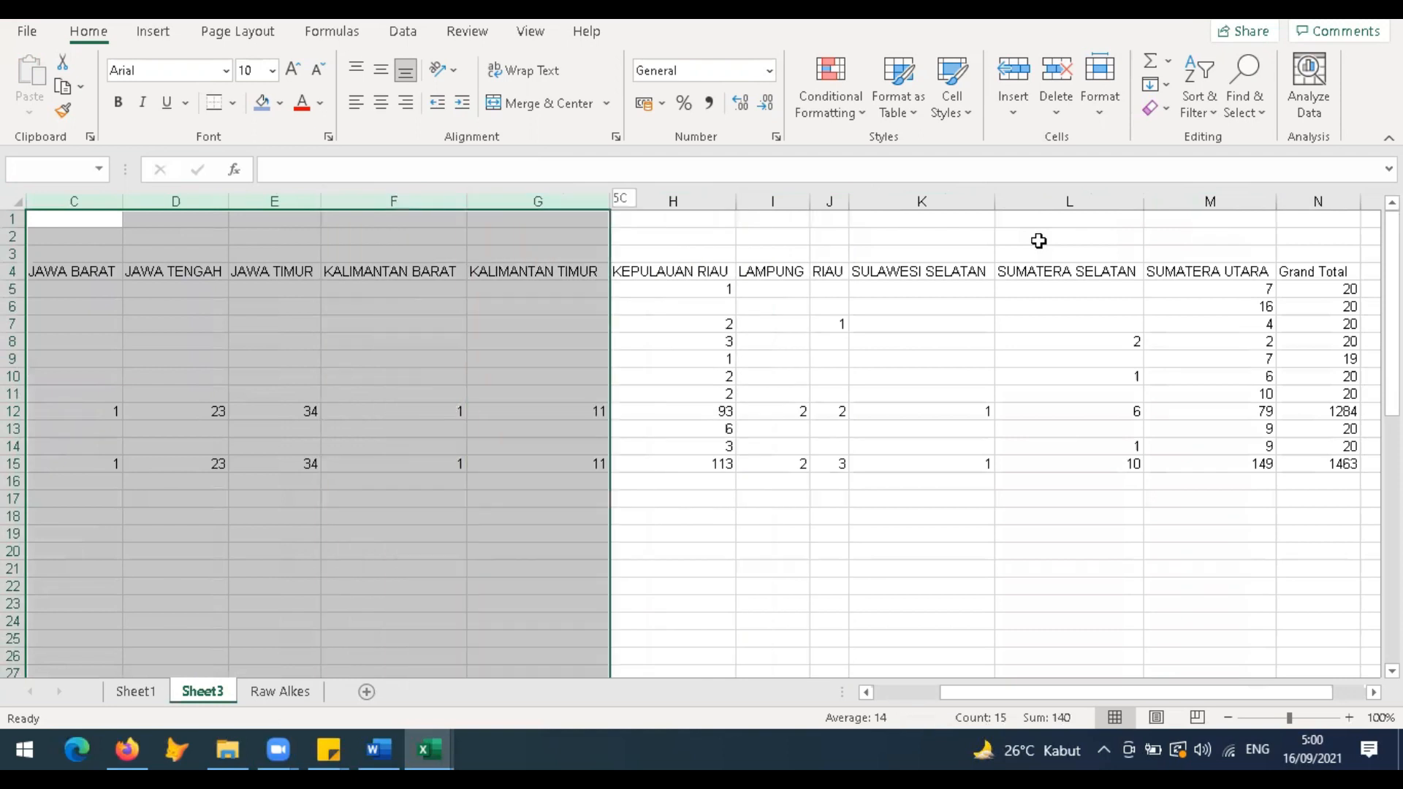
key("shift+F10")
left_click(183, 410)
Step: Delete the province columns from LAMPUNG through SUMATERA SELATAN, keeping KEPULAUAN RIAU and SUMATERA UTARA
left_click_drag(186, 198, 497, 236)
key("shift+F10")
left_click(291, 389)
scroll(291, 389, "left", 2)
left_click(370, 395)
Step: Insert a new column before Grand Total and enter LAINNYA as its header in E4
left_click(577, 201)
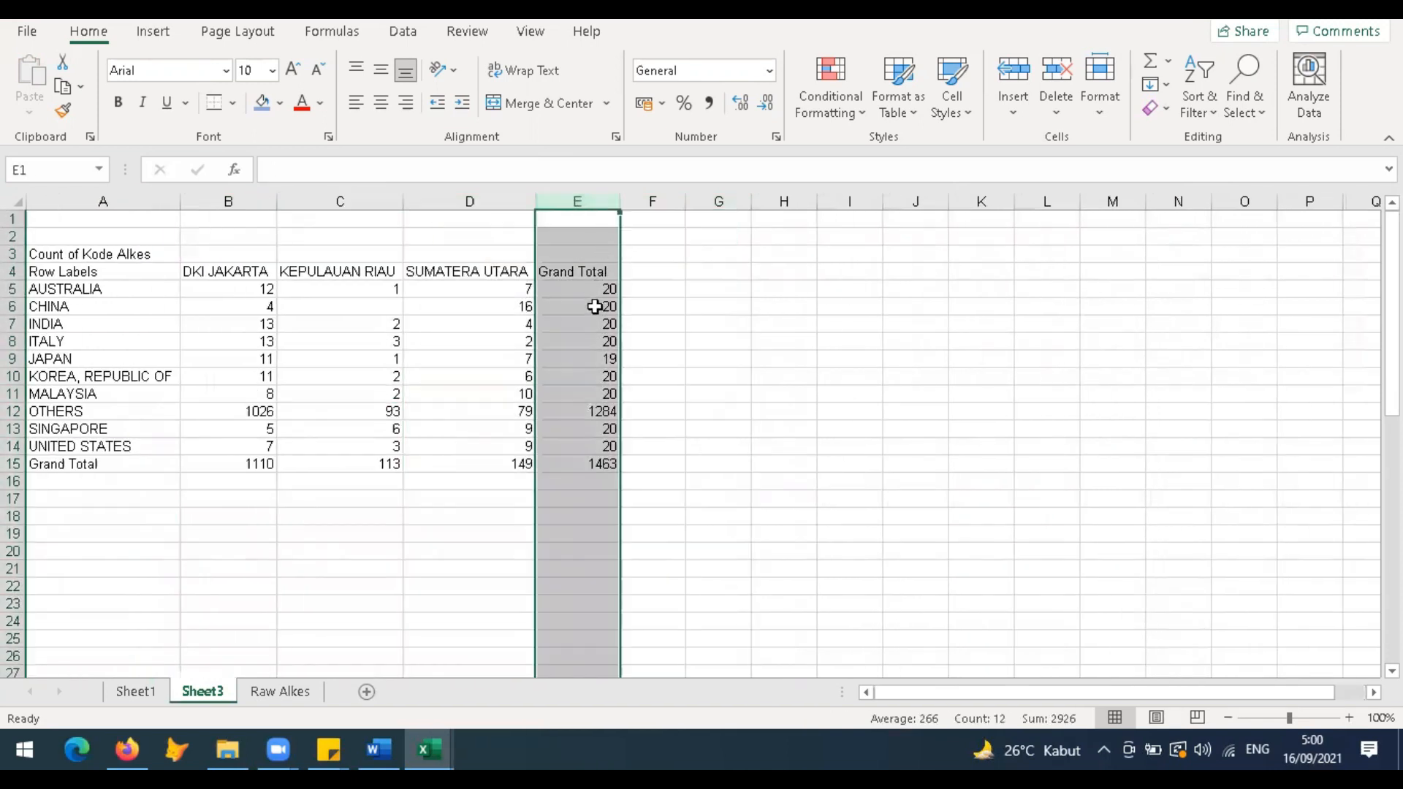
right_click(579, 194)
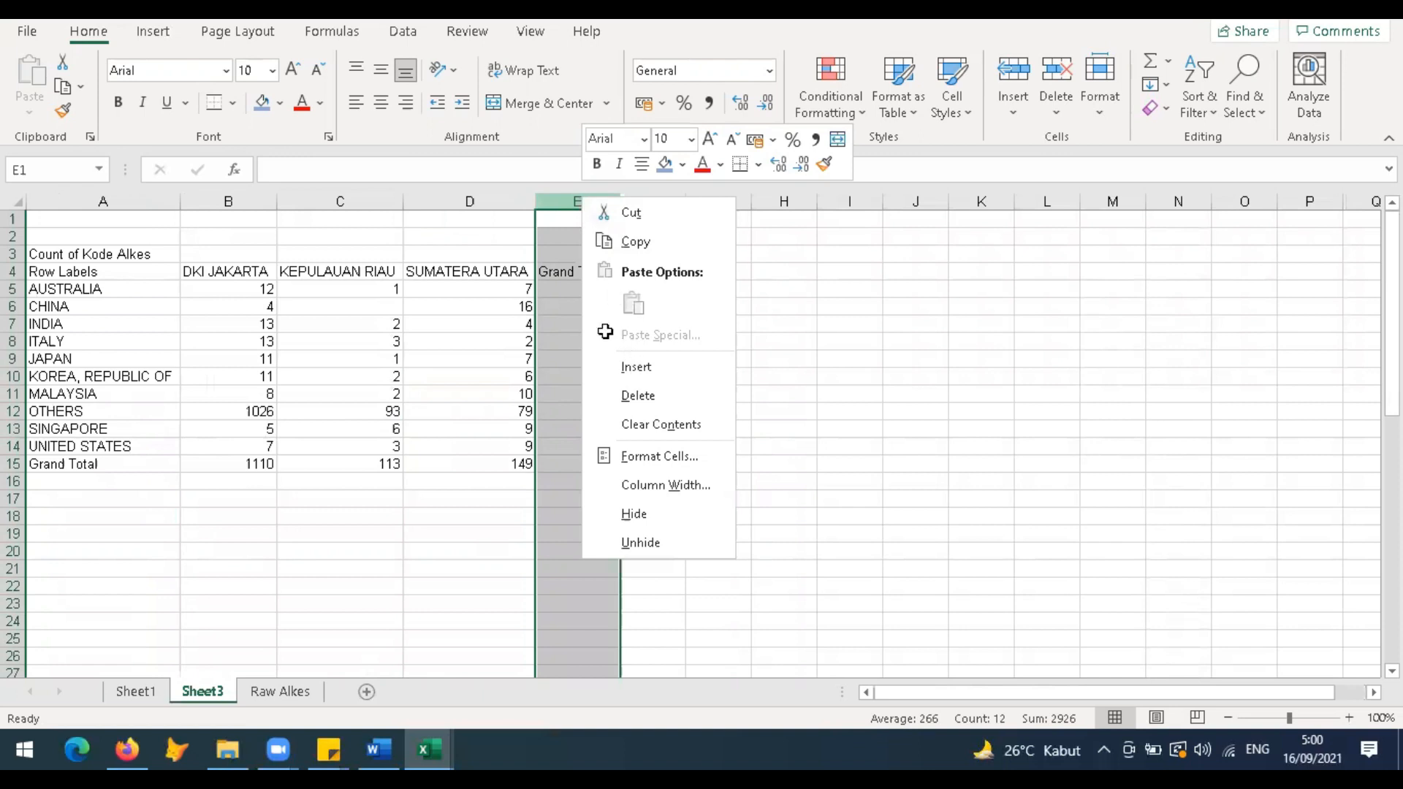
left_click(603, 365)
left_click(590, 273)
type("LAINNYA")
key("Return")
Step: Calculate LAINNYA in E5 as Grand Total minus the sum of B5:D5, and fill the formula down to E15
type("=")
key("Right")
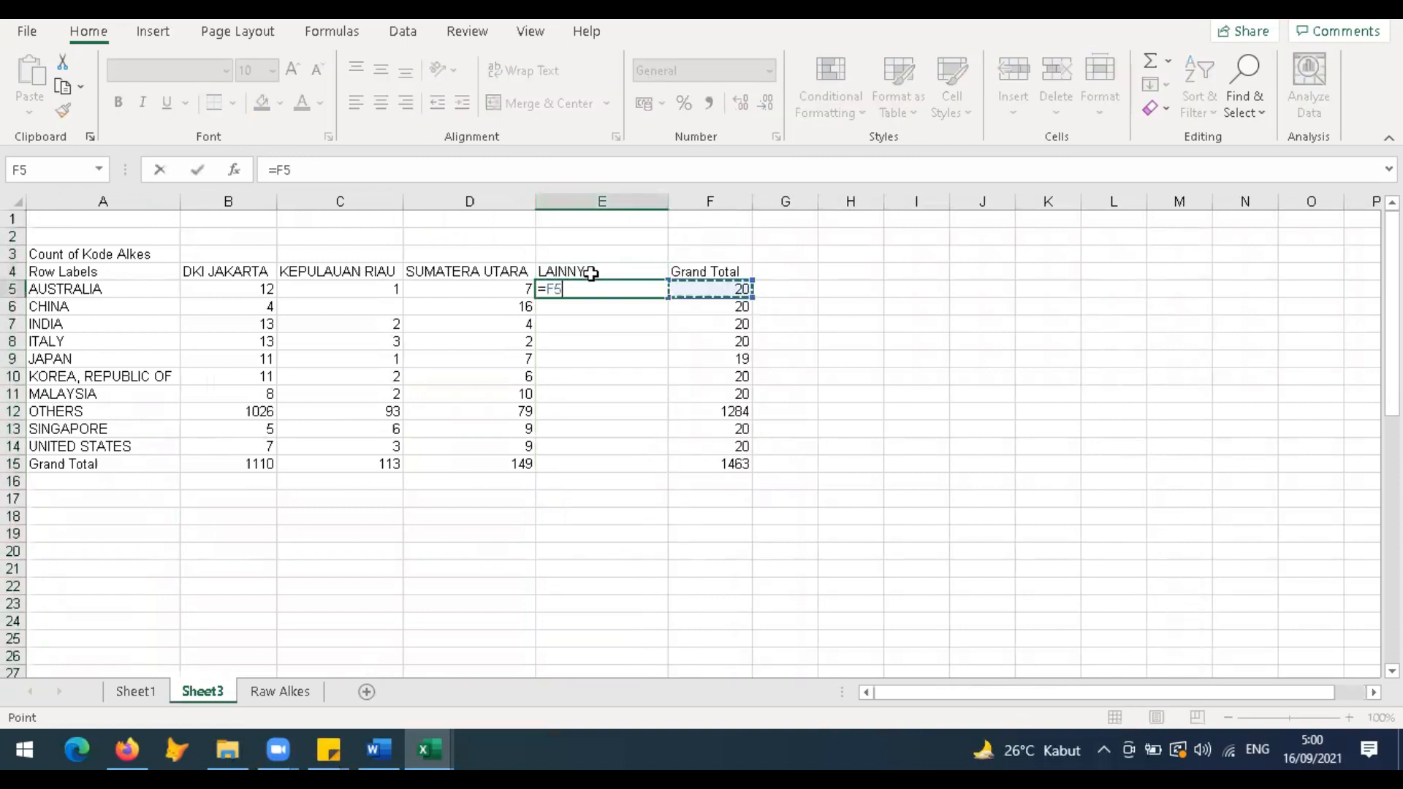
type("-SUM(")
key("Left")
key("shift+Left")
key("shift+Left")
key("ctrl+Return")
left_click_drag(670, 298, 661, 472)
left_click(555, 550)
Step: Examine how the counts relate each country of origin, including OTHERS, to the province headers
left_click(323, 424)
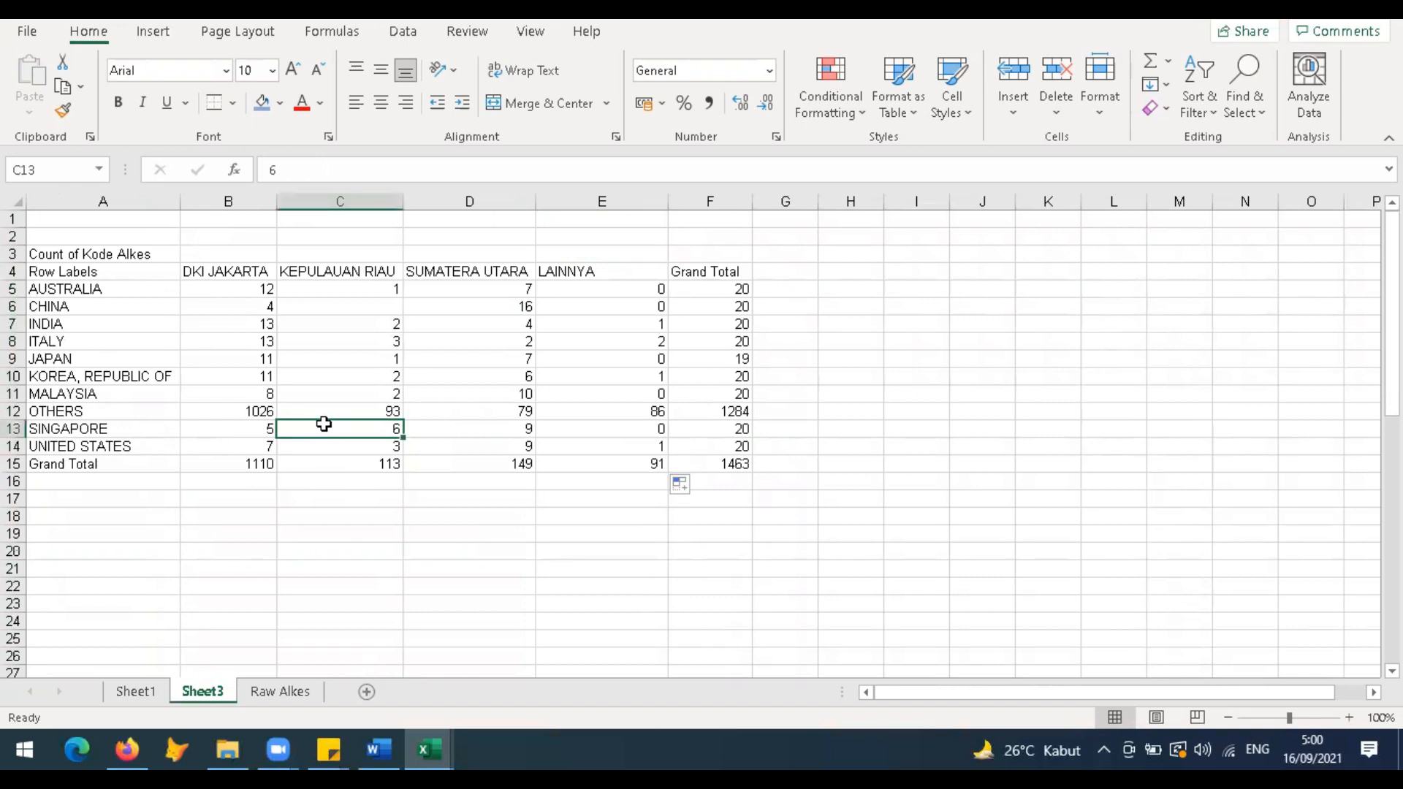
left_click(261, 306)
left_click(256, 290)
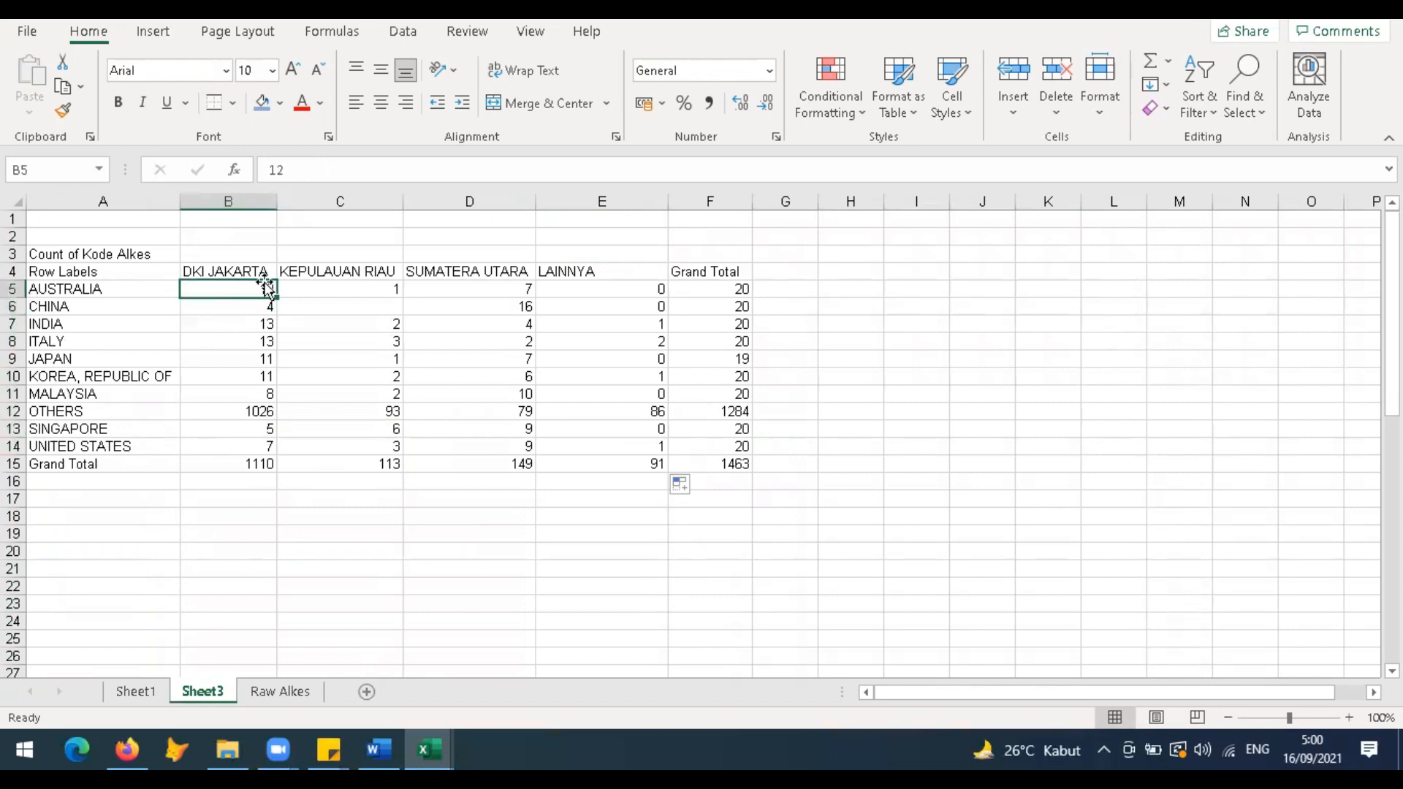
left_click(135, 284)
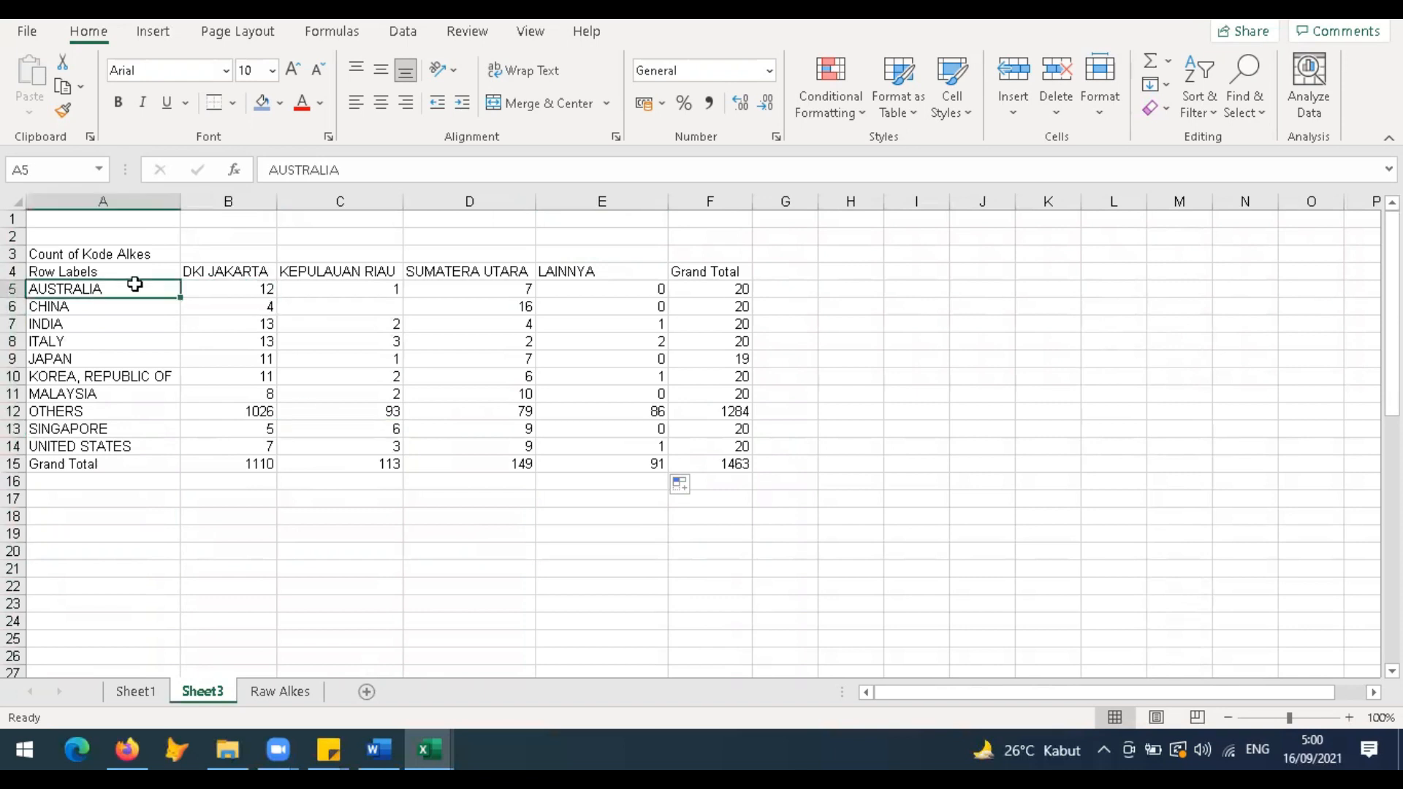
left_click(226, 268)
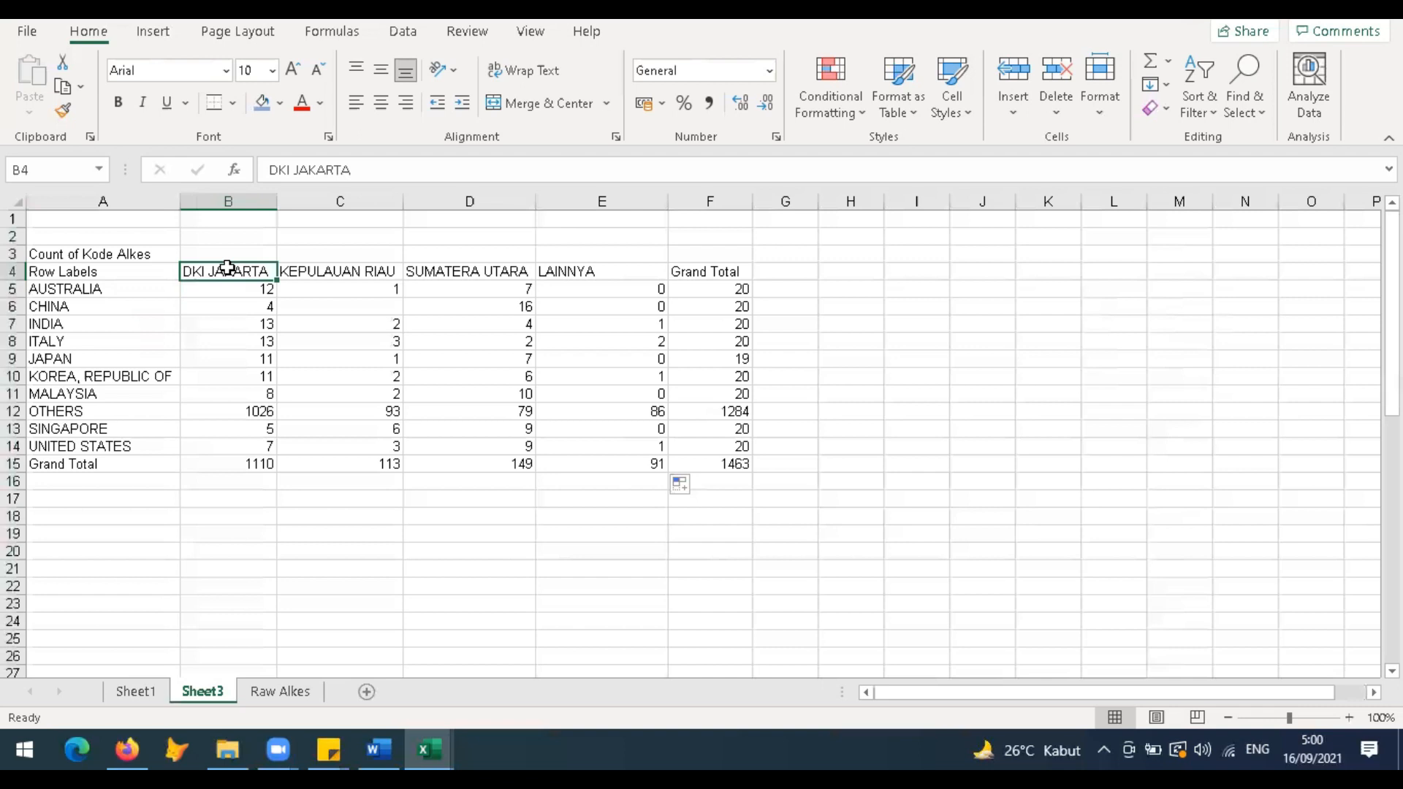
left_click(259, 427)
left_click(256, 411)
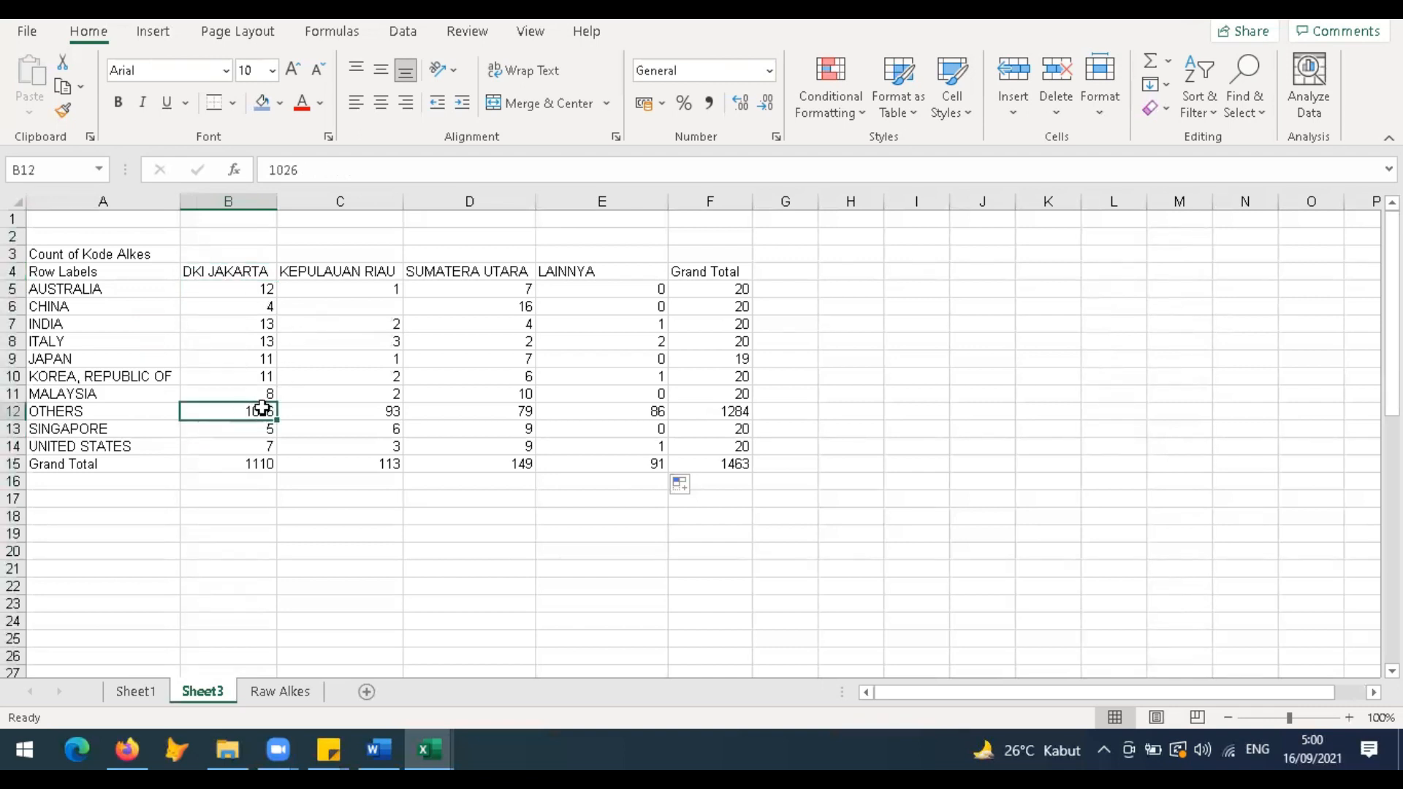
left_click(89, 412)
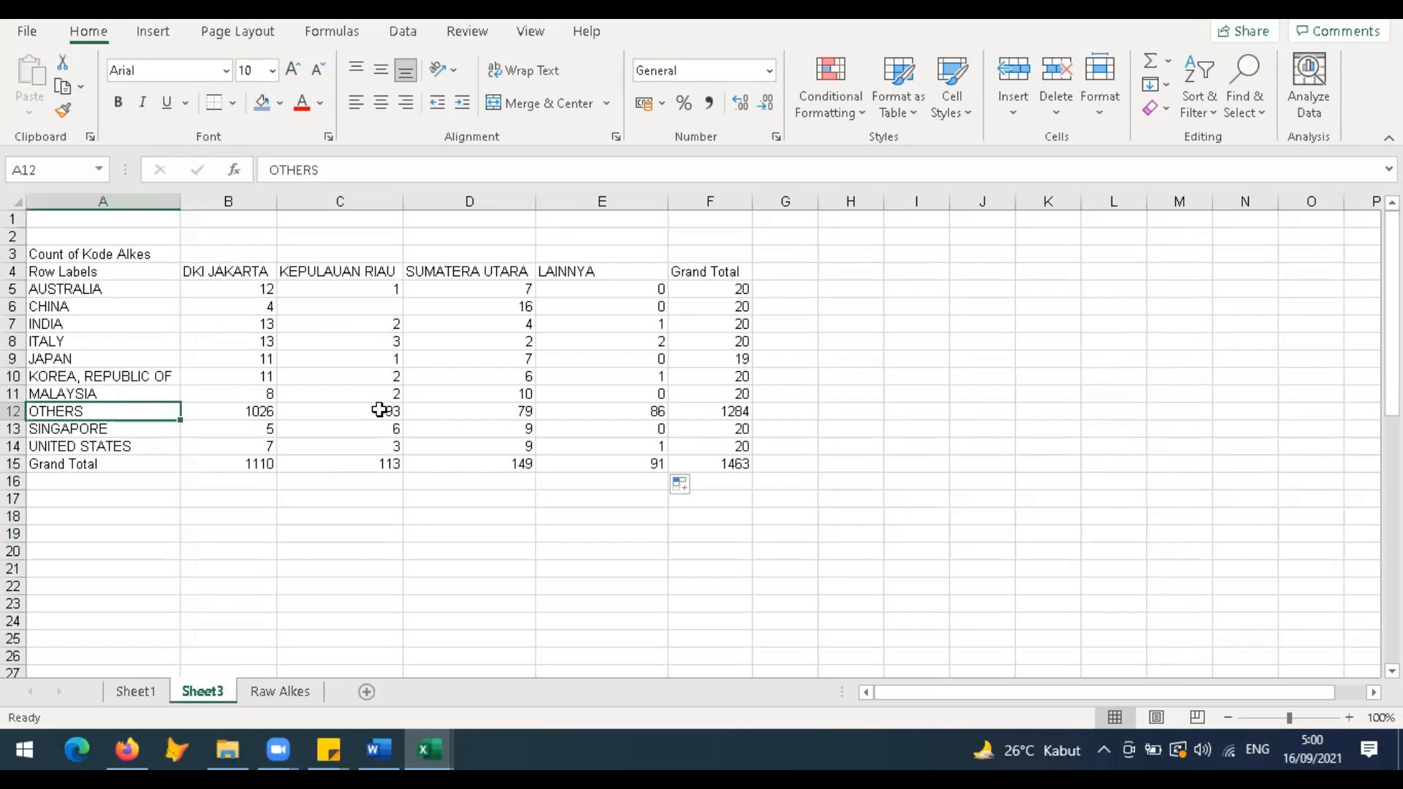
left_click(265, 268)
left_click(445, 442)
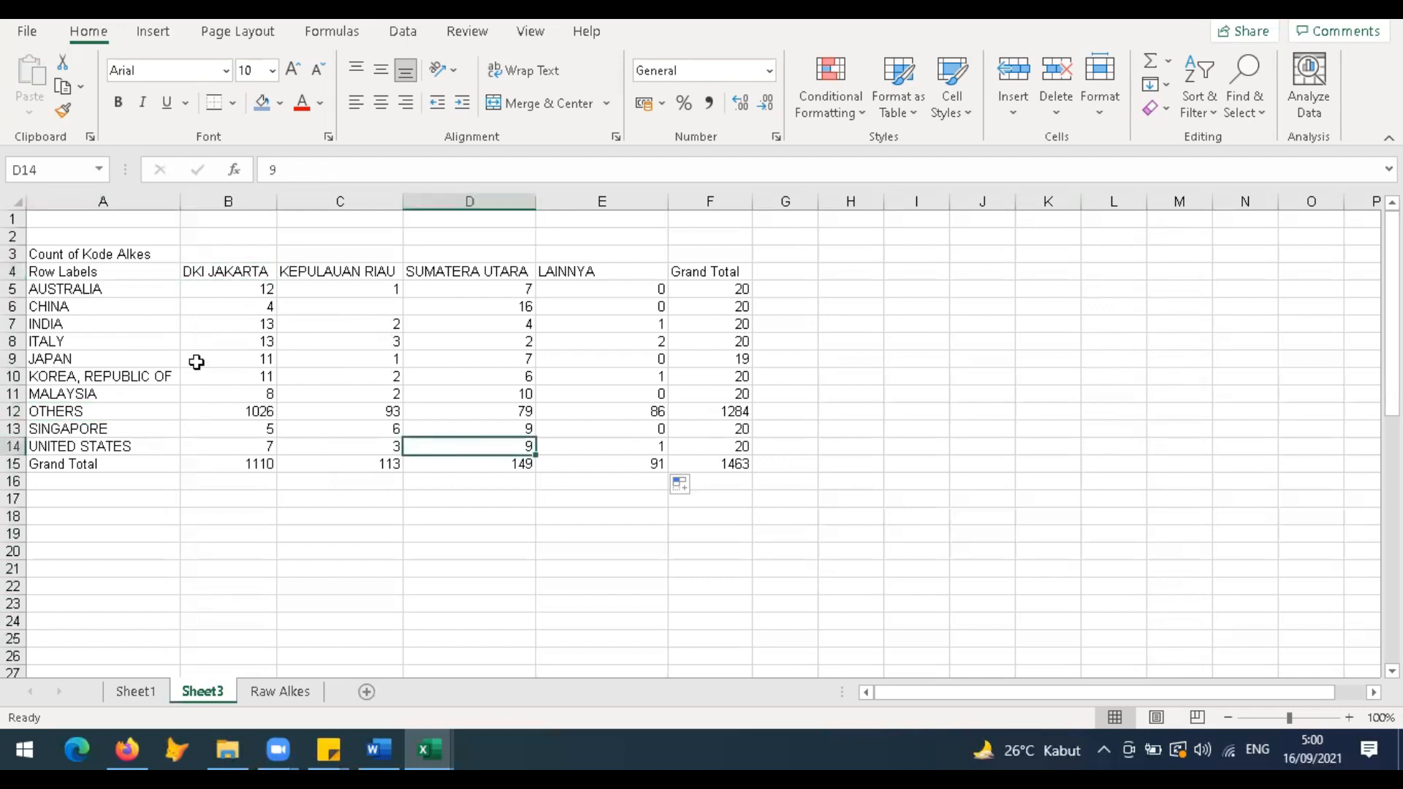
left_click(165, 287)
Step: Rename the Grand Total labels in F4 and A15 to Total
left_click_drag(223, 255, 657, 254)
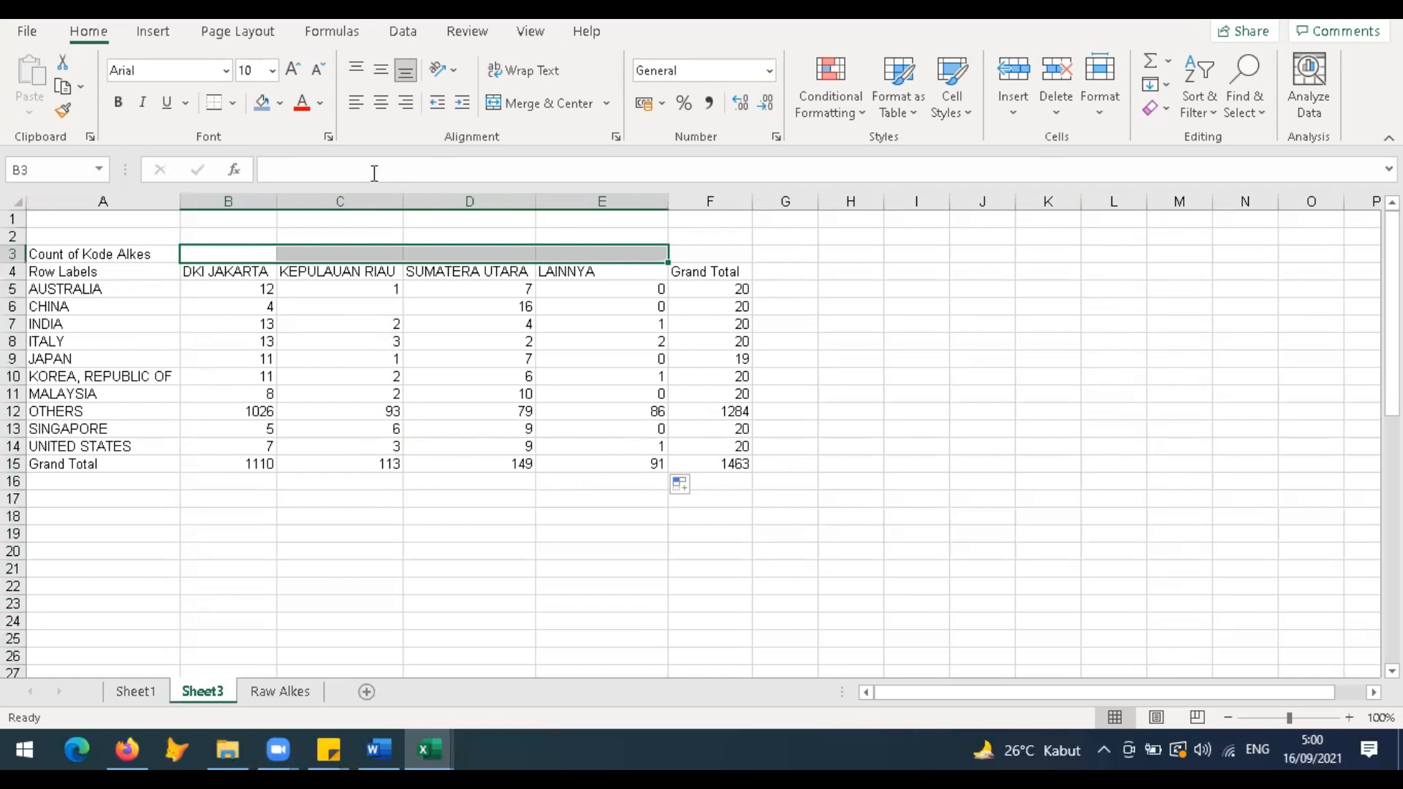
left_click(712, 274)
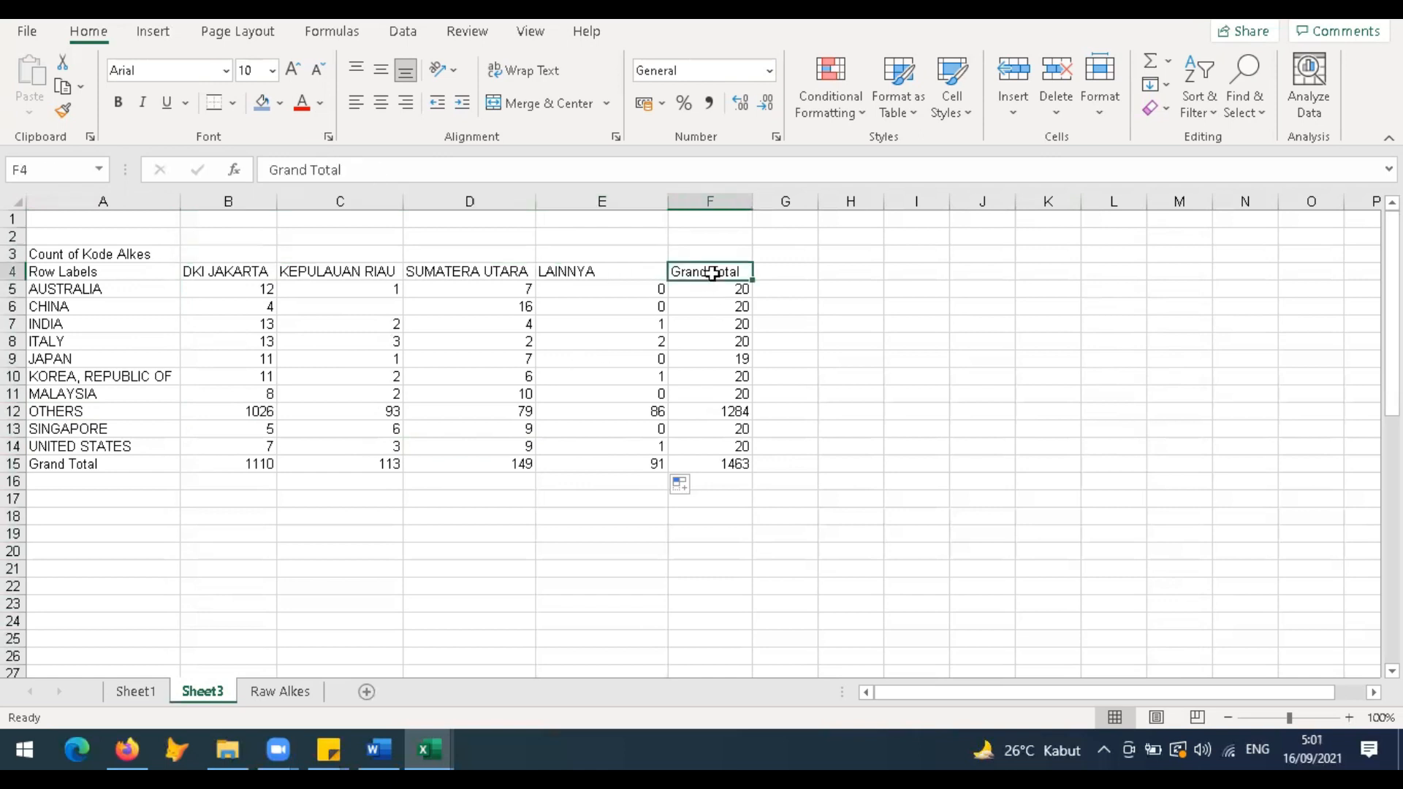
type("Total")
left_click(166, 466)
type("Total")
Step: Make the Total row A15:F15 and the Total column F4:F15 bold
left_click(158, 465)
key("ctrl+shift+Right")
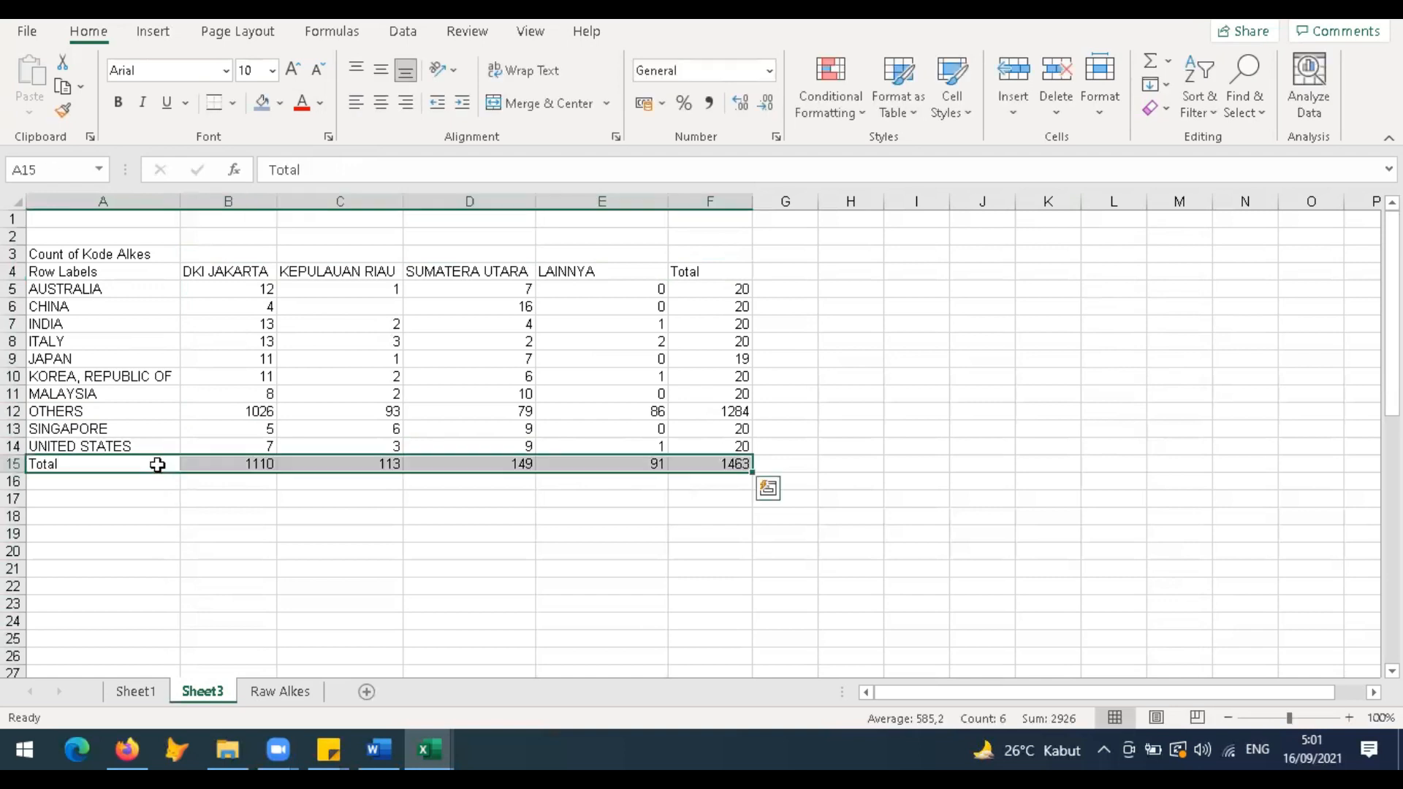
left_click(117, 102)
left_click_drag(701, 268, 711, 468)
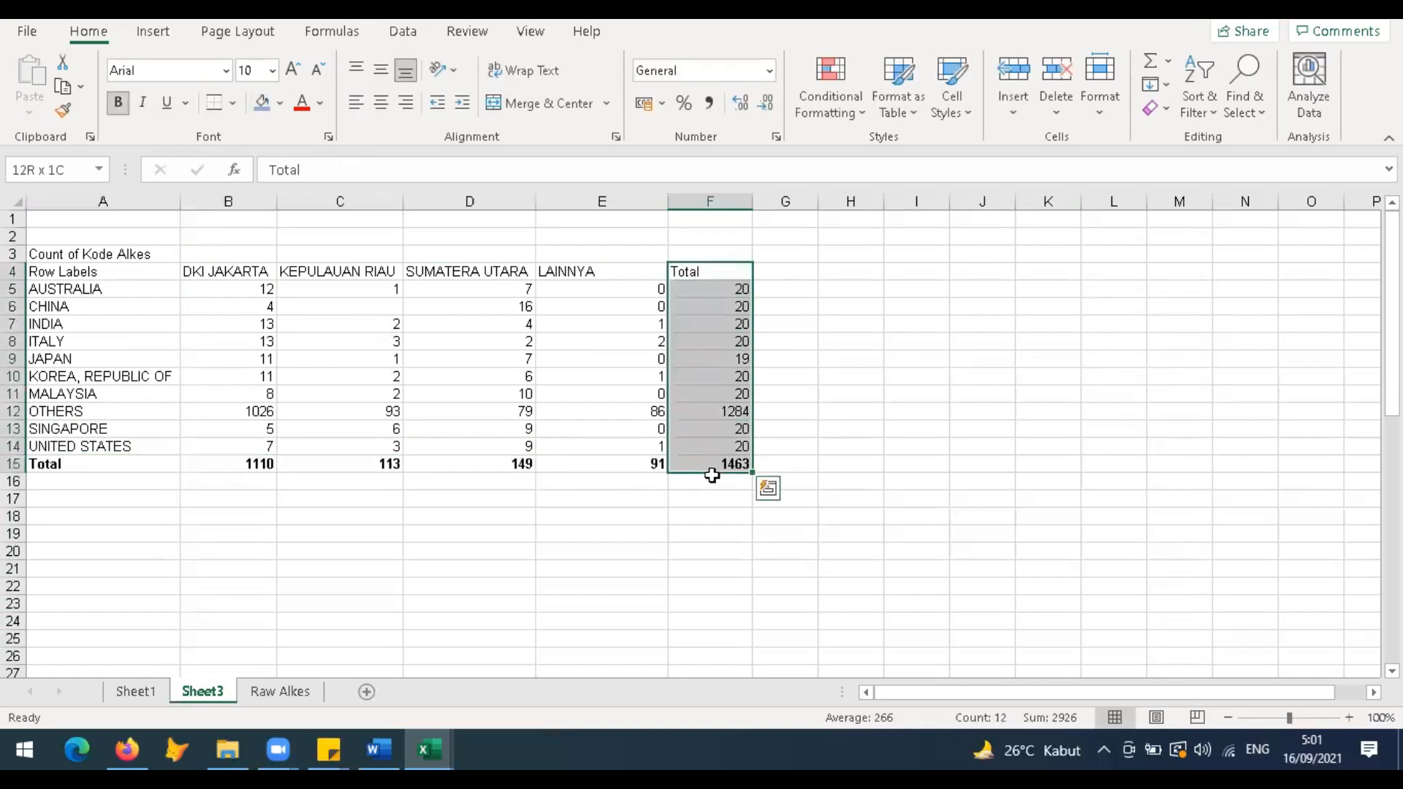
left_click(117, 102)
left_click(329, 459)
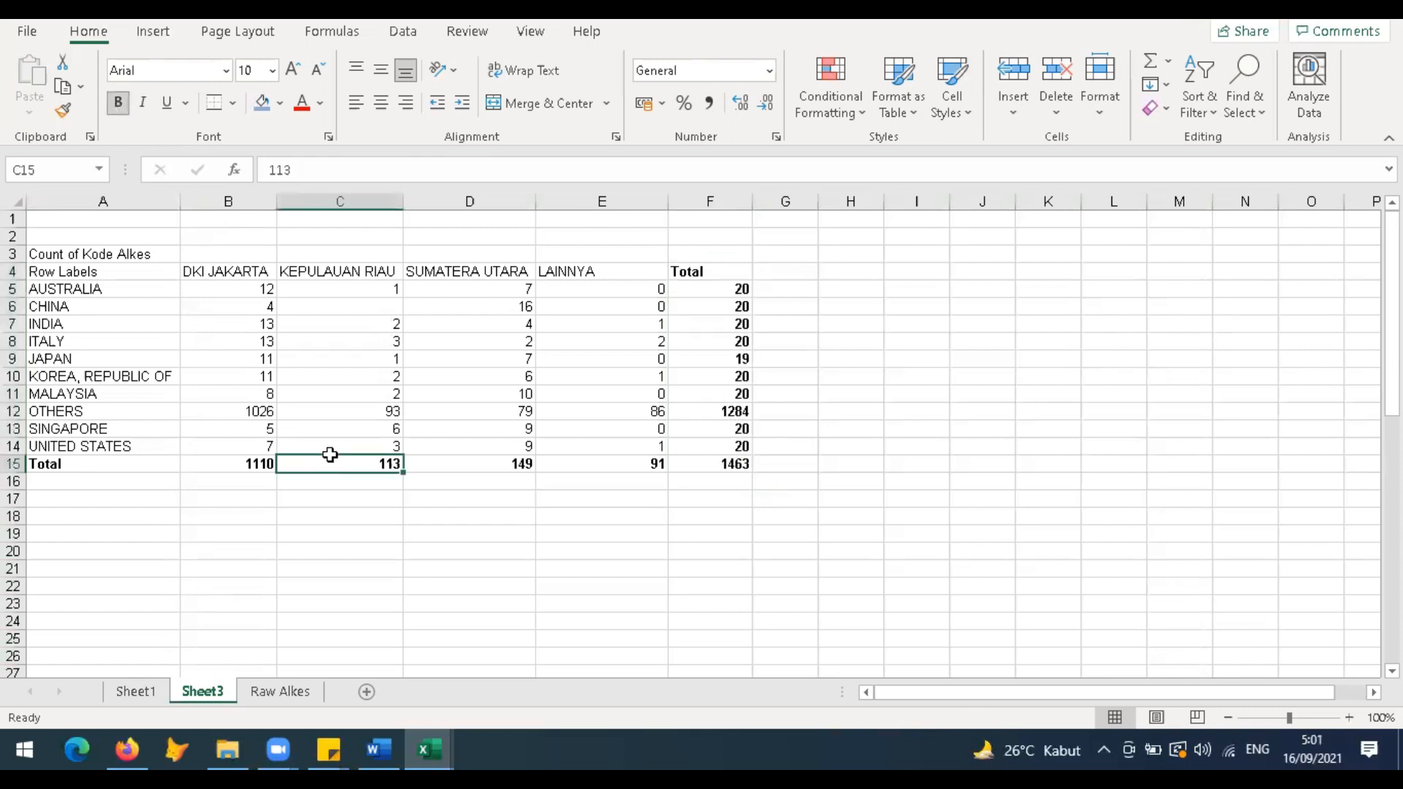
Step: Replace the Row Labels header in A4 with Negara Asal and clear the Count of Kode Alkes label from A3
left_click(141, 270)
type("Negara Asal")
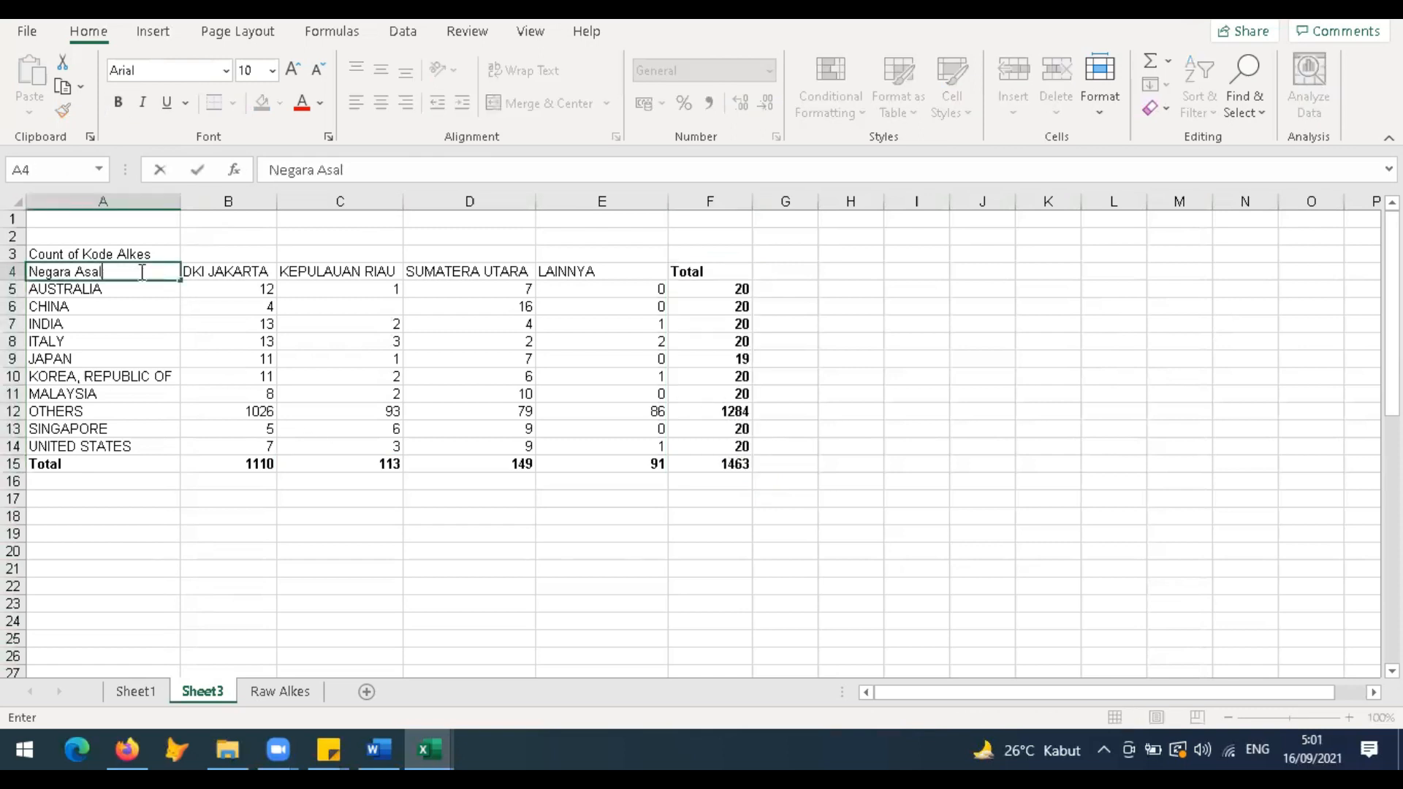
key("Return")
key("Up")
key("Up")
key("Right")
key("Left")
key("Delete")
Step: Enter Provinsi in B3 as the heading above the province columns
key("Down")
key("Up")
key("Right")
key("shift+Right")
key("shift+Right")
key("shift+Right")
type("Pro")
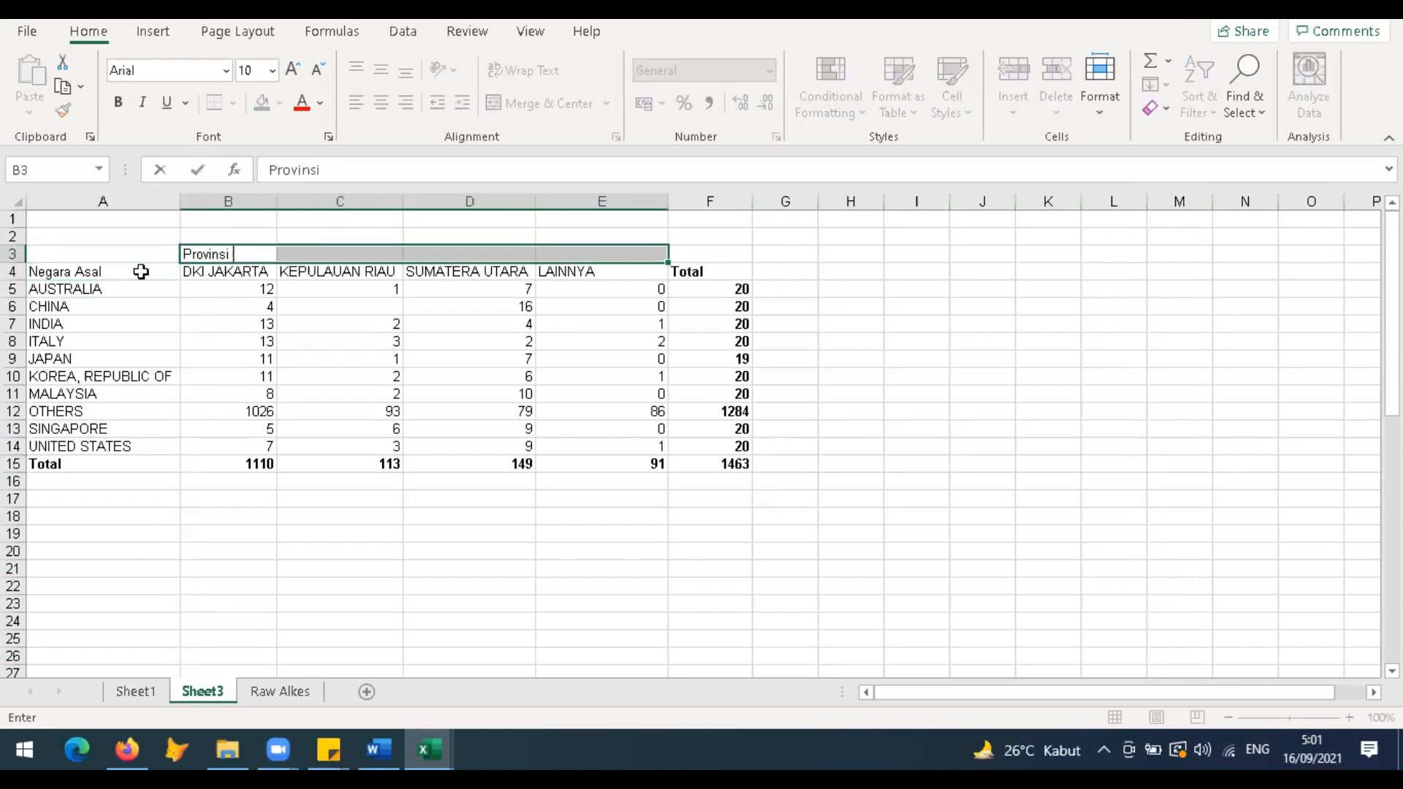
key("Return")
Step: Merge and center the Provinsi heading across B3:E3
key("Left")
key("Right")
key("Left")
key("shift+Right")
key("shift+Right")
key("shift+Right")
key("shift+Right")
key("shift+Left")
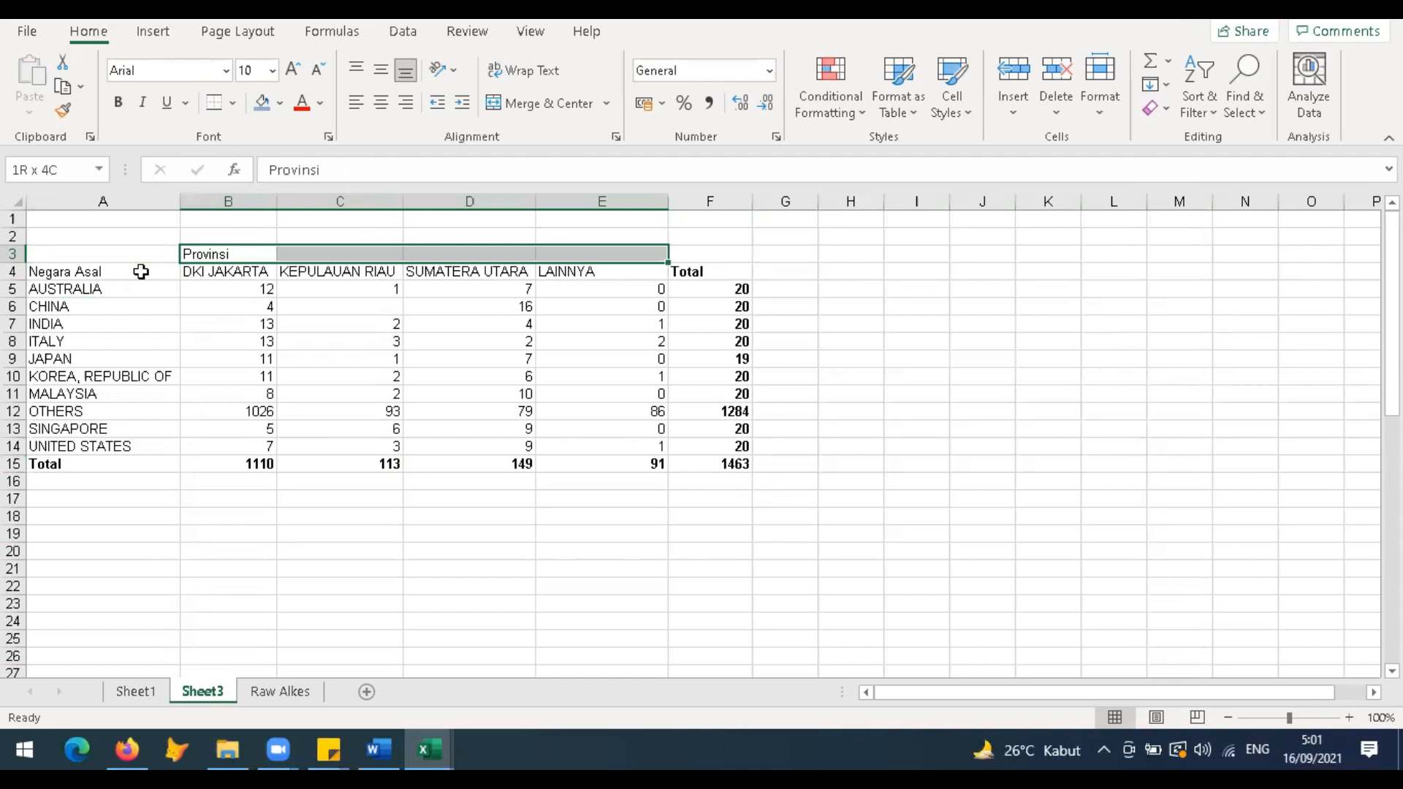
left_click(541, 102)
Step: Merge and center the Negara Asal header over A3:A4 and the Total header over F3:F4
left_click_drag(162, 255, 161, 272)
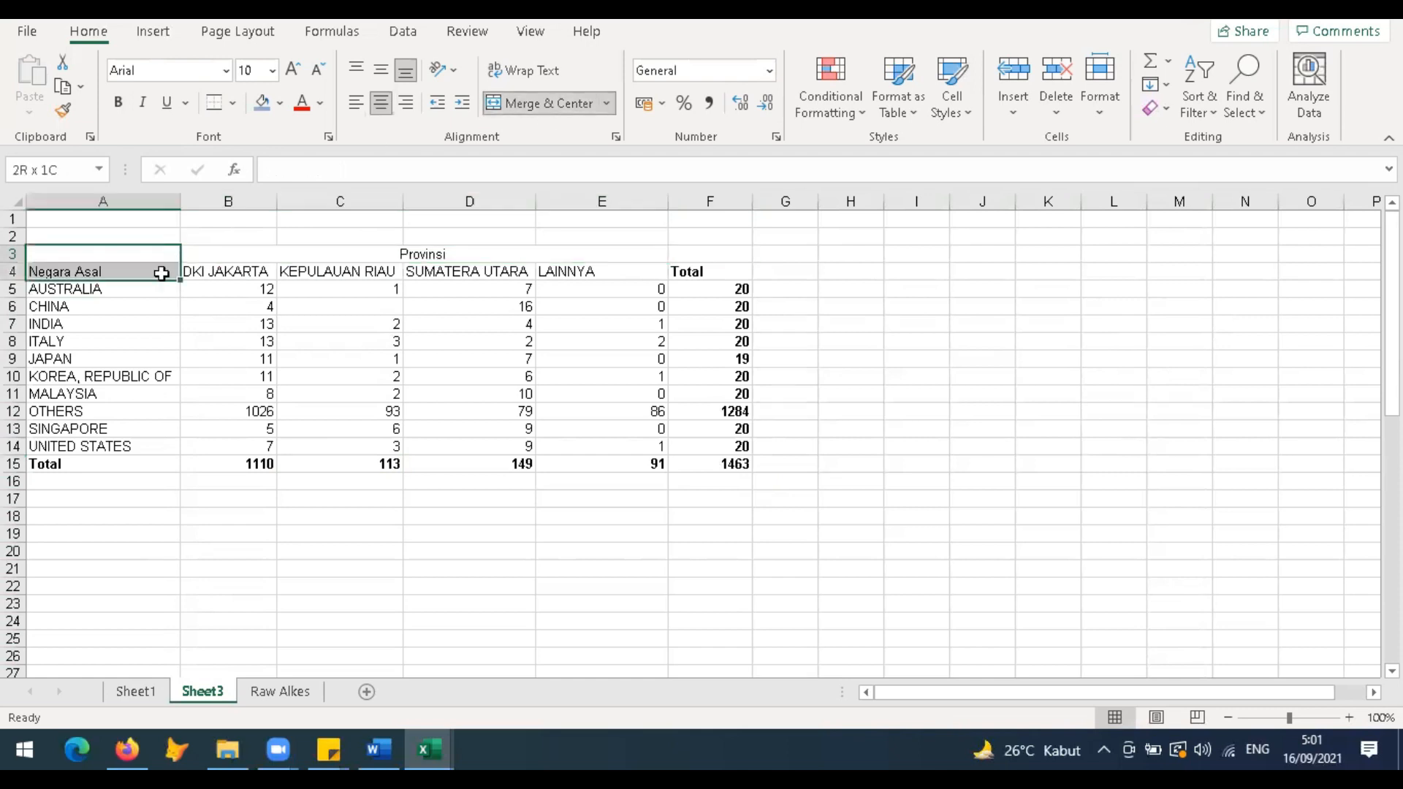
left_click(544, 102)
left_click(468, 324)
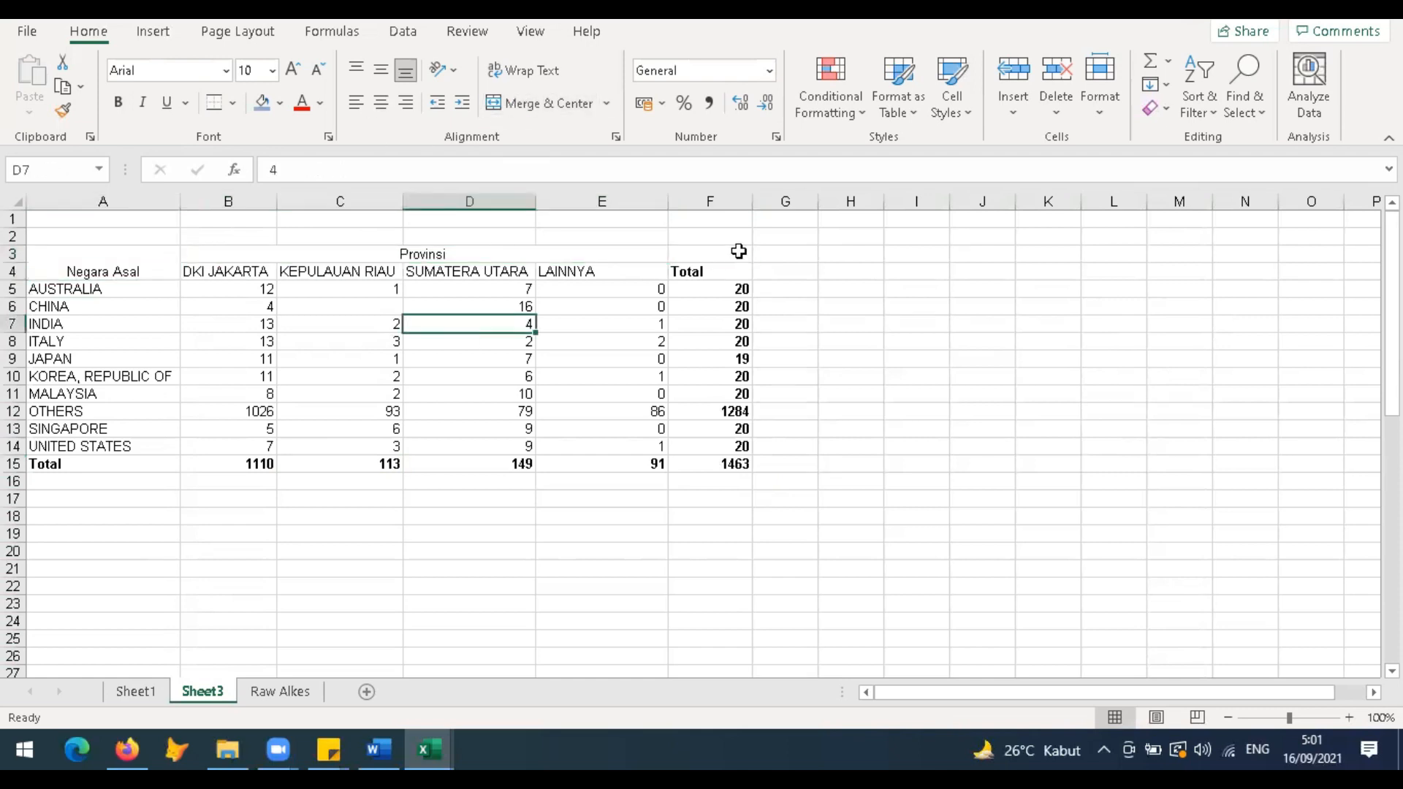
left_click_drag(738, 251, 738, 272)
left_click(544, 103)
left_click(137, 471)
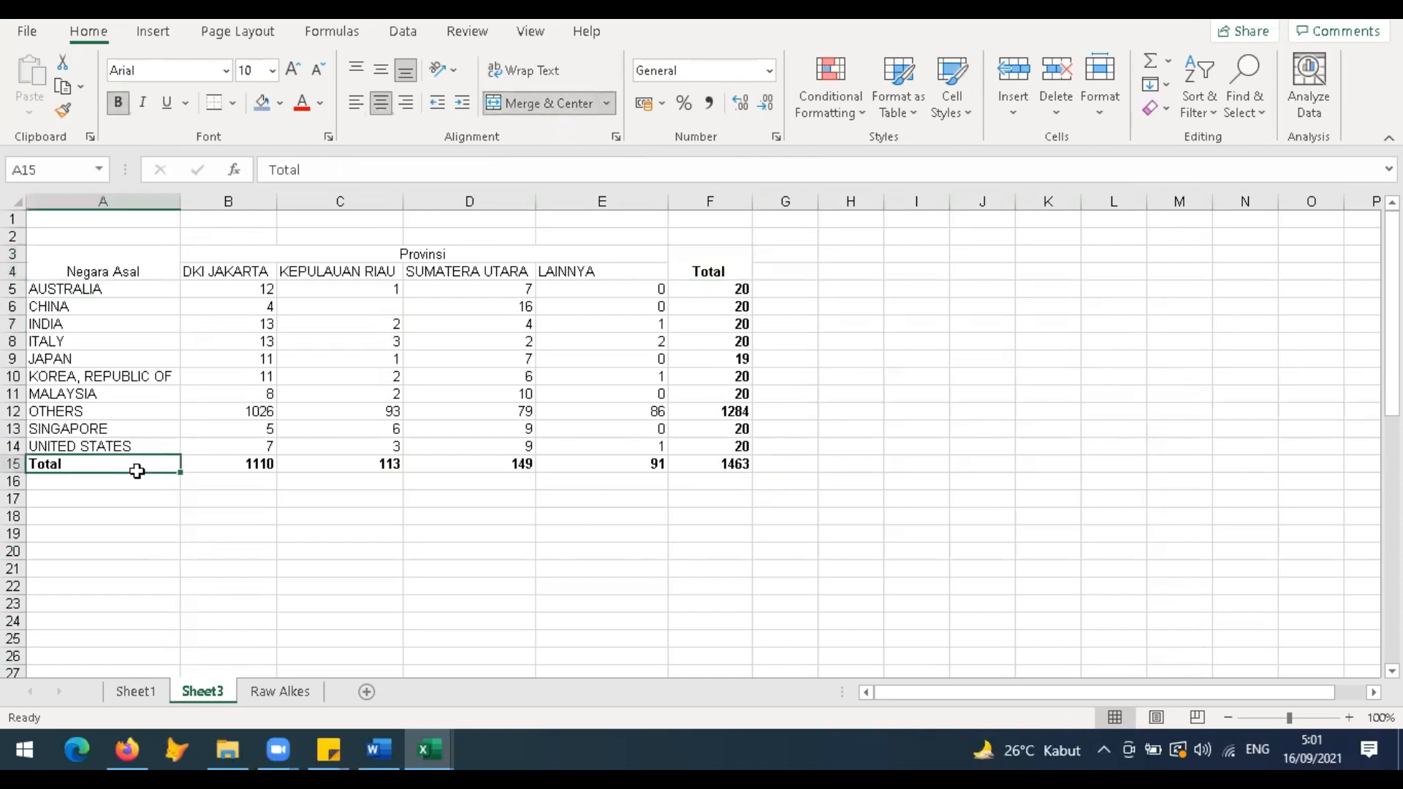
Step: Increase the height of rows 3 to 15 and style header A3:F4 with a blue fill, top and bottom borders, and text centered both ways
left_click_drag(14, 256, 30, 480)
left_click(297, 442)
left_click_drag(132, 285, 675, 281)
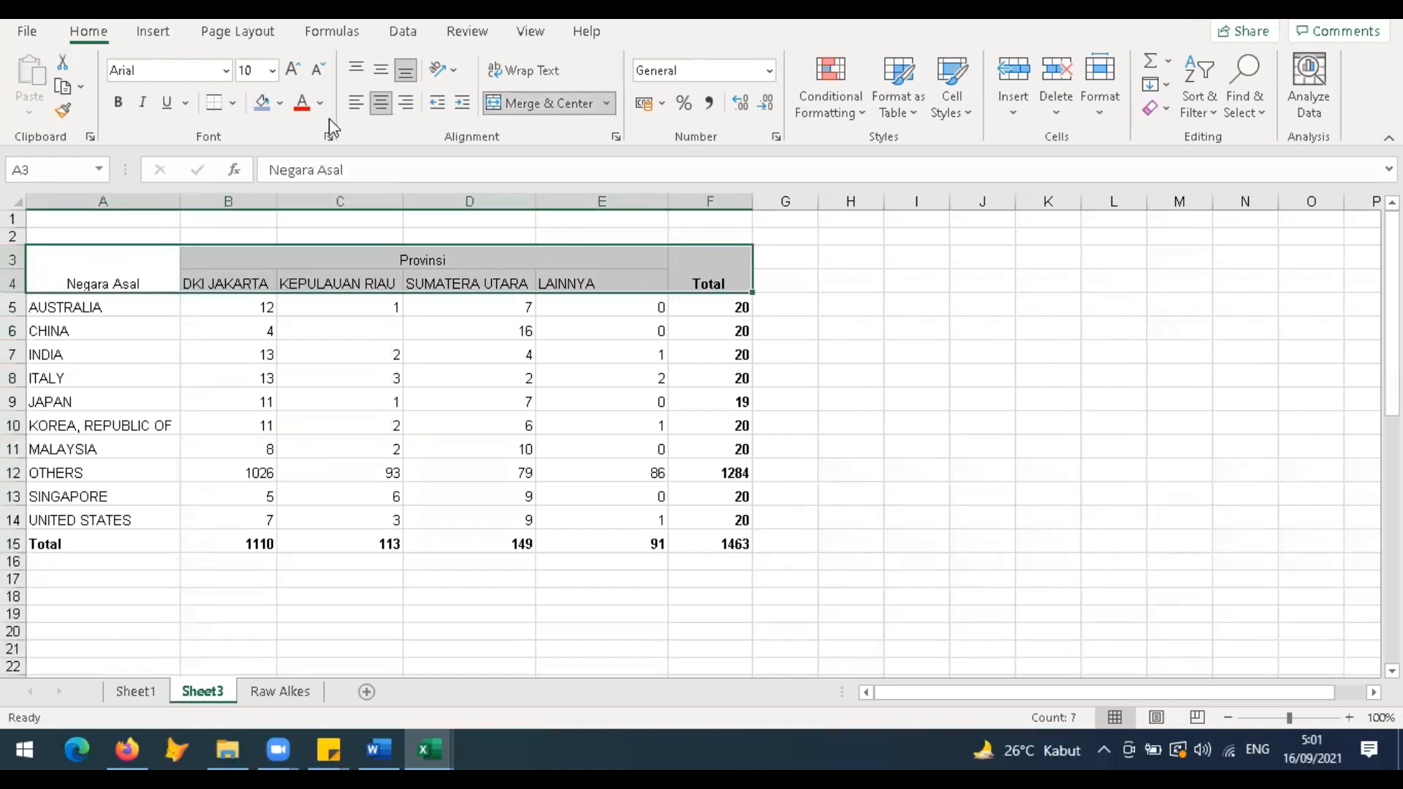
left_click(263, 107)
left_click(374, 77)
left_click(385, 102)
left_click(385, 102)
left_click(106, 357)
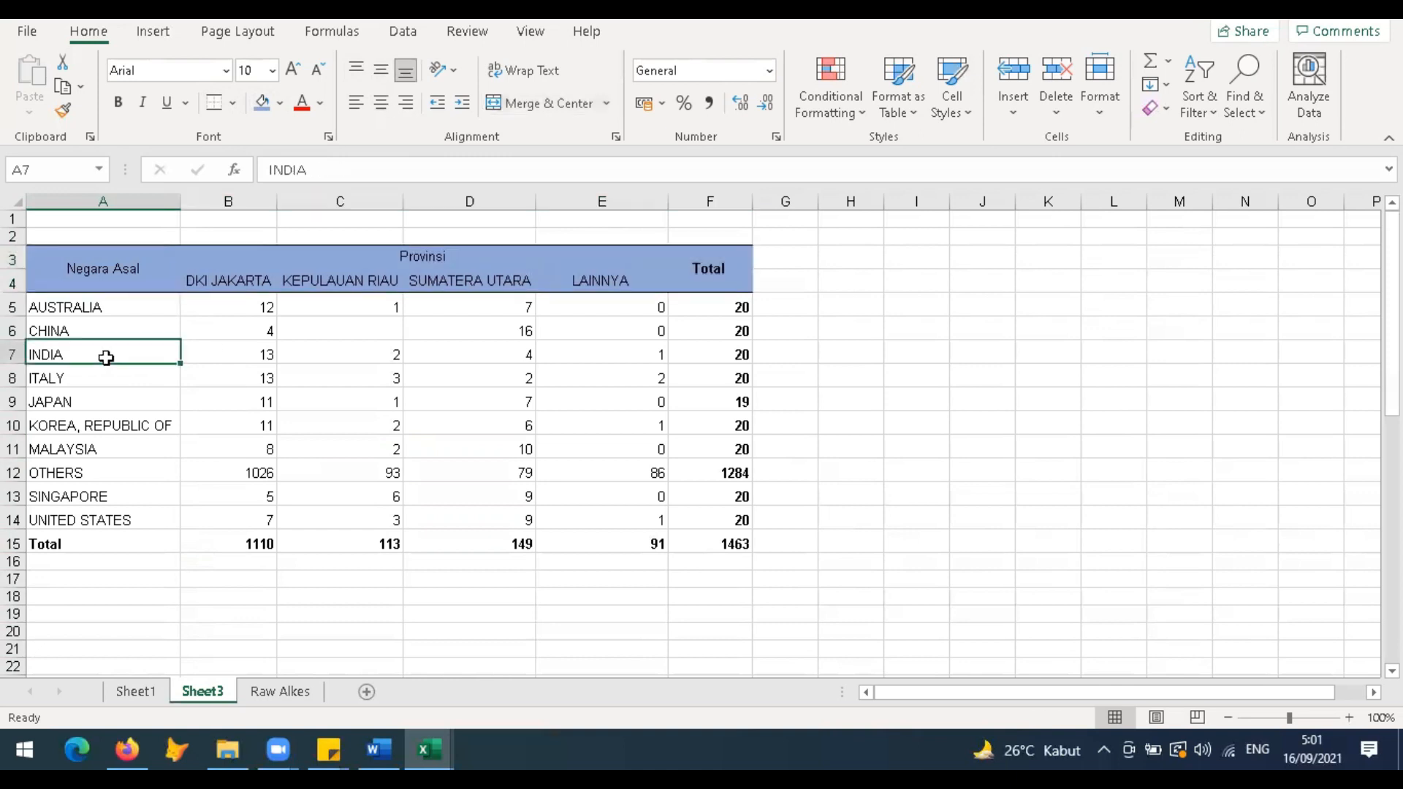
Step: Make the text of the header rows A3:F4 bold
left_click_drag(110, 269, 745, 273)
left_click(117, 102)
left_click(137, 400)
Step: Add top and bottom borders to the Total row A15:F15 and left and right borders to the Total column F3:F15
left_click_drag(119, 549, 711, 541)
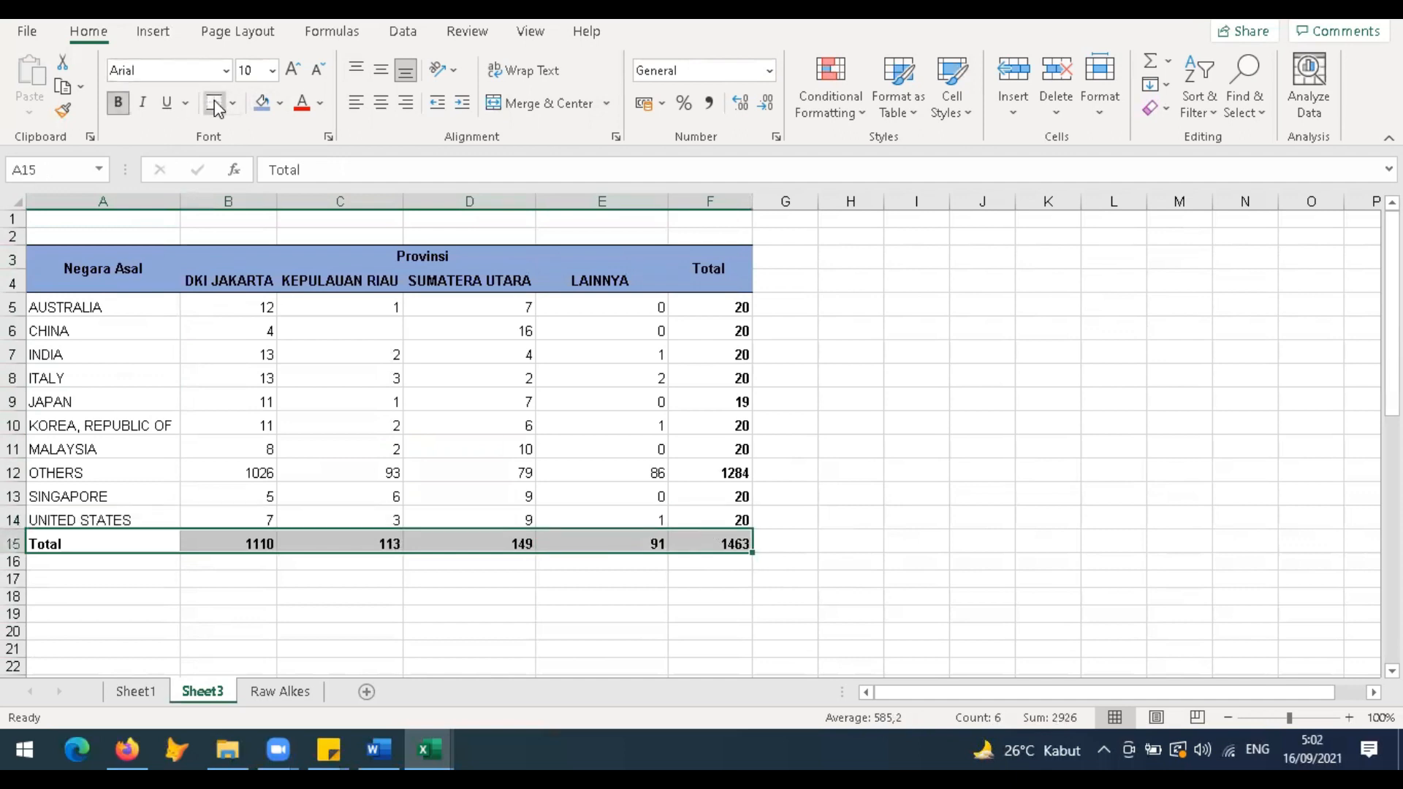
left_click_drag(707, 284, 712, 543)
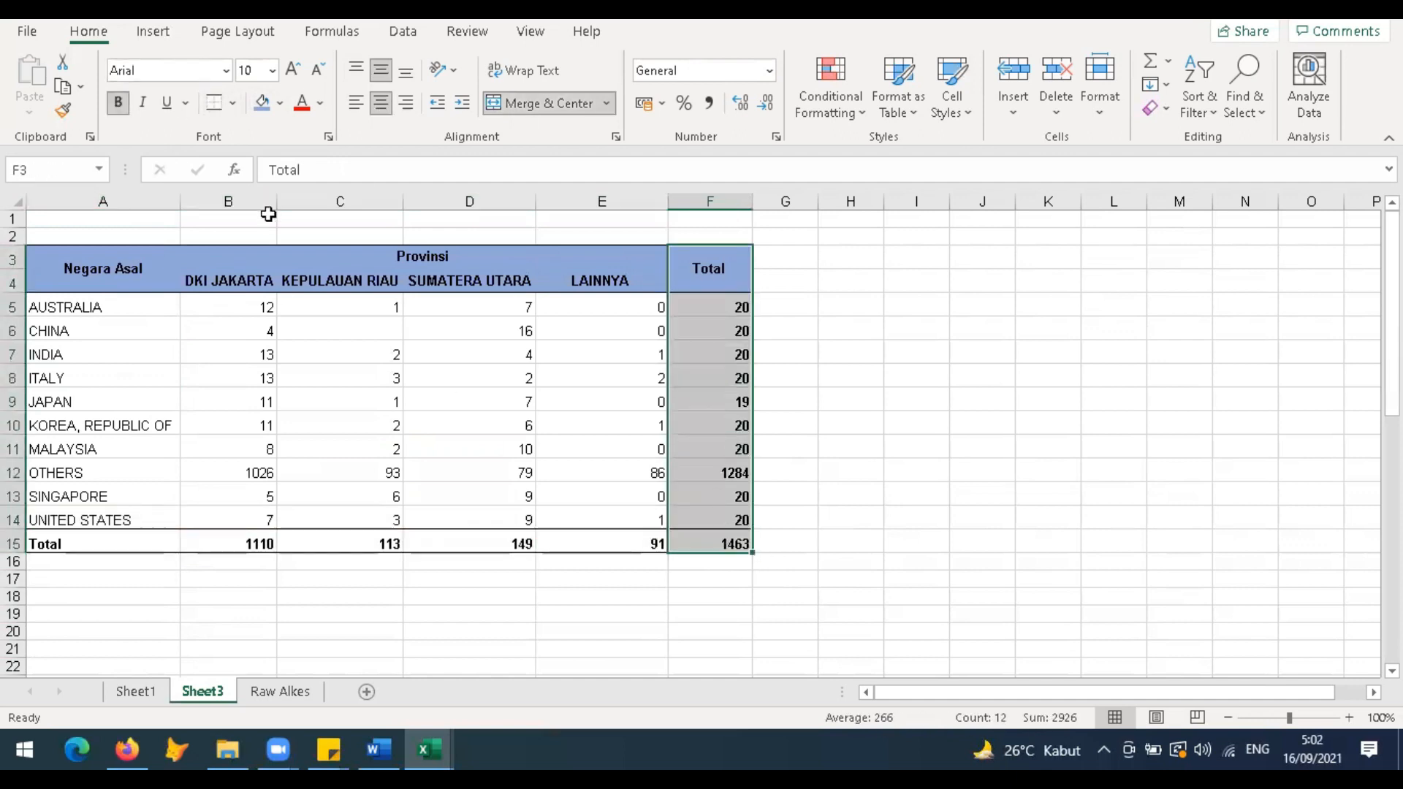
left_click(233, 103)
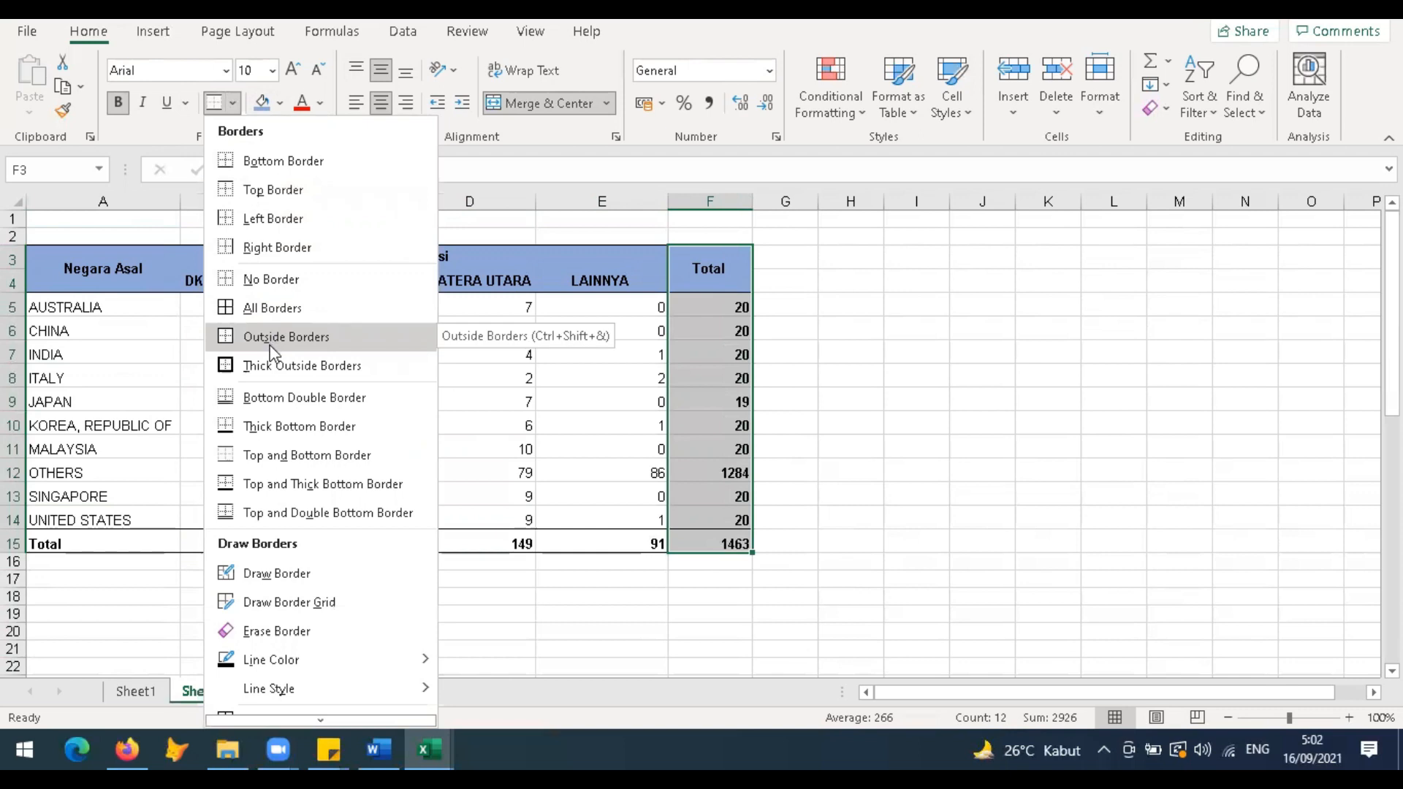
left_click(272, 218)
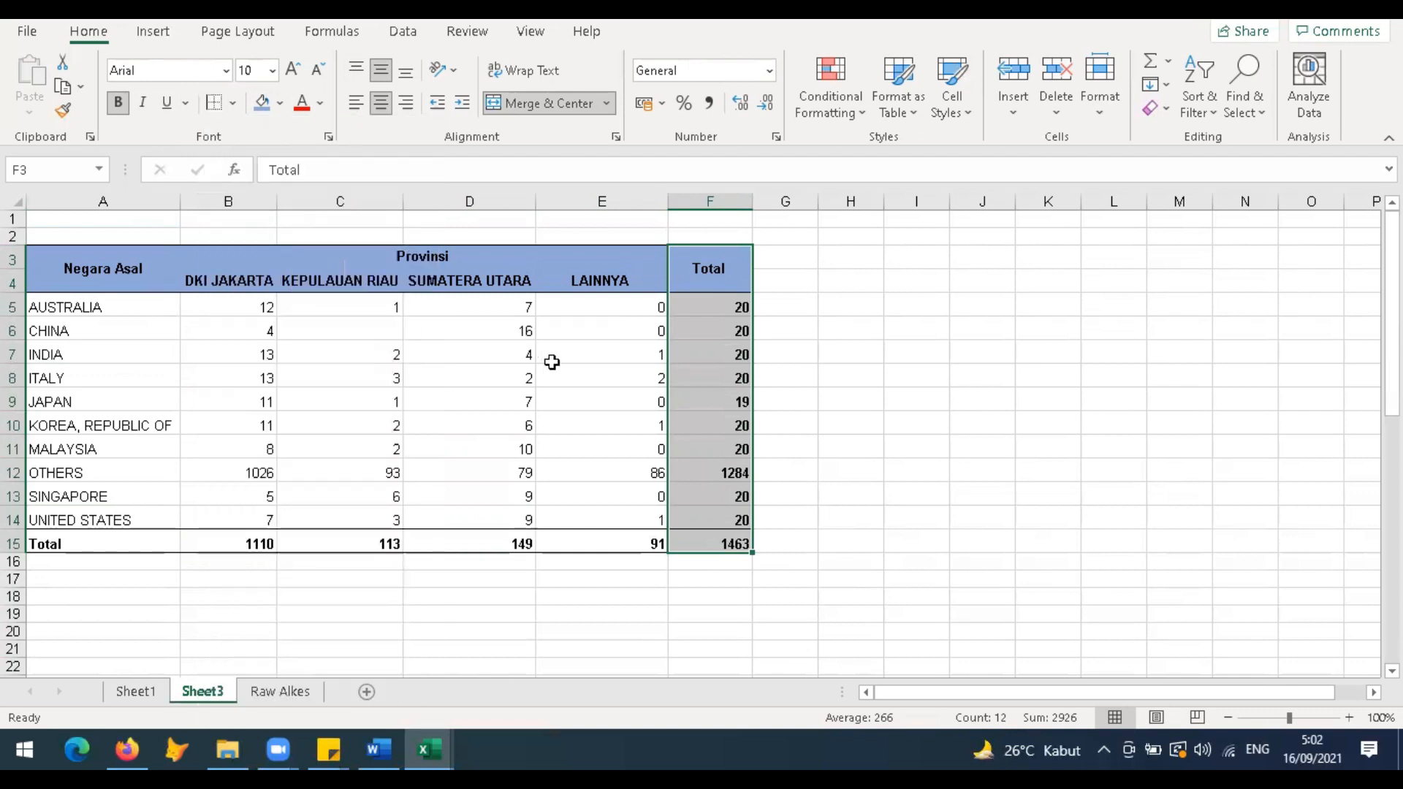
left_click(232, 103)
left_click(269, 245)
left_click(278, 401)
Step: Add a right border to the Negara Asal column, A3:A15
left_click_drag(108, 269, 117, 541)
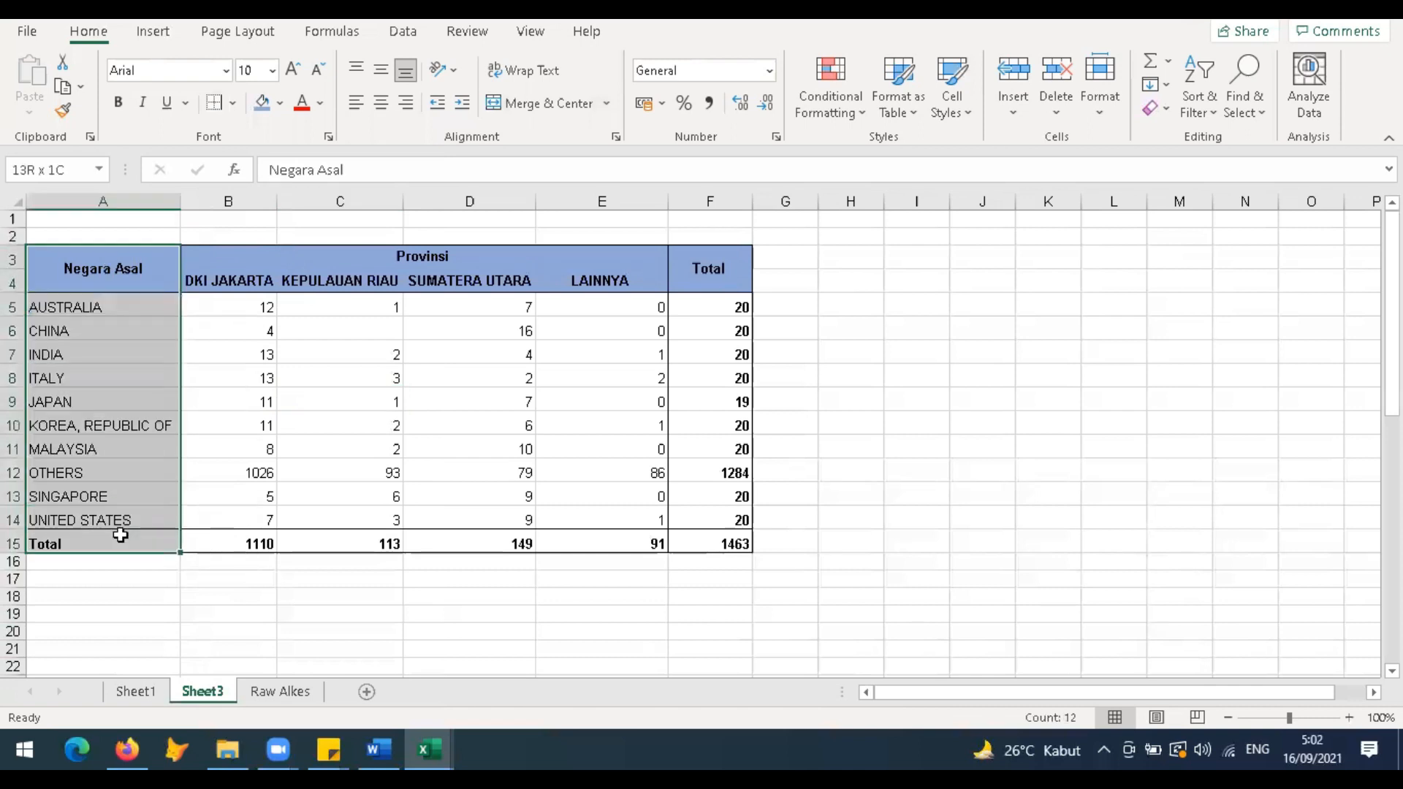
left_click(222, 103)
left_click(219, 366)
Step: Enter the title "Tabel 4. Tabulasi Silang Negara Asal Barang dan Provinsi Bongkar Transaksi Impor Alat Kesehatan Jan-Agustus 2020" in A1
left_click(155, 214)
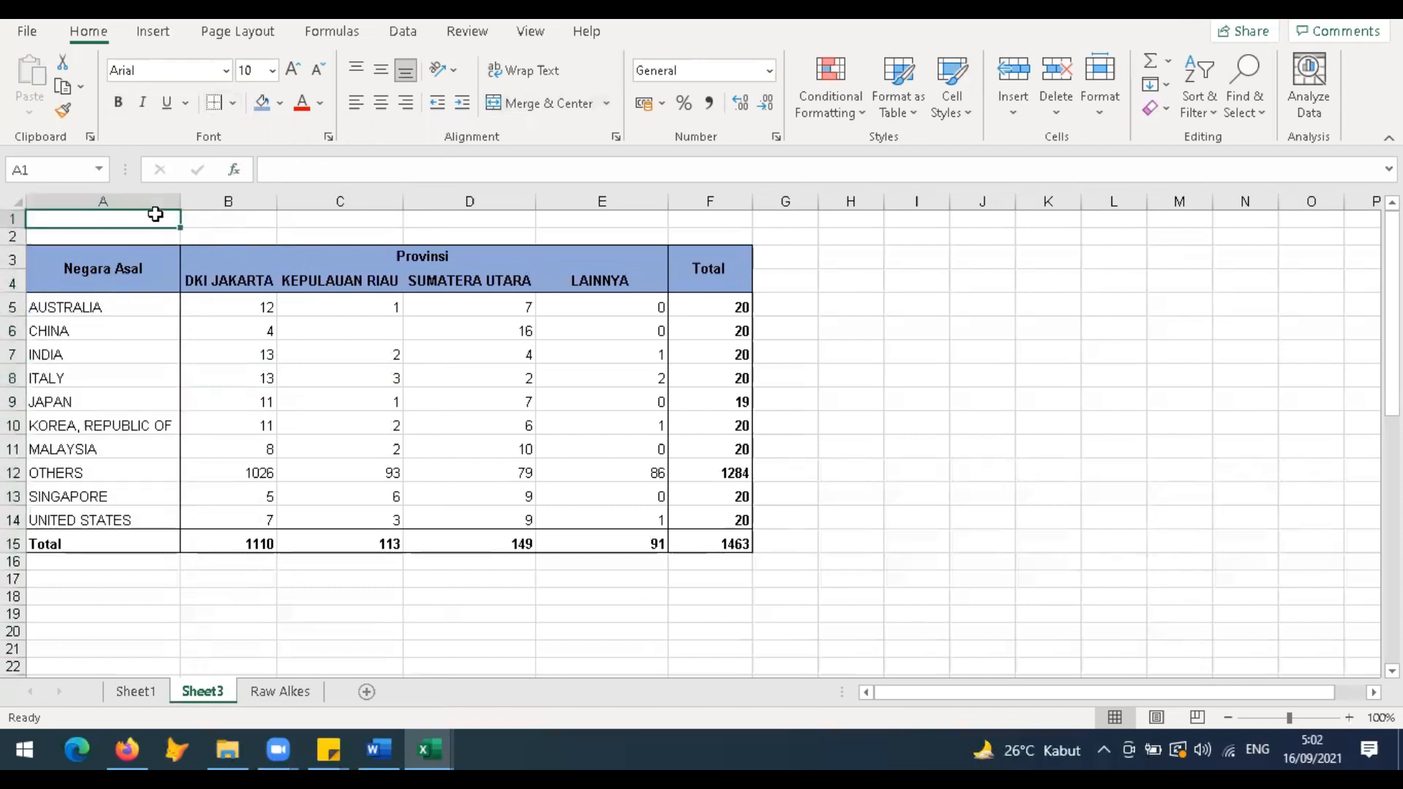
type("Tabel")
key("BackSpace")
key("BackSpace")
key("BackSpace")
type("bulasi Silang")
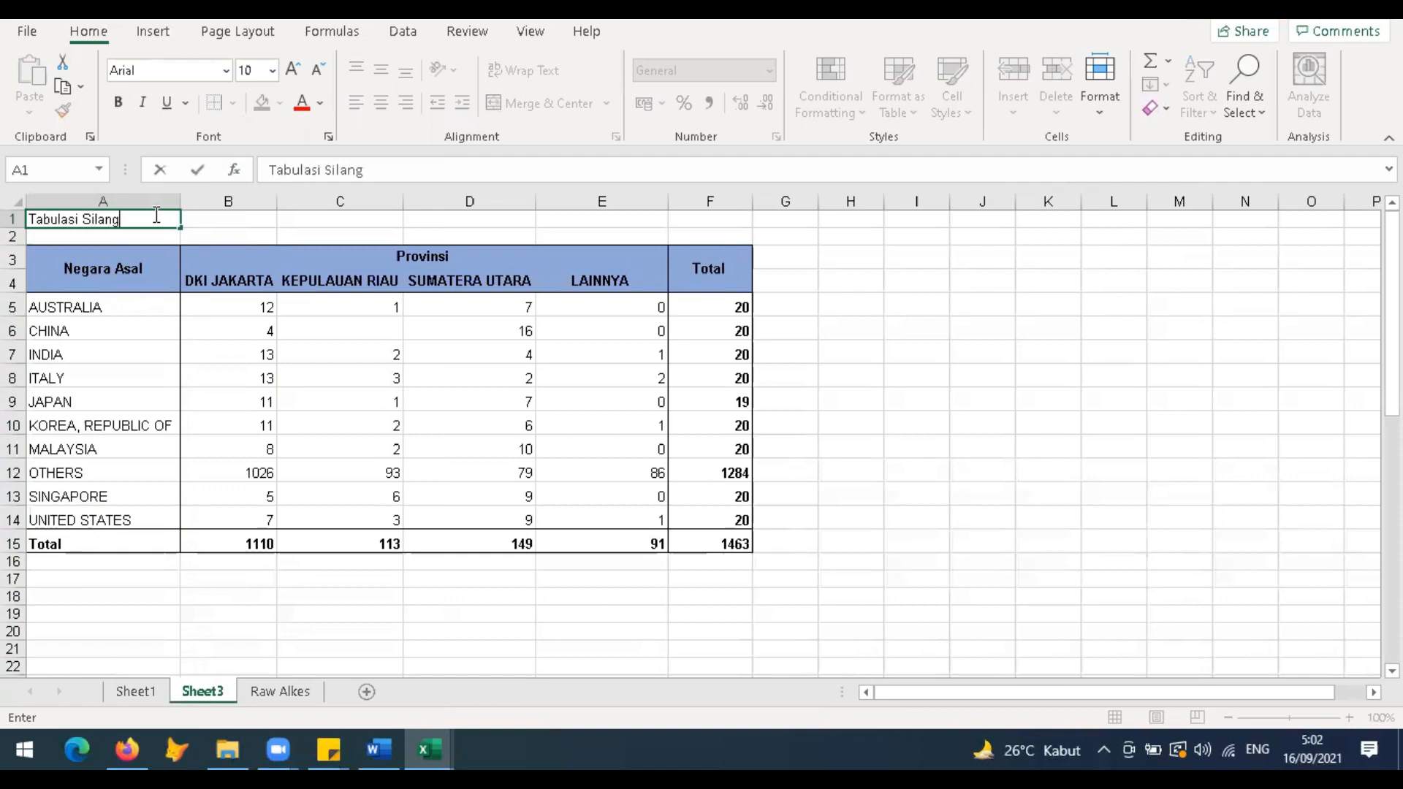
type(" Negara Asal Barang dan Pr")
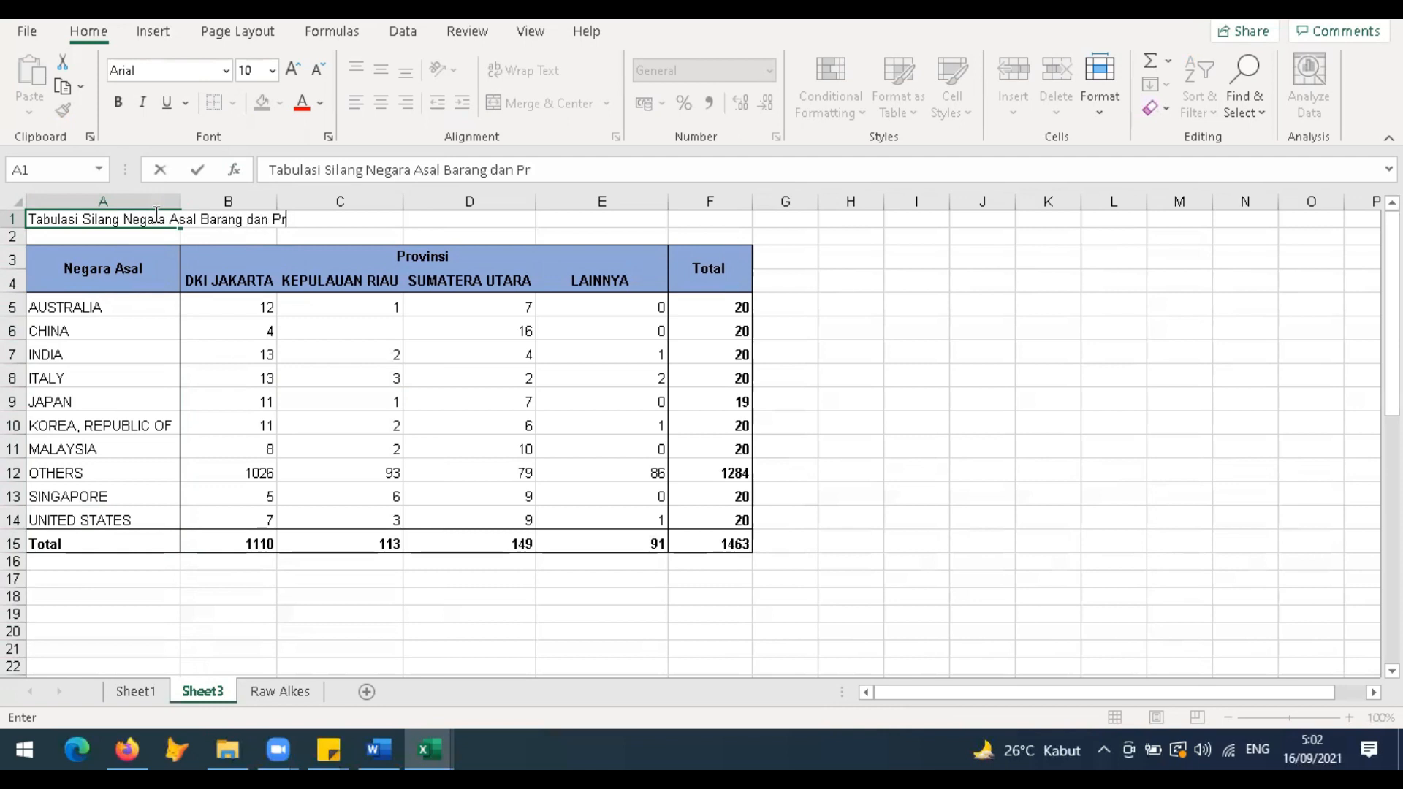
type("ovinsi Bongkar")
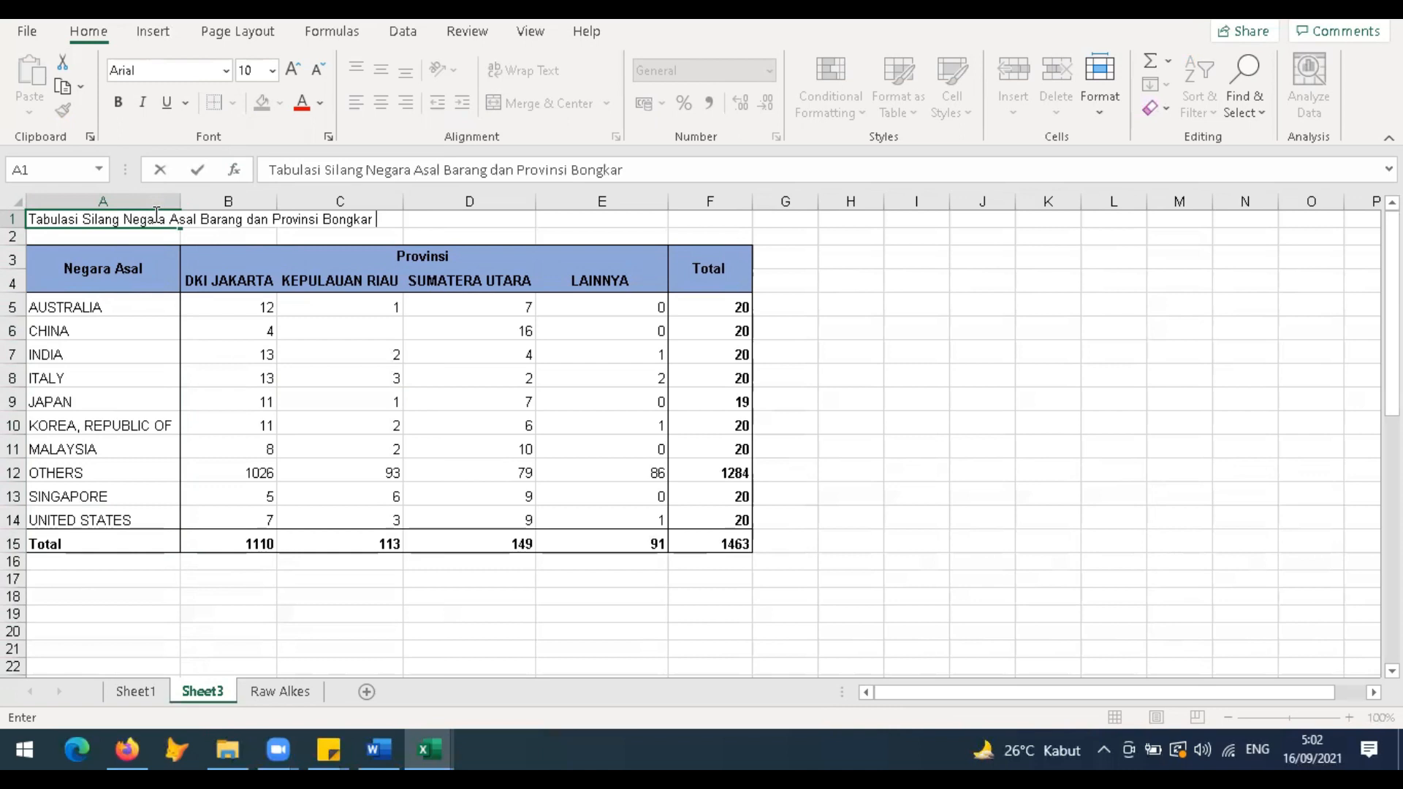
type(" Transasksi Impor")
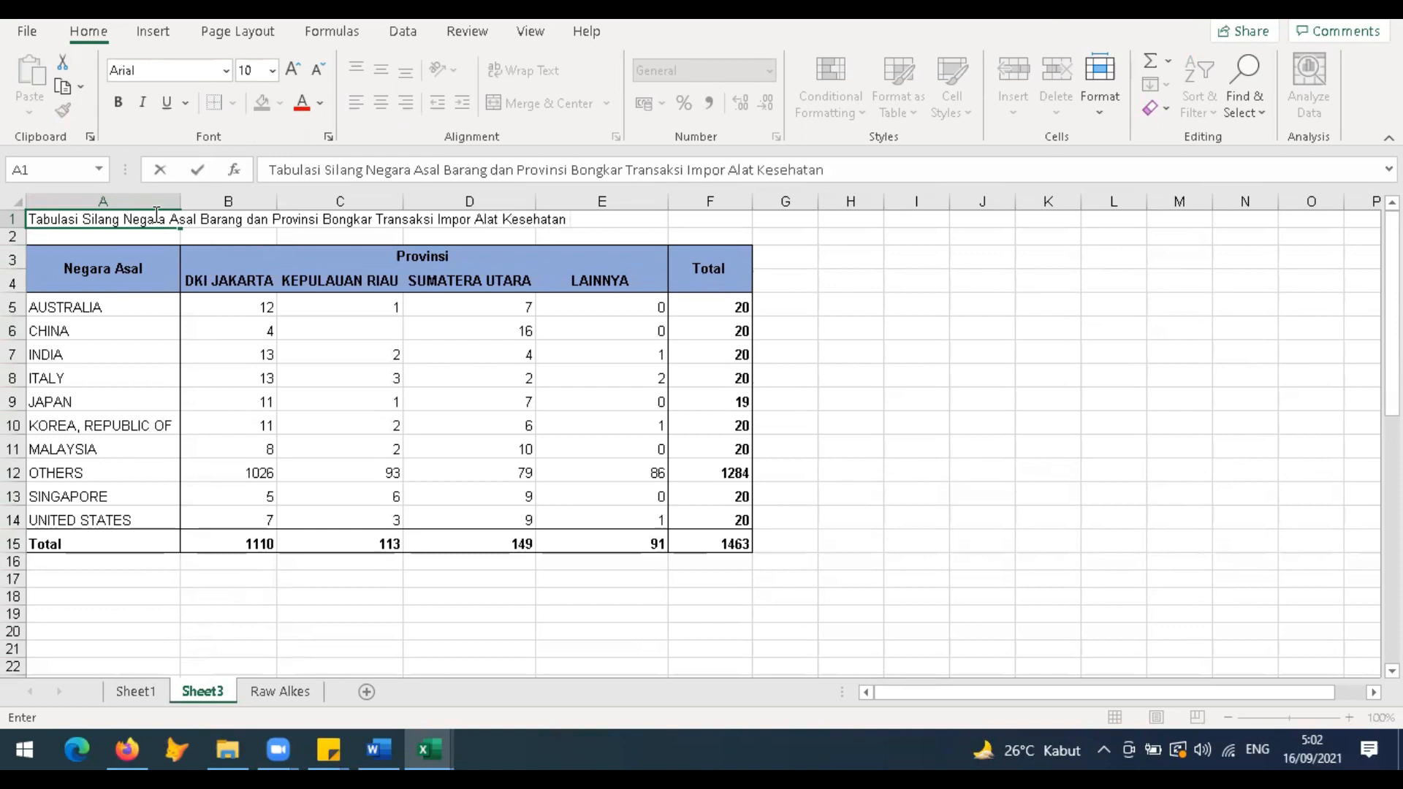
type("Alat Kesehatan Jan-Agustus 2020")
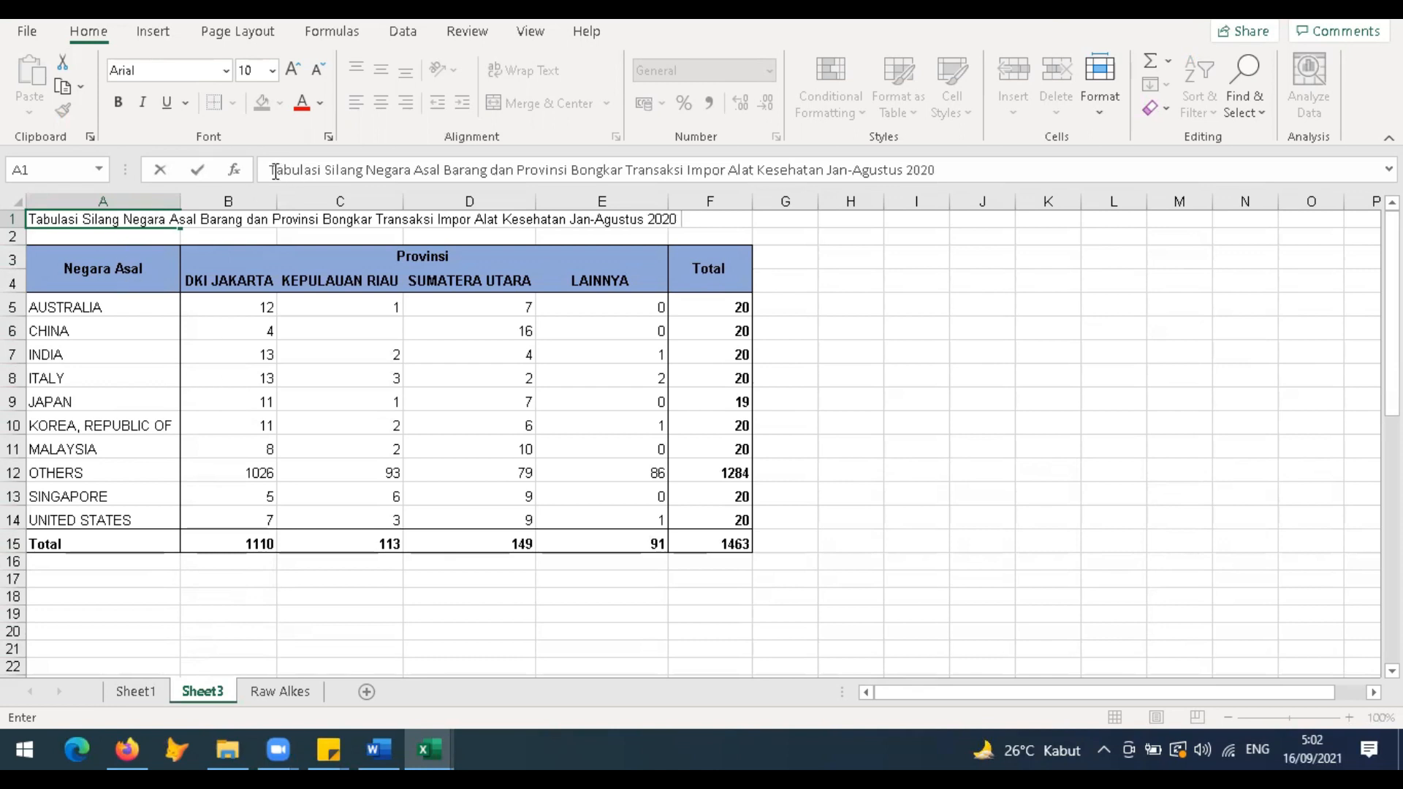
type("Tabel 4.")
key("Return")
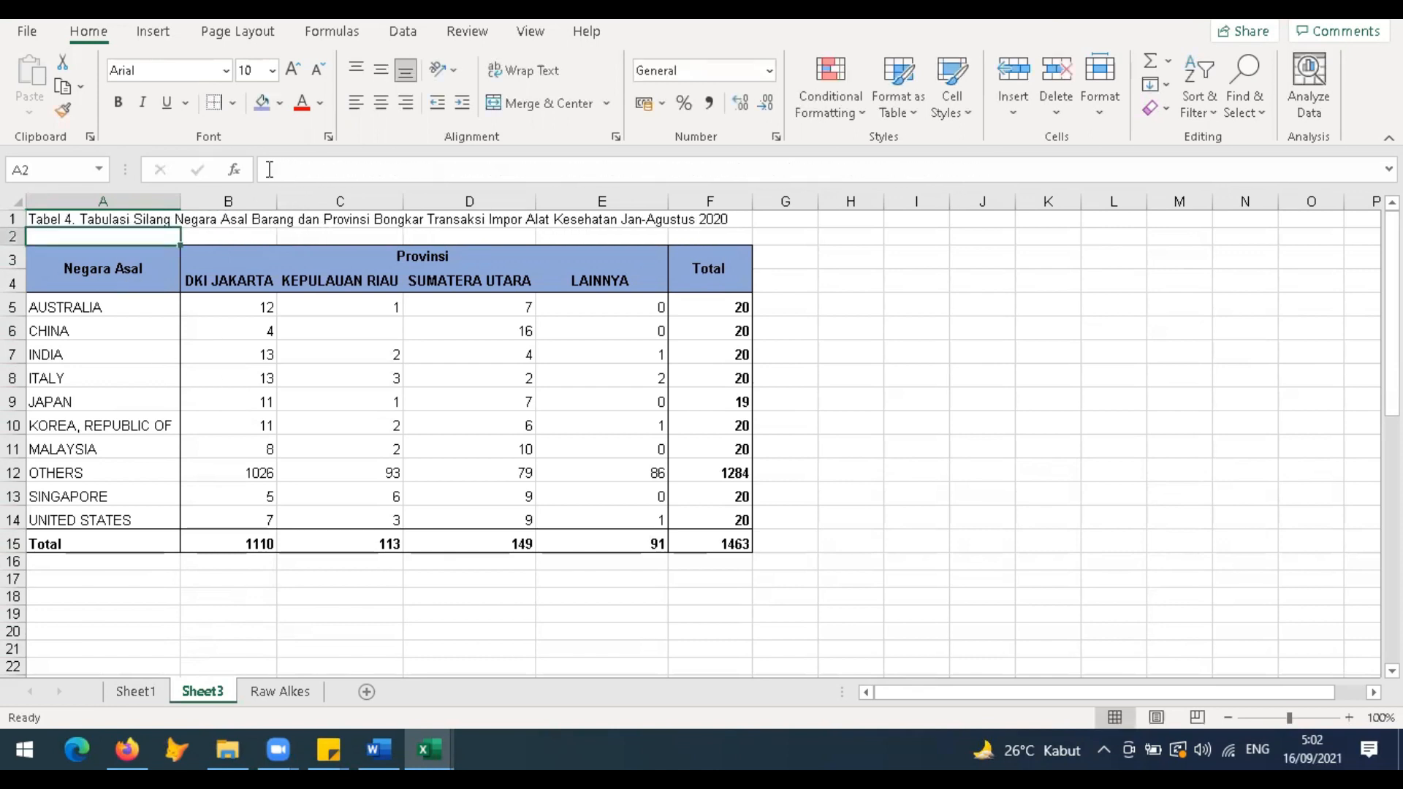
Step: Add the source note "Sumber: BPS" below the table in A17
left_click(108, 217)
left_click(111, 574)
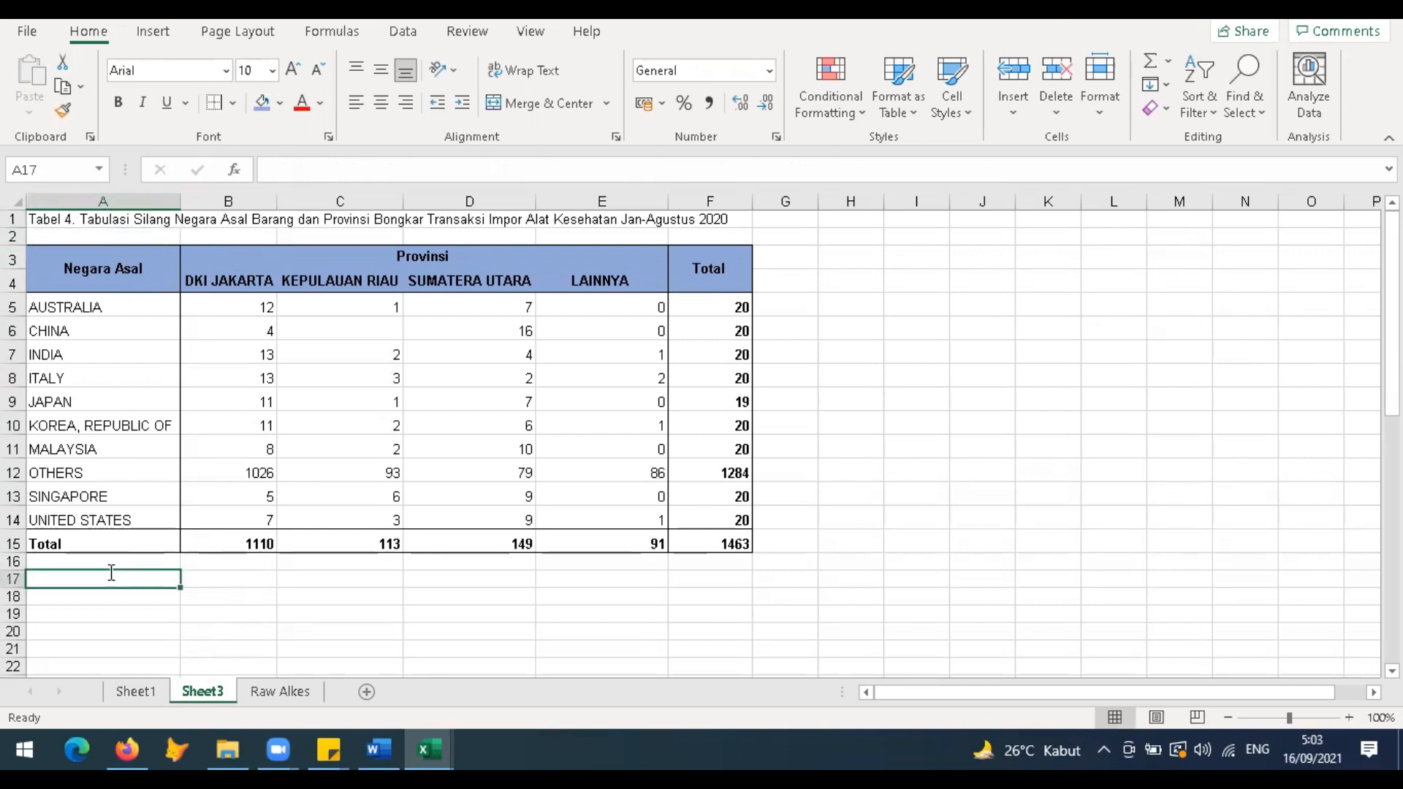
type("Sumber: BPS")
key("Return")
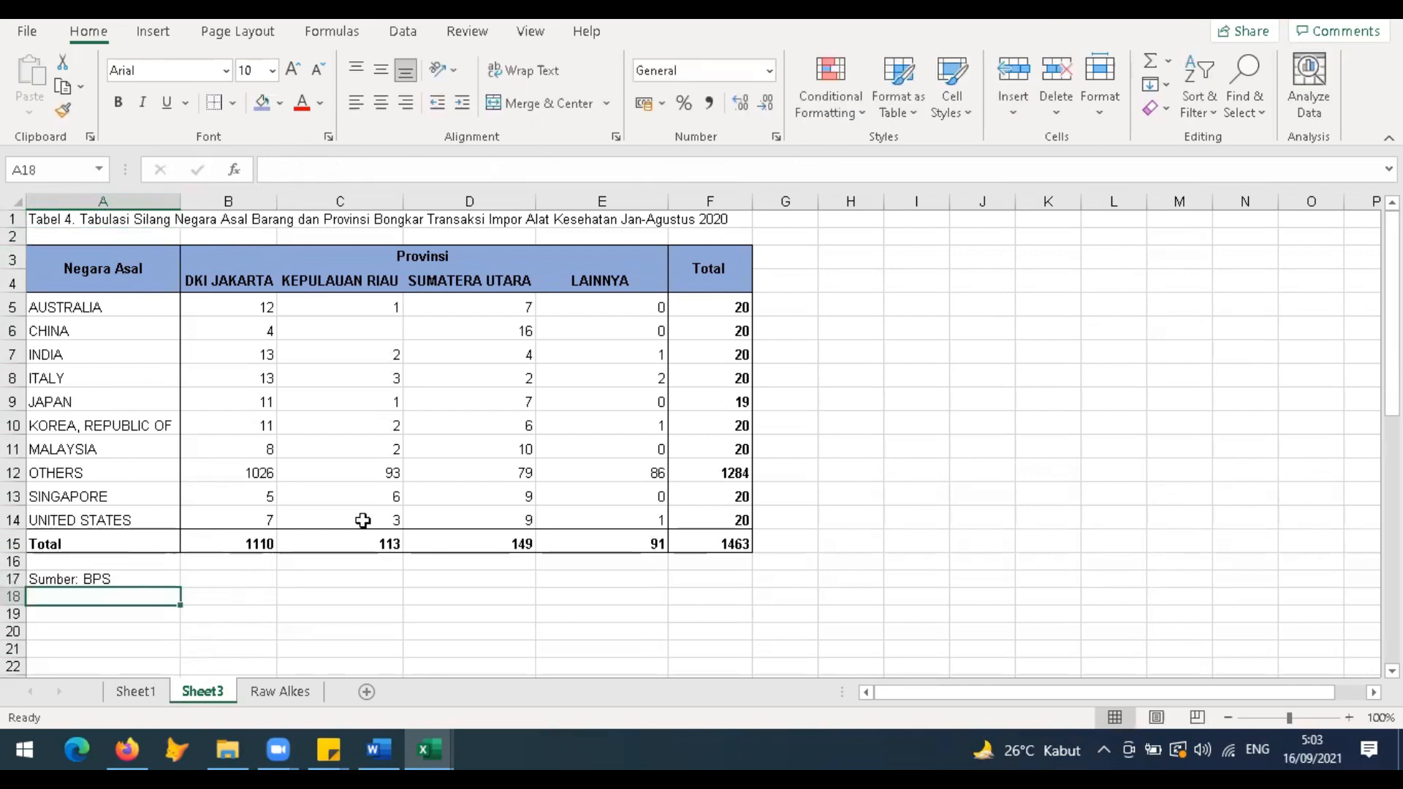
Step: Fill the empty KEPULAUAN RIAU count for CHINA in C6 with 0
left_click(363, 449)
left_click(369, 332)
type("0")
key("Return")
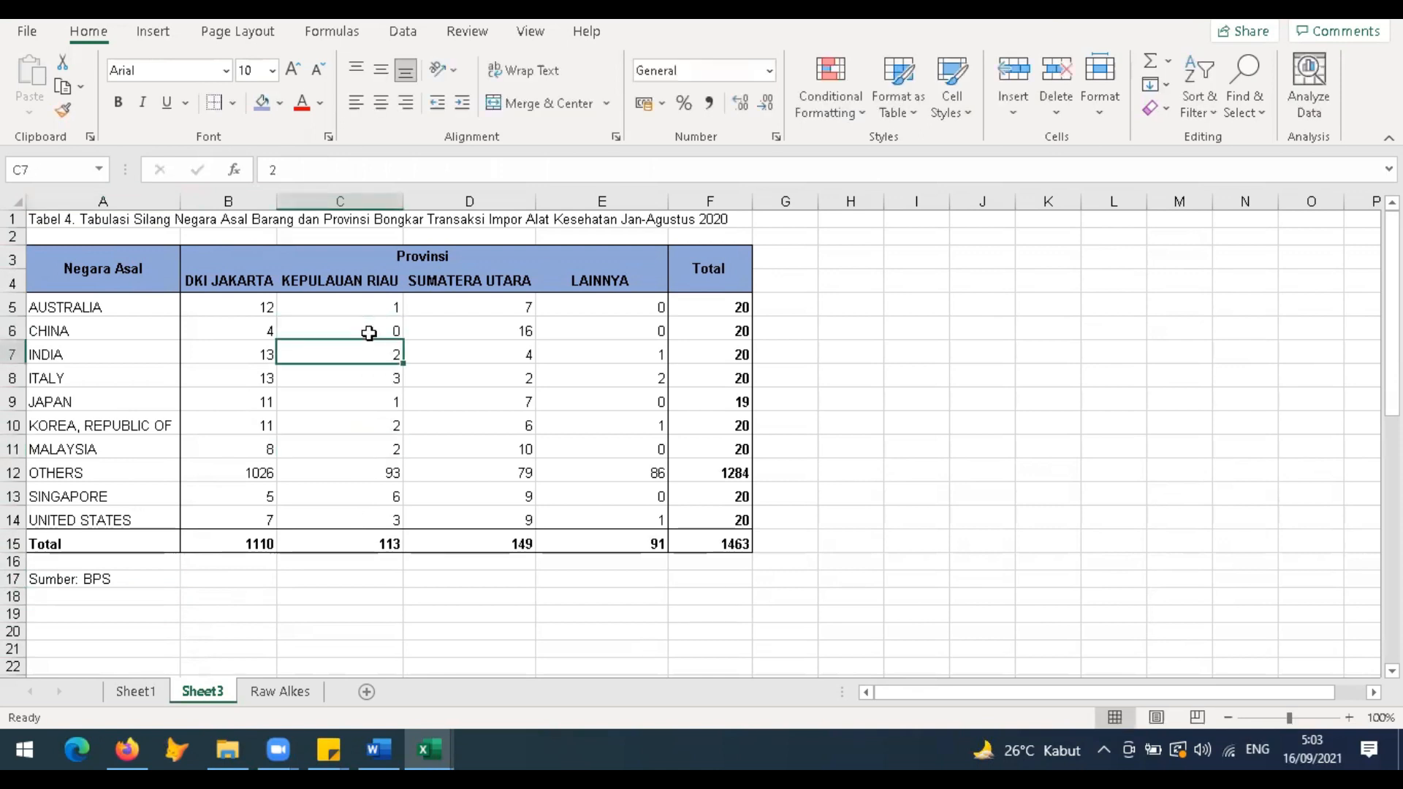
left_click(337, 628)
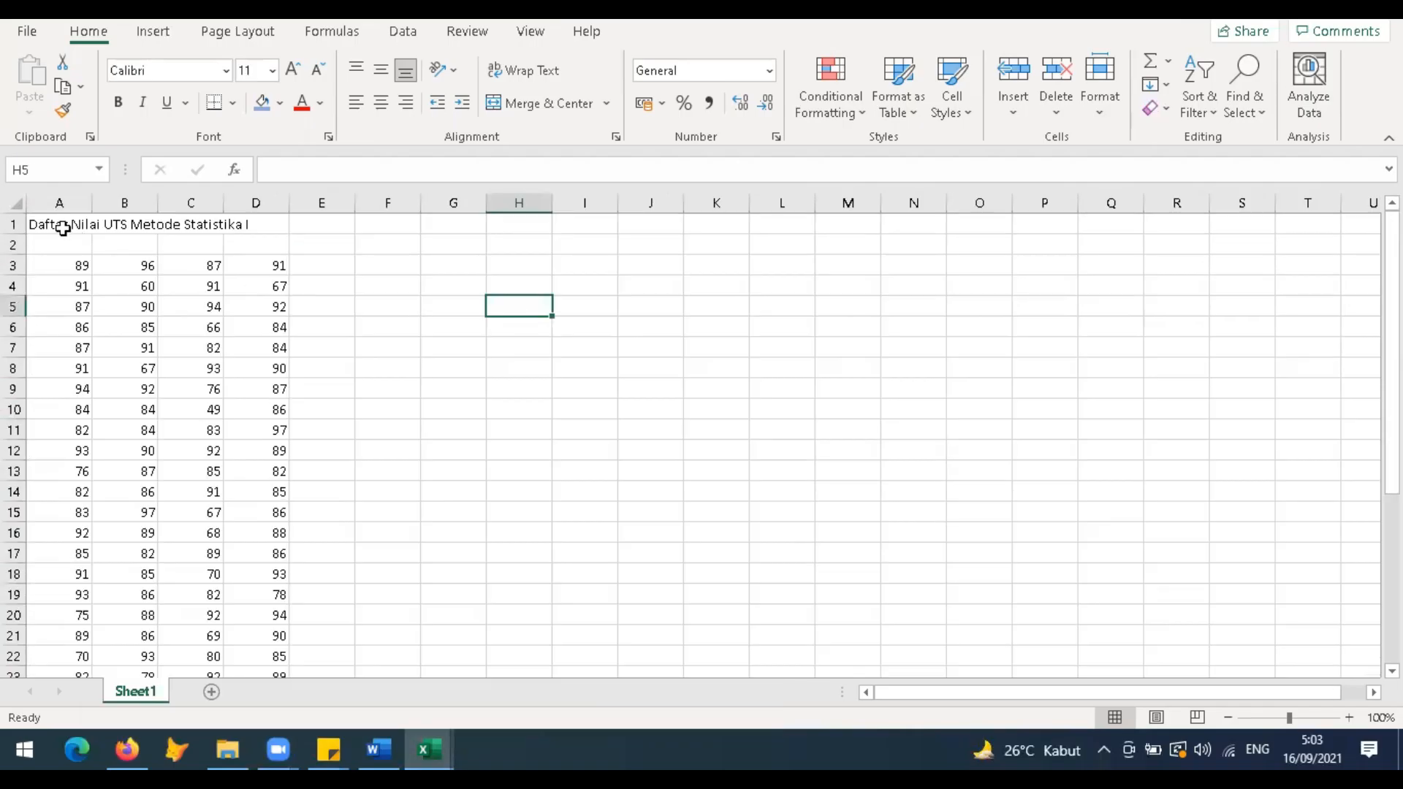
Step: In the Metode Statistika I UTS scores workbook, append ">> NUMERIK" to the title in A1
left_click(63, 226)
left_click_drag(76, 310, 149, 241)
left_click(67, 223)
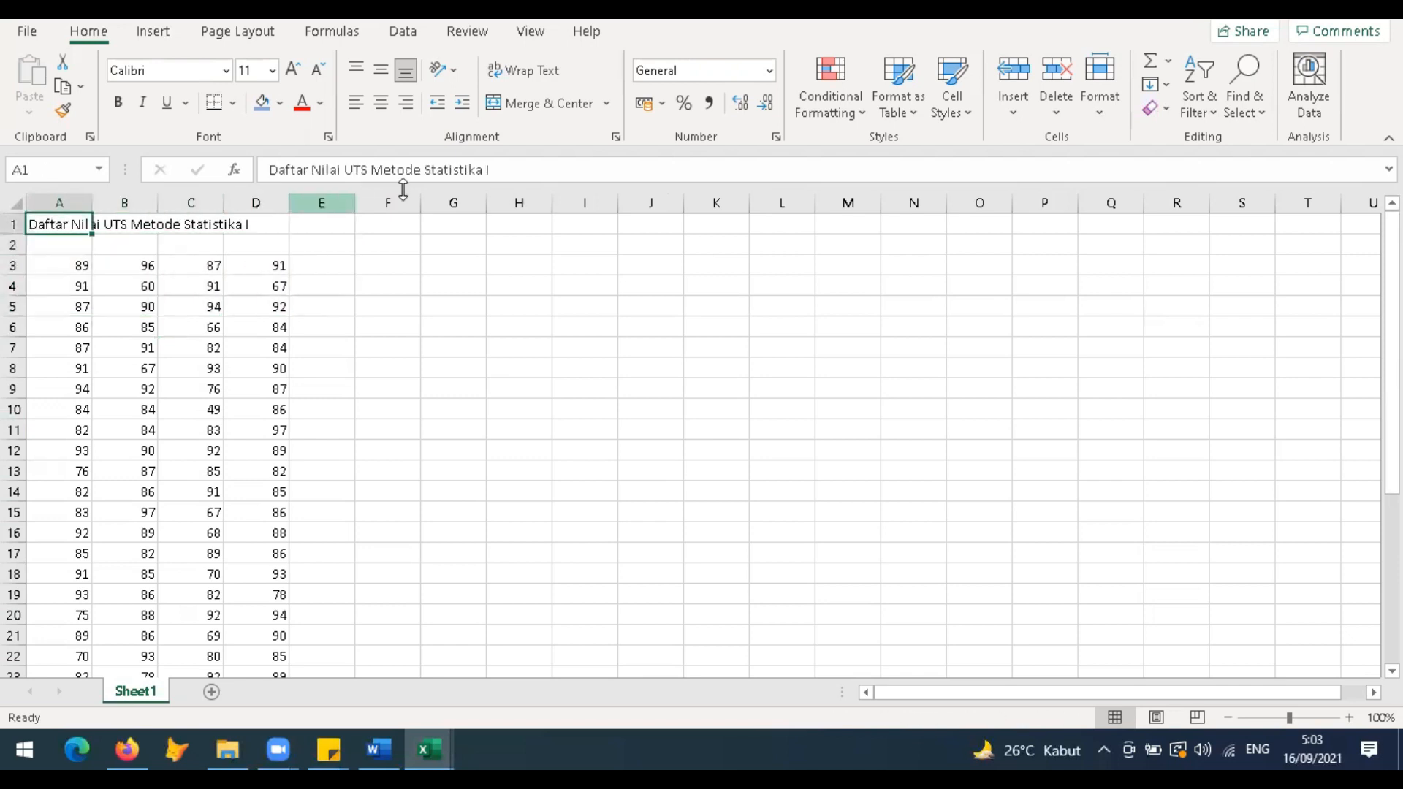
left_click(521, 176)
type(">> NUME")
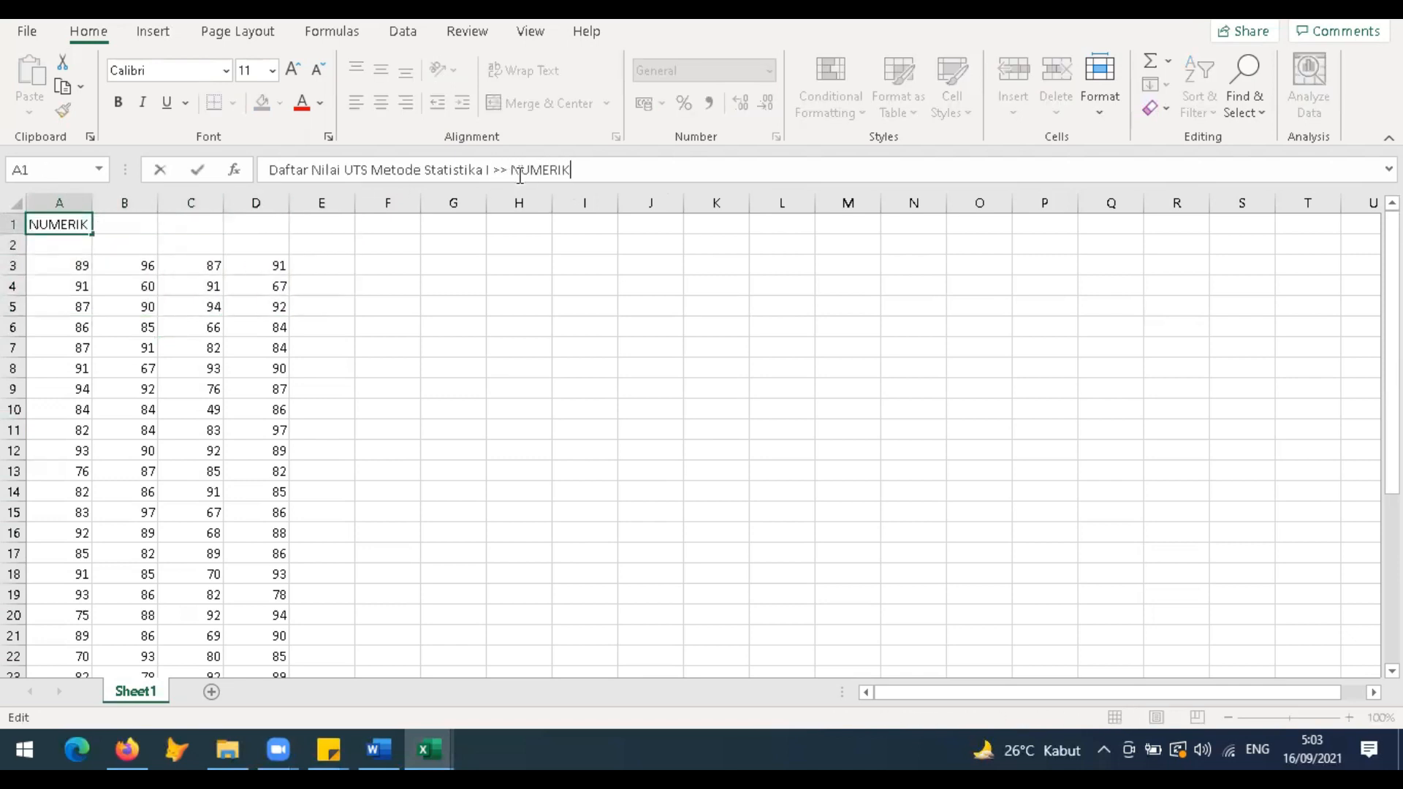
type("RIK")
left_click(589, 418)
Step: Enter the heading "Tabel Distribusi Frekuensi Interval" in G2, beside the score data
left_click(481, 223)
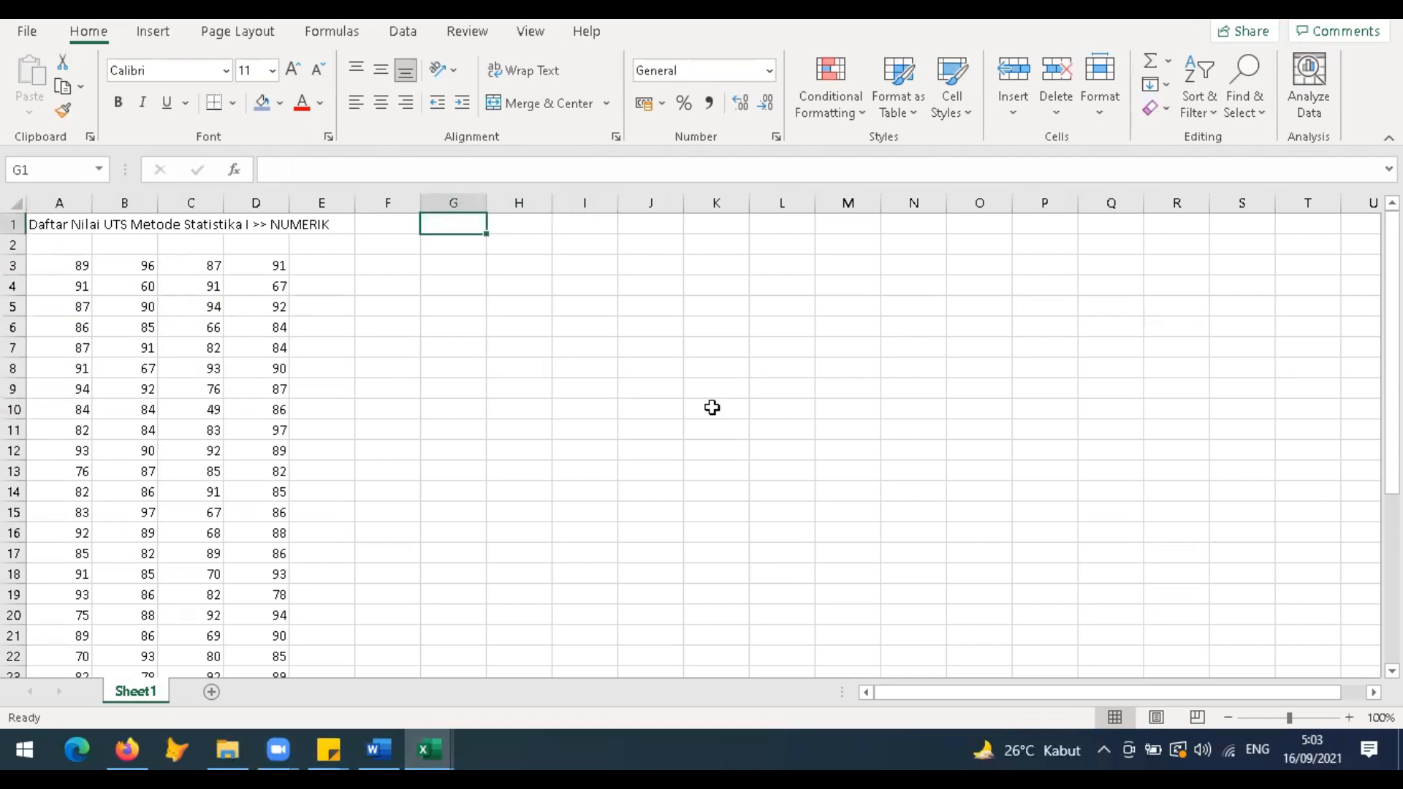
left_click(451, 247)
type("Tabel Distribusi Frekuensi ")
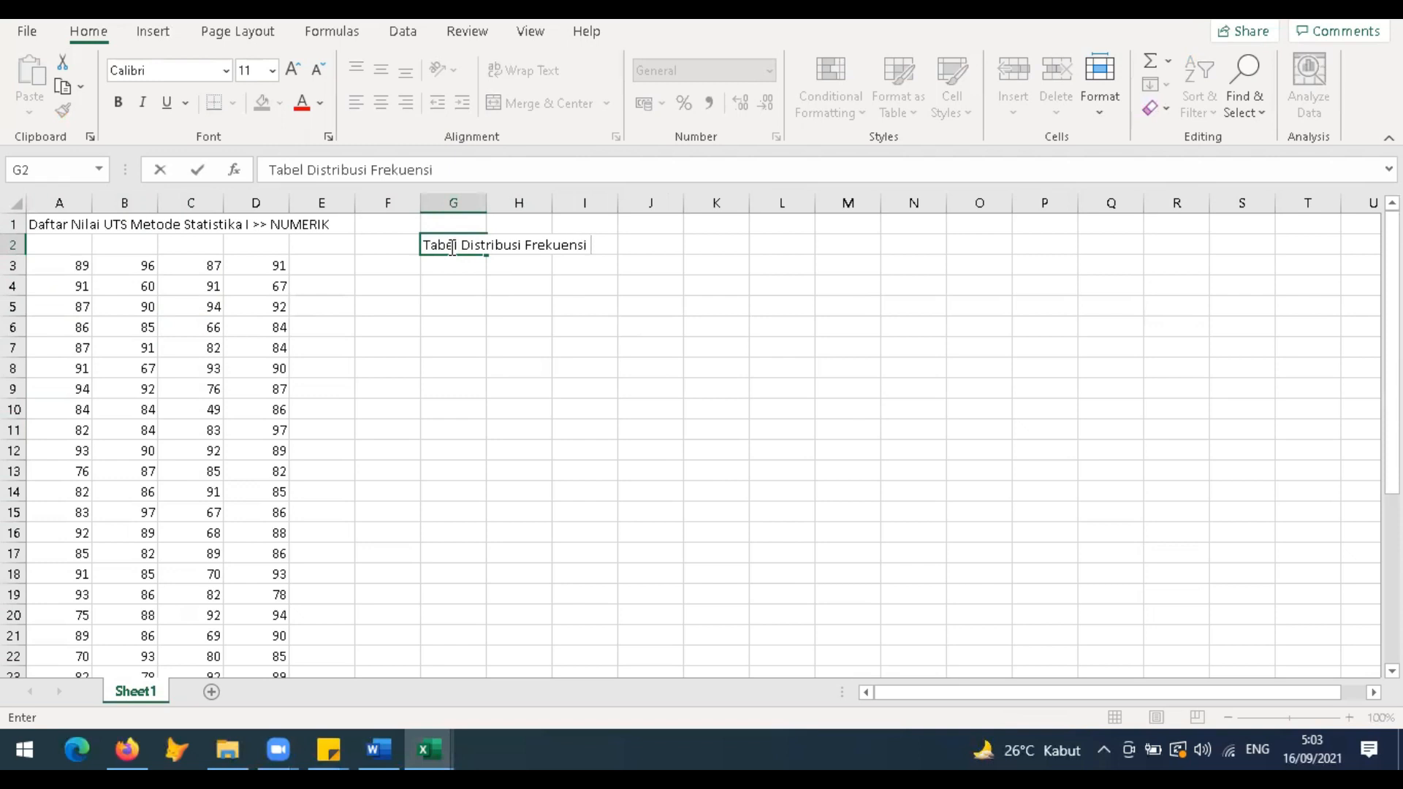
type("Interval")
key("Return")
left_click(165, 296)
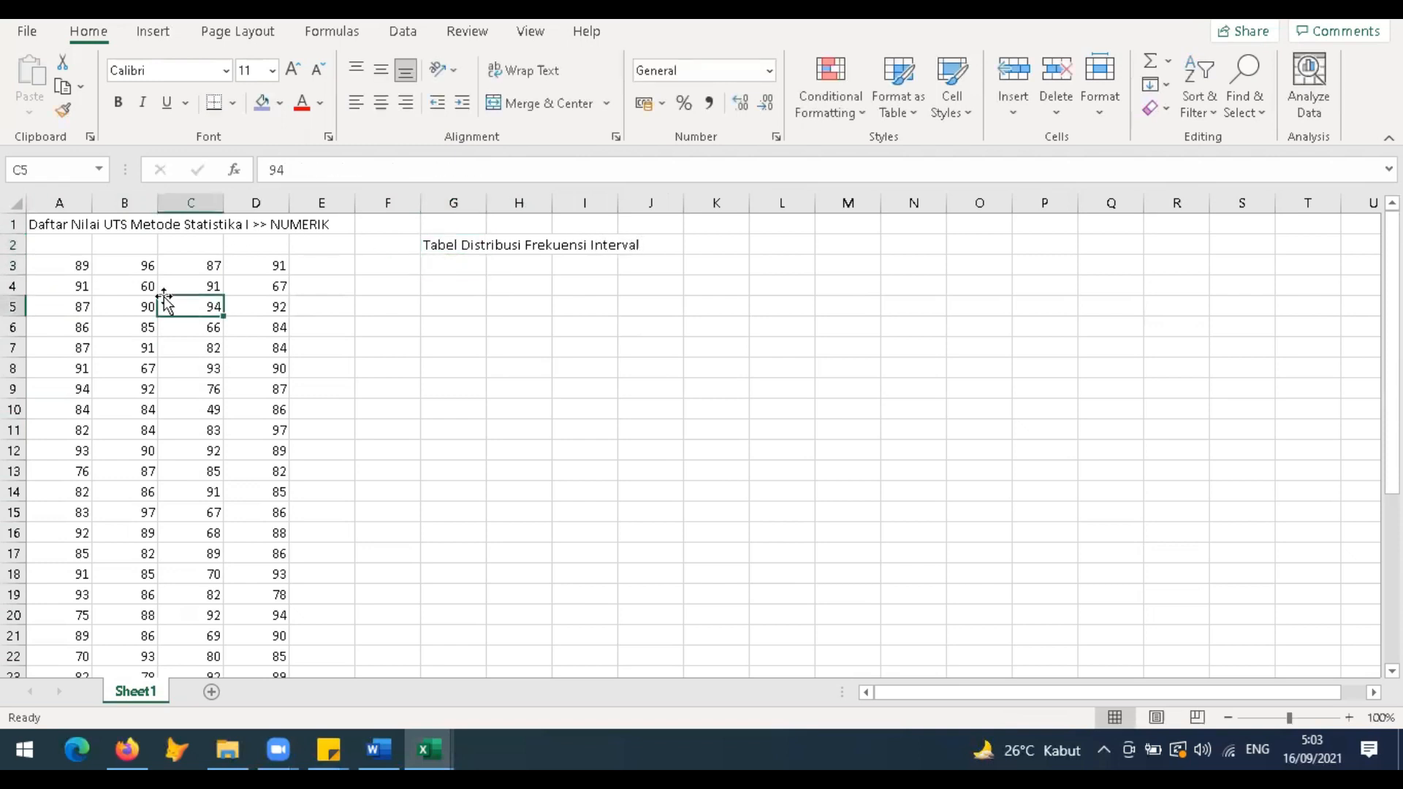
left_click(125, 403)
left_click(130, 293)
left_click(458, 291)
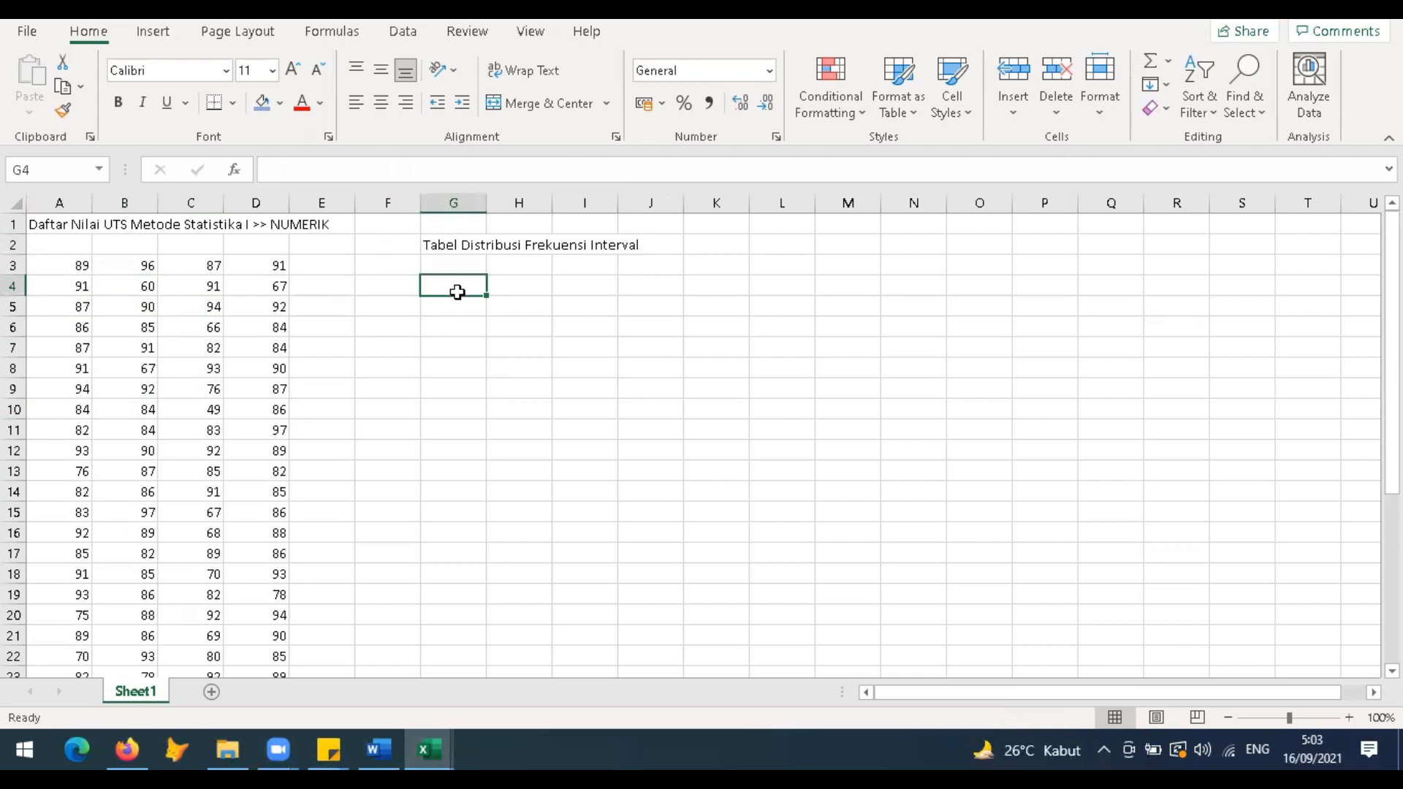
Step: List the table-building stages "1. Kelas", "2. Interval" and "3. Batas" in G4:G6
type("1. Kelas")
key("Return")
type("2. Interval")
key("Return")
type("3.")
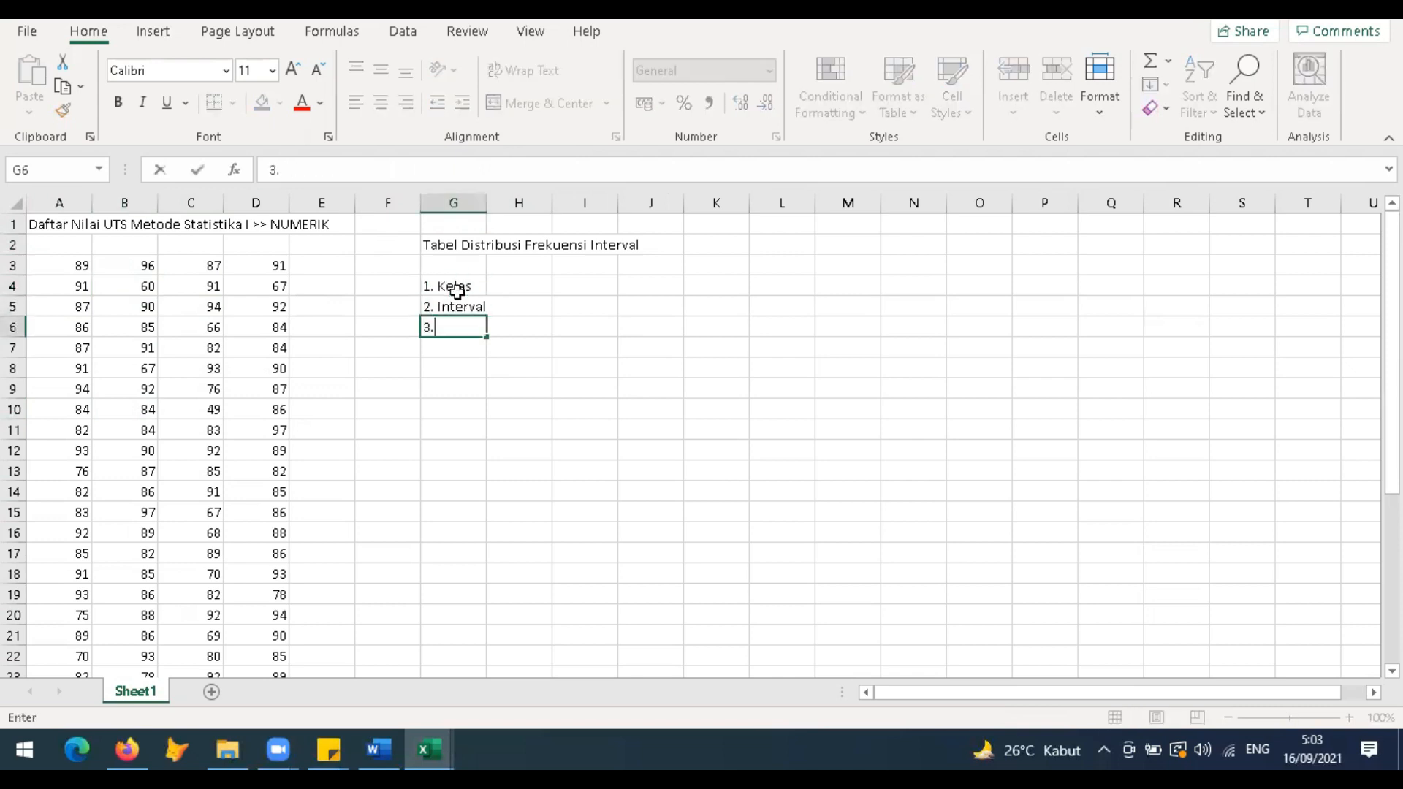
type(" Batas")
key("Return")
Step: Enter the class-count formula heading "1. Kelas = 1+ 3,322 log n" as text in G10
left_click(457, 407)
type("1. kelas")
key("Return")
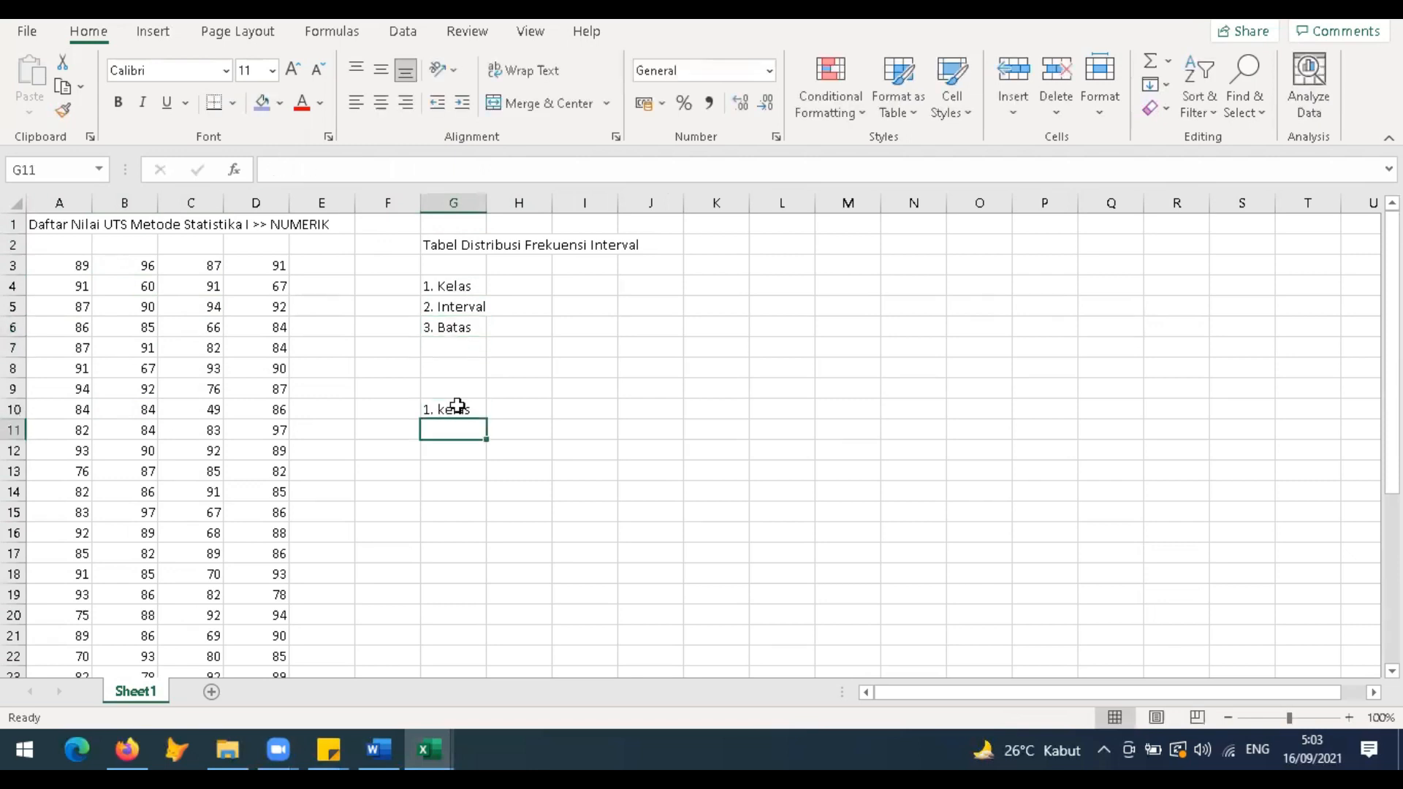
left_click(458, 406)
left_click(290, 165)
key("BackSpace")
type("K")
key("Return")
key("Up")
left_click(361, 171)
type("=1")
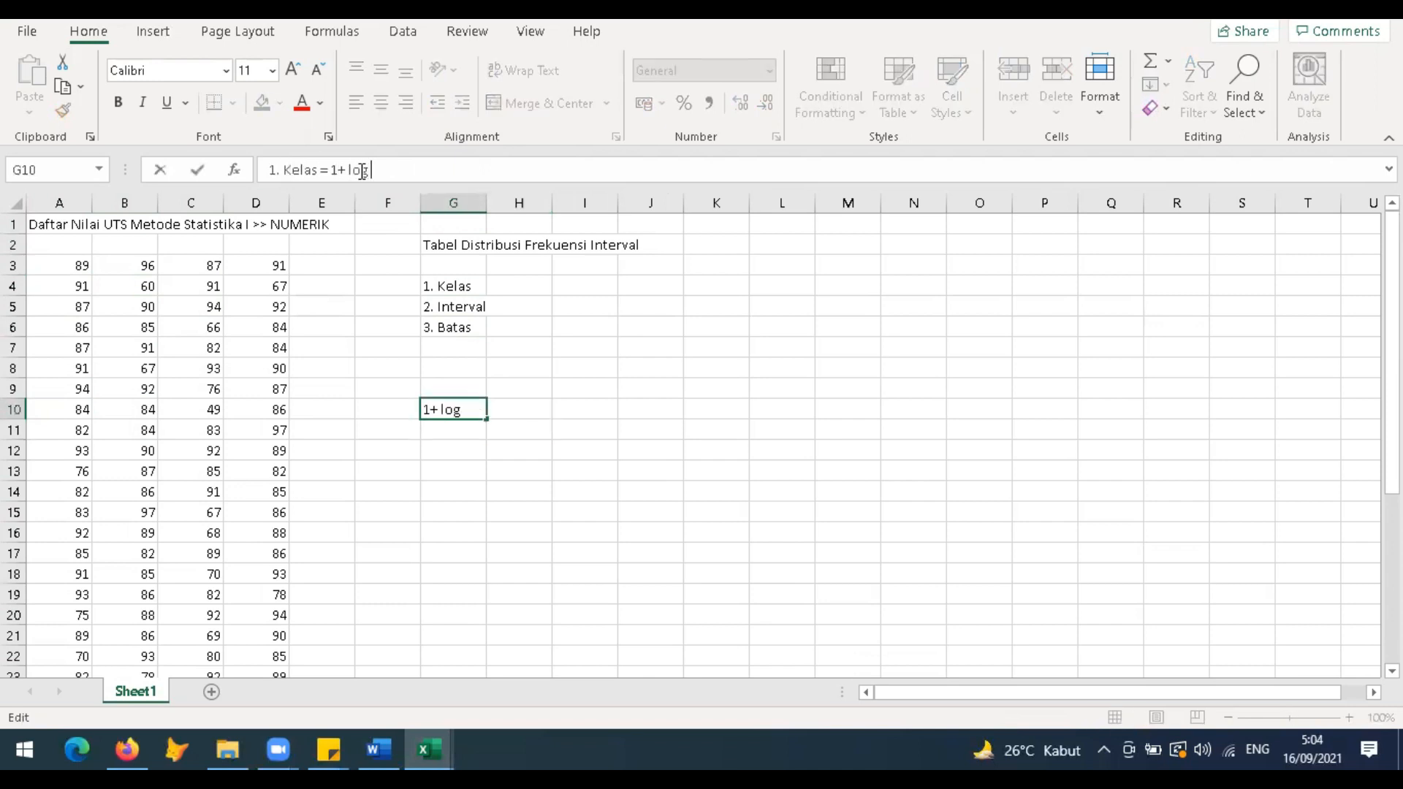
type("+ 3,322 log")
key("Return")
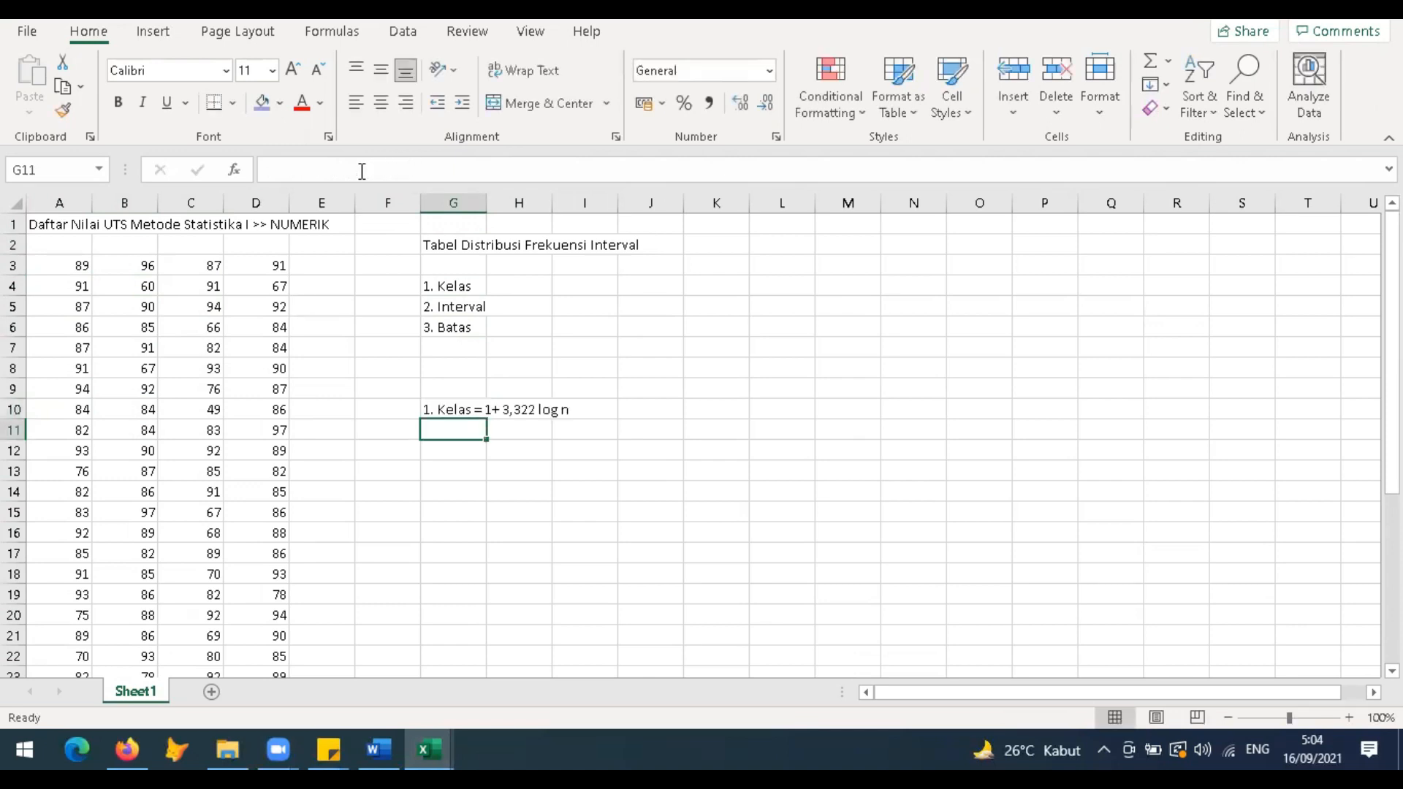
Step: Label G11 "n????" and count the scores in A3:D35 with a COUNT formula in H11
type("n")
key("Tab")
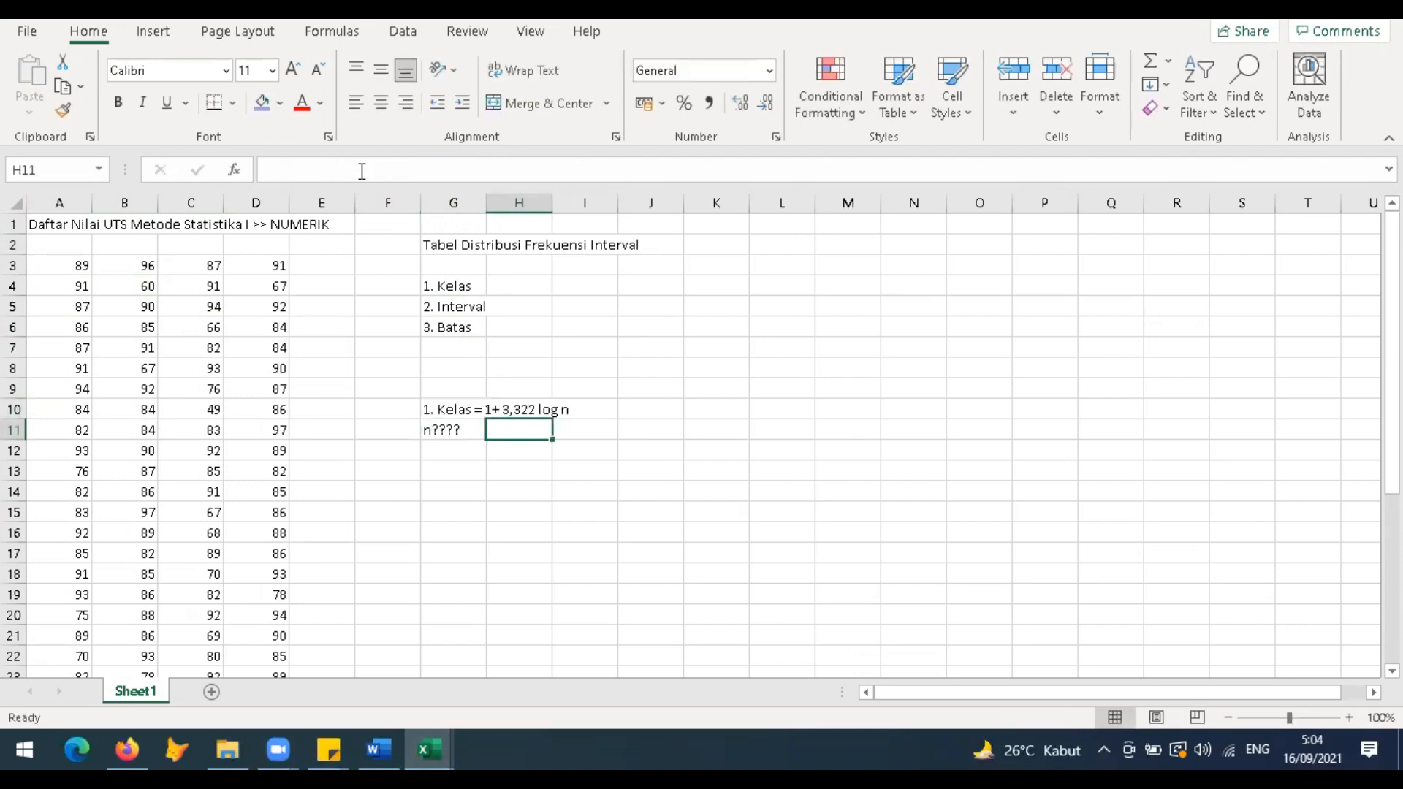
type("=count(")
left_click_drag(49, 265, 281, 267)
key("ctrl+shift+Down")
key("Return")
key("Up")
scroll(48, 265, "up", 1)
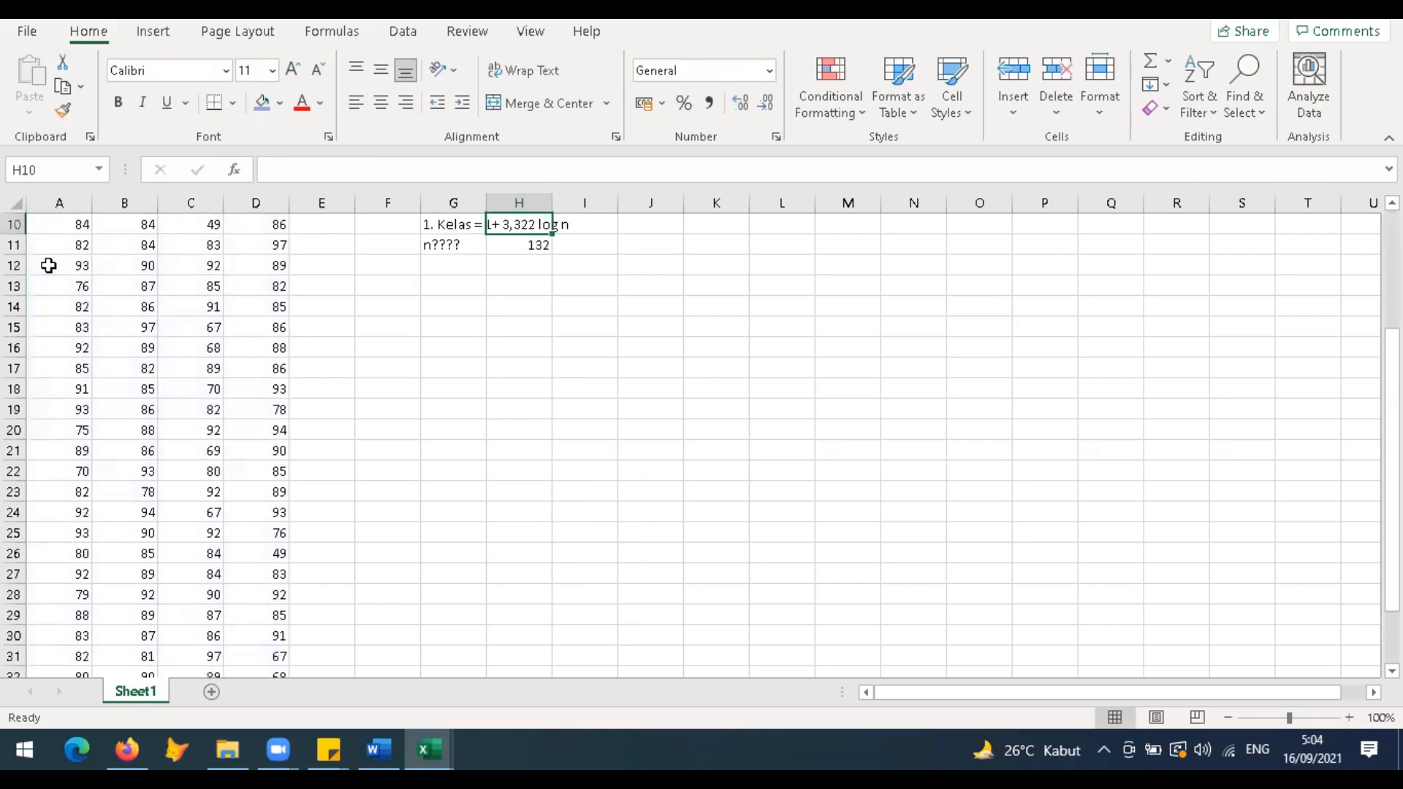
key("Down")
left_click(535, 291)
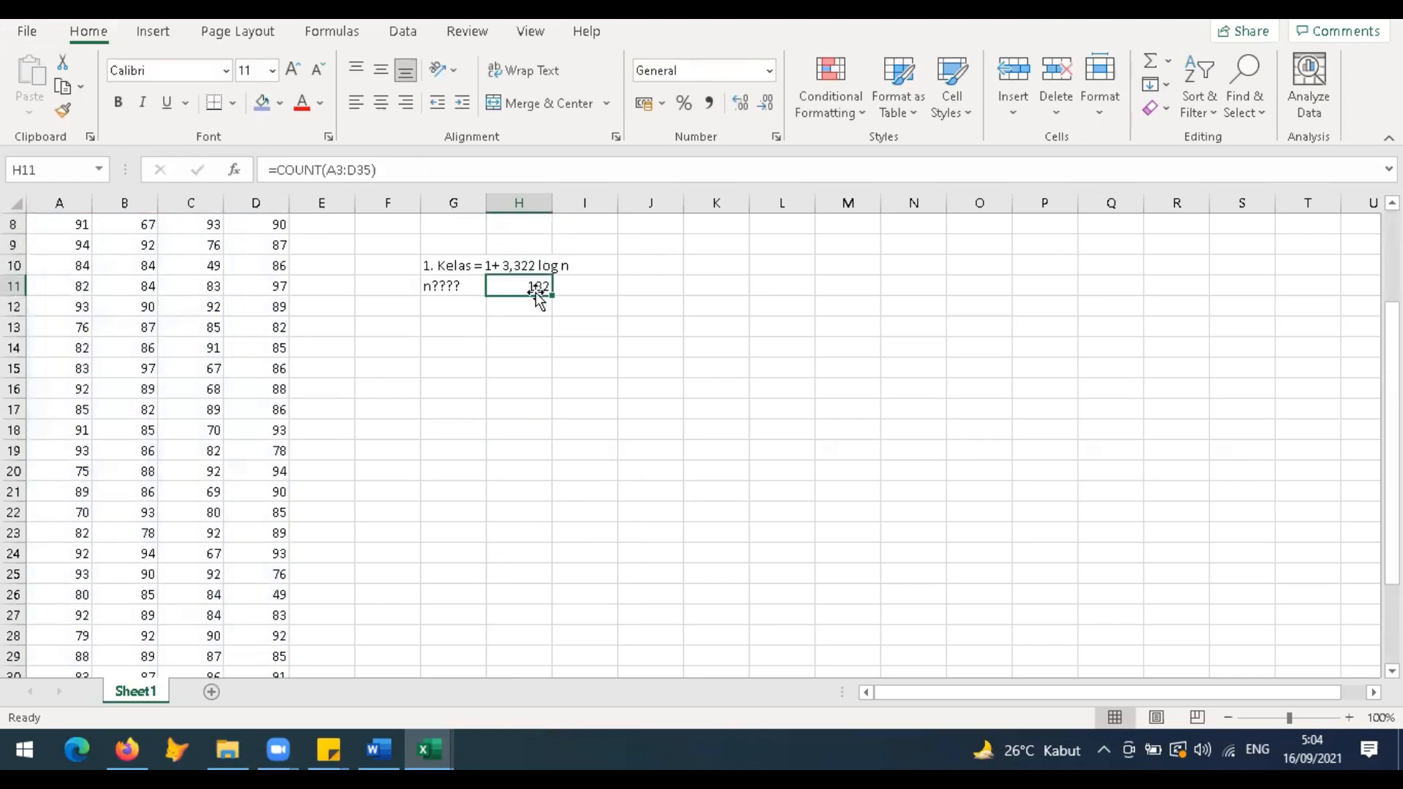
Step: Cross-check the number of scores by selecting the data and calculating =33*4 temporarily in G13, clearing that cell again
left_click(99, 406)
scroll(97, 400, "up", 3)
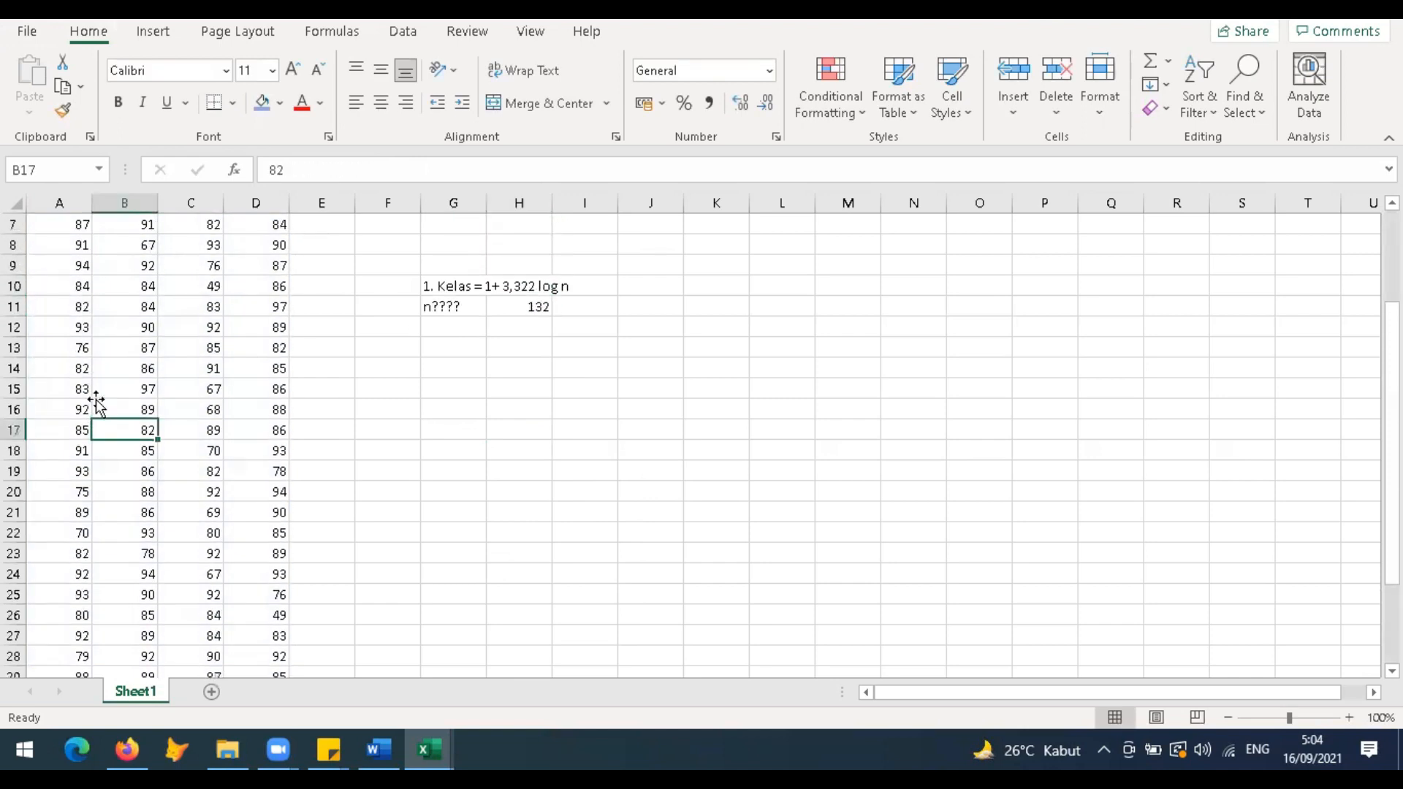
left_click_drag(60, 260, 282, 265)
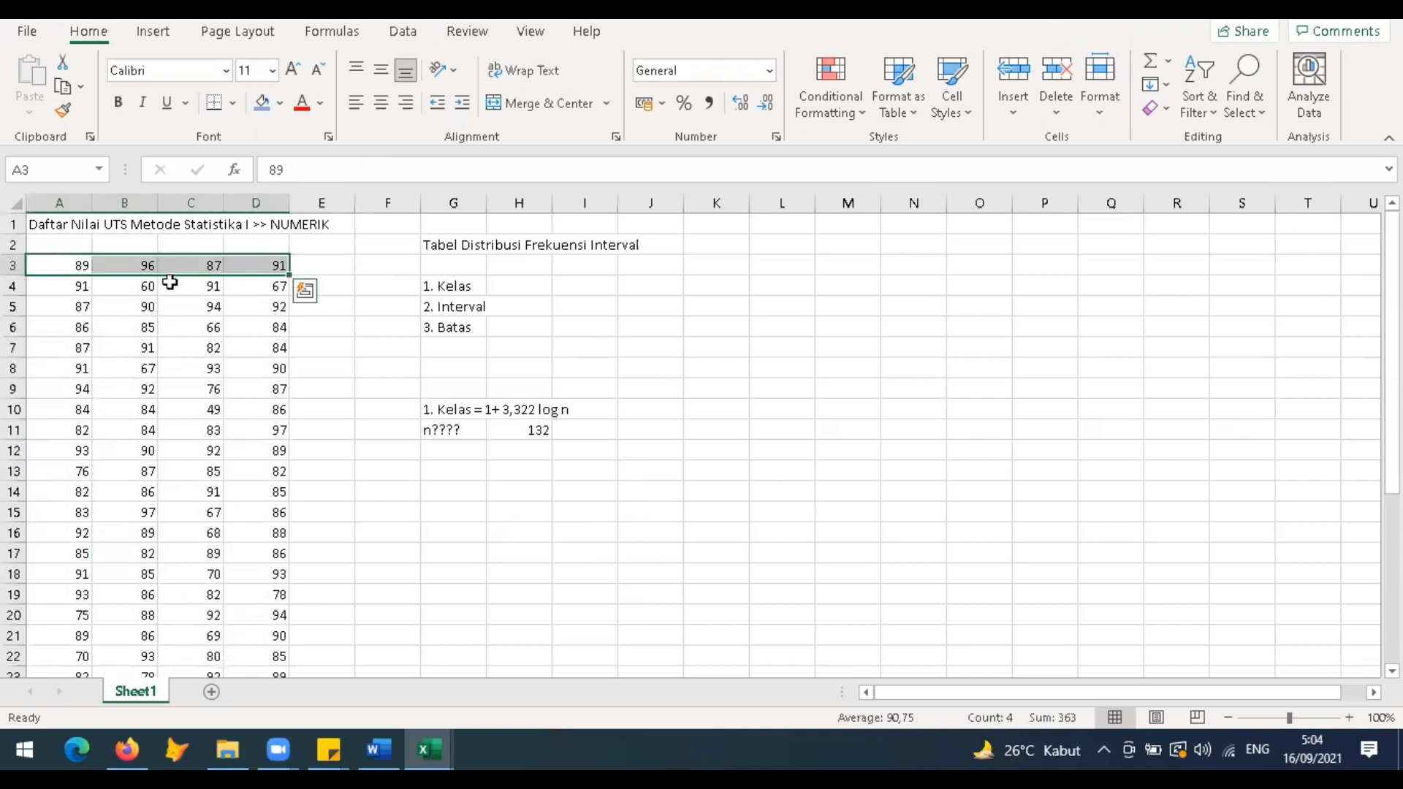
left_click(75, 264)
key("ctrl+shift+Down")
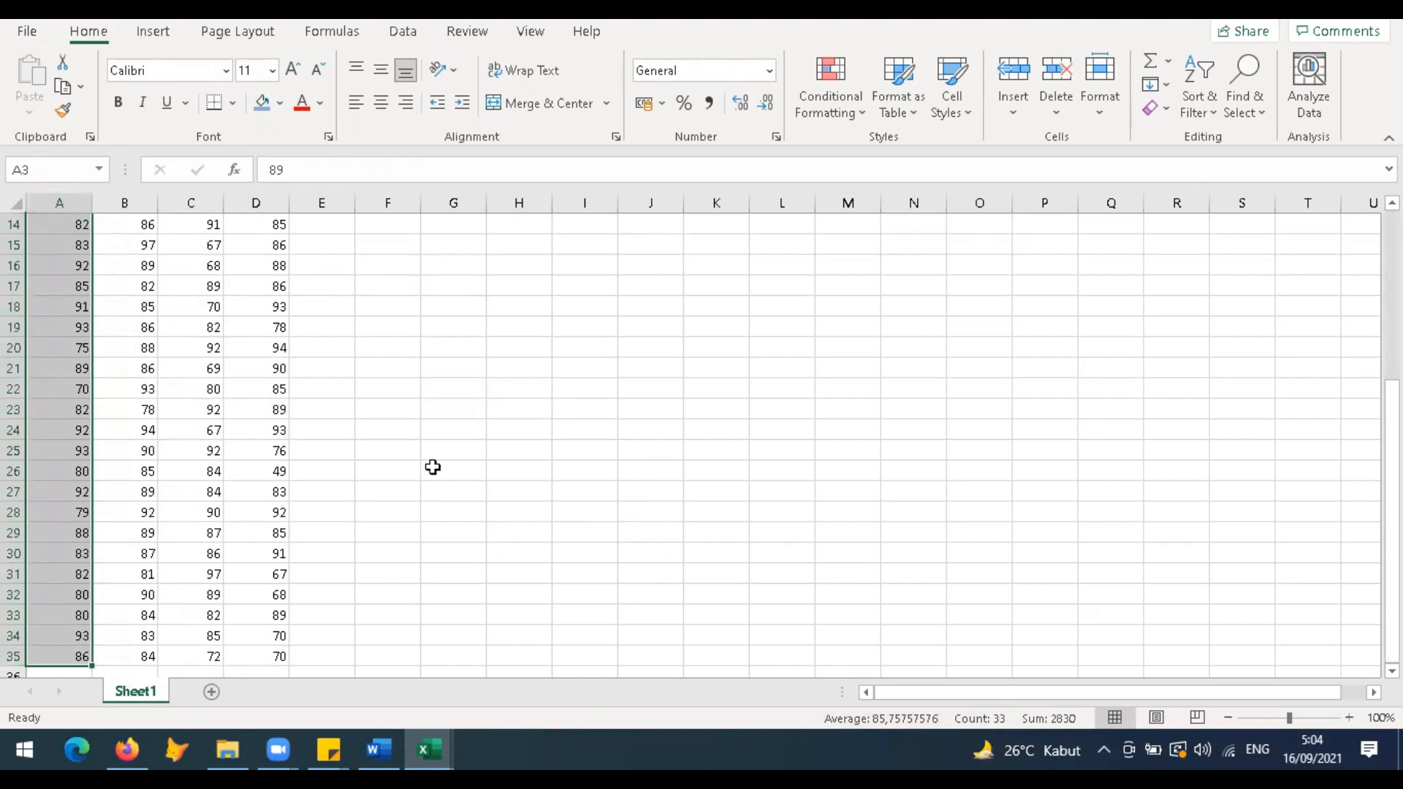
scroll(438, 471, "up", 5)
left_click(466, 476)
type("=33*4")
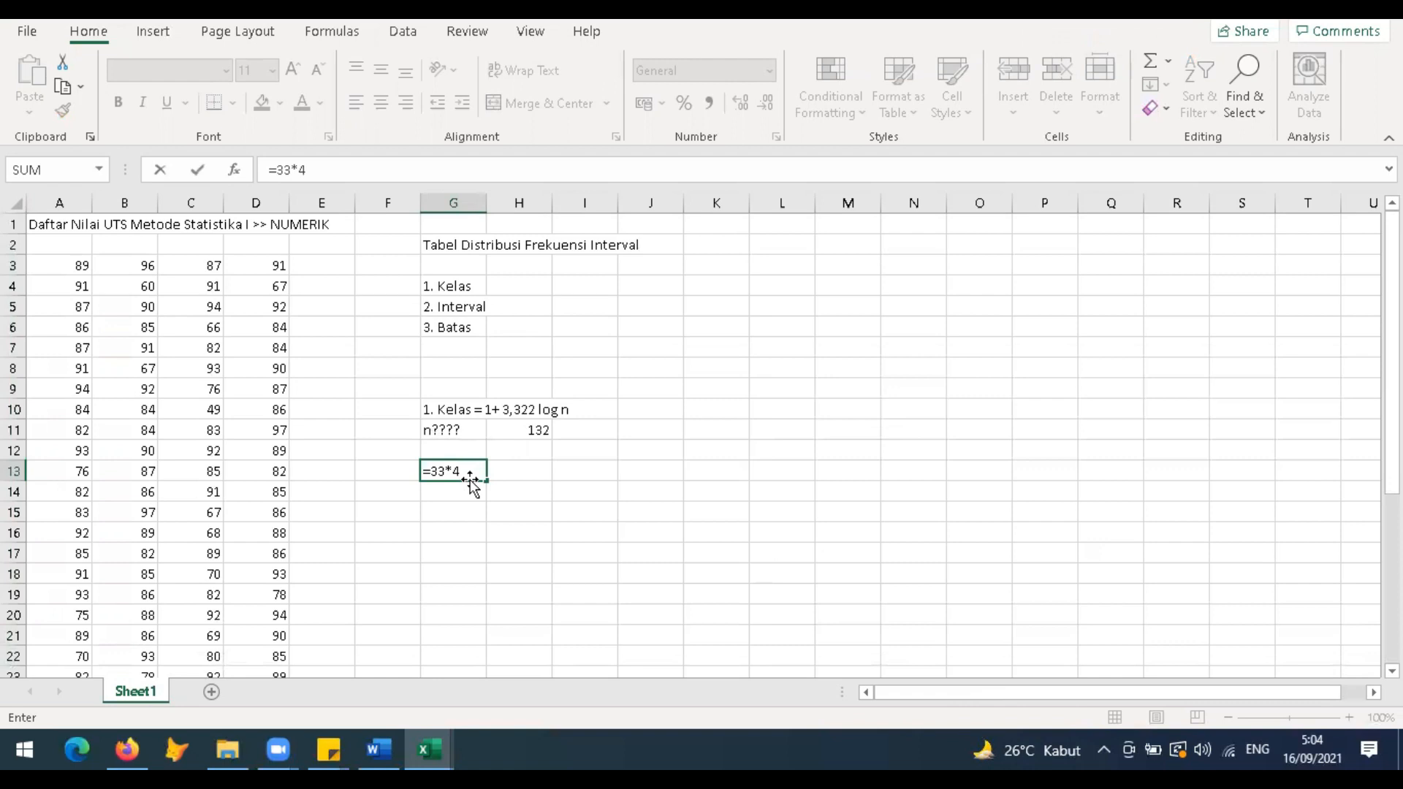
key("Return")
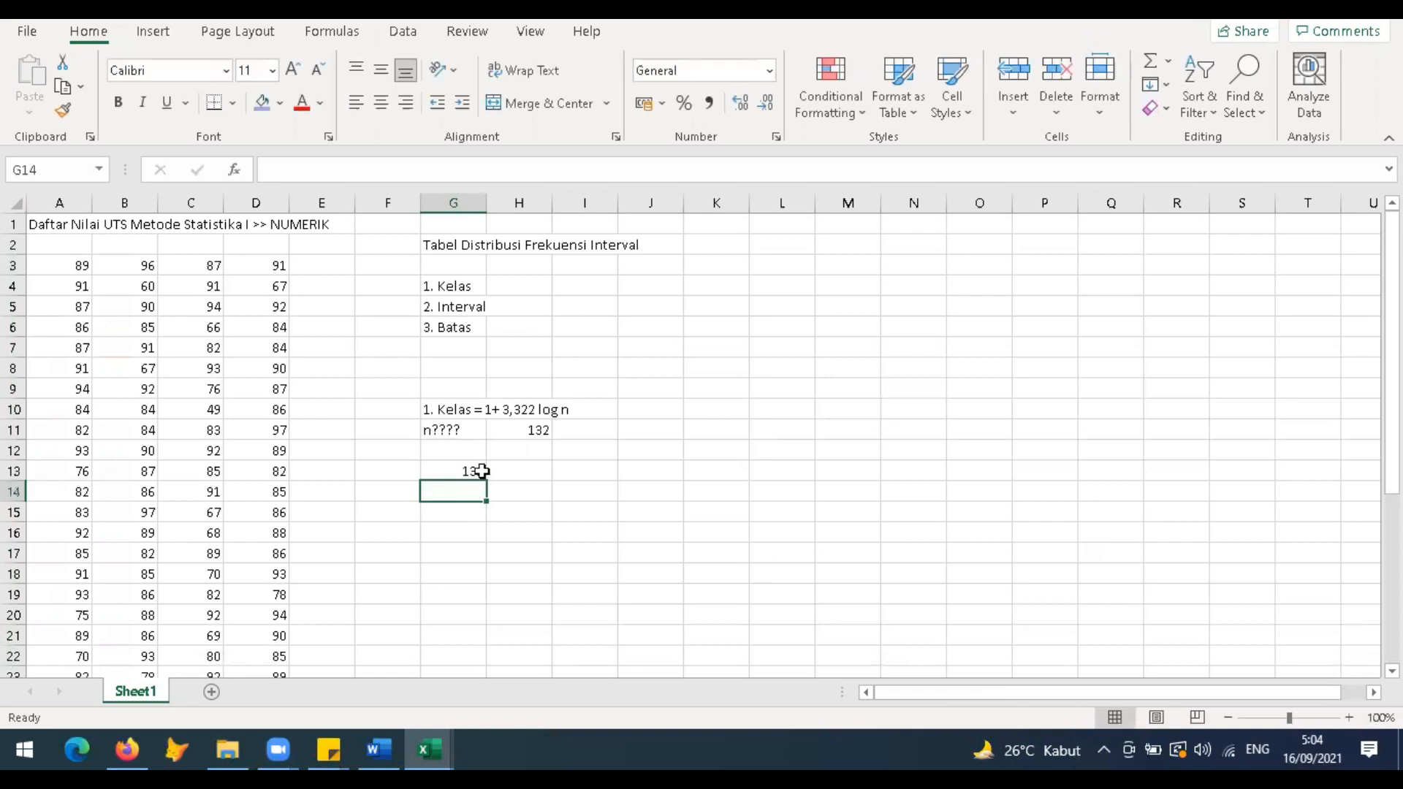
left_click(465, 469)
key("Delete")
Step: Clear the trial count in G11:H11 and enter "n = 132" in G11
left_click(478, 433)
left_click_drag(478, 434, 539, 429)
key("Delete")
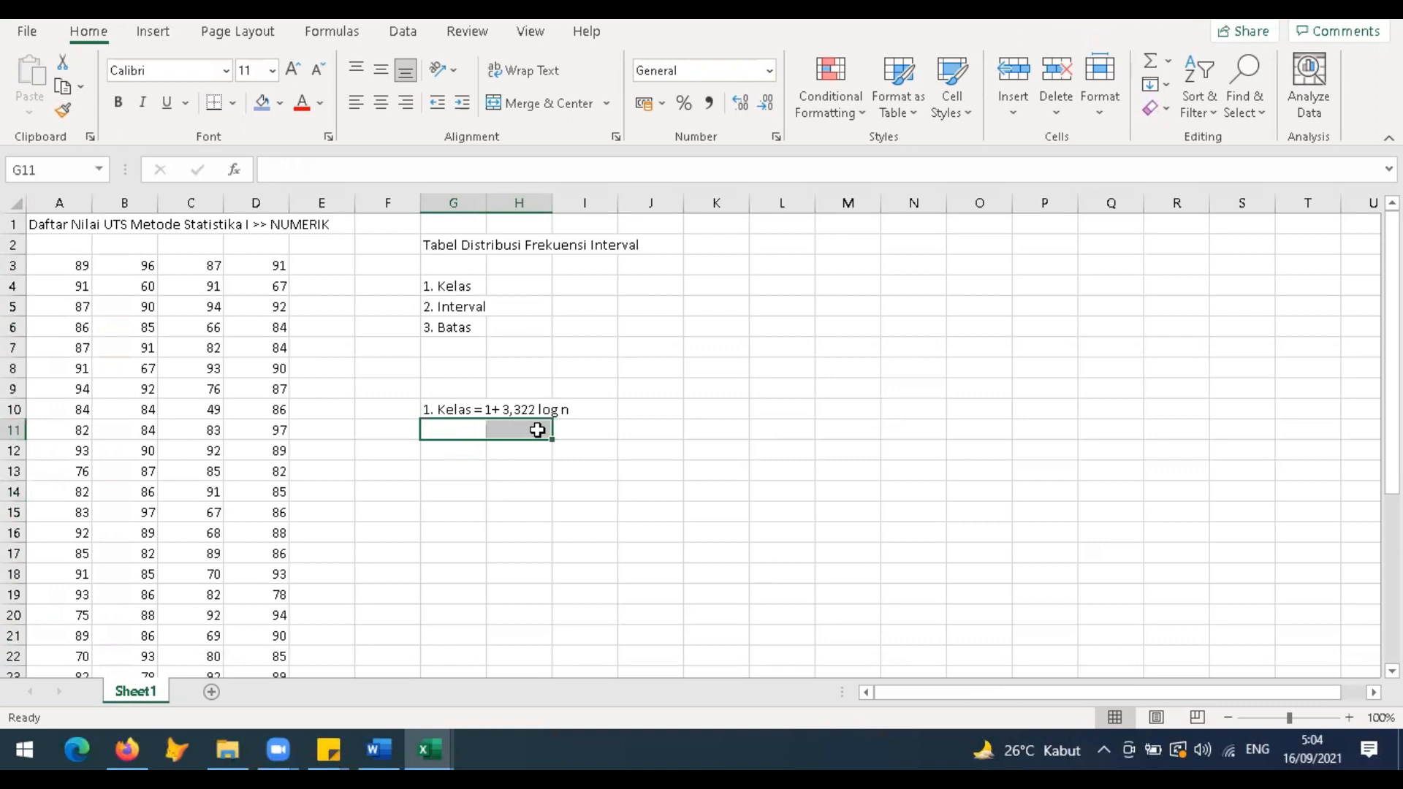
key("shift+Left")
type("n = 1")
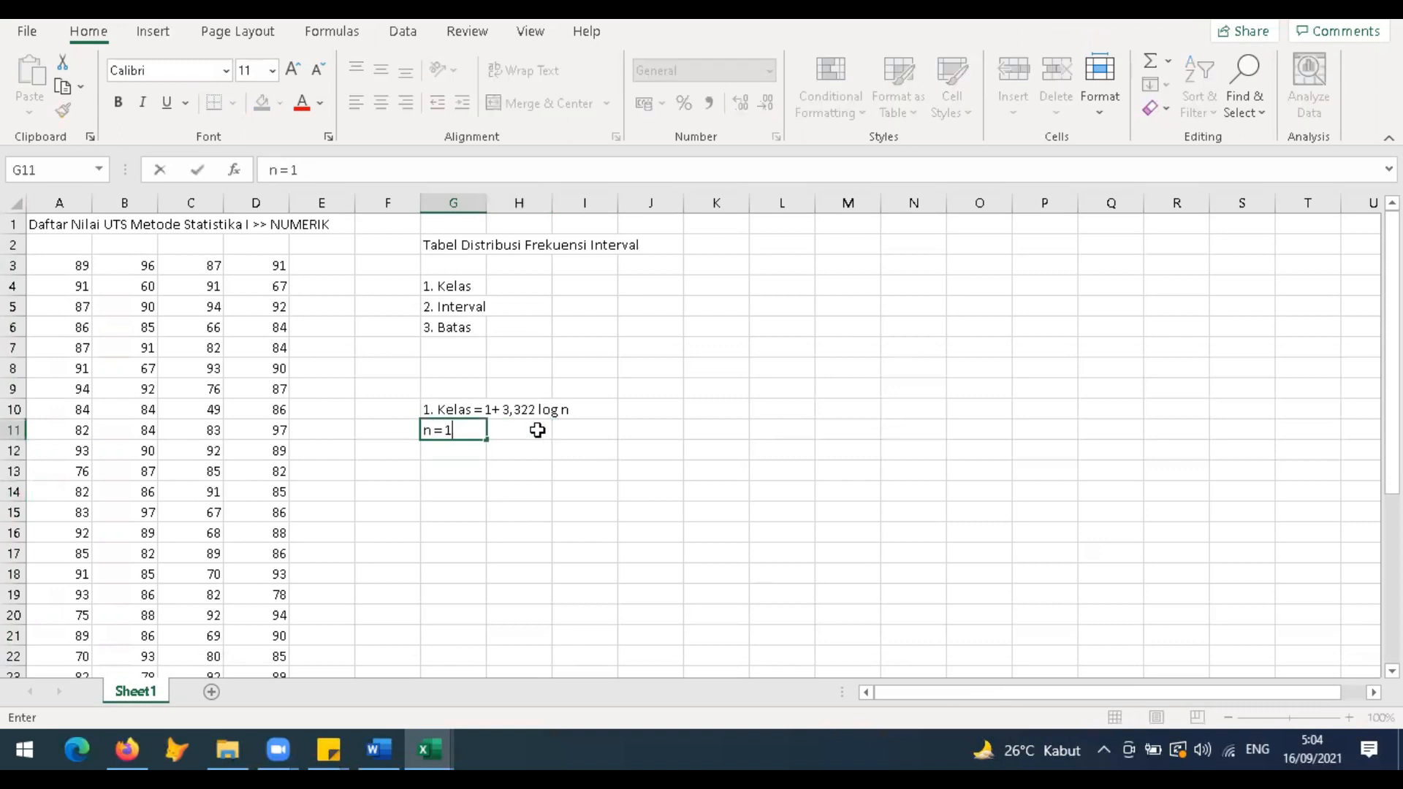
type("32")
key("Return")
Step: Put the labels "n" and "log n" in G11:G12, with 132 in H11 and the LOG of H11 in H12
type("loh")
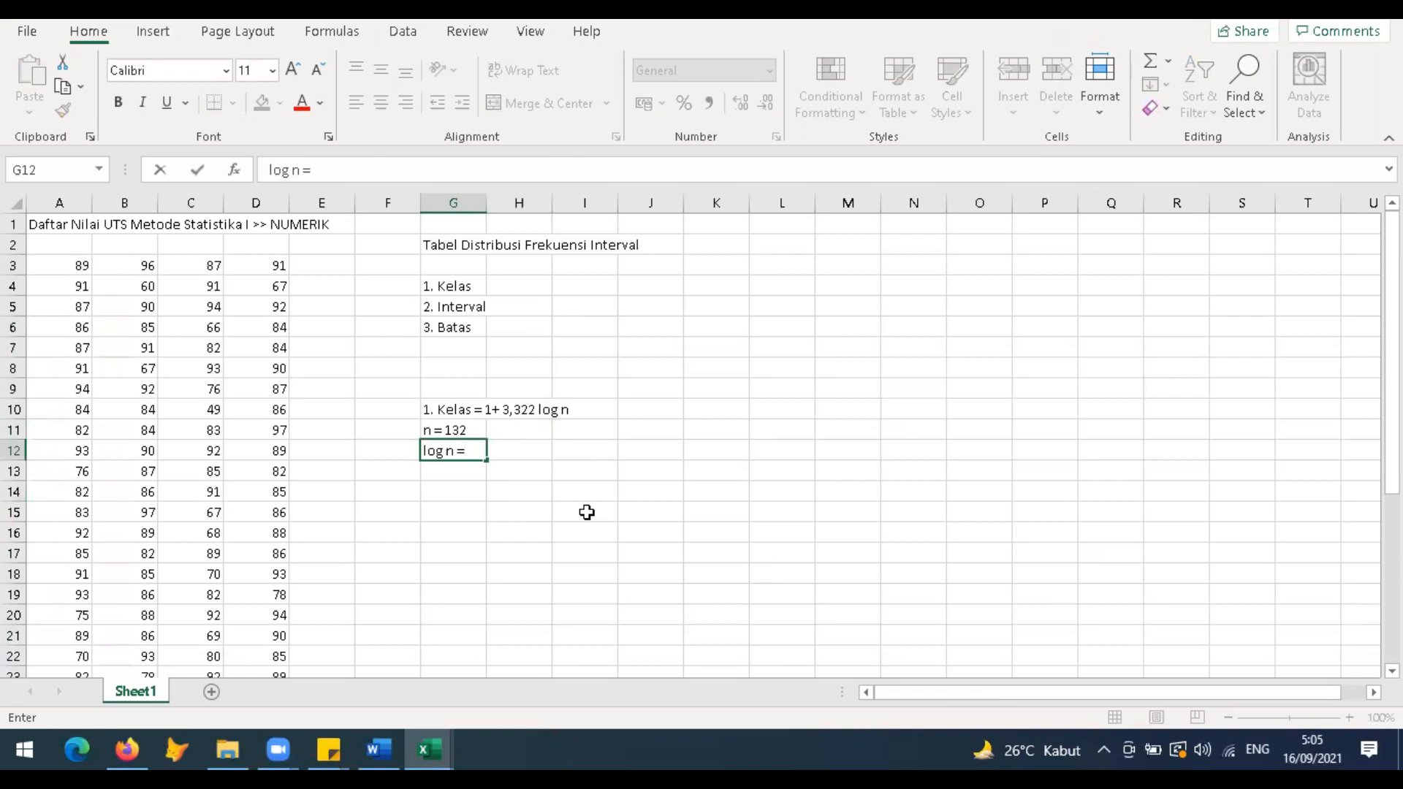
key("Up")
type("n")
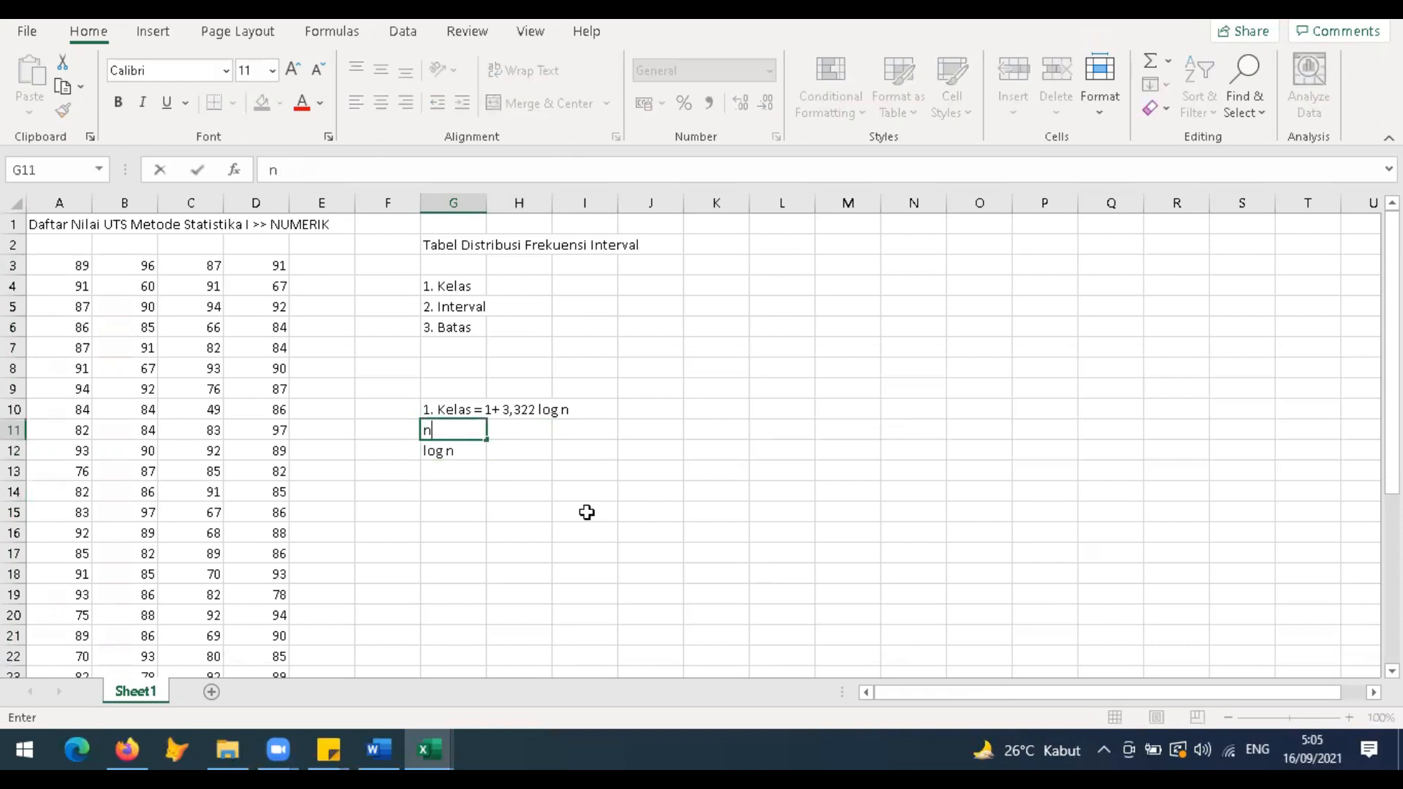
key("Right")
type("132")
key("Return")
type("=log(H11)")
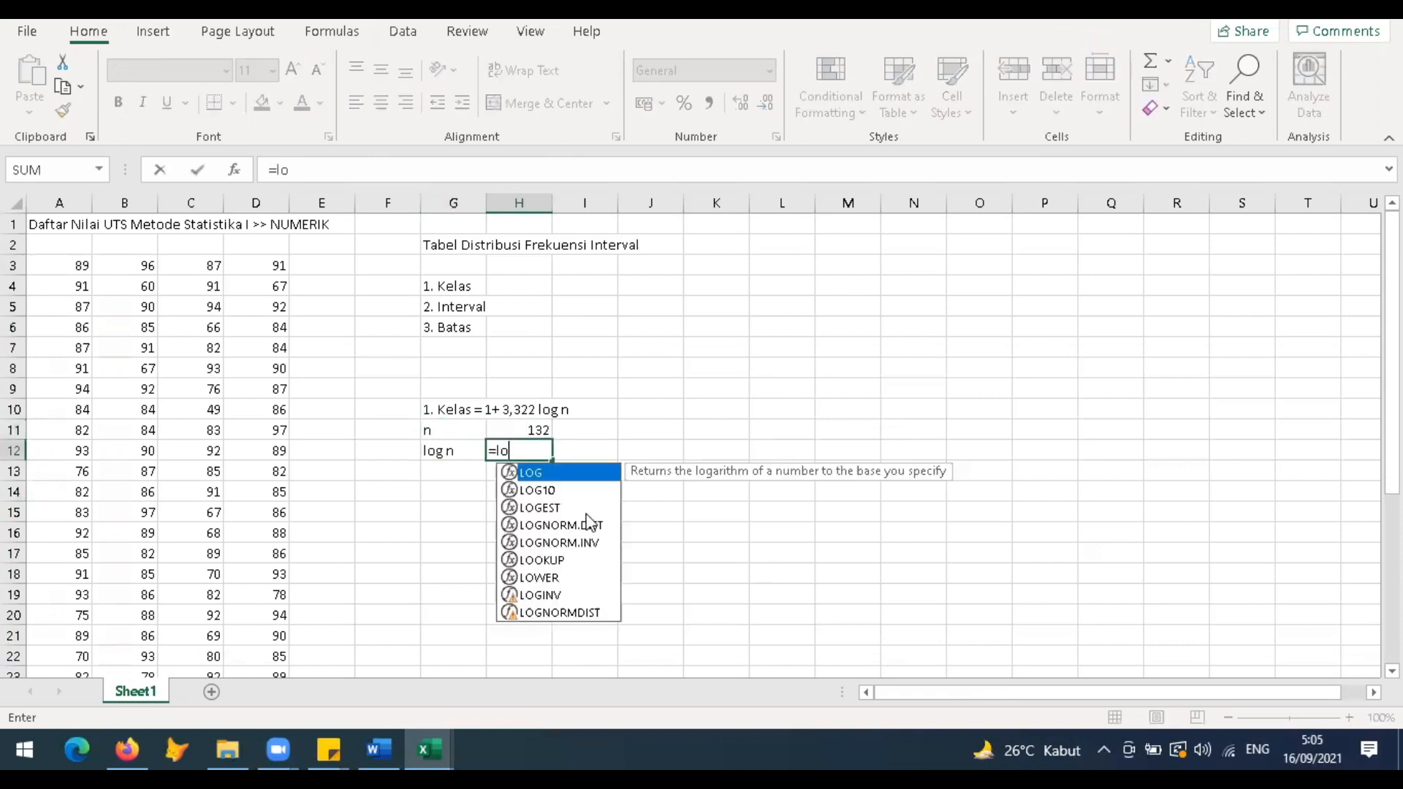
key("Return")
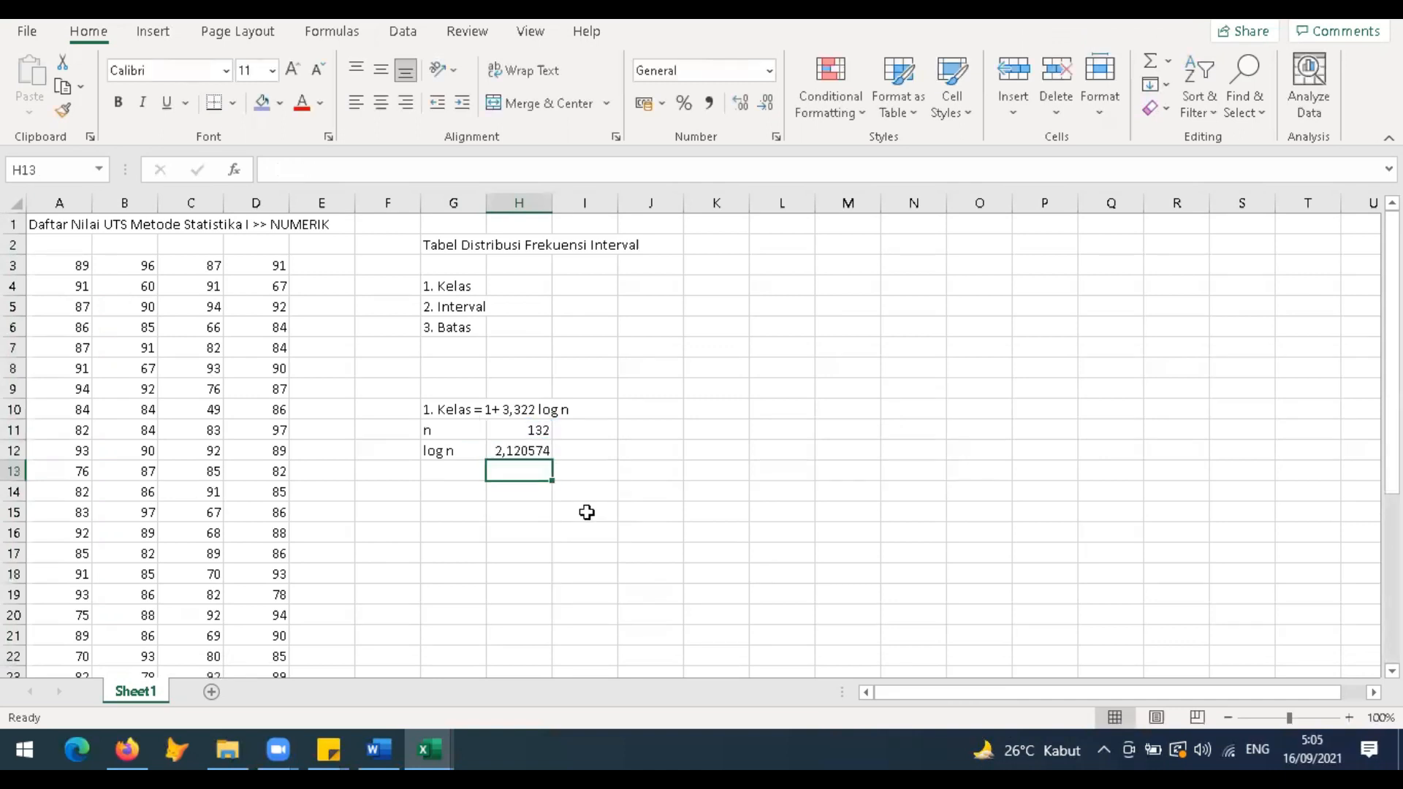
Step: Label G13 "3,32 log n" and calculate =3,322*H12 in H13
key("Left")
type("3,32 log")
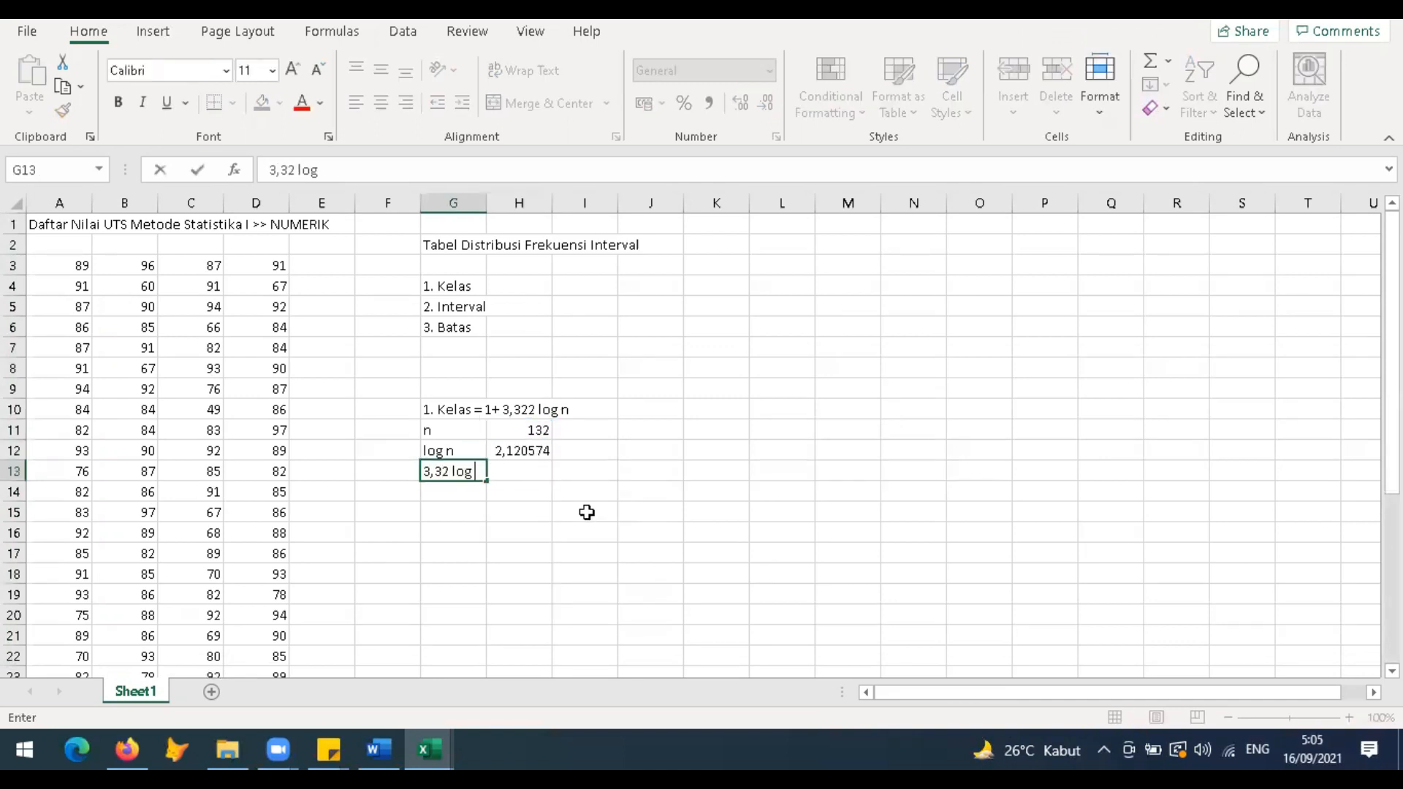
type(" n")
key("Return")
key("Up")
key("Right")
type("=3")
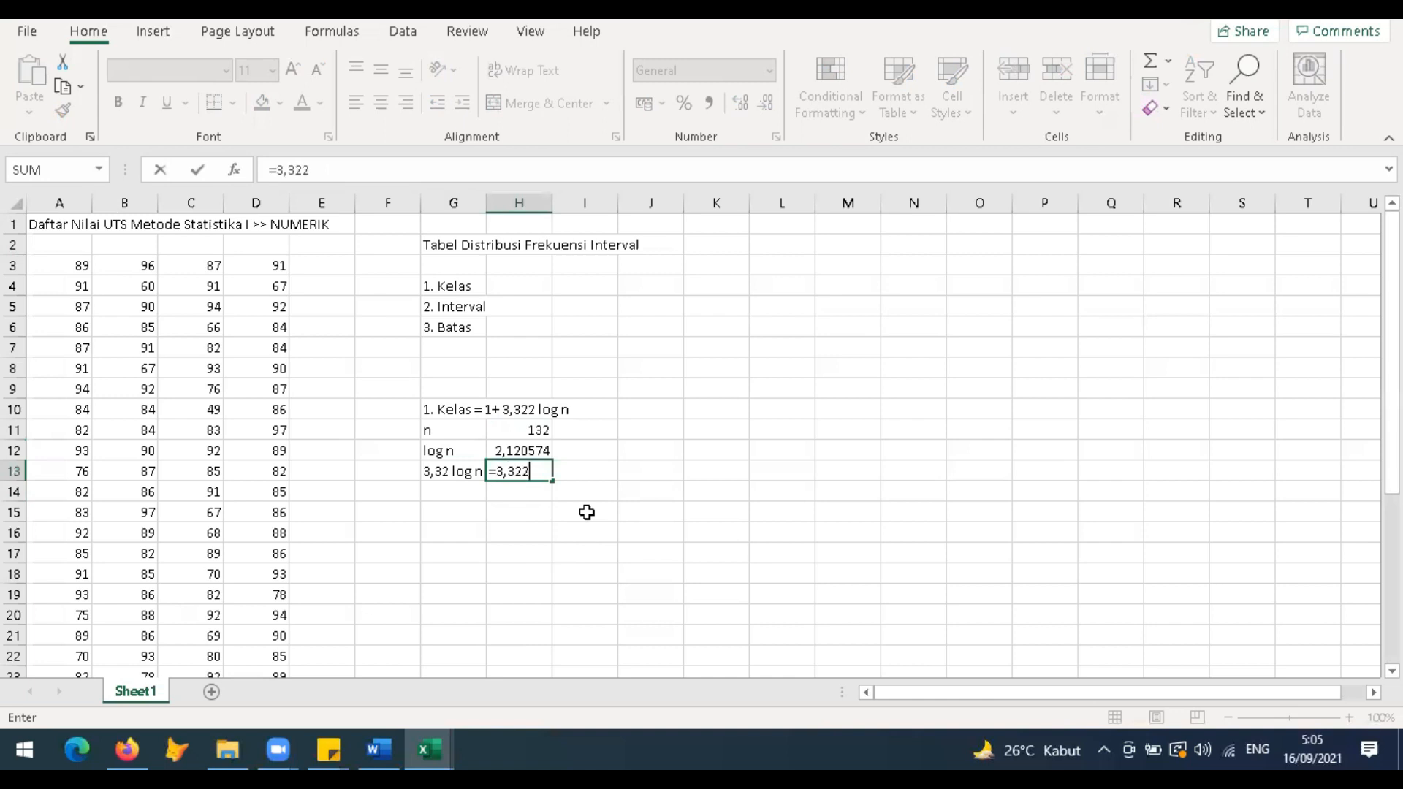
type(",322*h12")
key("Return")
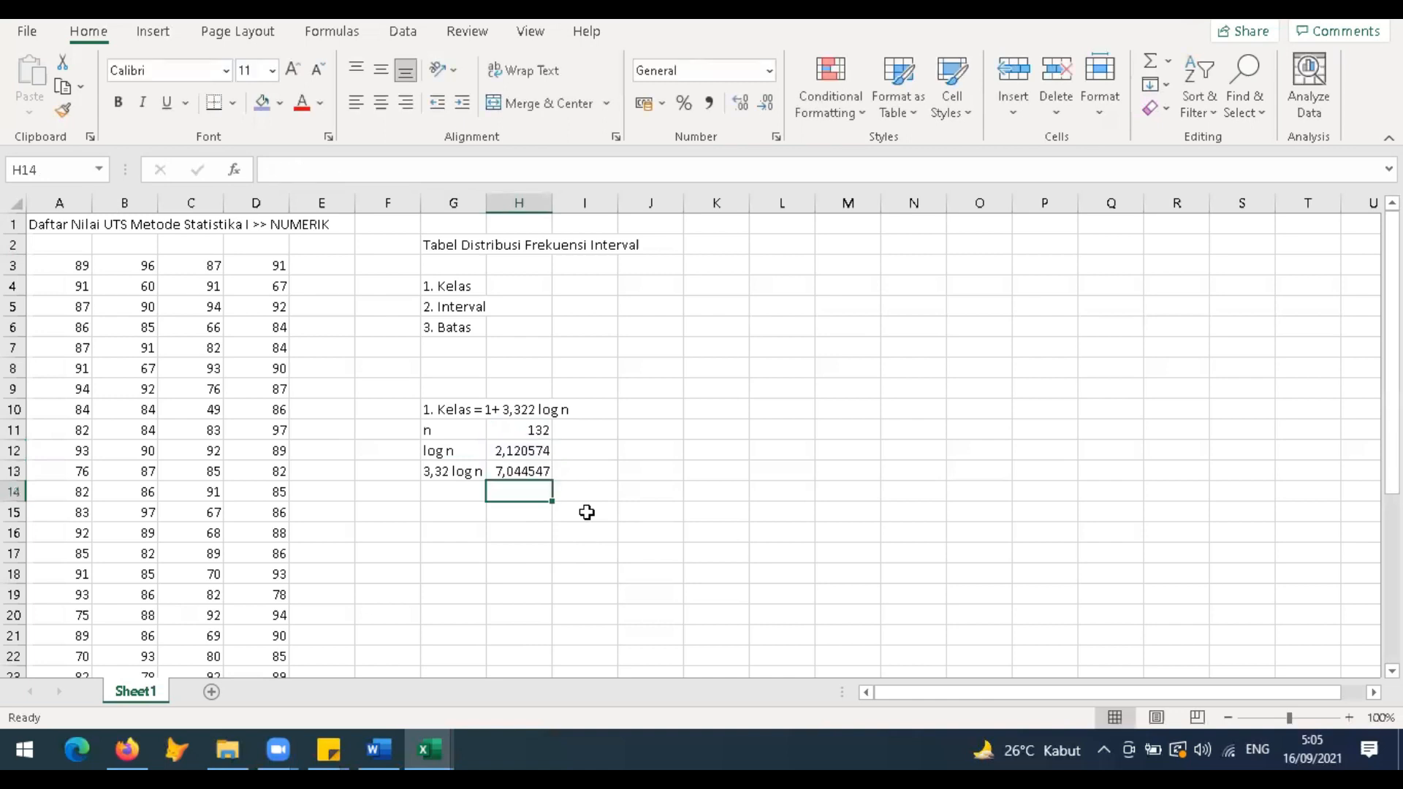
Step: Label G14 "kelas", calculate =1+H13 in H14, and note the rounded-up class count ">> 9" in I14
left_click(440, 496)
type("kelas")
key("Right")
type("=1+h13")
key("Return")
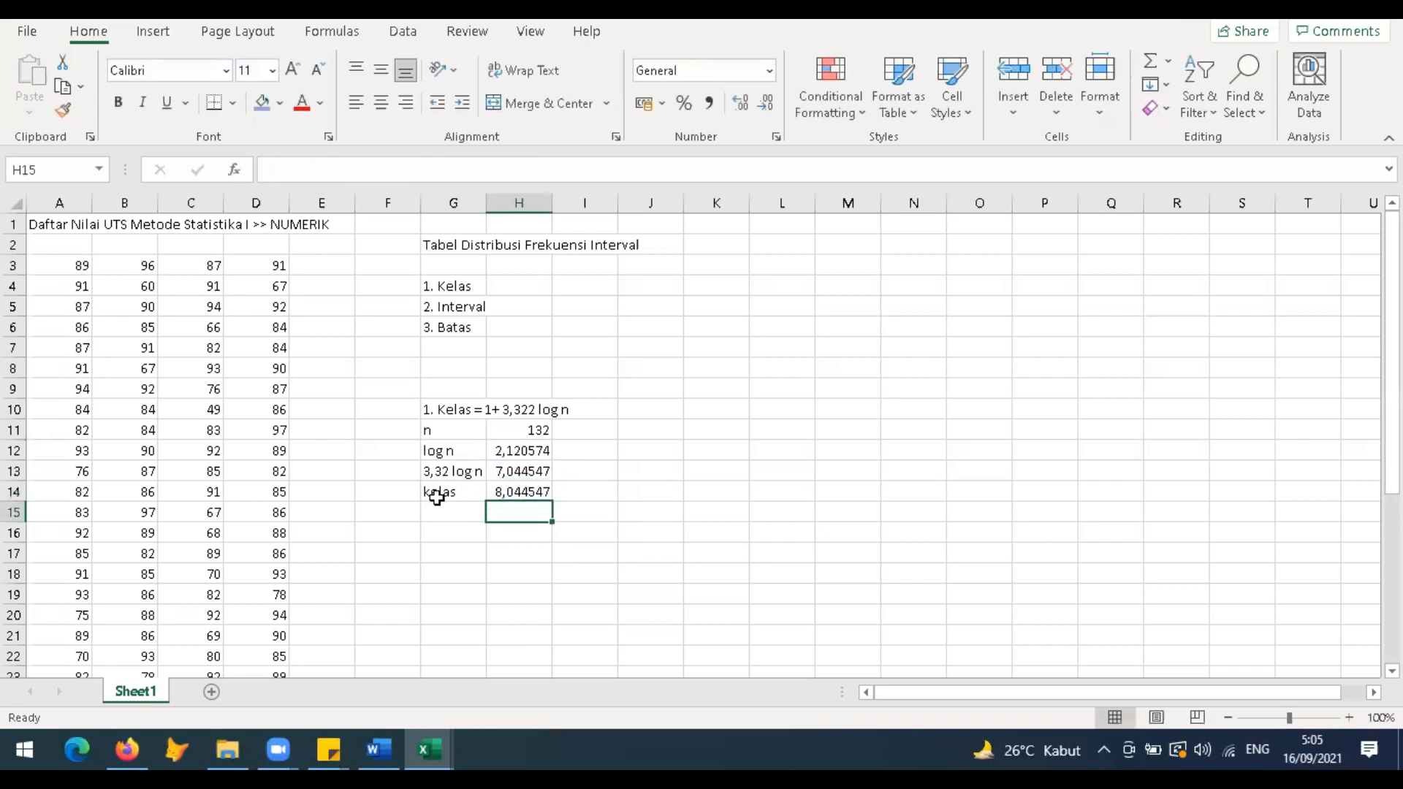
left_click(610, 487)
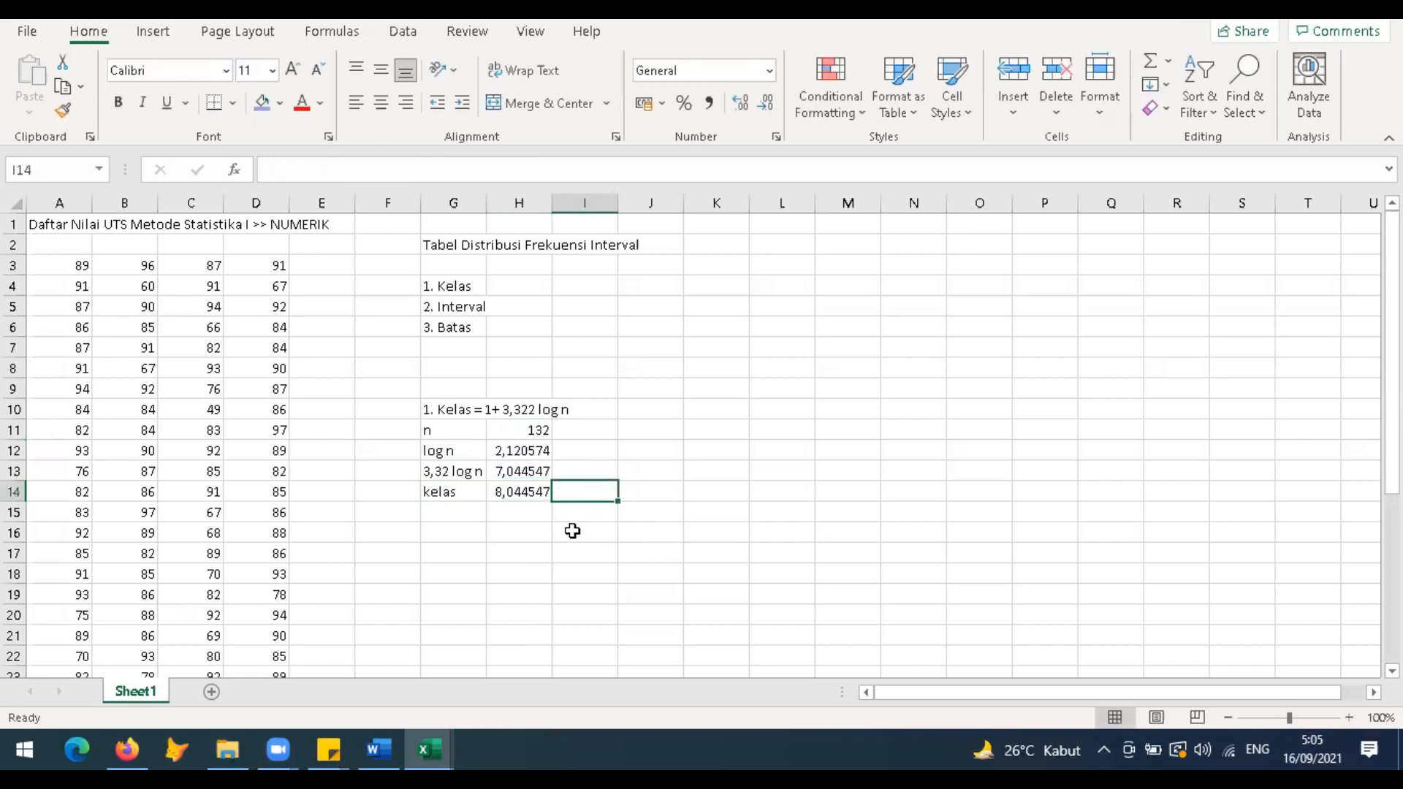
type(">> 9")
key("Return")
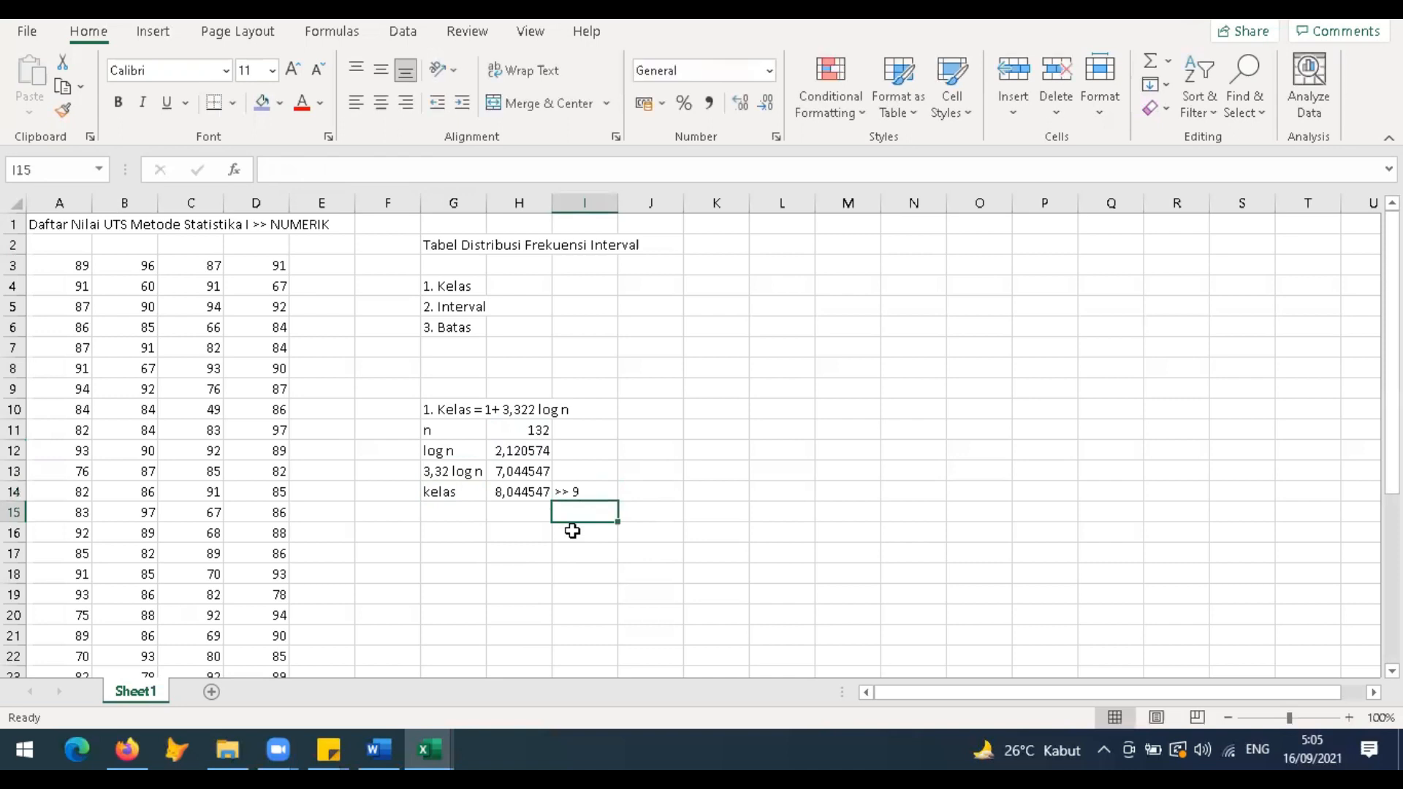
Step: Enter the interval formula heading "2. Interval = (Max - Min) / kelas" as text in G16
key("Left")
key("Left")
key("Down")
type("2. Inter")
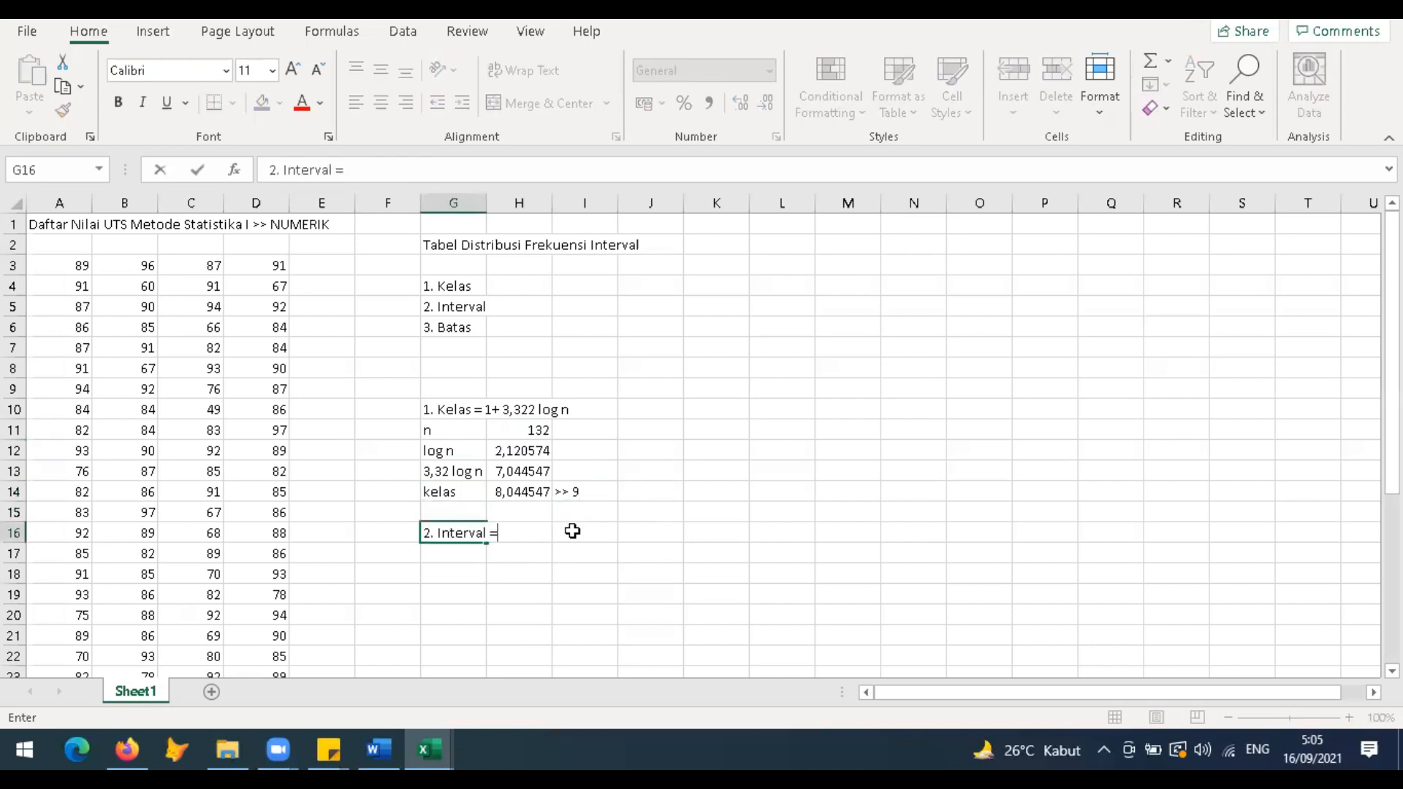
type("- M")
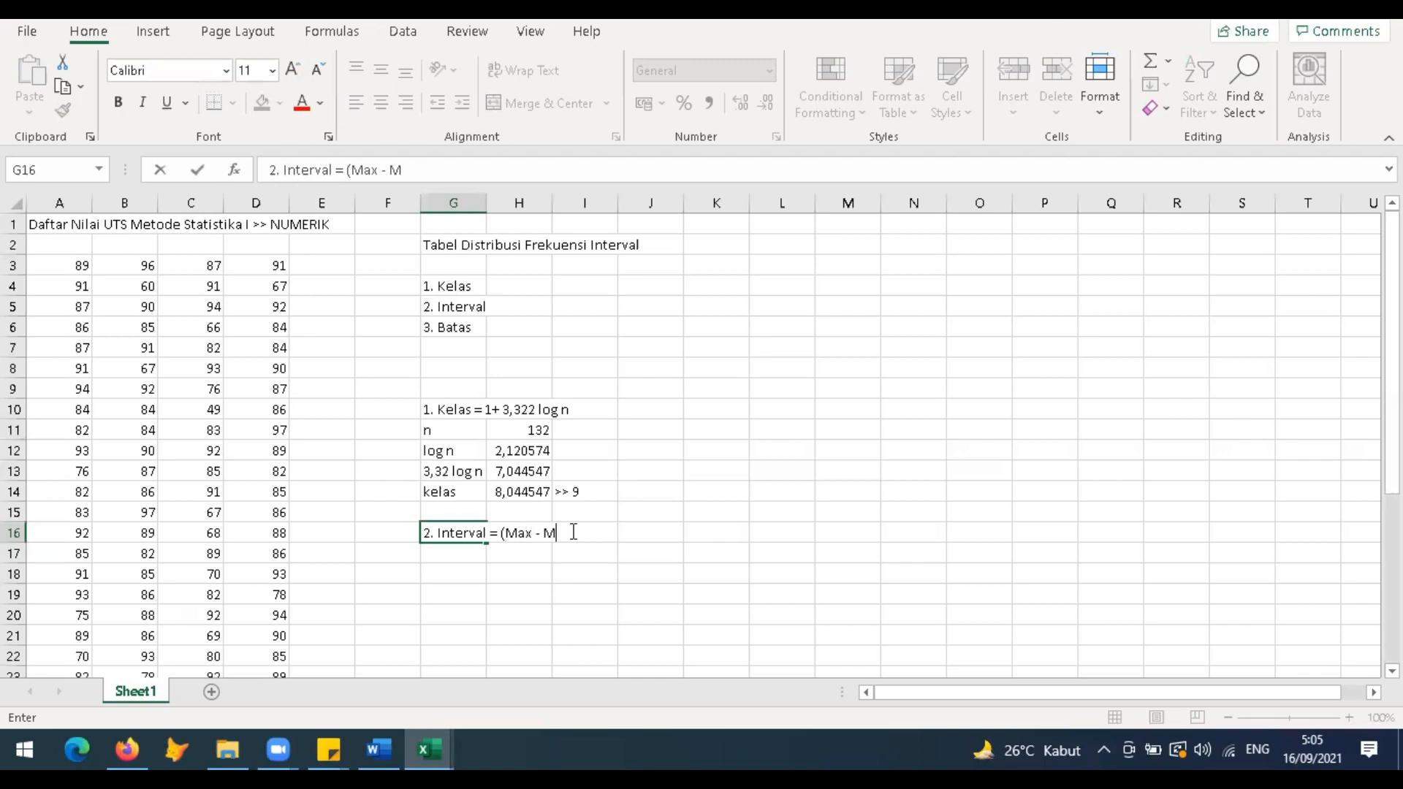
type("in) / kelas")
key("Return")
Step: Add the labels "max", "min" and "kelas" in G17:G19 and enter 9 for kelas in H19
type("max")
key("Return")
type("min")
key("Return")
type("kela")
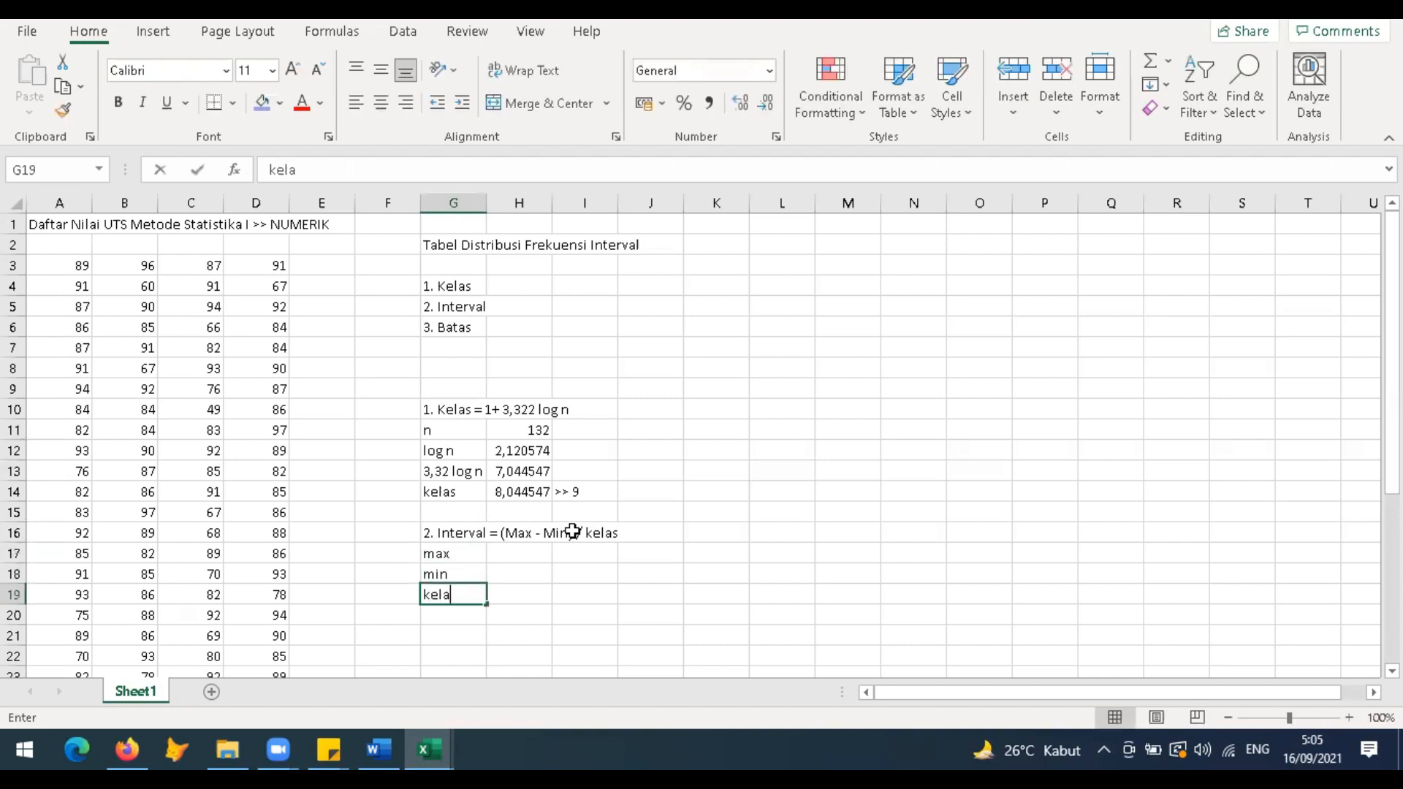
type("s")
key("Tab")
type("9")
key("Up")
Step: Calculate the maximum of the scores in A3:D35 with a MAX formula in H17
key("Up")
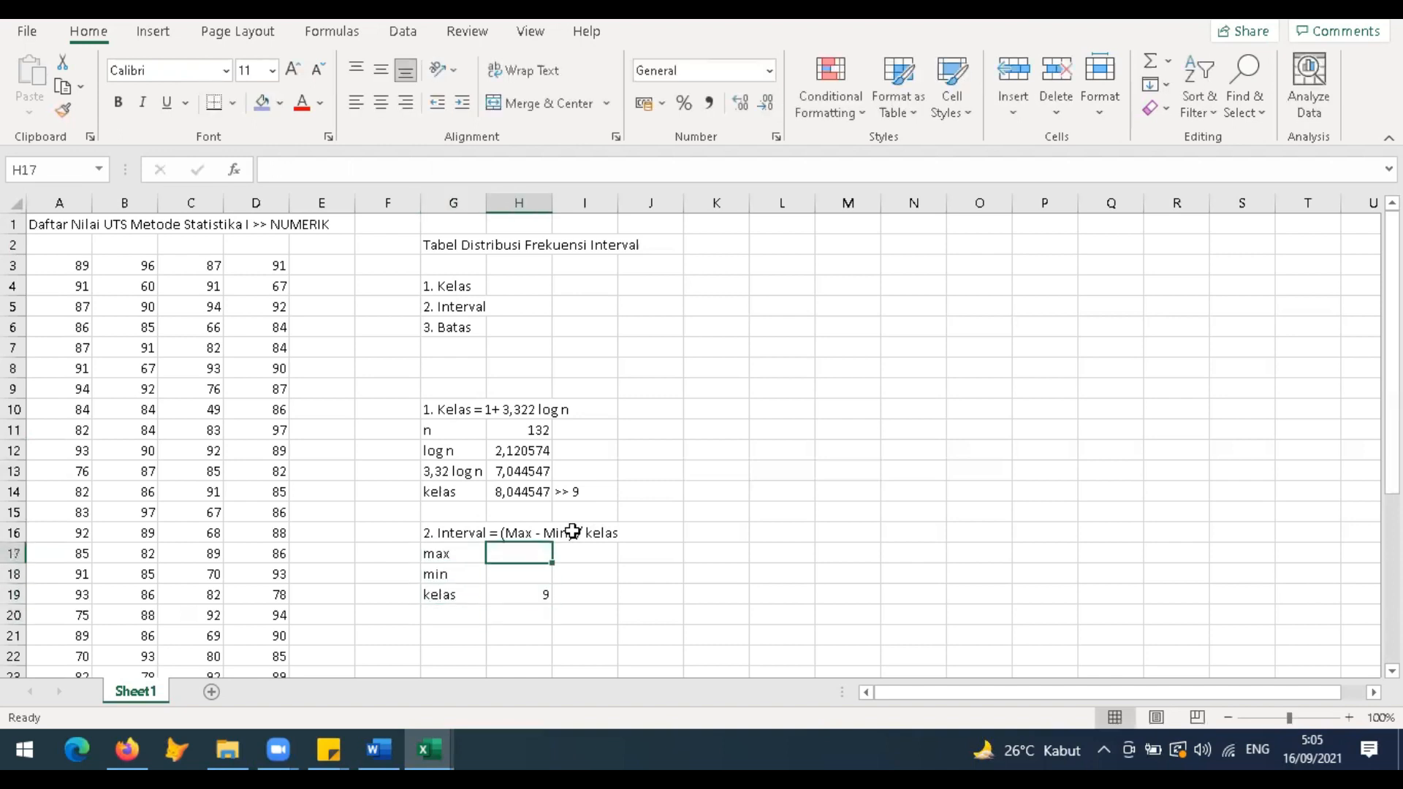
type("=max(")
left_click(76, 266)
key("ctrl+shift+Down")
key("ctrl+shift+Right")
key("Return")
Step: Calculate the minimum of the scores in A3:D35 with a MIN formula in H18
type("=min(")
key("Left")
key("Left")
key("Left")
key("Left")
key("ctrl+Up")
key("ctrl+Left")
key("ctrl+shift+Down")
key("ctrl+shift+Right")
key("Return")
Step: Label G20 "Interval" and calculate =(H17-H18)/H19 in H20
key("Up")
key("Up")
key("Down")
key("Down")
key("Down")
key("Left")
type("Inte")
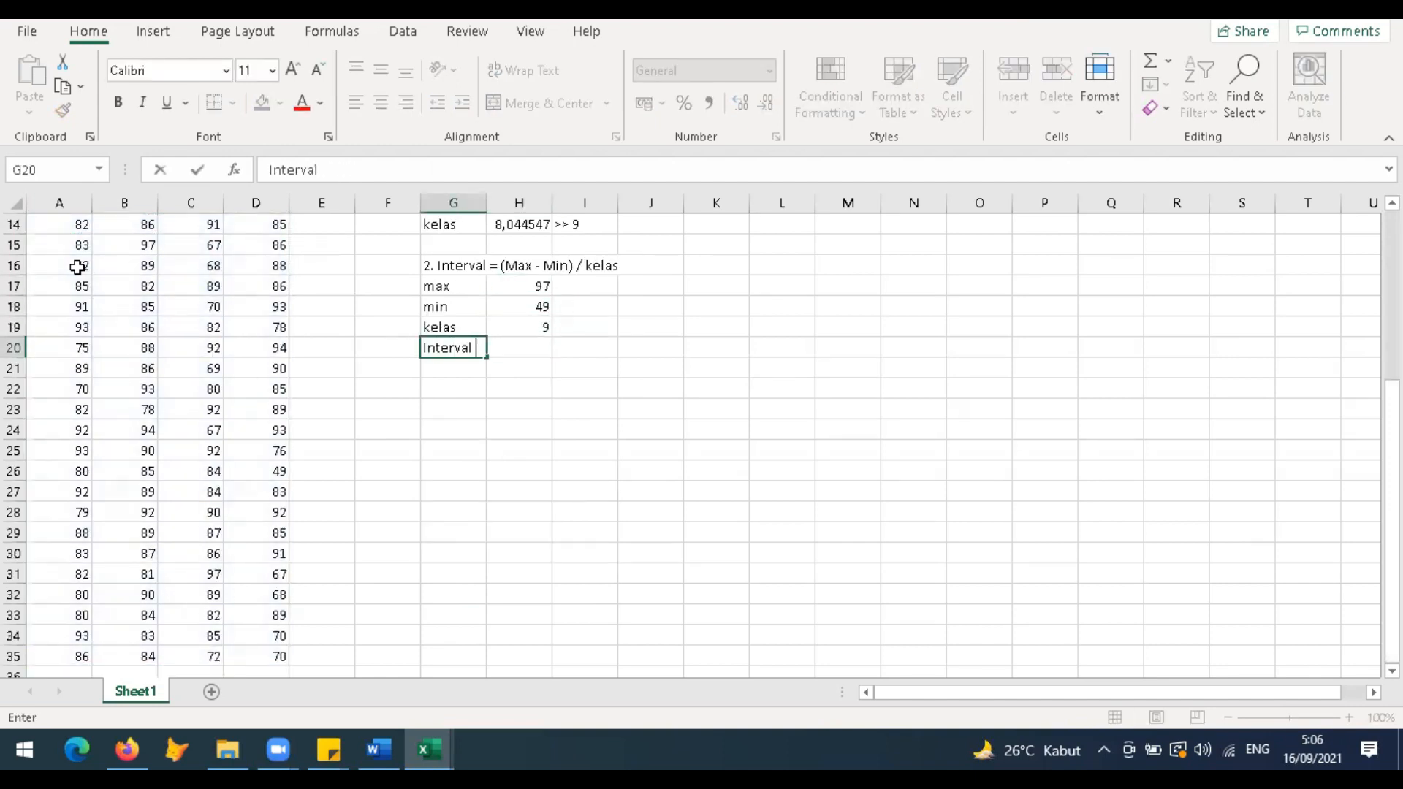
key("Right")
type("=(")
key("Up")
key("Up")
key("Up")
type("-")
key("Up")
key("Up")
type(")/")
key("Up")
key("Return")
Step: Note the rounded-up interval width ">> 6" in I20
key("Up")
key("Right")
type(">>")
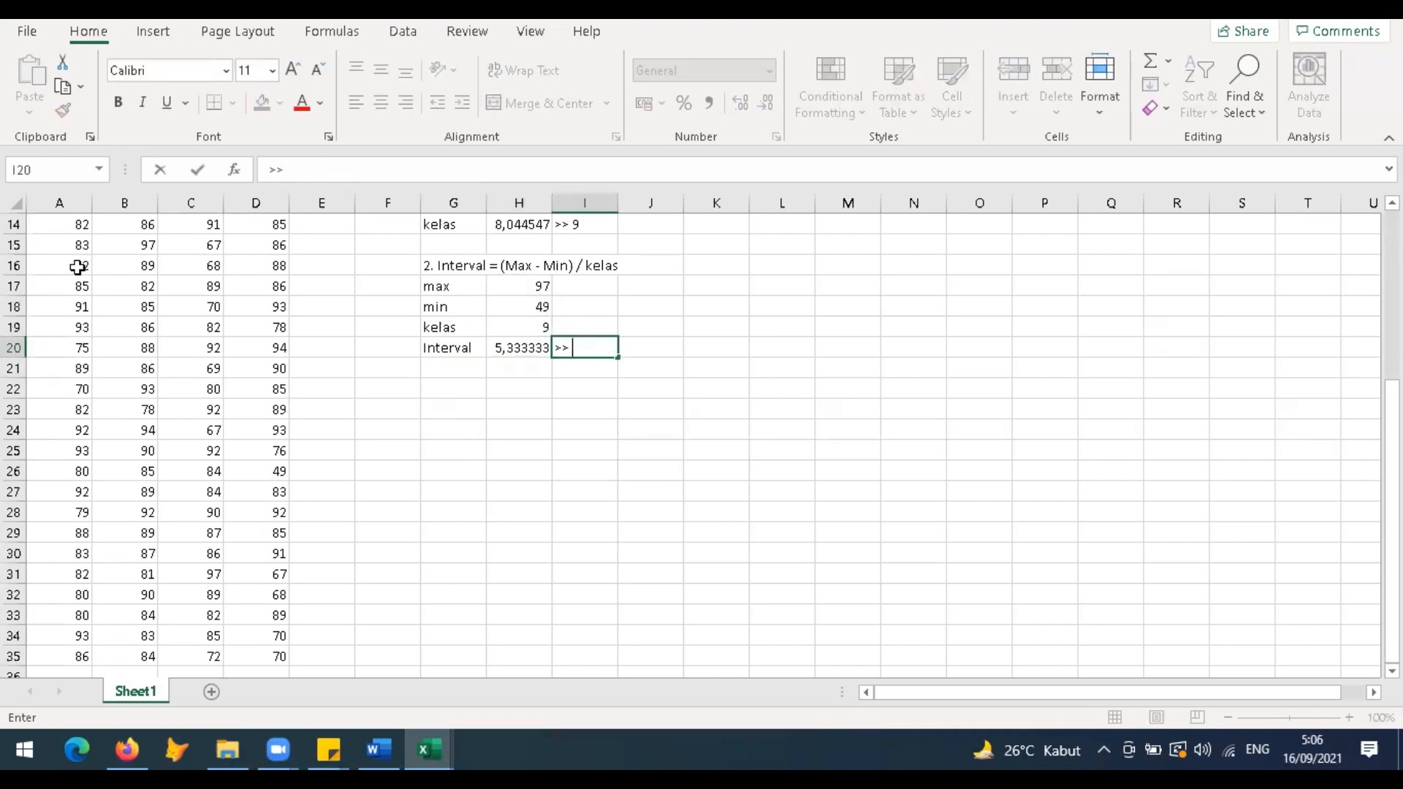
key("Return")
Step: Enter the section heading "3. Pembuatan tabel" in G23
left_click(471, 401)
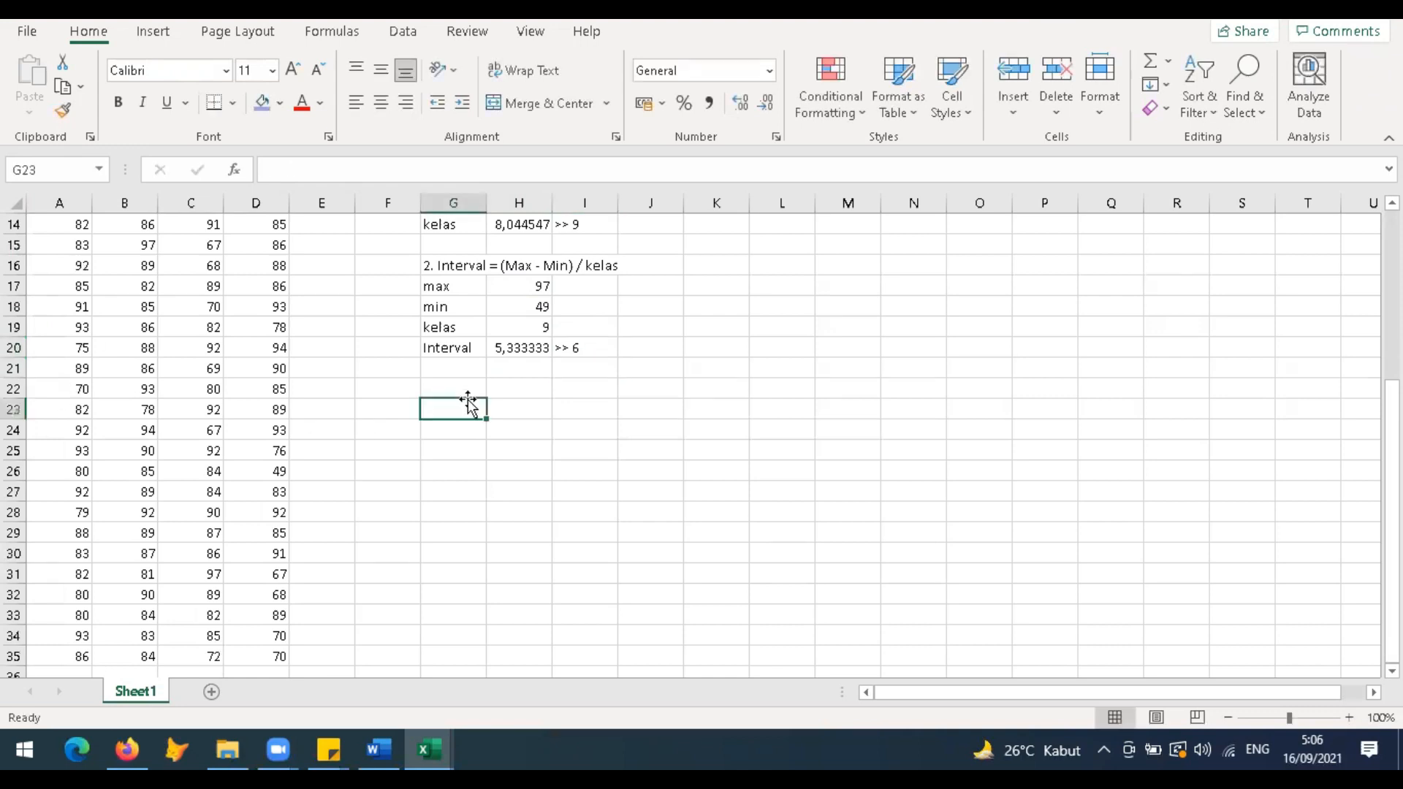
type("3. Pembuatan tabel")
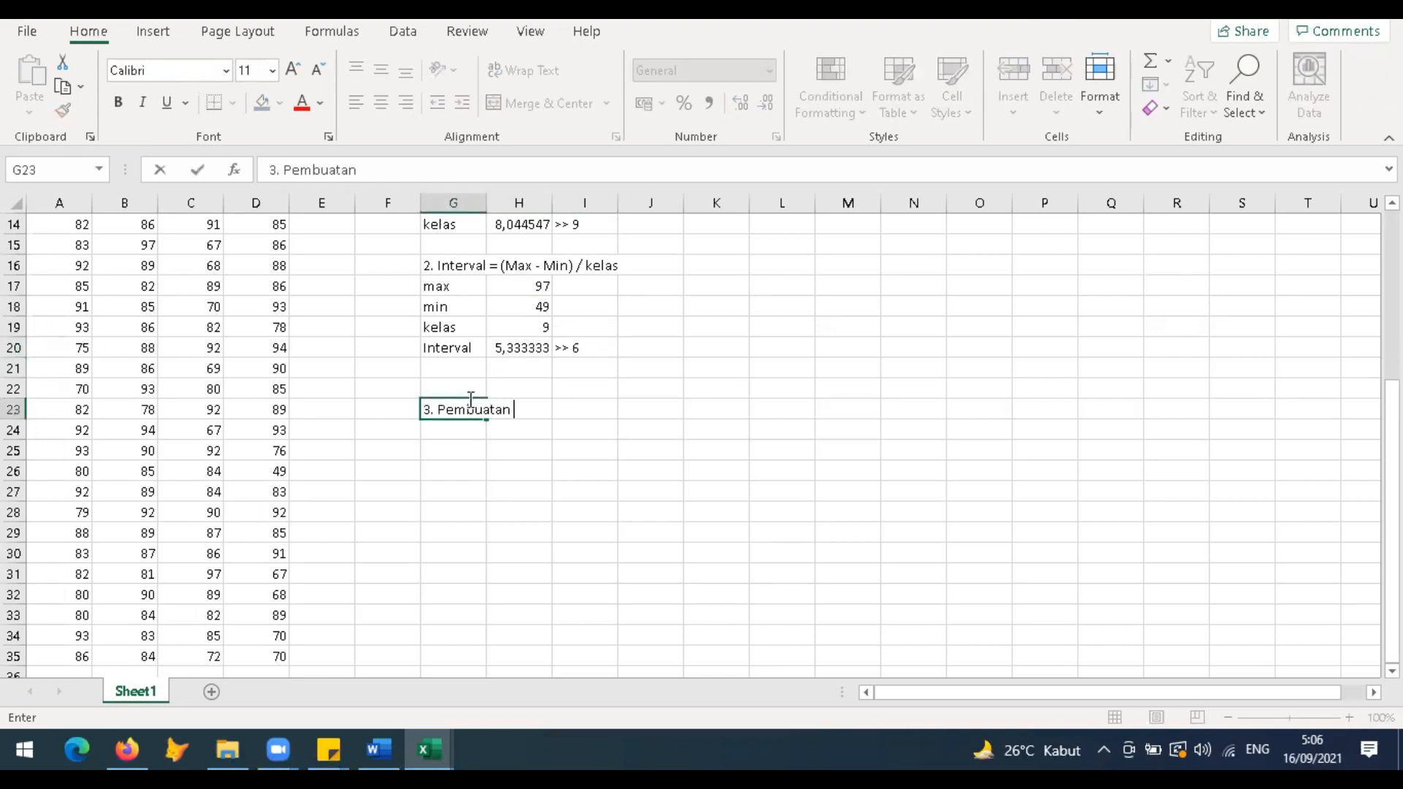
key("Return")
key("Down")
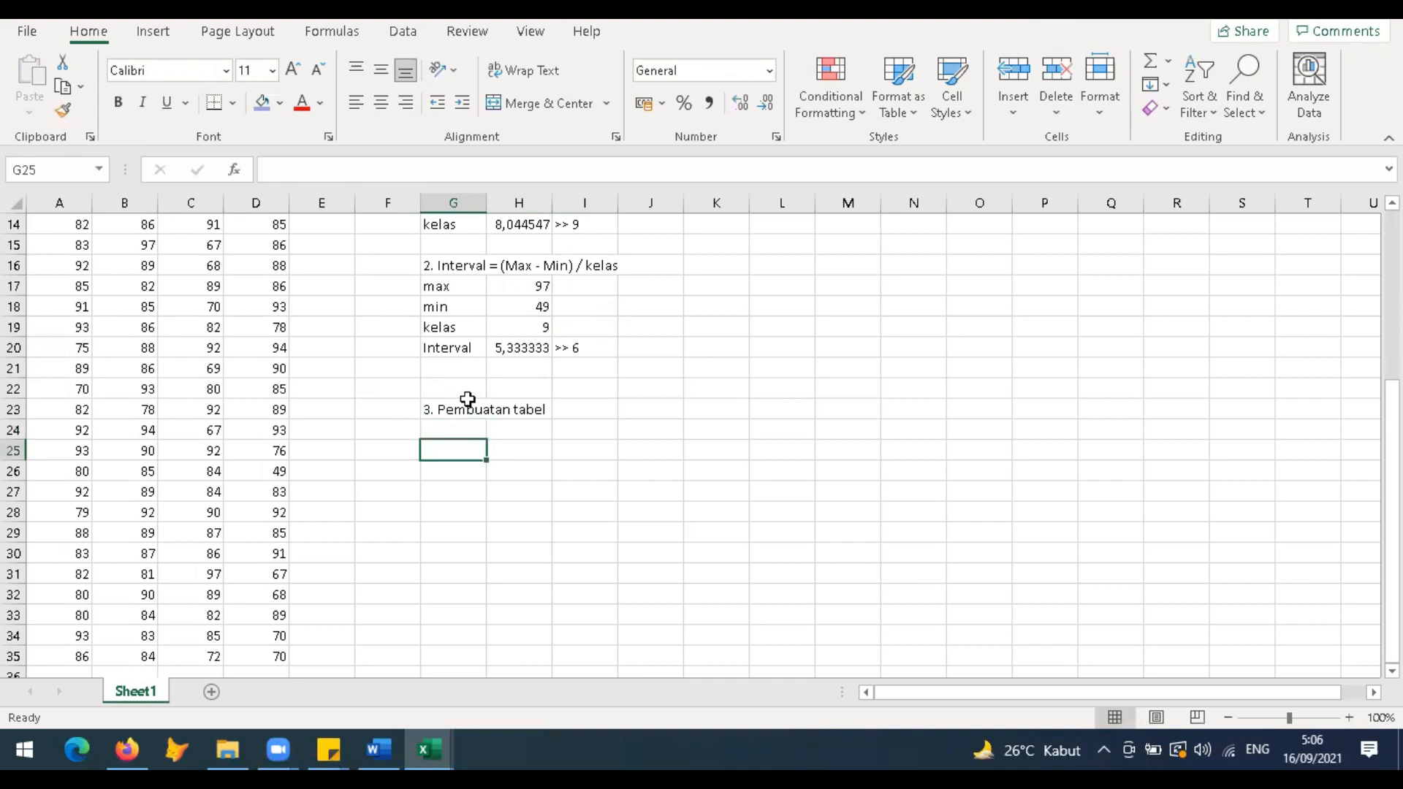
Step: Enter the column heading "Batas bawah" in G26 for the frequency table
left_click(474, 471)
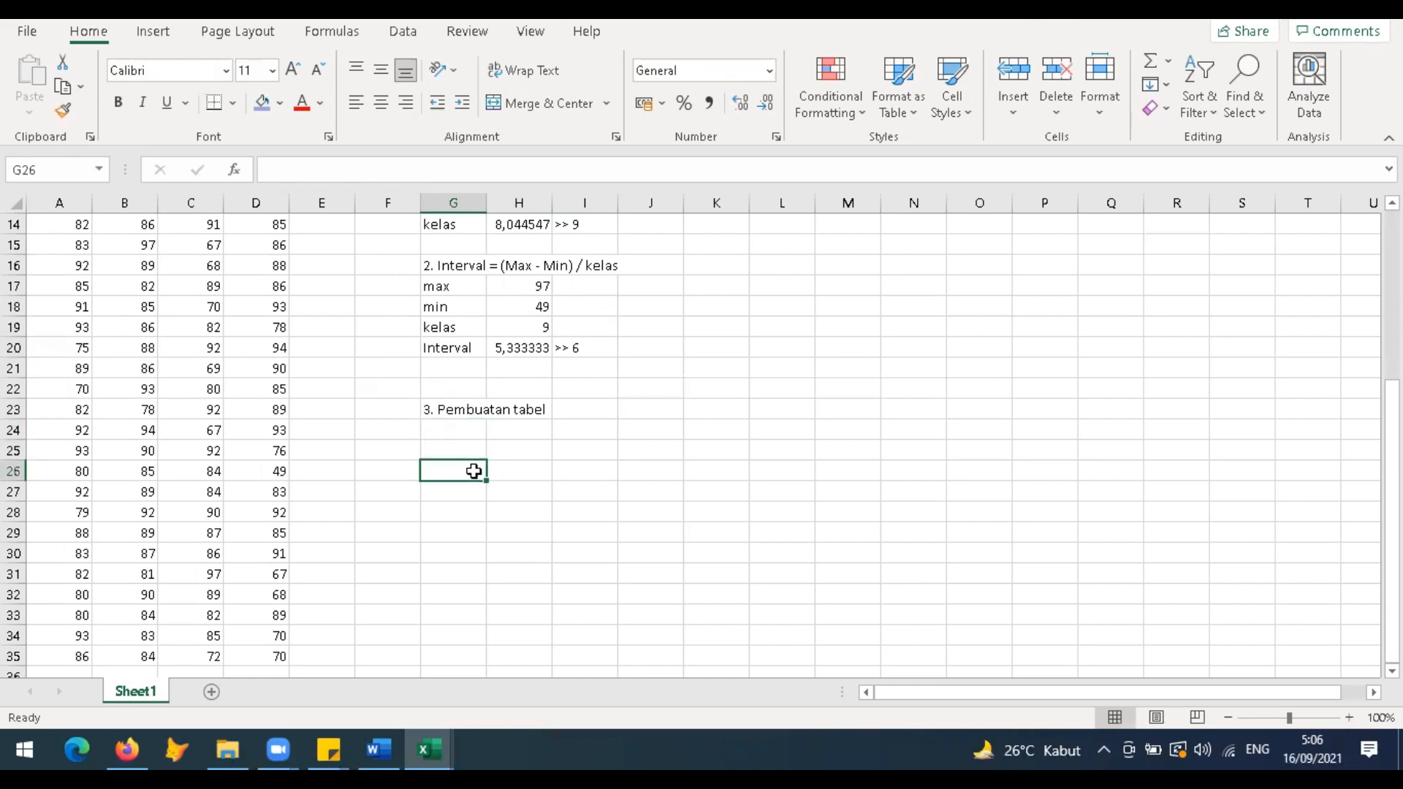
type("Batas bawah")
key("Return")
left_click(473, 471)
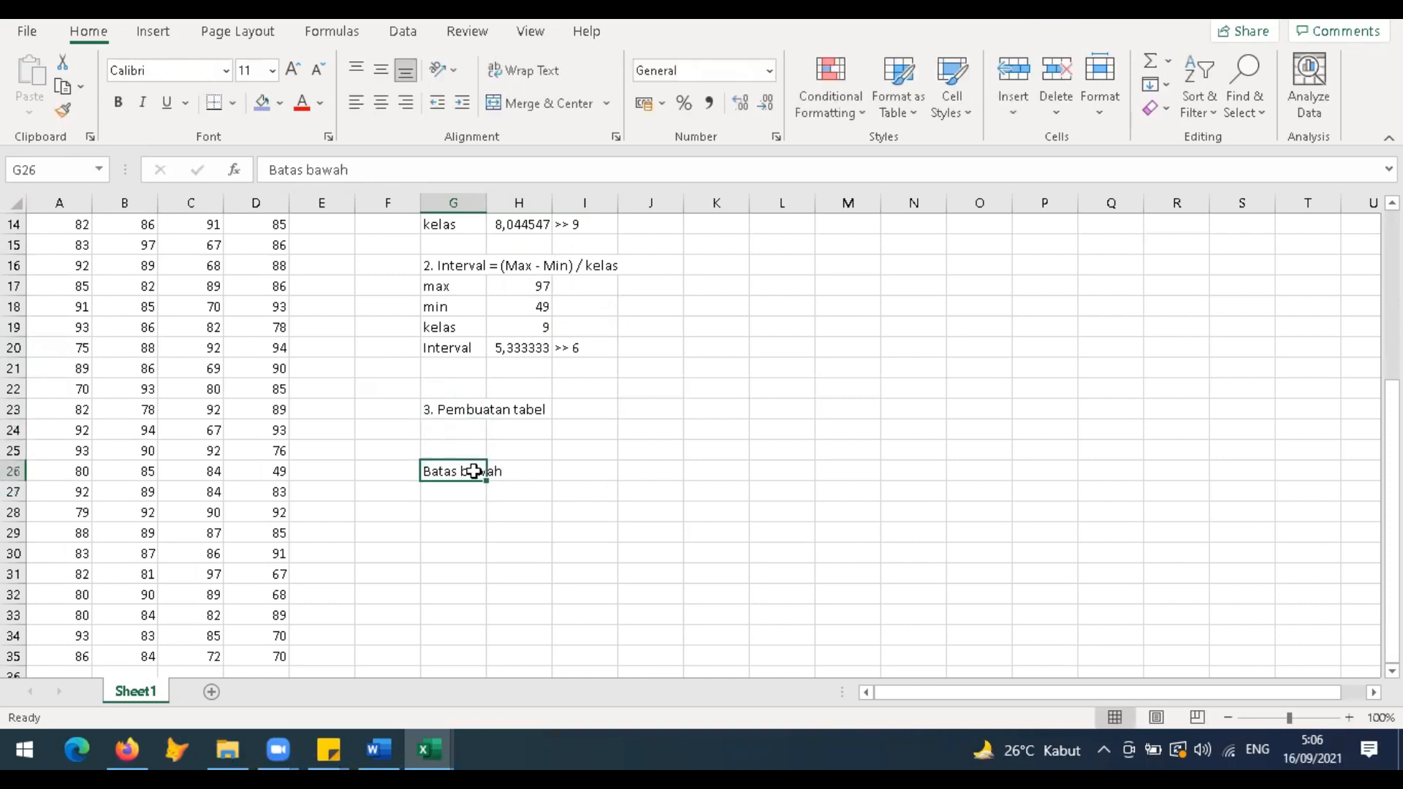
Step: Enter the column heading "Batas atas" in H26 and widen columns G and H, setting H to 13,00
key("Tab")
type("Batas atas")
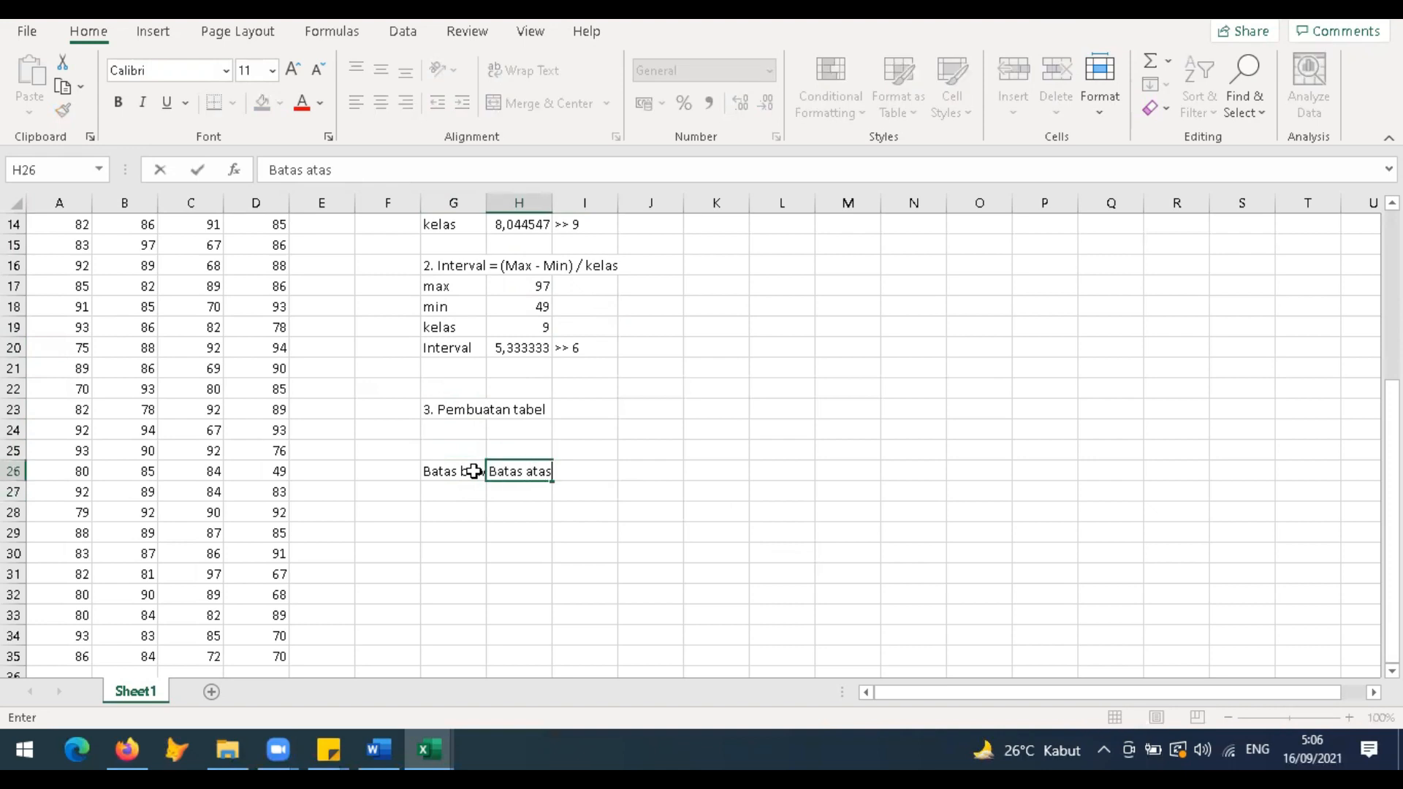
left_click_drag(453, 202, 511, 241)
left_click(475, 203)
left_click(570, 532)
left_click_drag(576, 203, 611, 202)
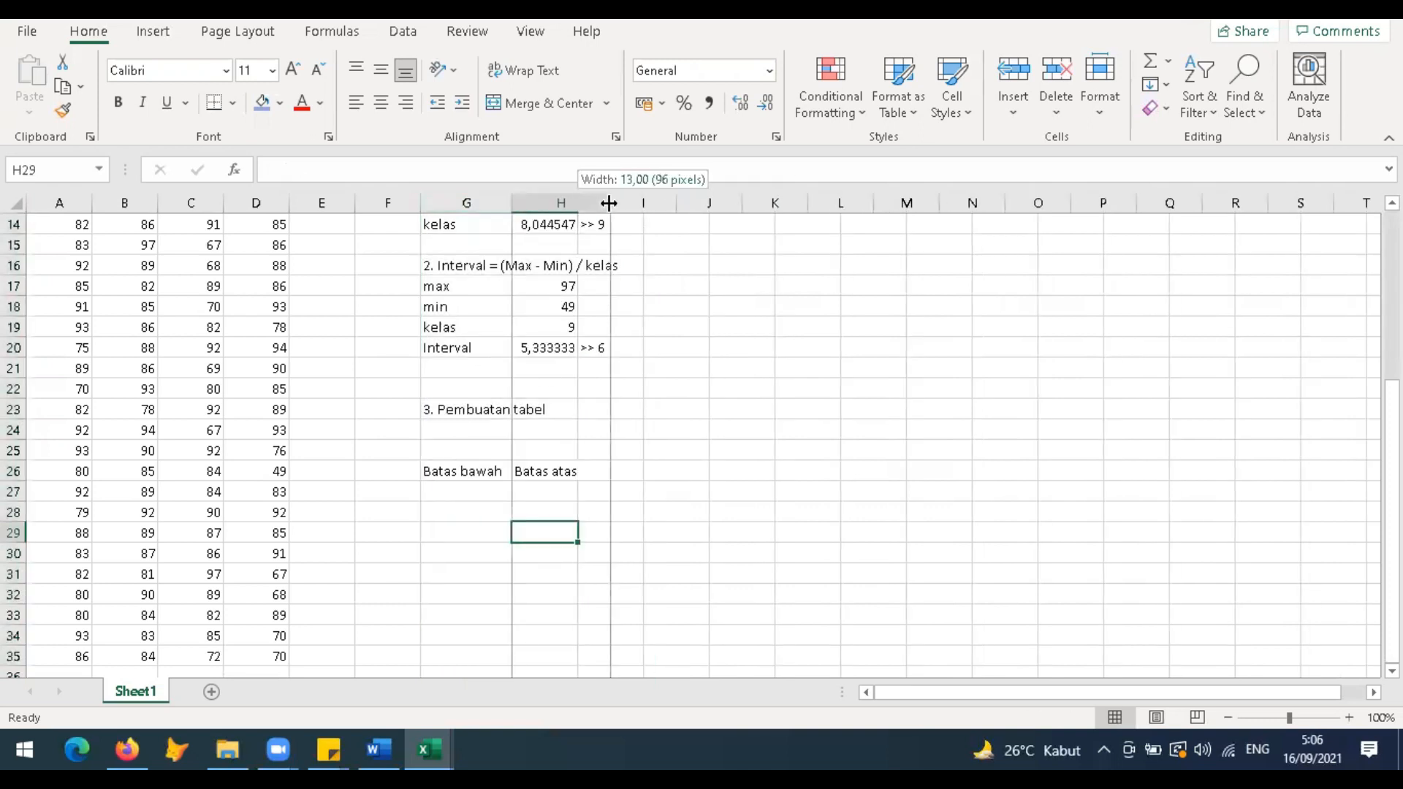
Step: Add the heading "Kelas" in F26 and number the classes 1 to 9 in F27:F35
left_click(395, 469)
type("Kelas")
key("Return")
type("1")
key("Return")
type("2")
key("Return")
key("Up")
key("shift+Up")
left_click_drag(421, 522, 420, 657)
Step: Enter the first lower limit 49 in G27 and fill =G27+6 from G28 down to G35
left_click(476, 498)
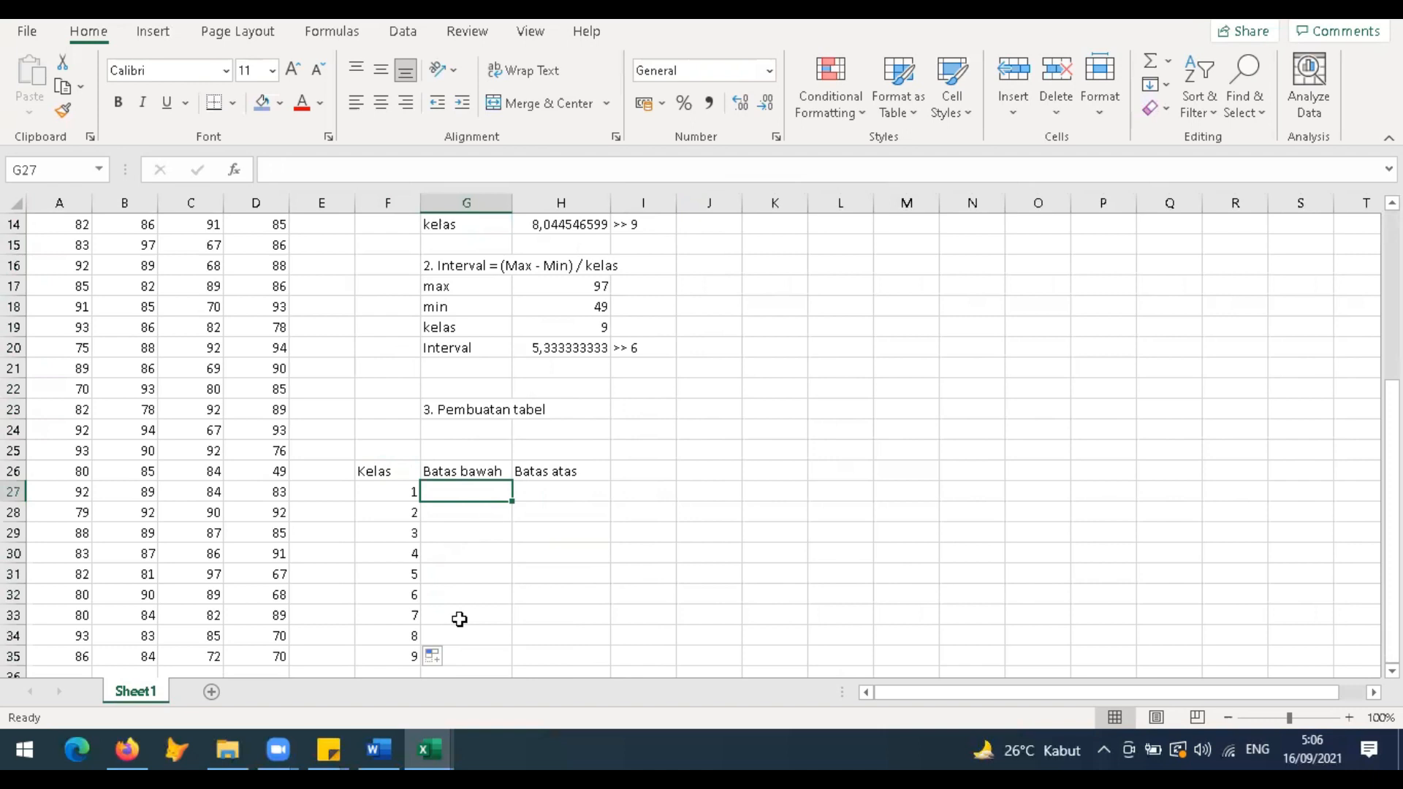
type("49")
key("Return")
type("=")
key("Up")
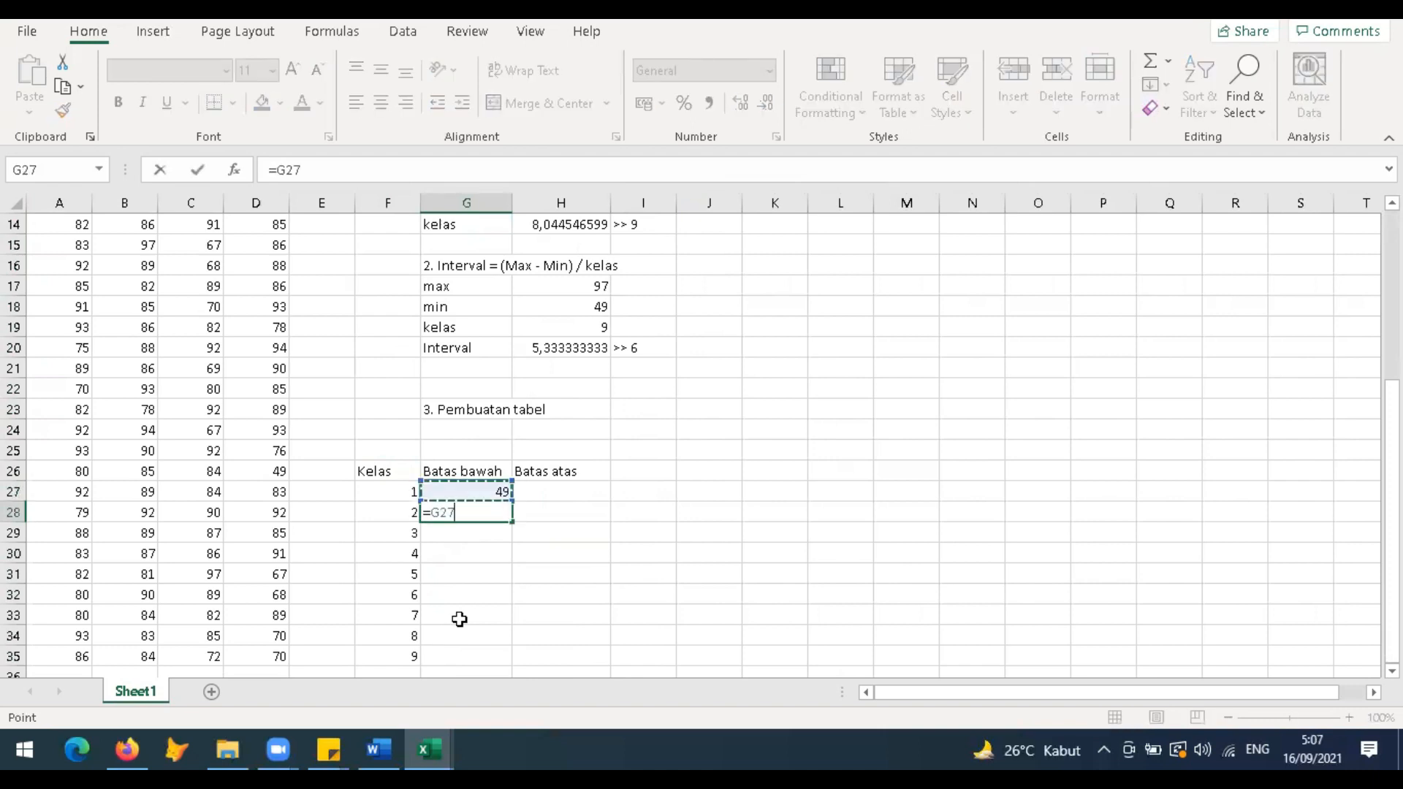
type("+")
key("Return")
key("Up")
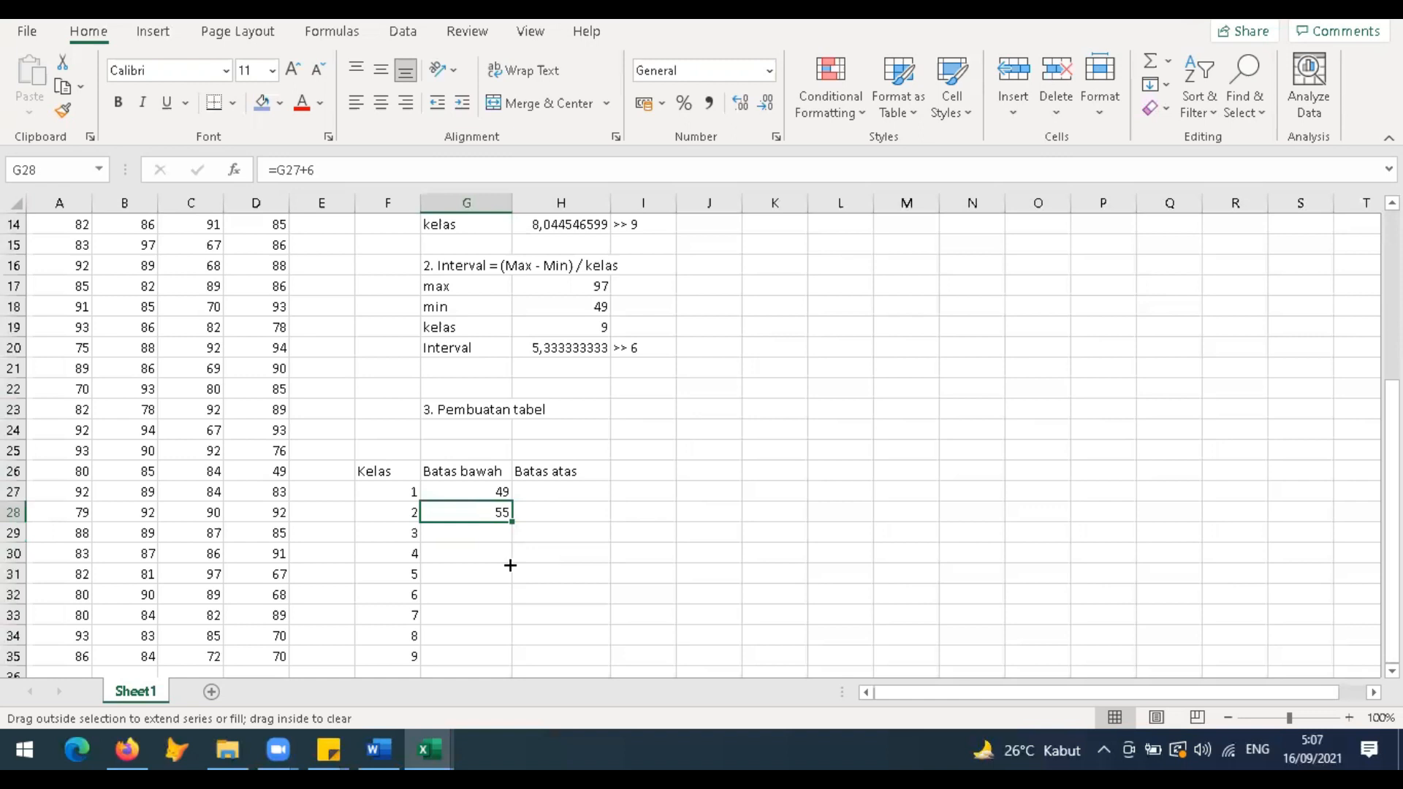
left_click_drag(510, 565, 504, 658)
Step: Enter the first upper limit 54 in H27 and fill =G29-1 from H28 down to H35
left_click(567, 579)
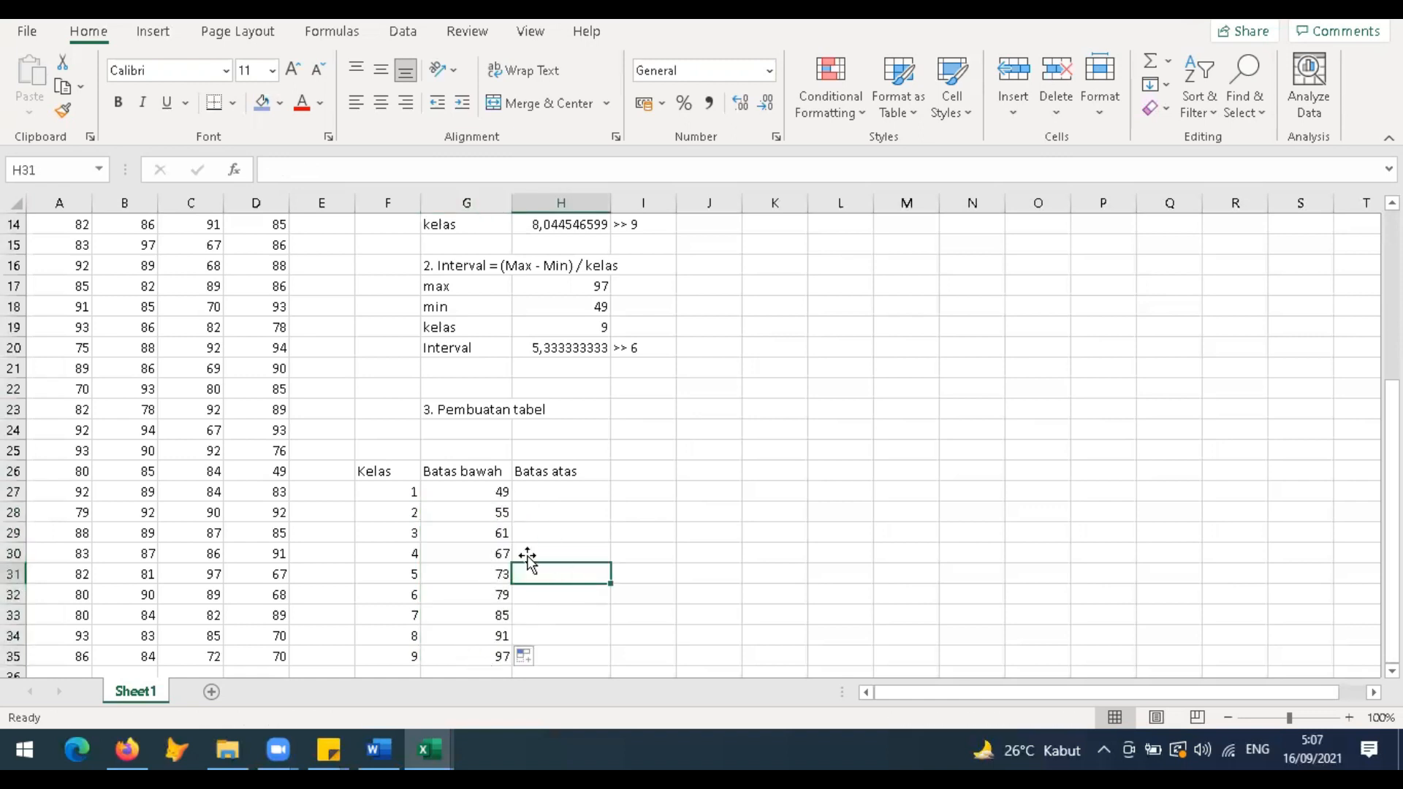
left_click(503, 517)
left_click(568, 488)
type("54")
key("Return")
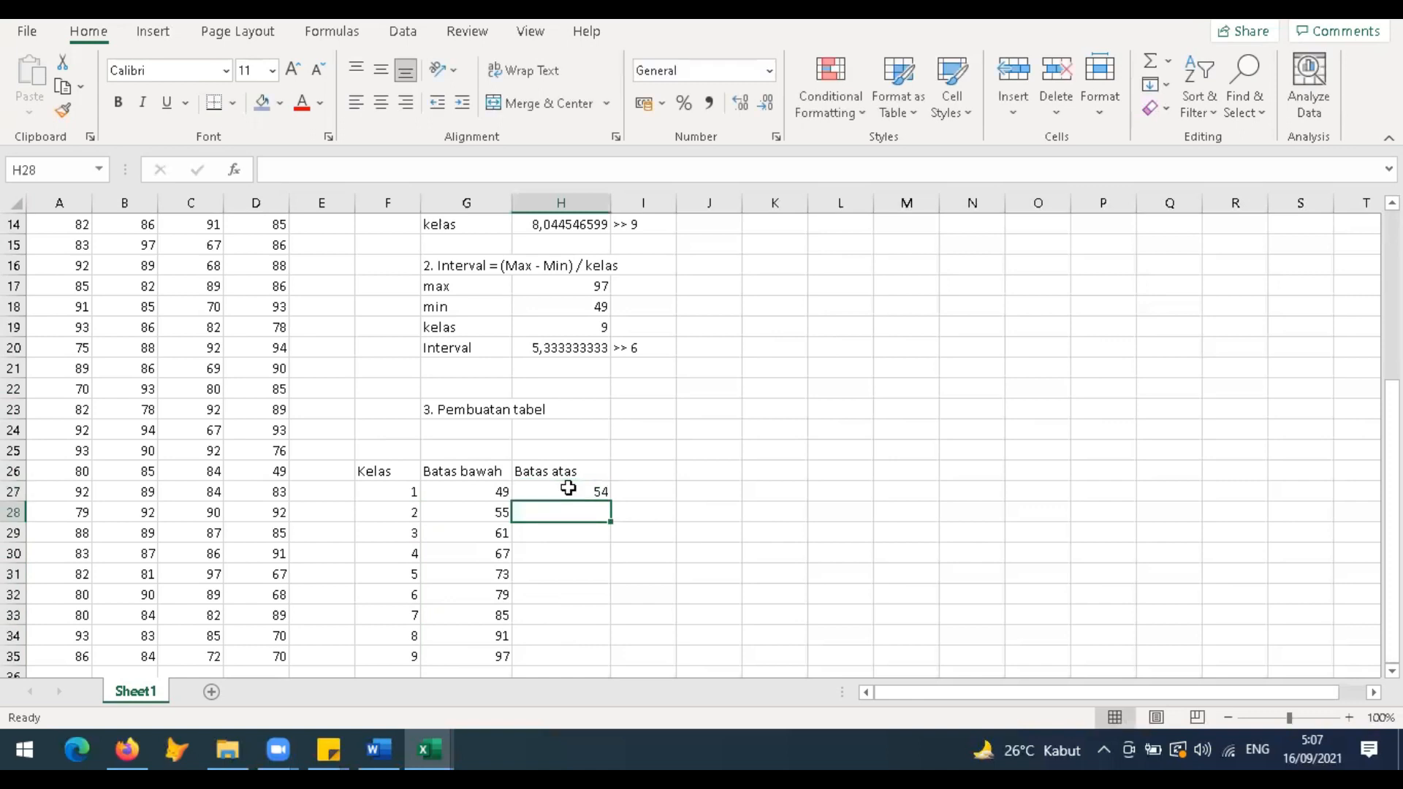
type("=")
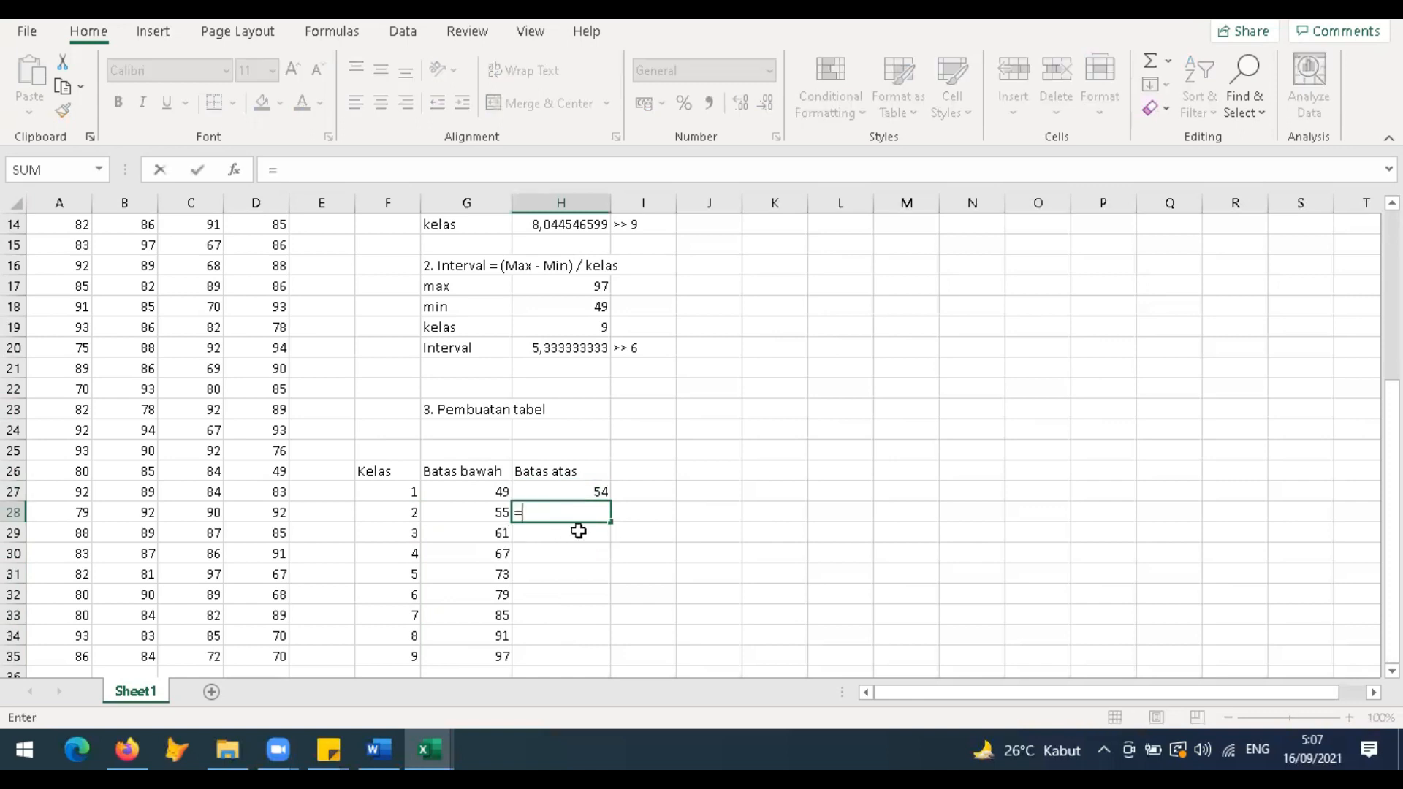
key("Left")
key("Down")
type("-1")
key("Return")
key("Up")
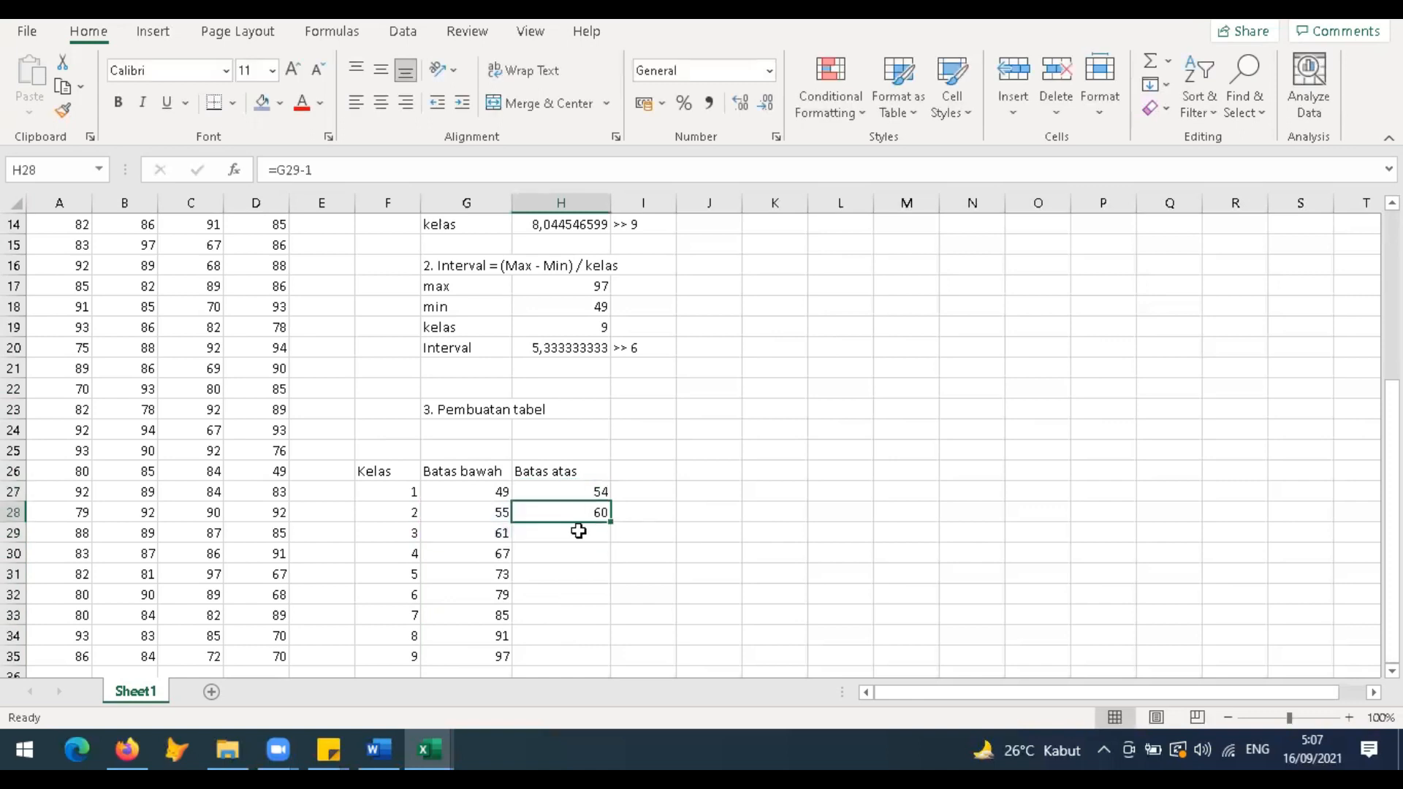
double_click(609, 525)
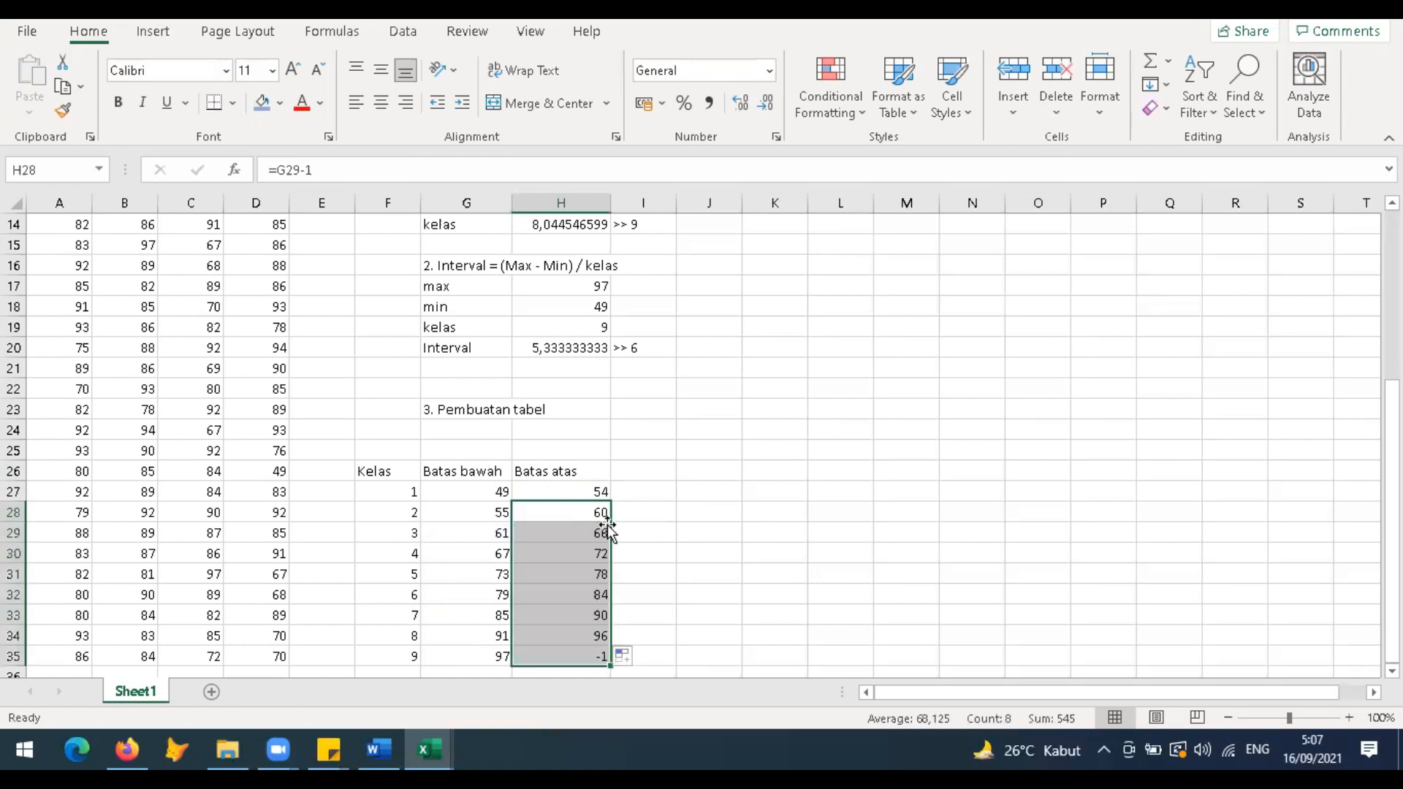
Step: Replace the last class's upper limit in H35 with 104
left_click(579, 658)
key("Delete")
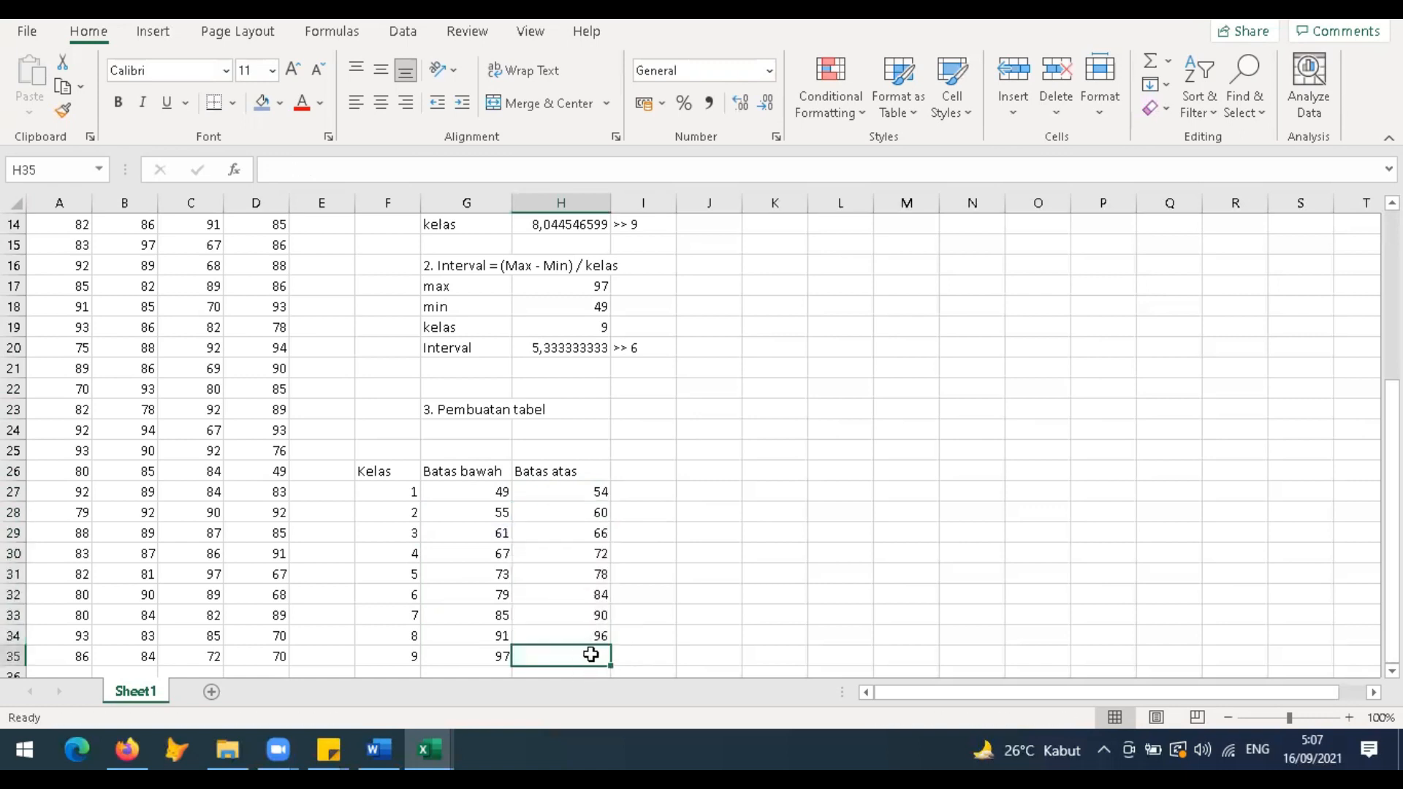
type("1")
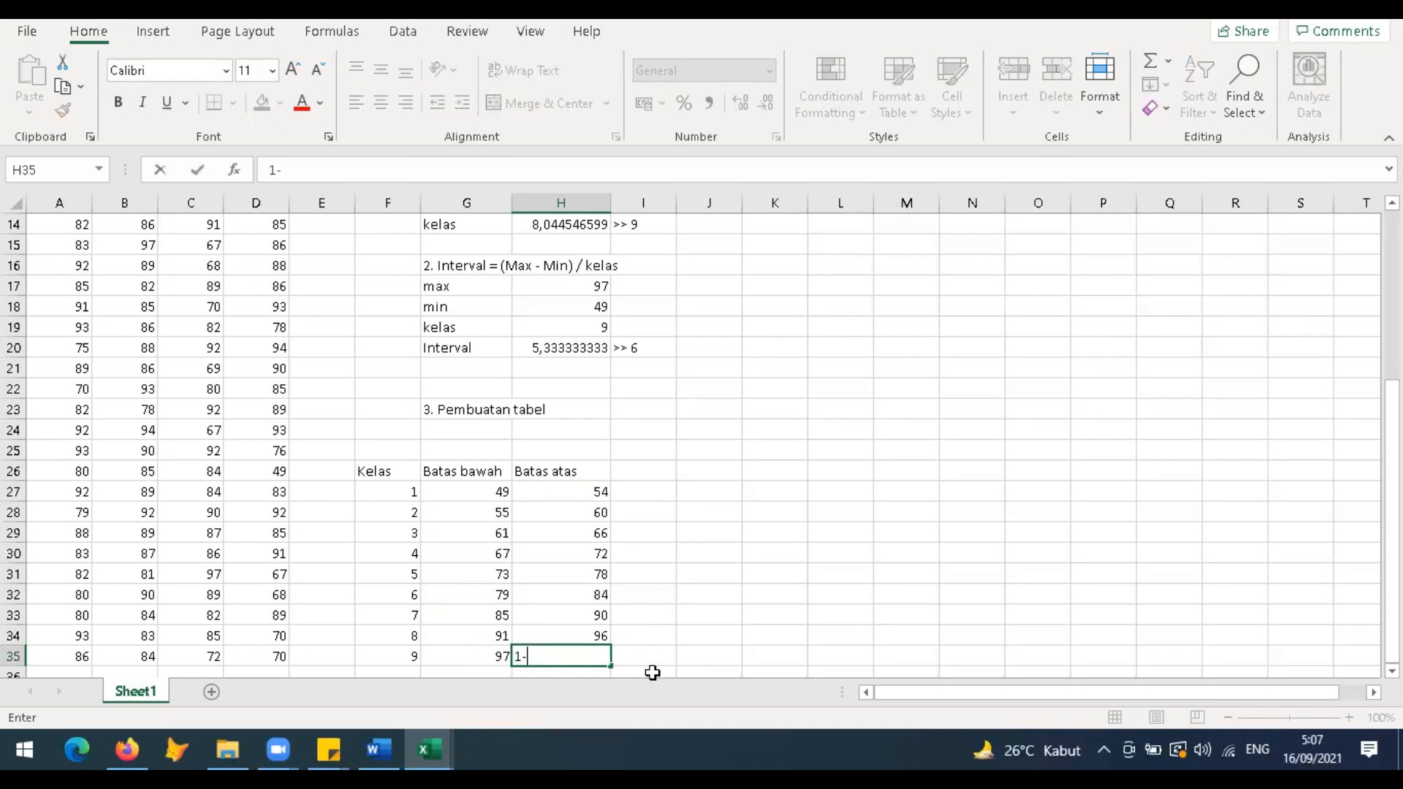
type("04")
key("Return")
Step: Enter the column heading "Kelas" in I26 beside "Batas atas"
key("Up")
key("Up")
key("Up")
key("Up")
key("Up")
key("Up")
key("Up")
key("Up")
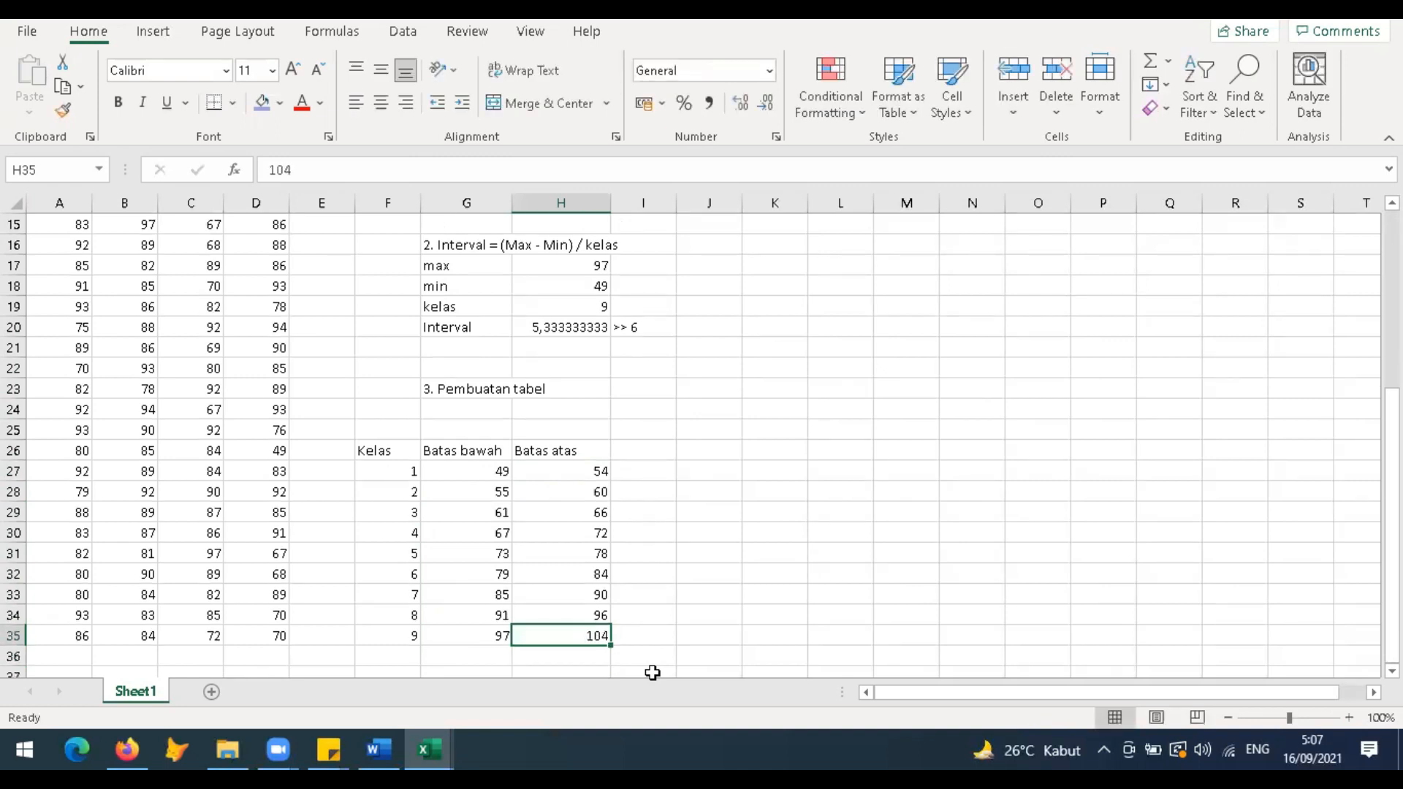
key("Up")
key("Up")
key("Right")
type("Kelas")
key("Return")
Step: Build the class range label in I27 with =G27&" - "&H27 and fill it down to I35
type("=")
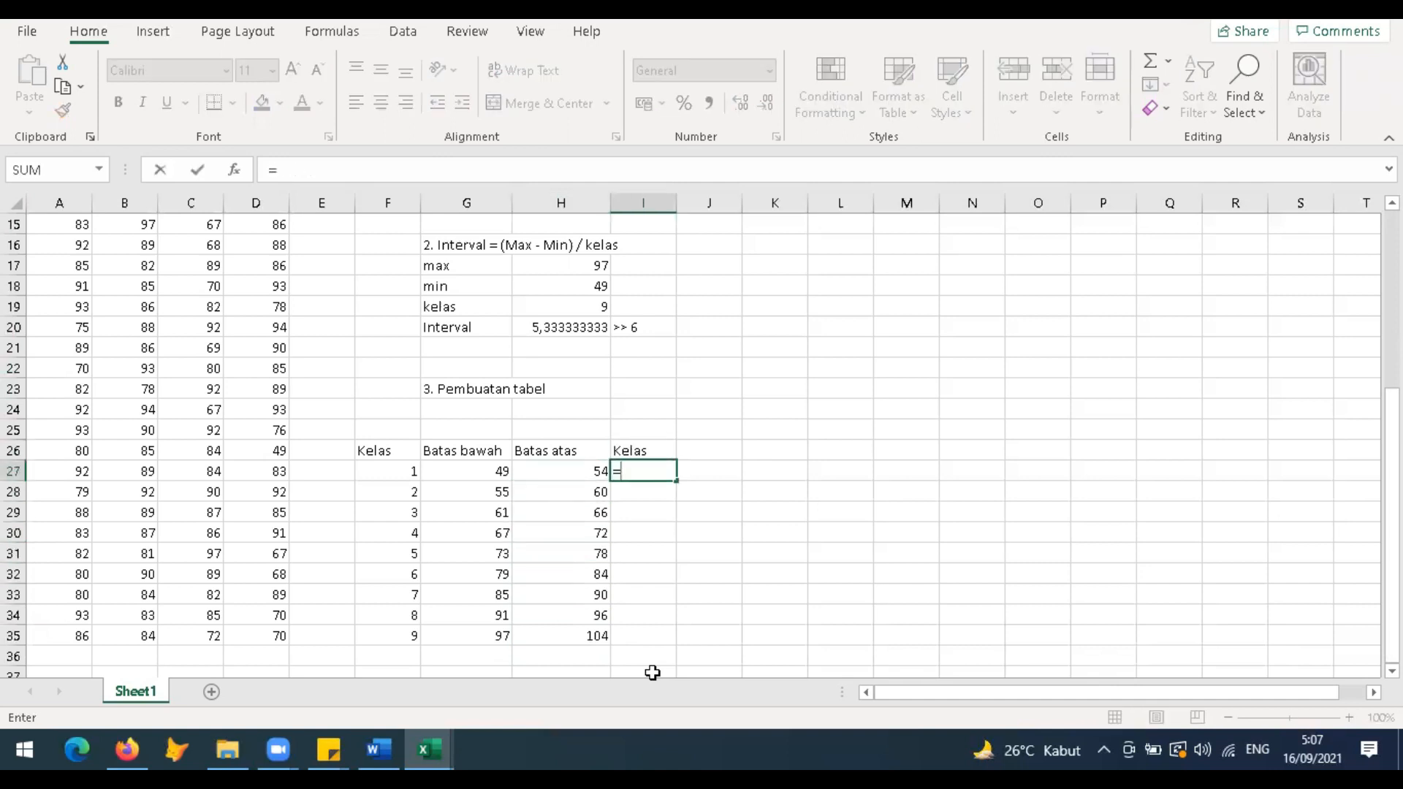
key("Left")
key("Left")
type("&")
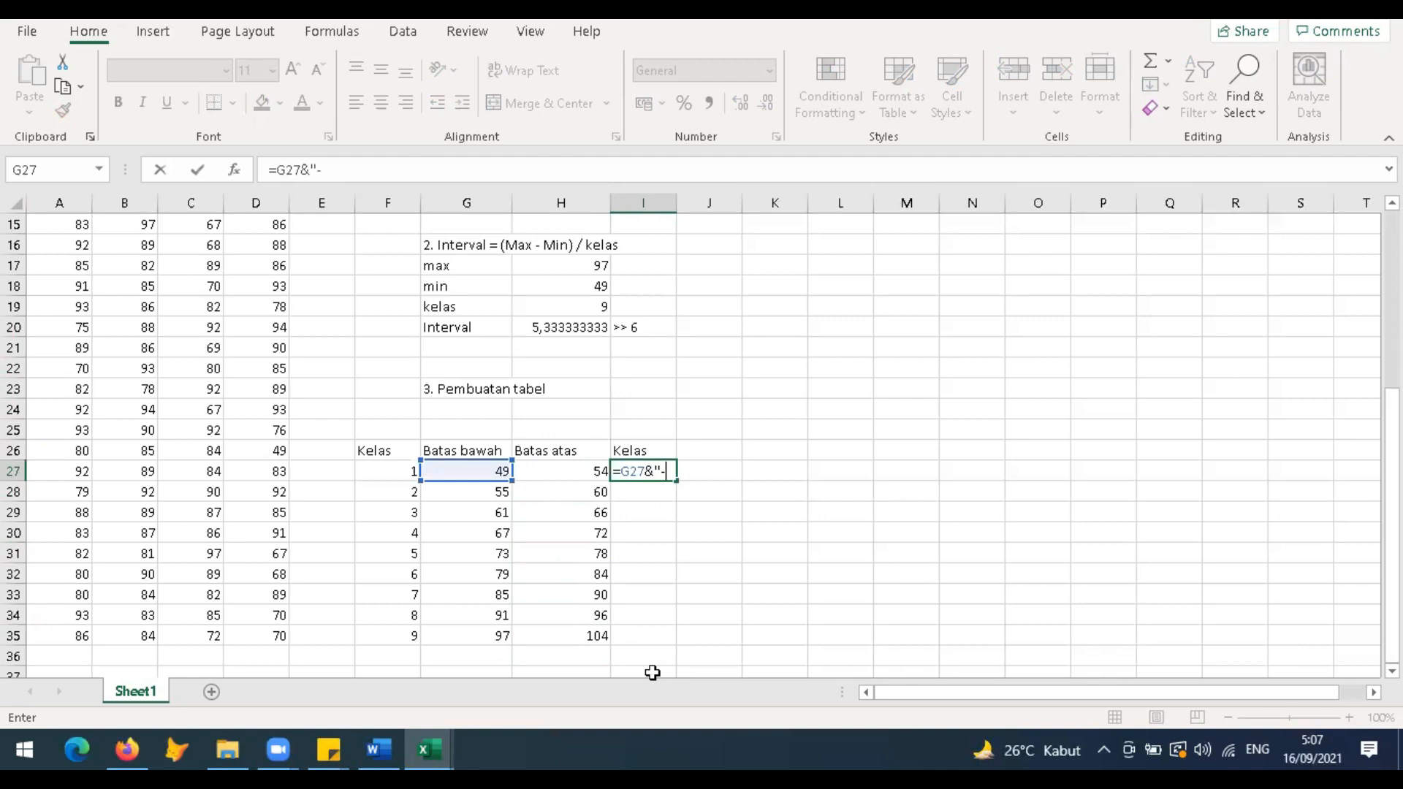
type("\"-\"&")
left_click(572, 471)
left_click(319, 169)
key("Right")
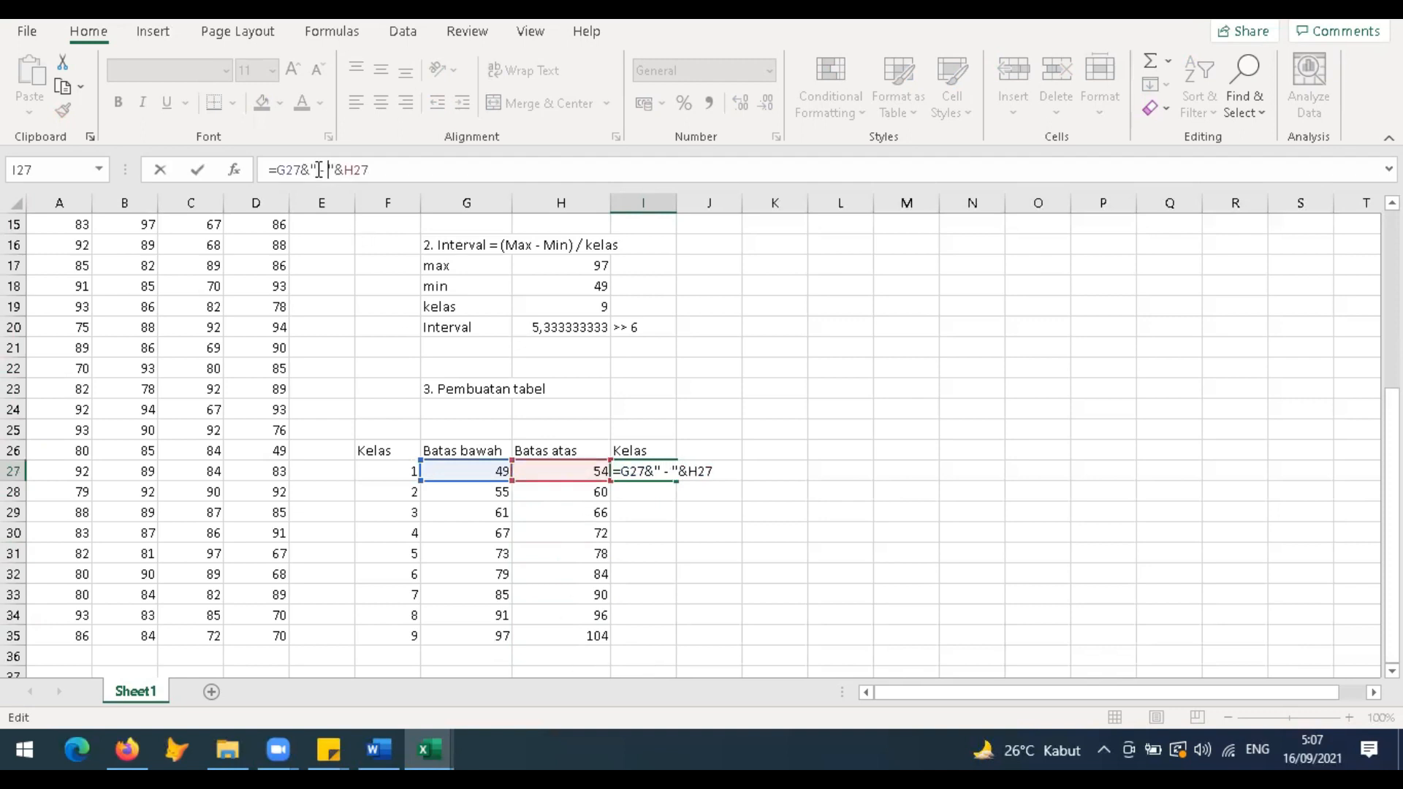
key("Return")
key("Up")
double_click(677, 480)
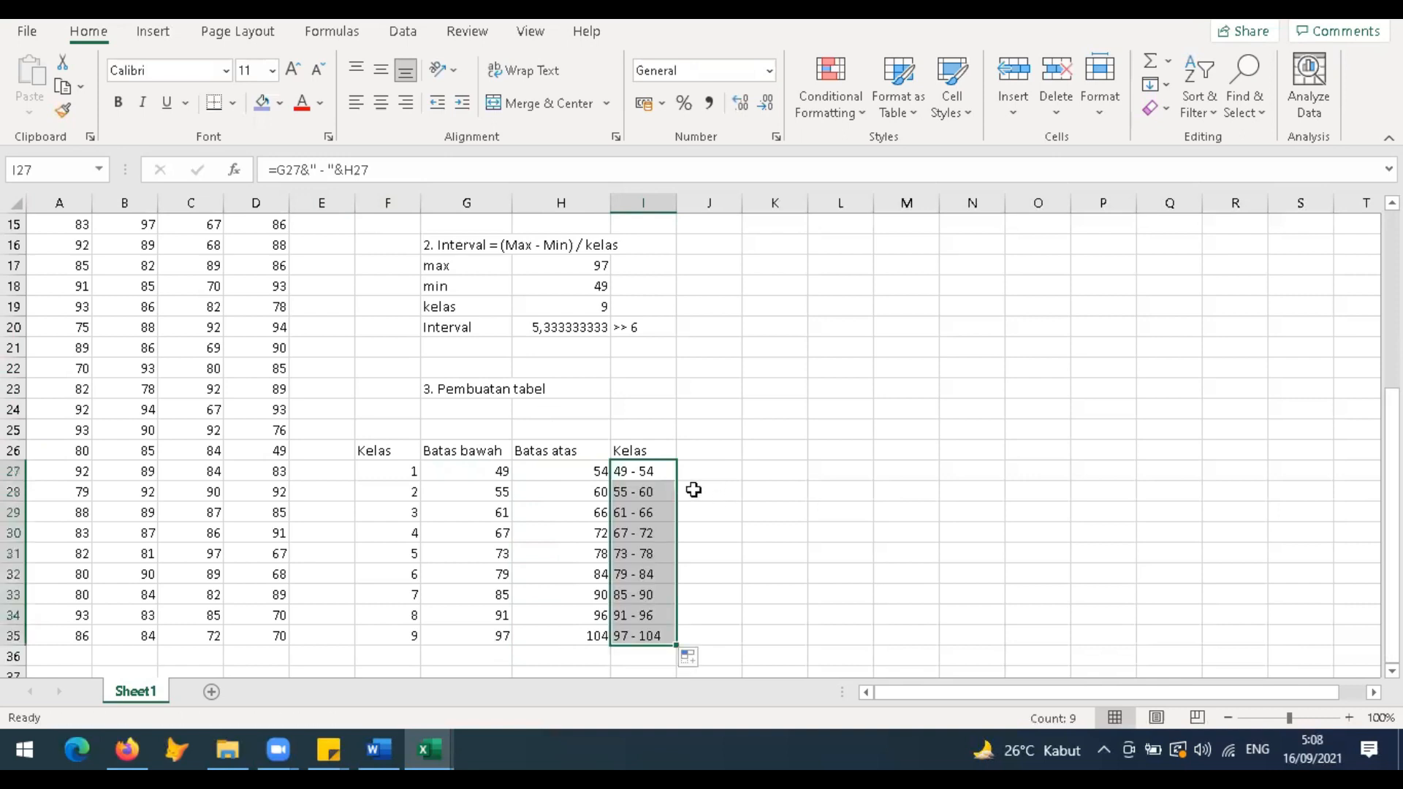
Step: Enter the column heading "Frekuensi" in J26 and widen columns I and J
left_click(704, 447)
type("Frekuen")
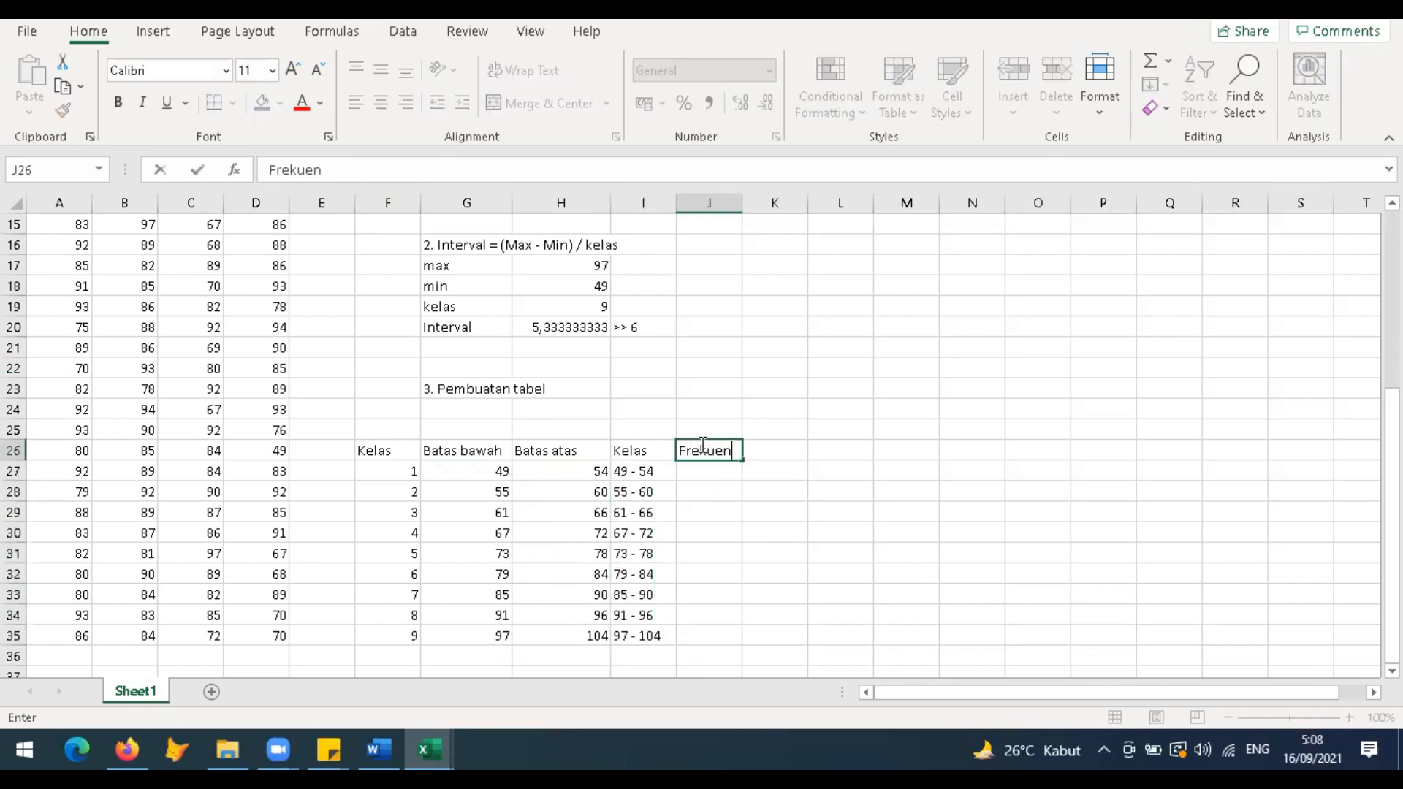
type("si")
key("Return")
left_click_drag(741, 203, 767, 203)
left_click_drag(676, 204, 694, 203)
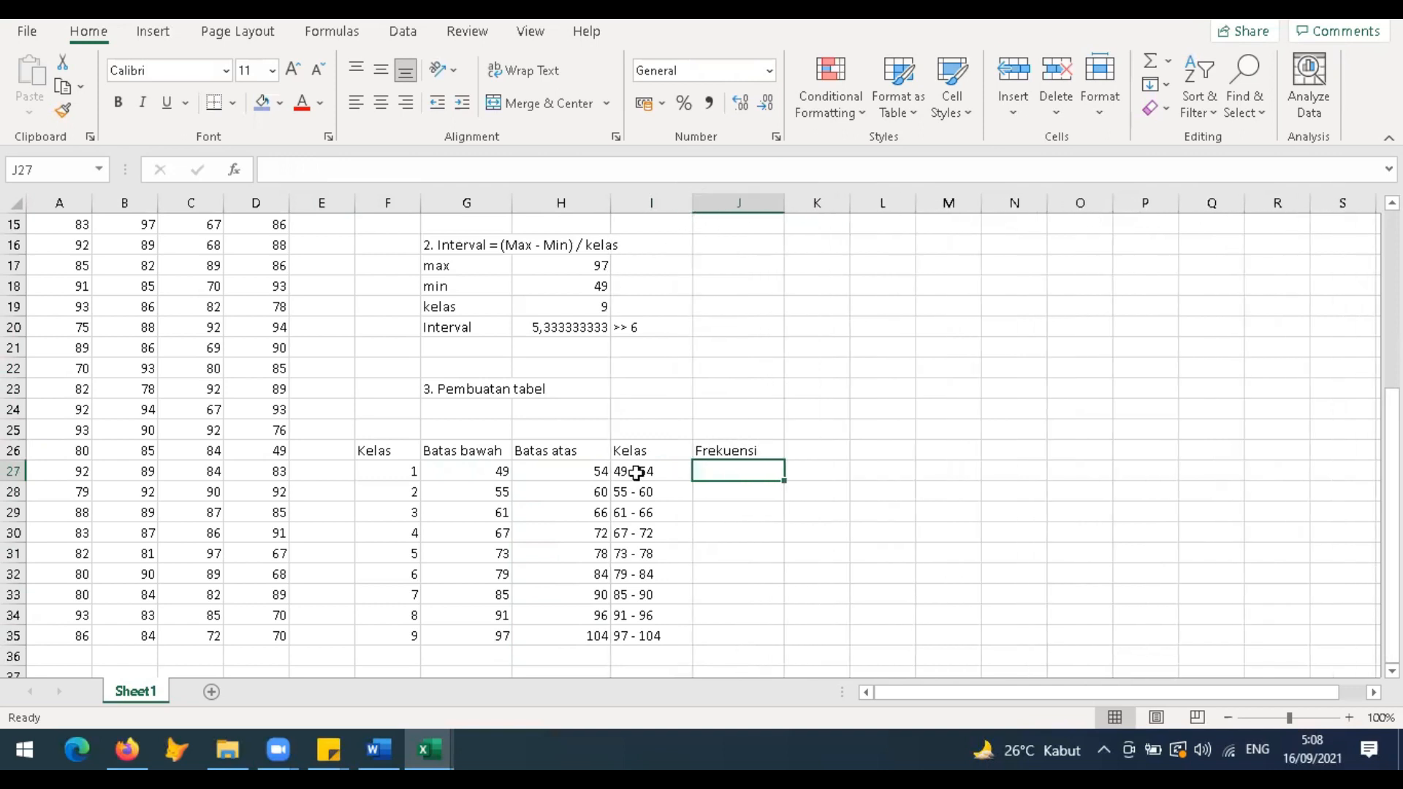
Step: Centre the contents of the "Kelas" range labels and "Frekuensi" columns, I26:J35
left_click(667, 452)
left_click_drag(667, 453, 736, 629)
left_click(380, 103)
left_click(738, 511)
left_click(739, 488)
Step: Start a COUNTIFS formula in J27 with the score data A3:D35 as the first criteria range
left_click(739, 471)
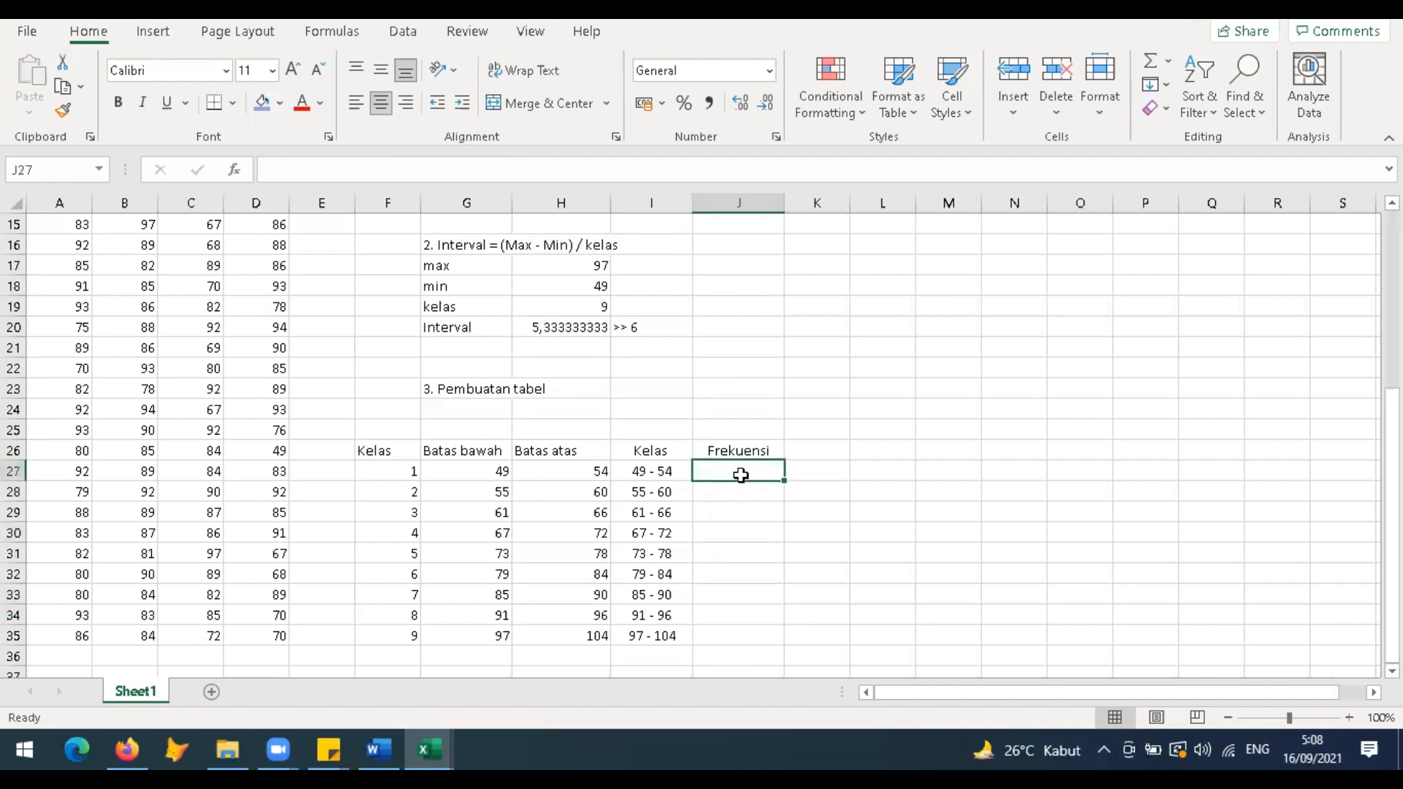
type("man")
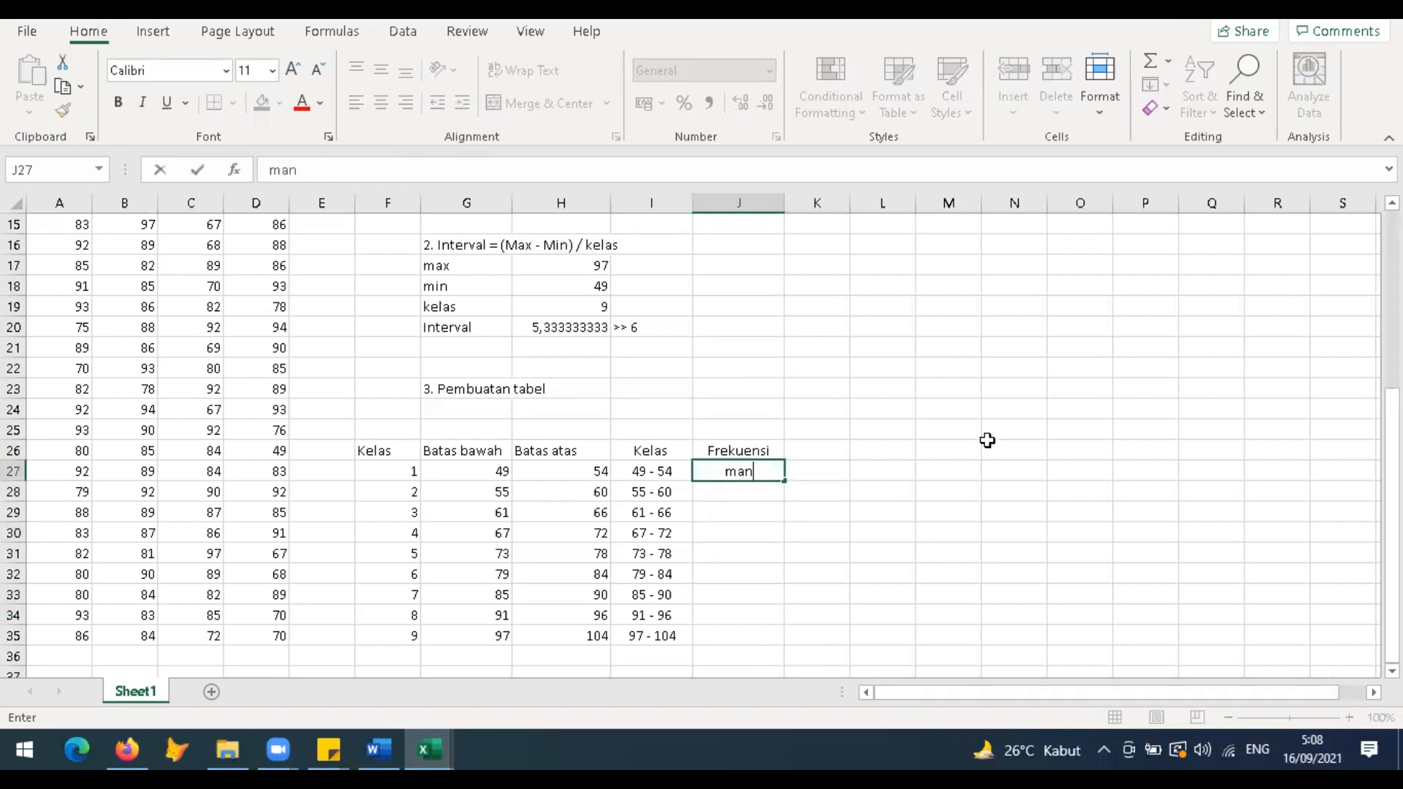
type("=")
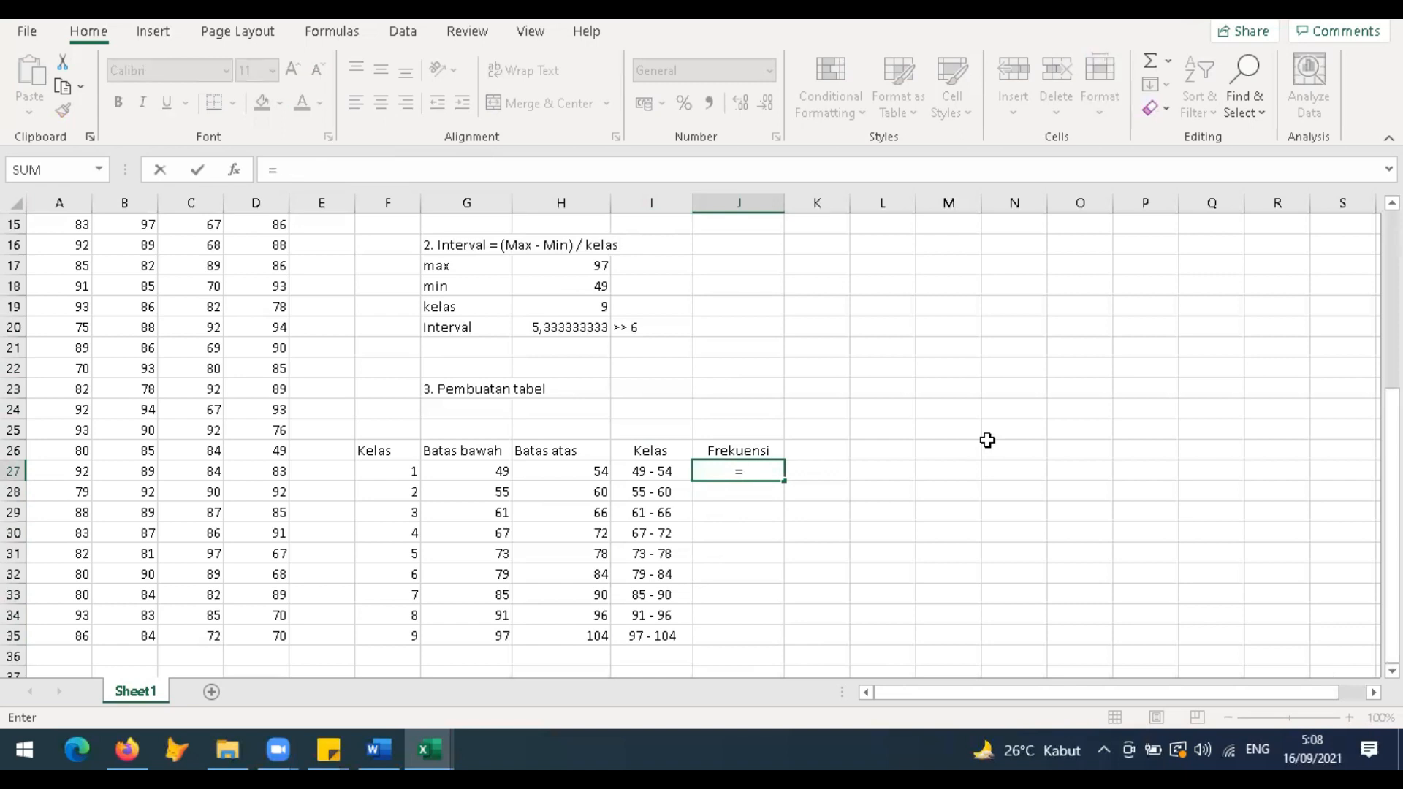
type("count")
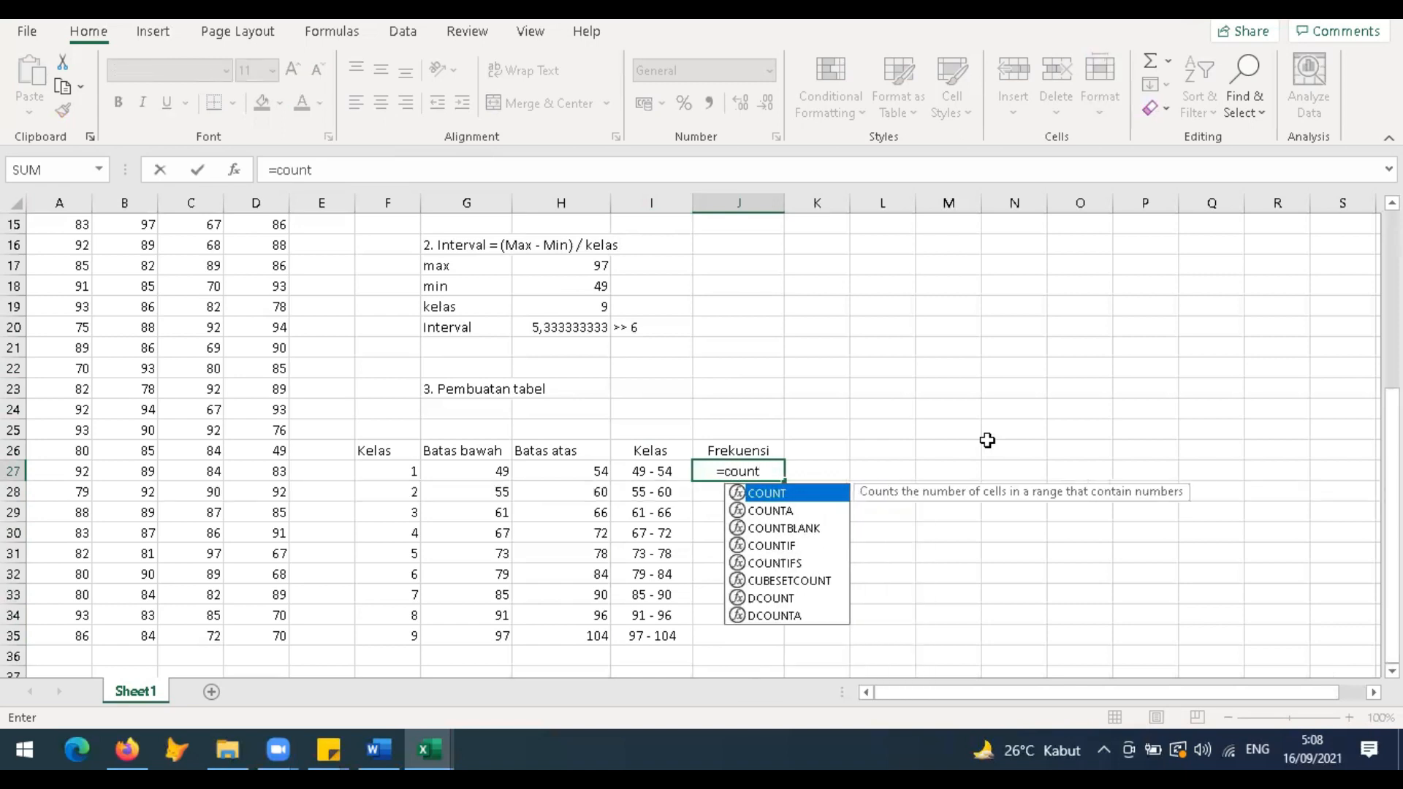
type("ifs")
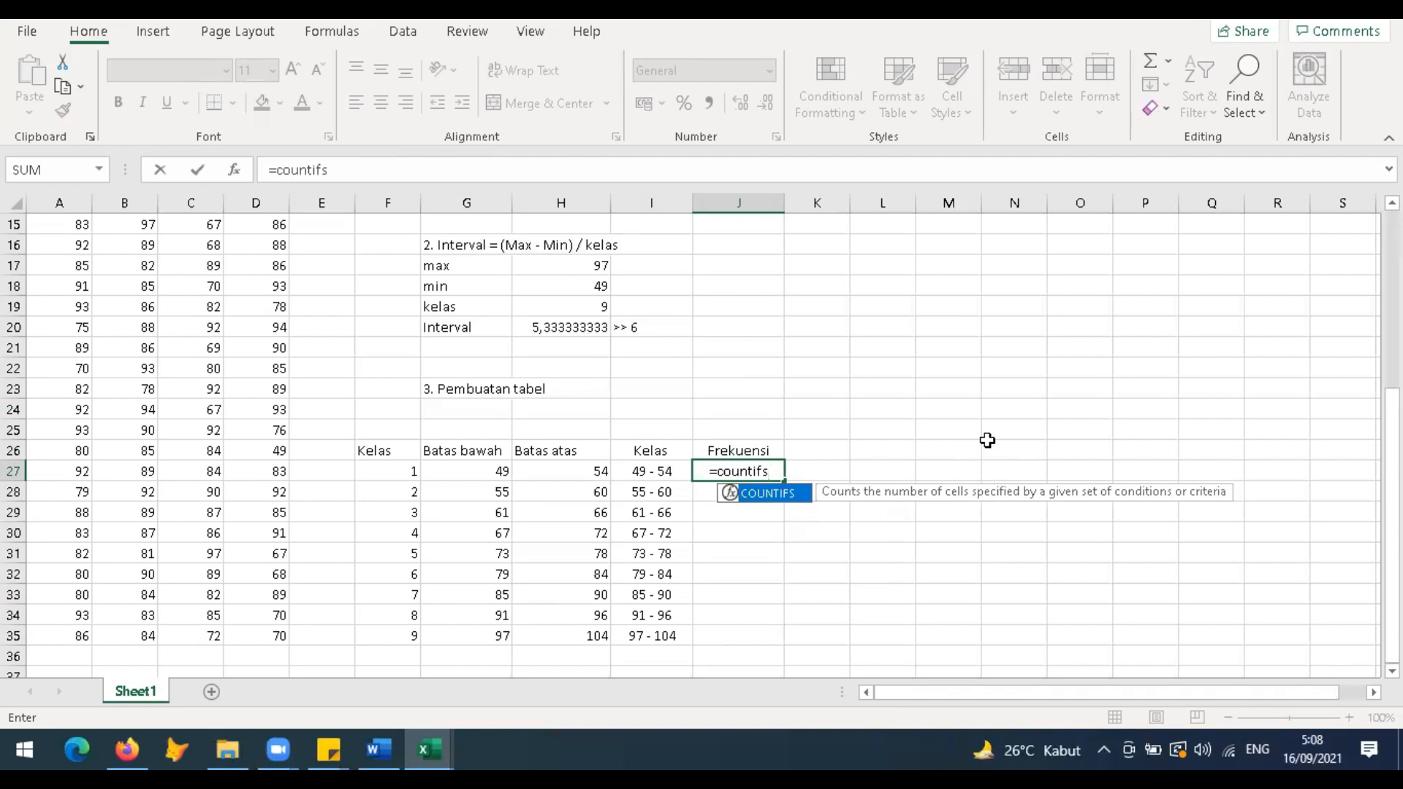
type("(")
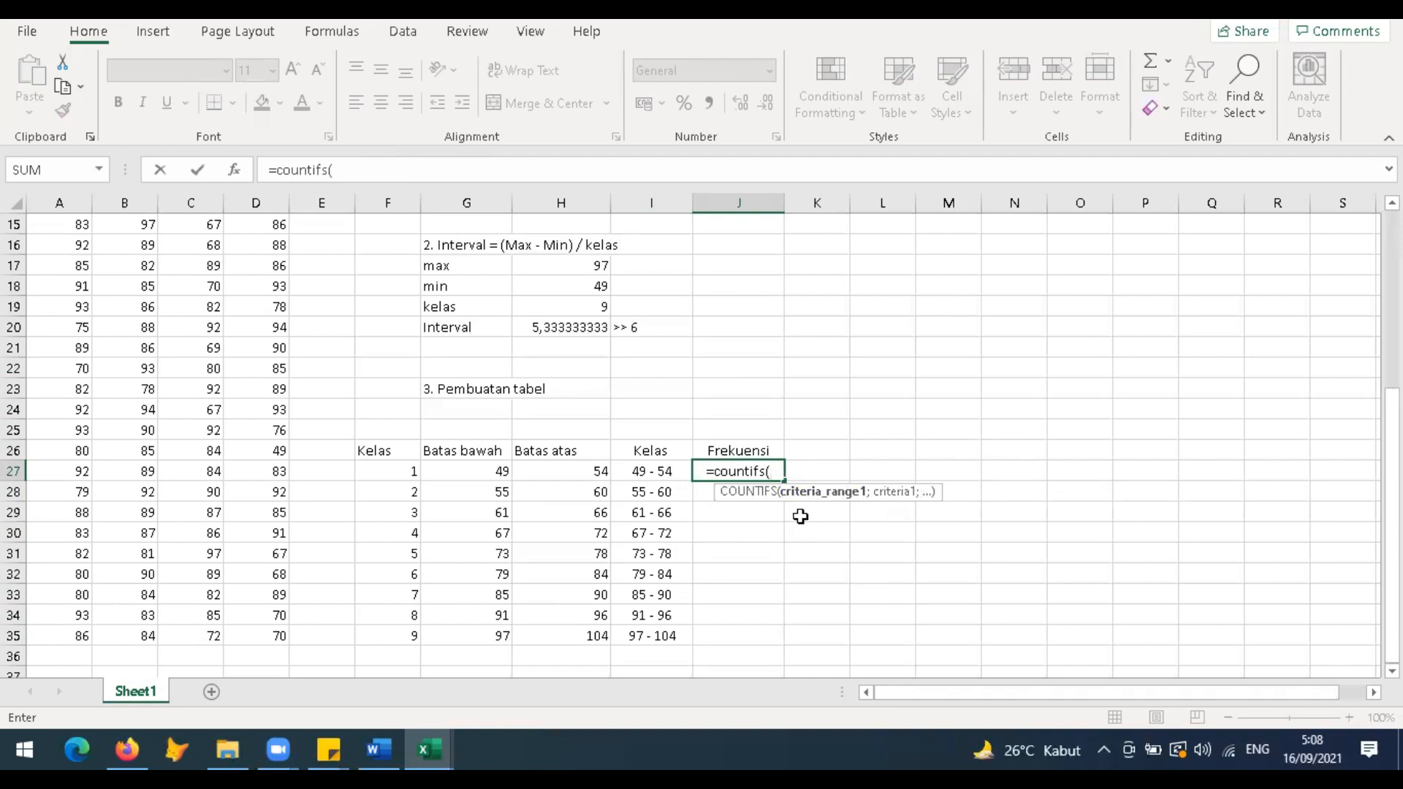
left_click(69, 259)
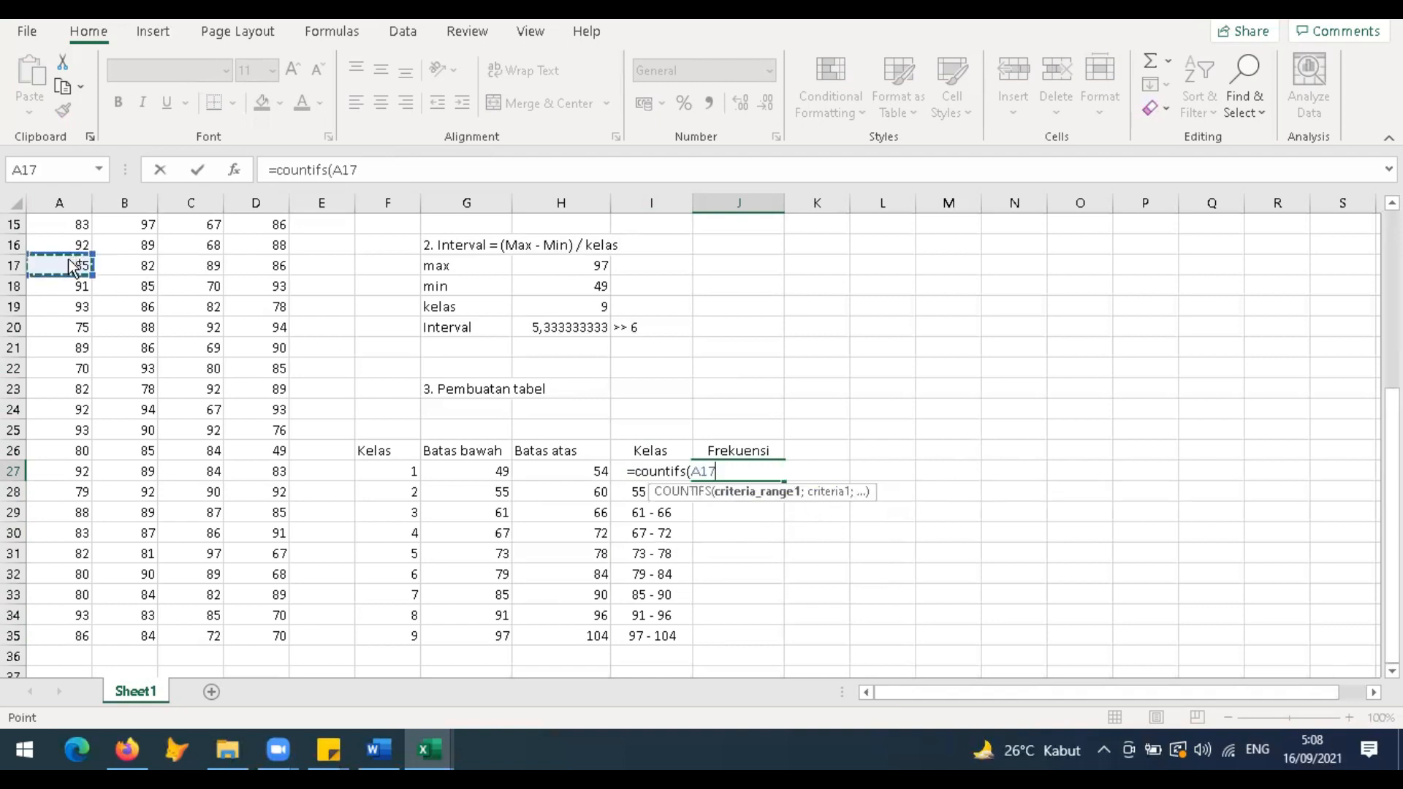
key("ctrl+Up")
key("shift+Right")
key("shift+Right")
key("shift+Right")
key("ctrl+shift+Down")
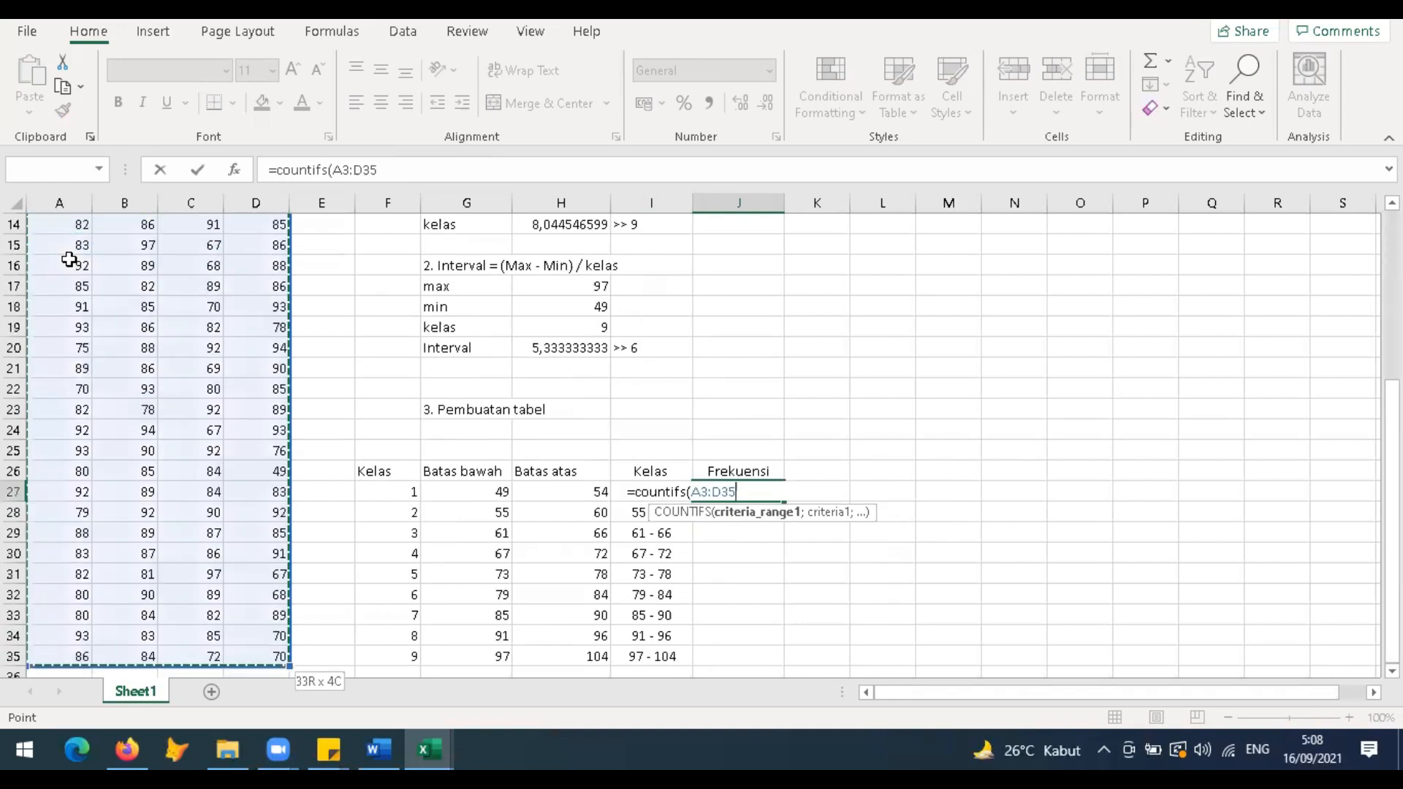
Step: Add the first criterion >=&G27 to the COUNTIFS formula, using semicolons as argument separators
type(",>=&")
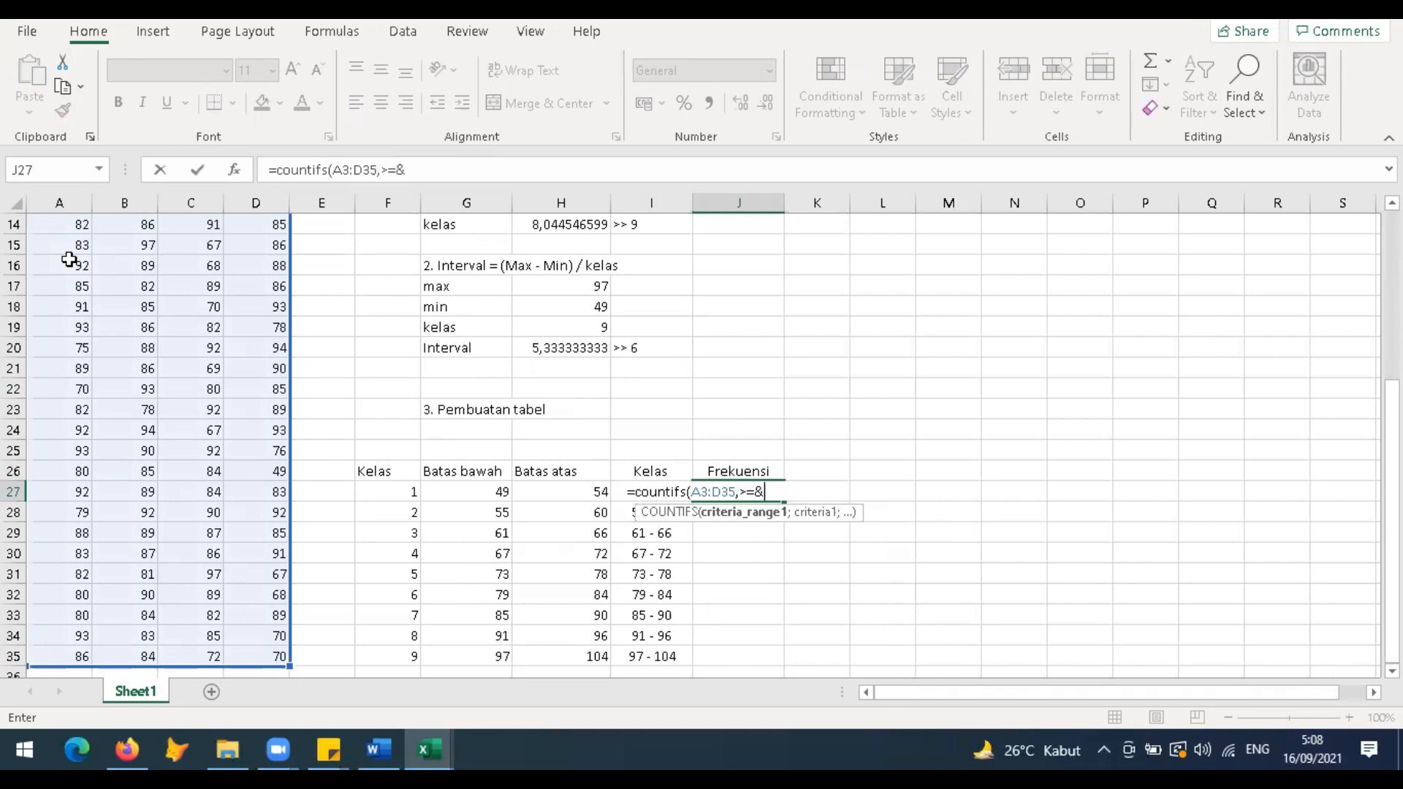
left_click(482, 496)
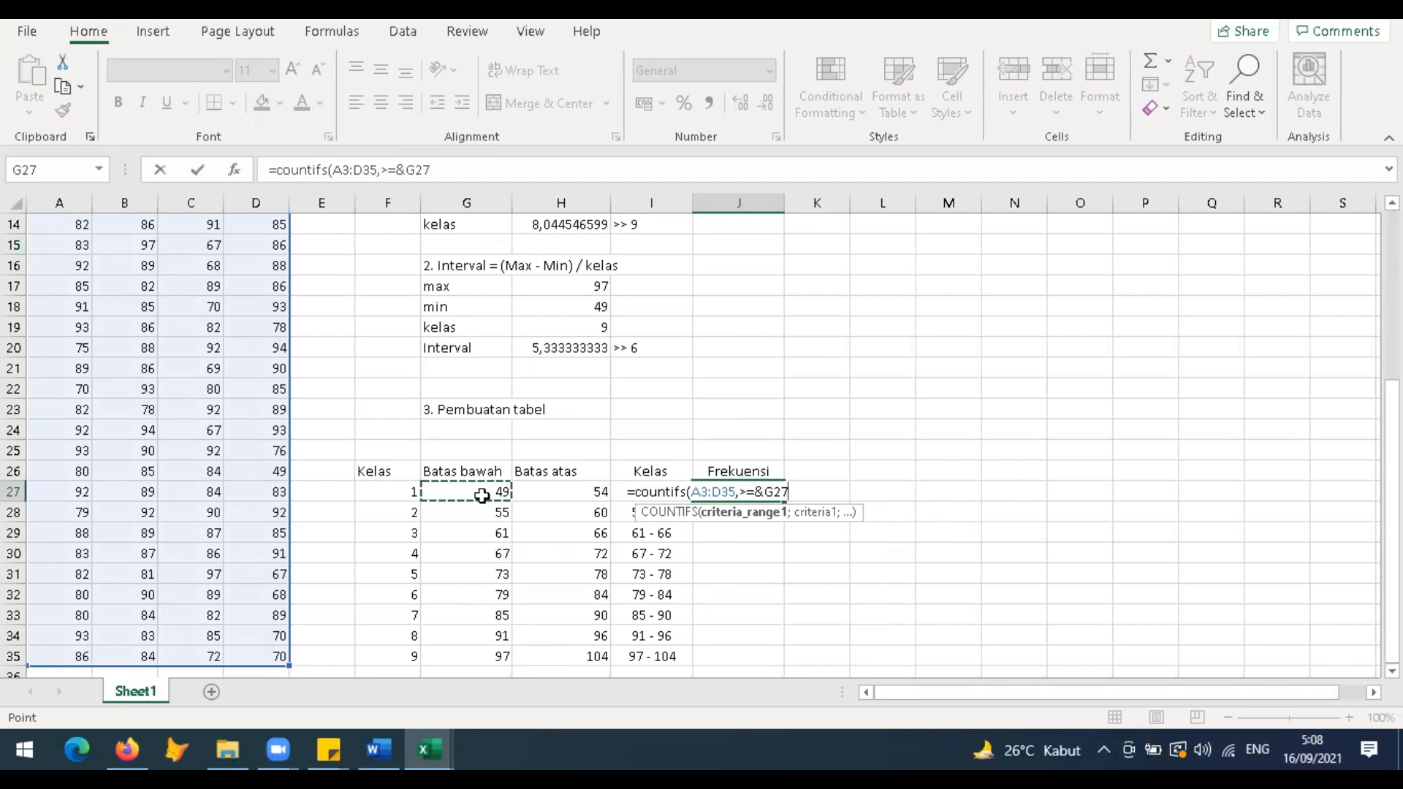
type(";")
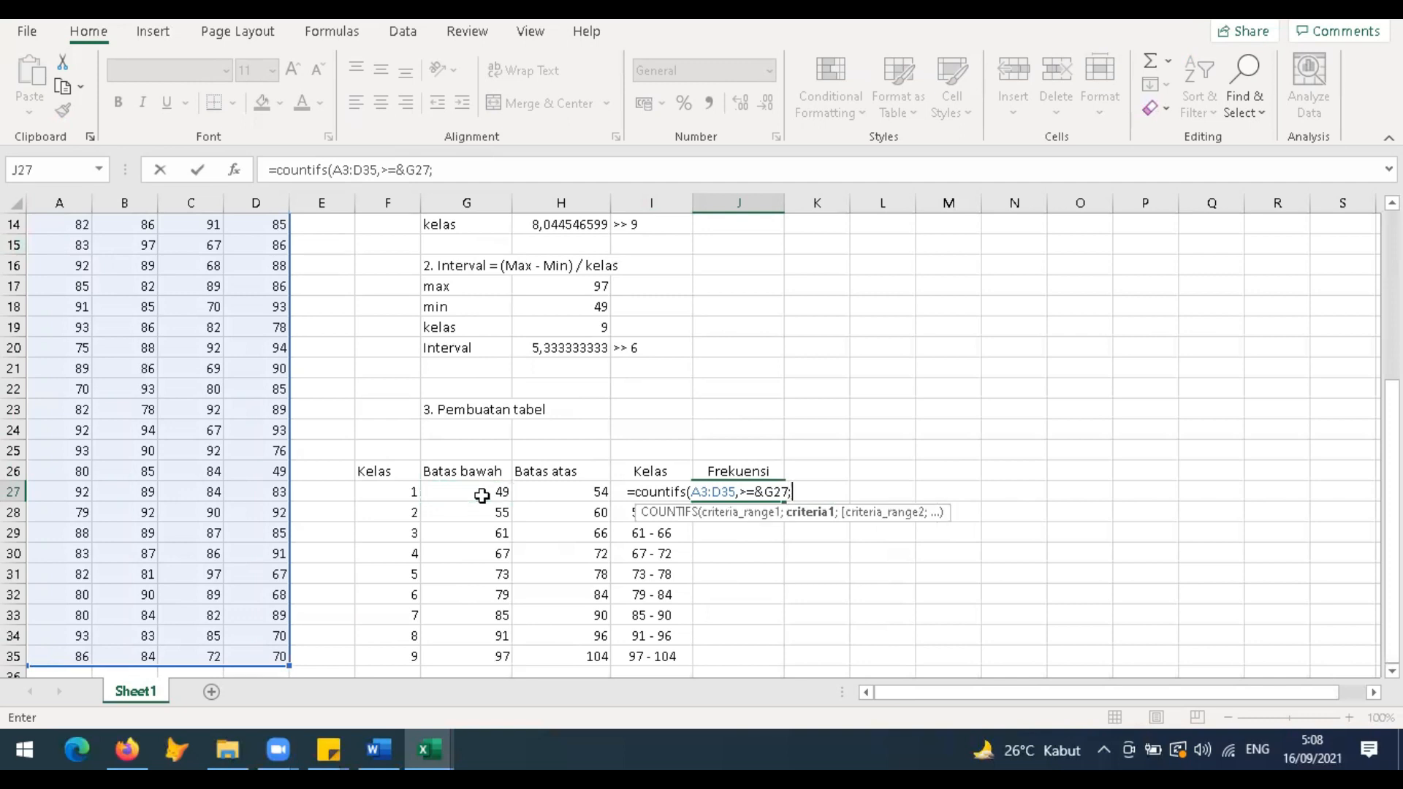
left_click(381, 170)
key("BackSpace")
type(";")
Step: Add the score data A3:D35 as the second criteria range of the COUNTIFS formula
left_click(445, 176)
left_click(100, 245)
key("ctrl+Up")
key("ctrl+Left")
key("ctrl+shift+Right")
key("ctrl+shift+Down")
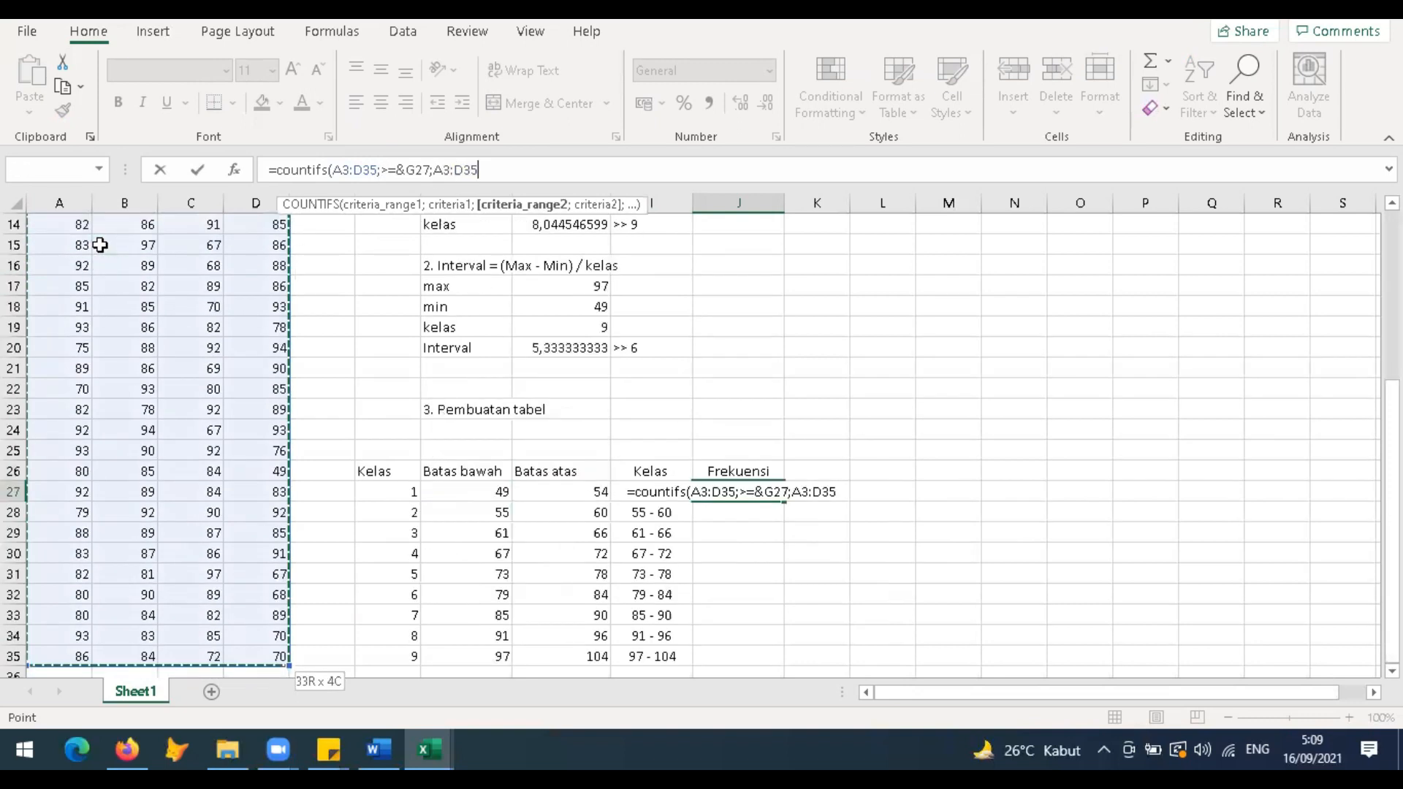
Step: Add the second criterion <=H27, close the COUNTIFS formula and try to commit it in J27
type(";<")
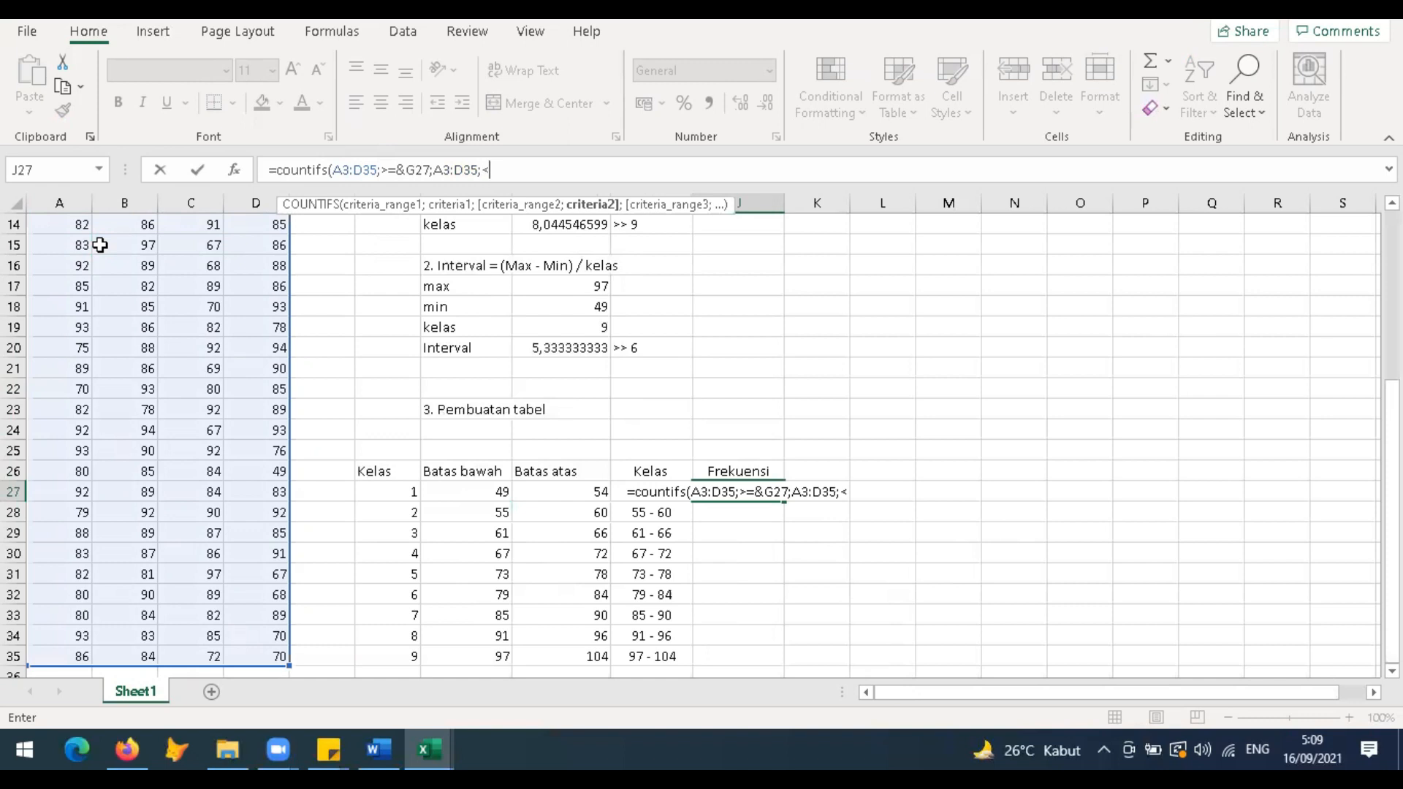
type("=")
left_click(486, 491)
key("Right")
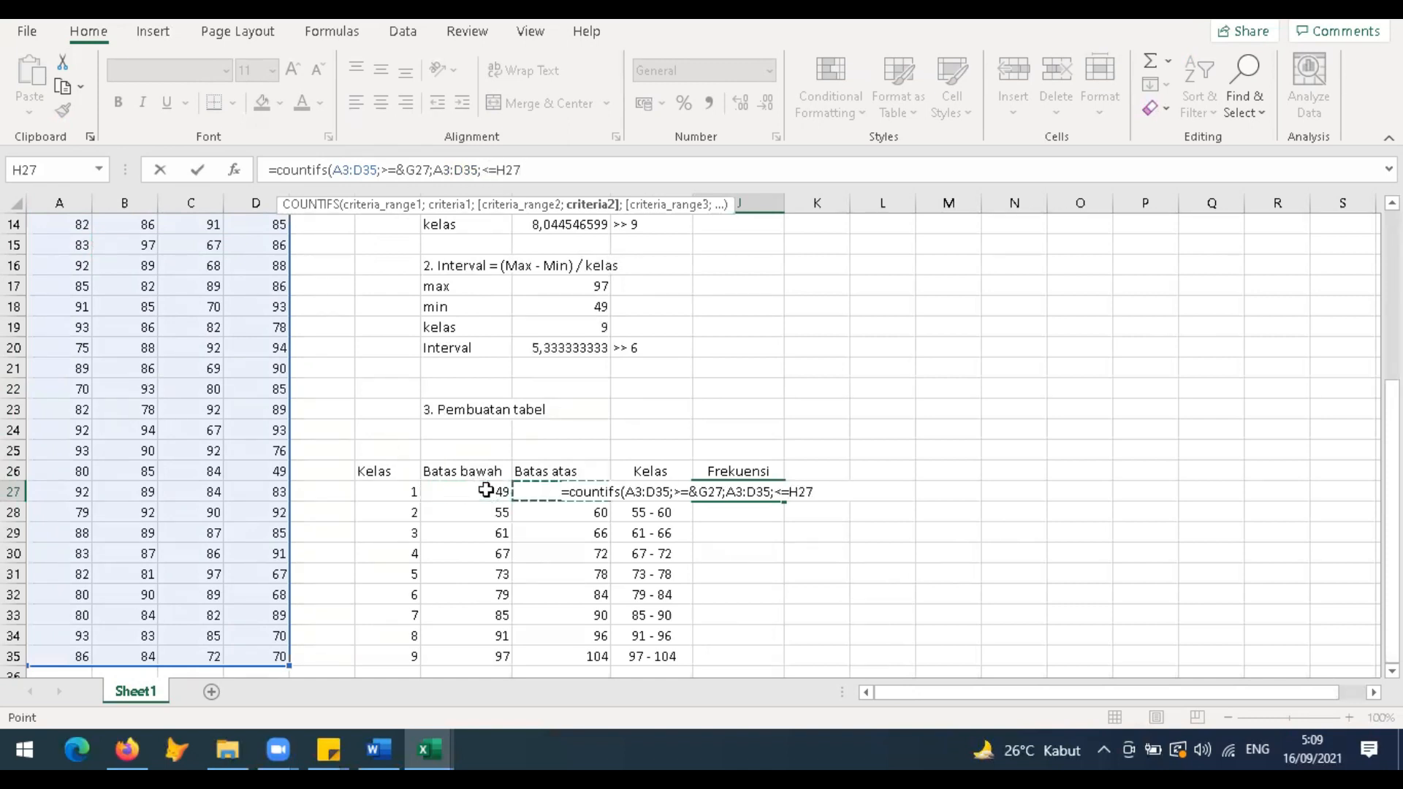
type(")")
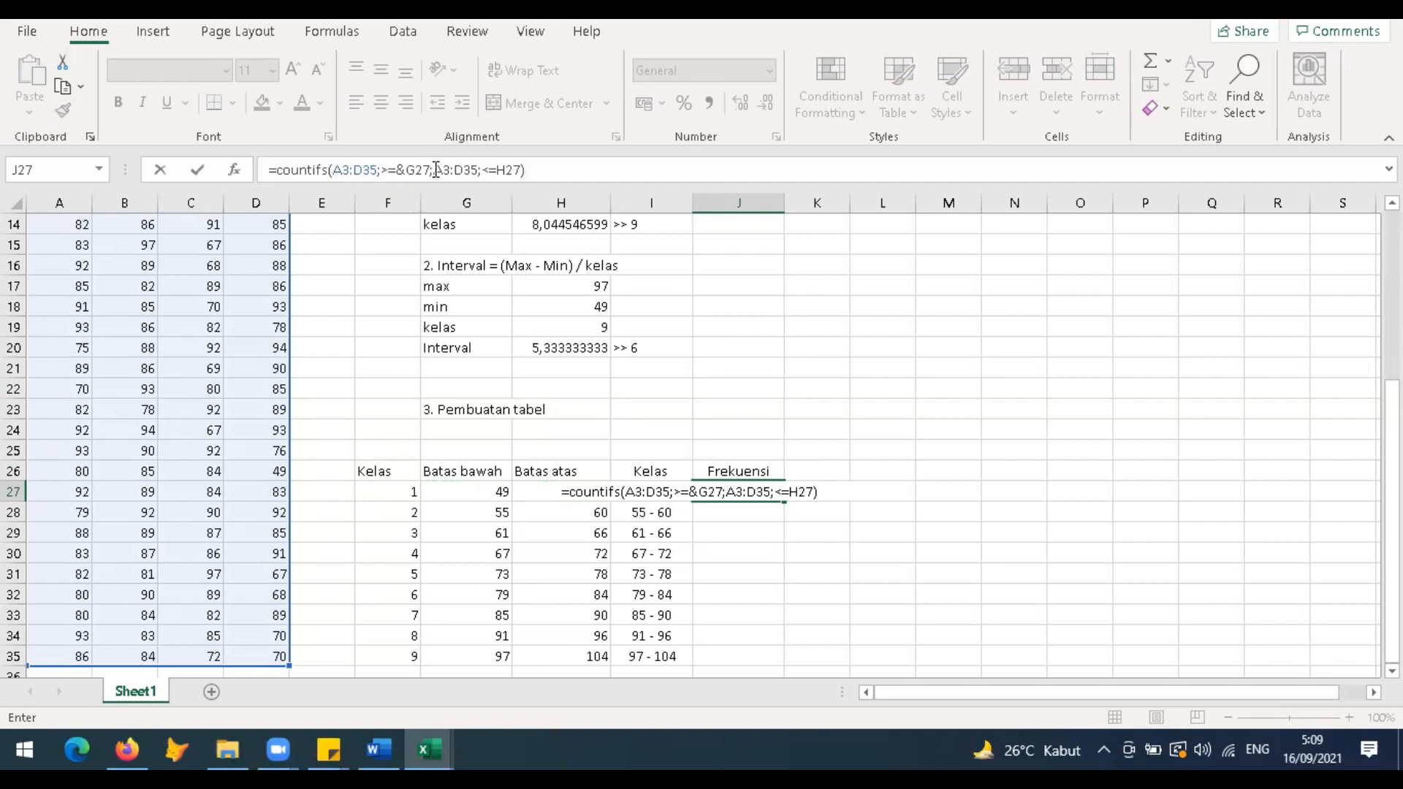
key("Return")
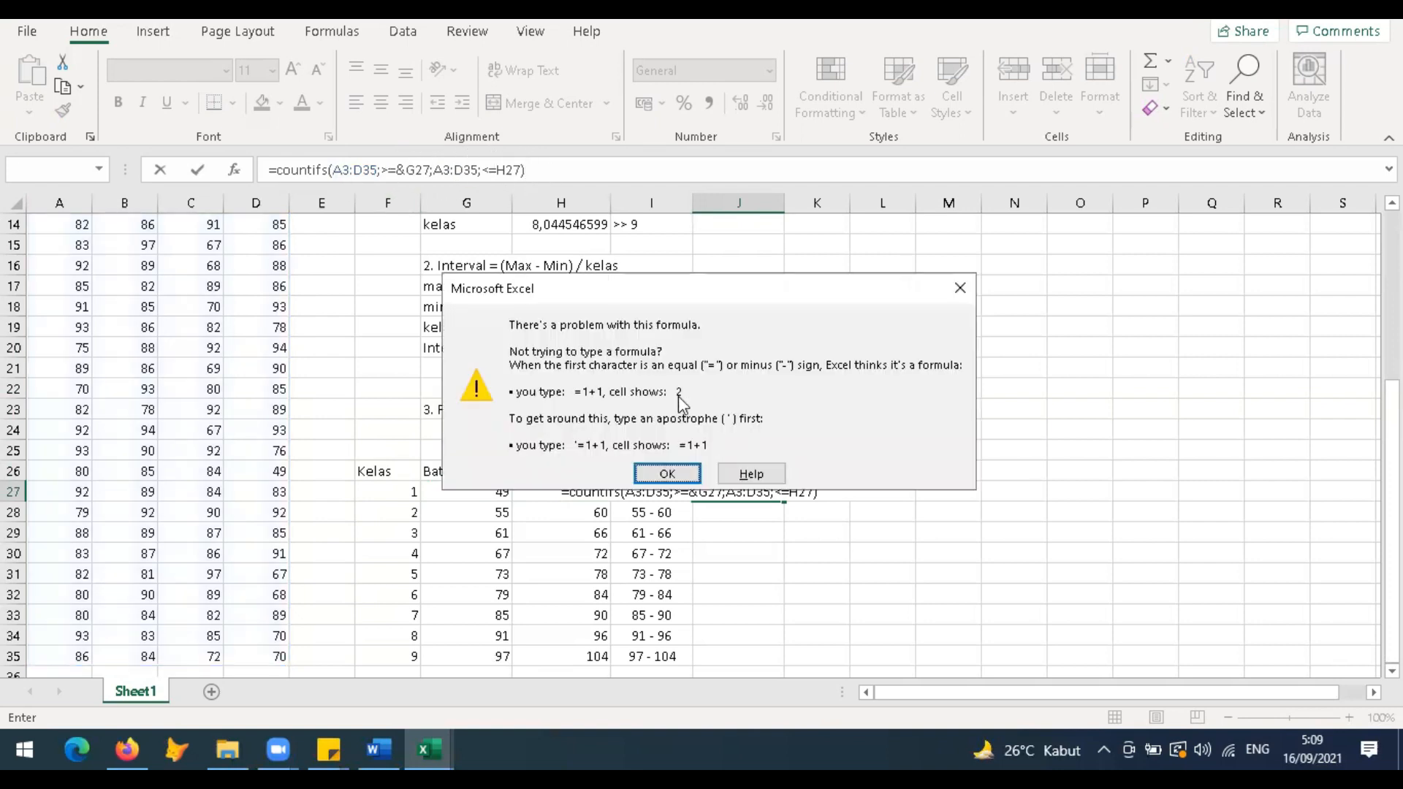
Step: Insert an ampersand before H27 in the second criterion of the COUNTIFS formula and try to commit it
left_click(659, 473)
left_click(498, 168)
type("&")
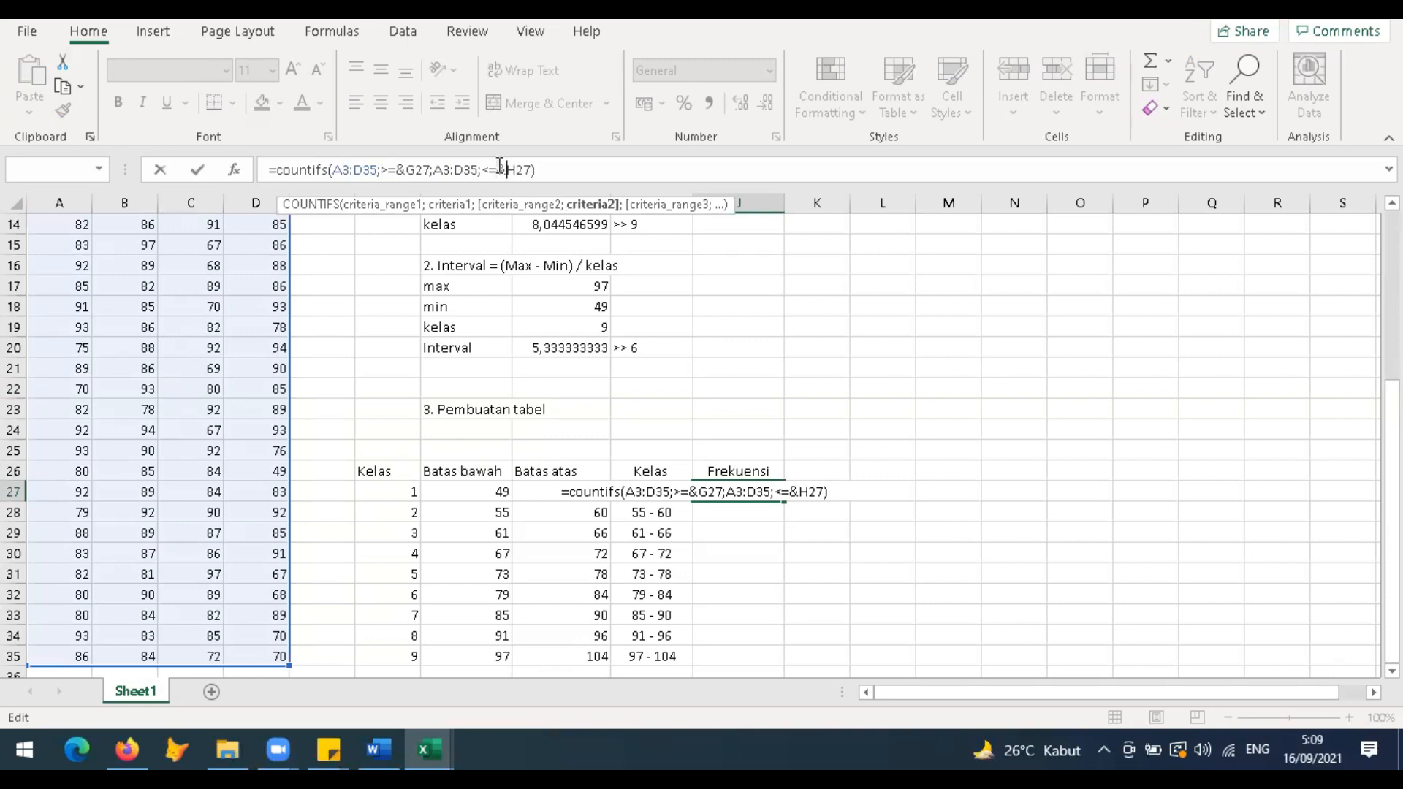
key("Return")
left_click(671, 472)
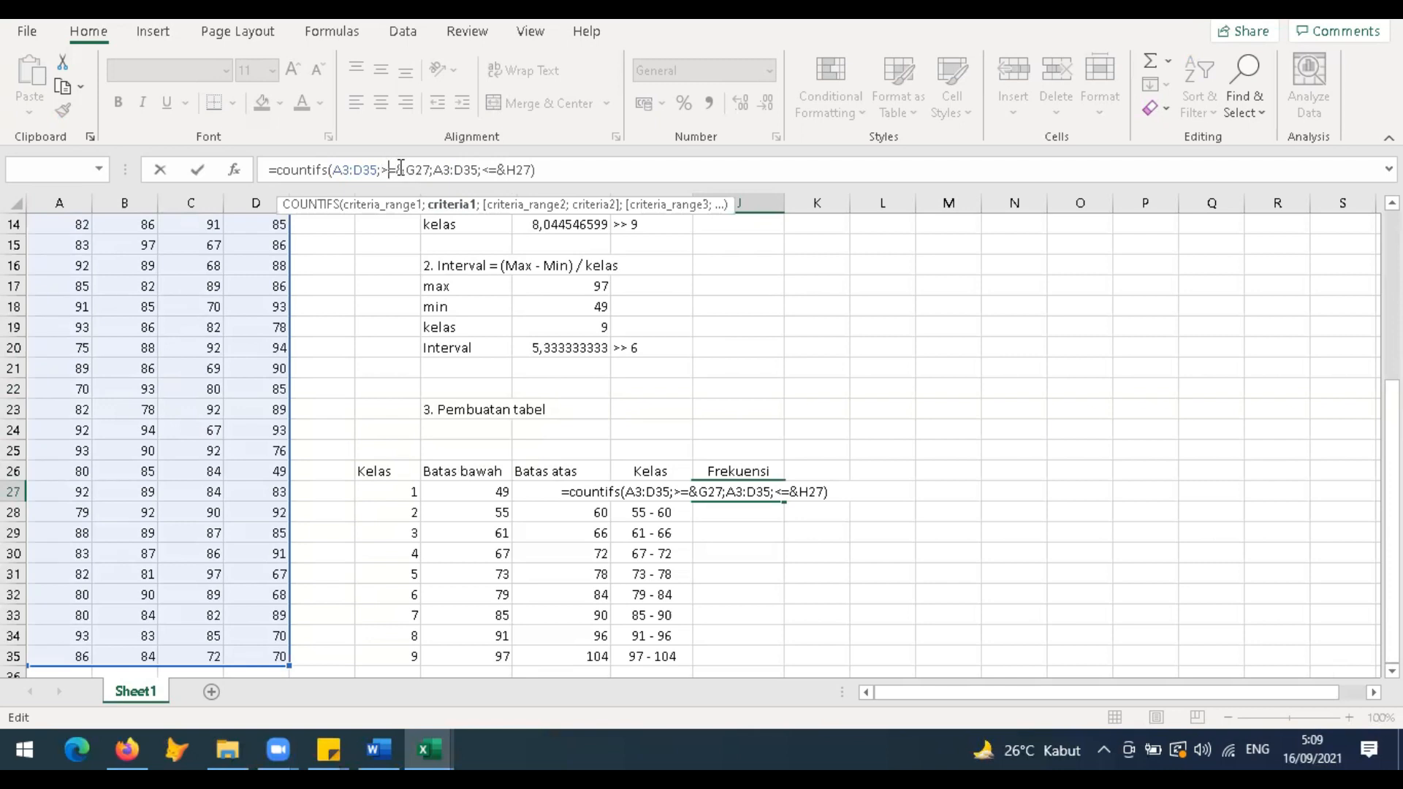
Step: Enclose the >= operator of the first COUNTIFS criterion in double quotation marks
type("\"")
key("Right")
key("Right")
type("\"")
Step: Enclose the <= operator of the second criterion in double quotation marks and commit the COUNTIFS formula in J27
key("Right")
key("Right")
key("Right")
key("Right")
key("Right")
key("Right")
key("Right")
key("Right")
type("\"")
key("Right")
key("Right")
key("Right")
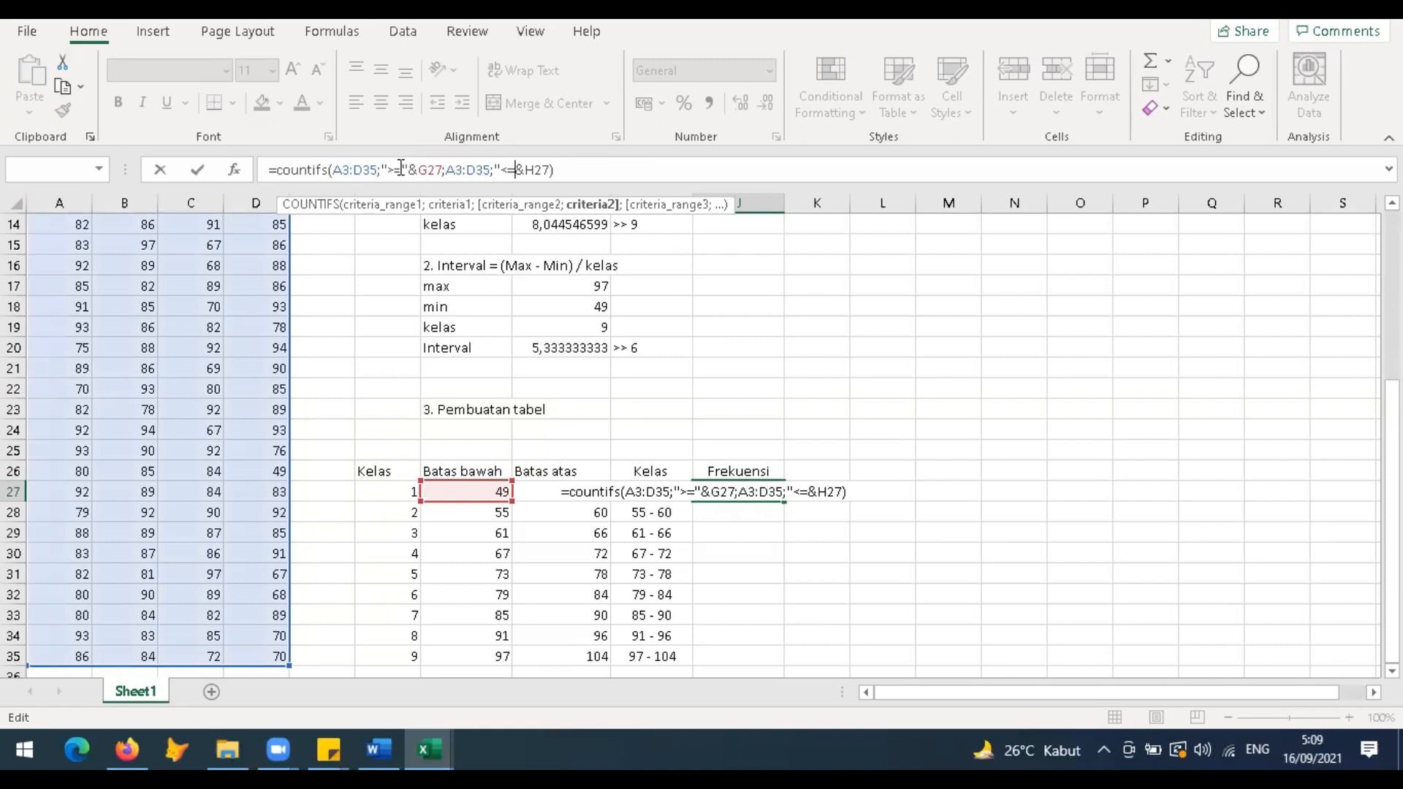
type("\"")
key("Return")
key("Up")
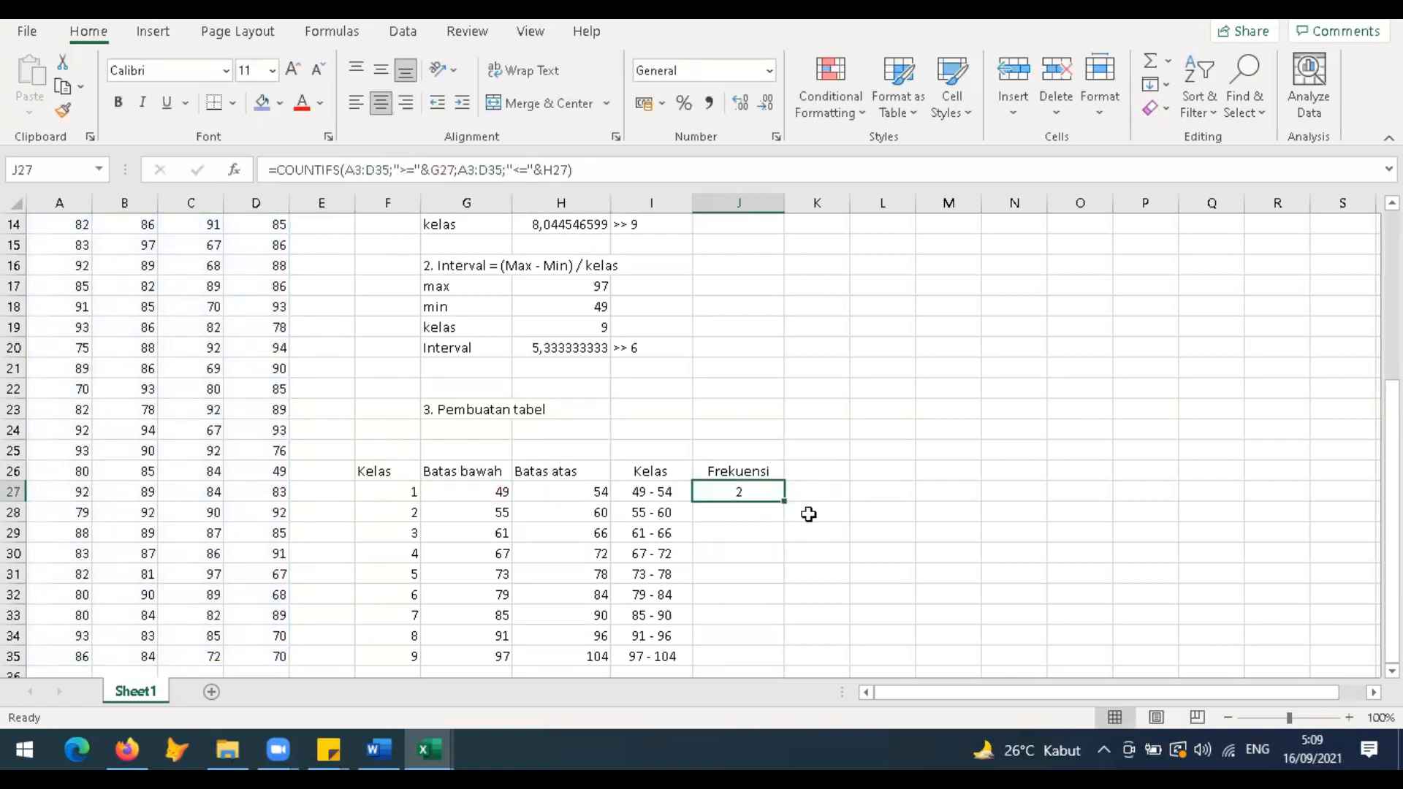
Step: Fill the COUNTIFS formula from J27 down to J35 for all nine classes
scroll(808, 514, "down", 1)
double_click(781, 480)
left_click(766, 558)
left_click_drag(759, 470, 762, 572)
left_click(767, 472)
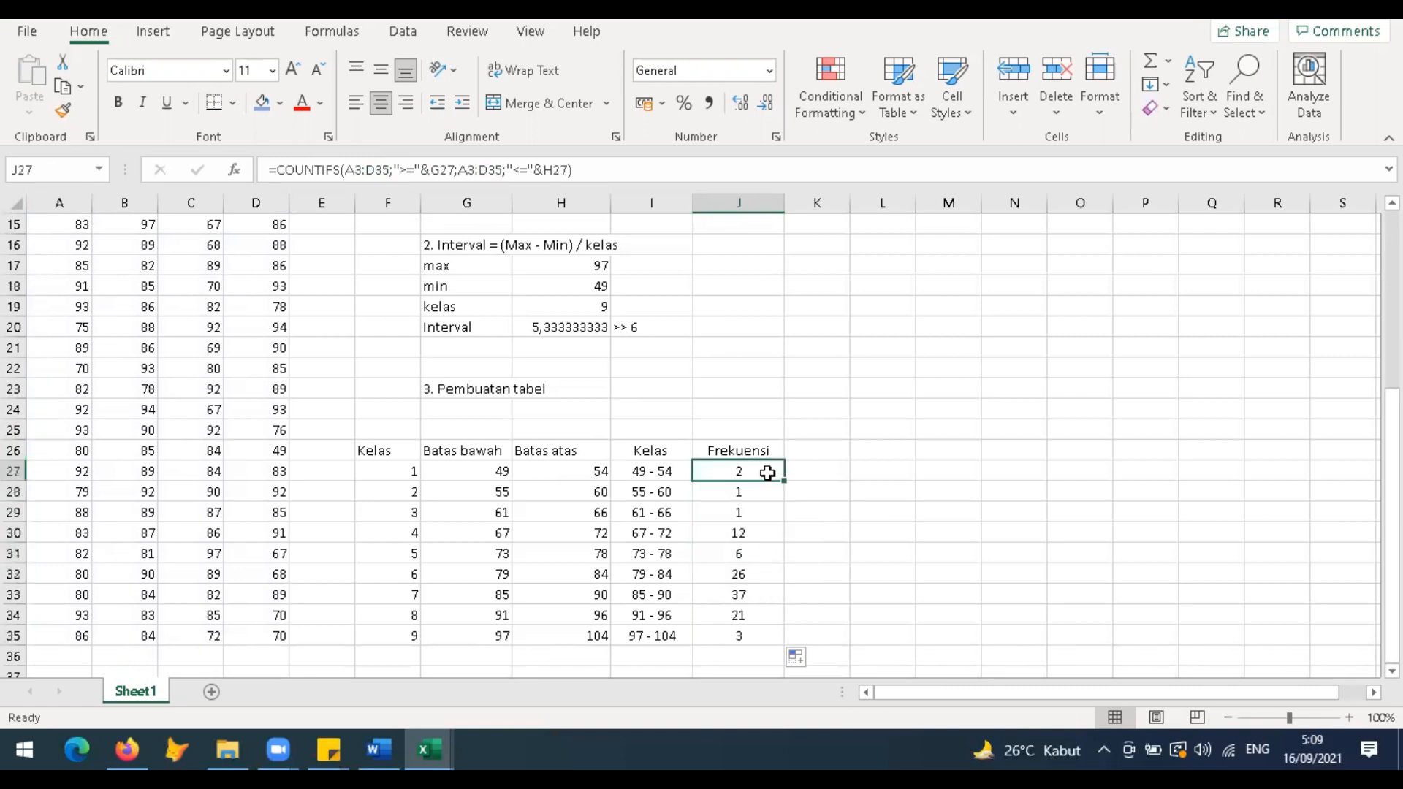
double_click(785, 481)
Step: Total the frequencies in J36 with the formula =SUM(J27:J35)
scroll(826, 555, "down", 5)
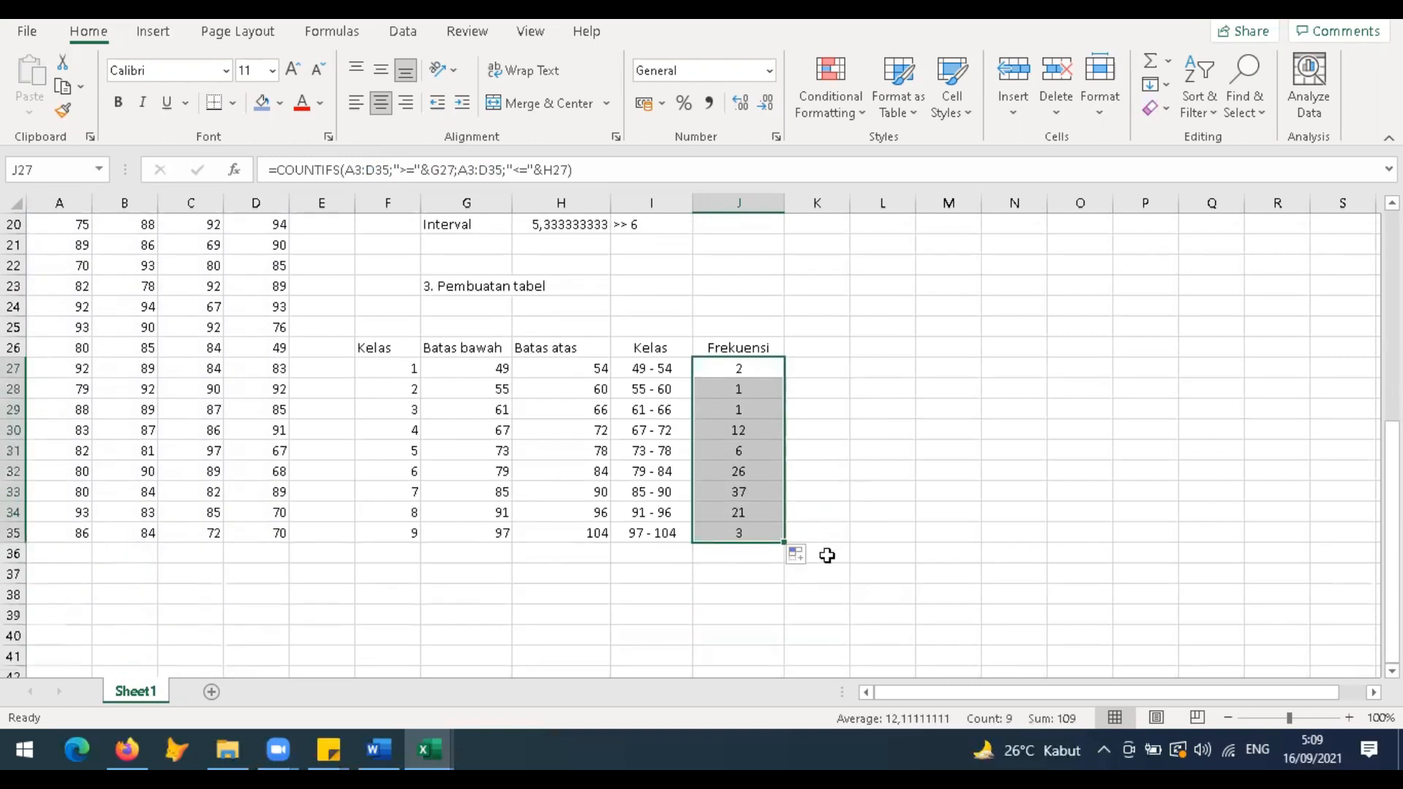
left_click(756, 555)
type("=si")
key("BackSpace")
type("um(")
key("Up")
key("shift+Up")
key("shift+Up")
key("shift+Up")
key("shift+Up")
key("shift+Up")
key("shift+Up")
key("shift+Up")
key("shift+Up")
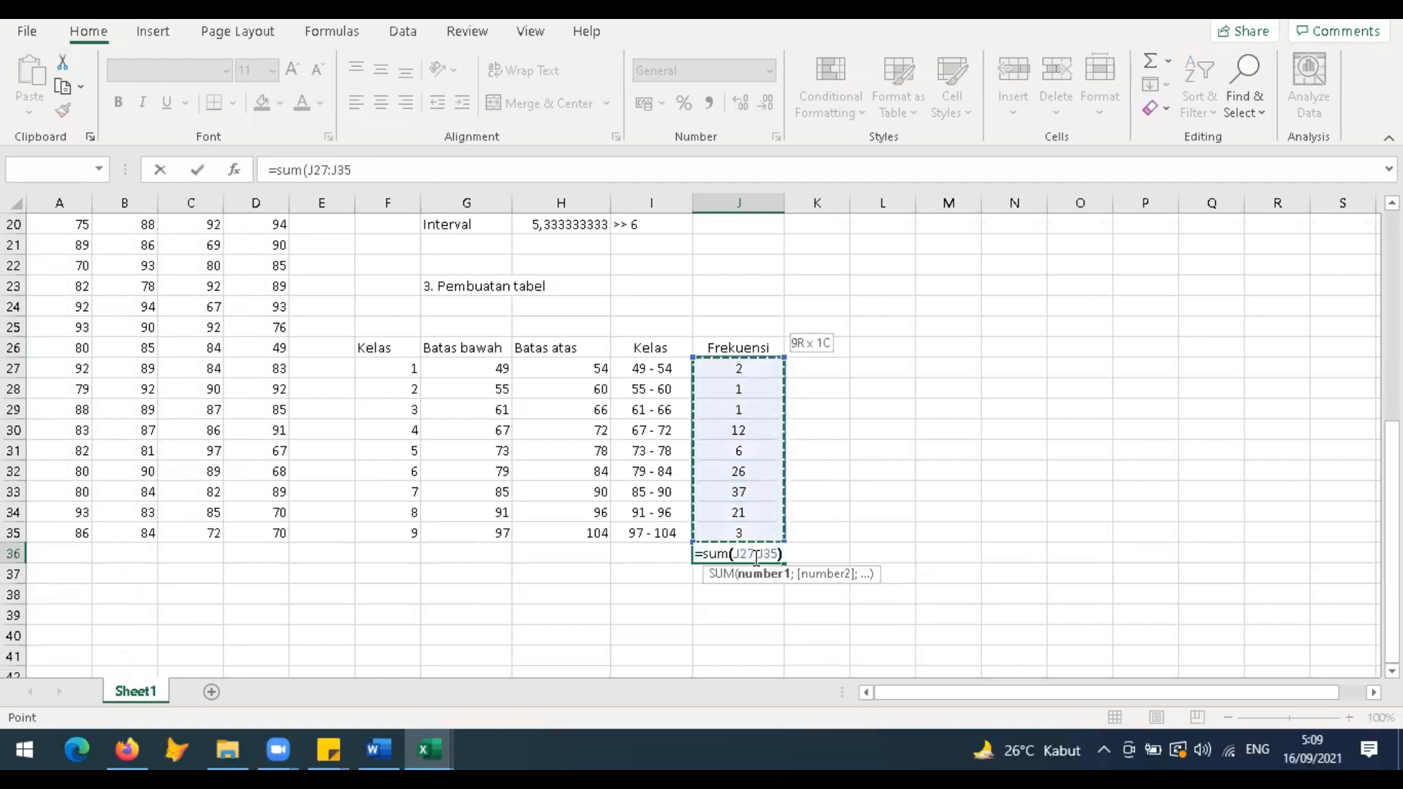
type(")")
key("Return")
left_click(764, 557)
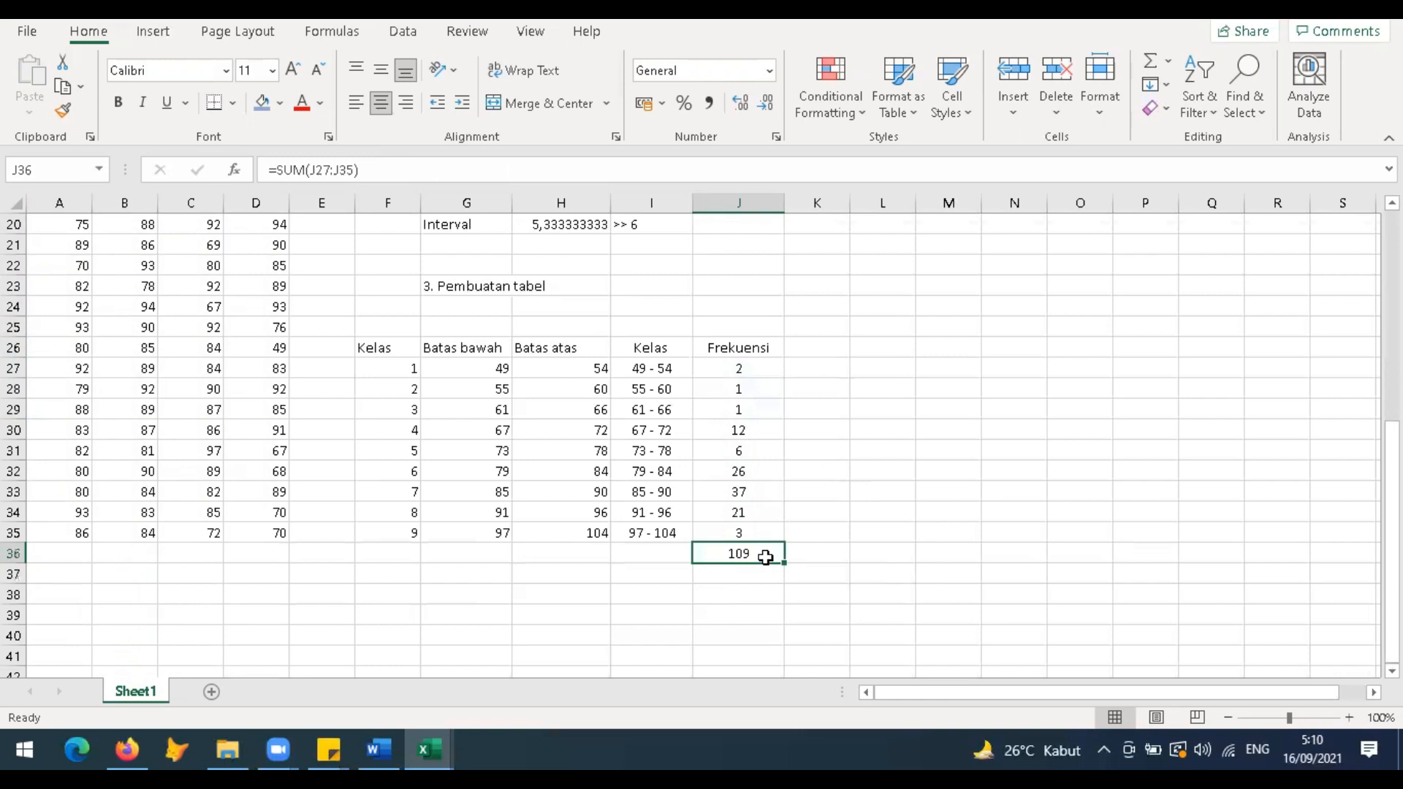
Step: Check the COUNTIFS formulas in the Frekuensi column and make the first criteria range in J27 absolute as $A$3:$D$35
scroll(765, 557, "up", 1)
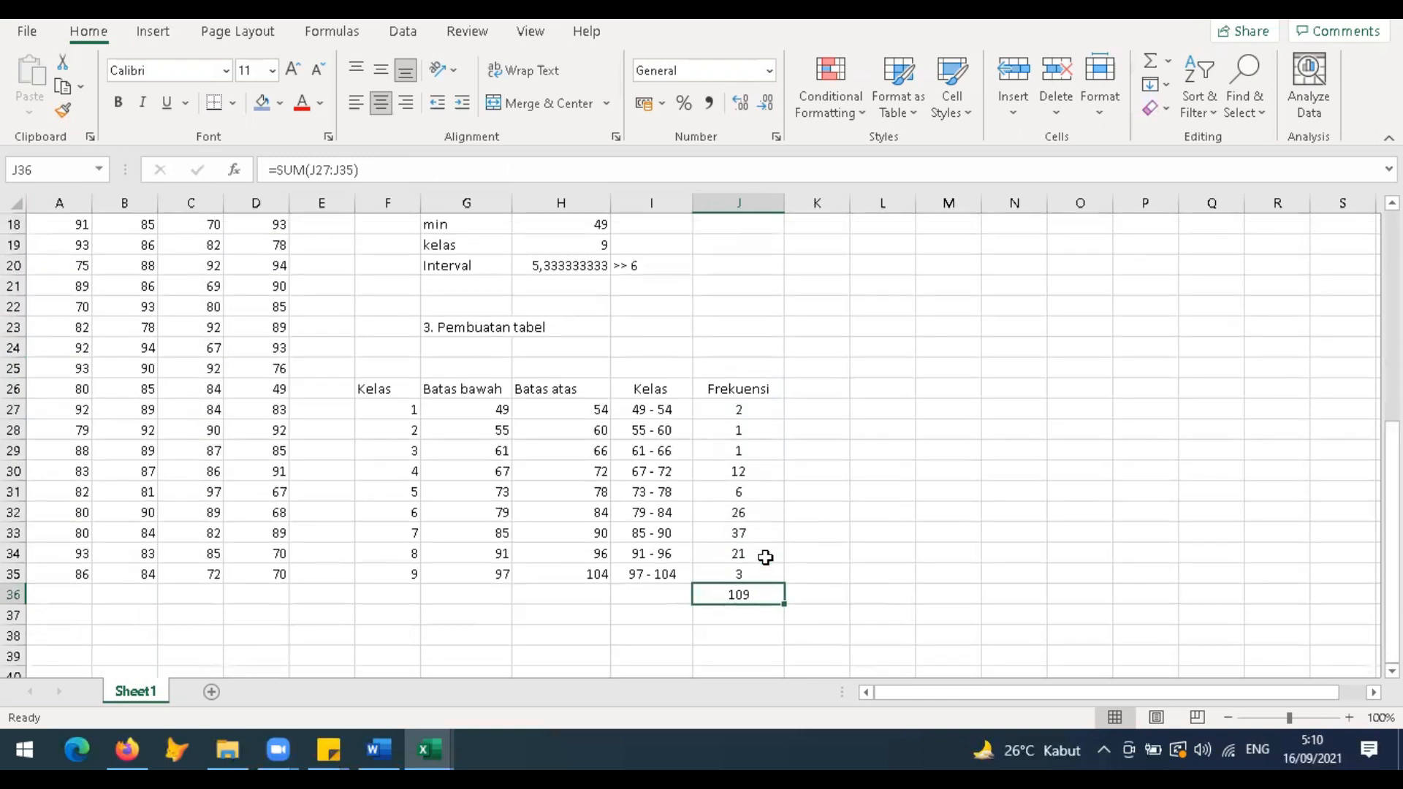
scroll(765, 557, "up", 2)
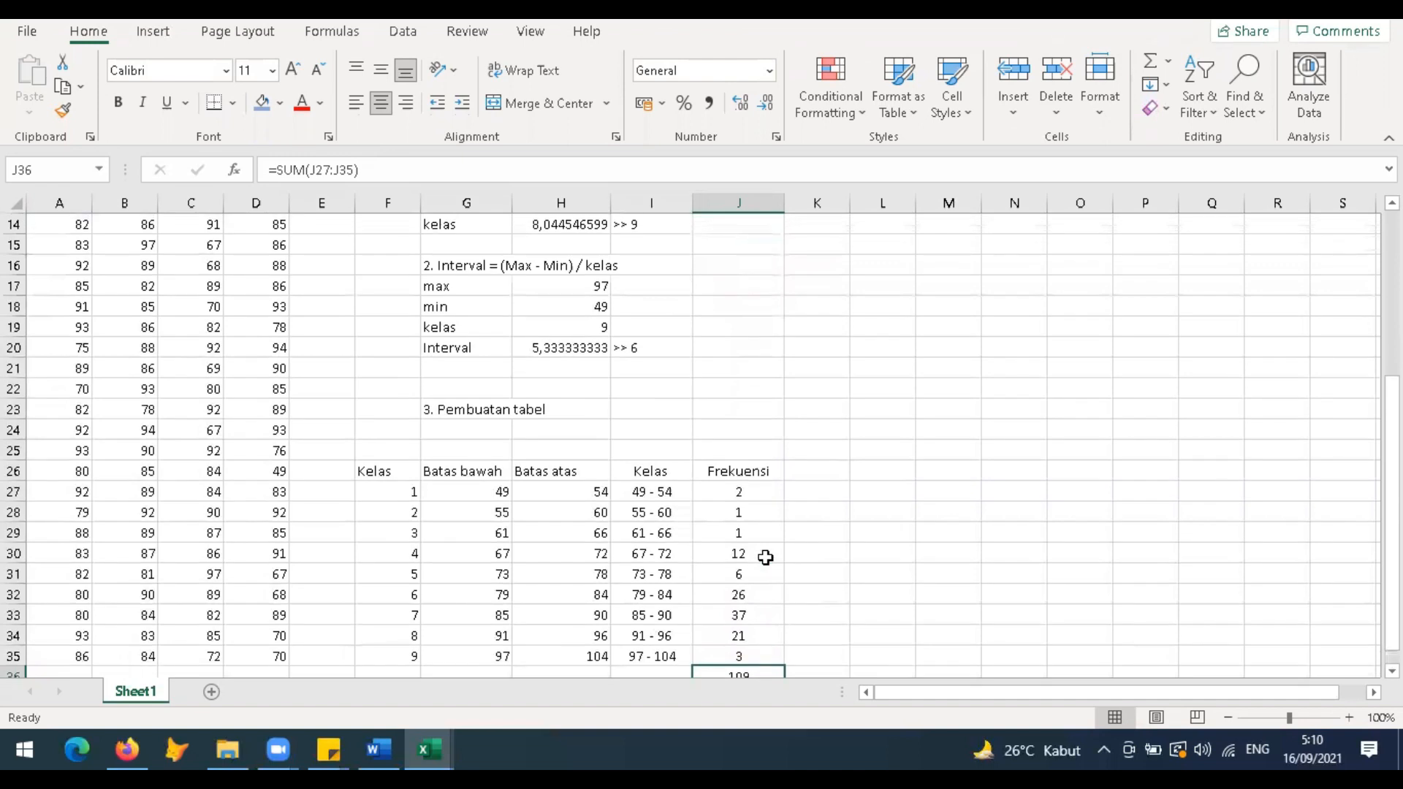
left_click(753, 492)
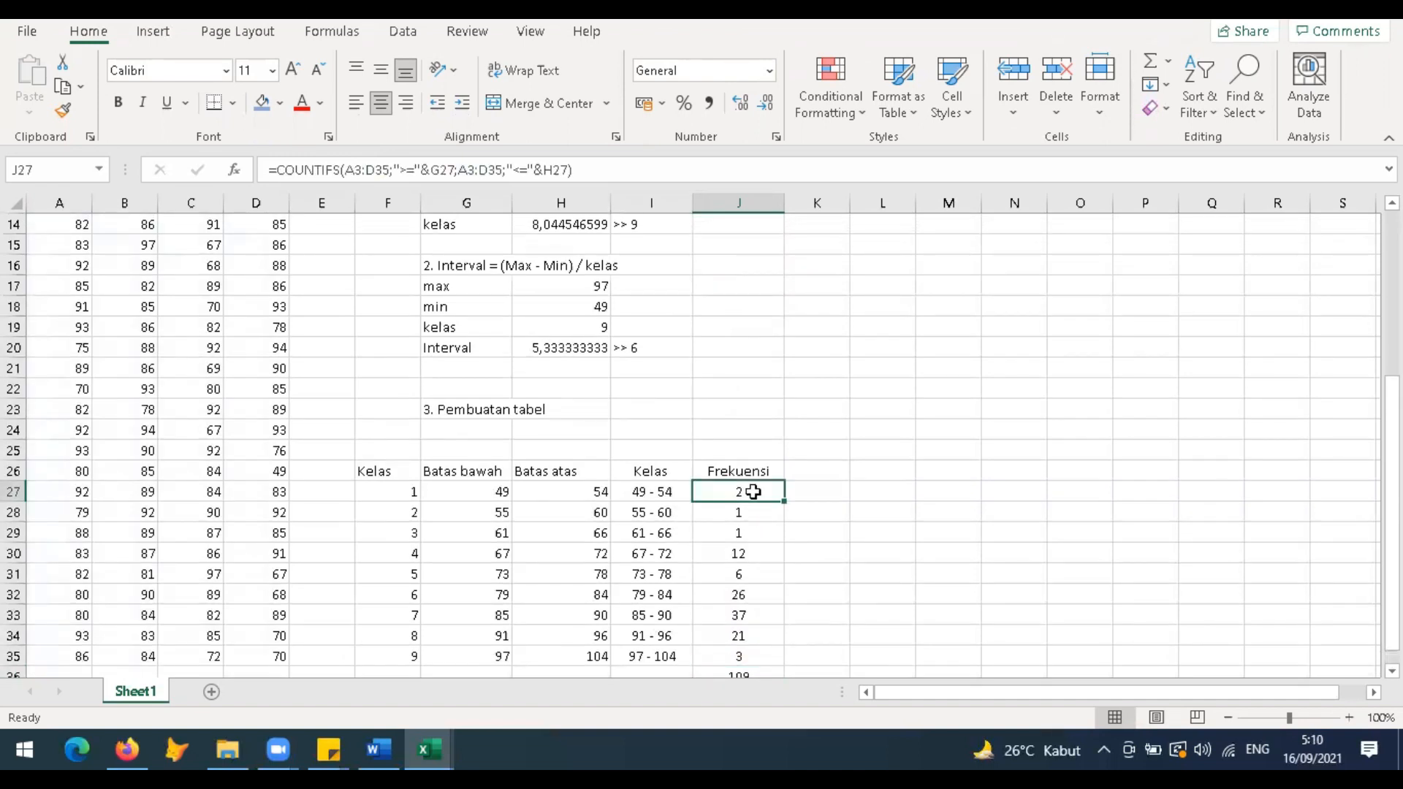
left_click(753, 511)
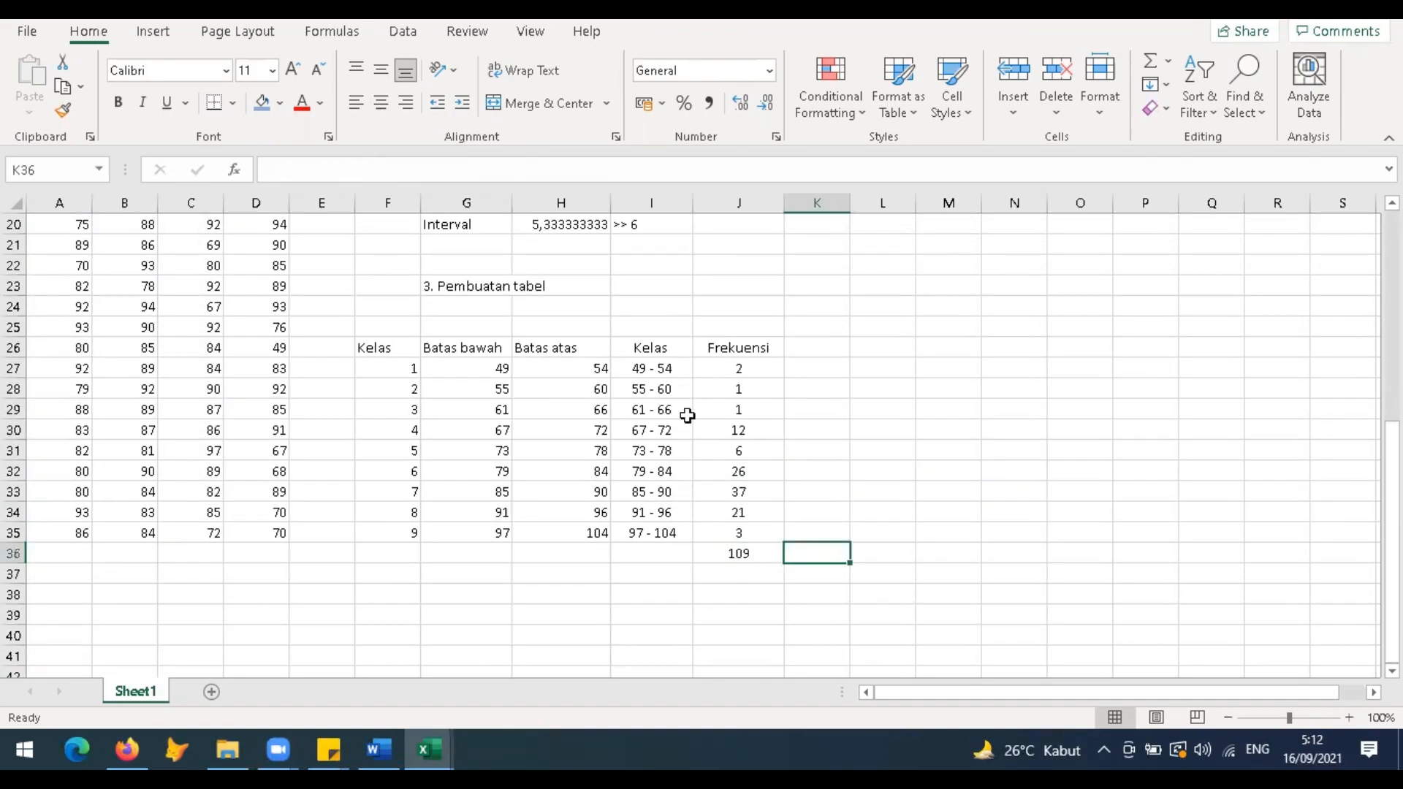
left_click(740, 368)
left_click(354, 173)
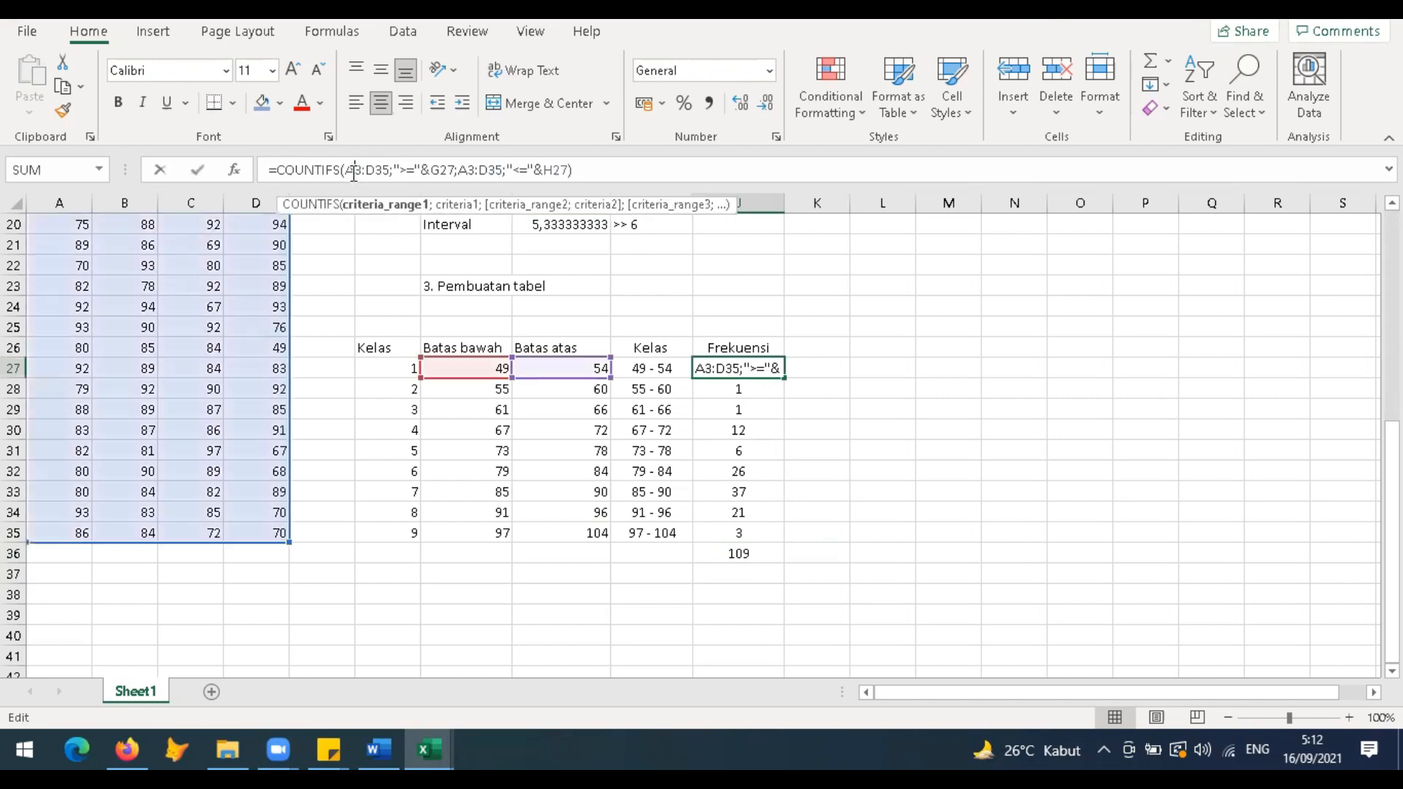
key("F4")
key("Right")
key("Right")
key("Right")
key("F4")
key("Right")
key("Right")
key("Right")
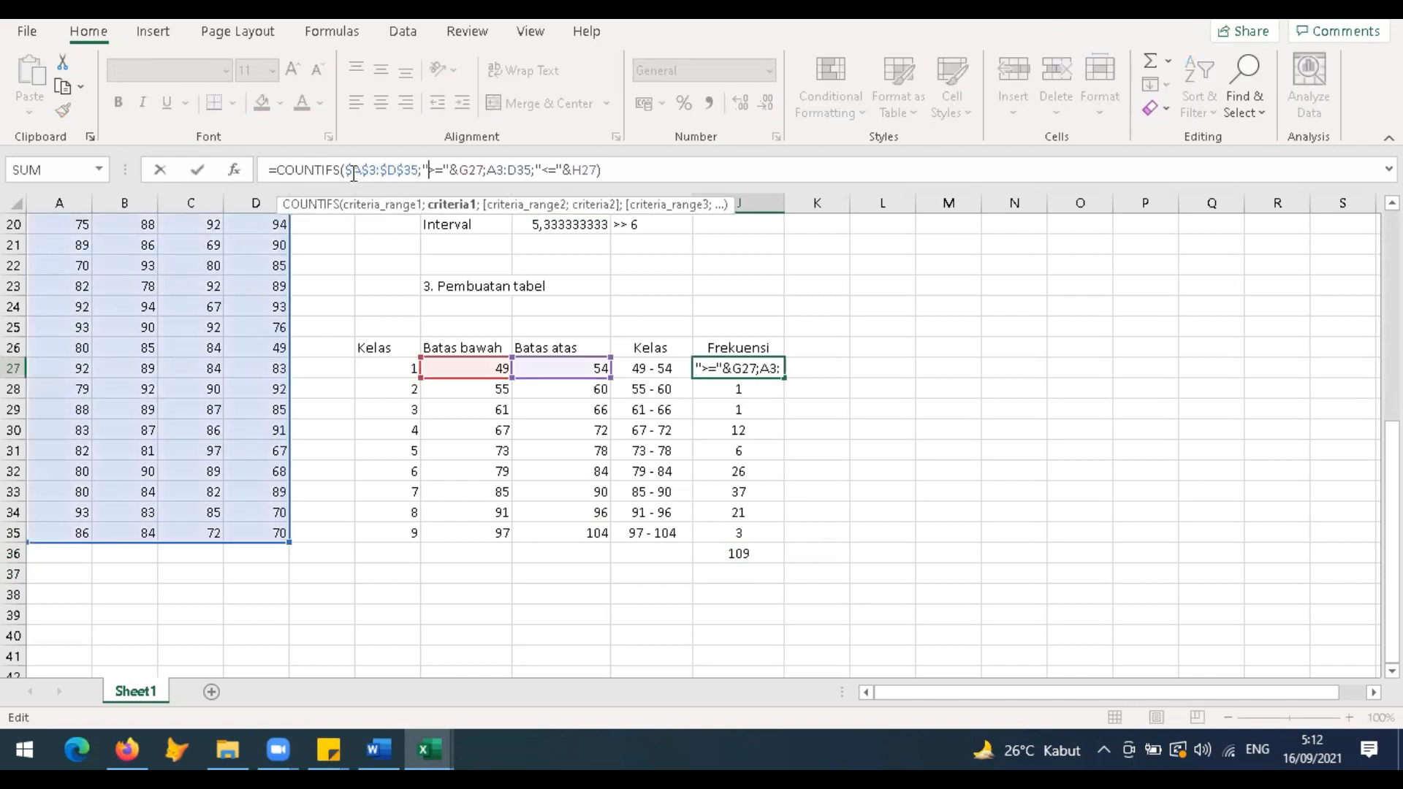
Step: Make the second criteria range A3:D35 of the J27 formula absolute and commit the formula
key("F4")
key("Right")
key("Right")
key("ctrl+z")
key("Right")
key("Right")
key("F4")
key("Right")
key("Right")
key("F4")
key("Return")
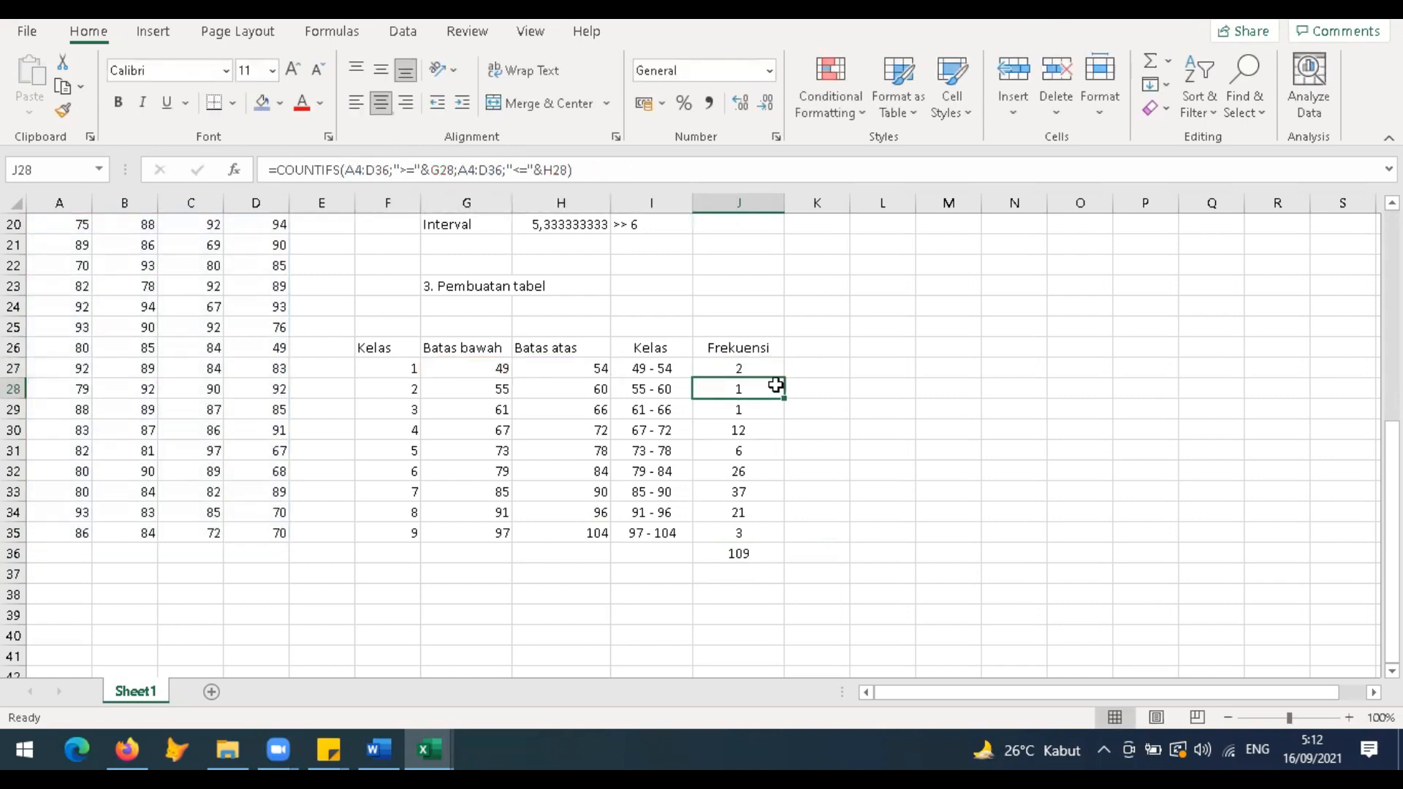
Step: Refill the Frekuensi column from J27 down to J35 with the corrected COUNTIFS formula and check the total
left_click(764, 365)
left_click_drag(781, 390, 781, 539)
left_click(742, 554)
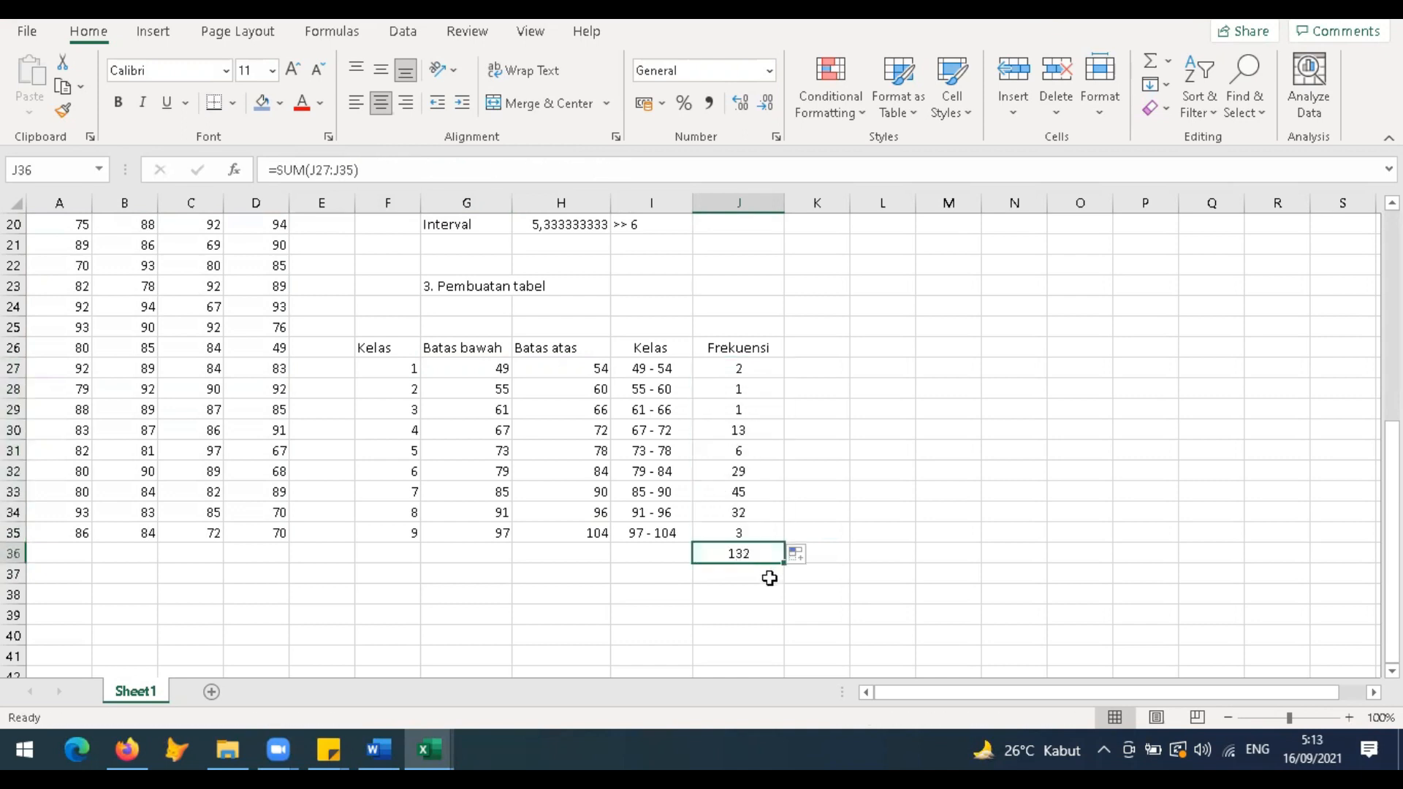
Step: Label the total row with Total in cell I36
left_click(647, 555)
type("Total")
key("Return")
left_click(647, 555)
left_click(660, 350)
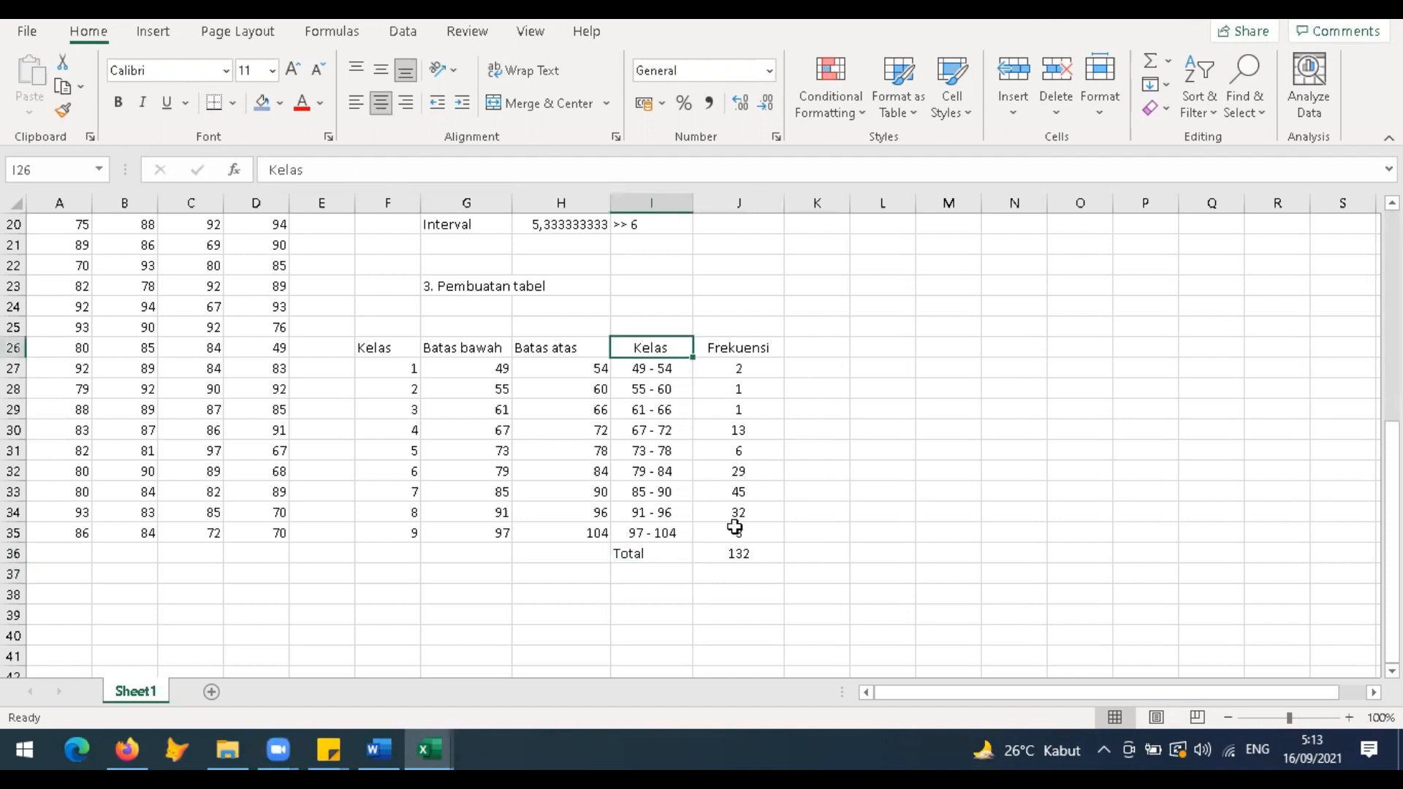
left_click(738, 551)
left_click(677, 342)
Step: Enter the header Frekuensi Relatif (%) in K26 and fit column K to its text
left_click(821, 344)
type("Frekuensi Relatif")
key("Return")
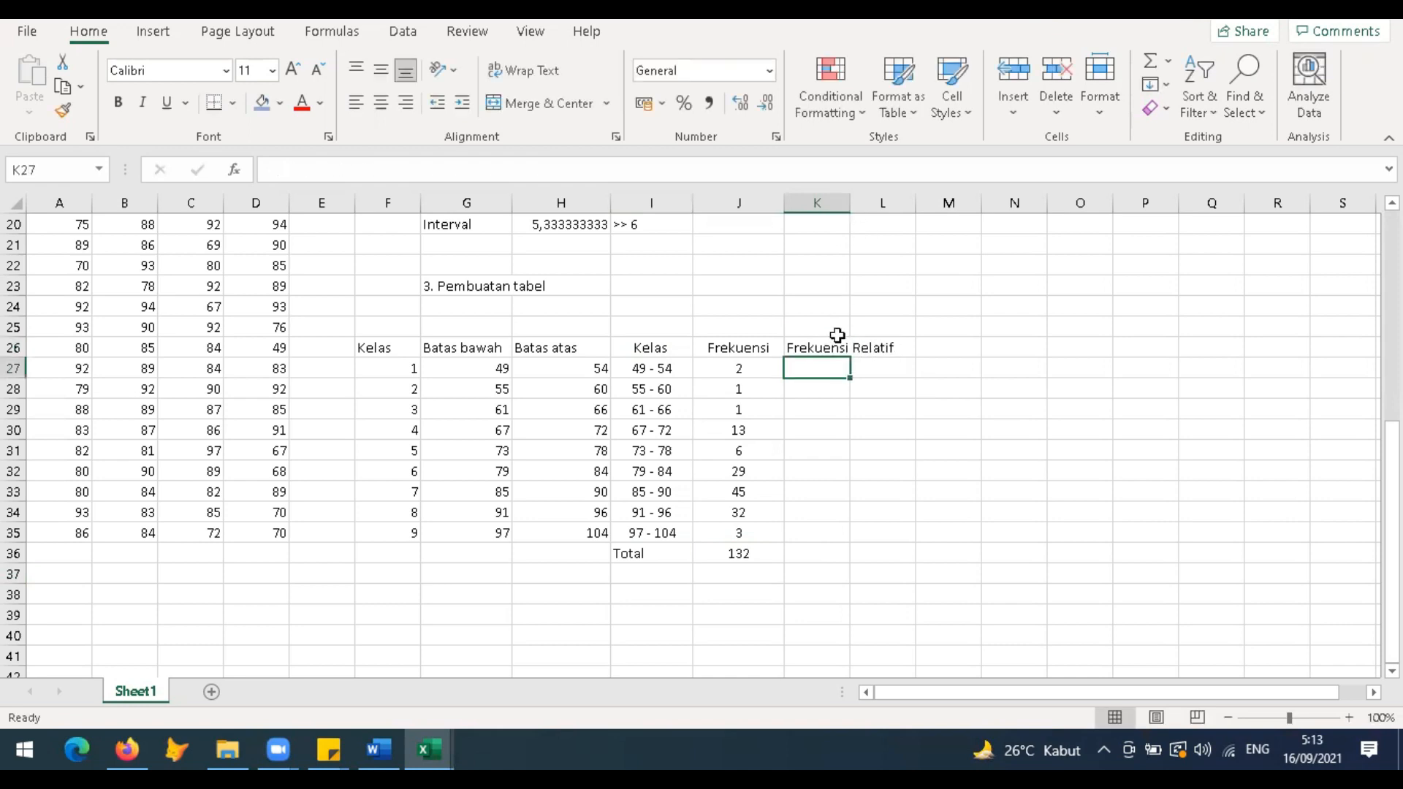
left_click(838, 339)
left_click(708, 169)
type("(%)")
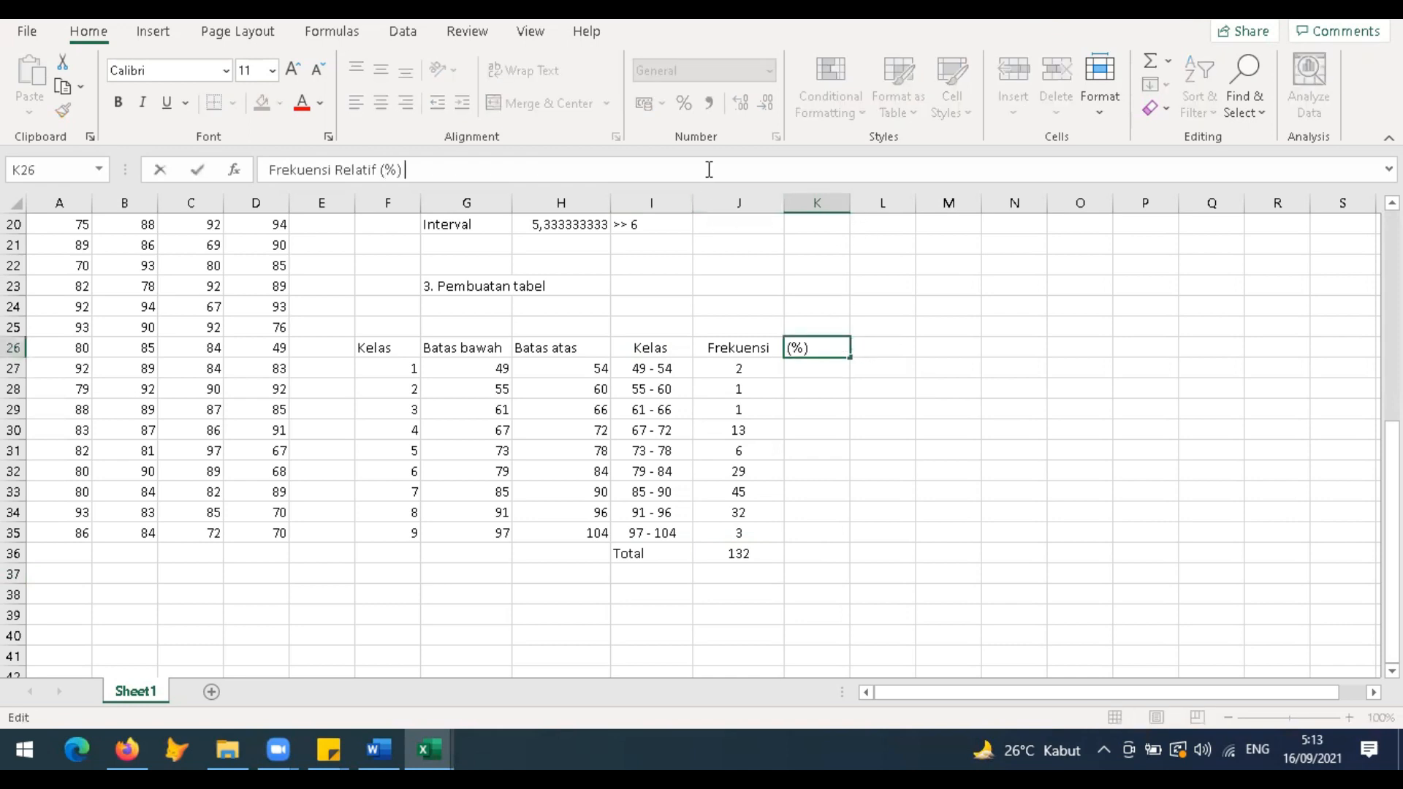
key("Return")
double_click(849, 202)
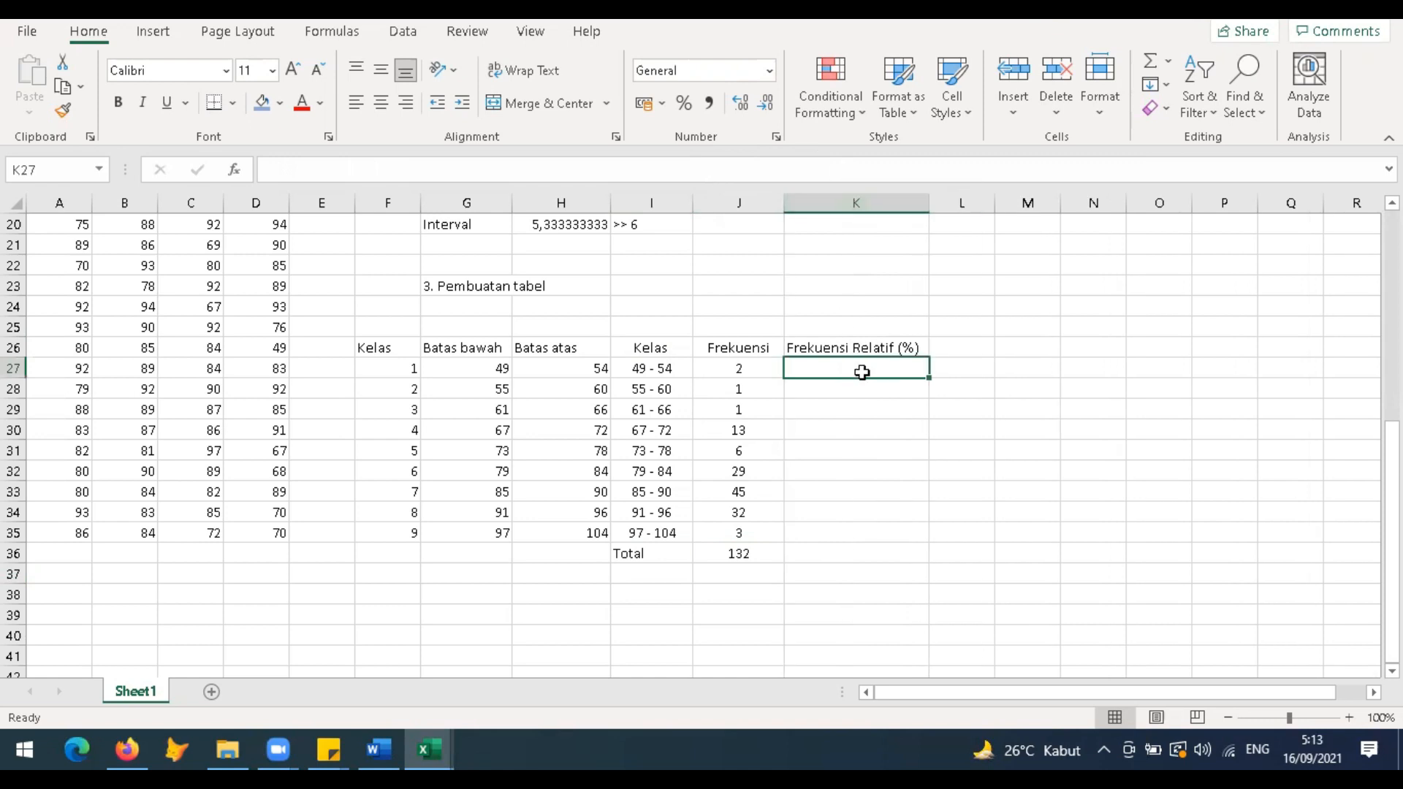
Step: Calculate the first relative frequency in K27 with the formula =J27/$J$36*100
type("=J27/")
left_click(738, 554)
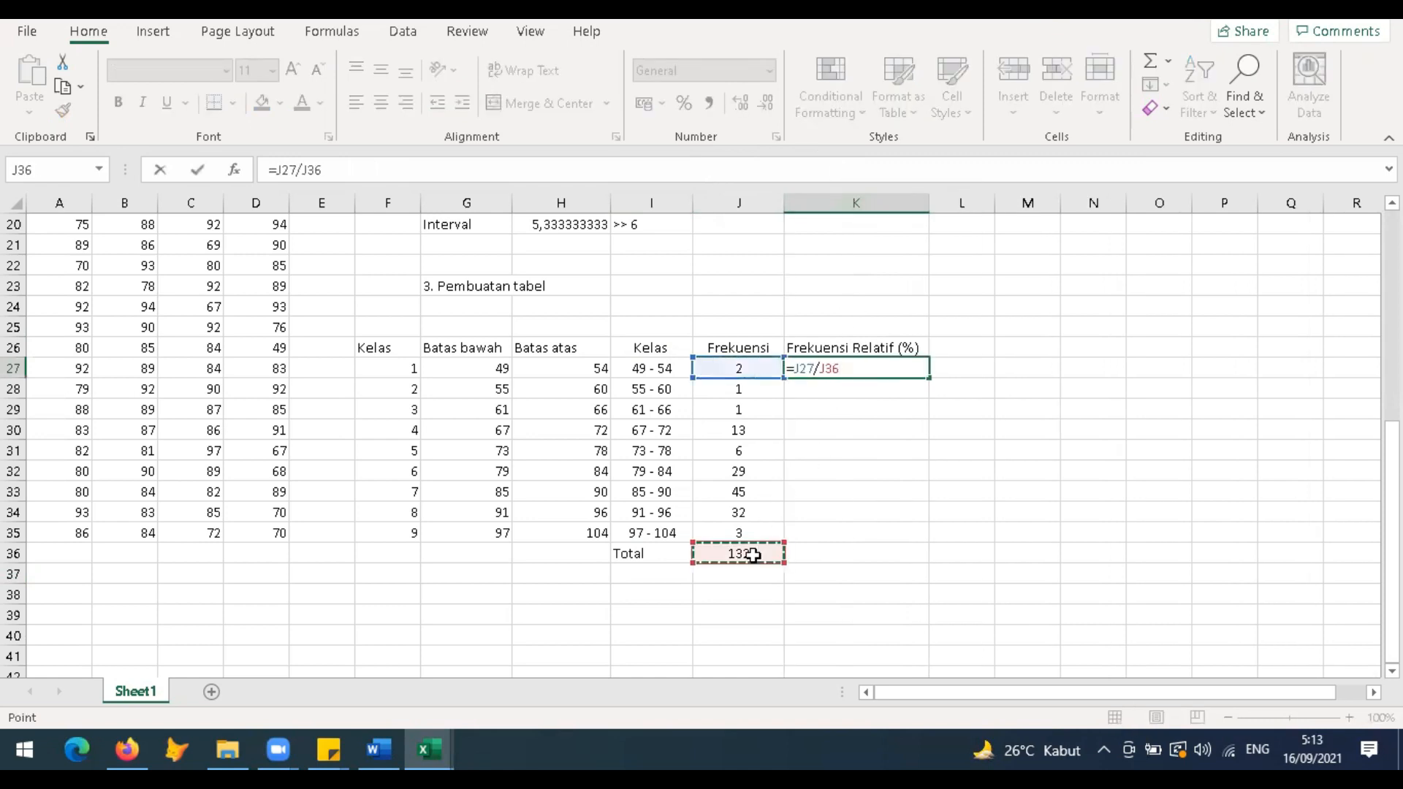
key("F4")
type("*100")
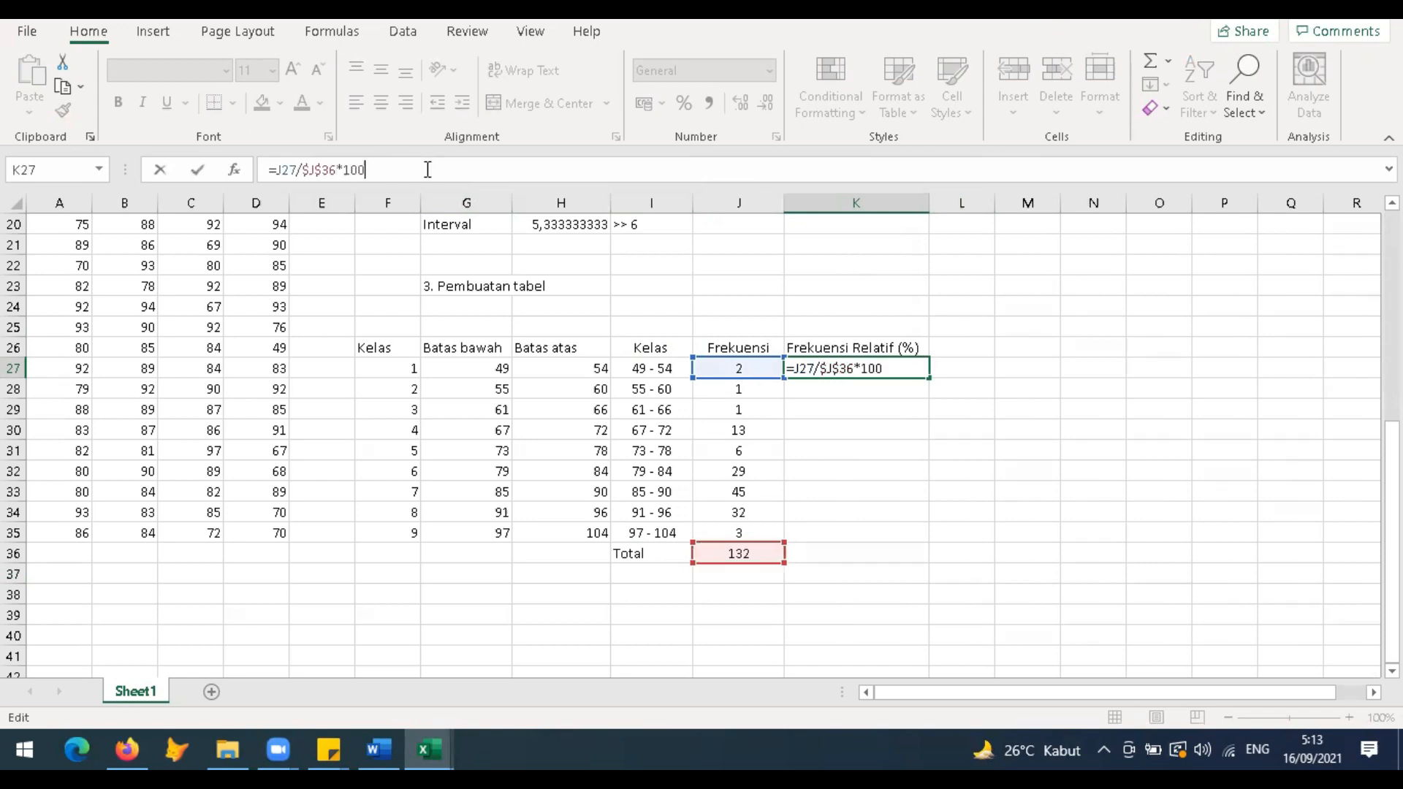
key("Return")
Step: Fill the relative frequency formula from K27 down through the total row, K36
left_click(910, 362)
double_click(929, 377)
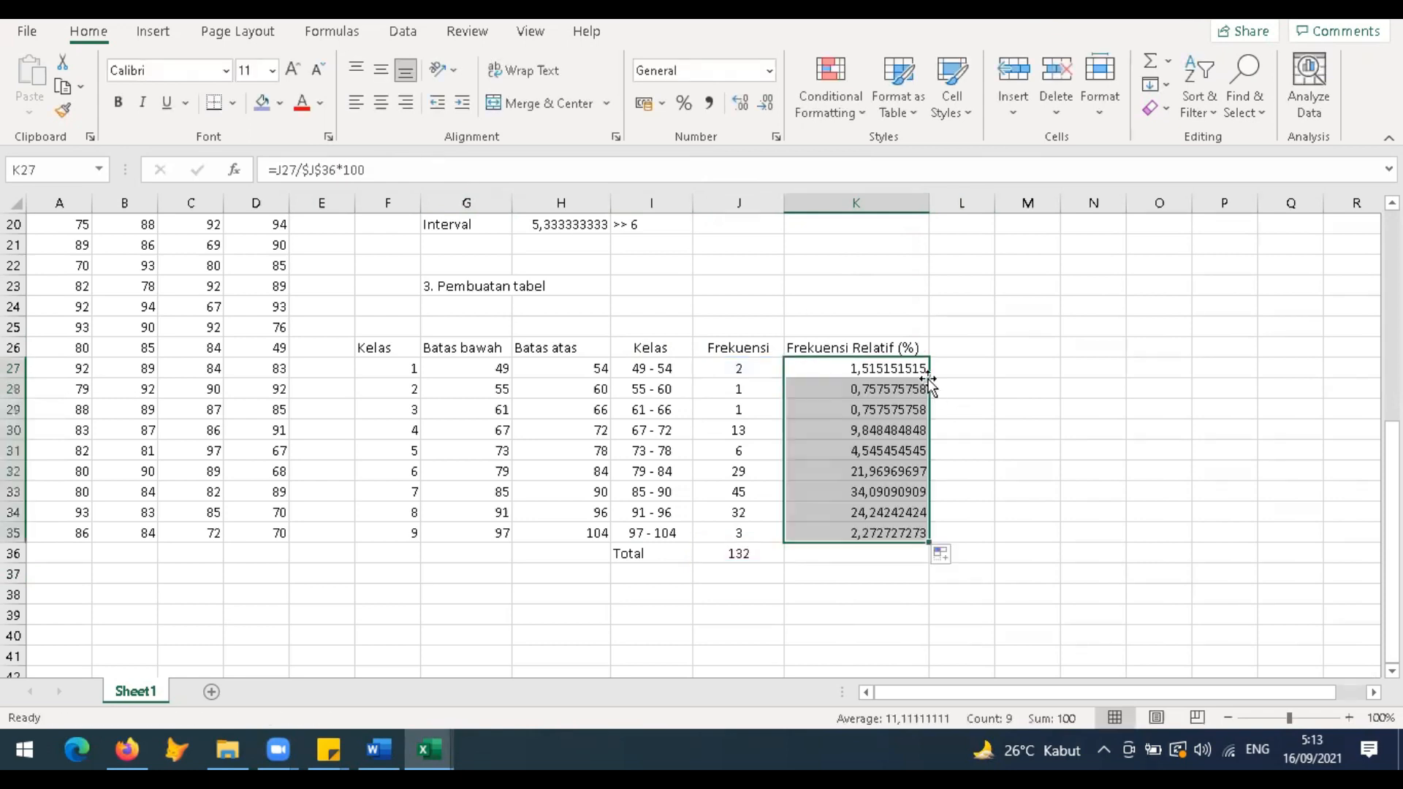
left_click_drag(929, 542, 931, 561)
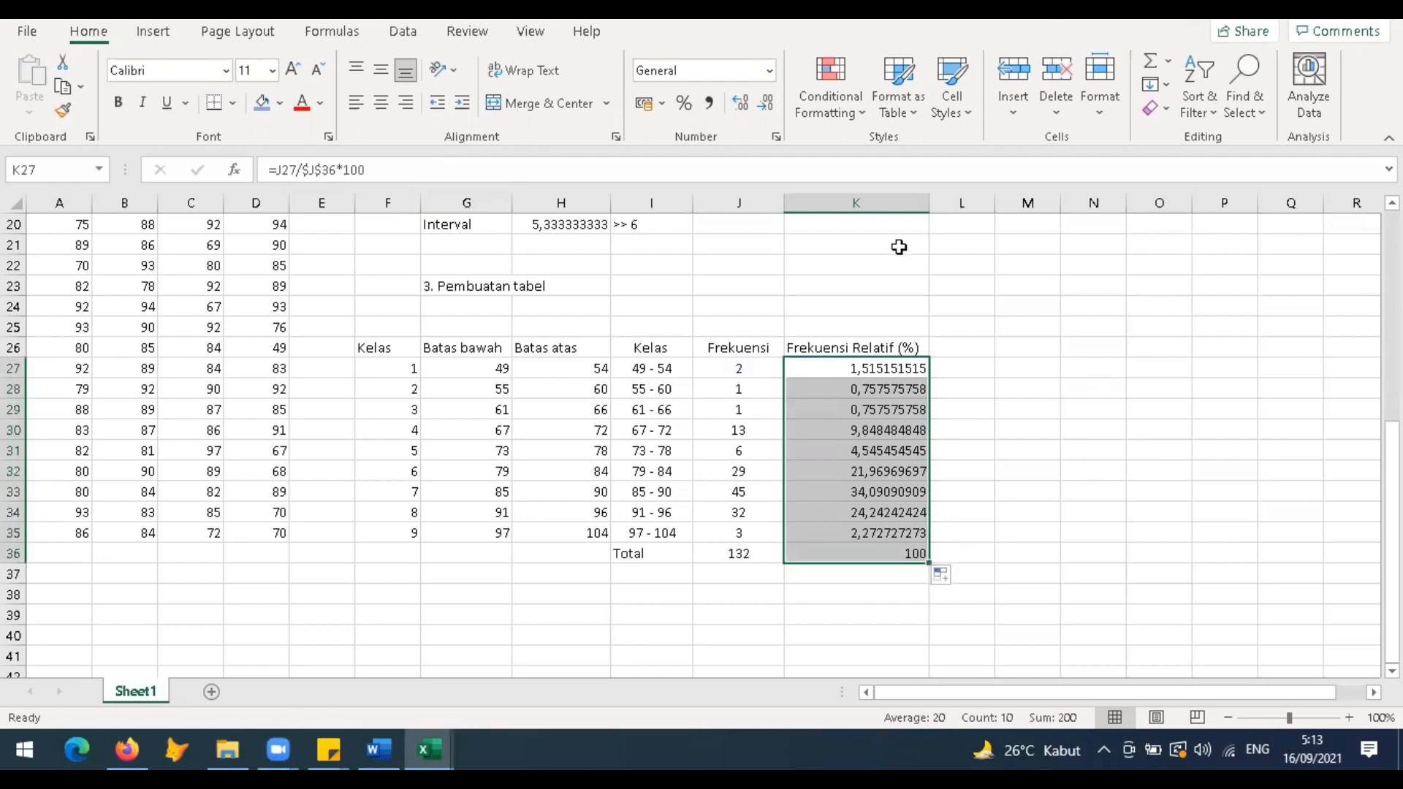
Step: Reduce the relative frequencies in K27:K36 to two decimal places
left_click(767, 106)
left_click(766, 106)
left_click(766, 105)
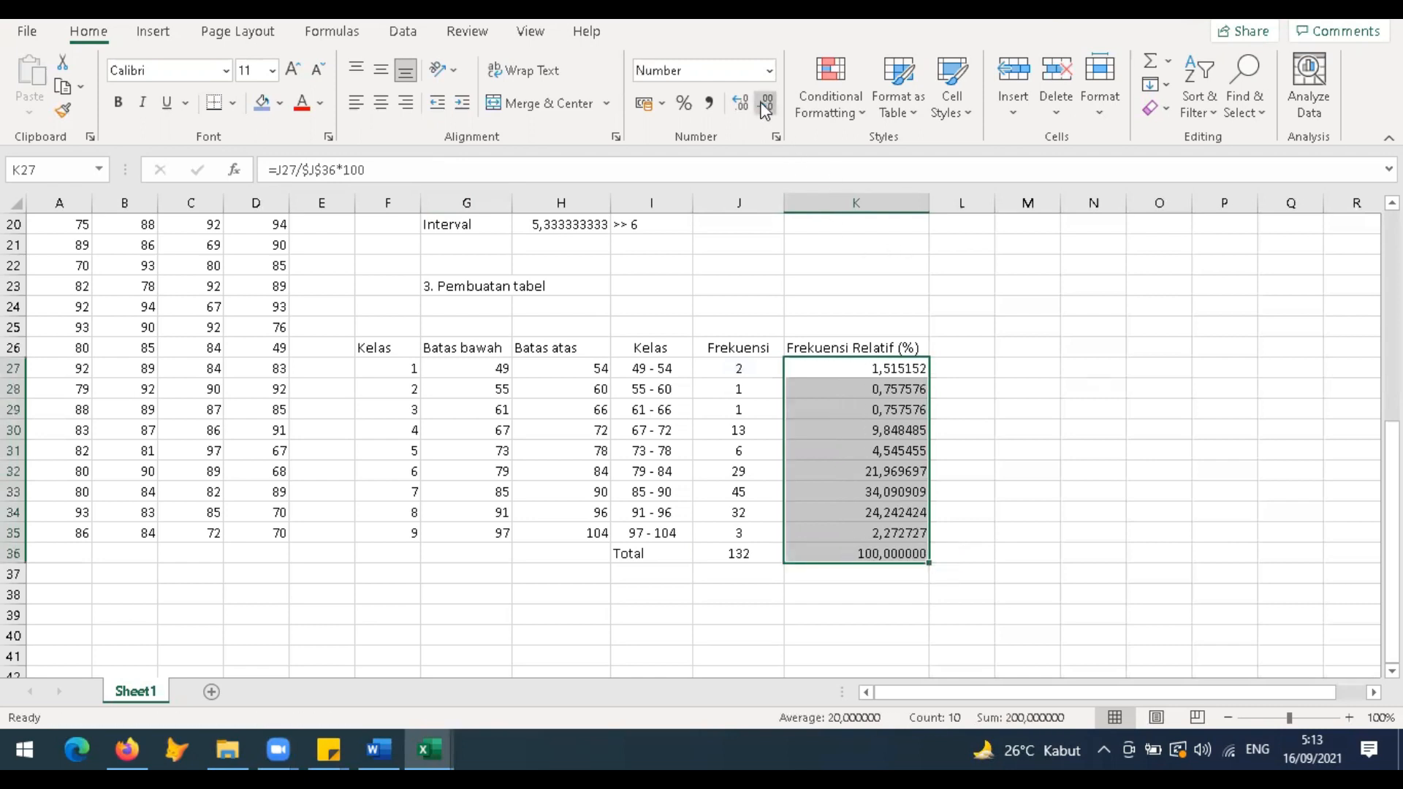
left_click(765, 106)
left_click(765, 106)
left_click(765, 106)
left_click(765, 106)
left_click(861, 526)
Step: Apply all borders to the frequency table in I26:K36
left_click_drag(651, 347, 874, 546)
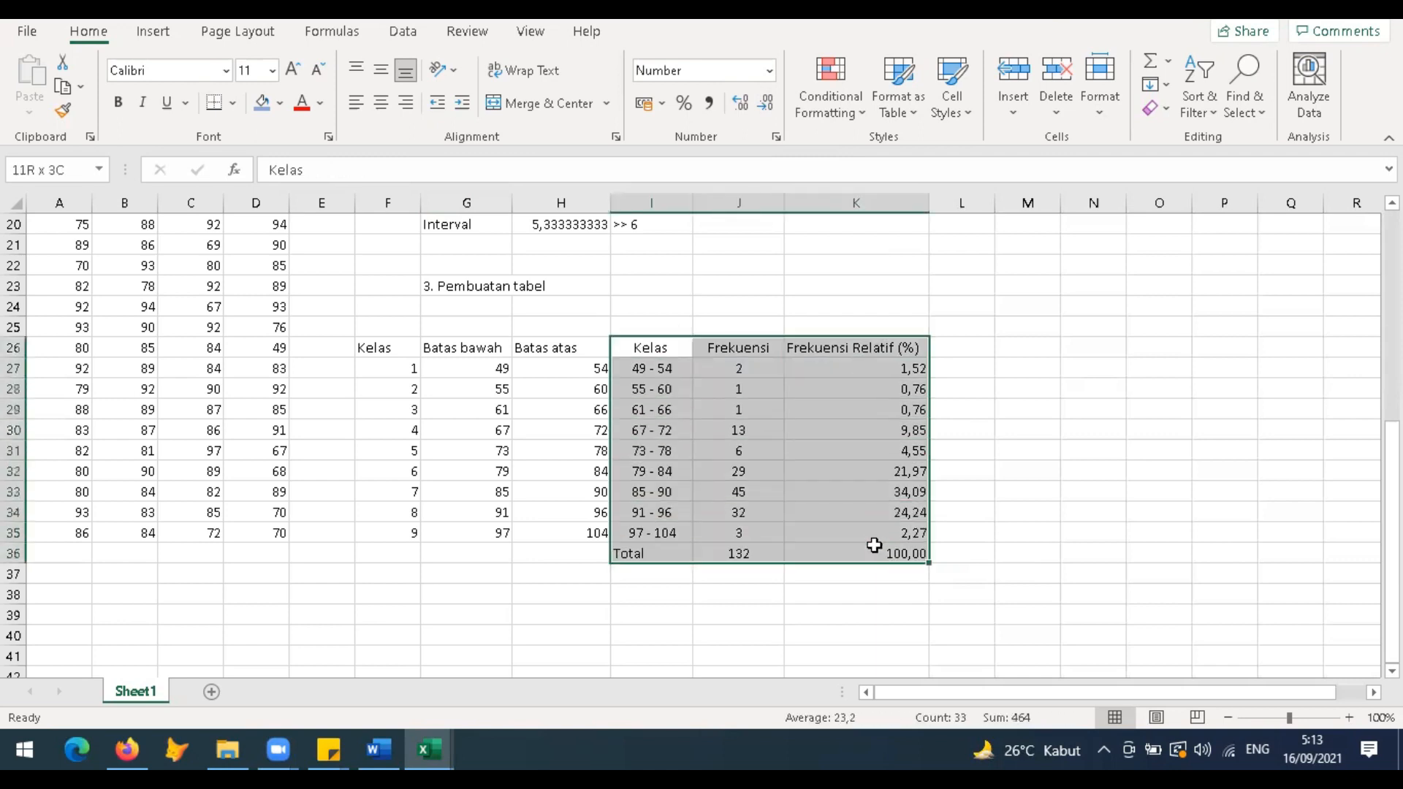
left_click(233, 103)
left_click(251, 307)
Step: Enter the table title "Tabel 5. Tabel Distribusi Frekuensi Nilai UTS Metstat I Mahasiswa Kelas X, 2021" in I24
left_click(650, 309)
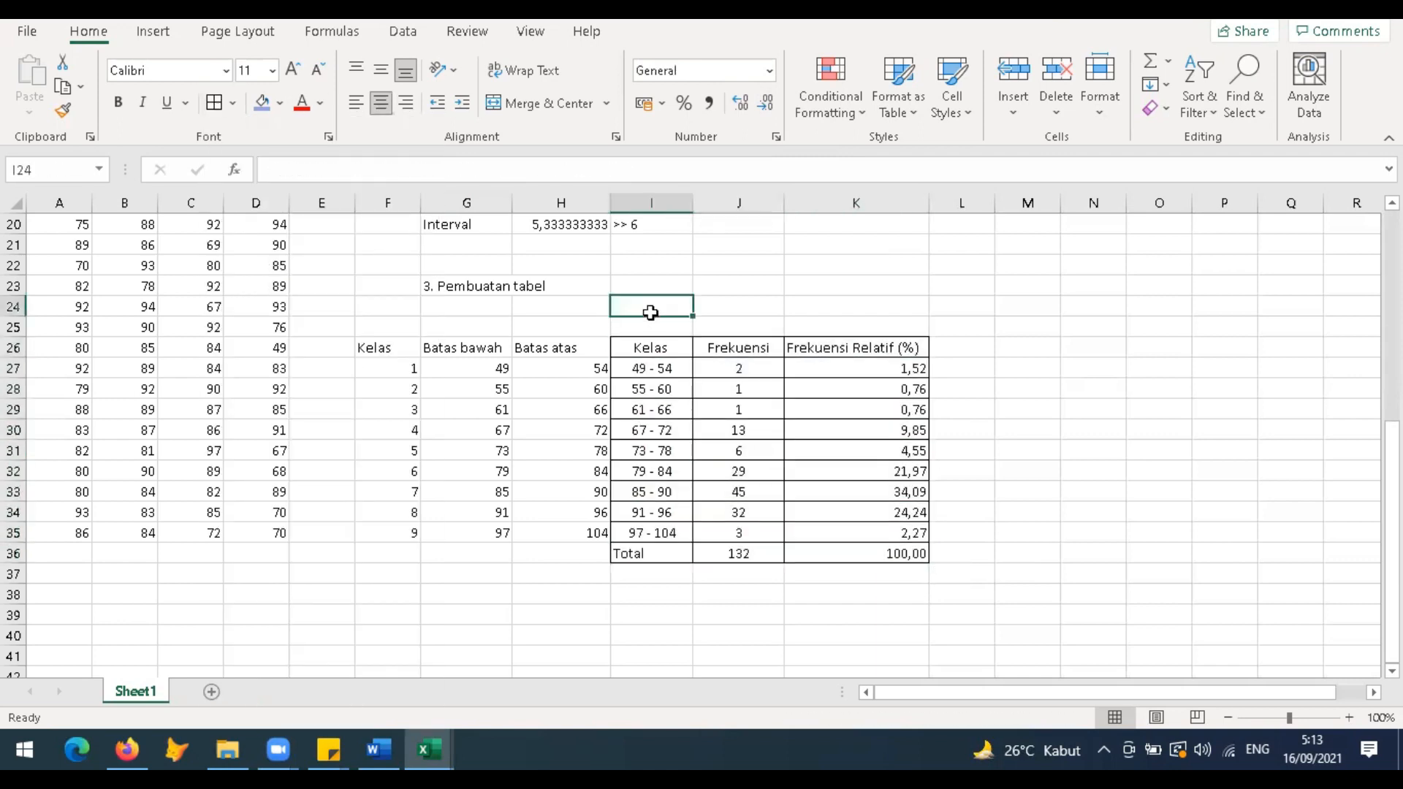
type("Tabel 5")
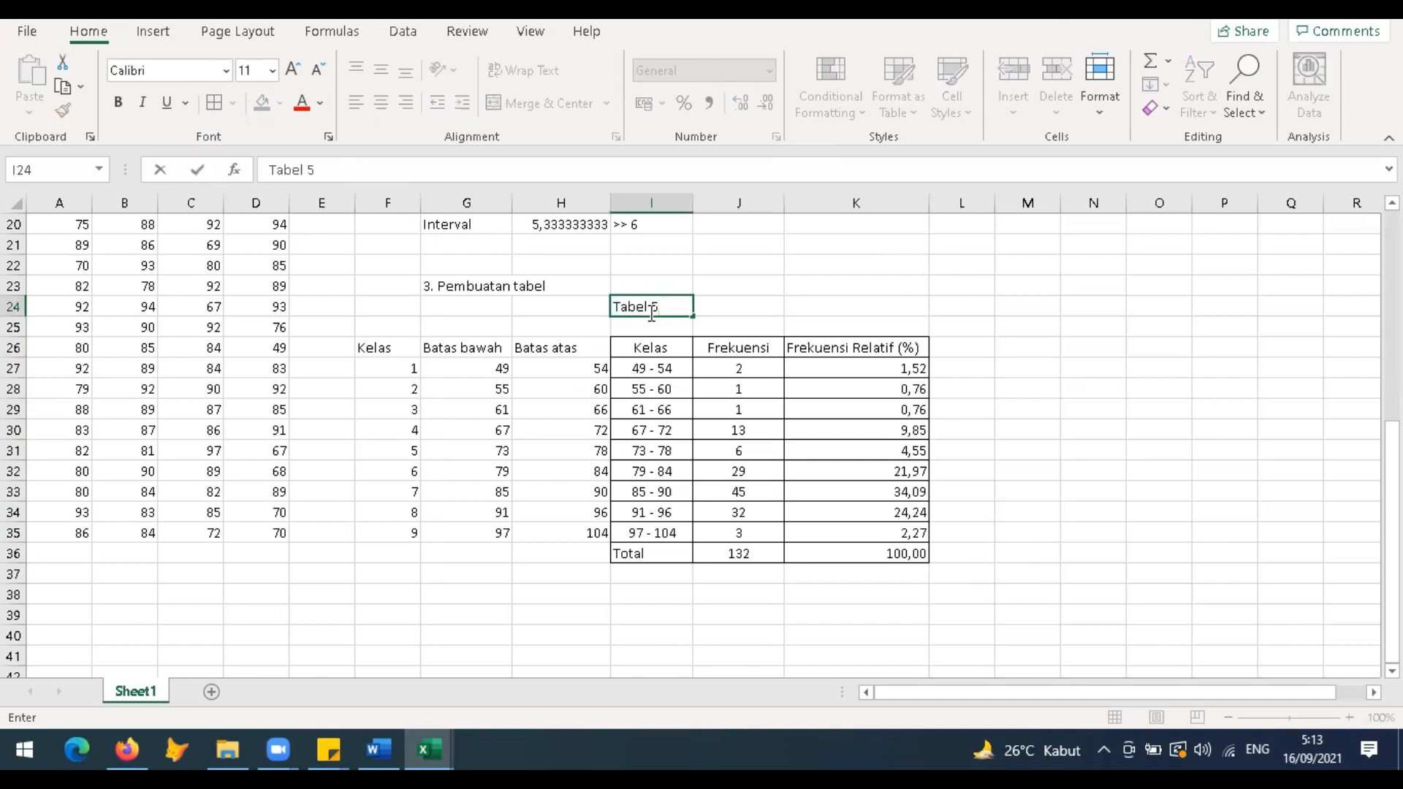
type(". Tabel Distribusi")
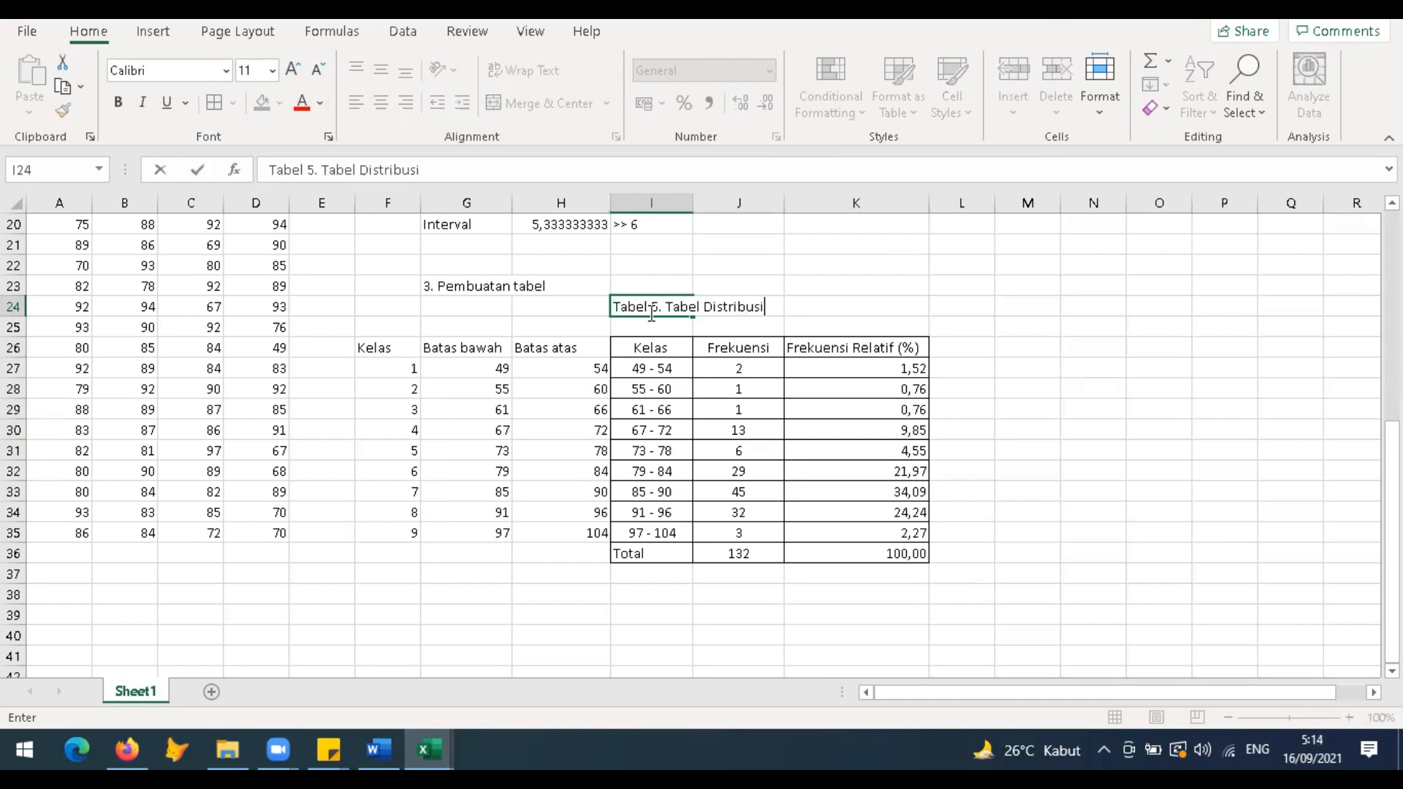
type(" Frekuensi ")
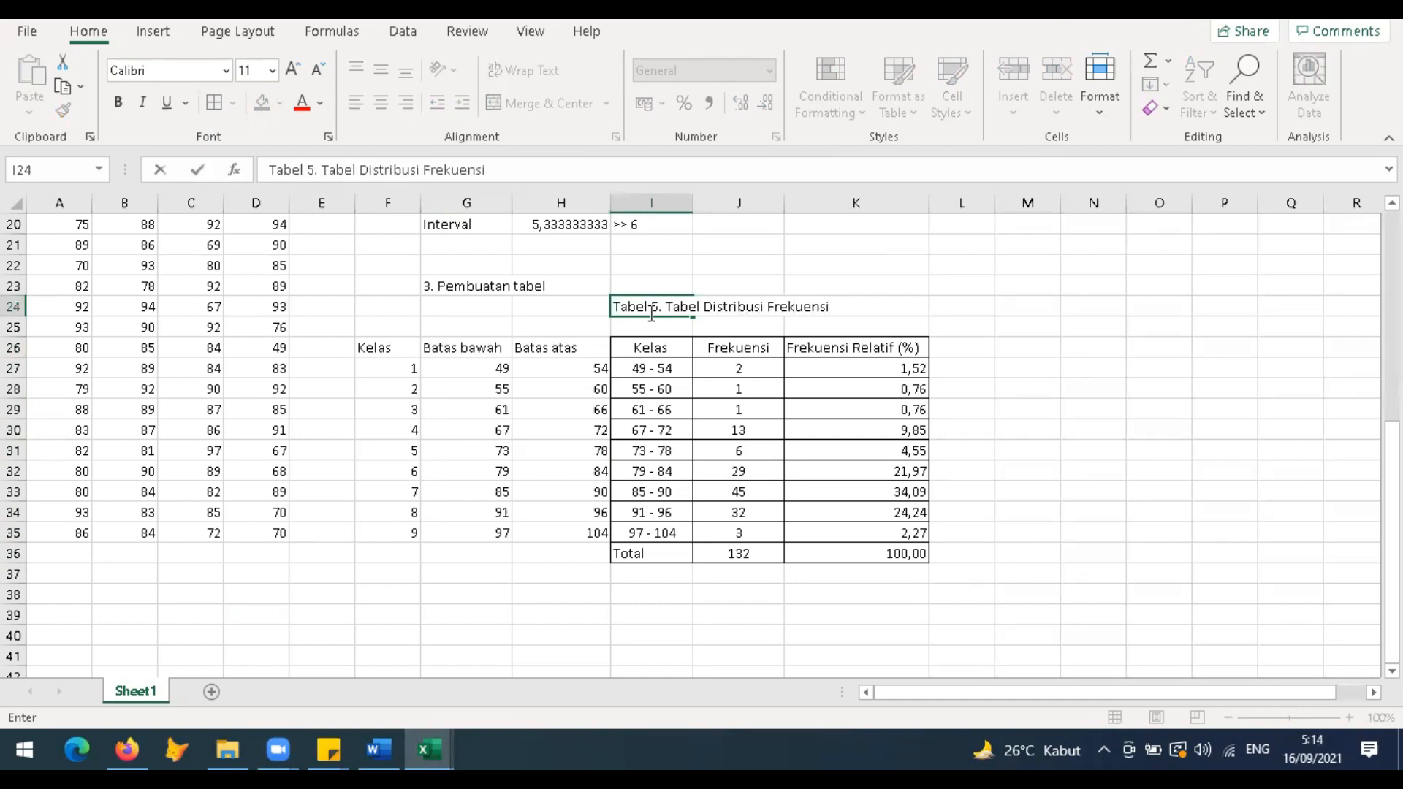
type("Nilai UTS Mets")
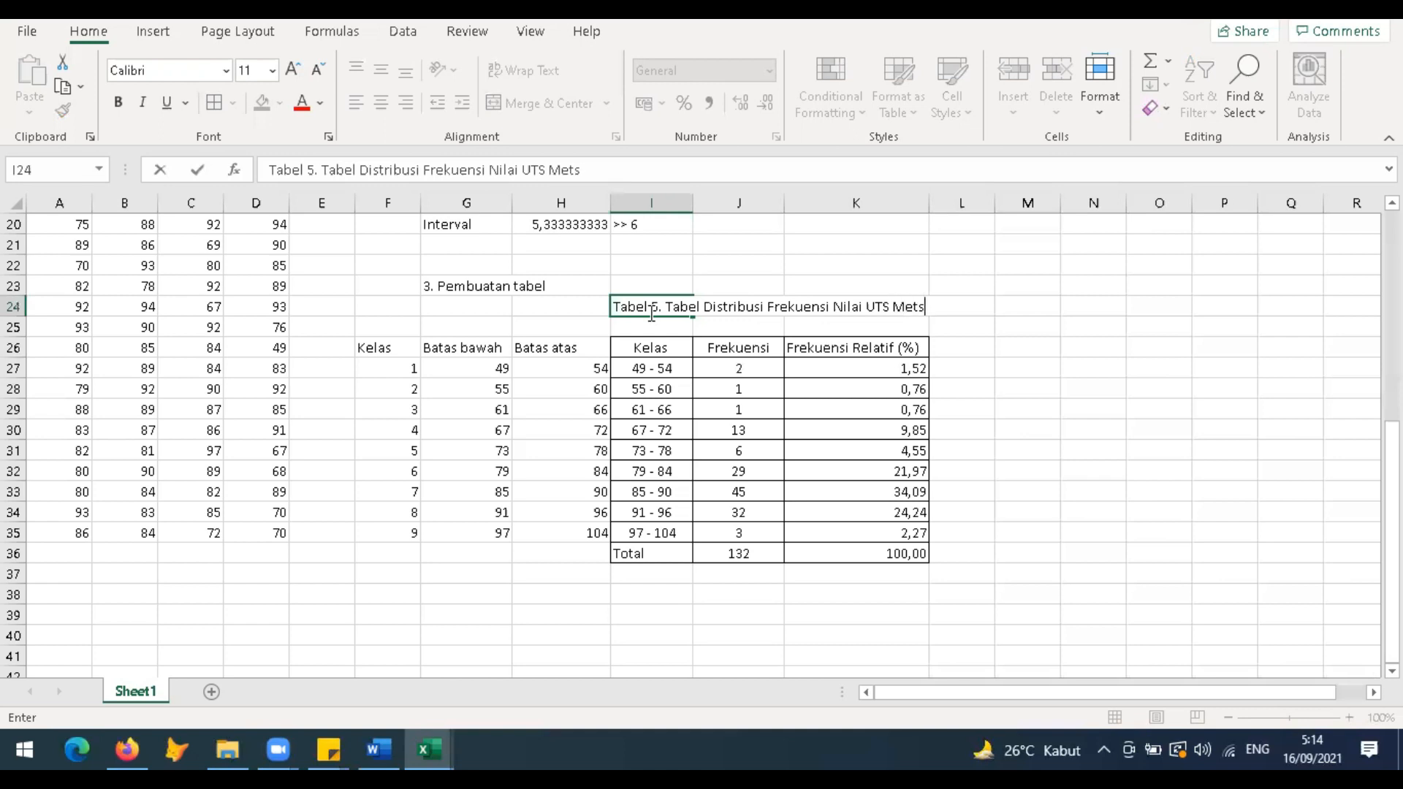
type("tat I Mamasiswa Kela")
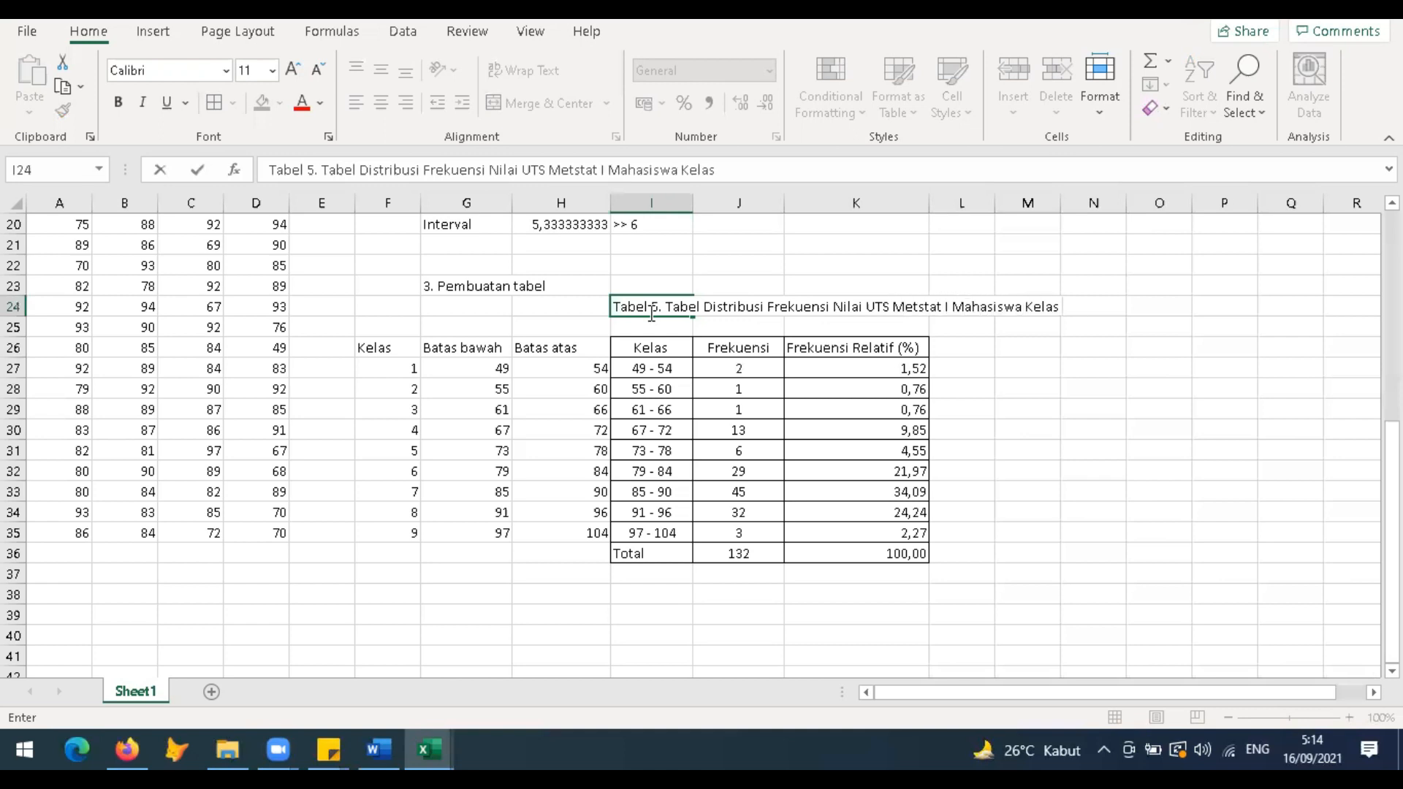
type("s X, 2021")
key("Return")
Step: Add the source note "Sumber: data diolah" below the table in I38
left_click(655, 595)
type("Sumber: data diolah")
key("Return")
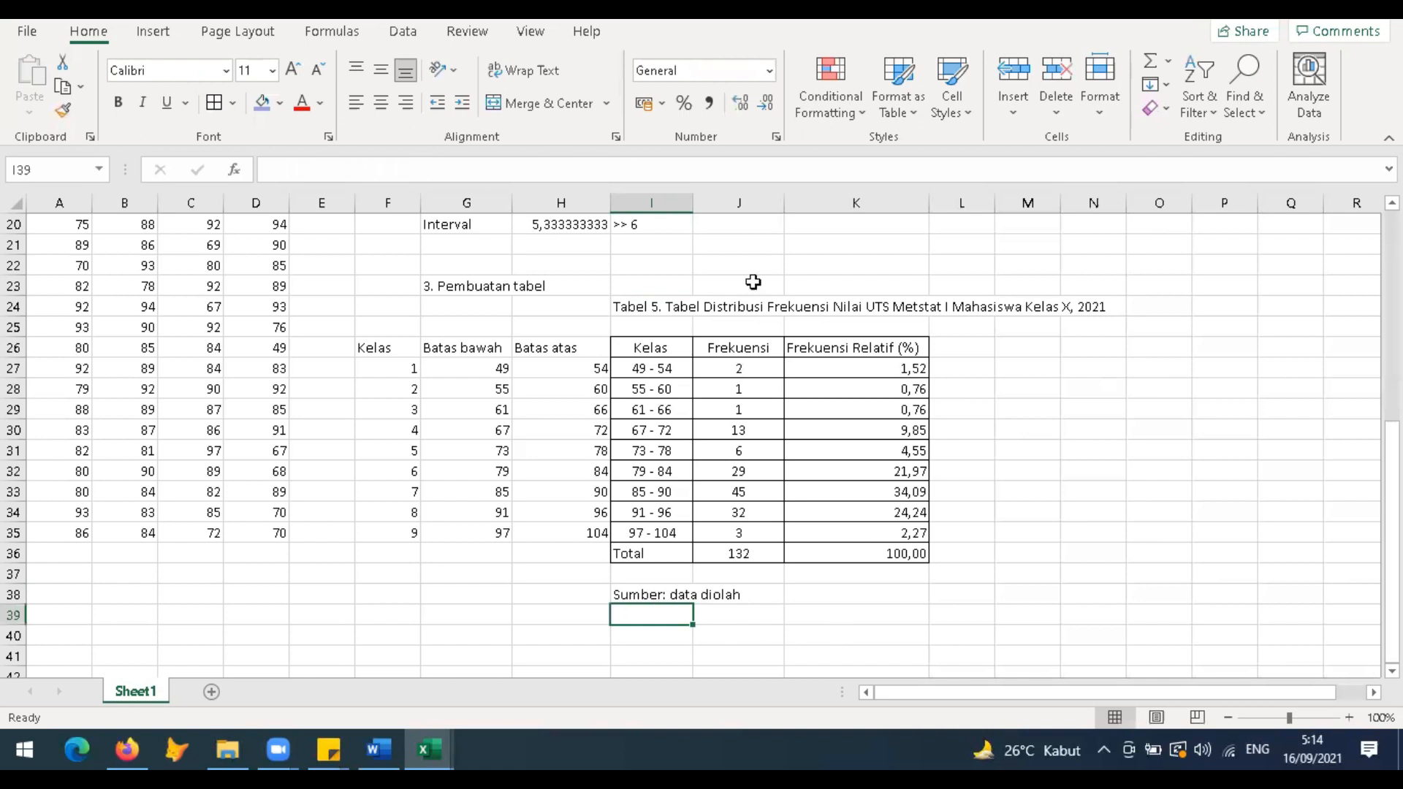
Step: Resize columns I to K of the frequency table to one equal width
left_click_drag(670, 195, 877, 208)
left_click_drag(786, 200, 806, 201)
left_click(884, 473)
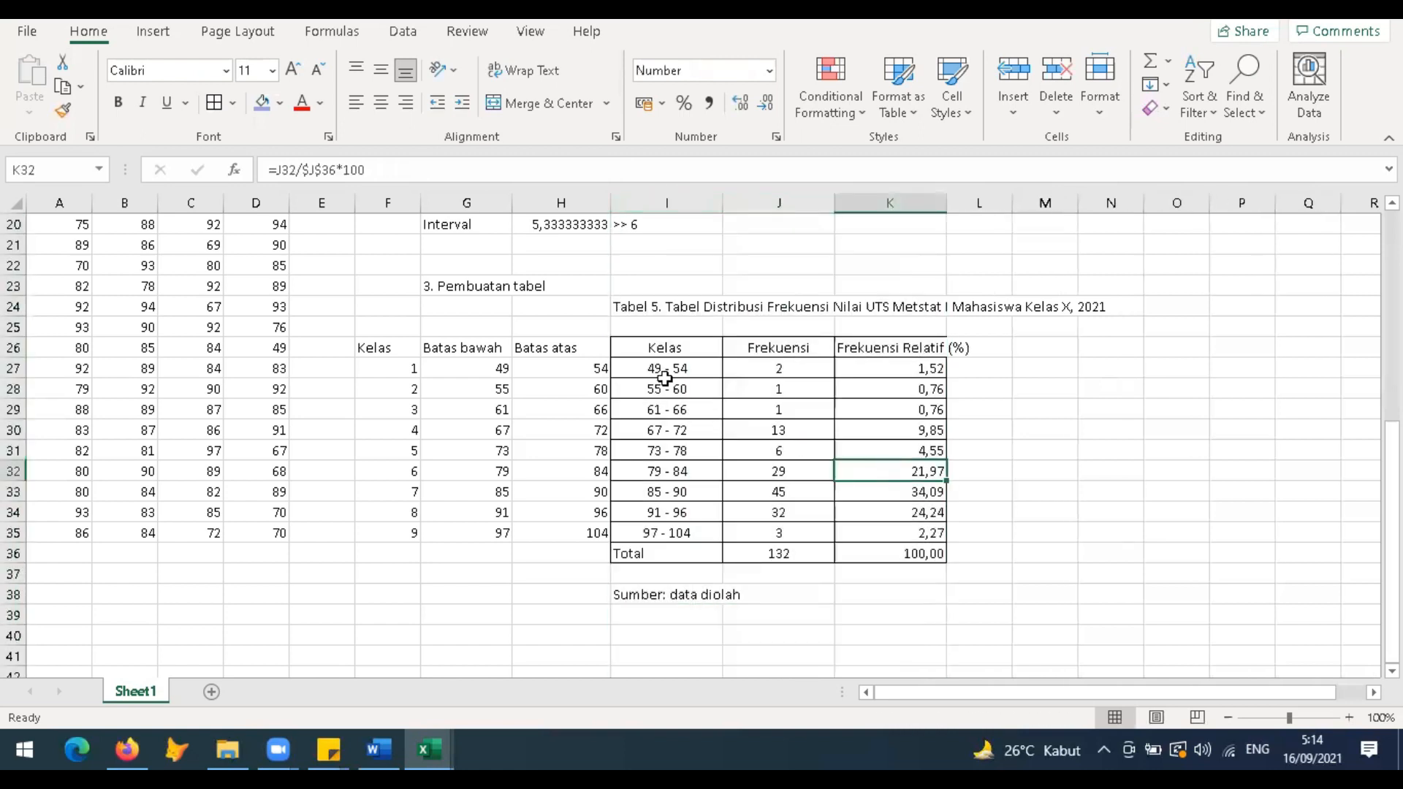
left_click(654, 355)
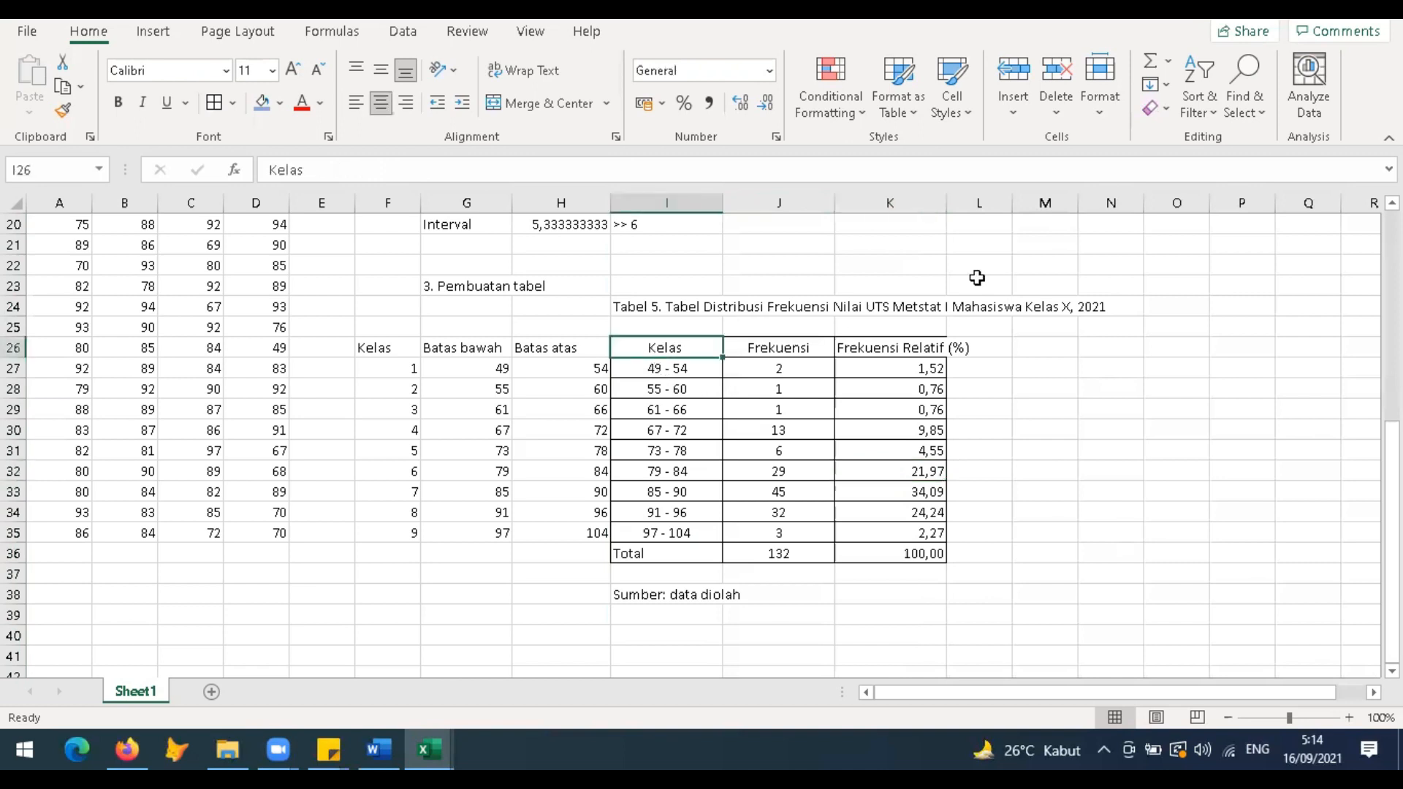
Step: Widen column K so that the heading "Frekuensi Relatif (%)" fits inside its cell
left_click_drag(941, 202, 984, 202)
left_click(913, 410)
left_click(691, 361)
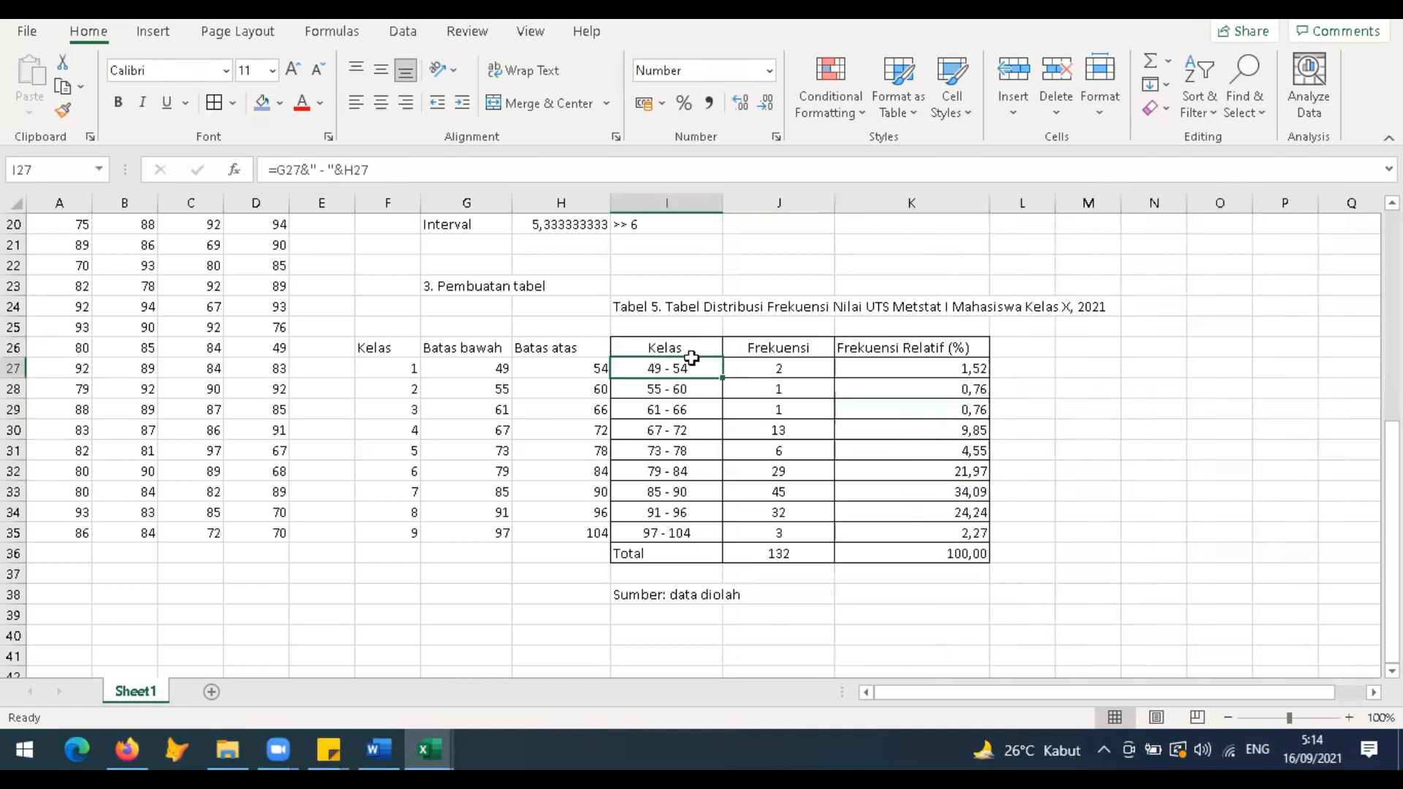
Step: Center and bold the Total row I36:K36 and the header row I26:K26 of the frequency table
left_click_drag(703, 553, 950, 553)
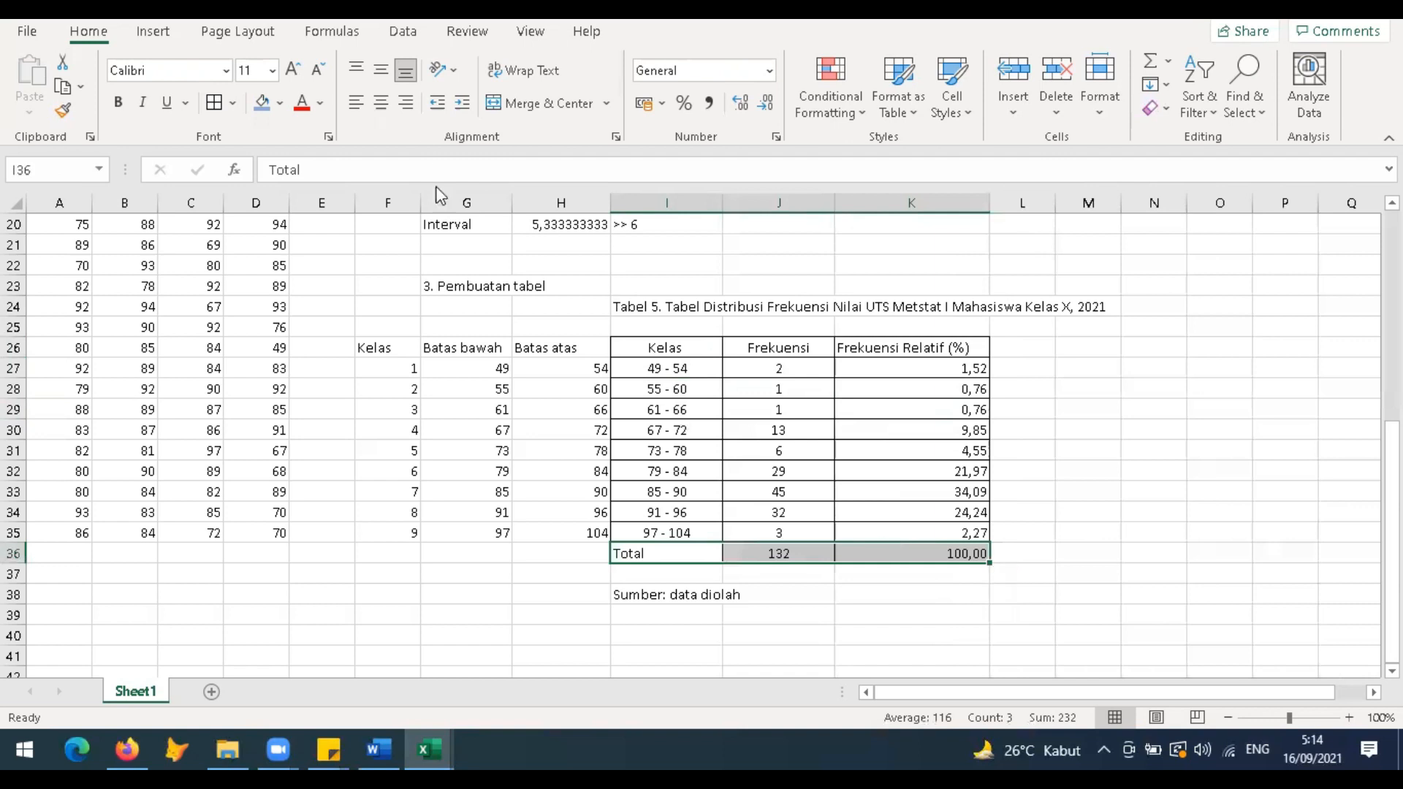
left_click(381, 102)
left_click(118, 103)
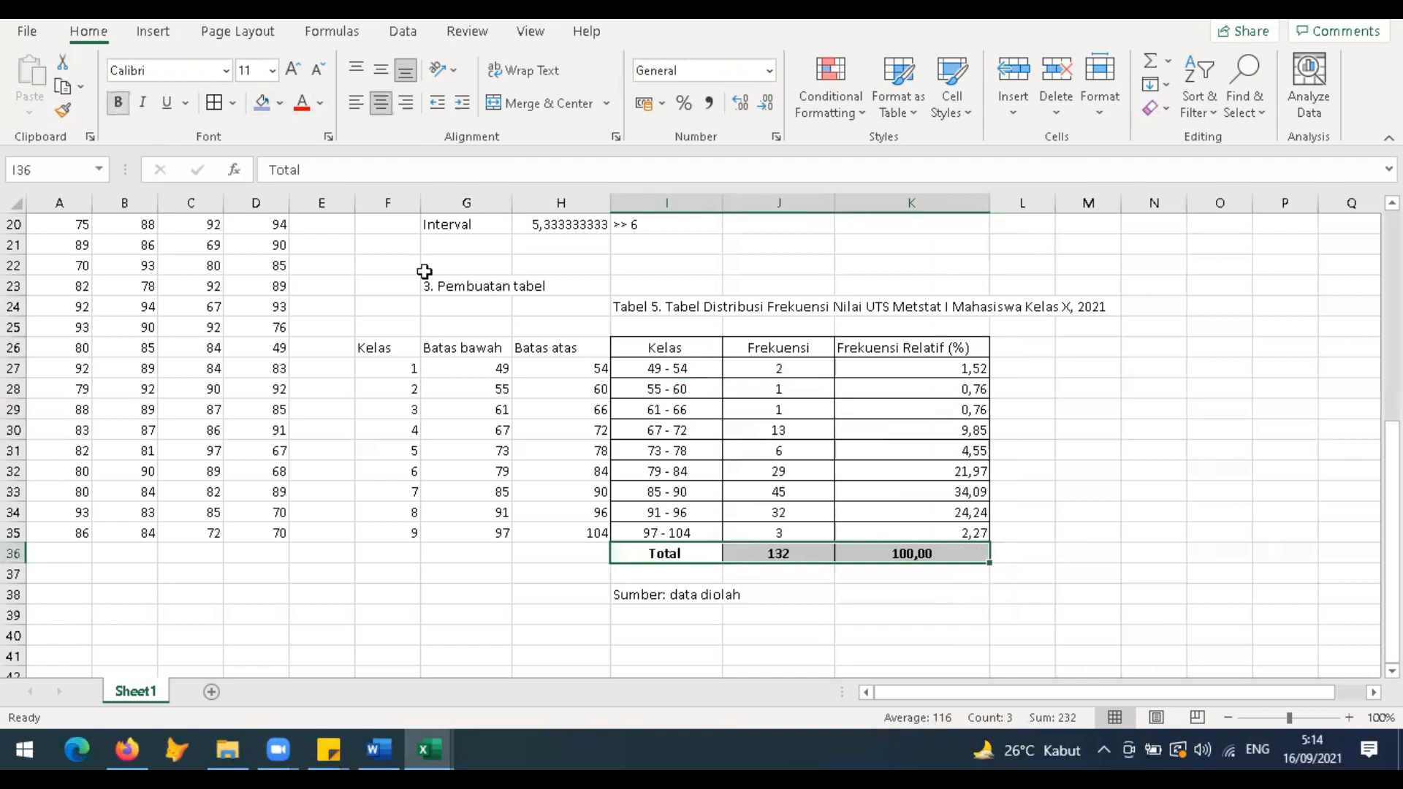
left_click_drag(708, 344, 913, 347)
left_click(386, 104)
left_click(117, 102)
left_click(756, 427)
left_click_drag(657, 304, 1044, 593)
left_click(1106, 593)
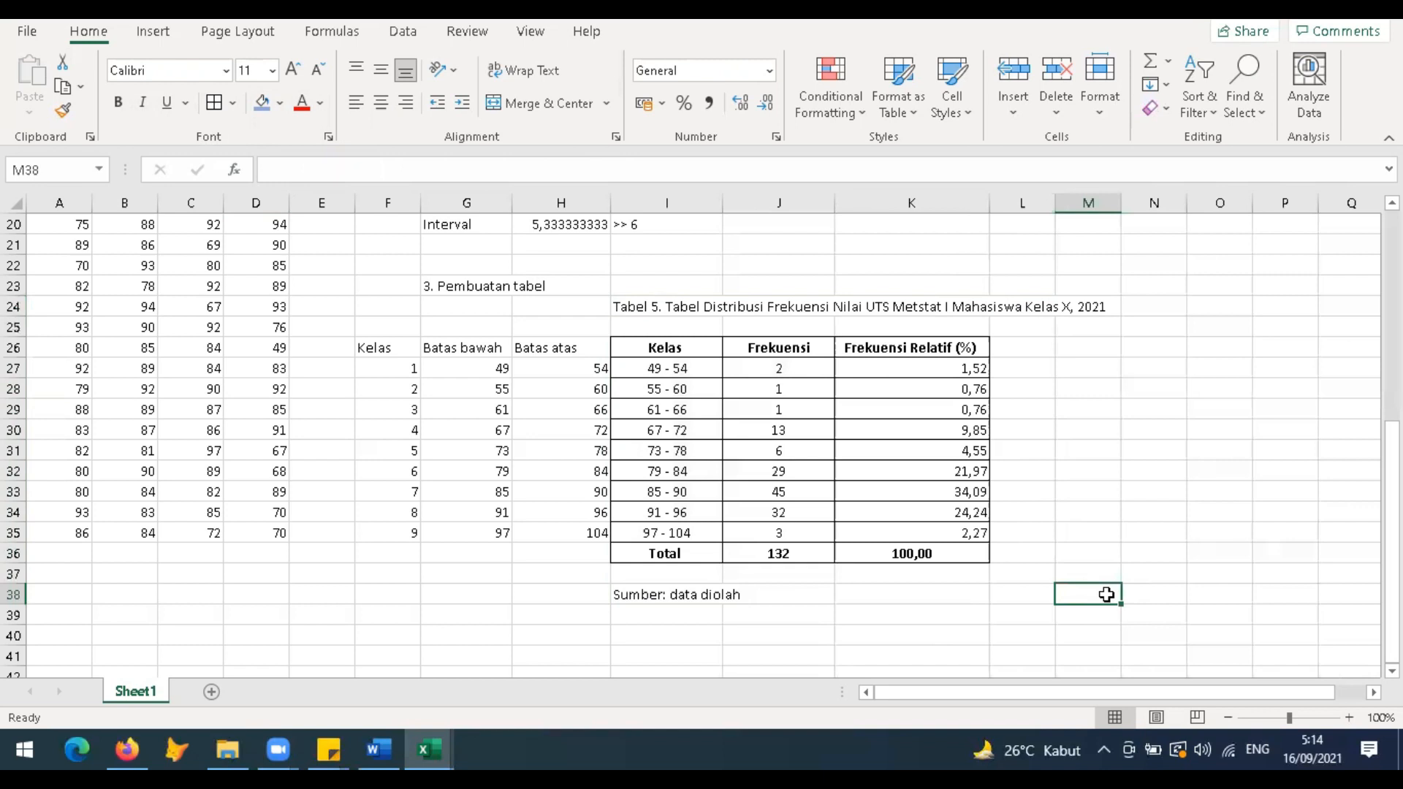
left_click(1078, 469)
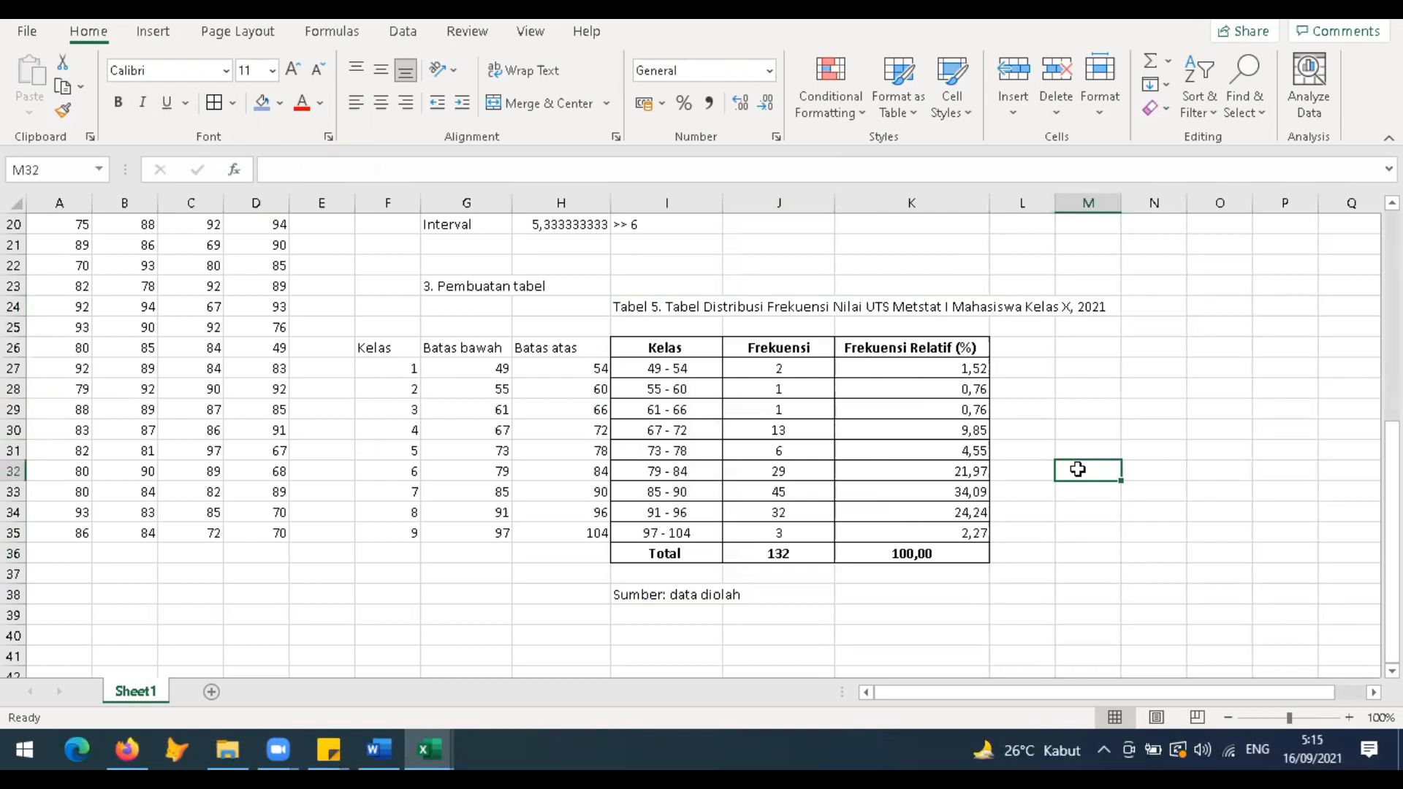
left_click(1107, 327)
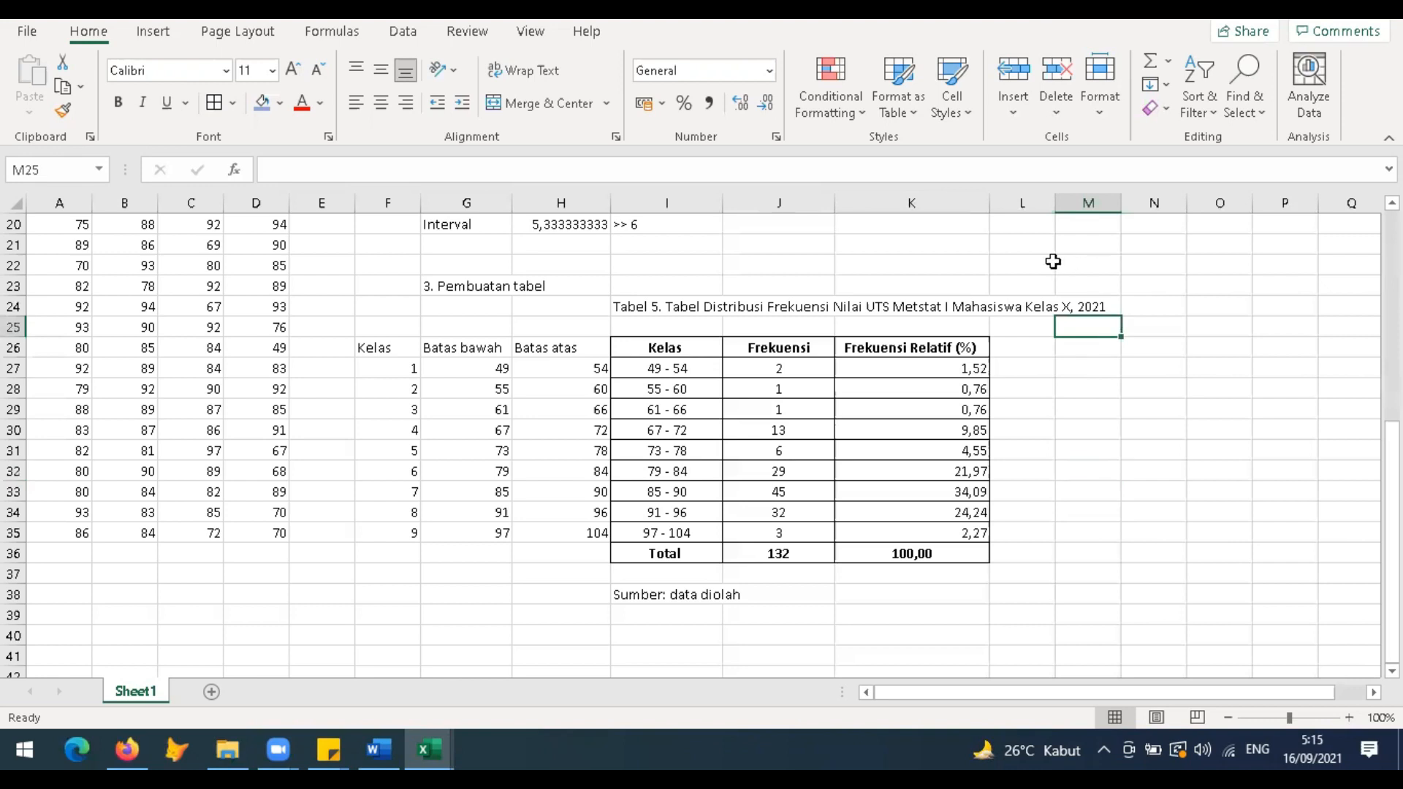
Step: Widen columns K, J and I so that the table spans the full width of its title
left_click_drag(989, 202, 1036, 203)
left_click_drag(834, 203, 896, 203)
left_click_drag(722, 202, 769, 202)
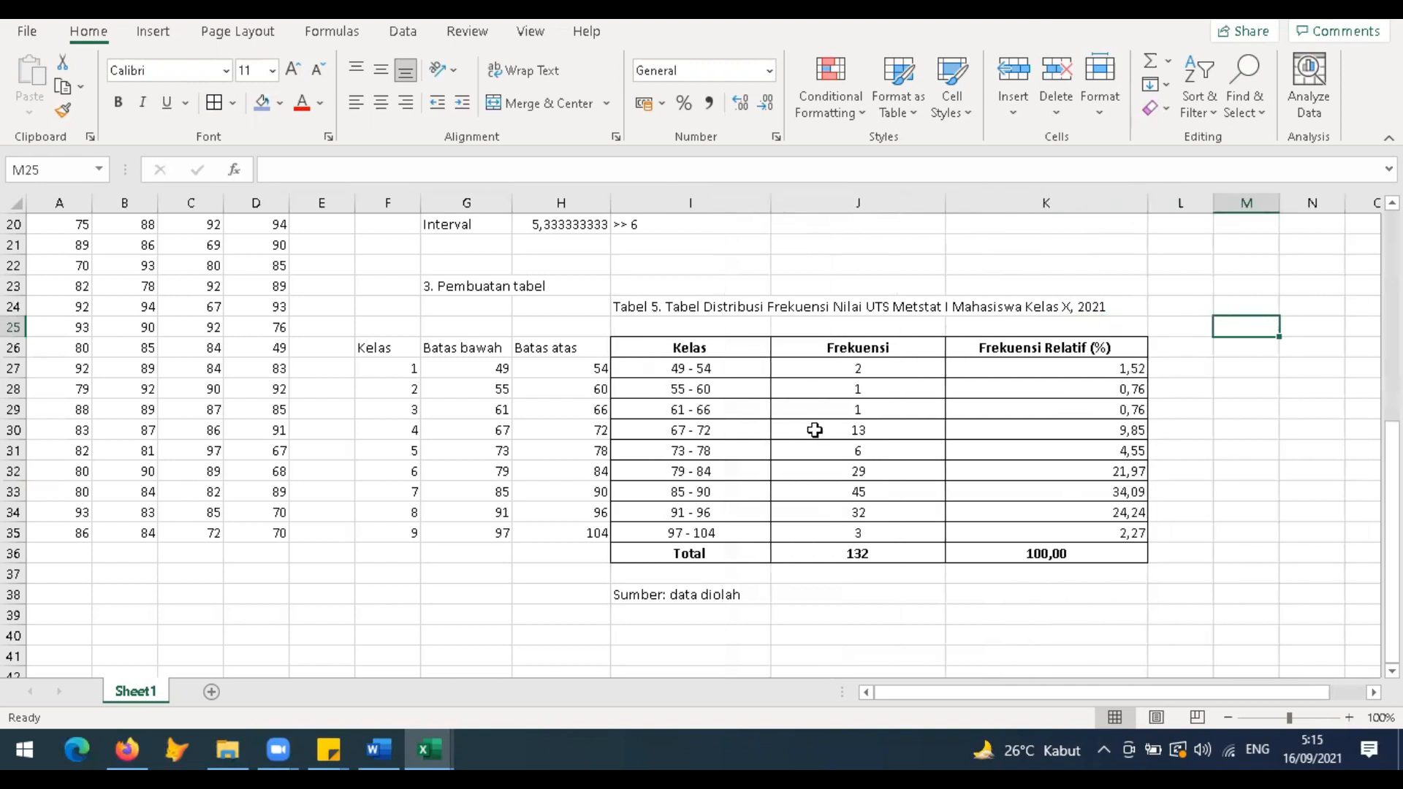
Step: Enter the second table's title "Tabel 6. Tabel Distribusi Frekuensi Nilai UTS Kurang Dari" in I41
scroll(808, 558, "down", 1)
left_click(712, 610)
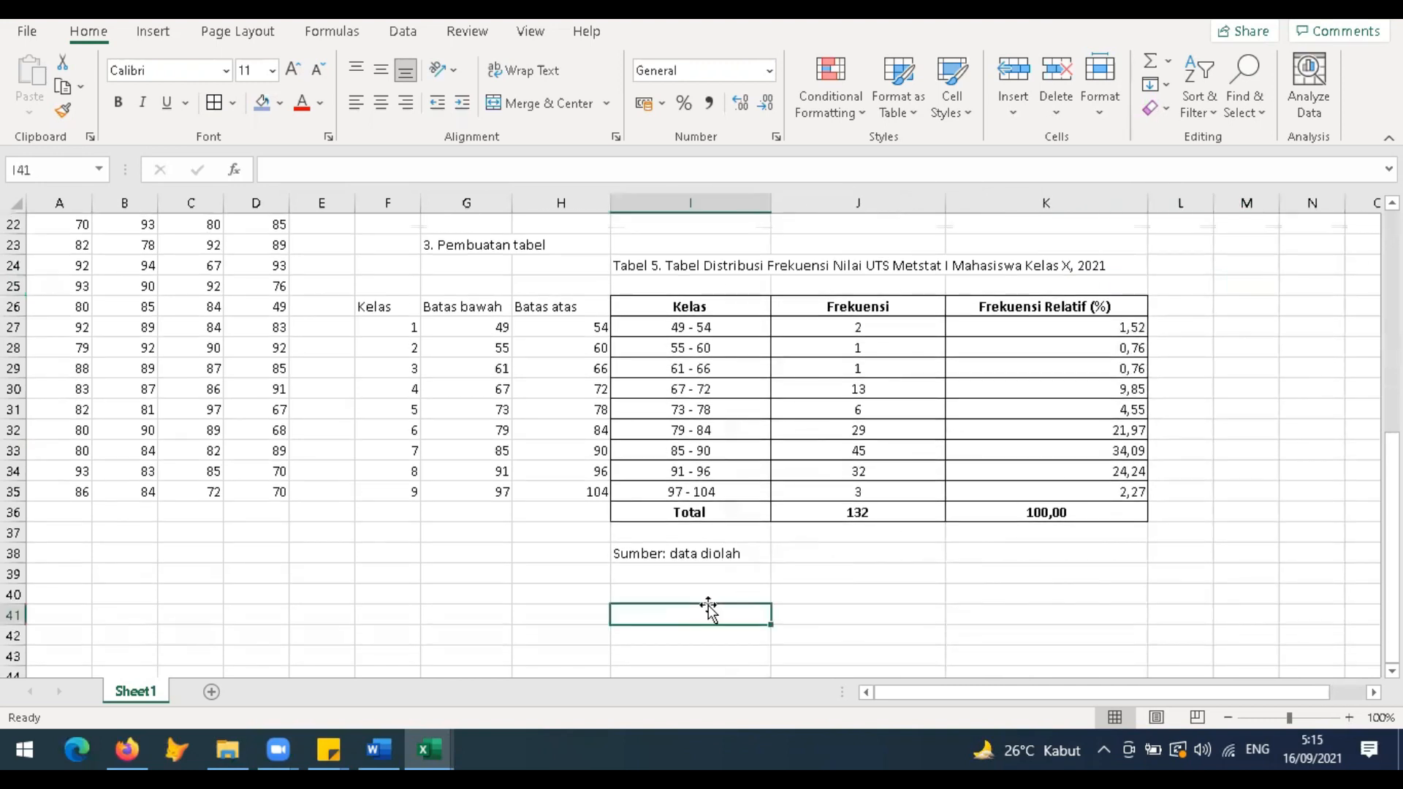
type("Tabel 6. Tabel Distribusi Frekuensi Nila")
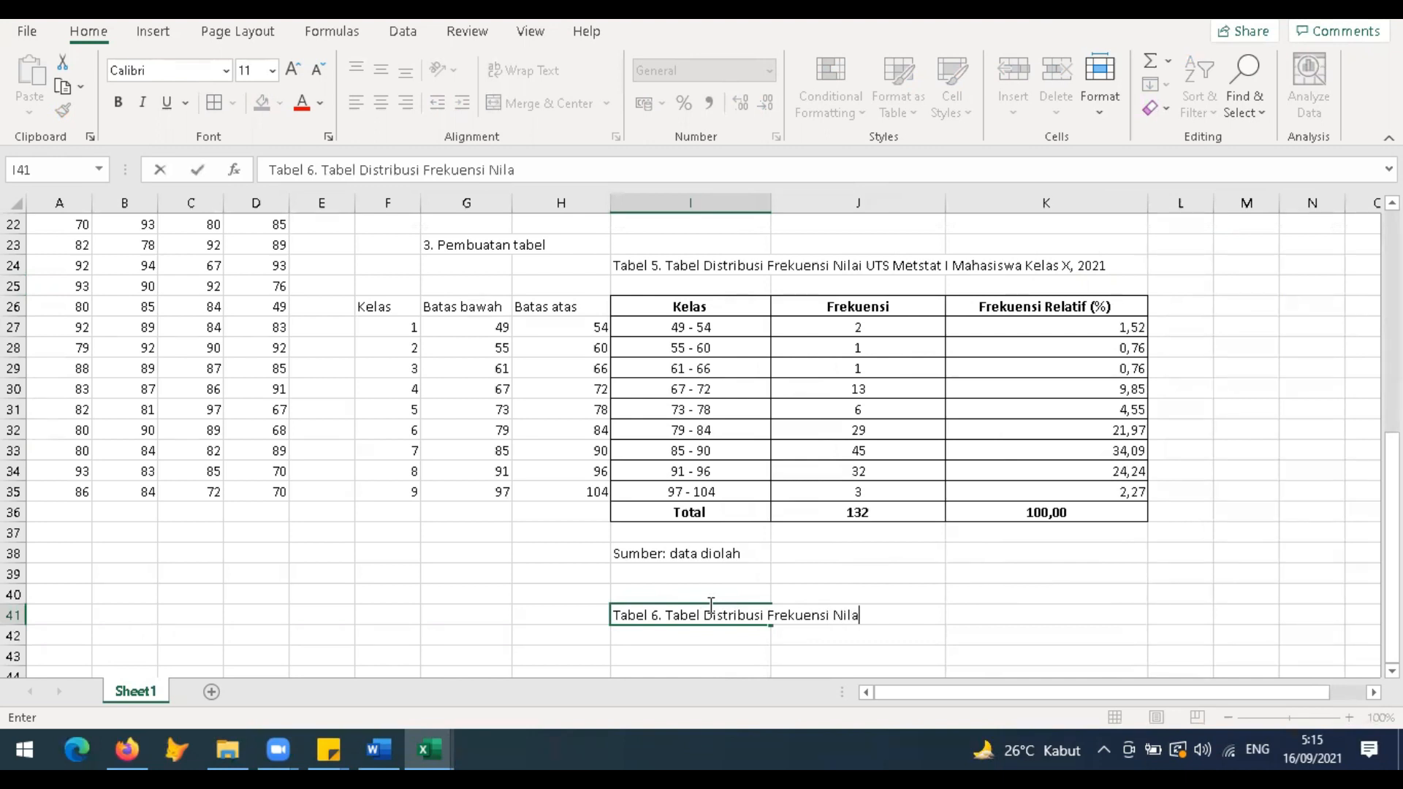
type("i UTS Kurang Dari")
key("Return")
scroll(707, 605, "down", 1)
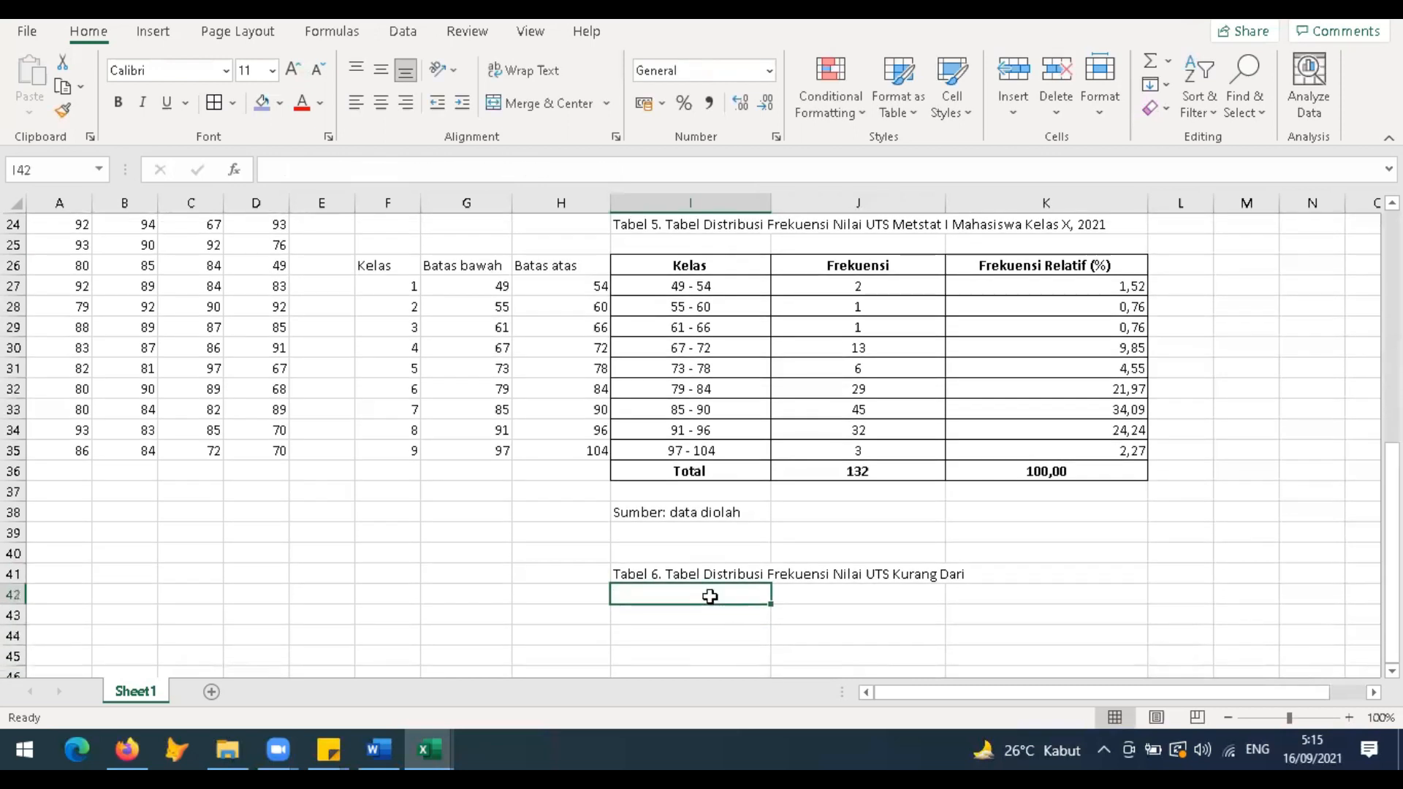
Step: Enter the class limits "<=48,5" in I42 and "<=54,5" in I43
type("<=48,5")
key("Return")
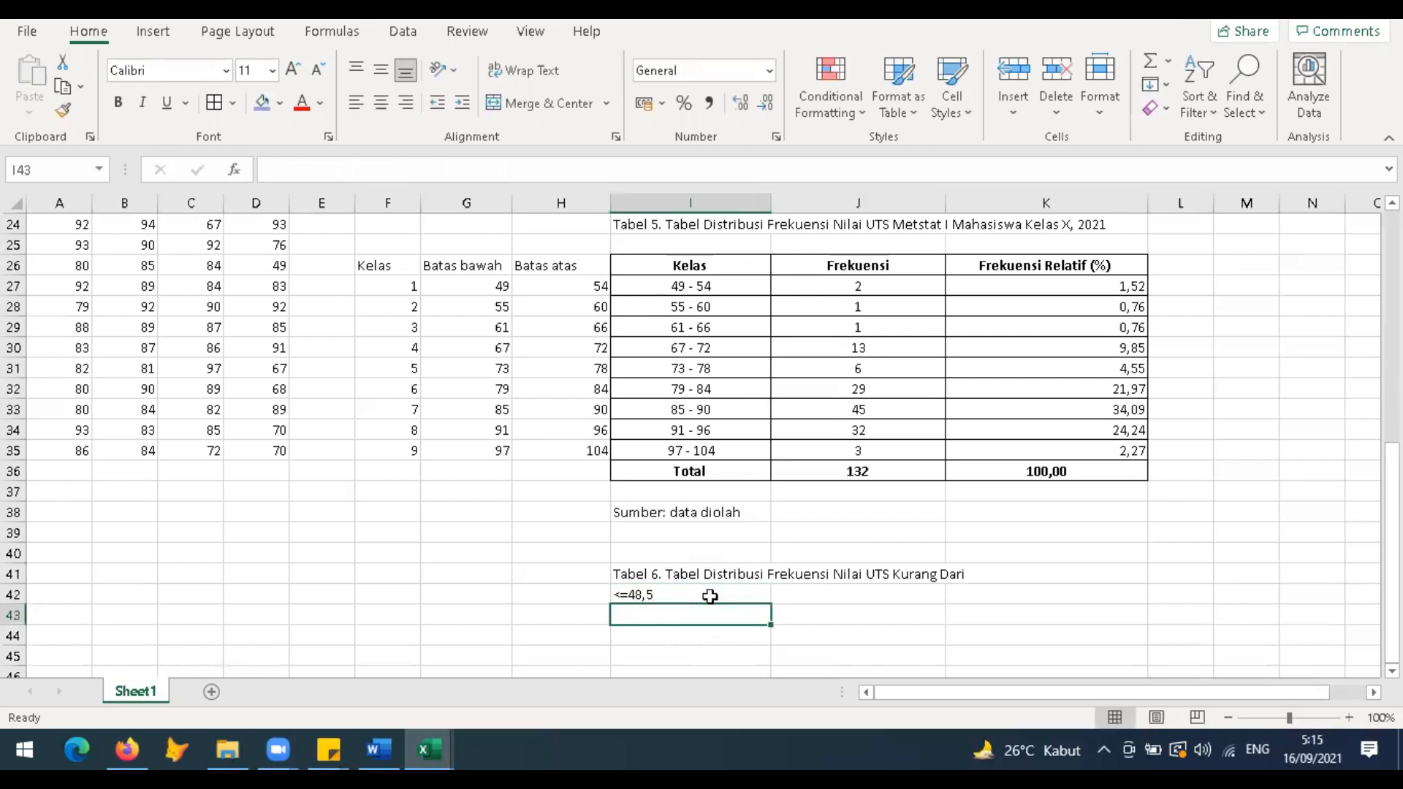
type("<")
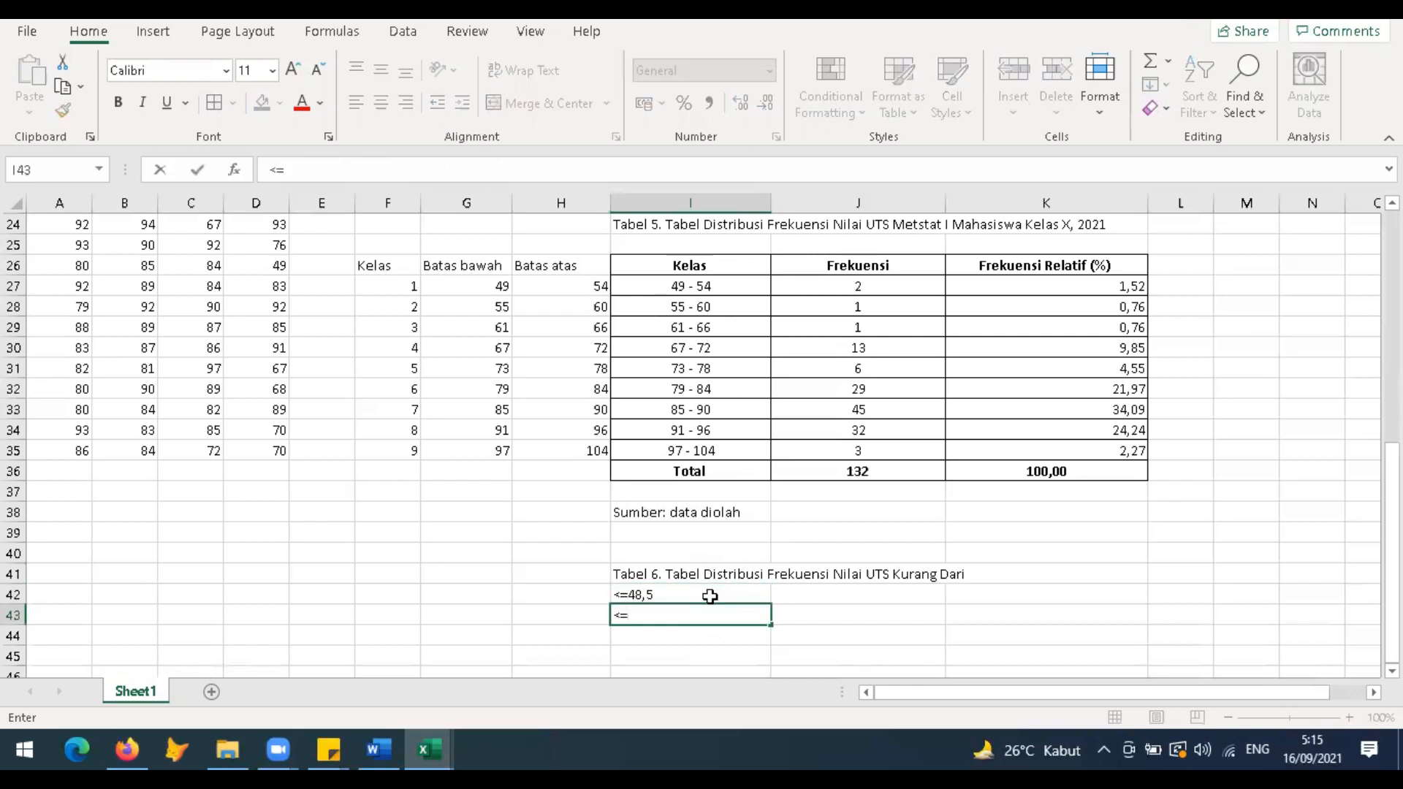
type("=54,5")
key("Return")
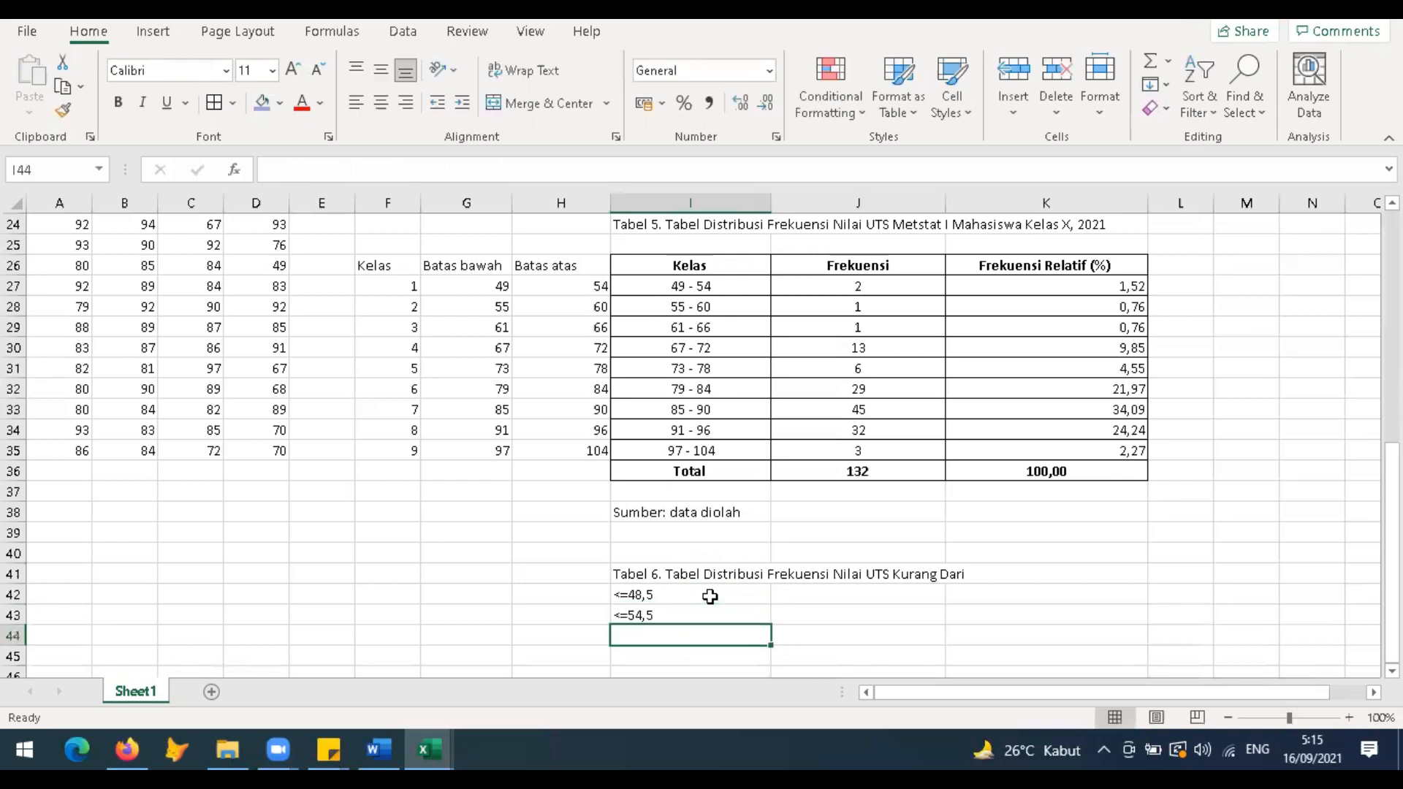
Step: Build a helper series of limits starting with 48,5 in J42 and the formula =J42+6 filled from J43 down to J55
scroll(720, 610, "down", 1)
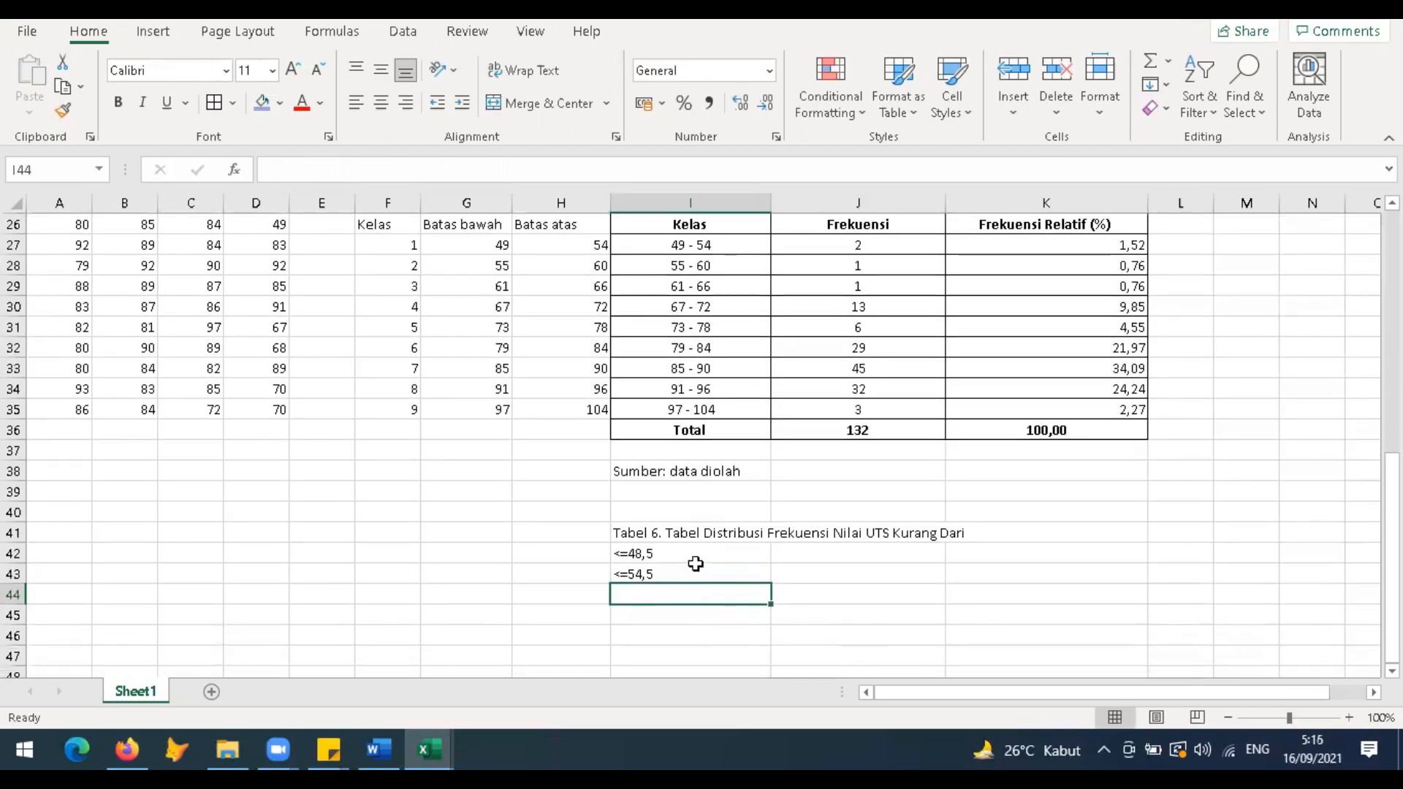
left_click(724, 553)
key("Right")
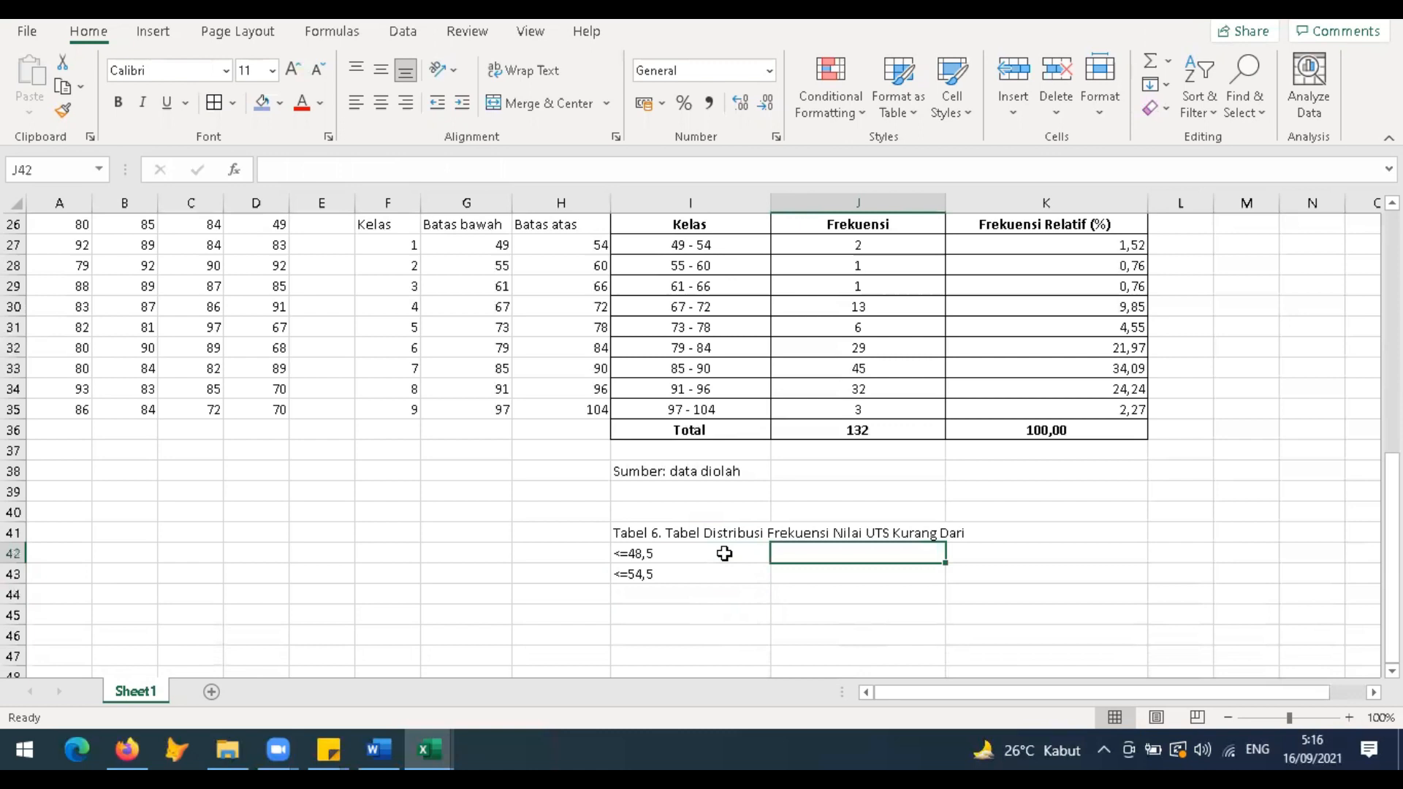
type("48,5")
key("Return")
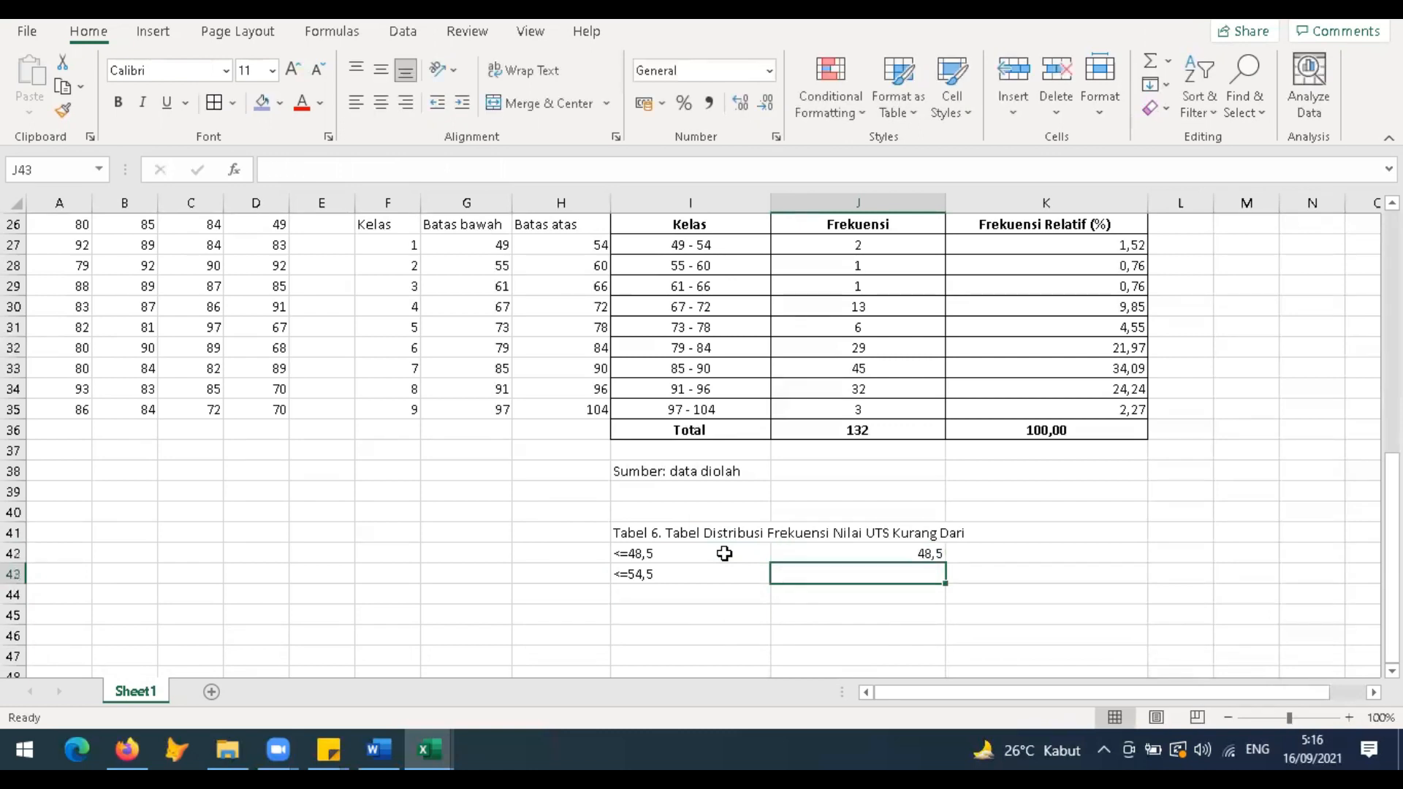
type("=J42+6")
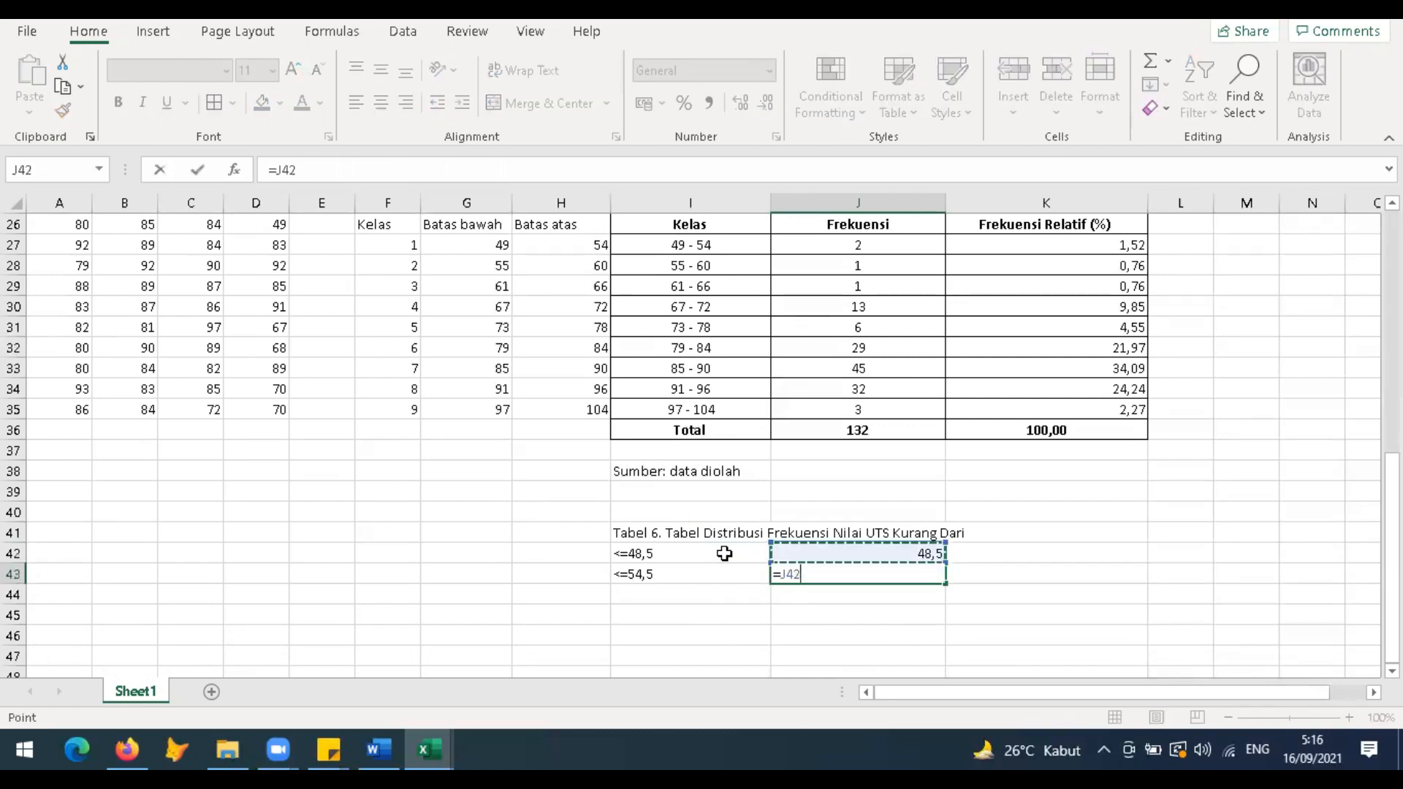
key("ctrl+Return")
left_click_drag(945, 583, 931, 711)
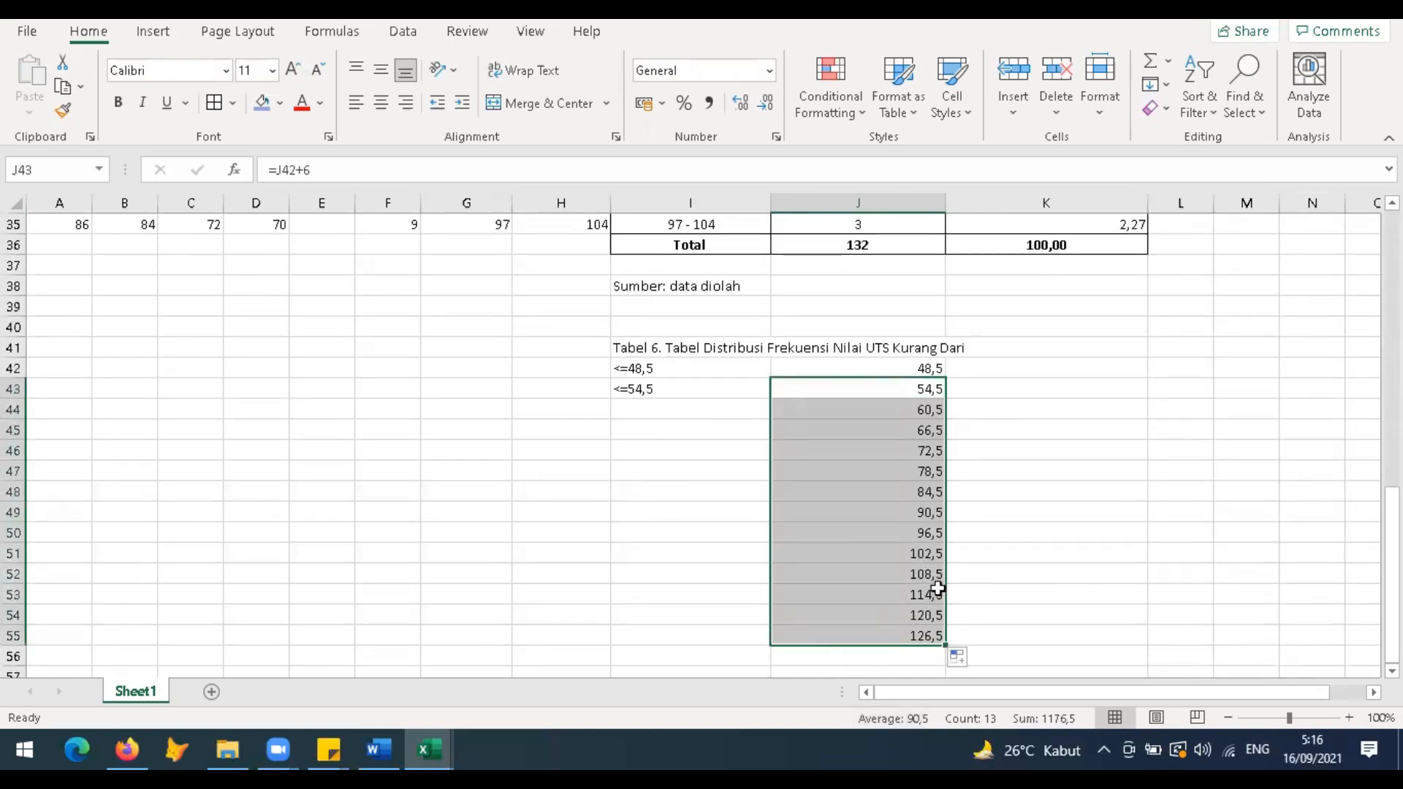
Step: Compare the limits in column J with the lower and upper bounds of the last class in row 35
left_click(929, 389)
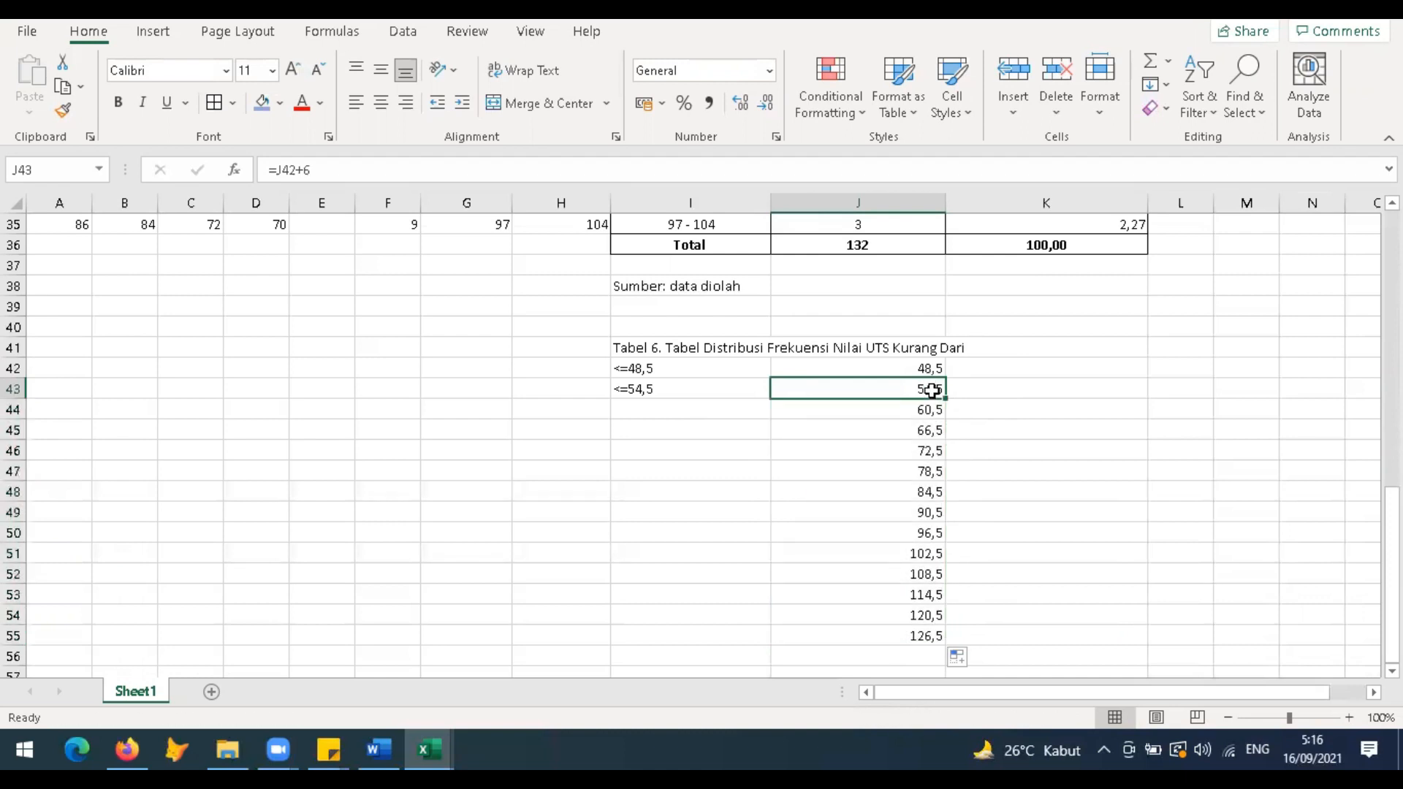
left_click(931, 533)
left_click(931, 556)
scroll(939, 573, "up", 1)
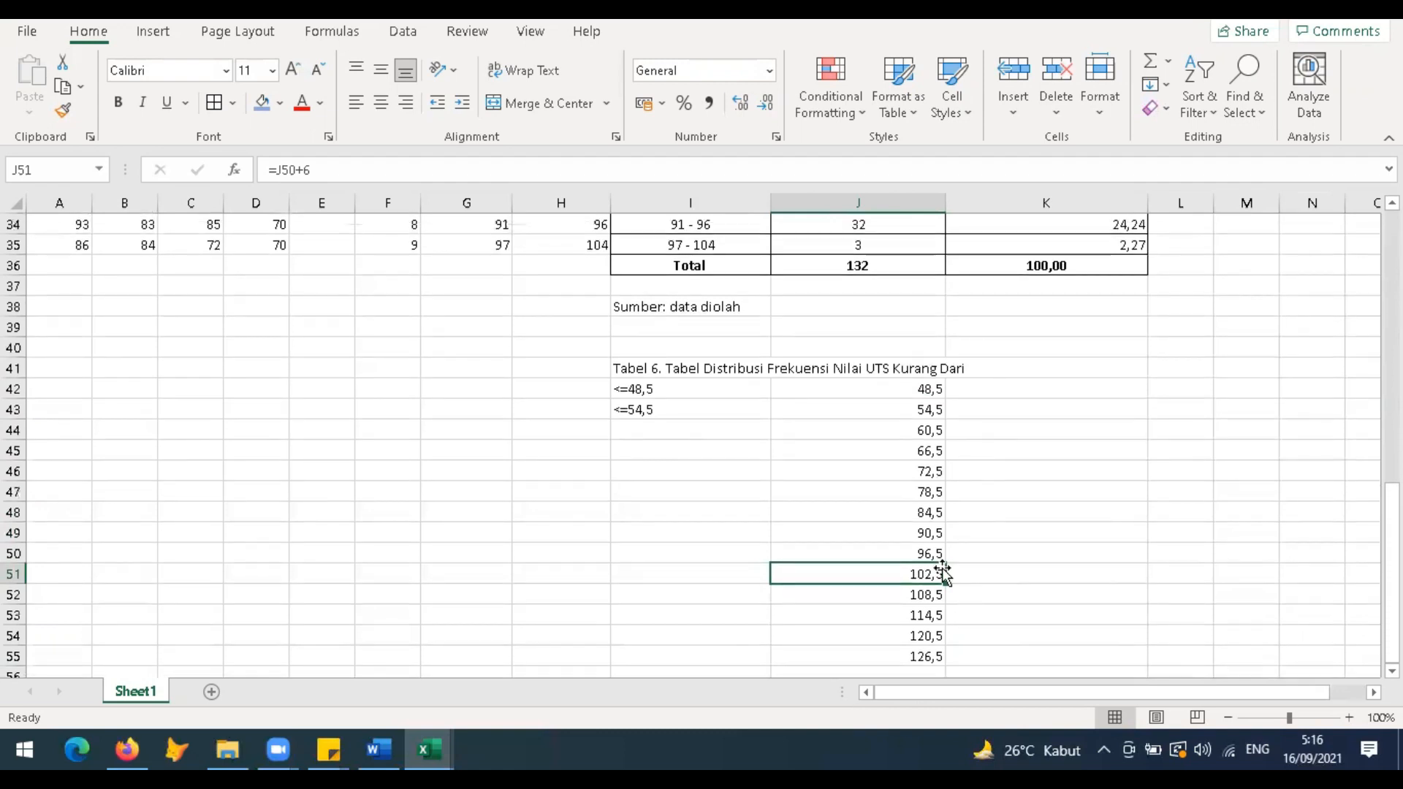
left_click(736, 247)
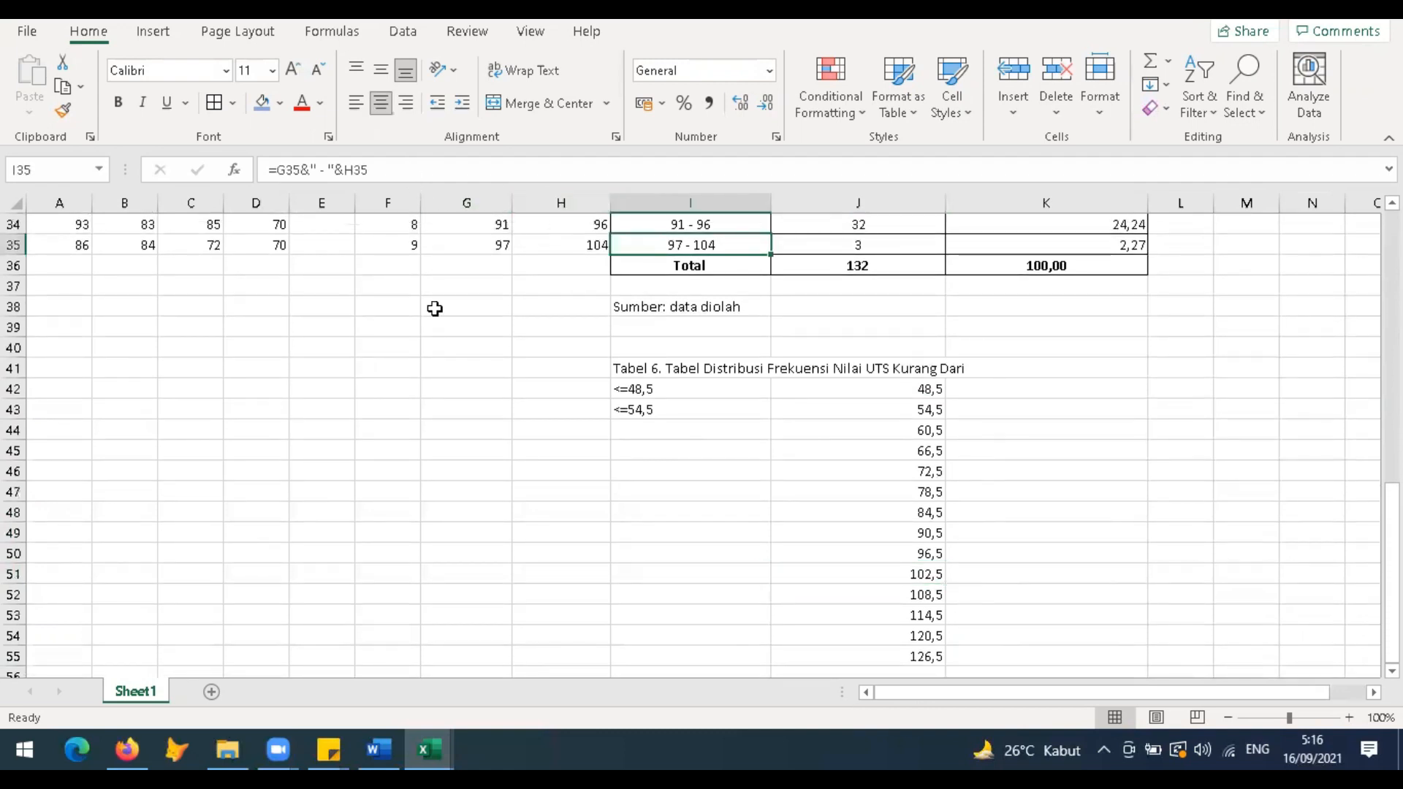
scroll(436, 364, "up", 2)
left_click(493, 365)
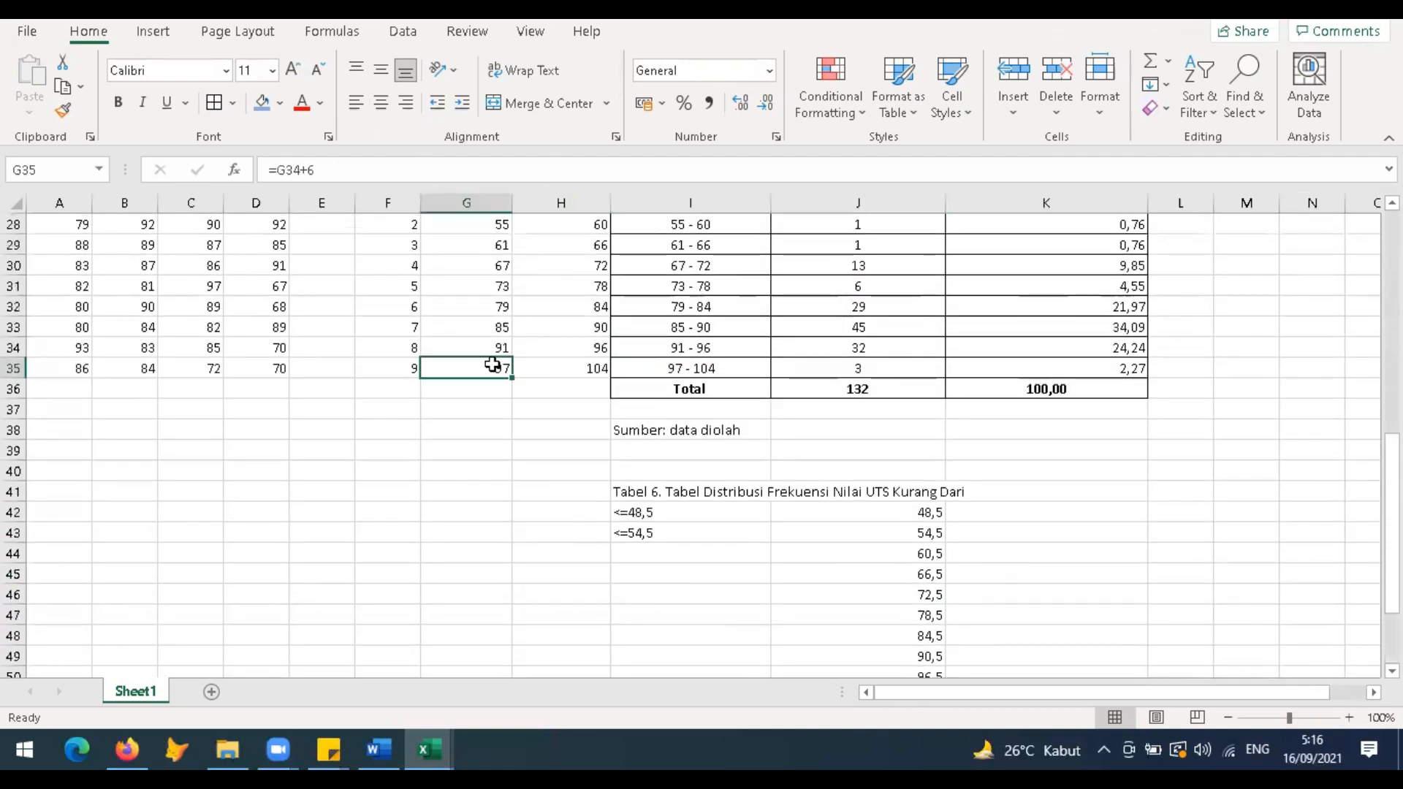
left_click(548, 364)
scroll(914, 537, "down", 2)
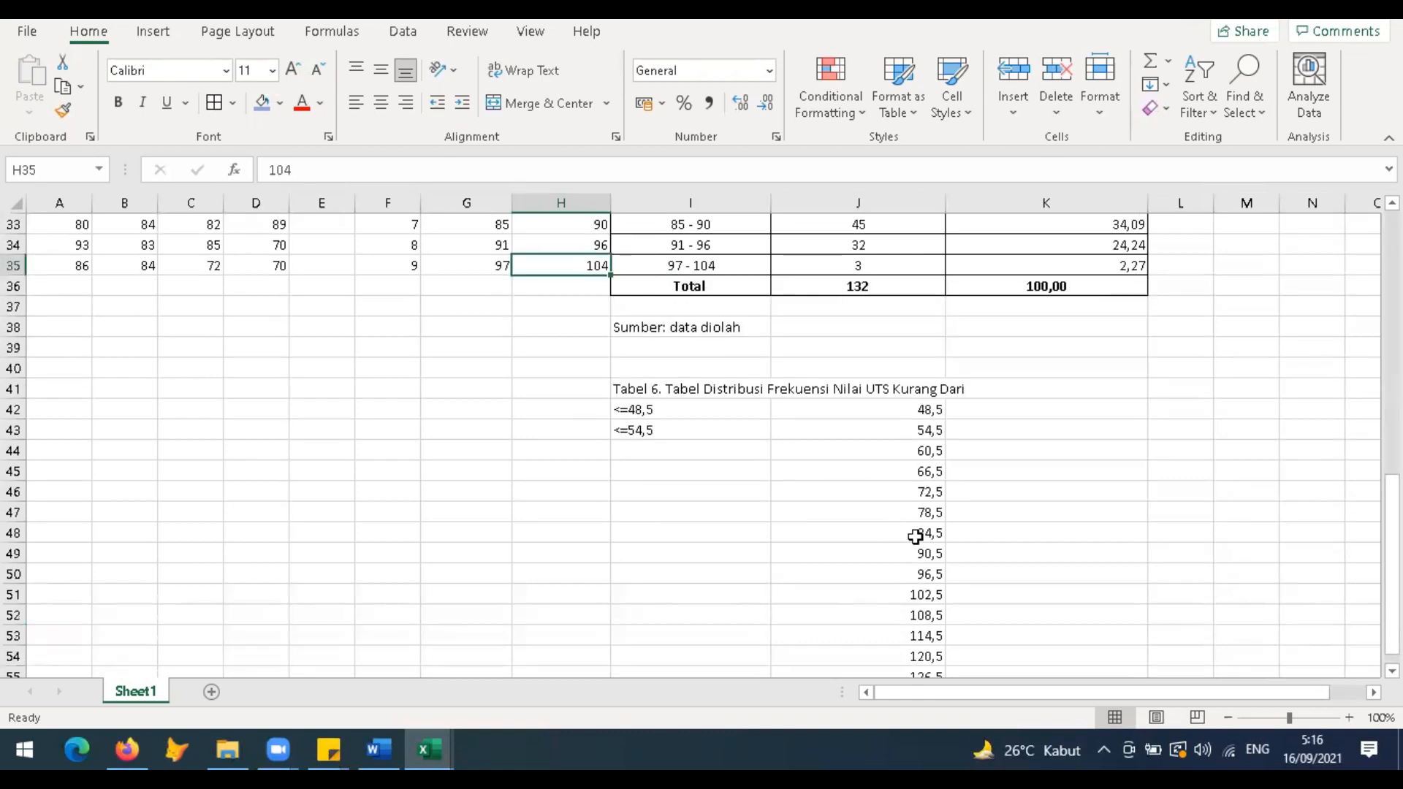
Step: Clear the surplus limits in J52:J55
mouse_move(925, 618)
left_mouse_down()
mouse_move(927, 676)
mouse_move(920, 625)
left_mouse_up()
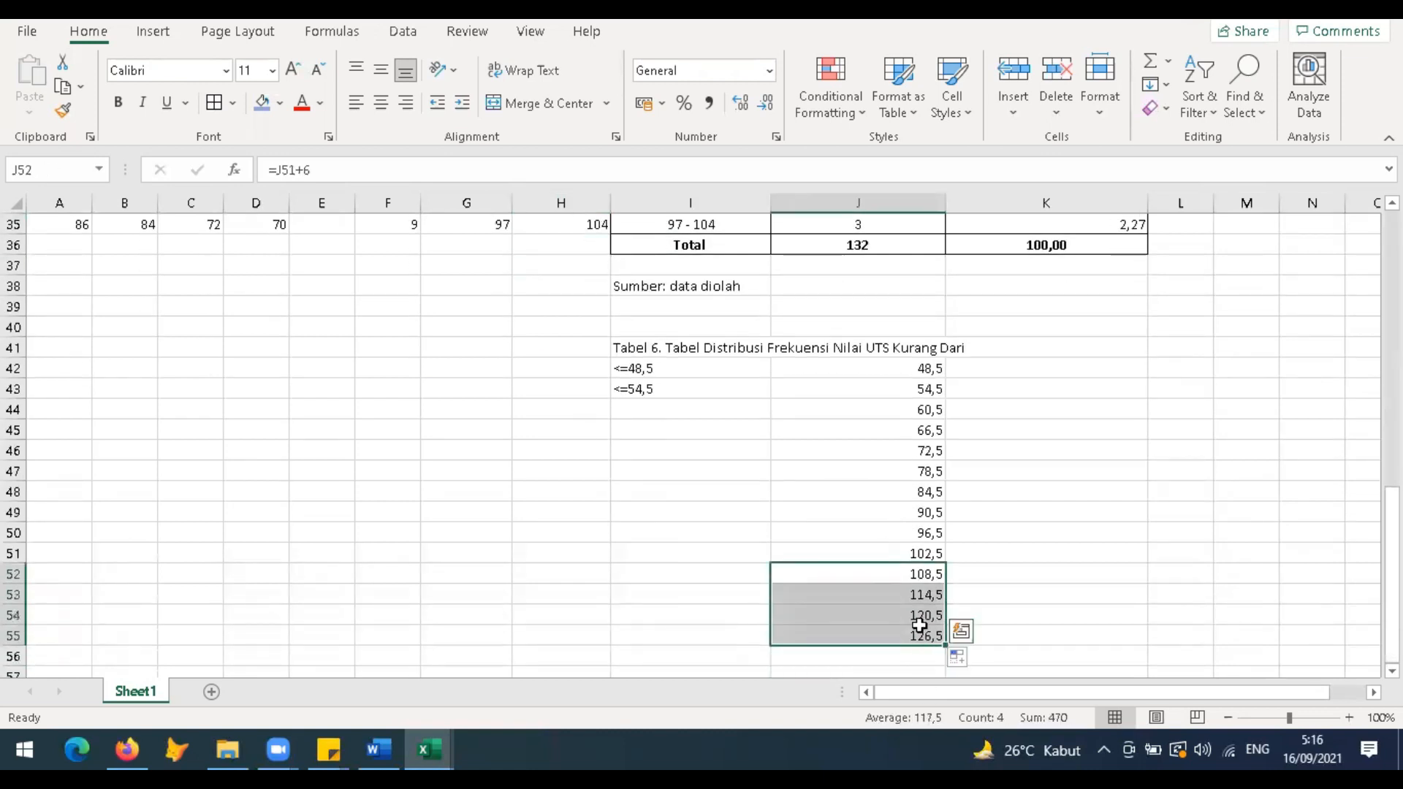
key("Delete")
left_click(872, 515)
Step: Set the upper bound of class 9 in H35 to 103
scroll(579, 344, "up", 2)
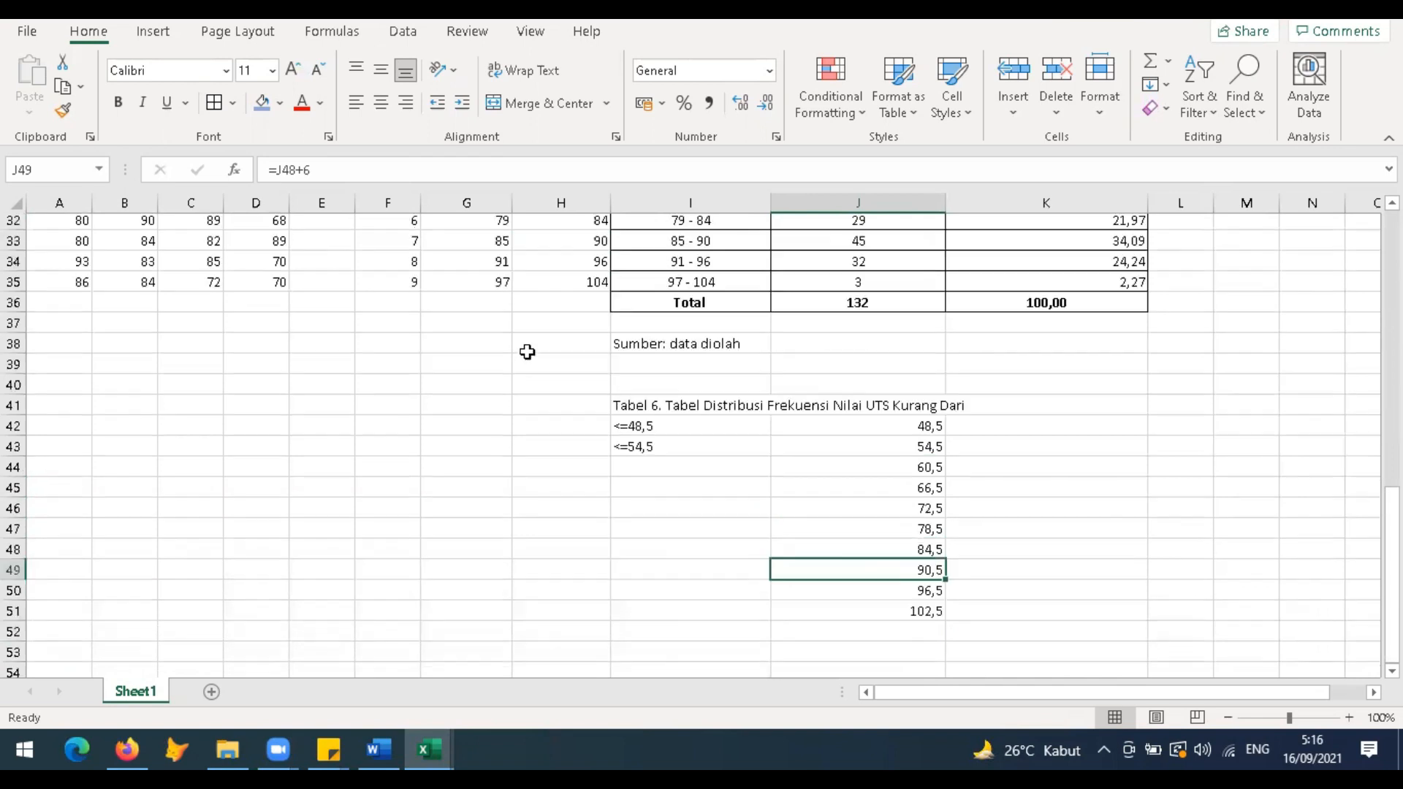
left_click(552, 298)
type("102")
key("BackSpace")
type("3")
key("Return")
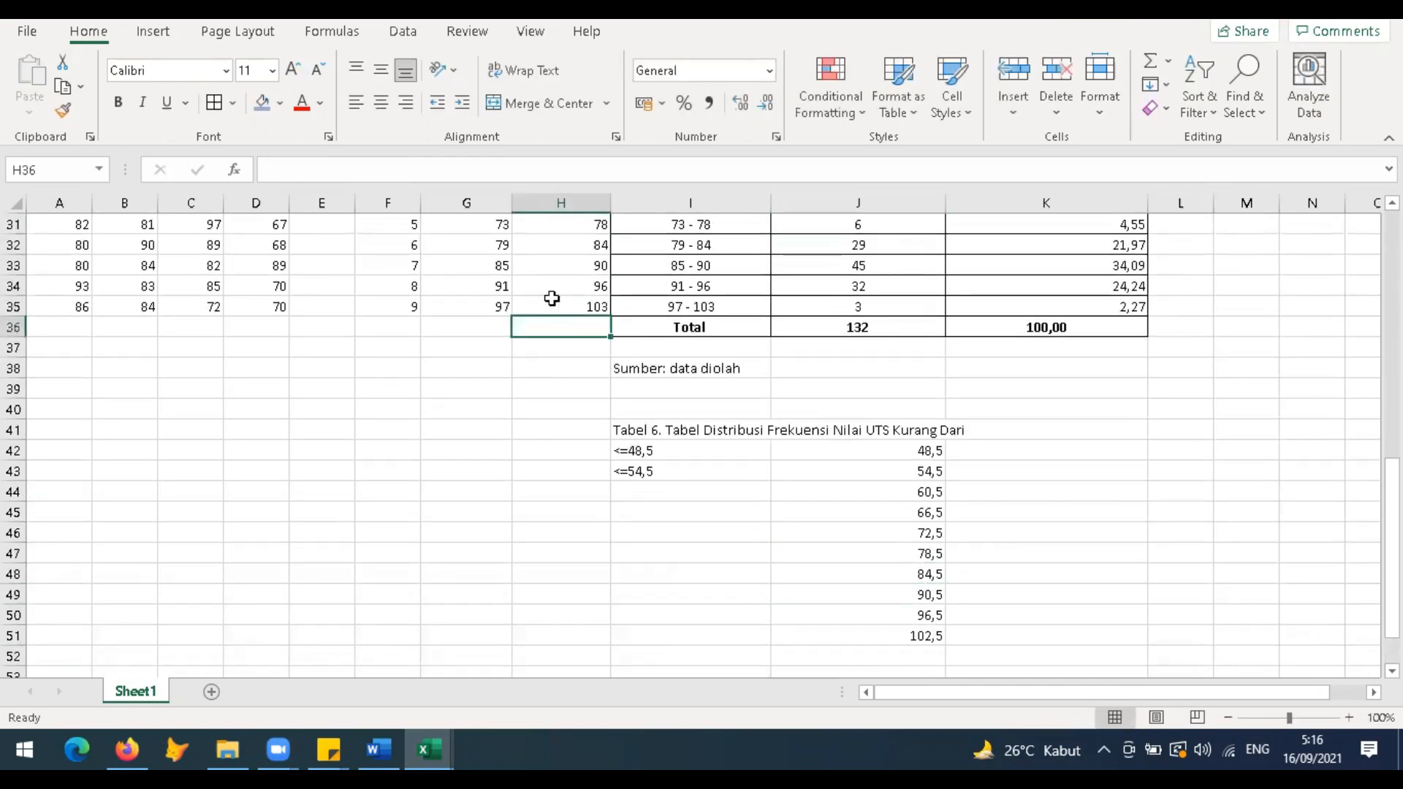
Step: Replace the entry in I42 with the formula ="Kurang dari "&J42 and fill it down to I51
scroll(823, 629, "down", 1)
left_click(714, 410)
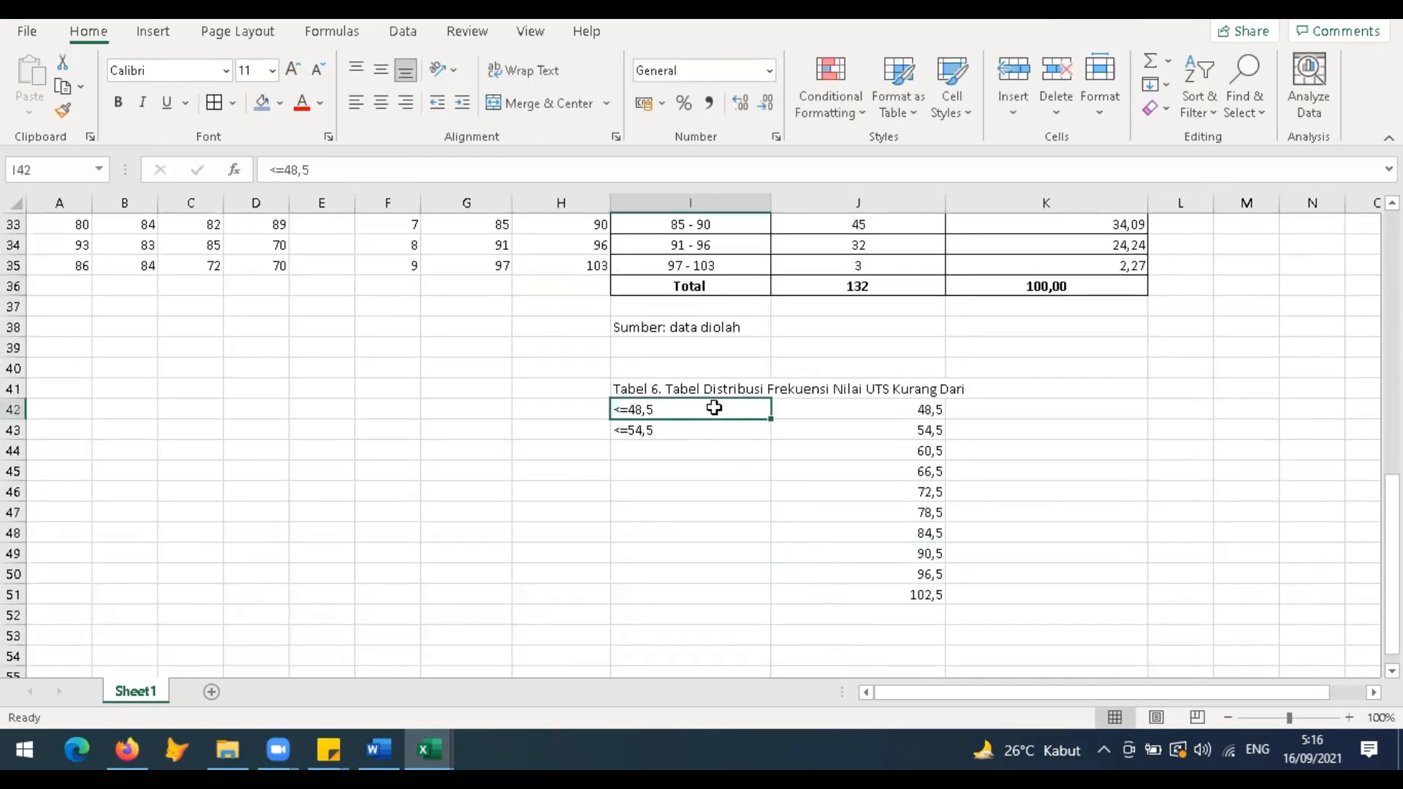
type("=")
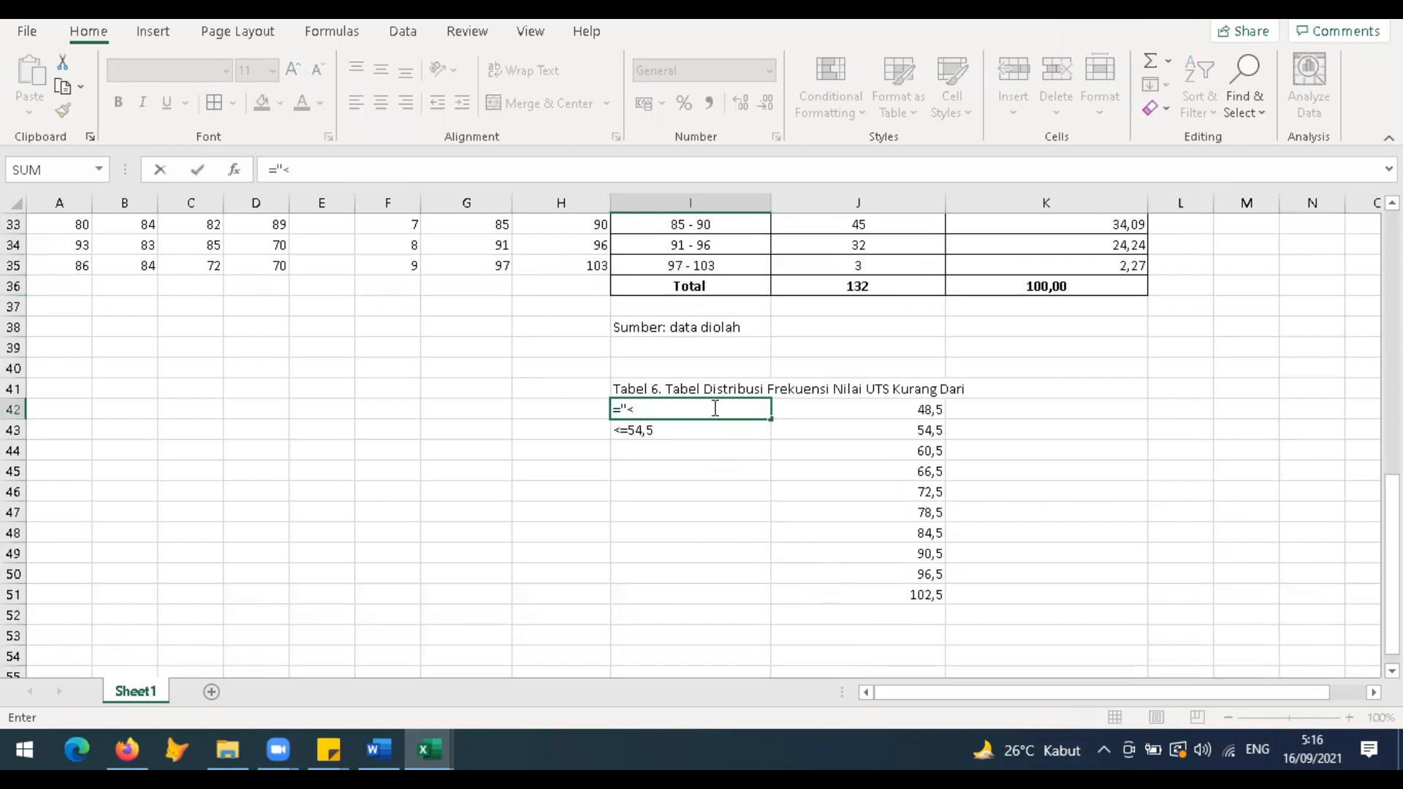
type("\"Kurang dari \"")
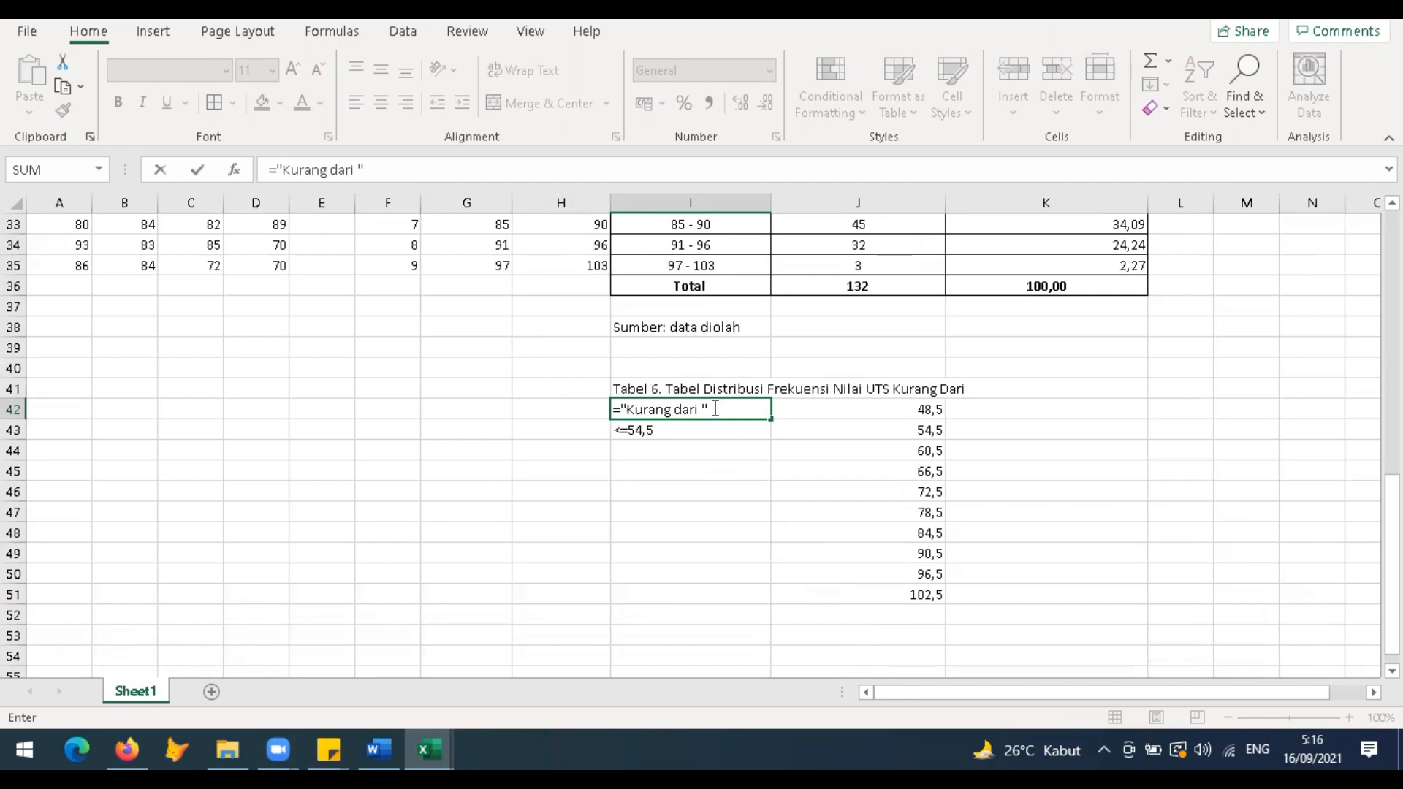
left_click(859, 412)
key("Return")
left_click(730, 412)
left_click_drag(771, 418, 770, 595)
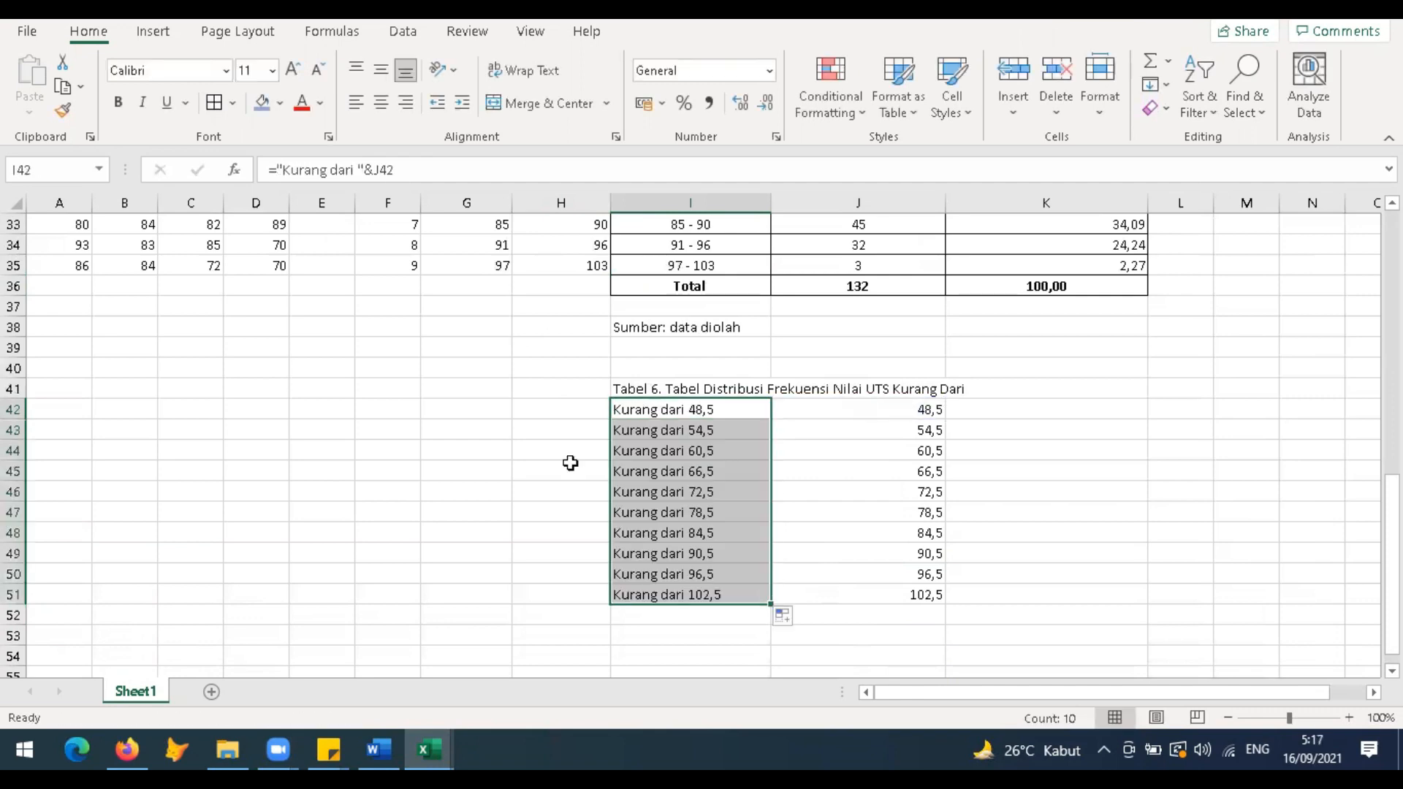
left_click(586, 411)
left_click_drag(914, 409, 913, 615)
key("Delete")
key("ctrl+z")
Step: Convert the "Kurang dari" label formulas in I42:I51 to static values in place
left_click_drag(694, 410, 736, 605)
key("ctrl+c")
key("ctrl+shift+v")
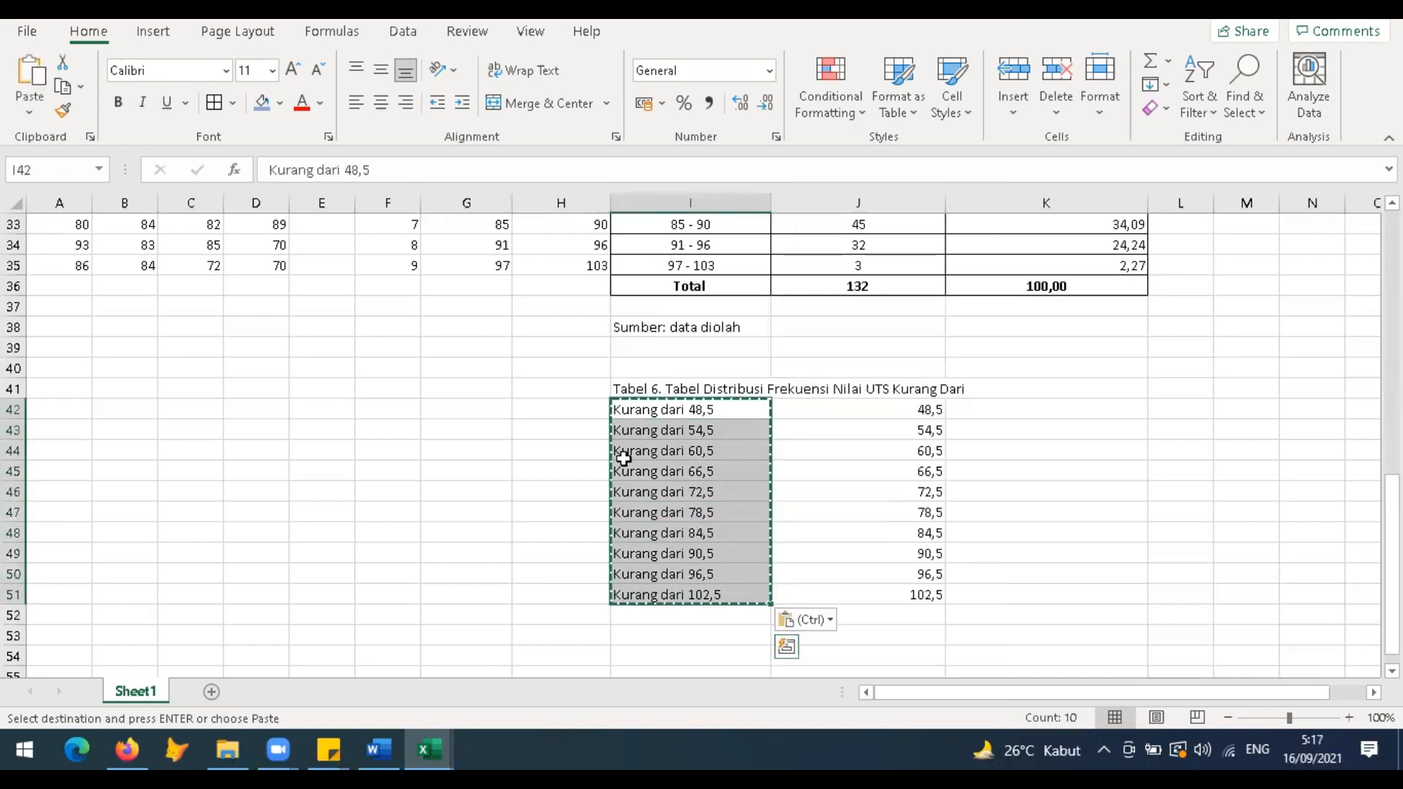
left_click(623, 410)
Step: Insert a blank row at row 42, between the Tabel 6 title and the first label
left_click(15, 407)
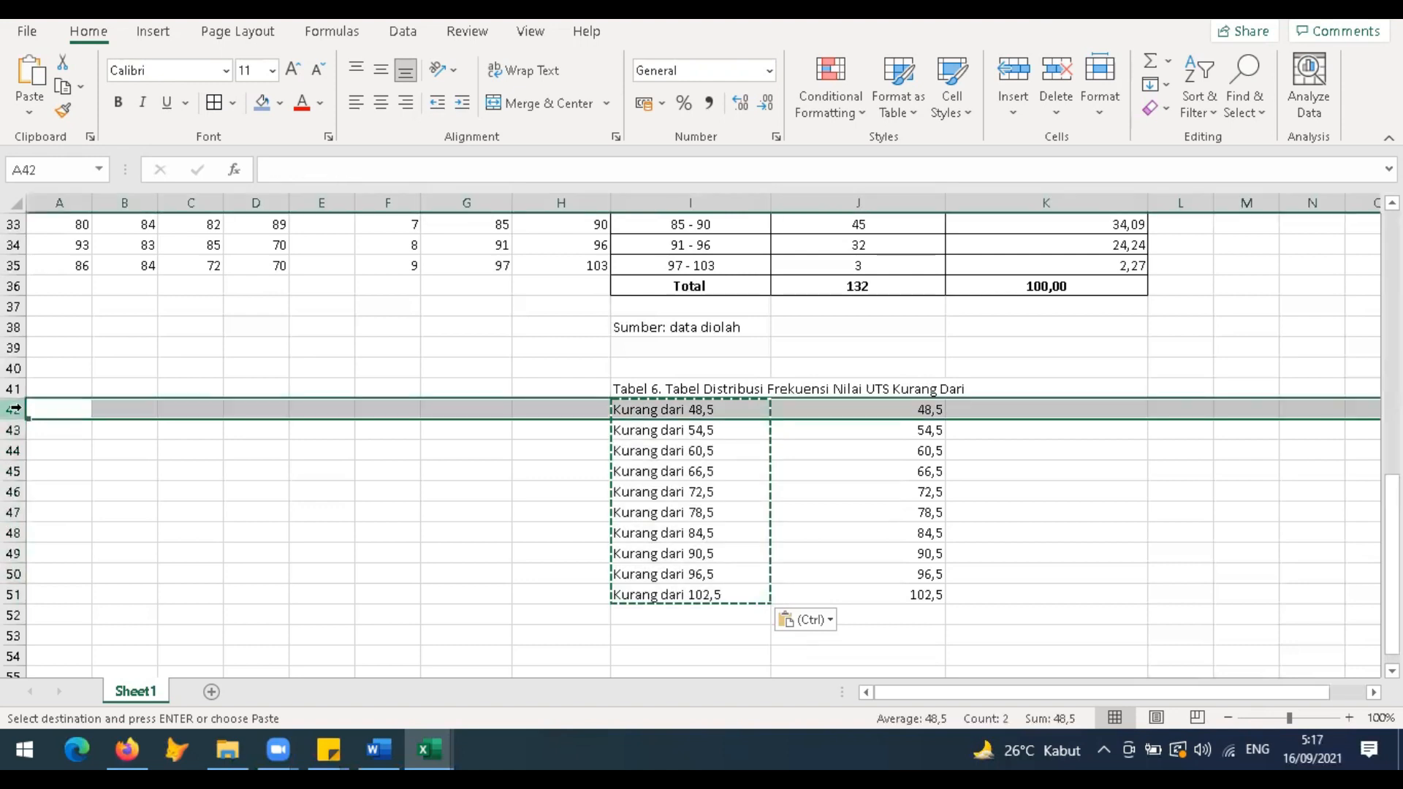
right_click(15, 409)
left_click(75, 217)
left_click(714, 491)
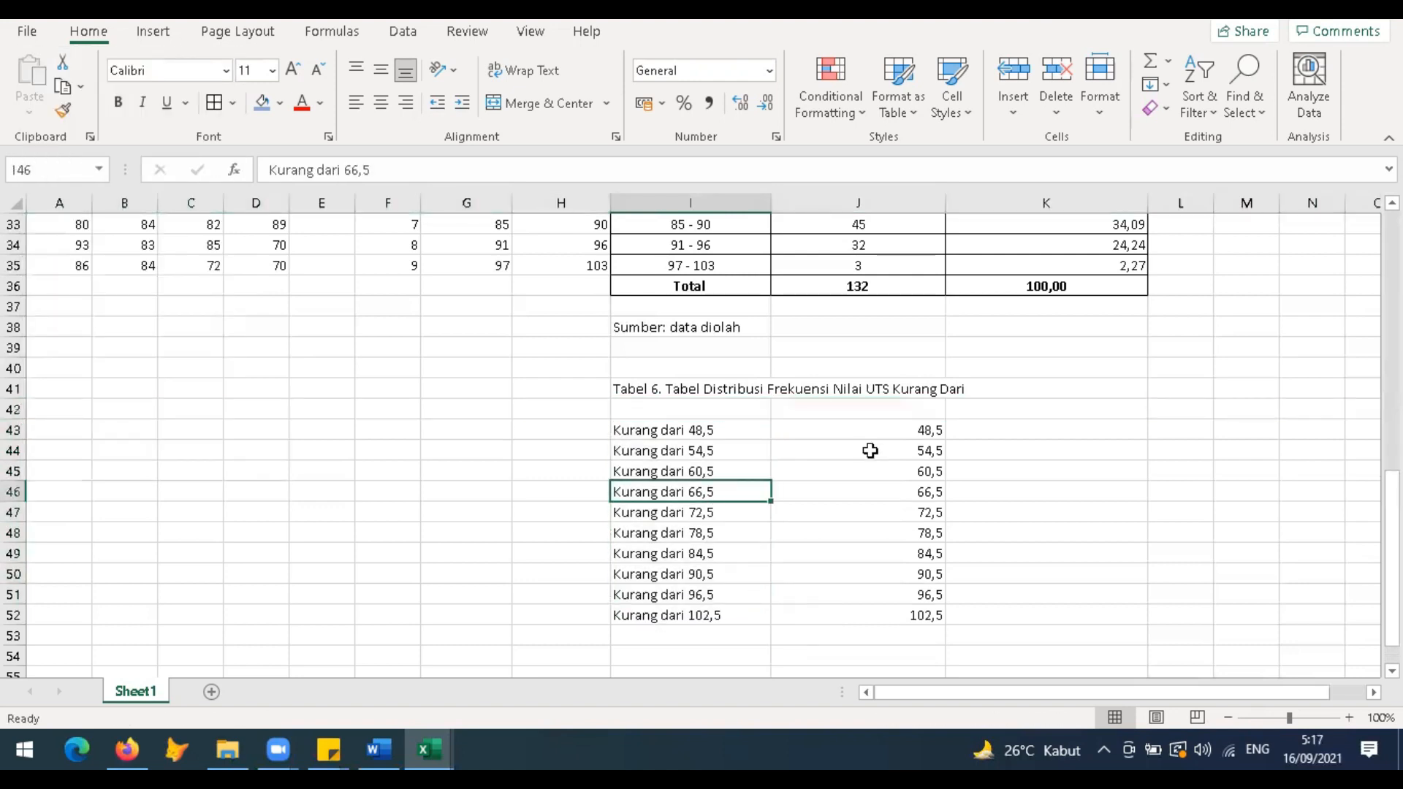
Step: Clear the helper limits in J43:J52 and select the empty header cell I42
left_click(867, 448)
left_click_drag(869, 429, 874, 614)
key("Delete")
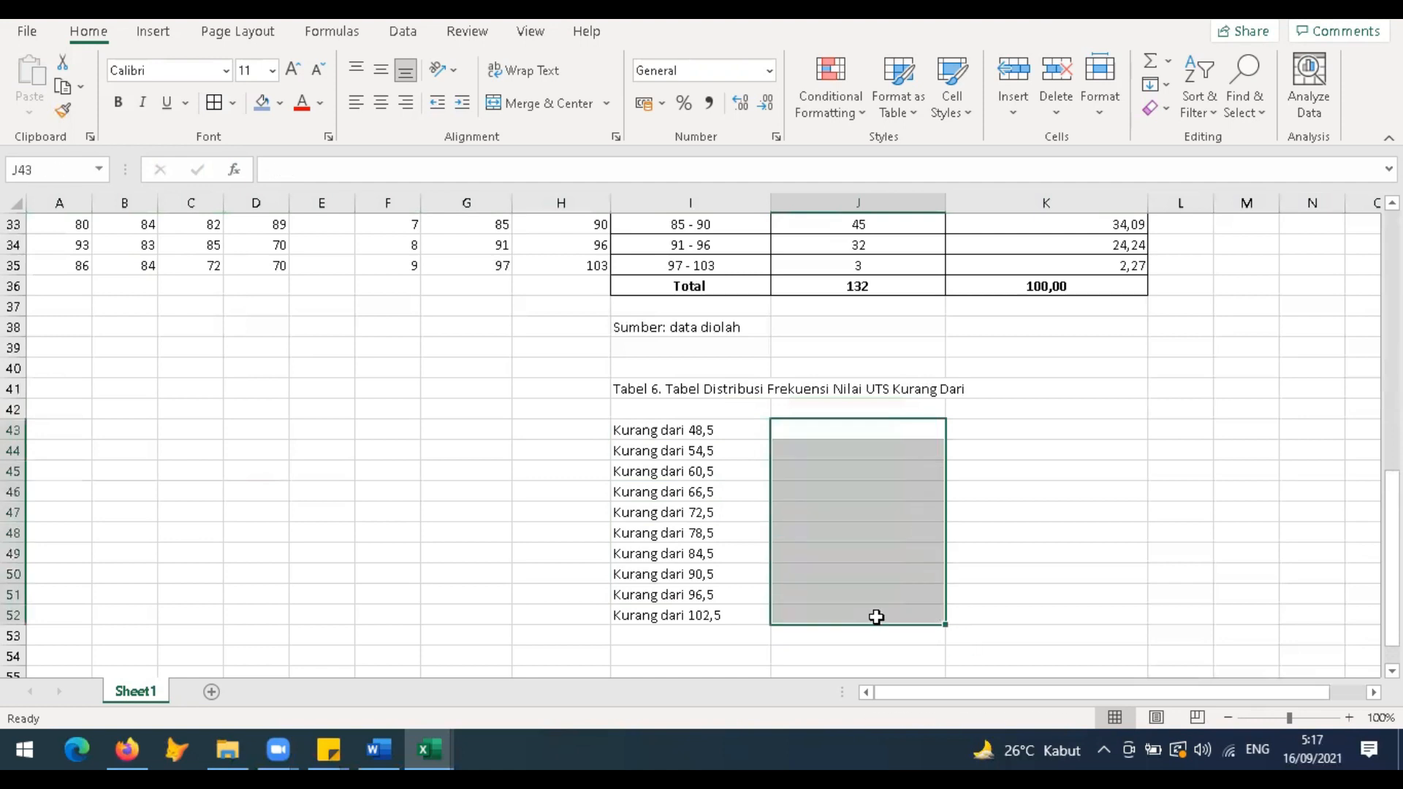
left_click(708, 407)
scroll(848, 525, "up", 3)
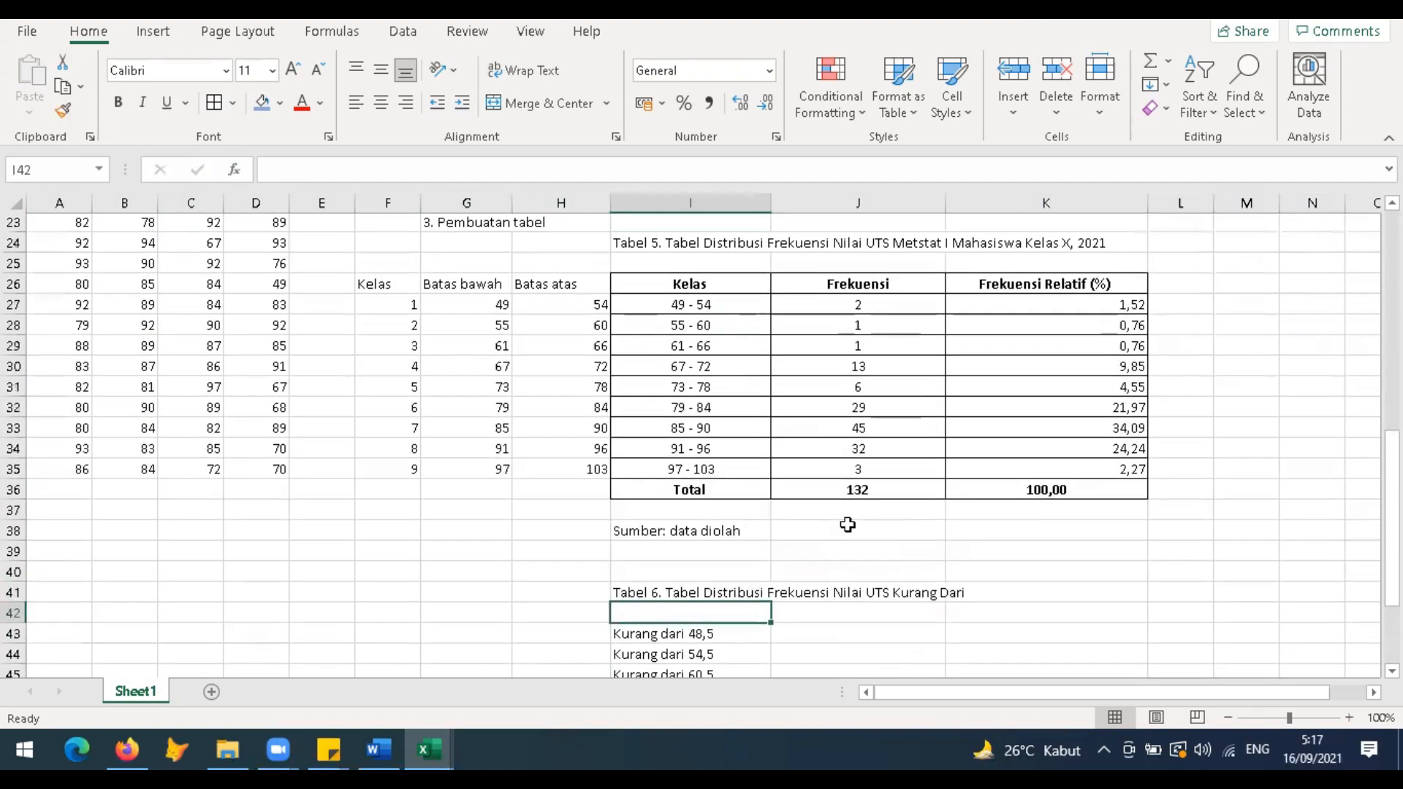
Step: Enter the Tabel 6 column headers "Nilai UTS" in I42 and "Frekuensi" in J42
type("Nilai UTS")
key("Return")
left_click(835, 547)
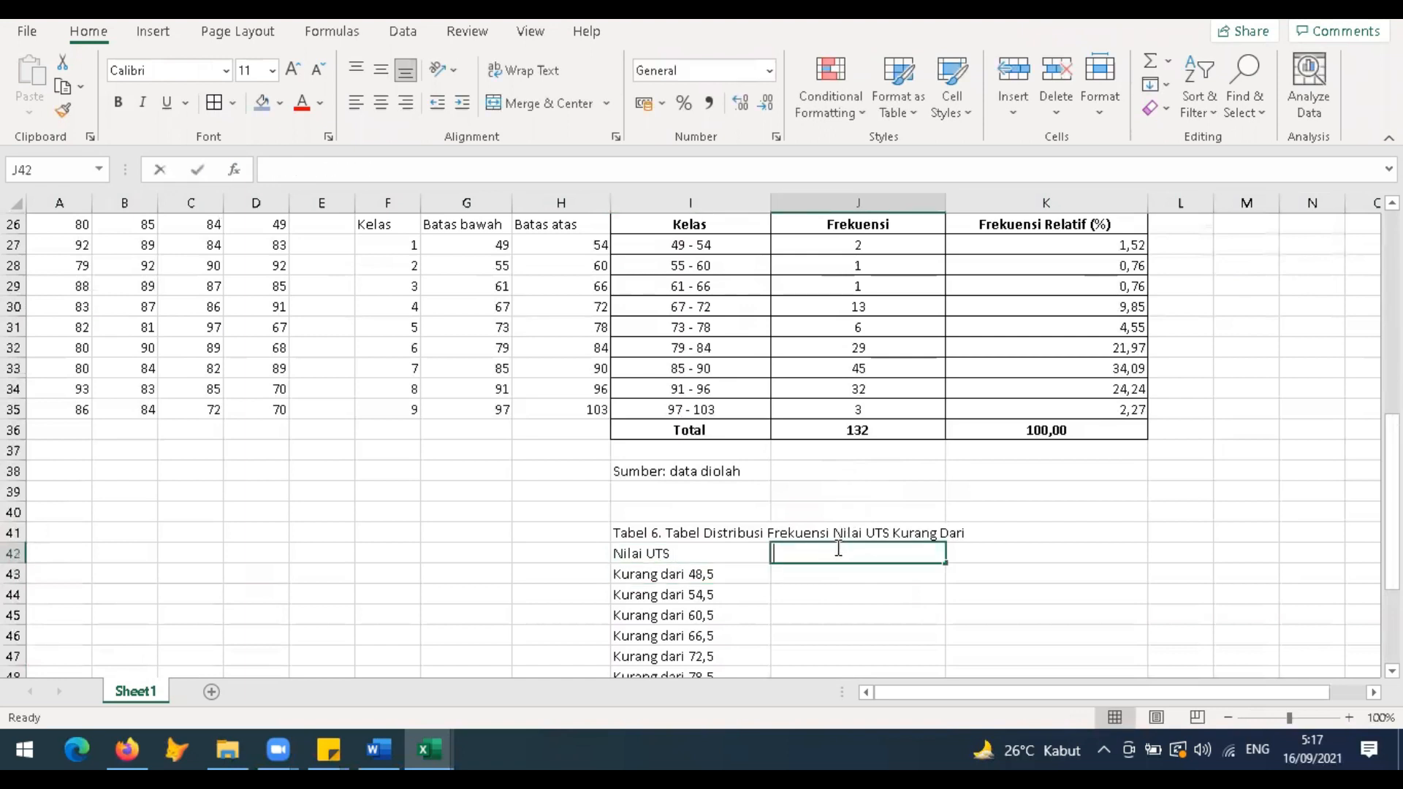
type("Frekuensi")
key("Return")
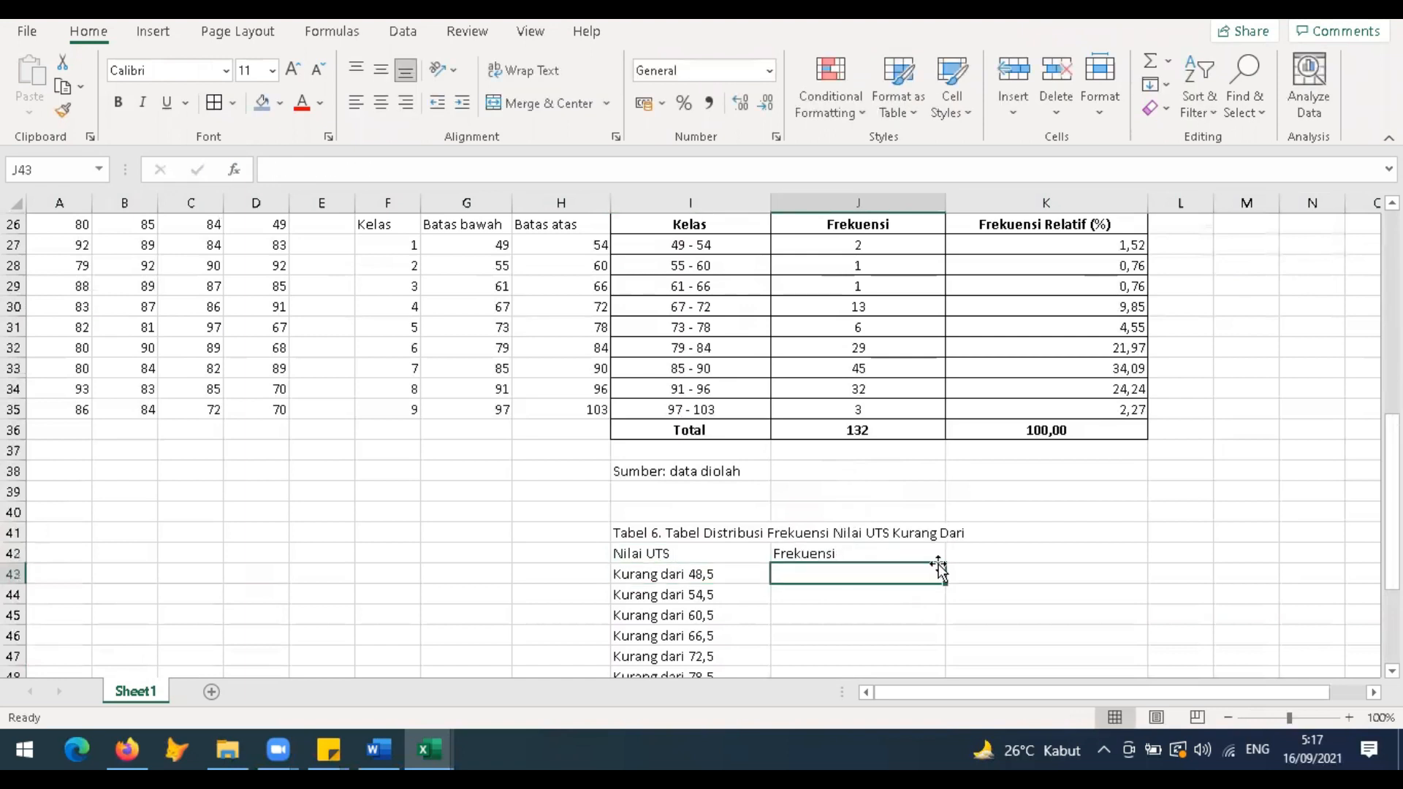
Step: Enter 0 as the first cumulative frequency in J43 and link J44 to the first class frequency with =J27
type("0")
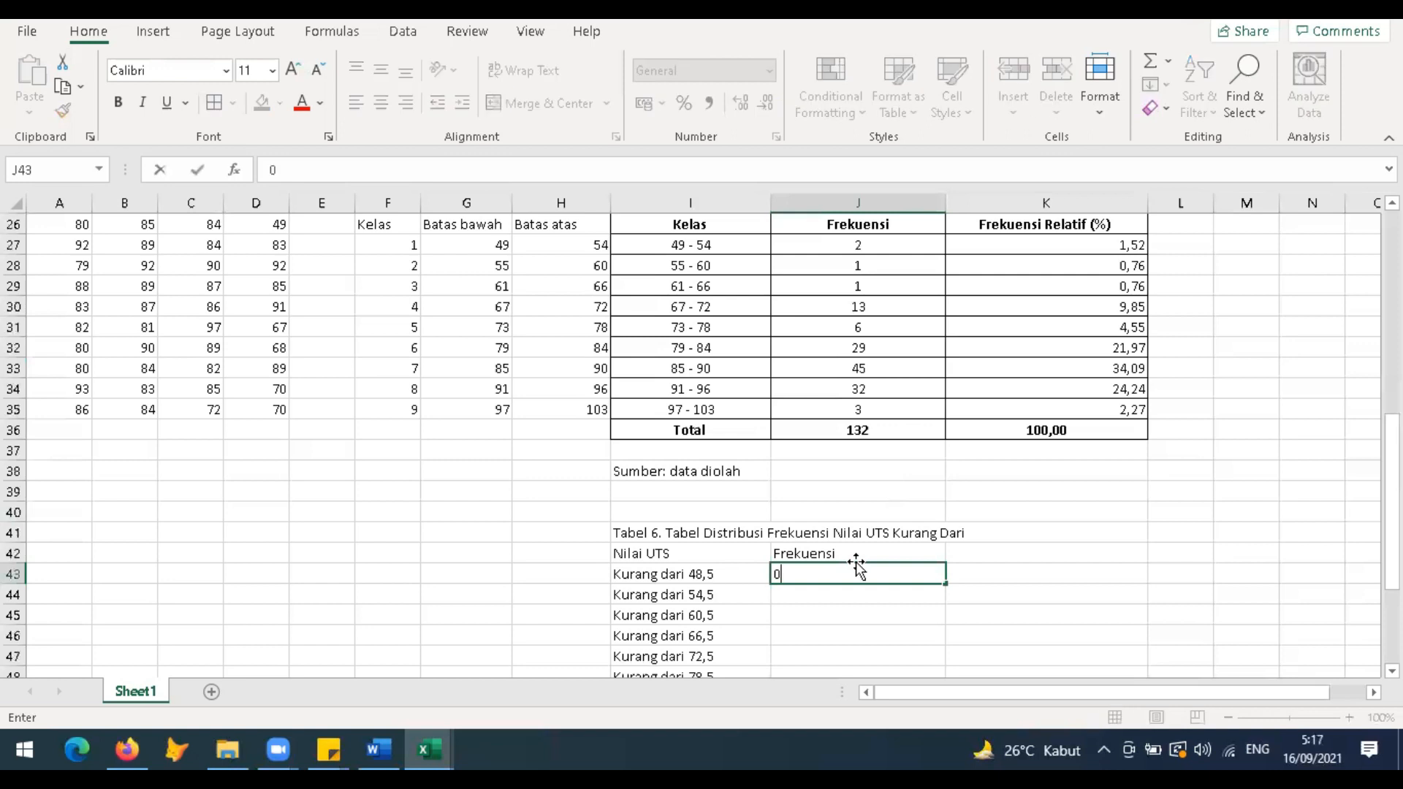
key("Return")
left_click(715, 245)
left_click(826, 246)
left_click(852, 595)
type("=")
left_click(892, 243)
key("Return")
Step: Enter the cumulative sum formulas =J44+J28 in J45 and =J45+J29 in J46
type("=")
key("Up")
type("+")
left_click(883, 264)
key("Return")
type("=")
key("Up")
type("+")
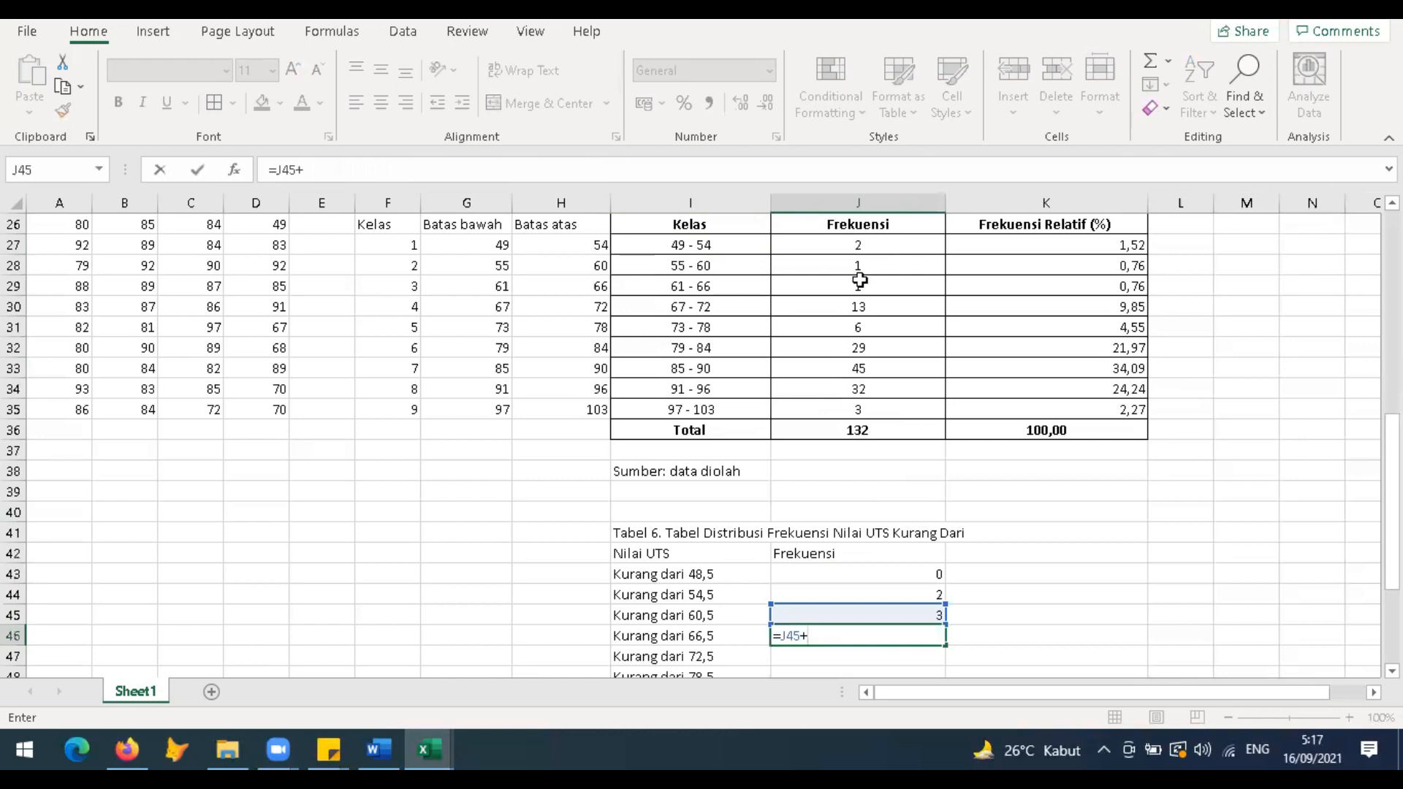
left_click(859, 281)
key("Return")
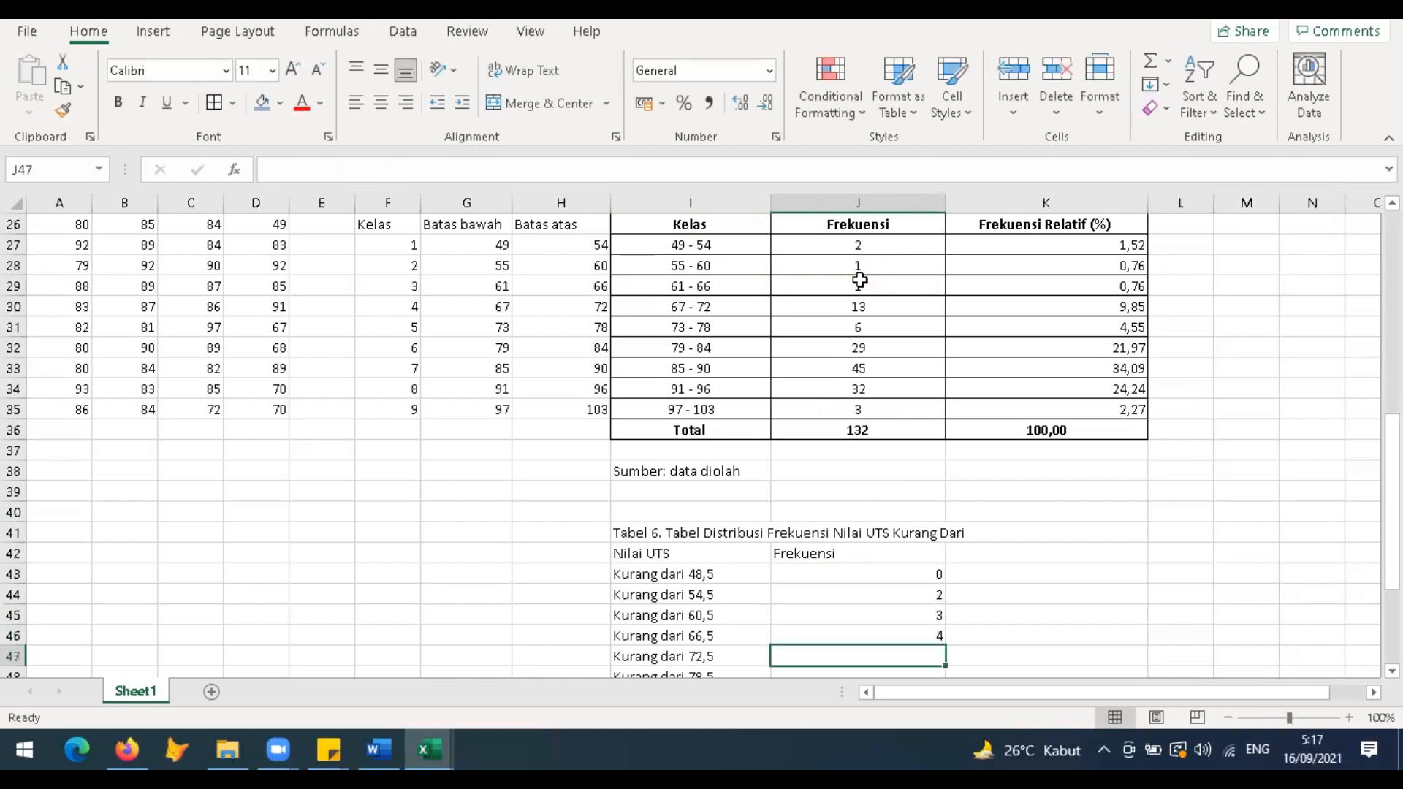
Step: Fill the cumulative formula in J46 down to J52, the "Kurang dari 102,5" row
scroll(889, 538, "down", 3)
left_click(922, 429)
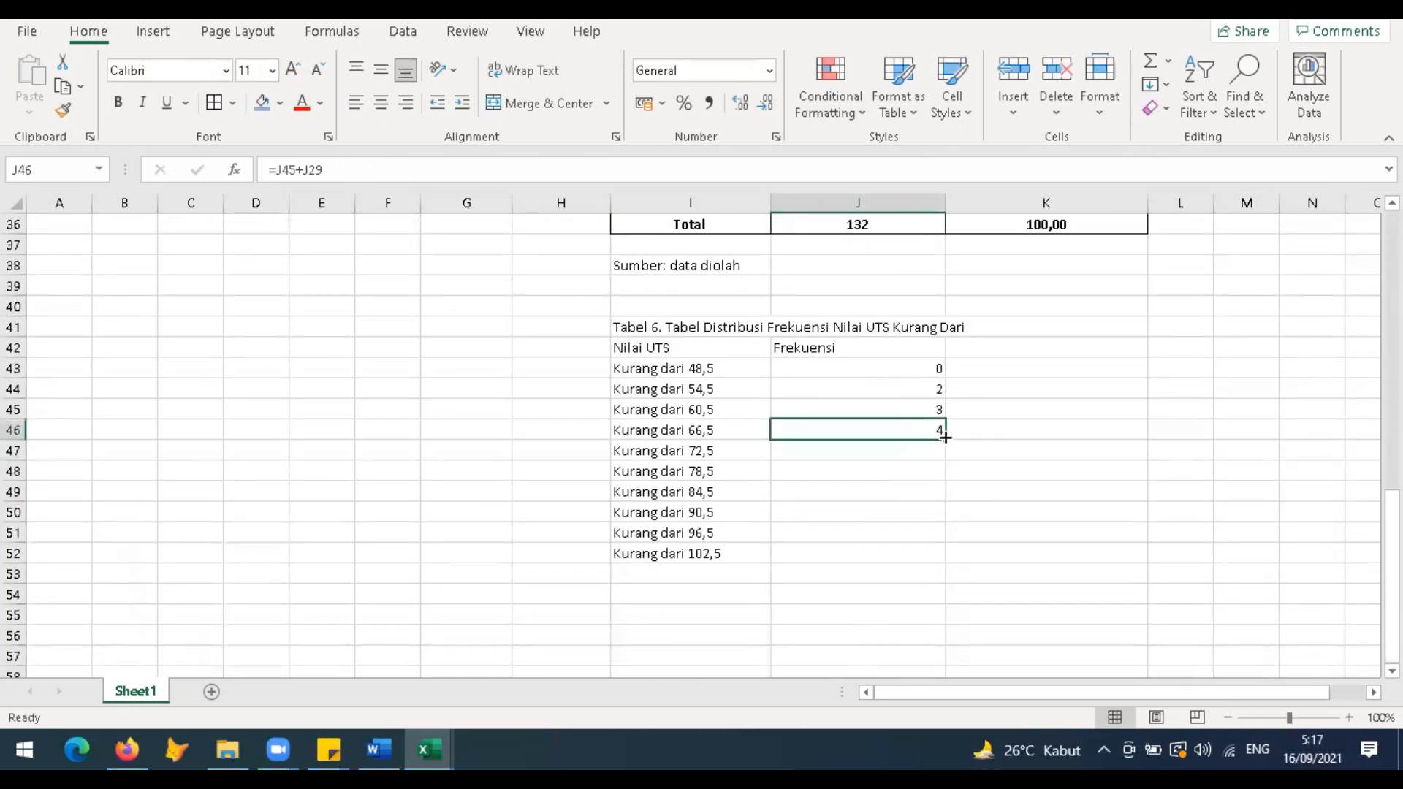
double_click(946, 439)
left_click(921, 555)
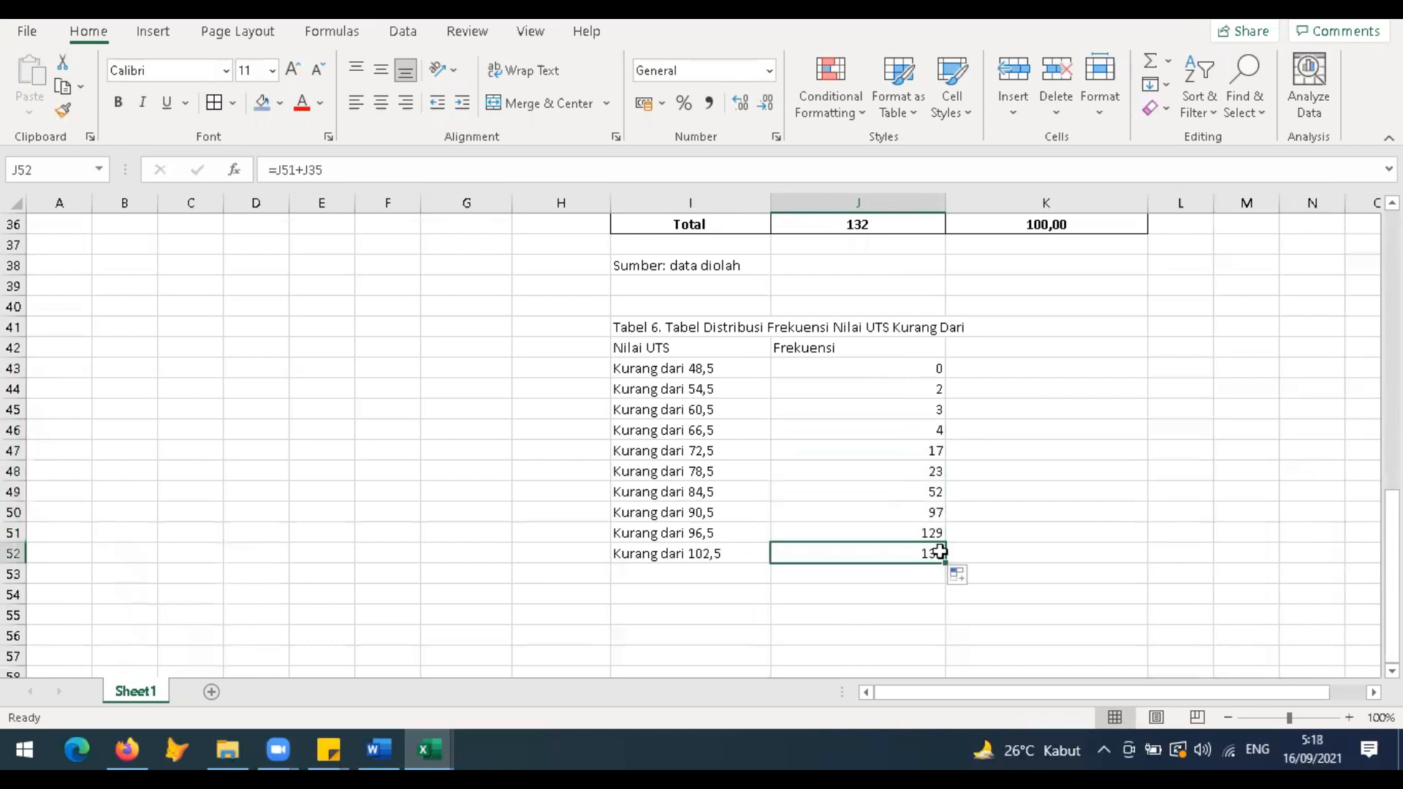
Step: Enter the title "Tabel 7. Tabel Distribusi Lebih Dari" in I55, below Tabel 6
left_click(985, 352)
scroll(984, 576, "right", 3)
scroll(802, 555, "down", 2)
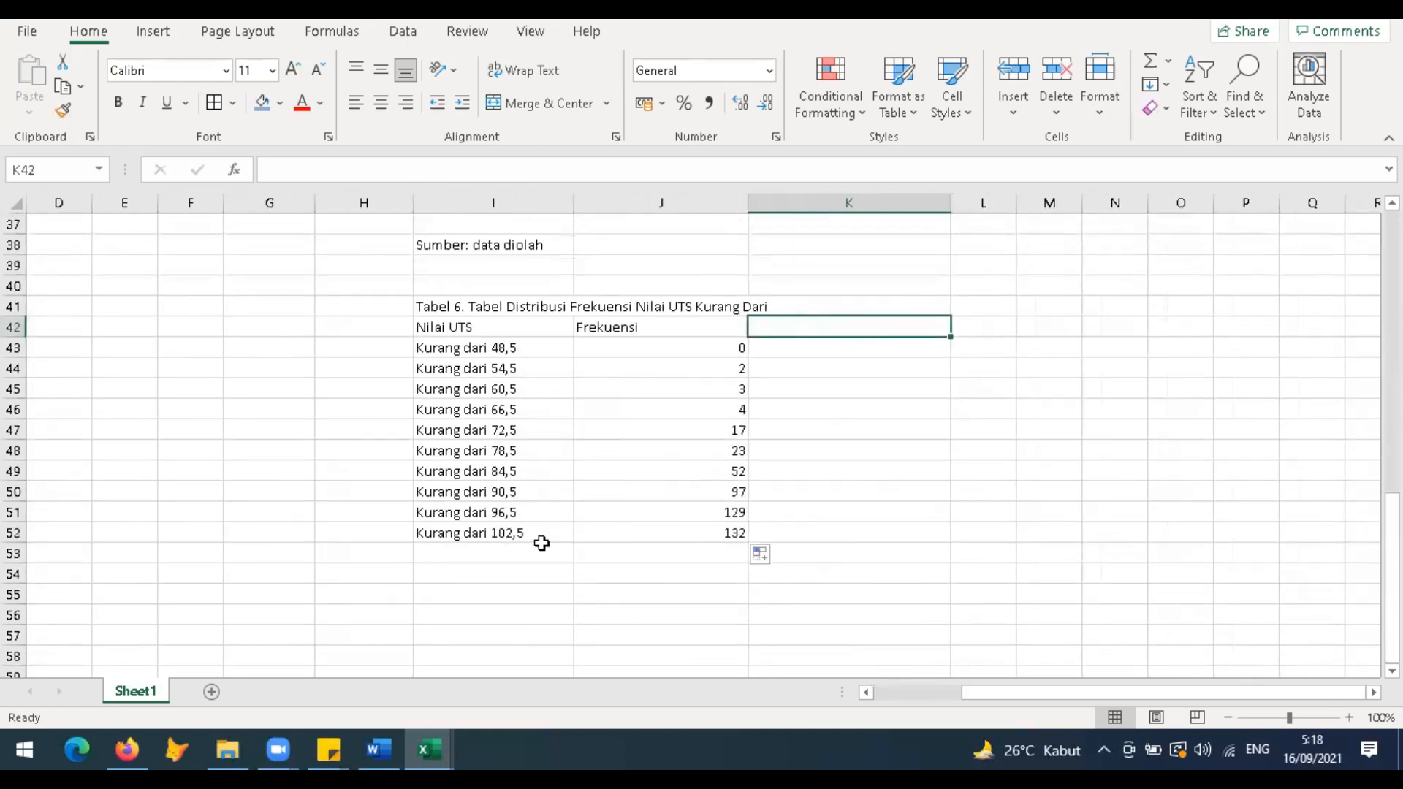
left_click(508, 592)
type("Tabel")
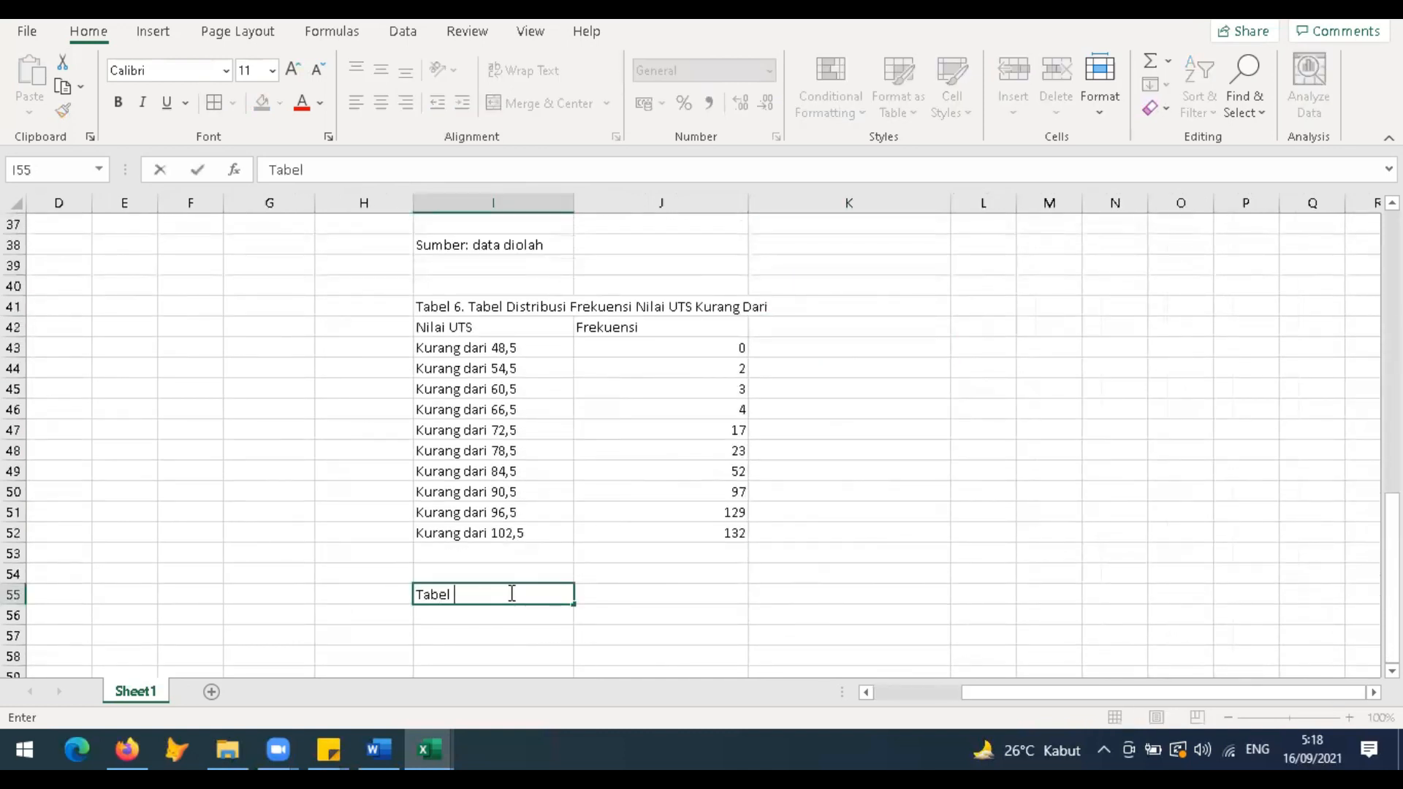
type(" 7. Tabel Distribusi Lebih")
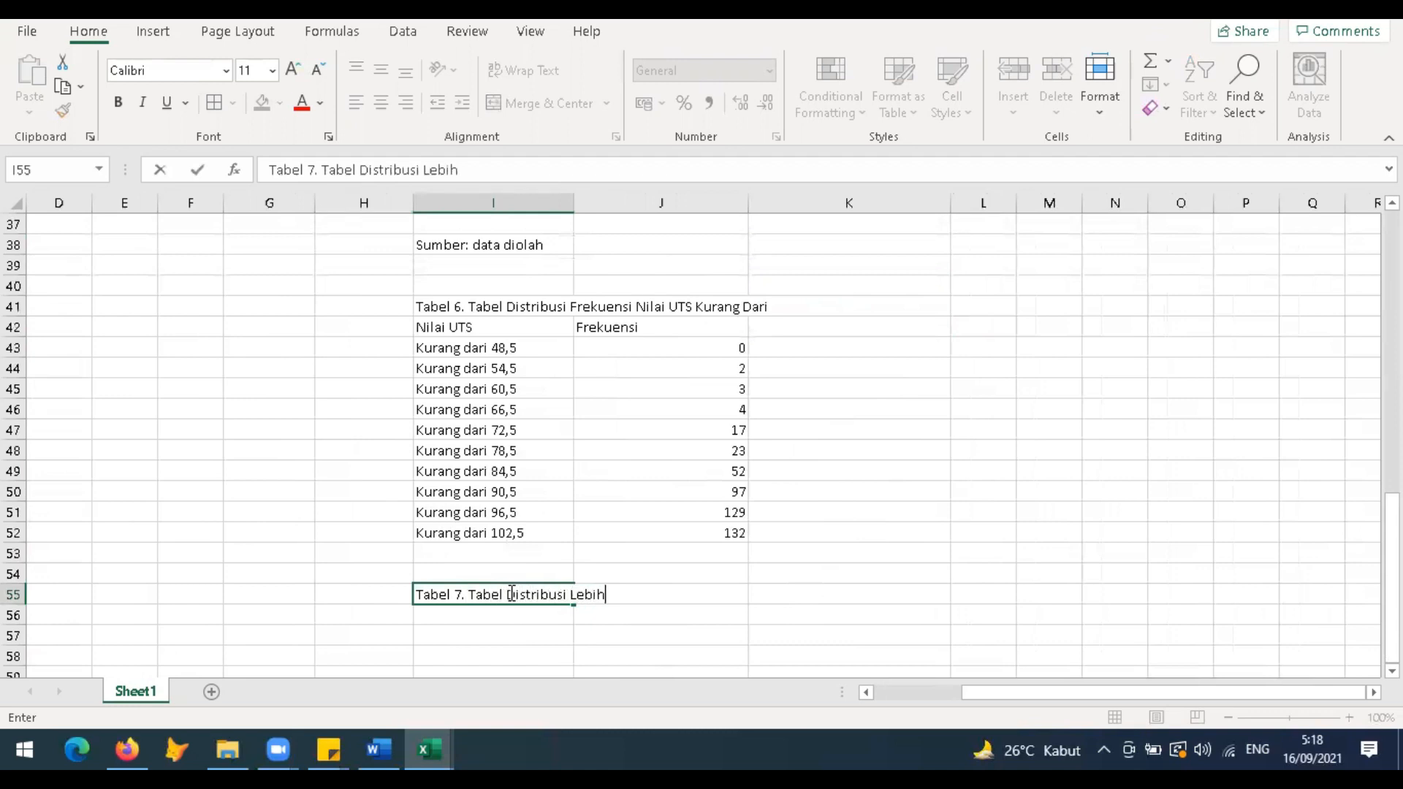
type(" Dari")
key("Return")
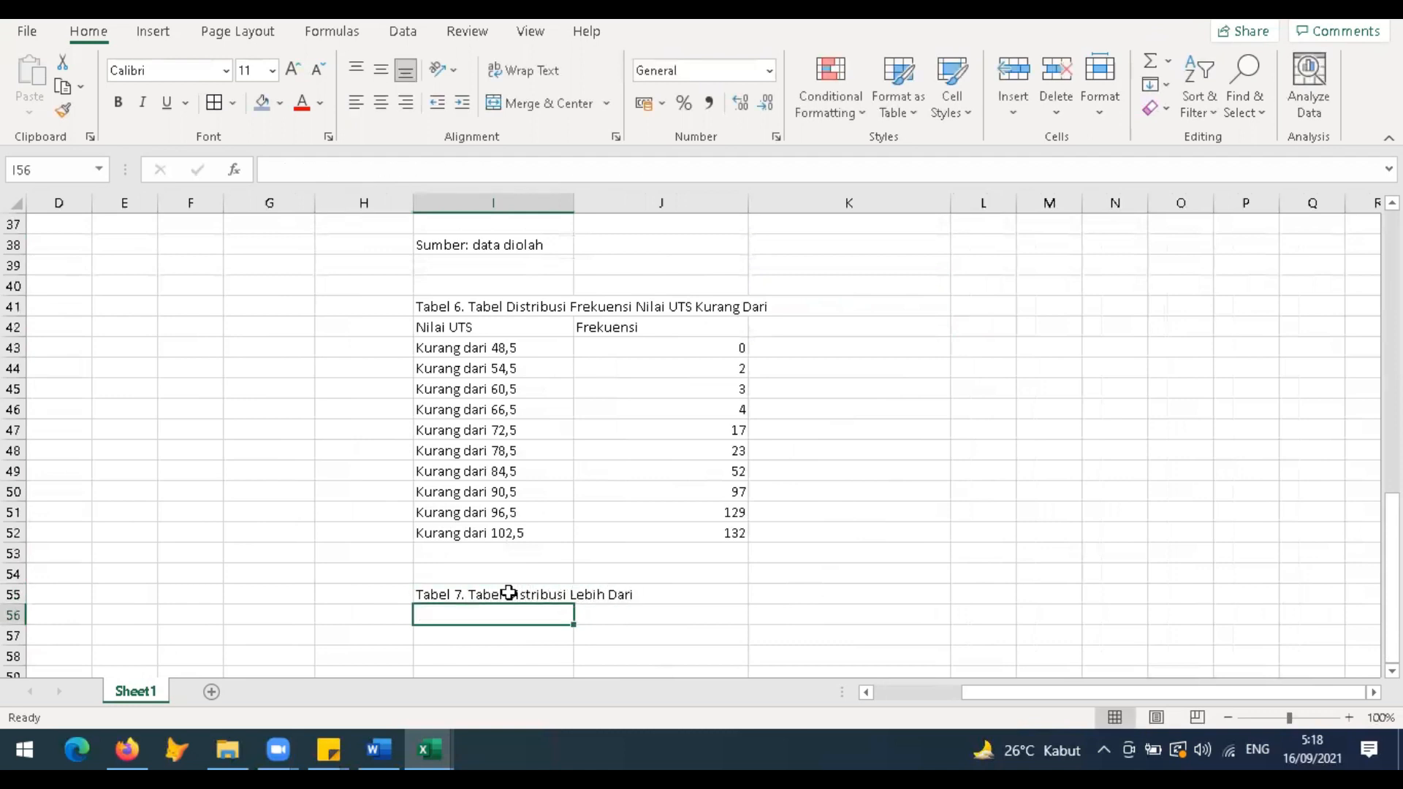
Step: Examine the class intervals and frequencies in Tabel 5 and the layout of Tabel 6
scroll(740, 551, "up", 3)
scroll(740, 551, "down", 4)
scroll(740, 551, "up", 3)
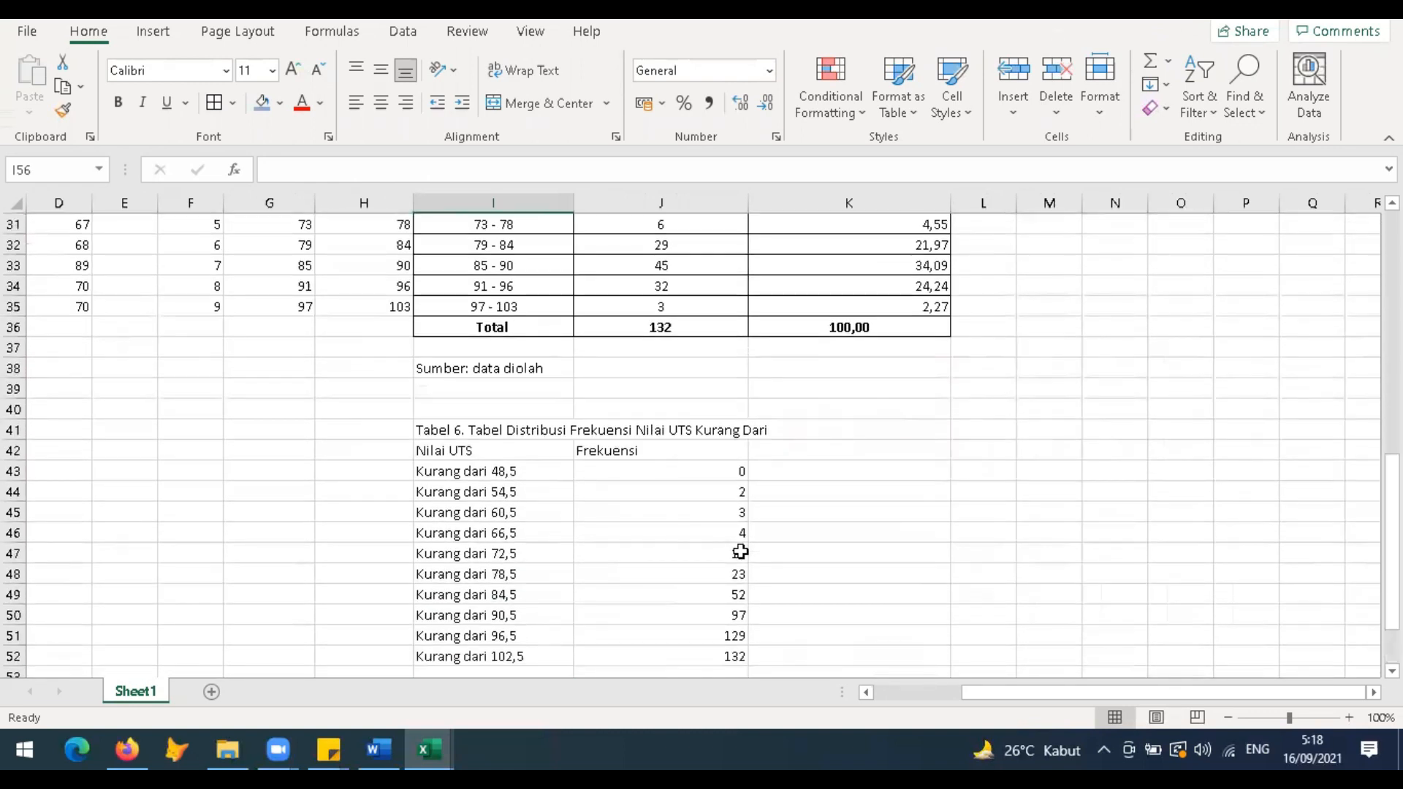
scroll(740, 552, "up", 2)
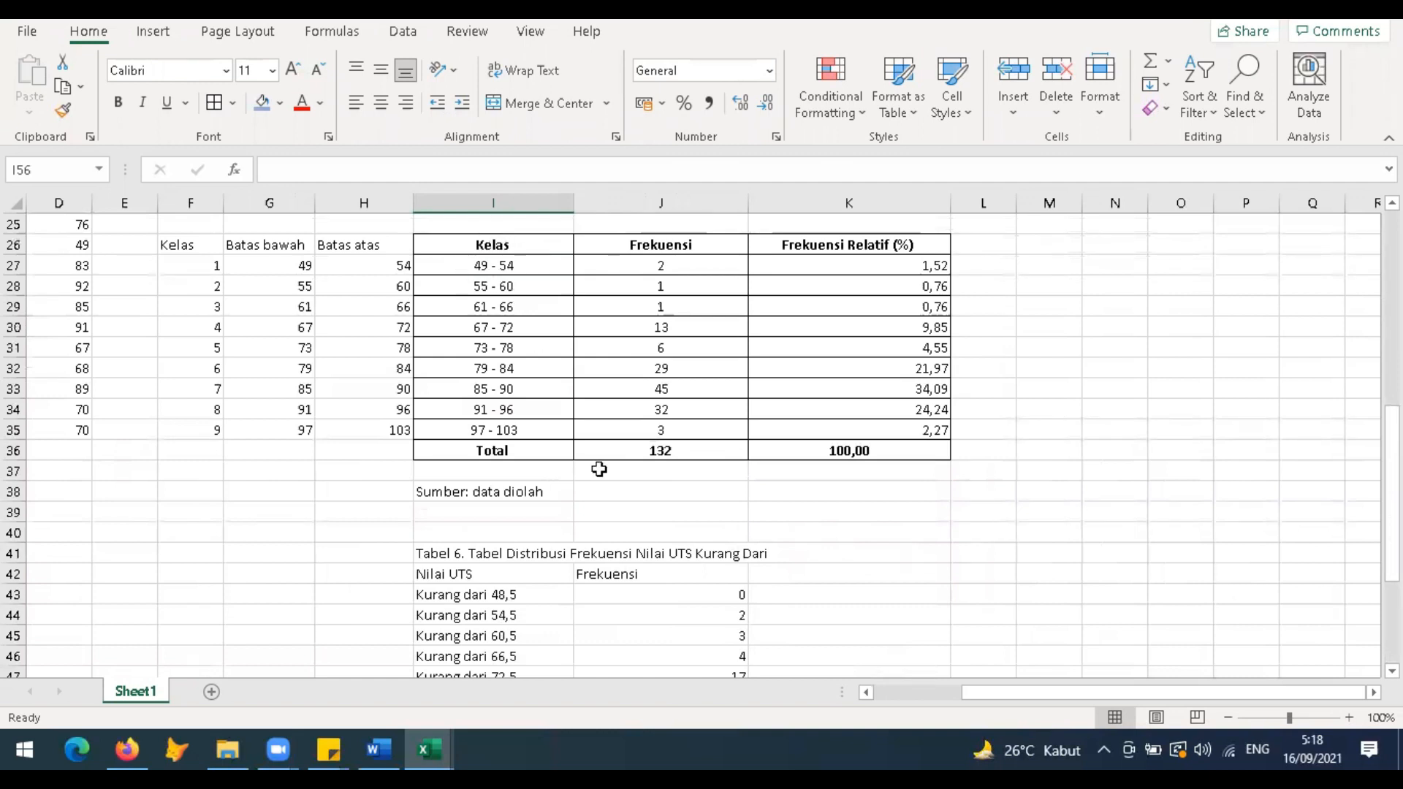
scroll(599, 469, "down", 1)
scroll(628, 463, "up", 1)
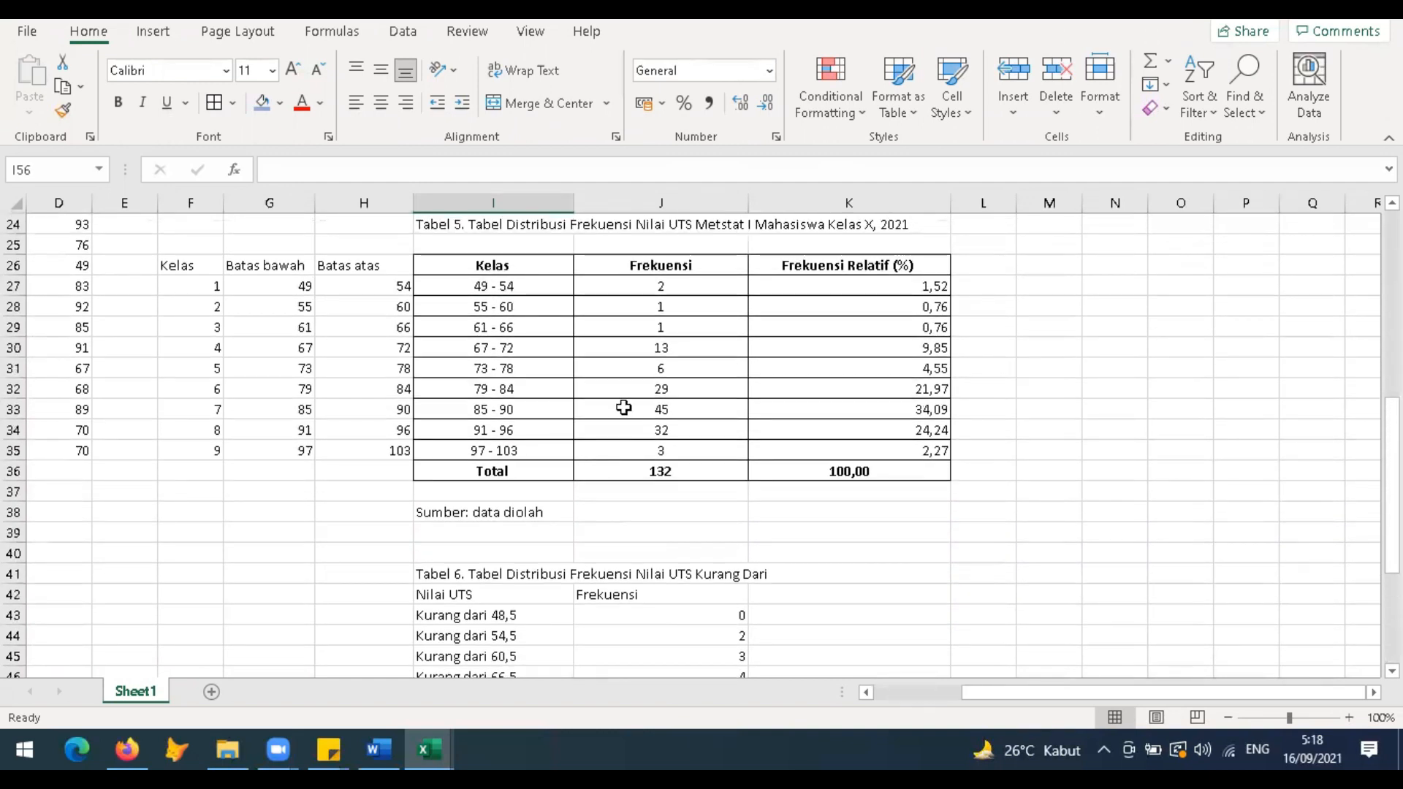
scroll(623, 407, "down", 6)
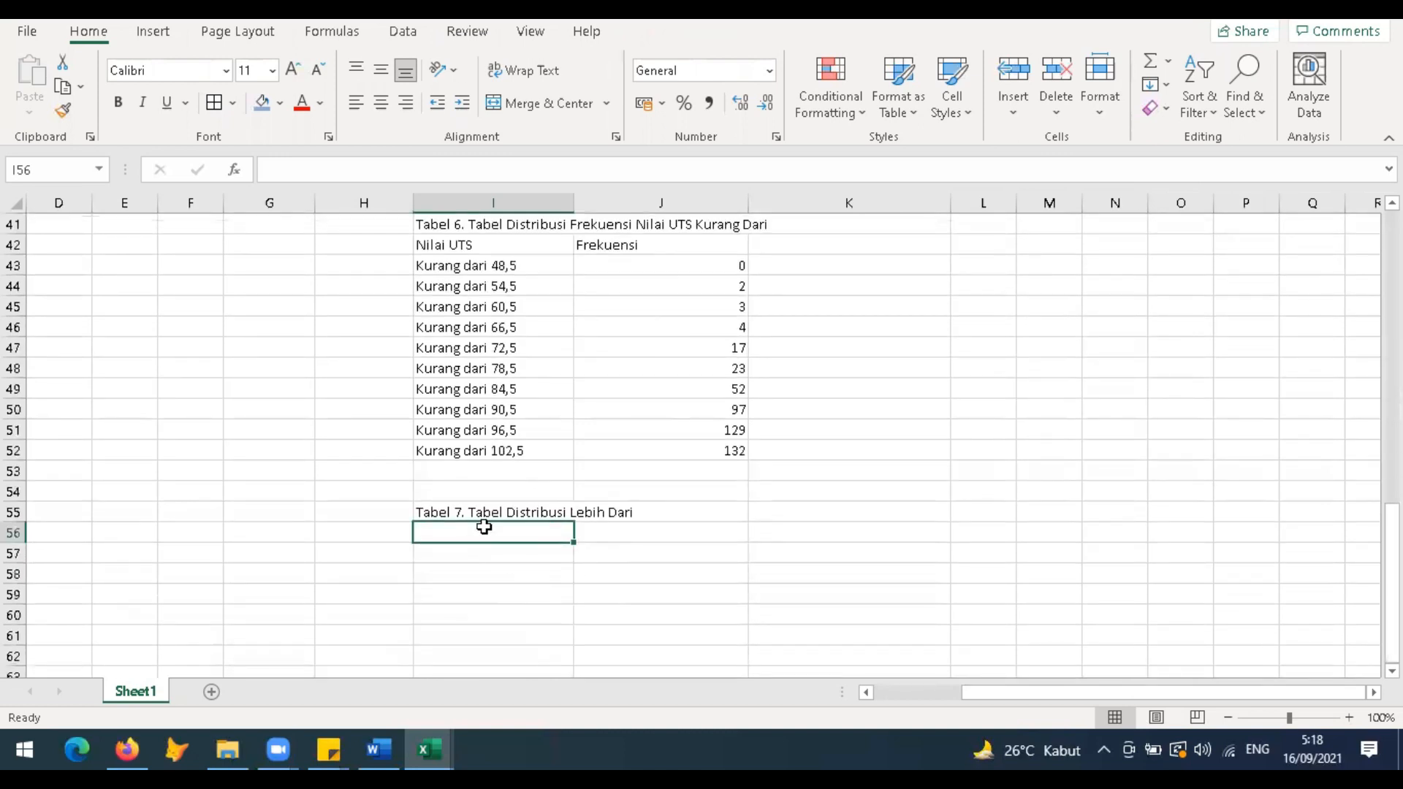
Step: Copy the Tabel 6 headers, labels and frequencies in I42:J52 and paste them at I56
left_click_drag(536, 275, 523, 446)
key("ctrl+c")
left_click_drag(518, 243, 657, 454)
key("ctrl+c")
left_click(496, 539)
key("ctrl+v")
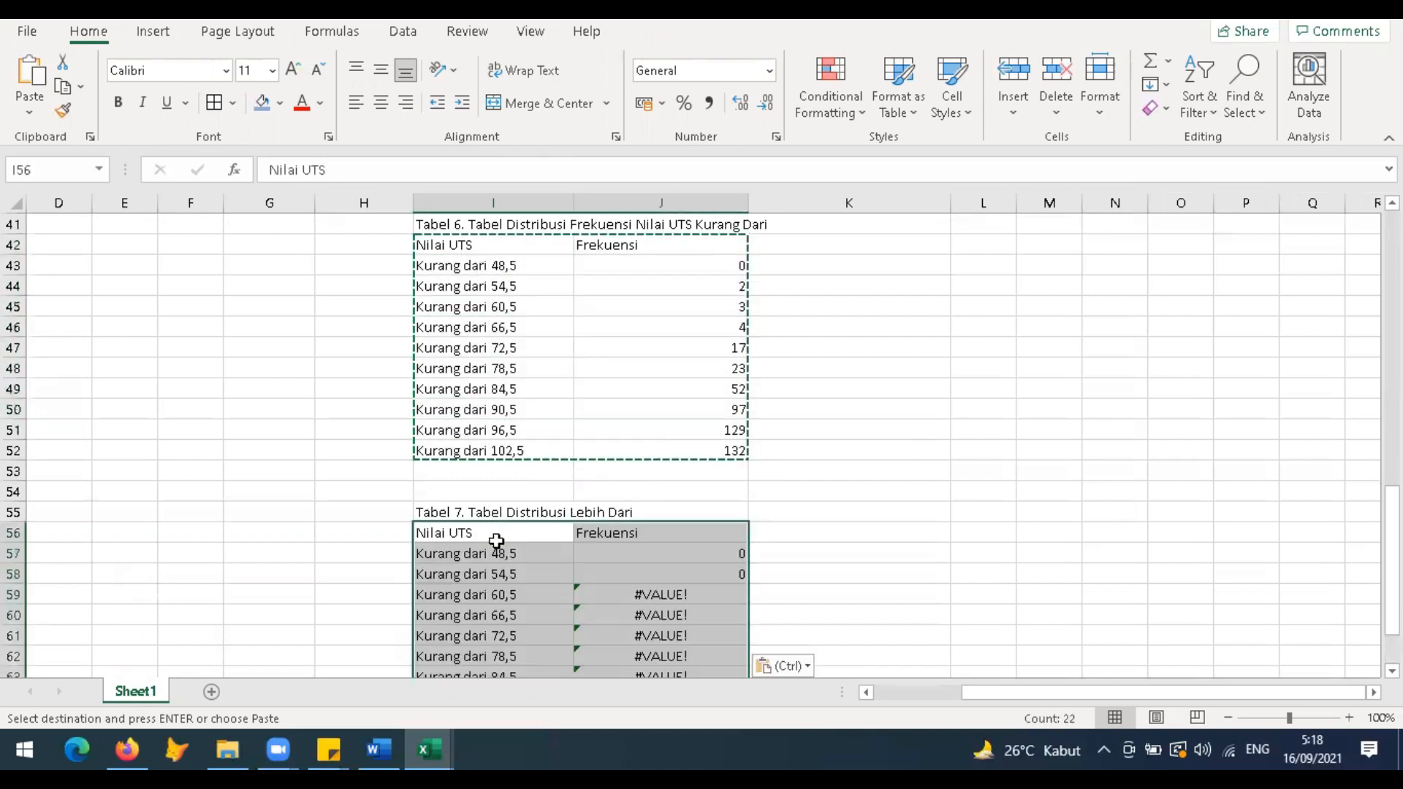
Step: Clear the pasted frequency entries in J57:J66 of Tabel 7
scroll(496, 540, "down", 2)
left_click_drag(661, 426, 673, 610)
key("Delete")
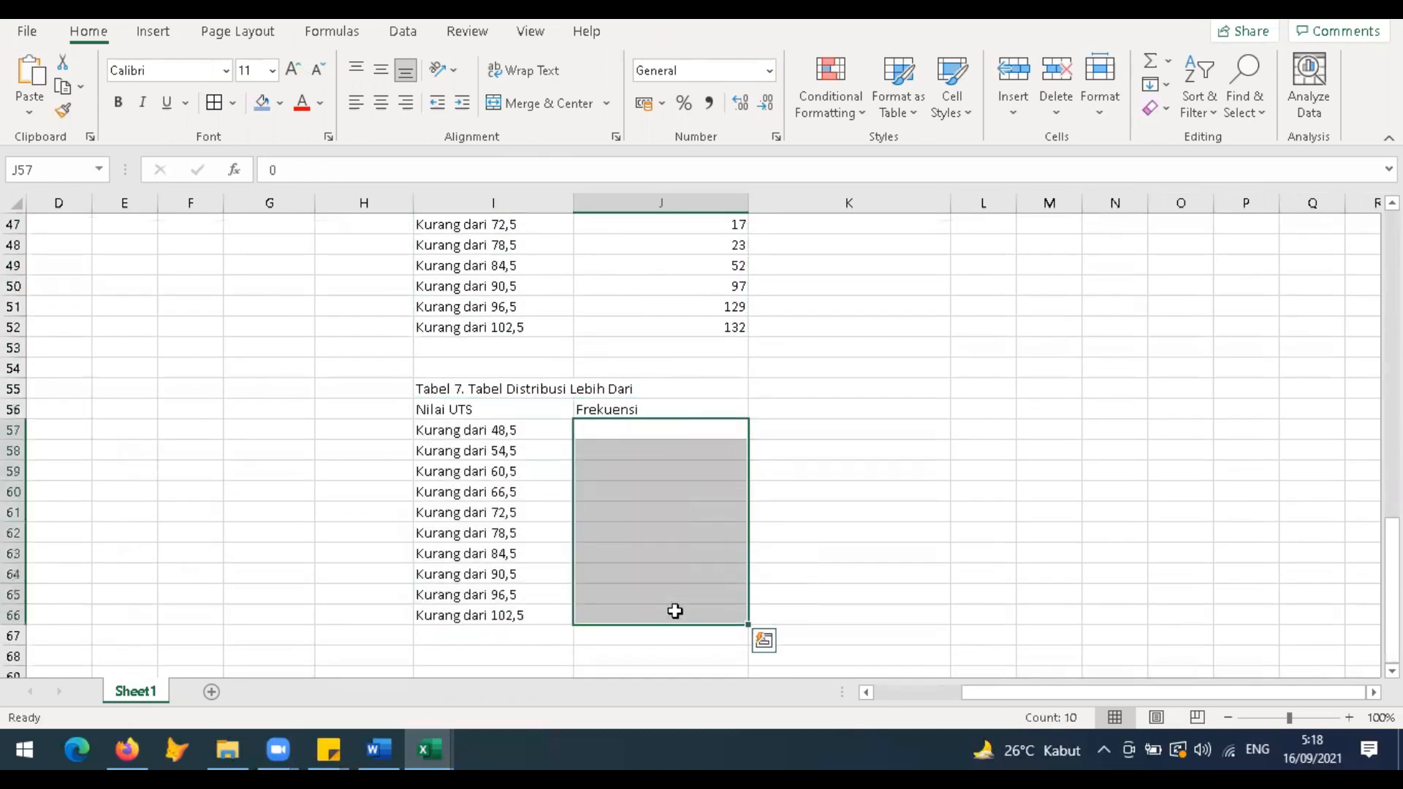
Step: Replace every "Kurang" with "Lebih" in the Tabel 7 labels in I57:I66
left_click(508, 434)
key("shift+Down")
key("shift+Down")
key("shift+Down")
key("shift+Down")
key("shift+Down")
key("shift+Down")
key("shift+Down")
key("shift+Down")
key("shift+Down")
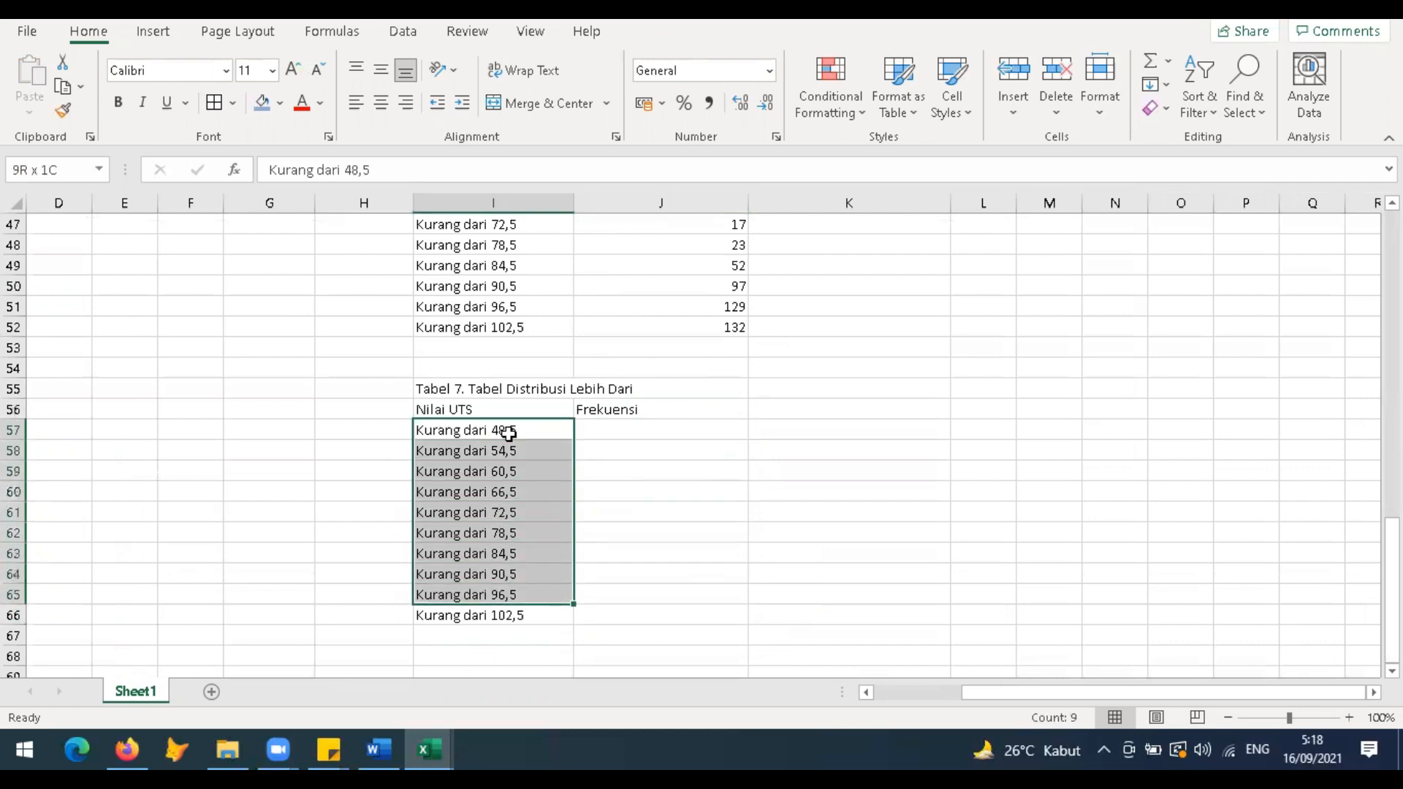
key("ctrl+f")
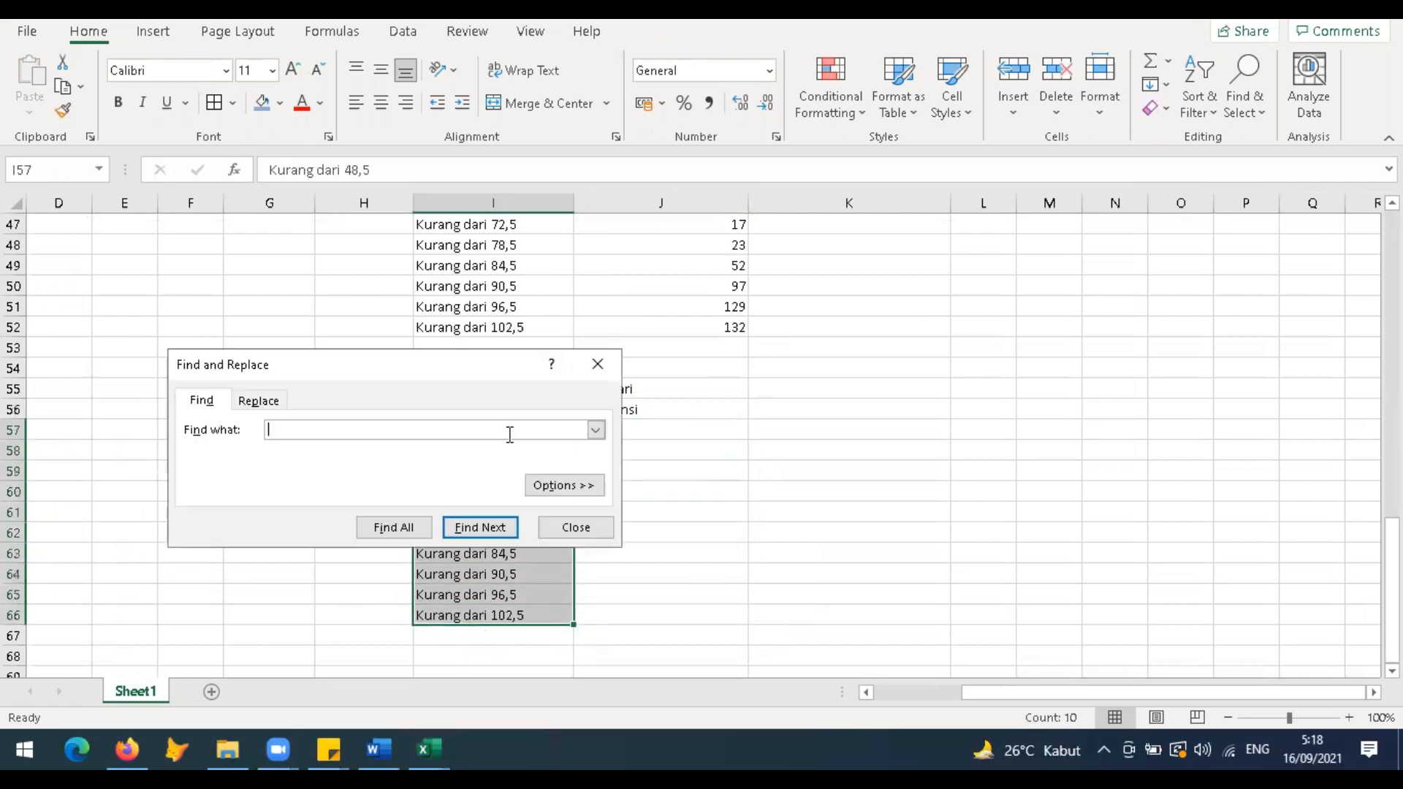
left_click(273, 407)
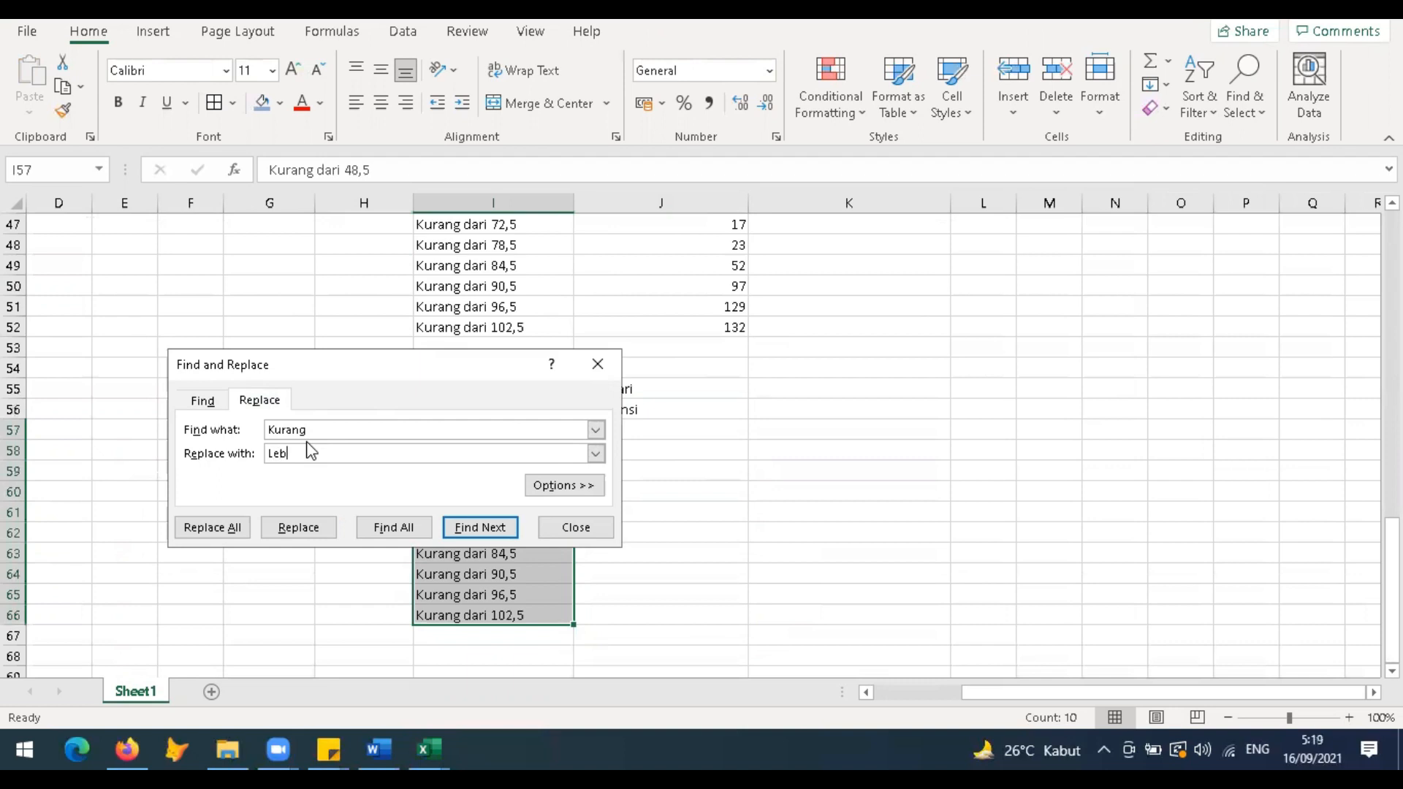
left_click(219, 527)
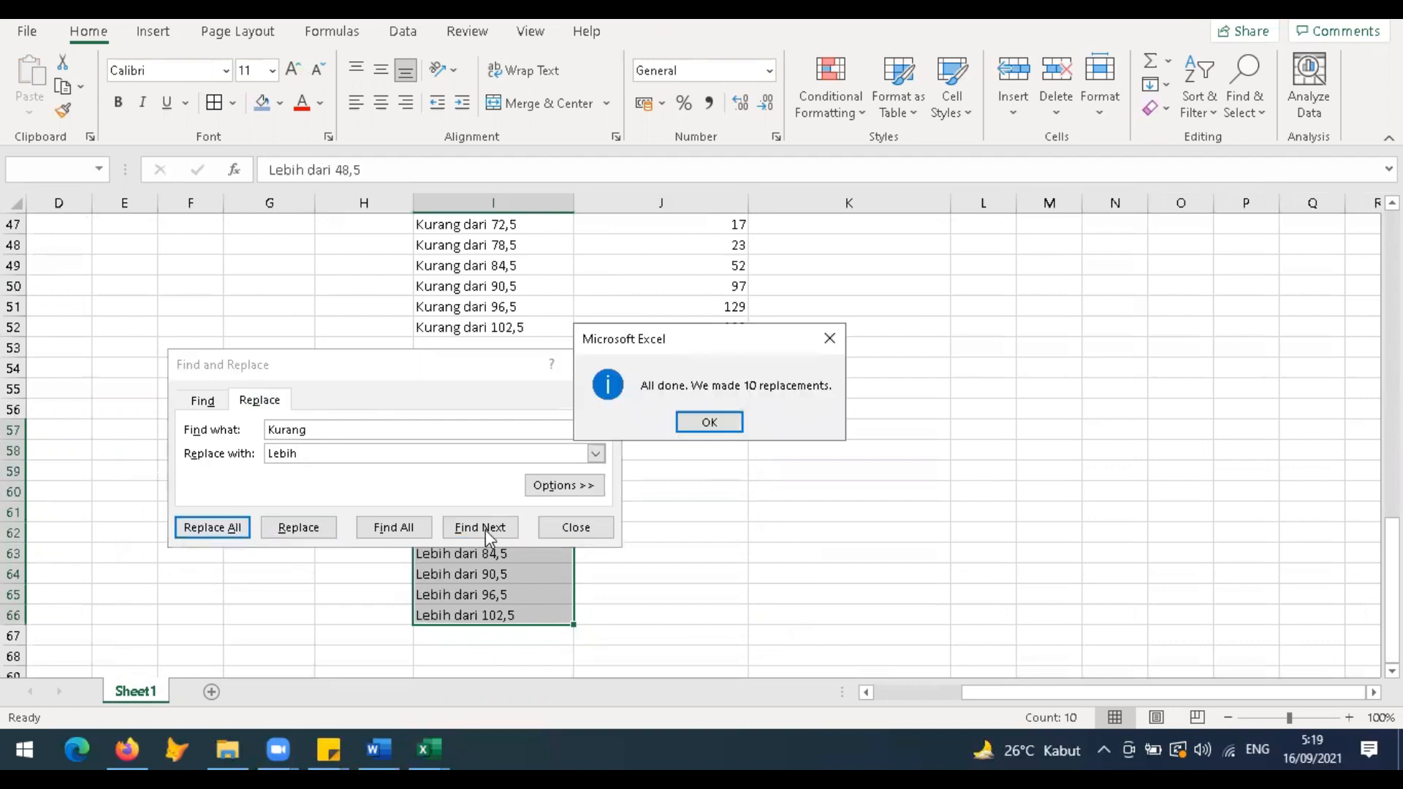
left_click(730, 429)
left_click(543, 536)
left_click(516, 475)
left_click(558, 427)
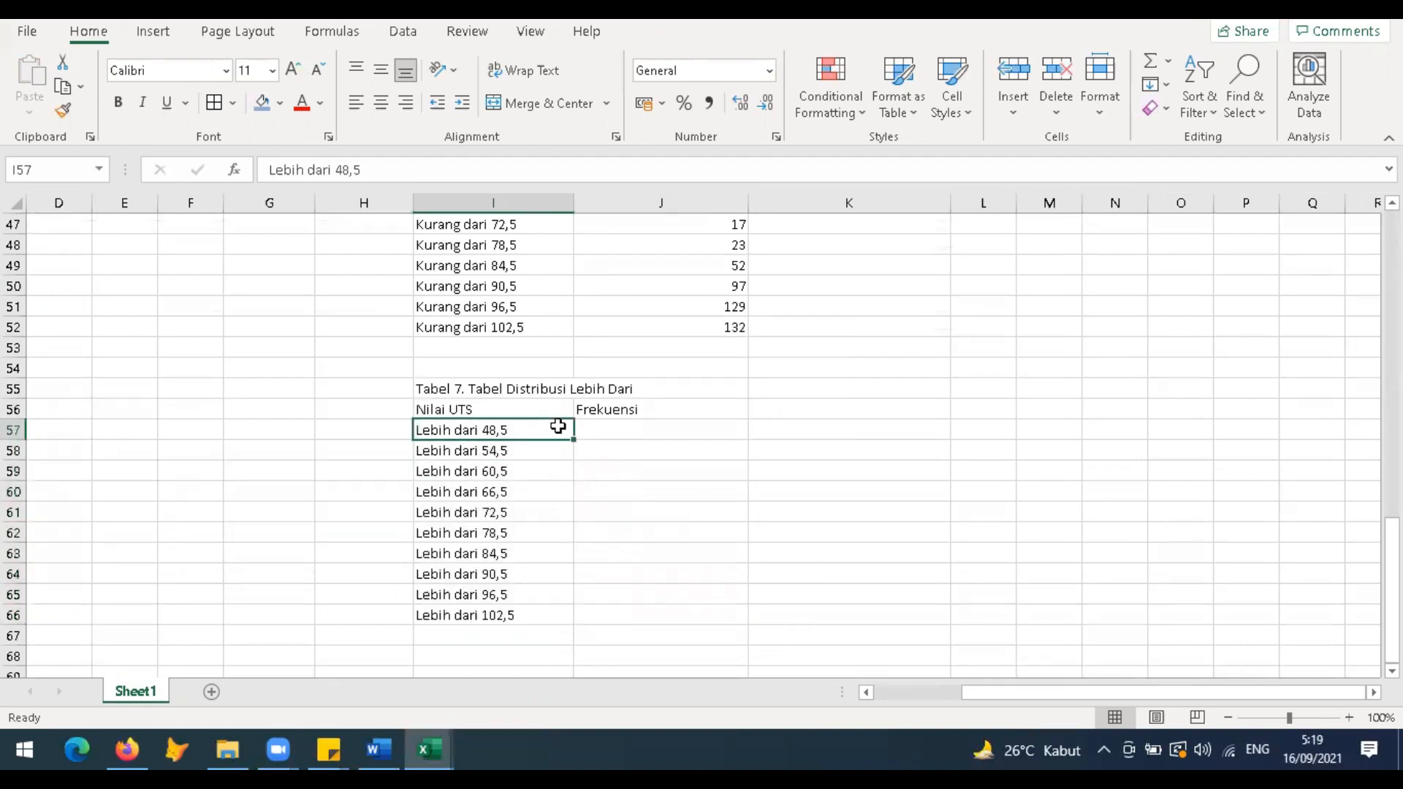
Step: Enter 0 in J66 as the frequency for "Lebih dari 102,5"
left_click(518, 621)
left_click(610, 615)
type("0")
key("Return")
Step: Enter the formula =J66+J35 in J65 for the "Lebih dari 96,5" frequency
left_click(677, 593)
type("=")
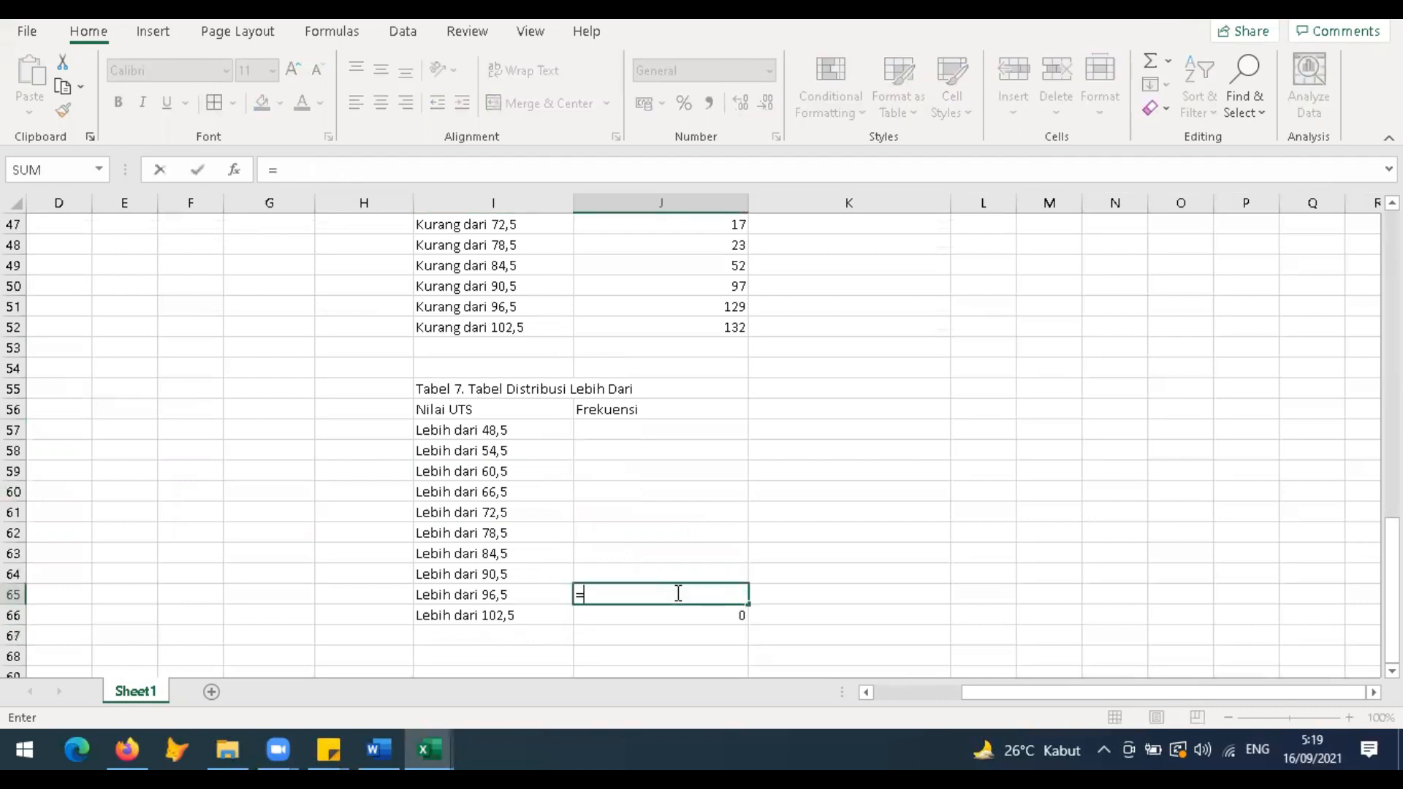
key("Down")
type("+")
scroll(687, 584, "up", 6)
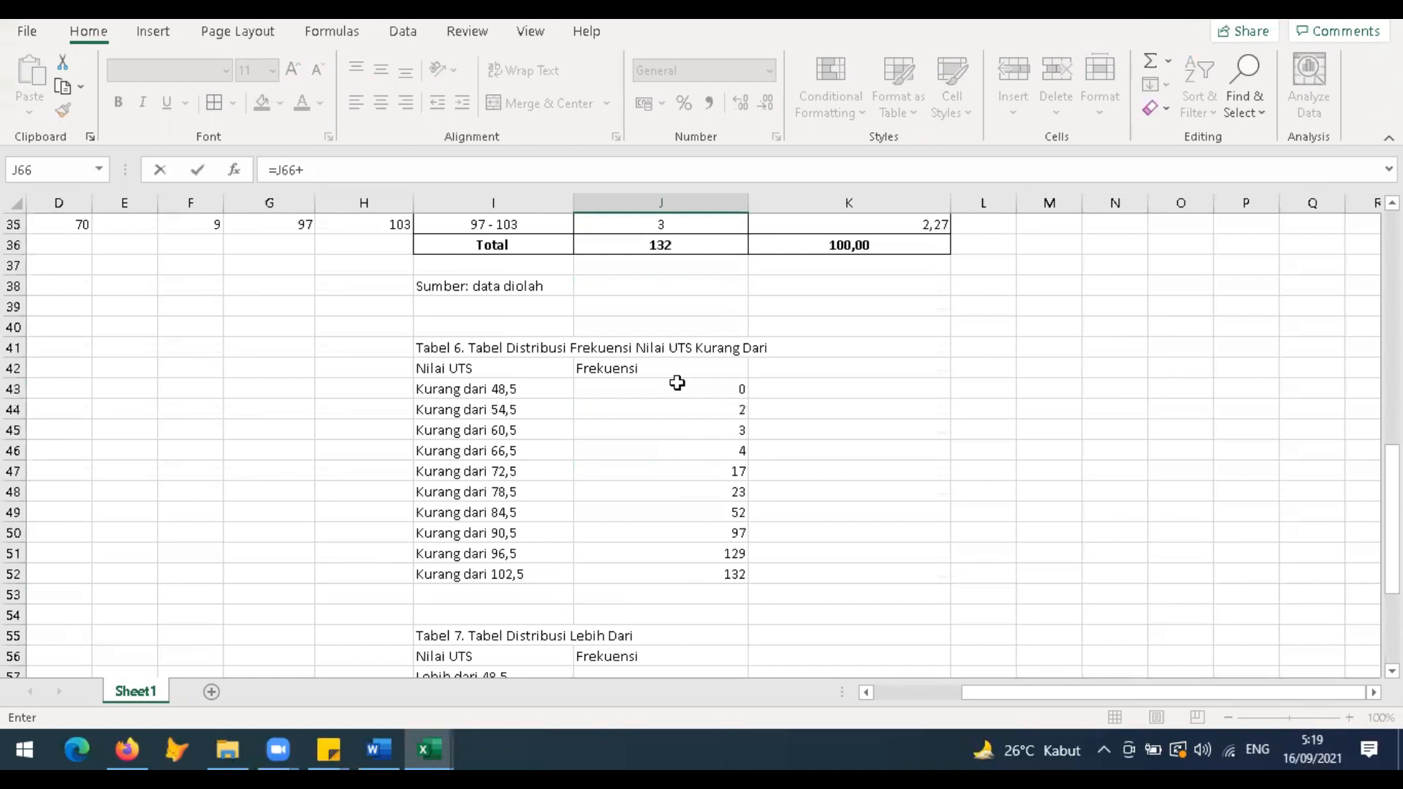
left_click(674, 325)
key("Return")
Step: Enter the formula =J65+J34 in J64 for the "Lebih dari 90,5" frequency
left_click(692, 617)
type("=")
key("Down")
type("+")
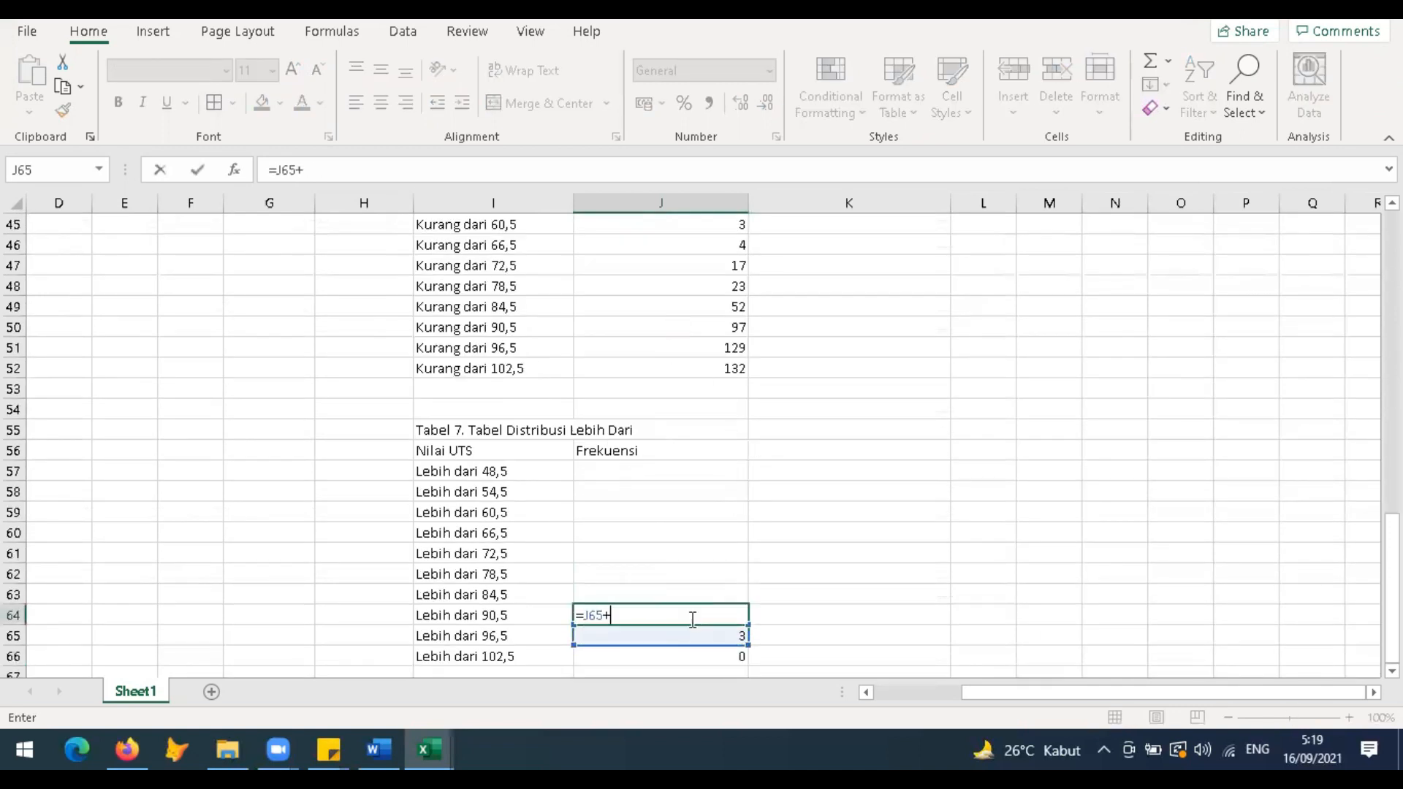
scroll(691, 618, "up", 6)
left_click(694, 385)
key("Return")
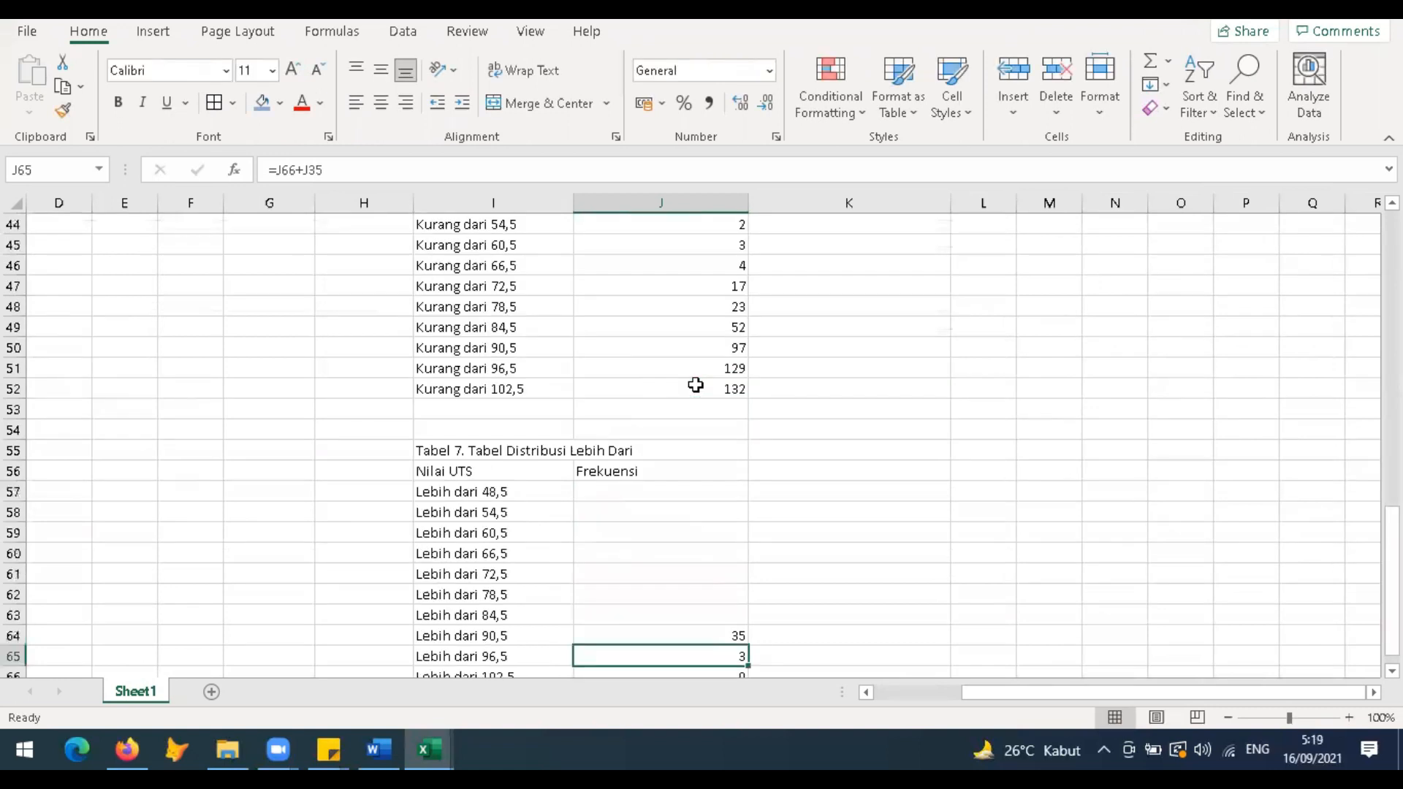
Step: Fill the cumulative formula in J64 up to J57 and check the frequencies against their labels
scroll(702, 402, "down", 3)
left_click(764, 467)
left_click_drag(812, 481, 816, 327)
left_click(804, 331)
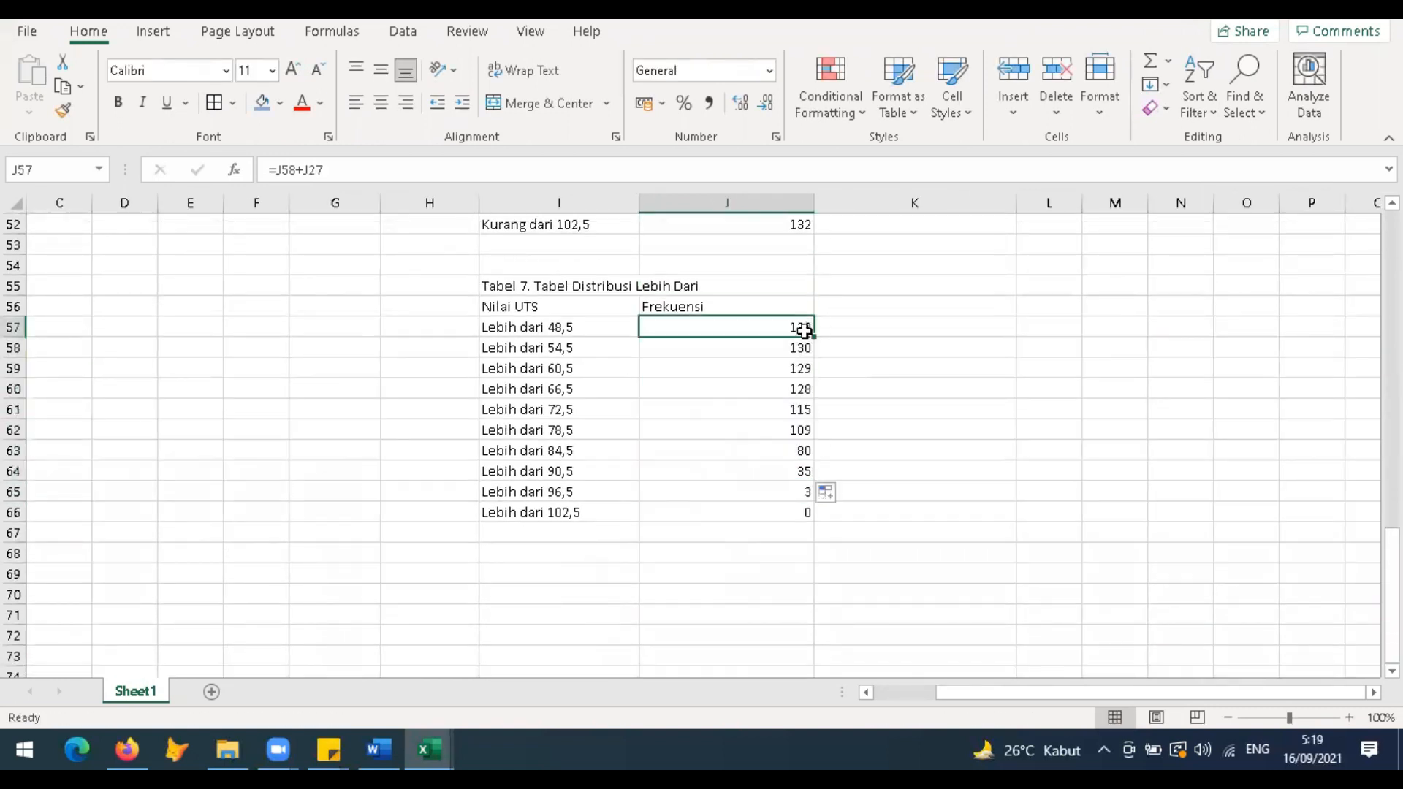
left_click(731, 485)
left_click(566, 329)
left_click(730, 329)
left_click(569, 433)
left_click(554, 453)
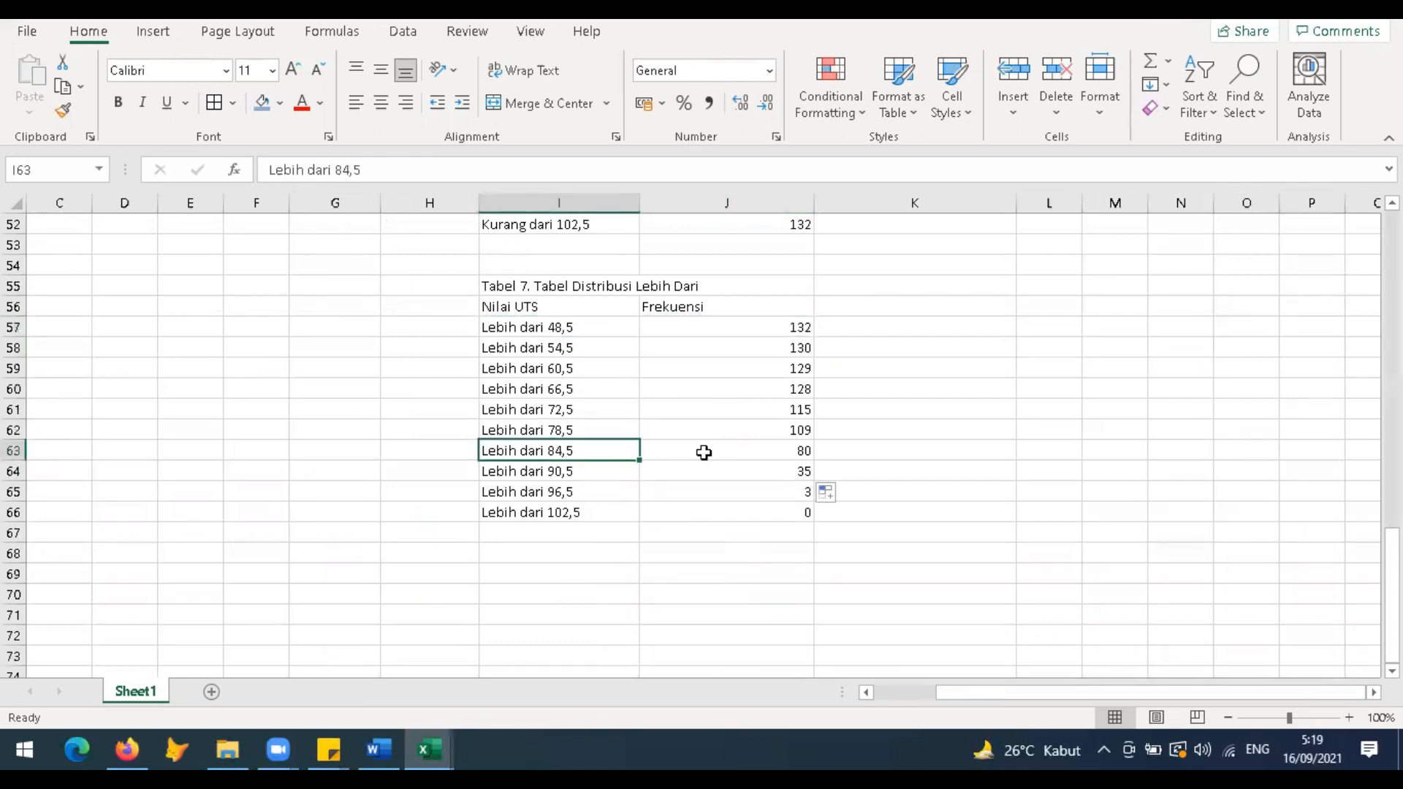
left_click(738, 457)
Step: Add the column header "Frekuensi Relatif (%)" in K56 of Tabel 7
left_click(883, 307)
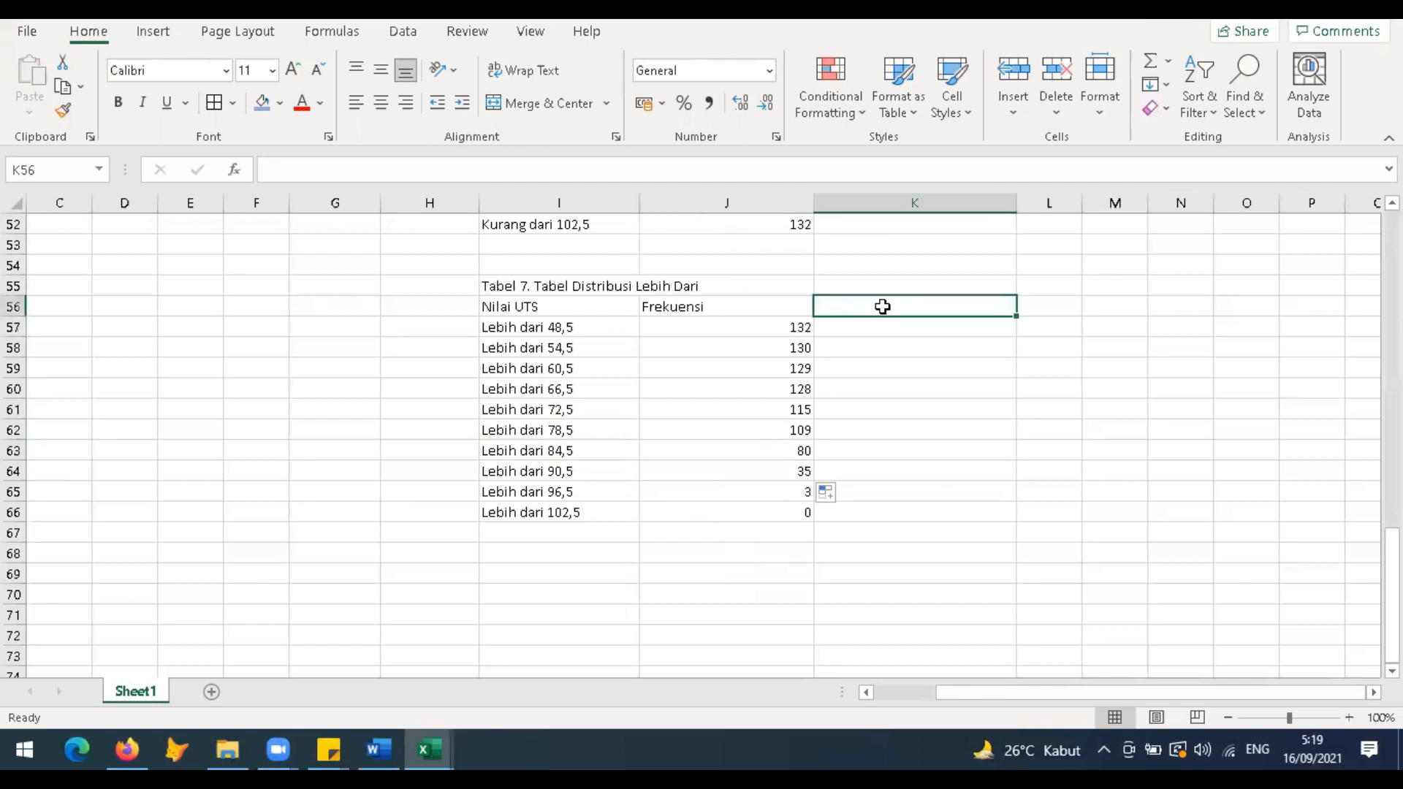
type("Frekuensi Relatif")
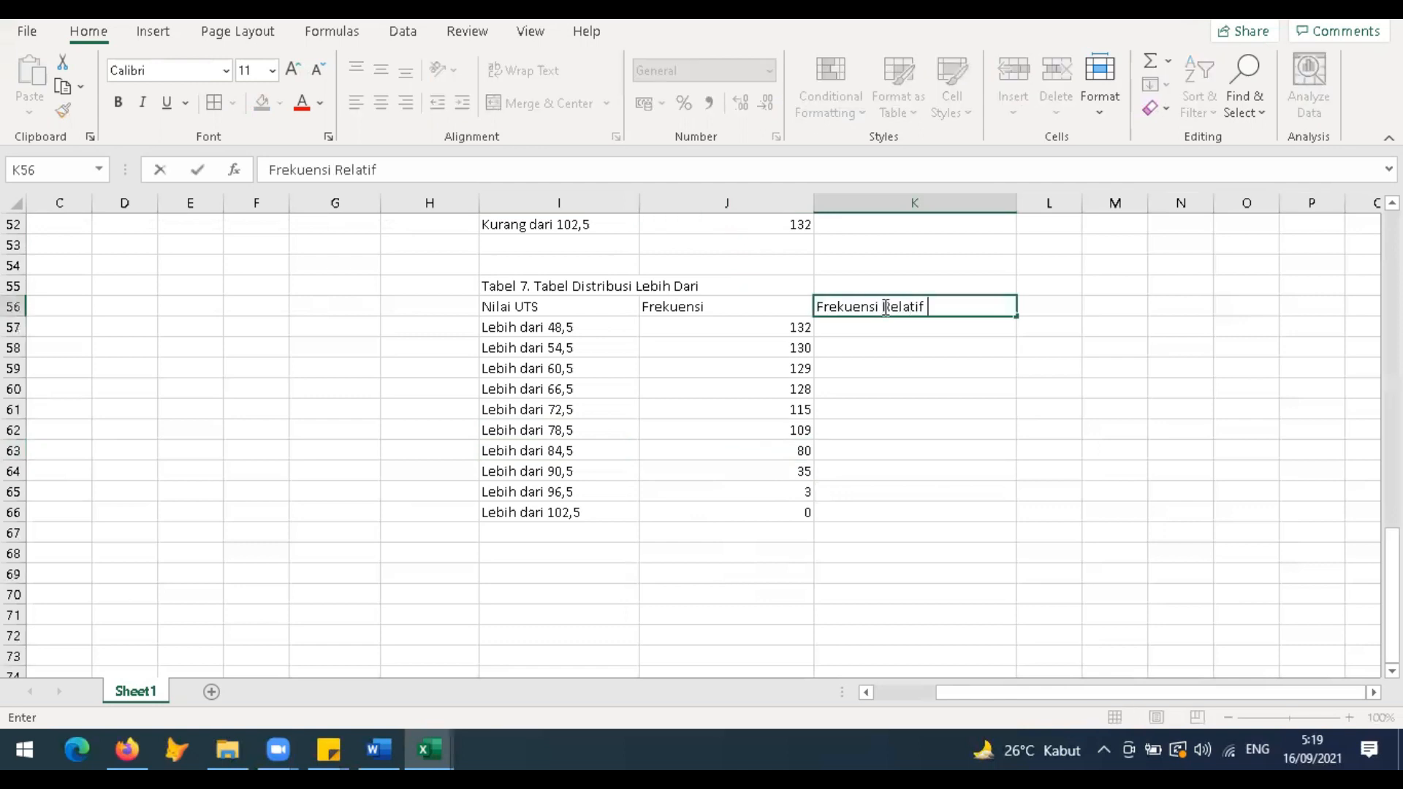
type(" (%)")
key("Return")
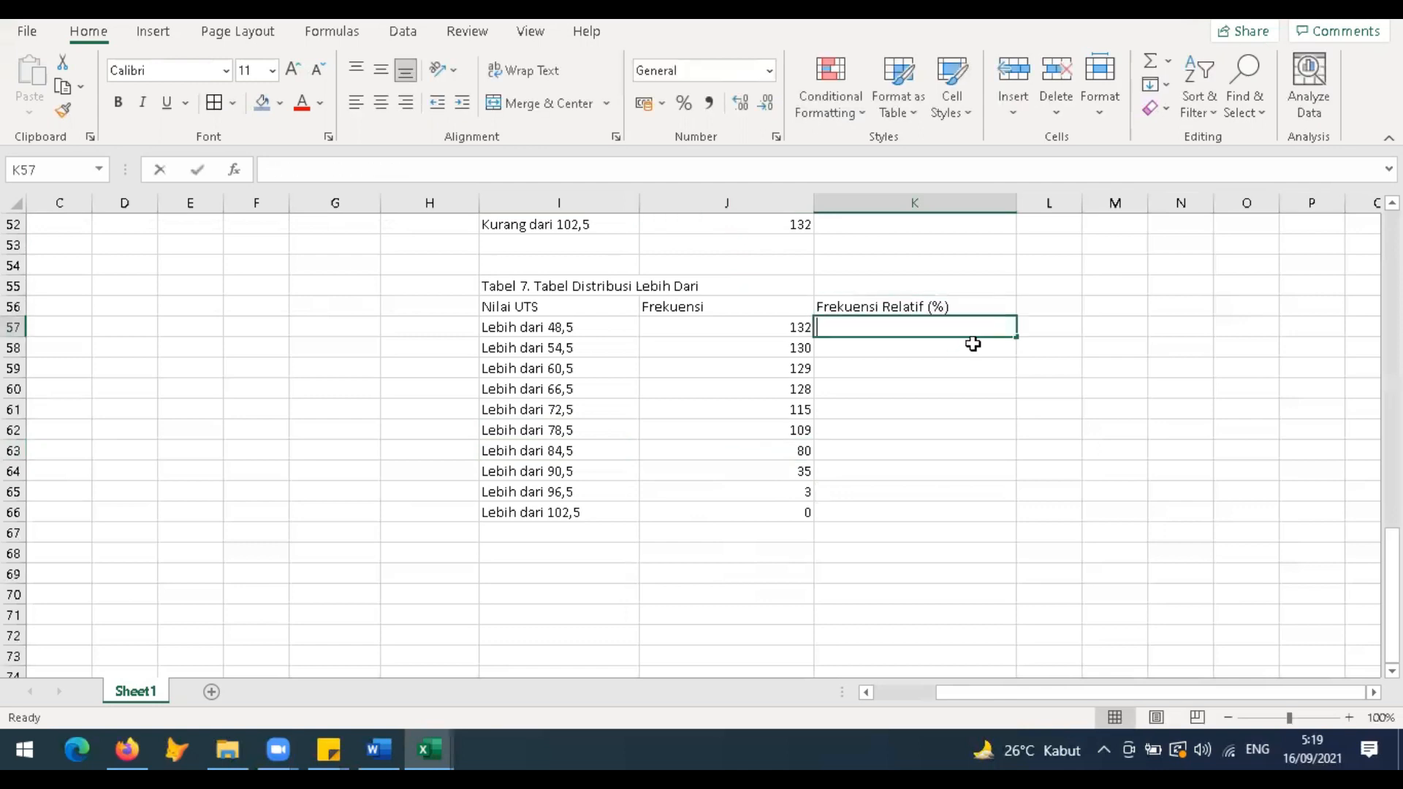
Step: Enter the formula =J57/132*100 in K57 and fill it down to K66
type("=J57/")
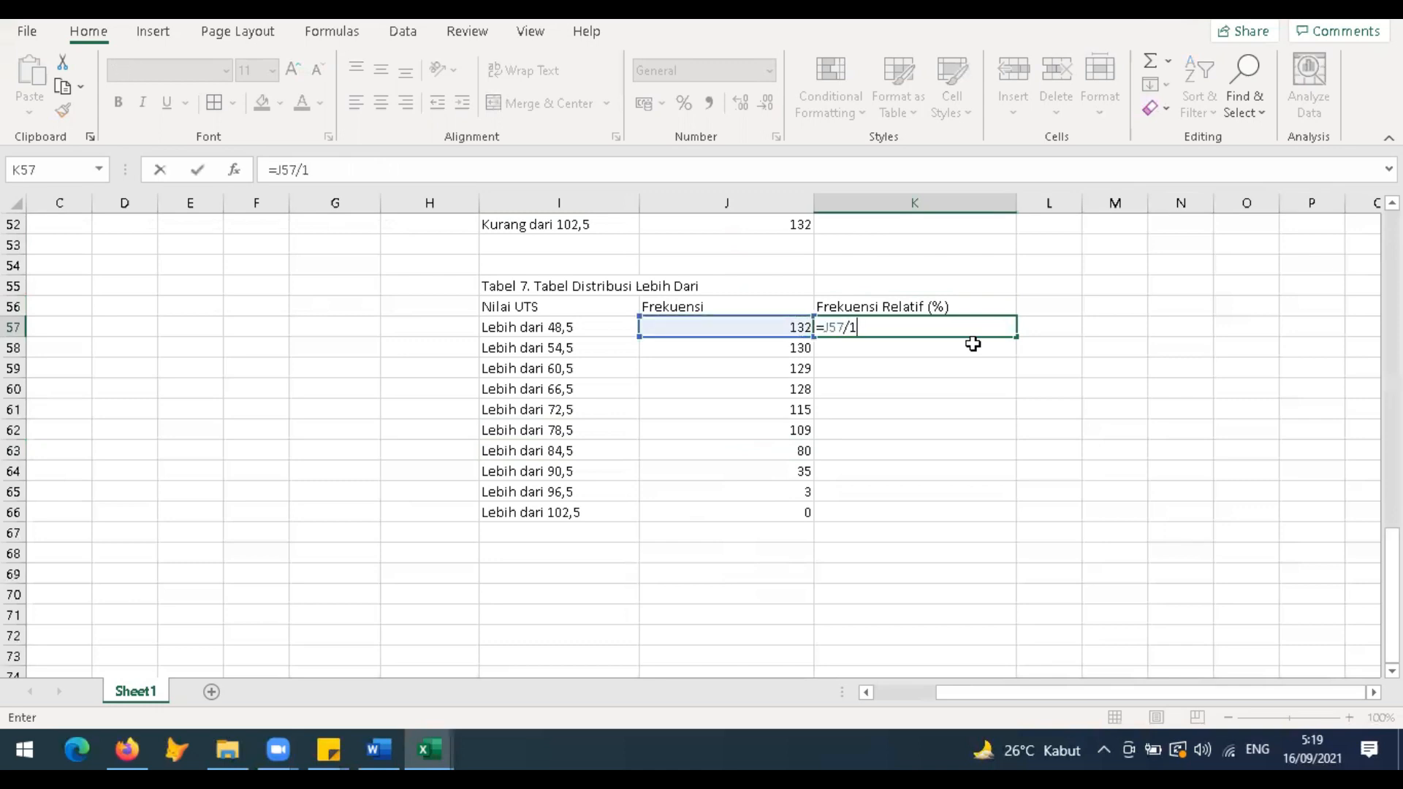
type("132*100")
key("Return")
left_click(1005, 328)
left_click(1015, 349)
left_click(1011, 329)
left_click_drag(1014, 336, 1015, 338)
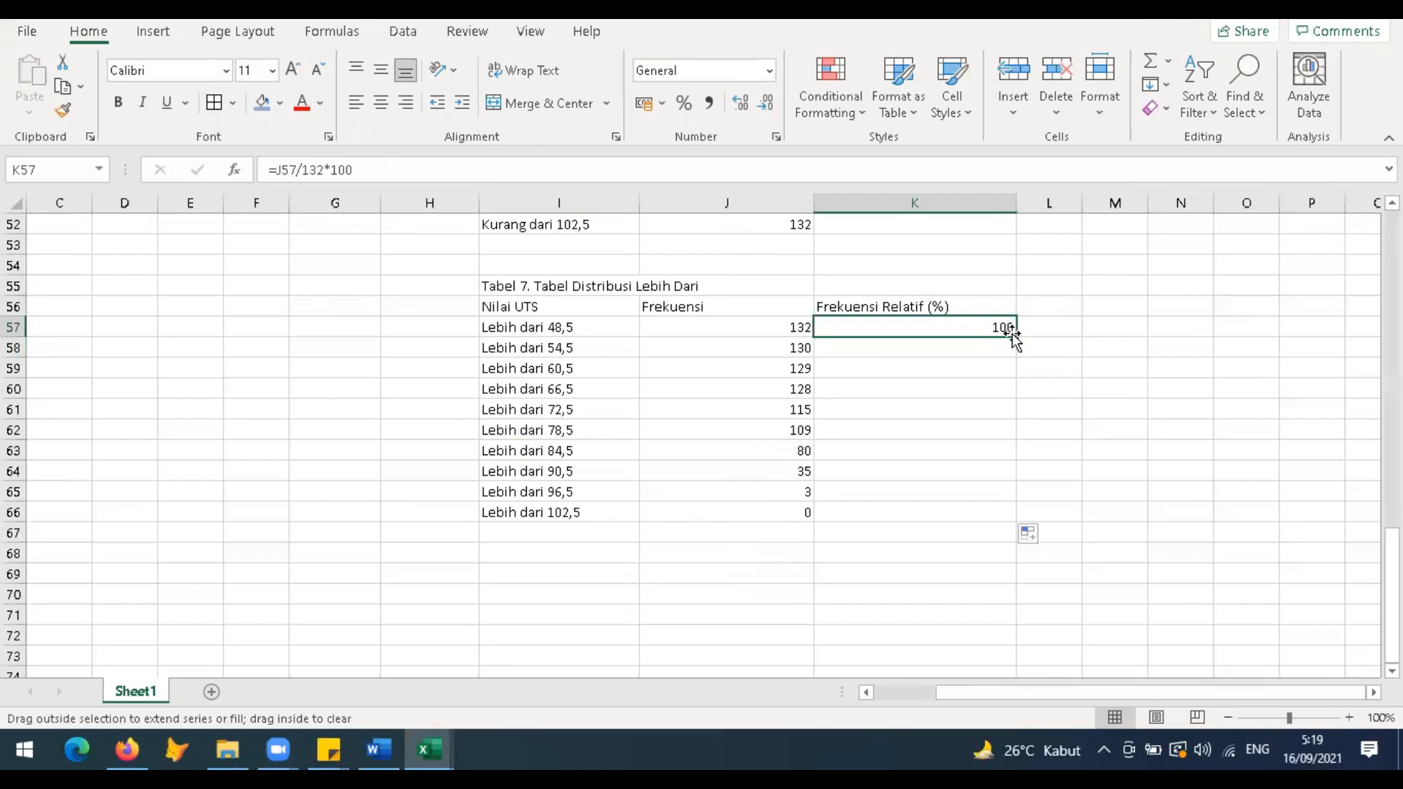
double_click(1014, 335)
Step: Format the relative frequencies in K57:K66 to two decimal places
left_click(738, 112)
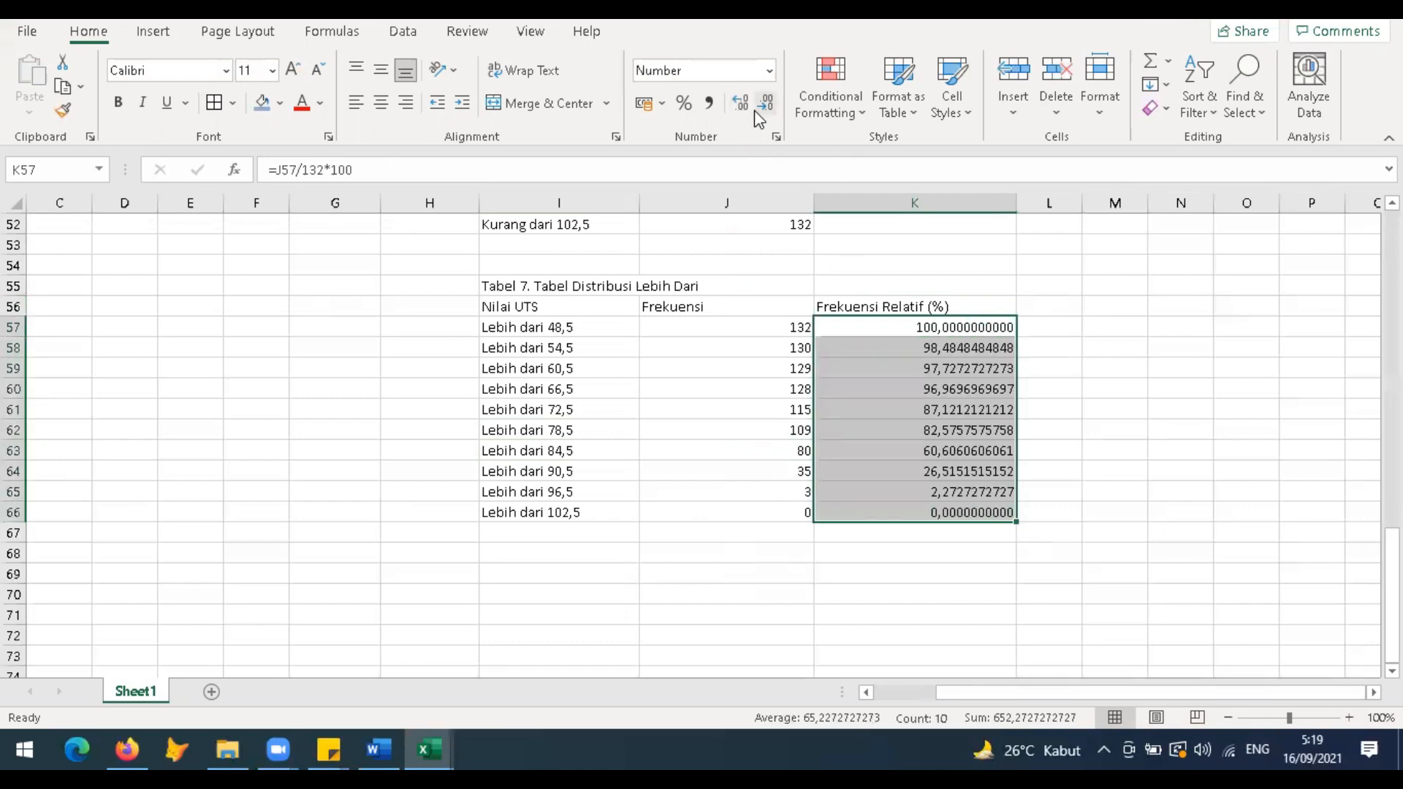
left_click(755, 110)
left_click(755, 110)
left_click(755, 110)
left_click(755, 111)
left_click(756, 110)
left_click(756, 111)
left_click(756, 111)
left_click(755, 111)
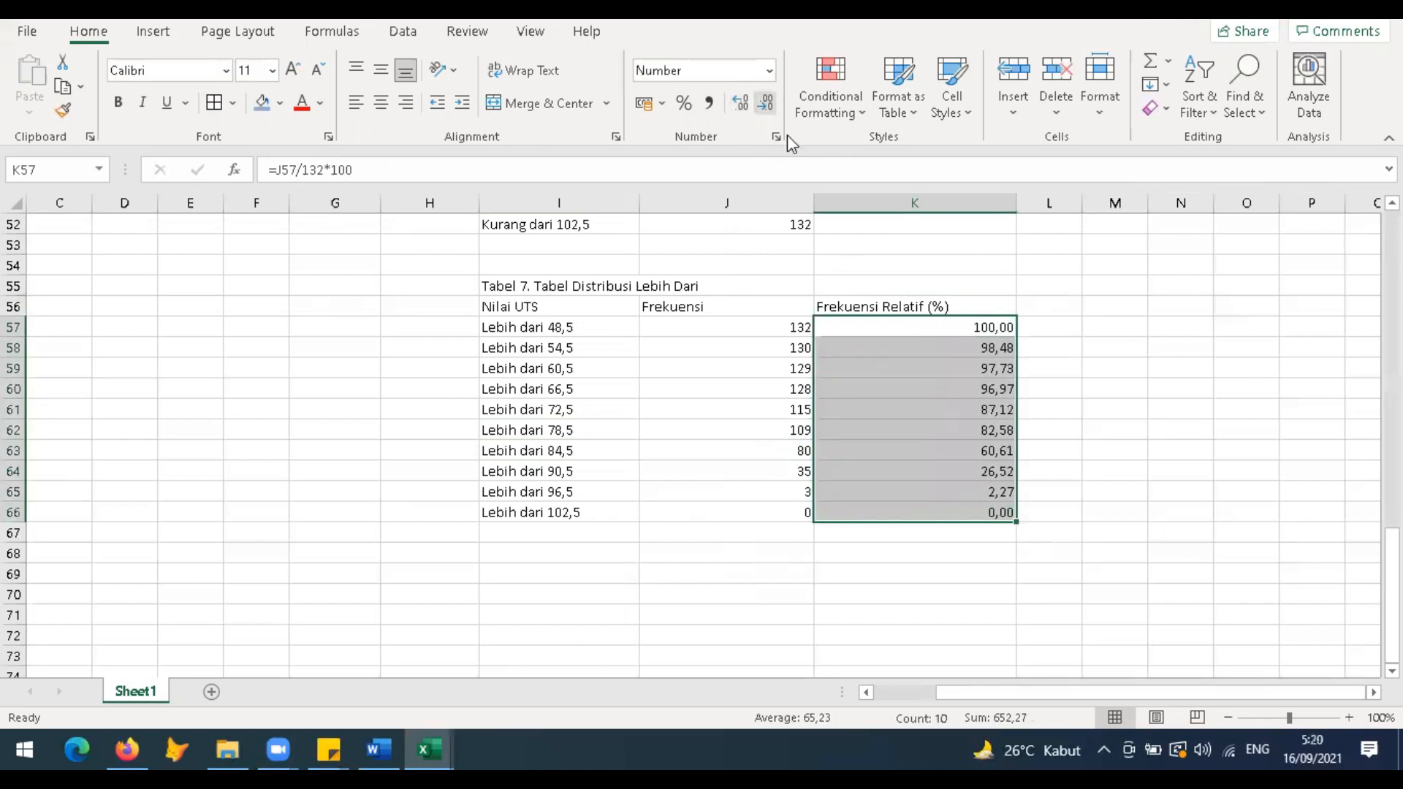
Step: Center the frequencies and relative frequencies in J57:K66 of Tabel 7
left_click(884, 376)
left_click_drag(743, 324, 902, 501)
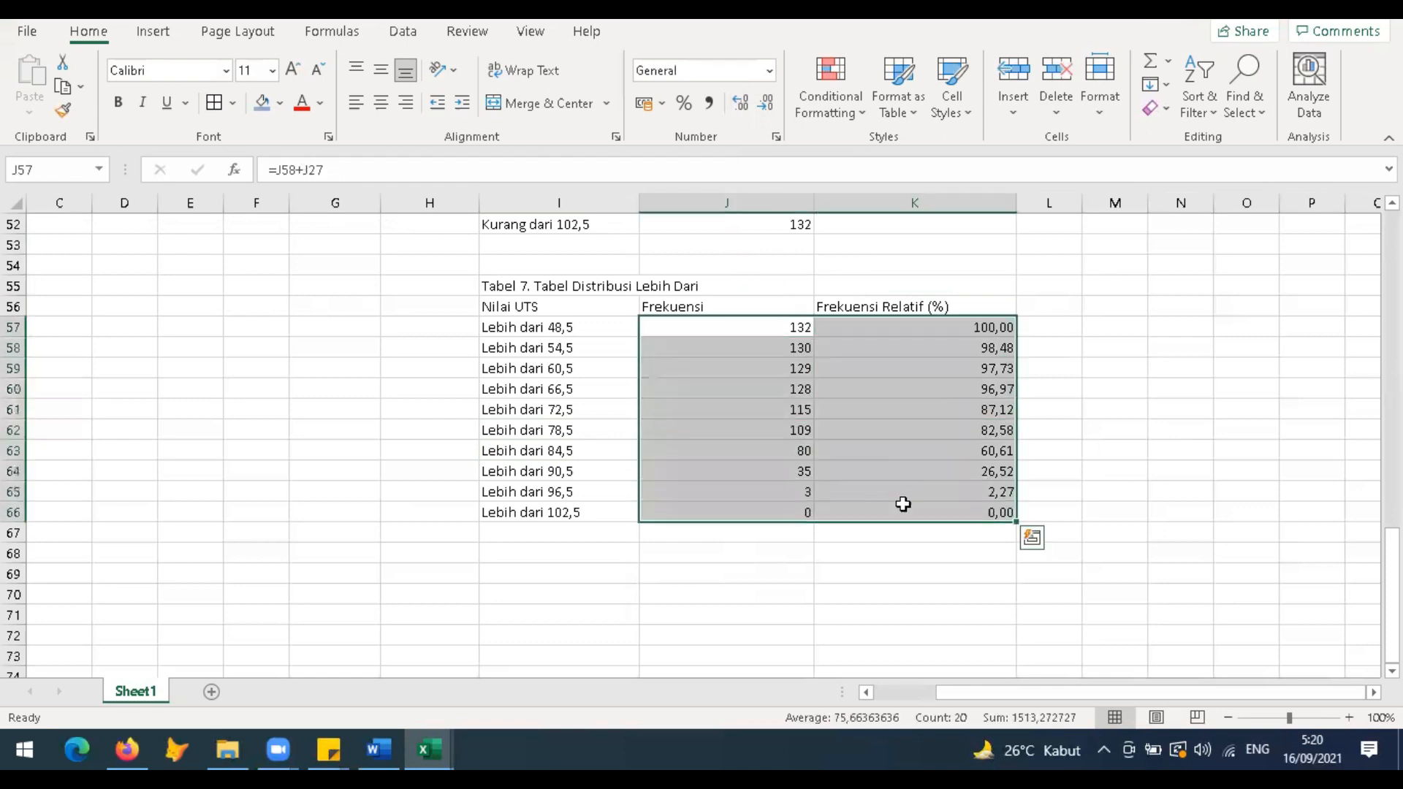
left_click(381, 107)
left_click(840, 387)
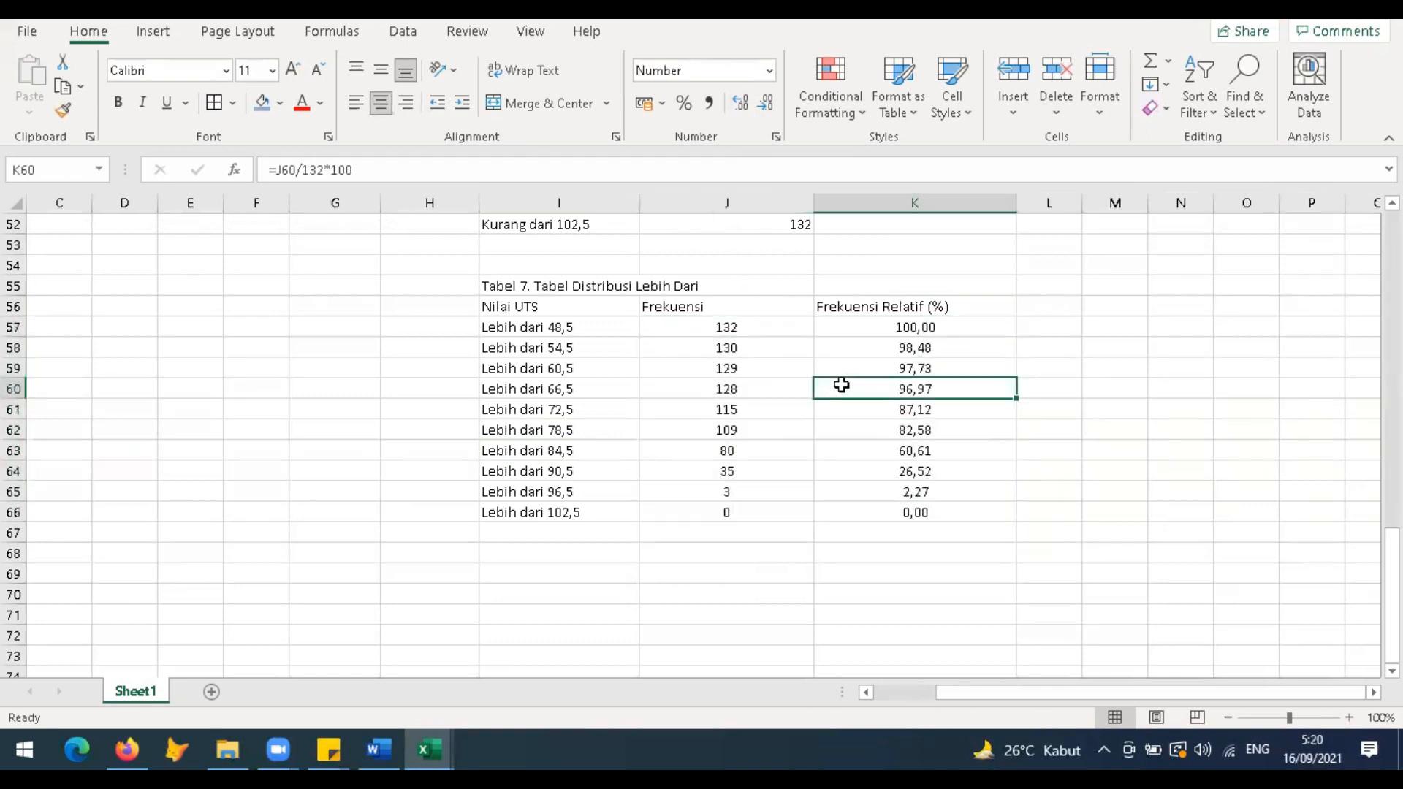
Step: Make the Tabel 7 column headers in I56:K56 bold and centered
scroll(761, 420, "up", 2)
left_click(597, 428)
left_click(840, 432, "shift")
key("ctrl+b")
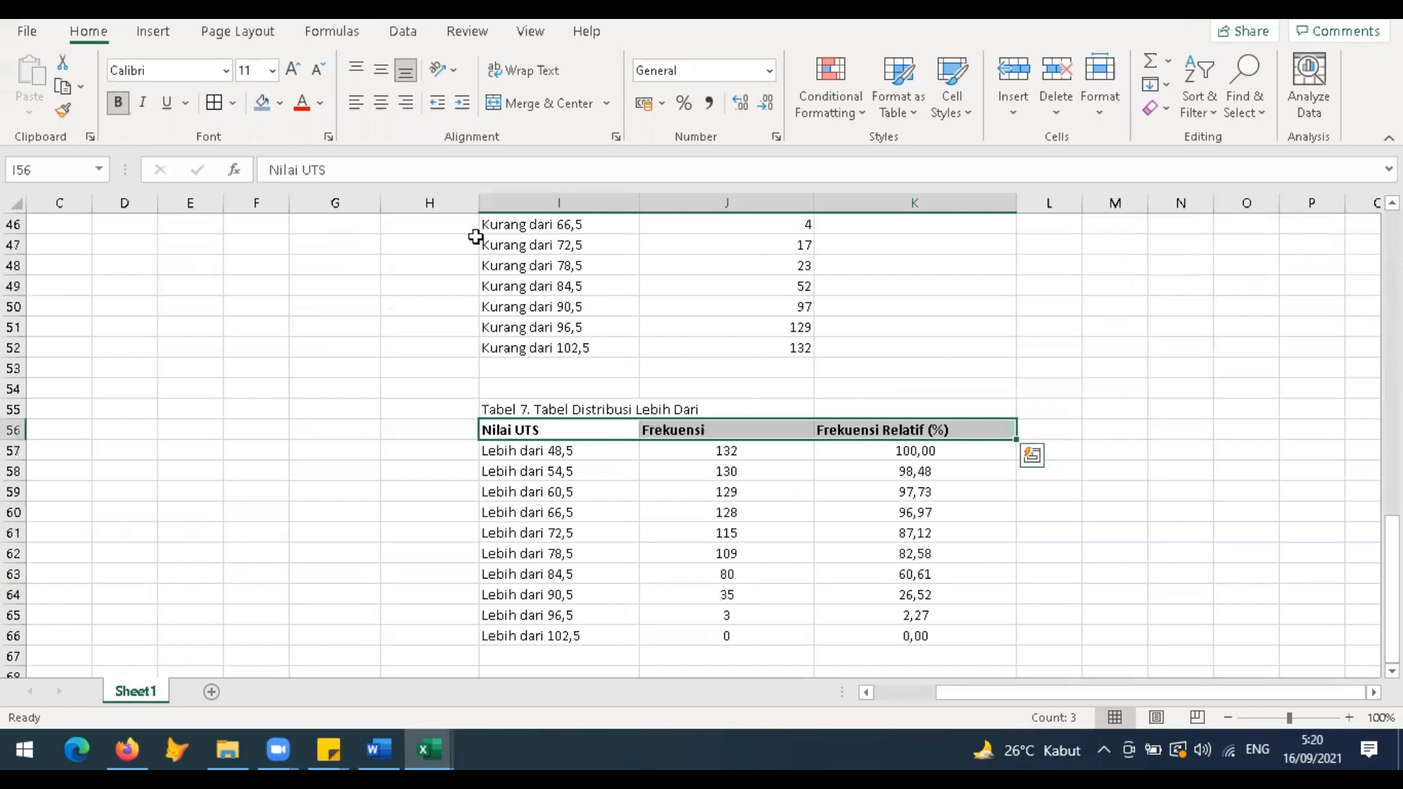
left_click(380, 102)
left_click(726, 497)
Step: Copy the relative frequency header and formula from K56:K57 to K42:K43 in Tabel 6 and fill the formula down to K52
scroll(889, 304, "up", 2)
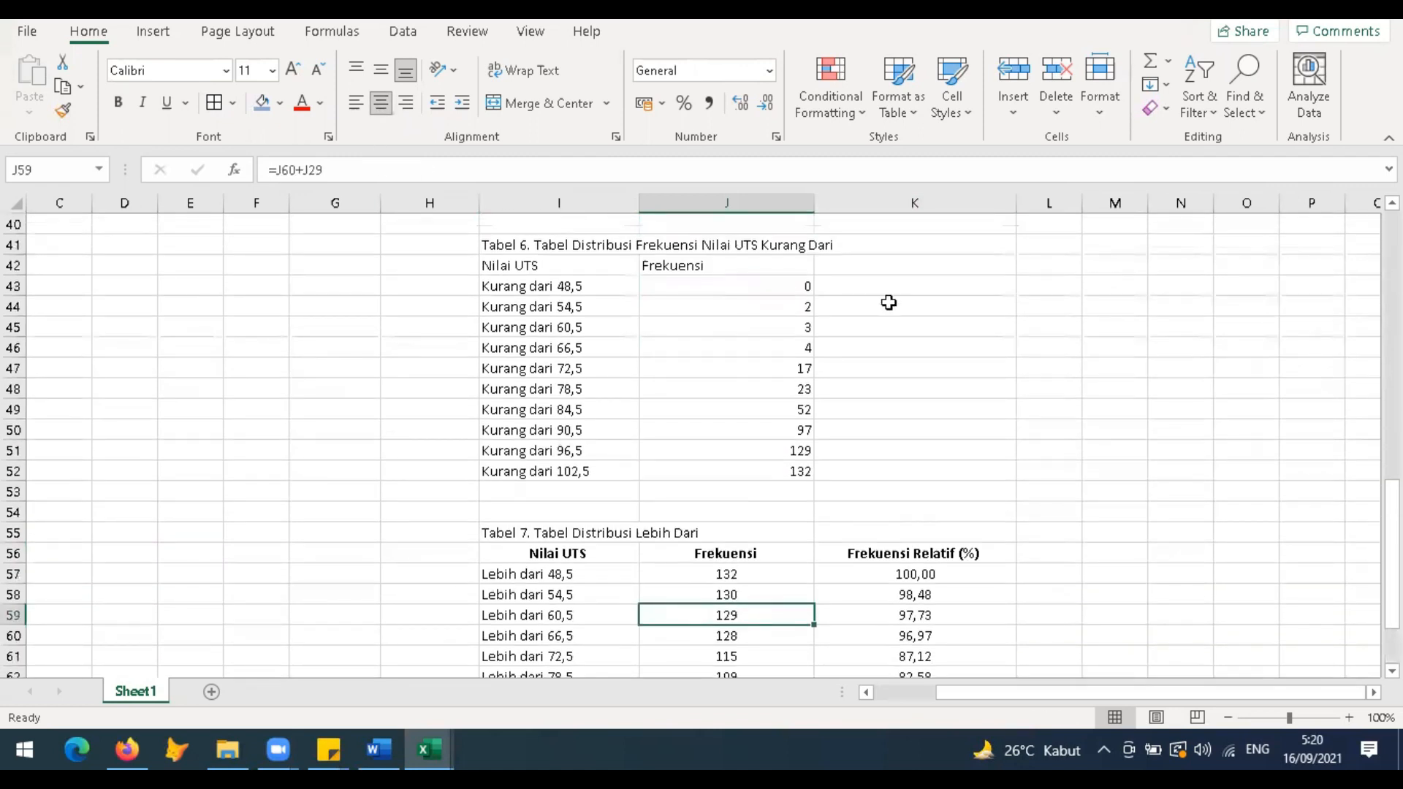
left_click(881, 266)
left_click_drag(919, 555, 924, 573)
key("ctrl+c")
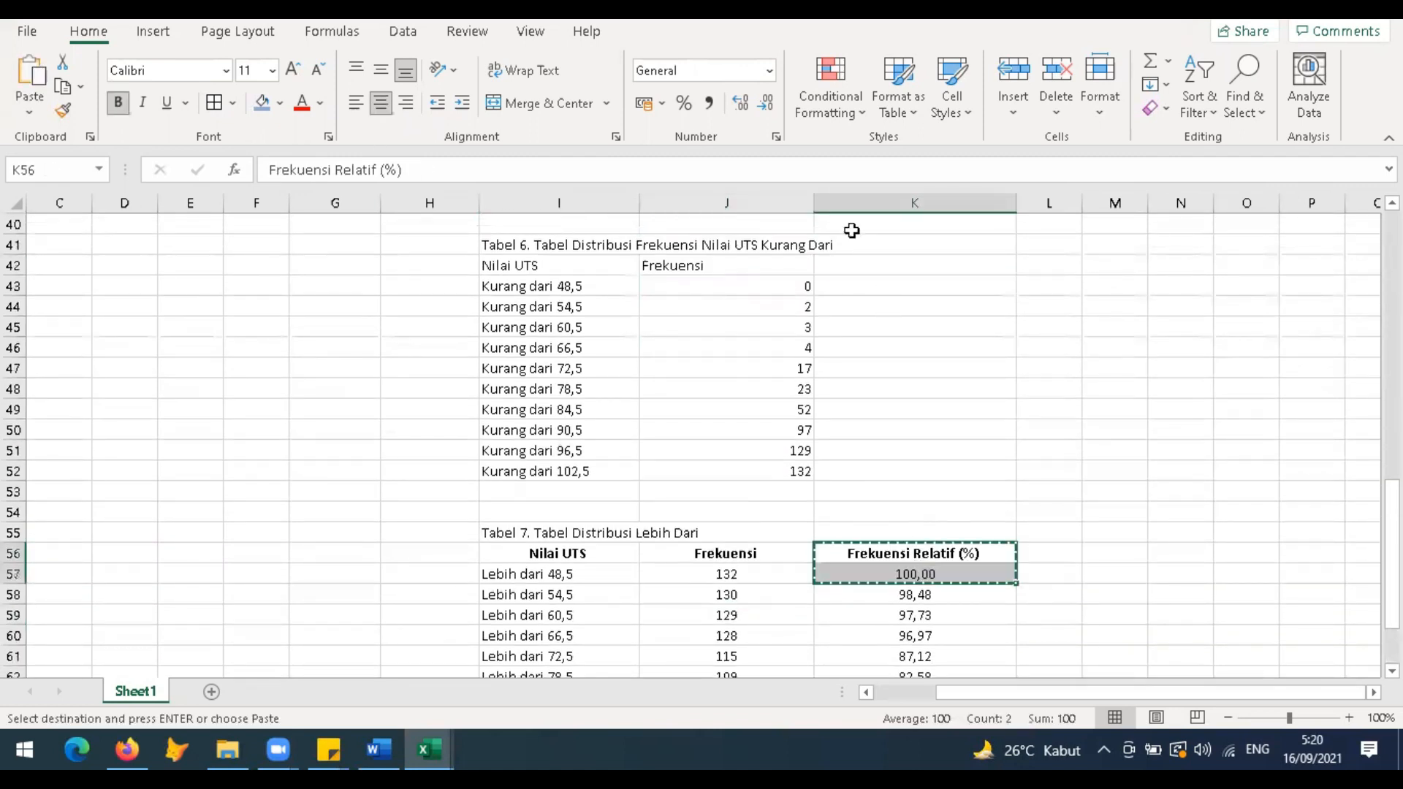
left_click(872, 256)
key("ctrl+v")
left_click(979, 287)
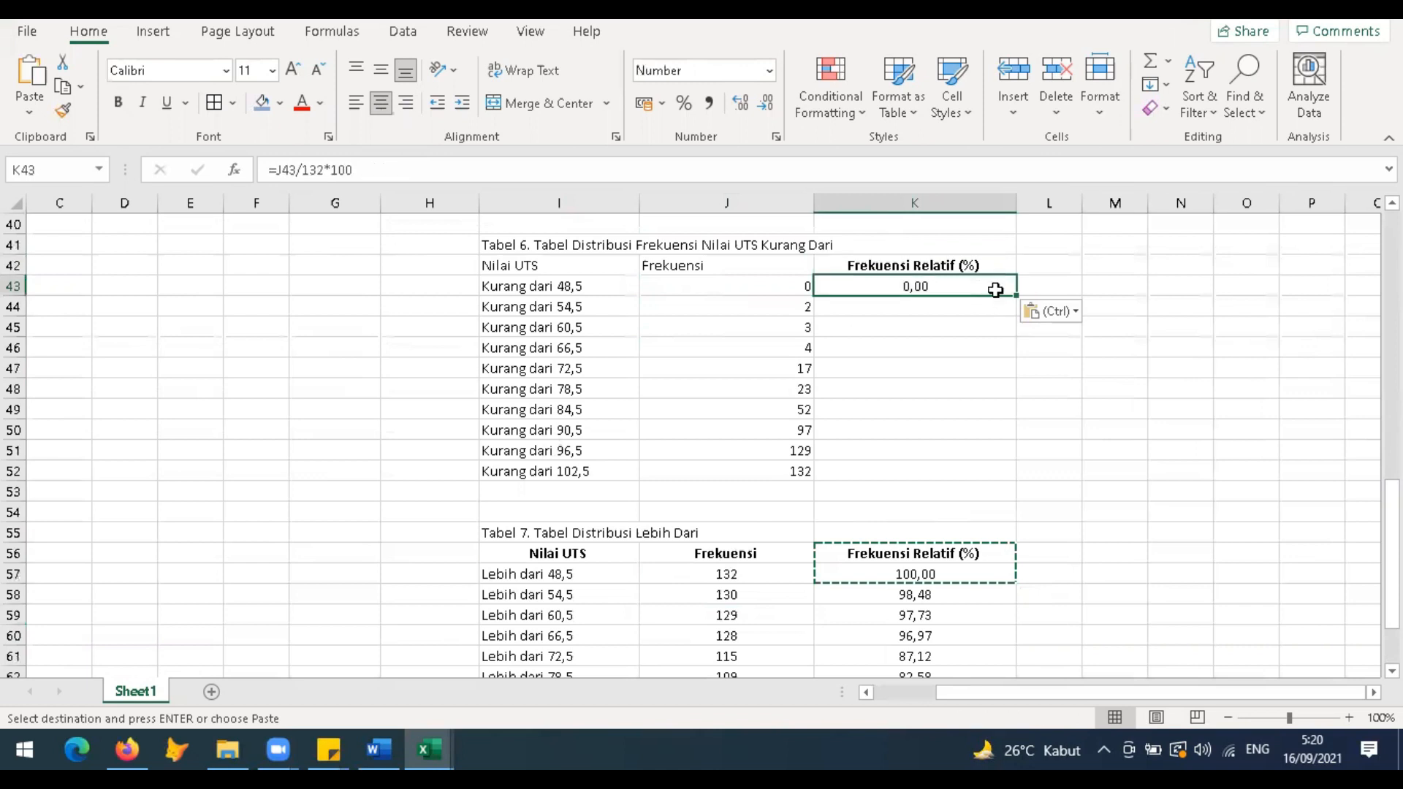
double_click(1016, 295)
Step: Center the Tabel 6 frequencies in J43:J52 and make the headers in I42:J42 bold and centered
left_click_drag(801, 286, 797, 476)
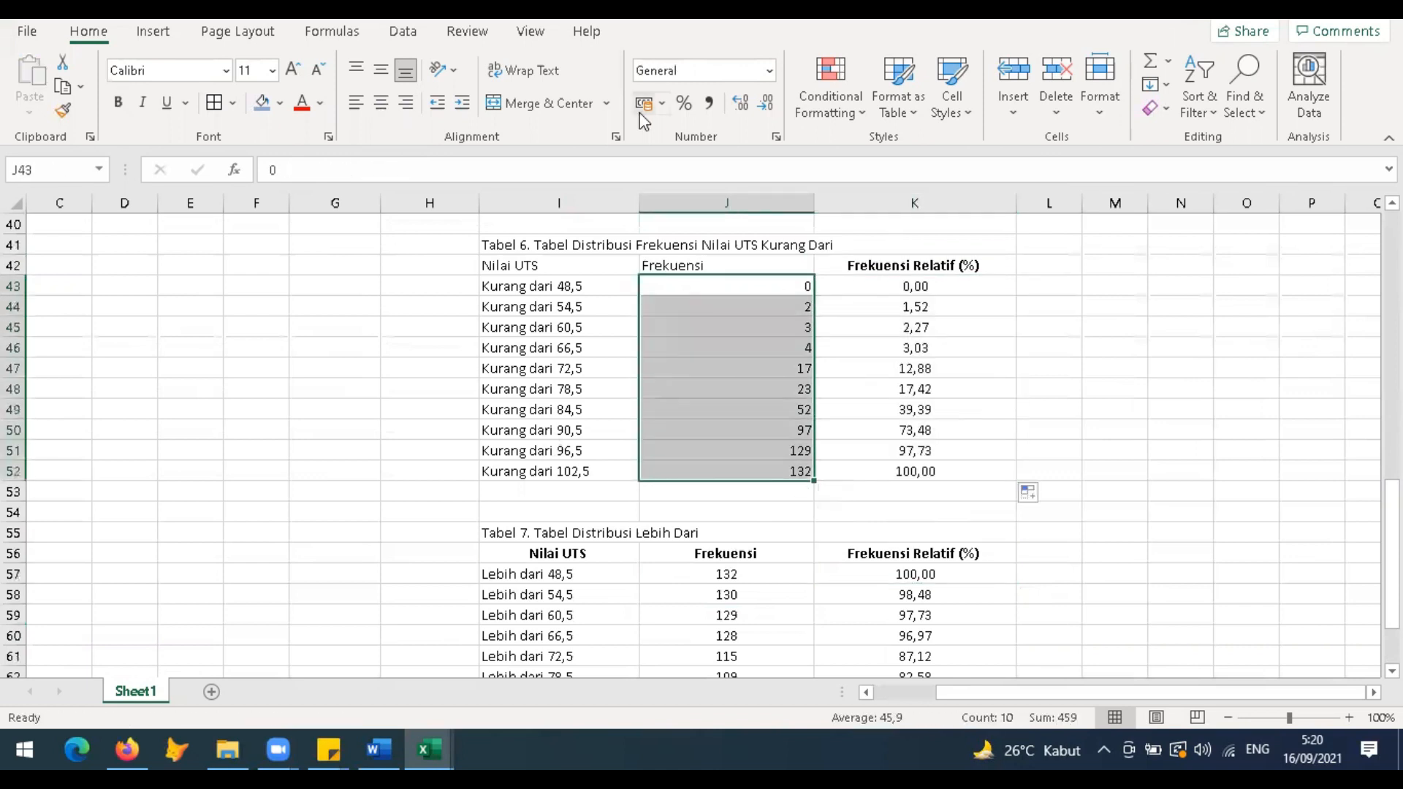
left_click(380, 107)
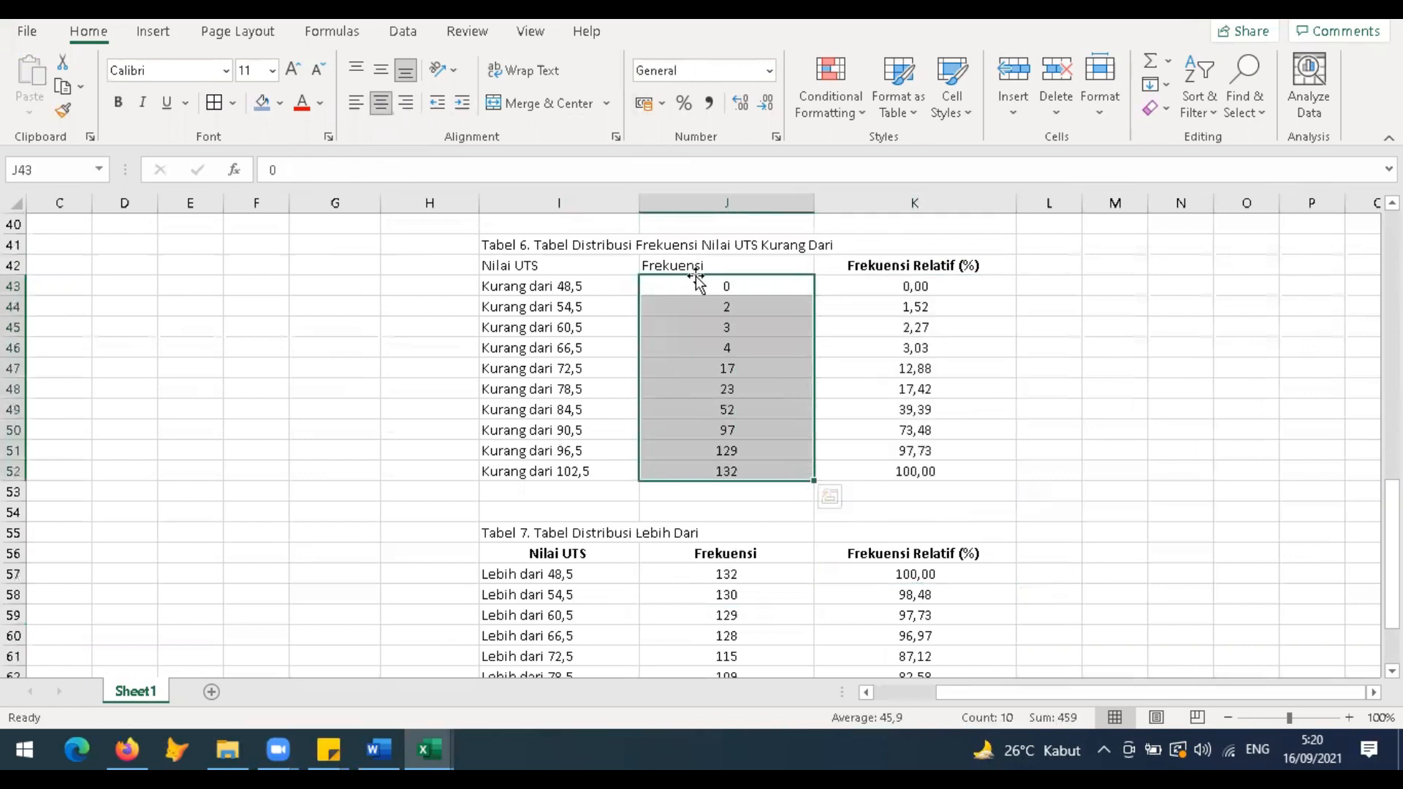
left_click(646, 263)
left_click_drag(604, 264, 686, 264)
key("ctrl+b")
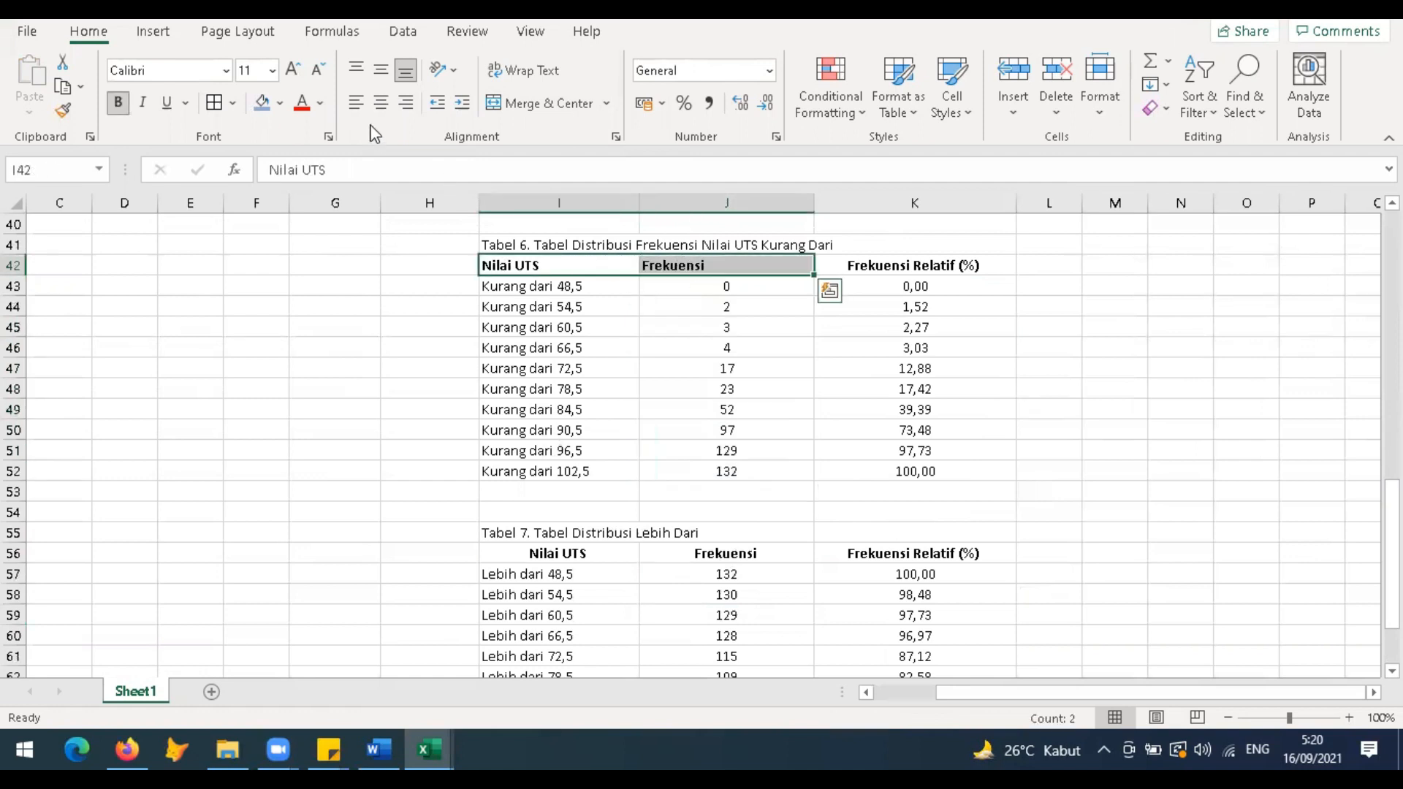
left_click(380, 102)
left_click(620, 452)
left_click(581, 493)
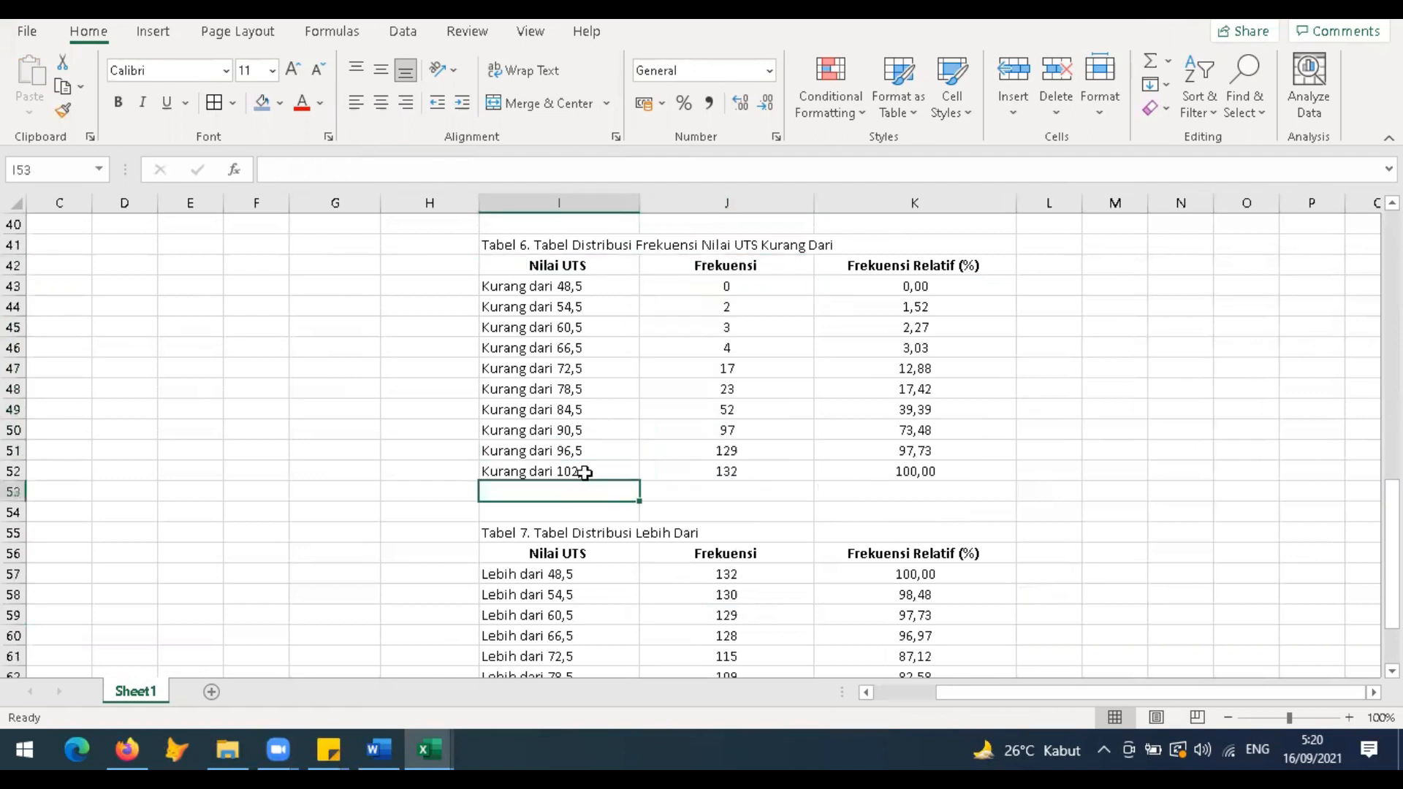
Step: Apply all borders to Tabel 6 (I42:K52) and Tabel 7 (I56:K66)
left_click_drag(564, 264, 953, 475)
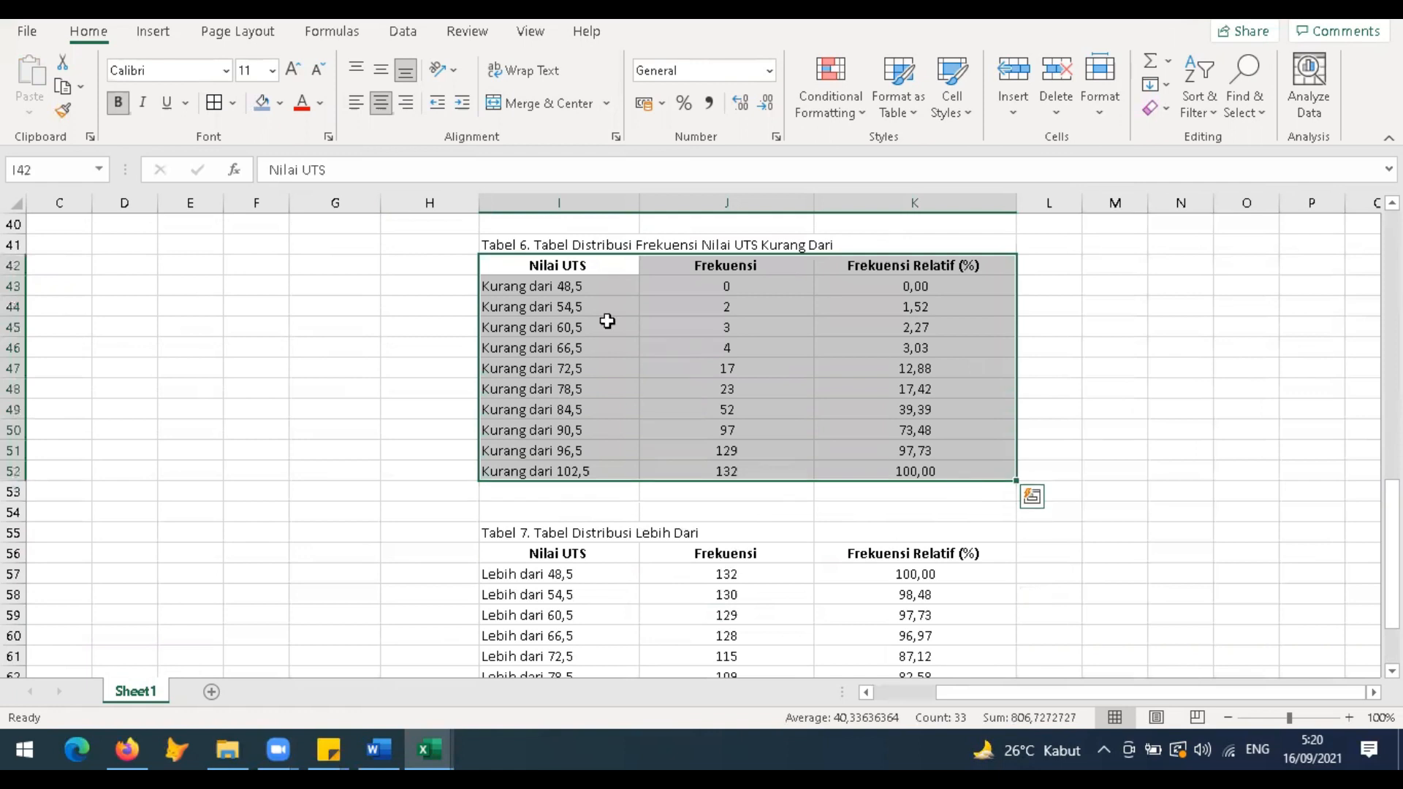
scroll(626, 366, "down", 2)
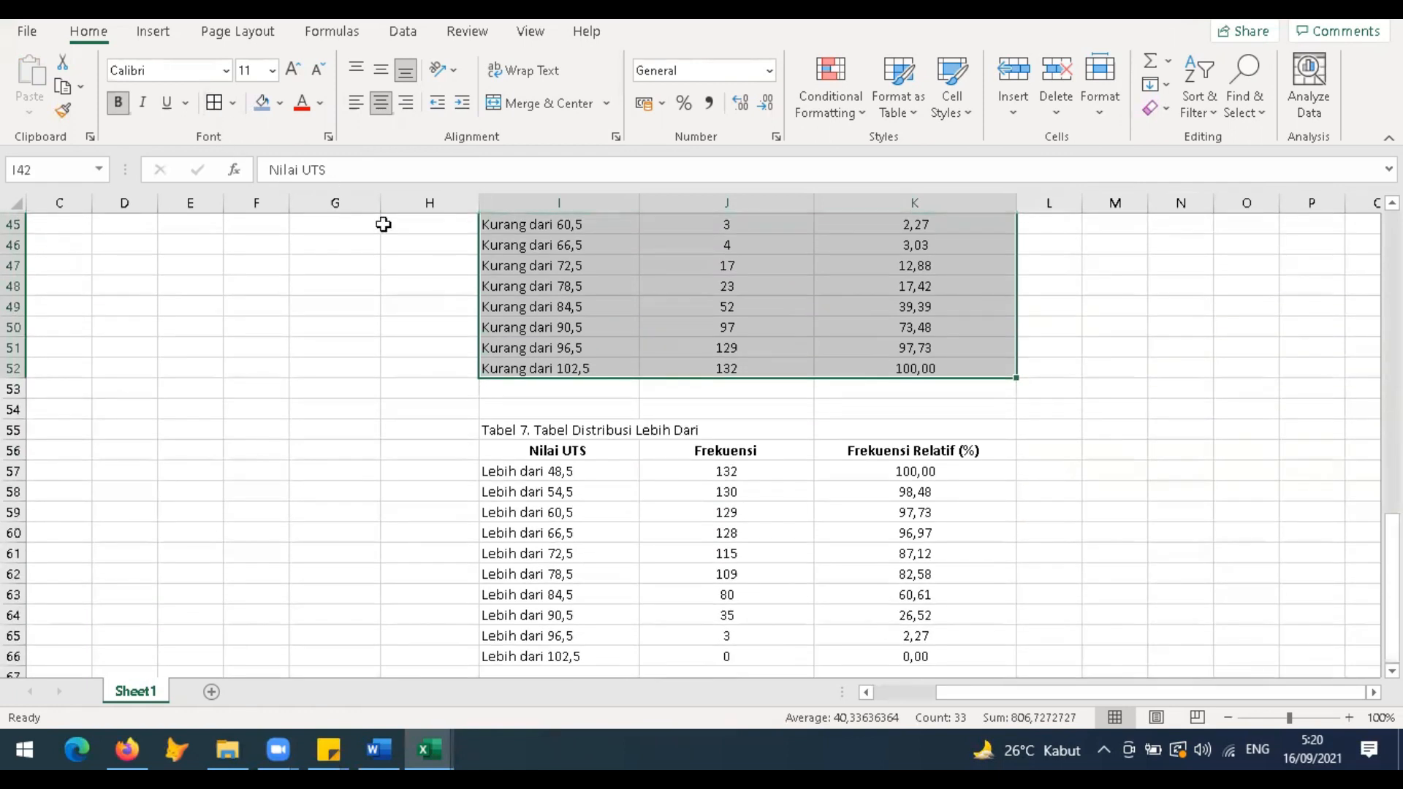
left_click(214, 102)
scroll(523, 370, "up", 5)
scroll(570, 368, "down", 5)
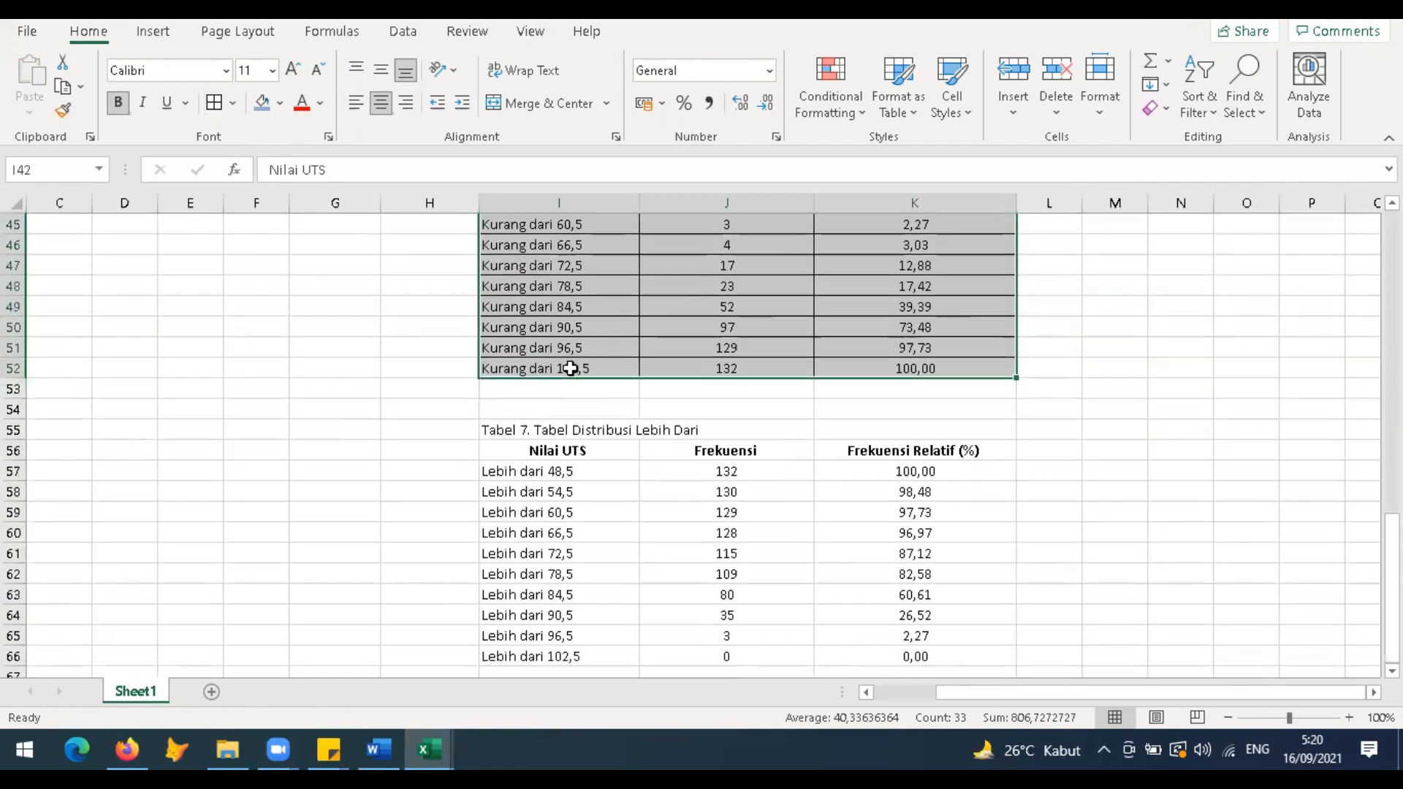
left_click_drag(585, 452, 913, 647)
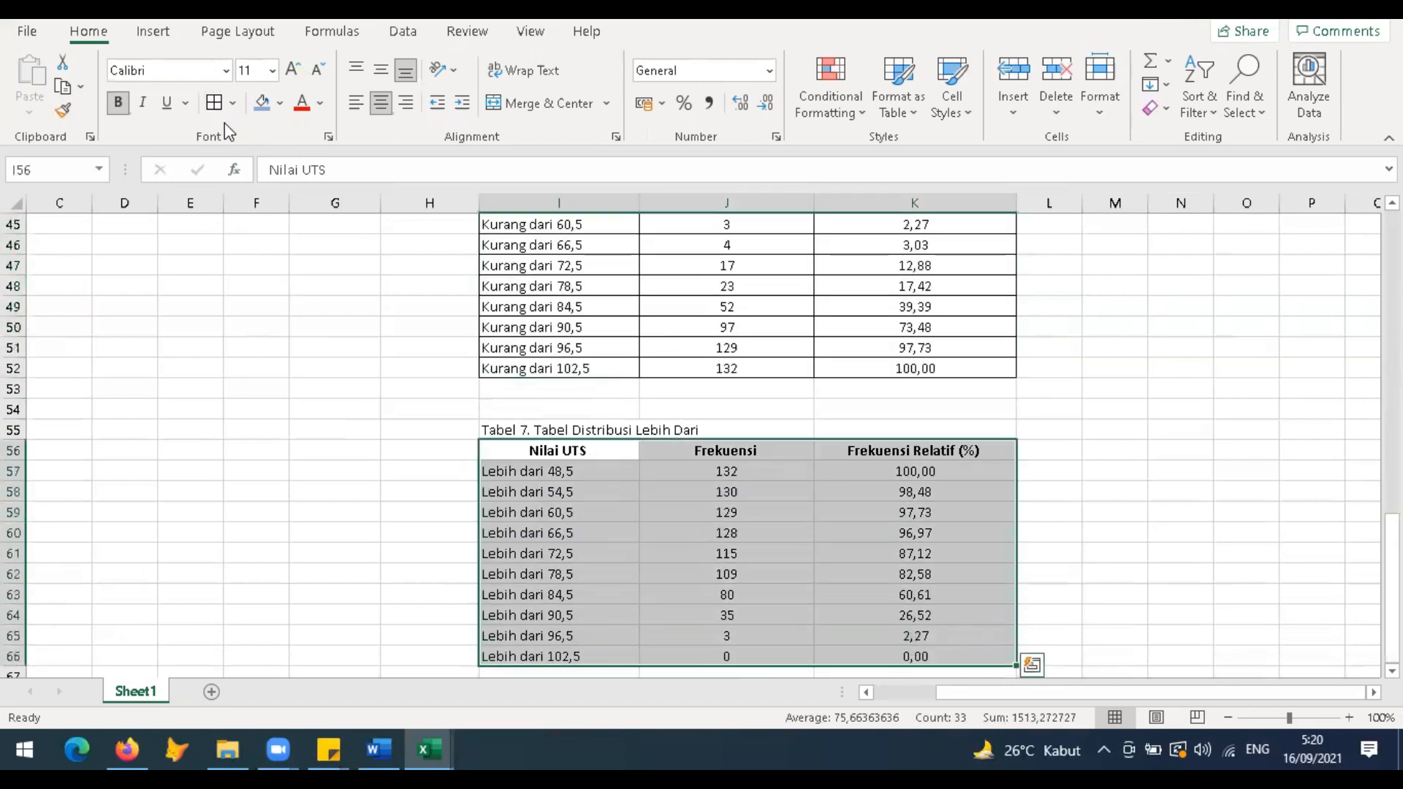
left_click(214, 103)
Step: Enter the source note "Sumber: data diolah" in I53 below Tabel 6
left_click(546, 389)
type("Sumb")
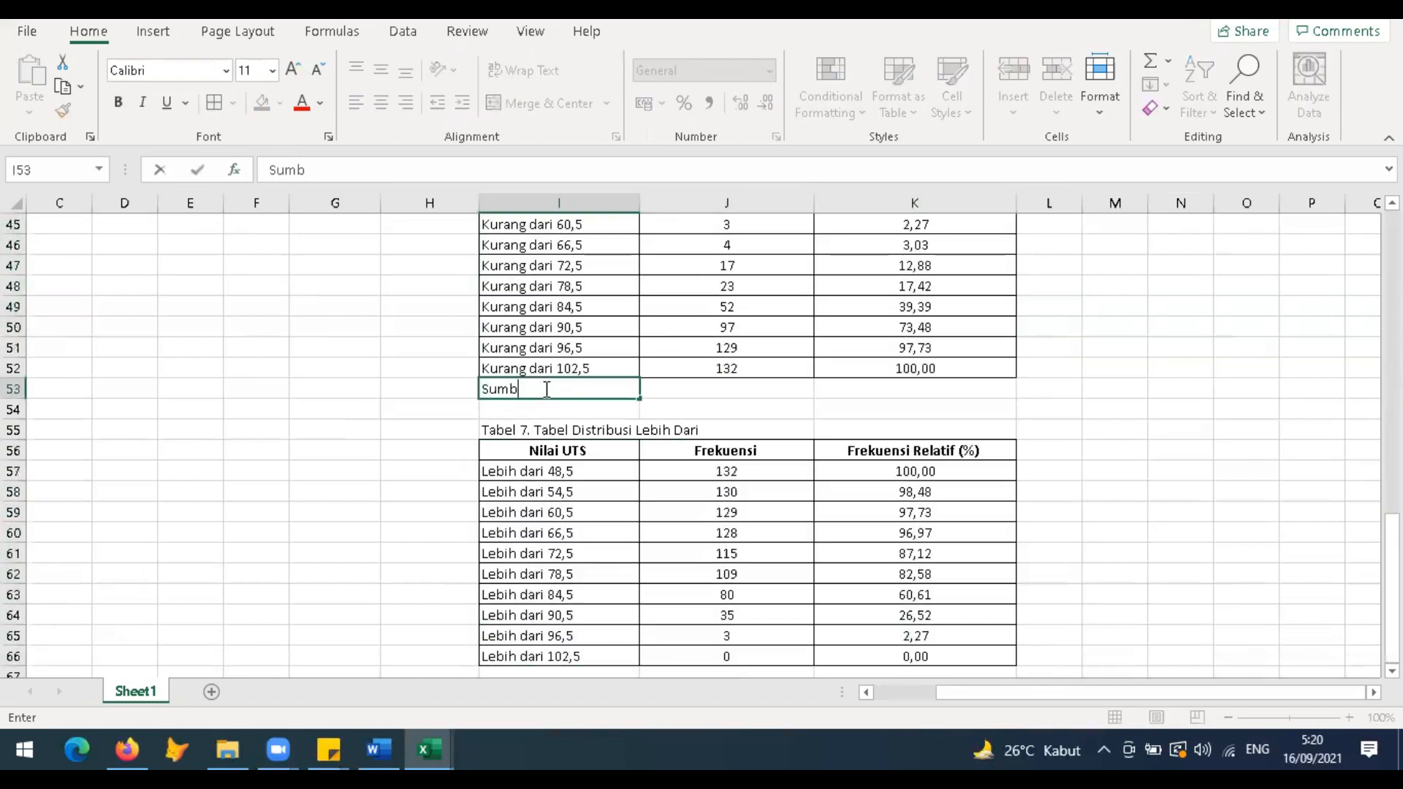
type("er: data dio")
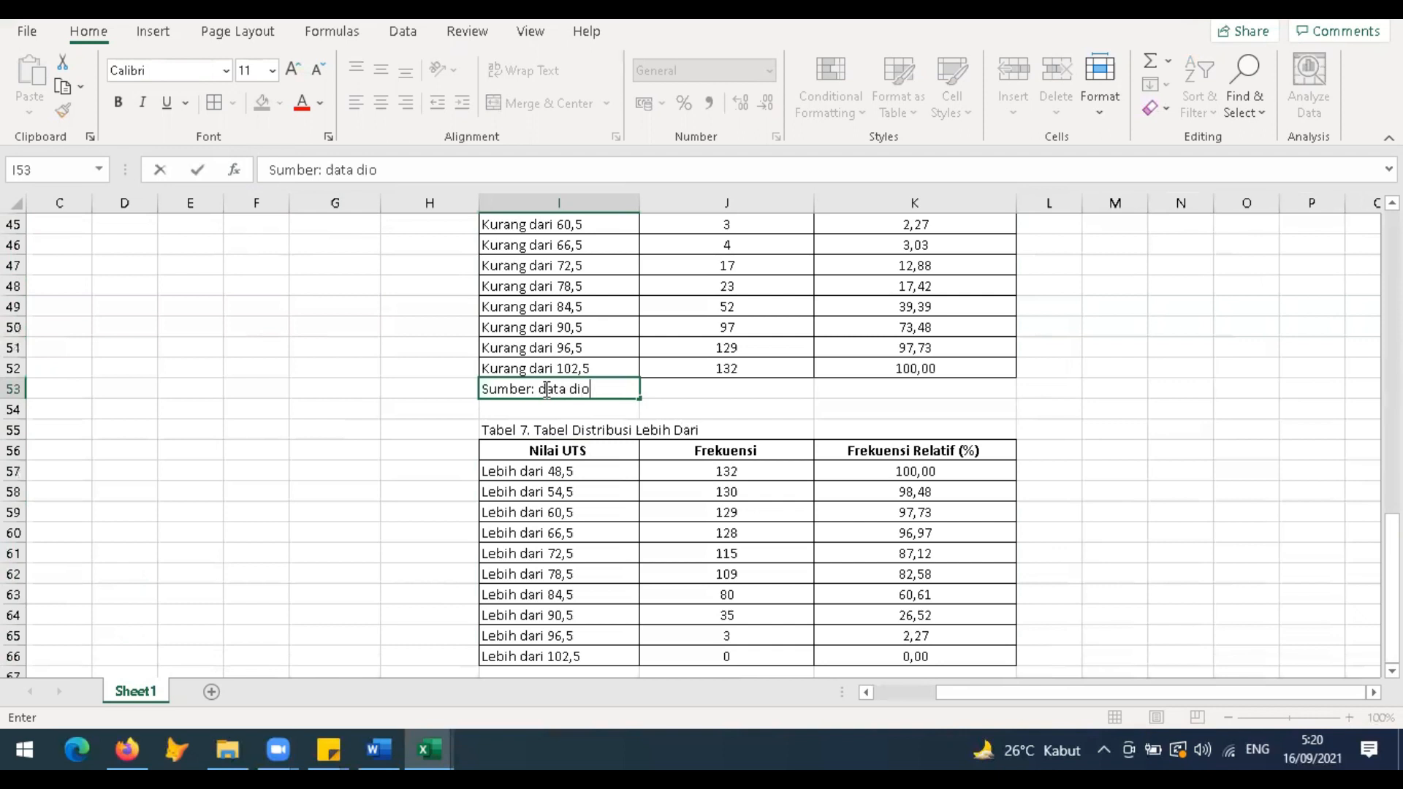
type("lah")
key("Return")
Step: Copy the source note from I53 to I67 below Tabel 7
left_click(538, 388)
key("ctrl+c")
scroll(661, 519, "down", 3)
left_click(577, 494)
key("ctrl+v")
left_click(489, 468)
key("Escape")
Step: Change the title in I55 to "Tabel 7. Tabel Distribusi Frekuensi Nilai UTS Lebih Dari"
scroll(489, 467, "up", 3)
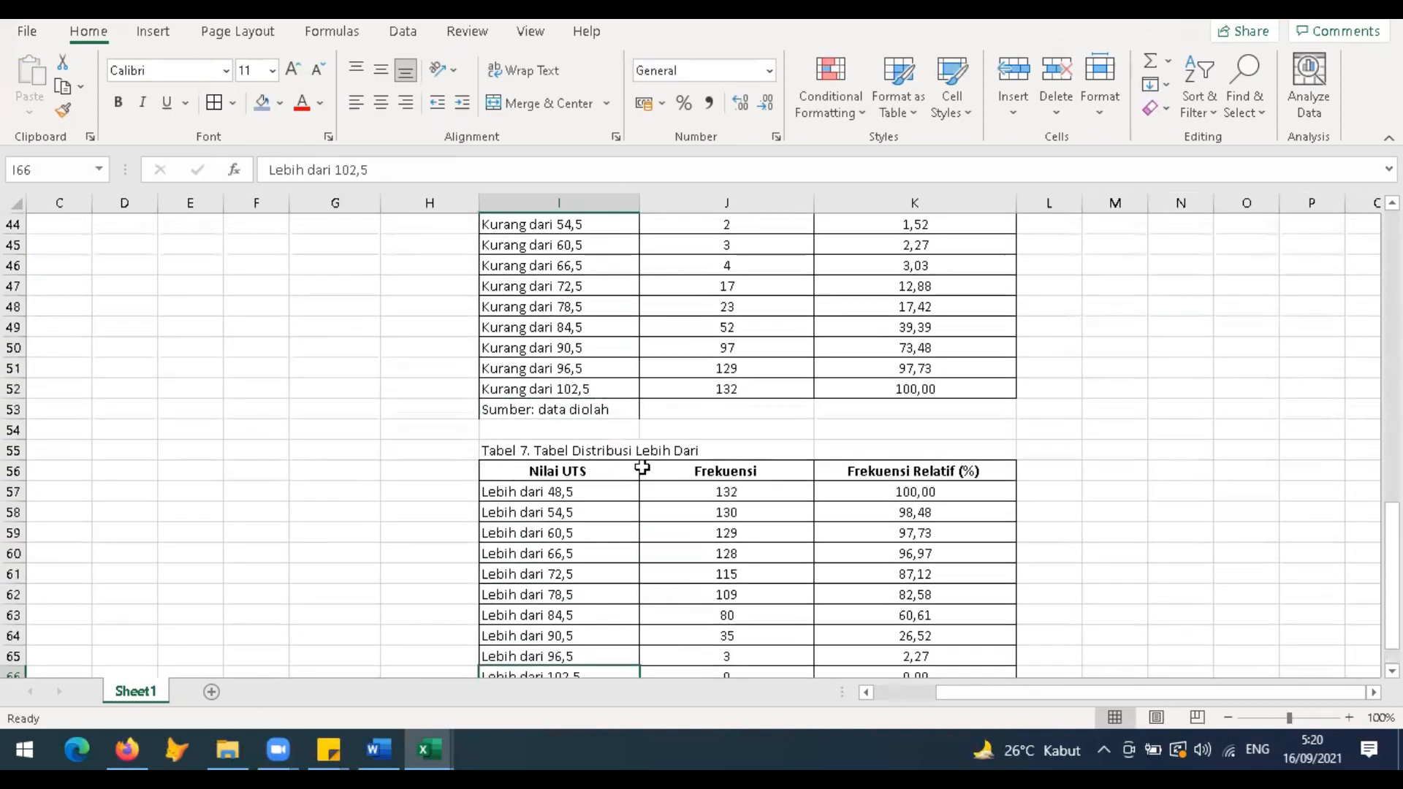
left_click(575, 450)
scroll(575, 450, "up", 3)
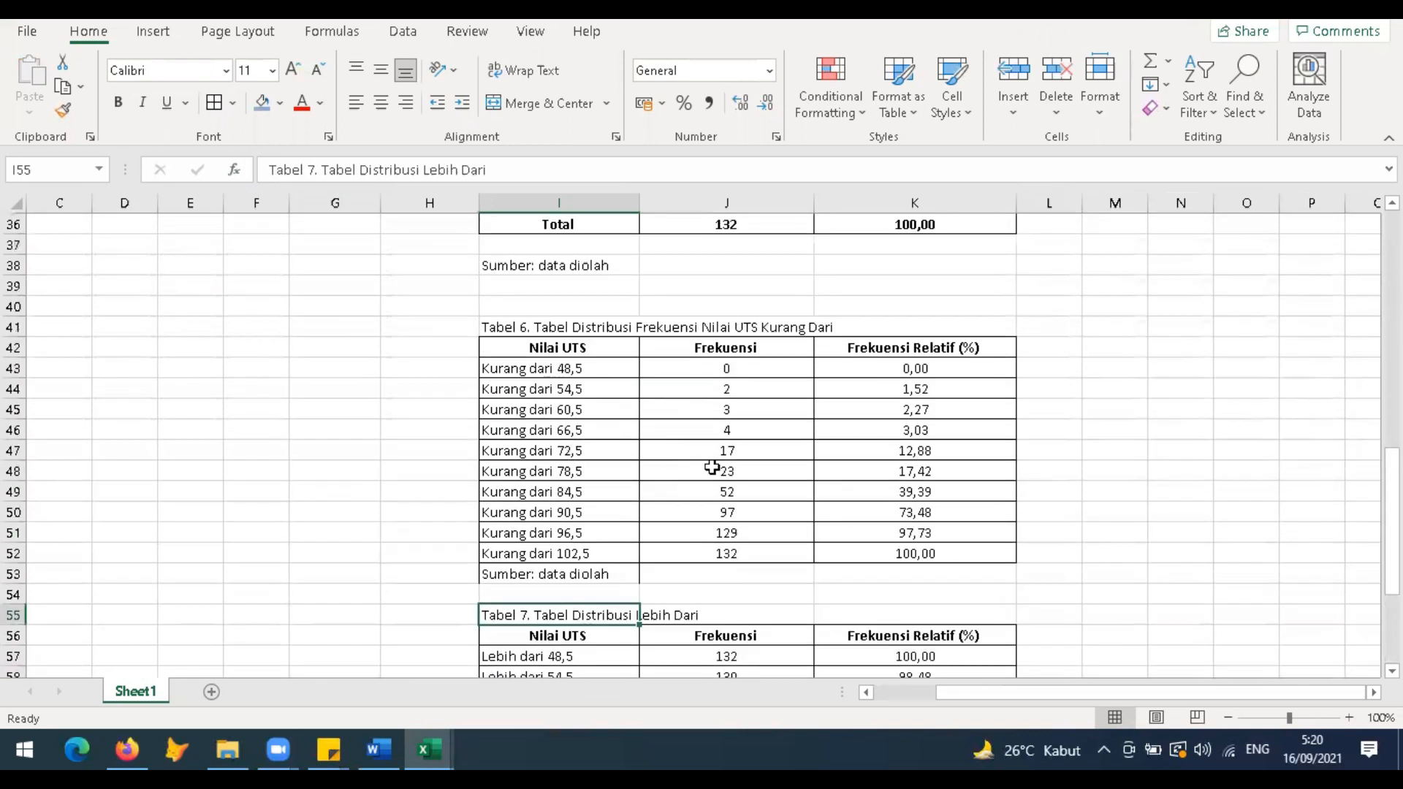
left_click(429, 169)
type("Frekuen")
type("si Nilai UTS")
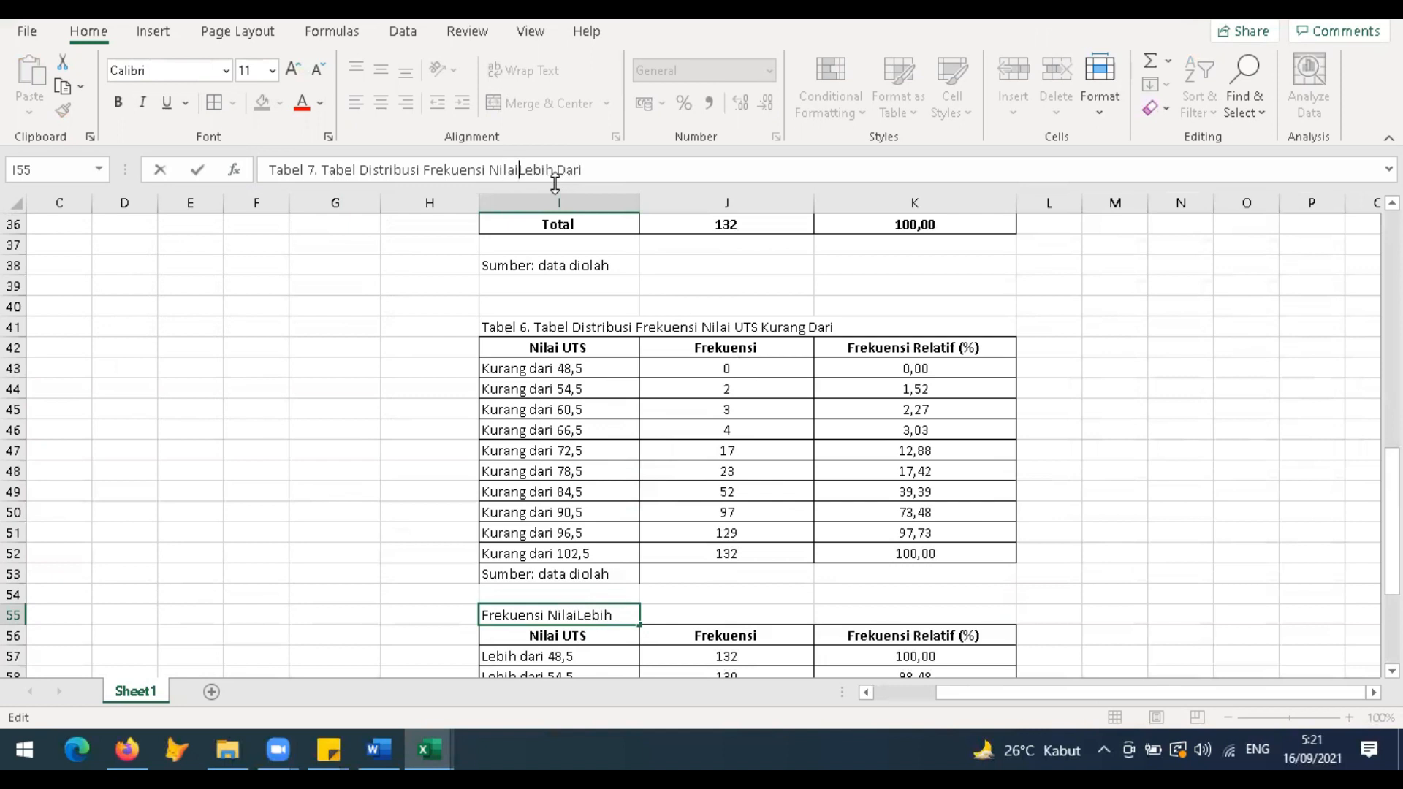
key("Return")
key("Up")
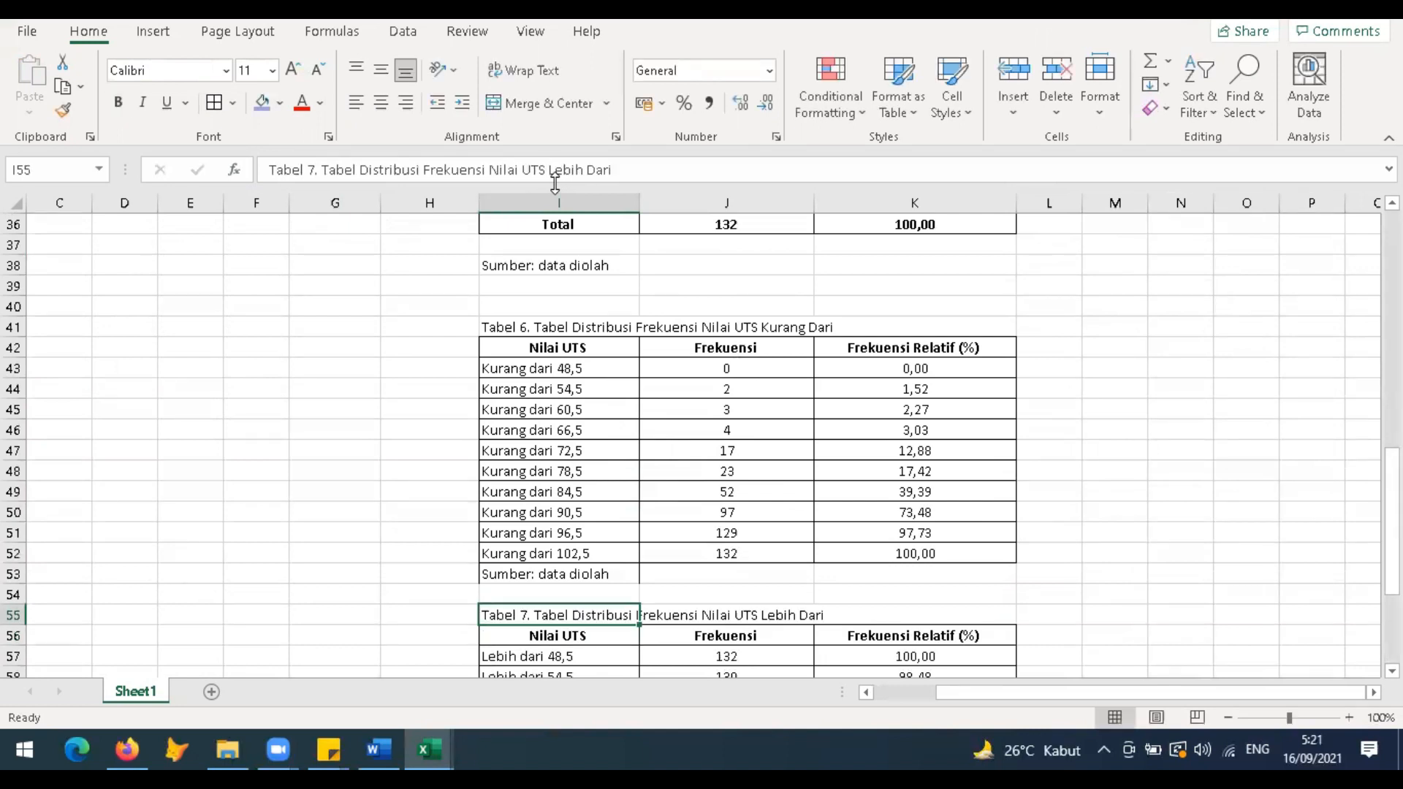
Step: Review the finished distribution tables and compare the 90,5 rows of Tabel 6 and Tabel 7
scroll(666, 394, "up", 8)
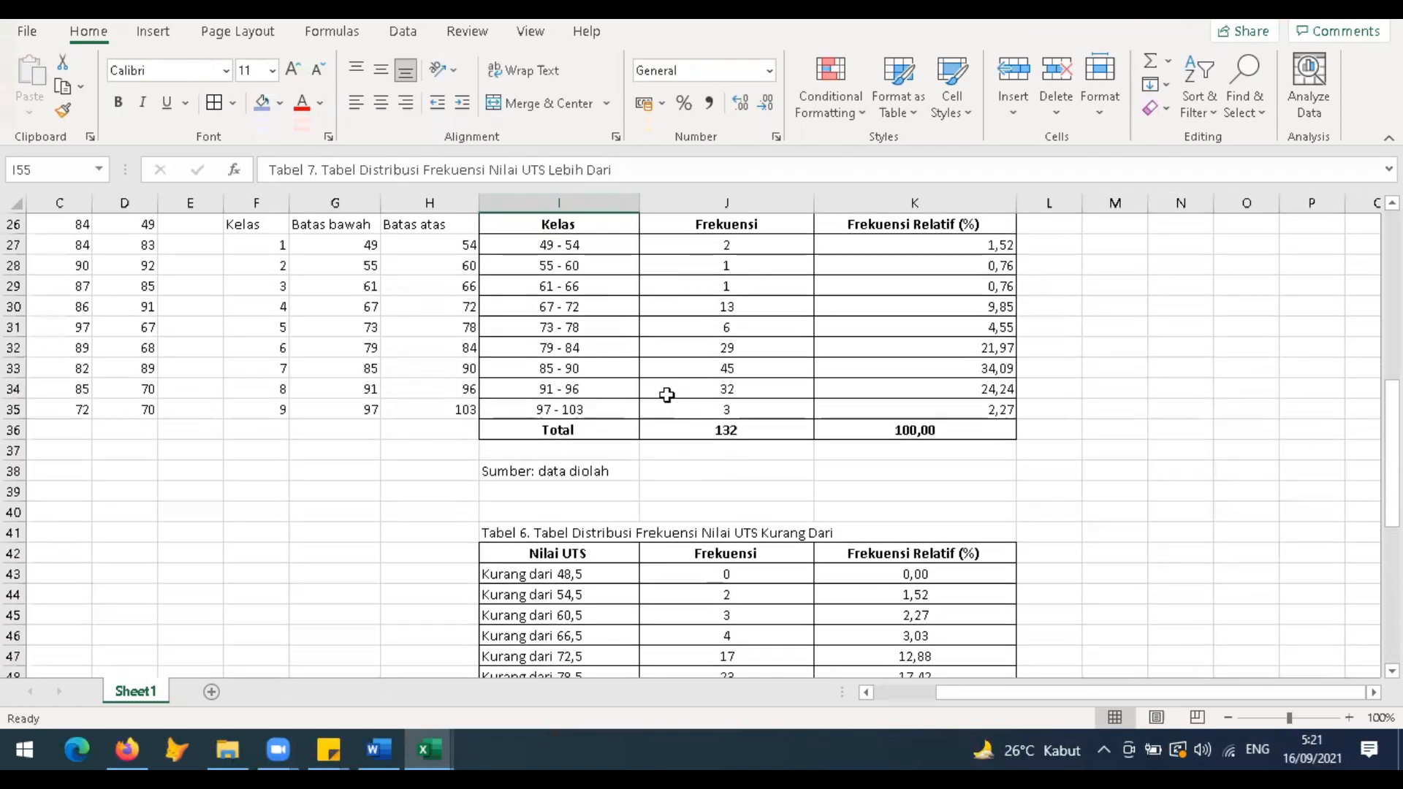
scroll(666, 394, "up", 4)
scroll(666, 394, "down", 14)
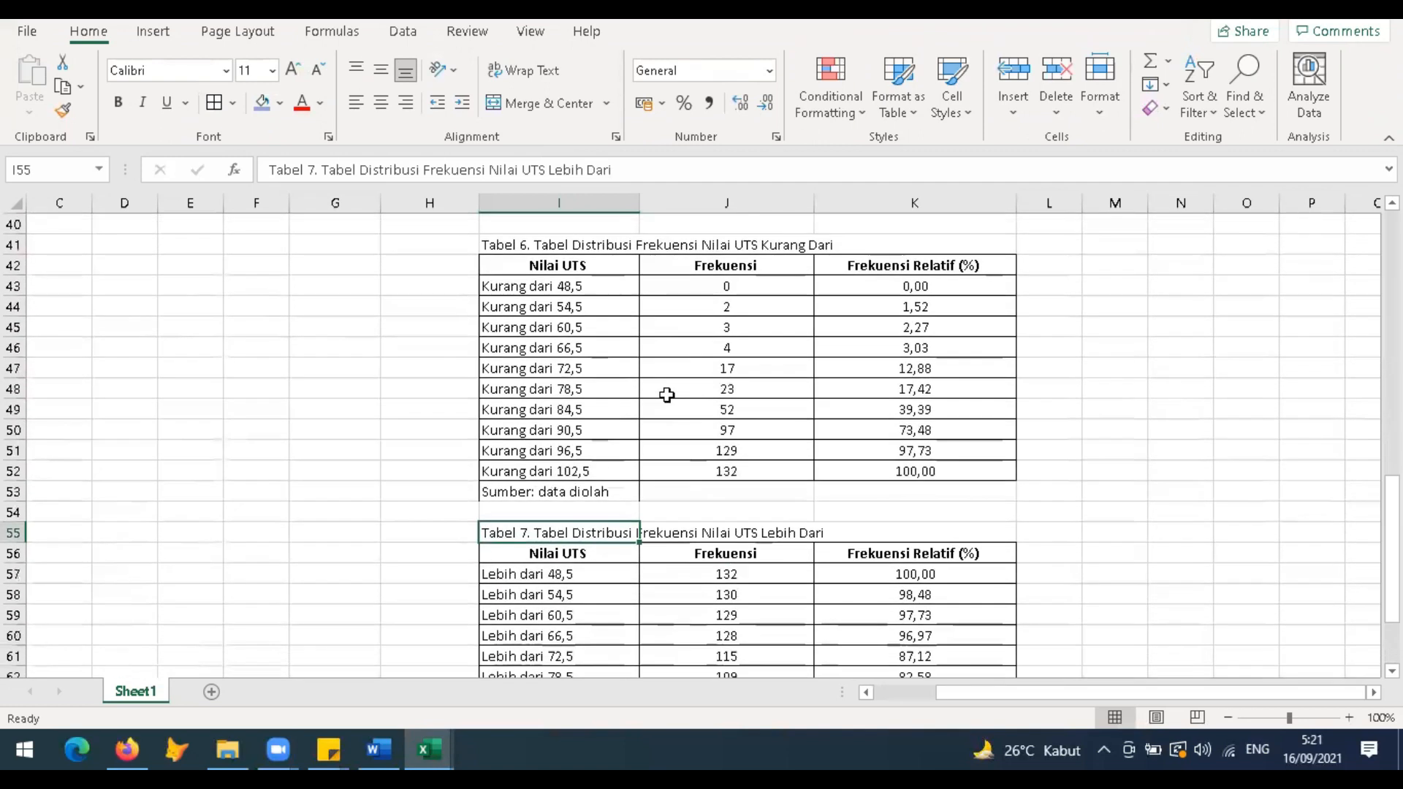
scroll(666, 395, "up", 1)
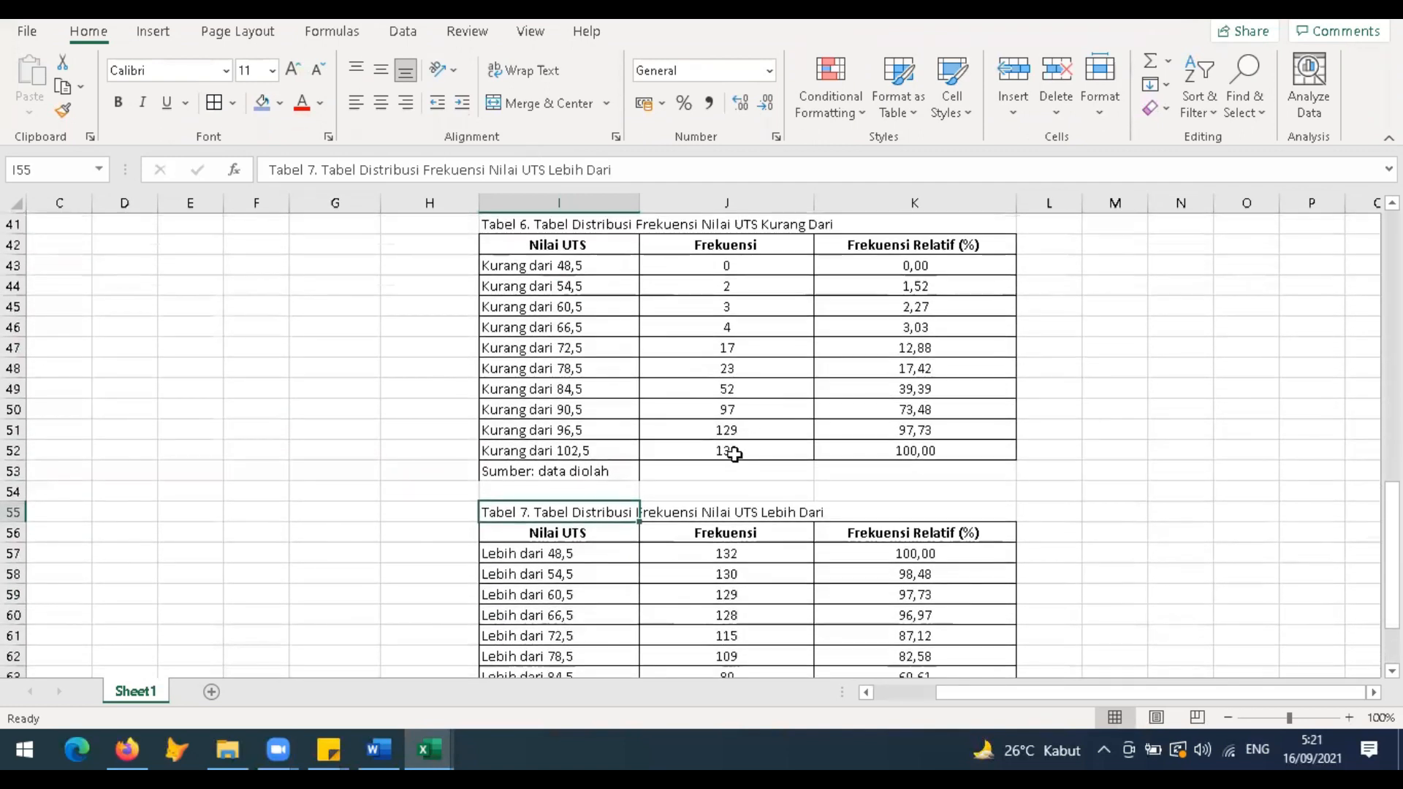
left_click(572, 403)
scroll(960, 415, "down", 2)
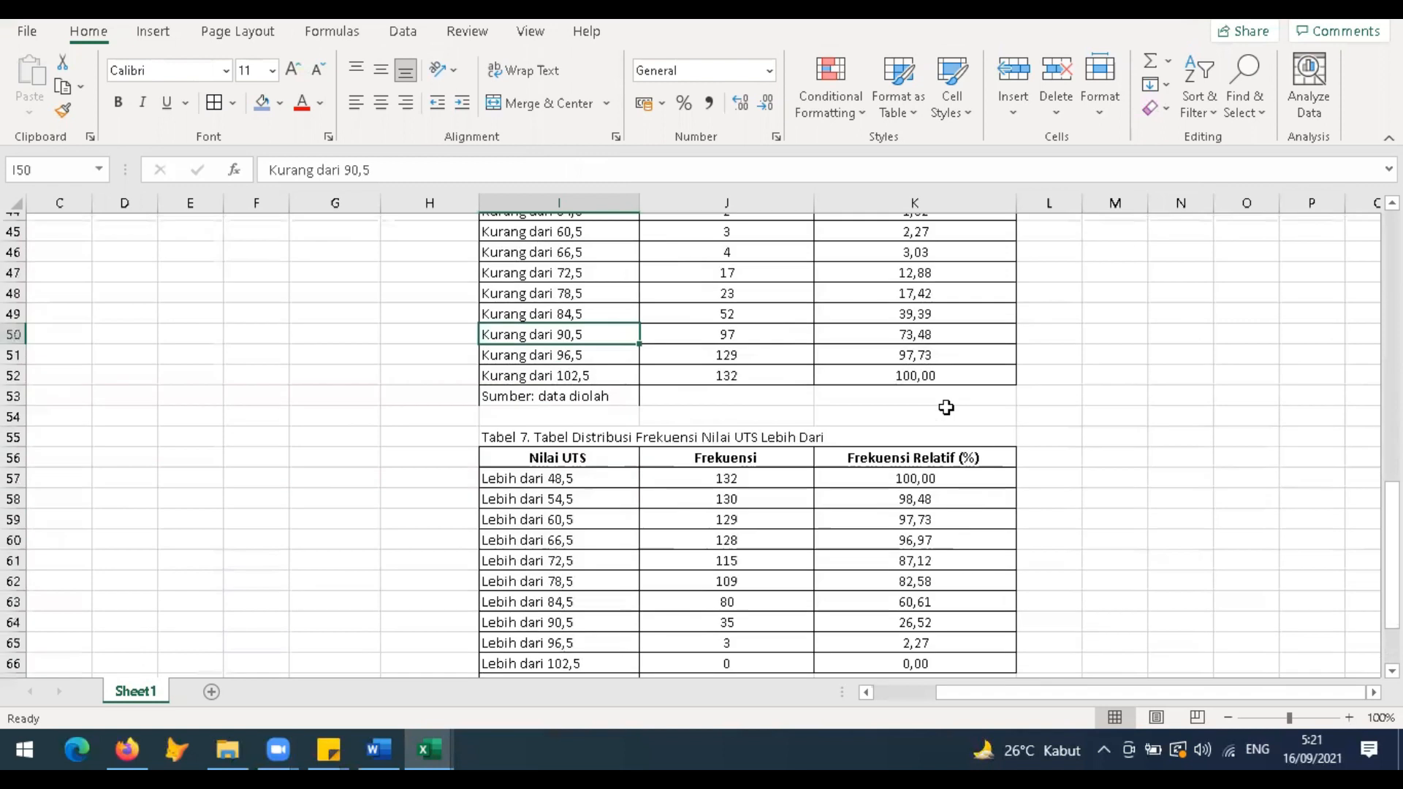
left_click(578, 598)
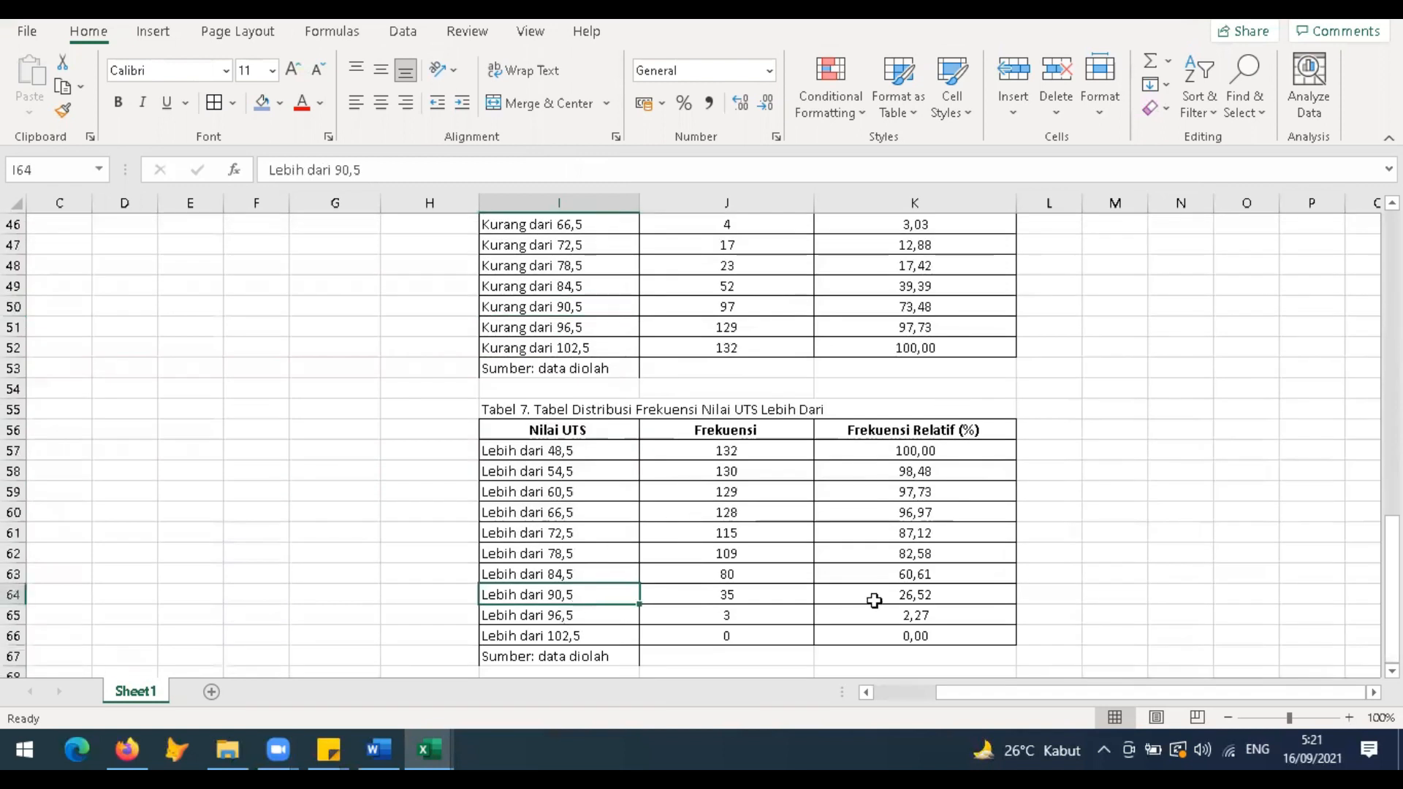
left_click(917, 599)
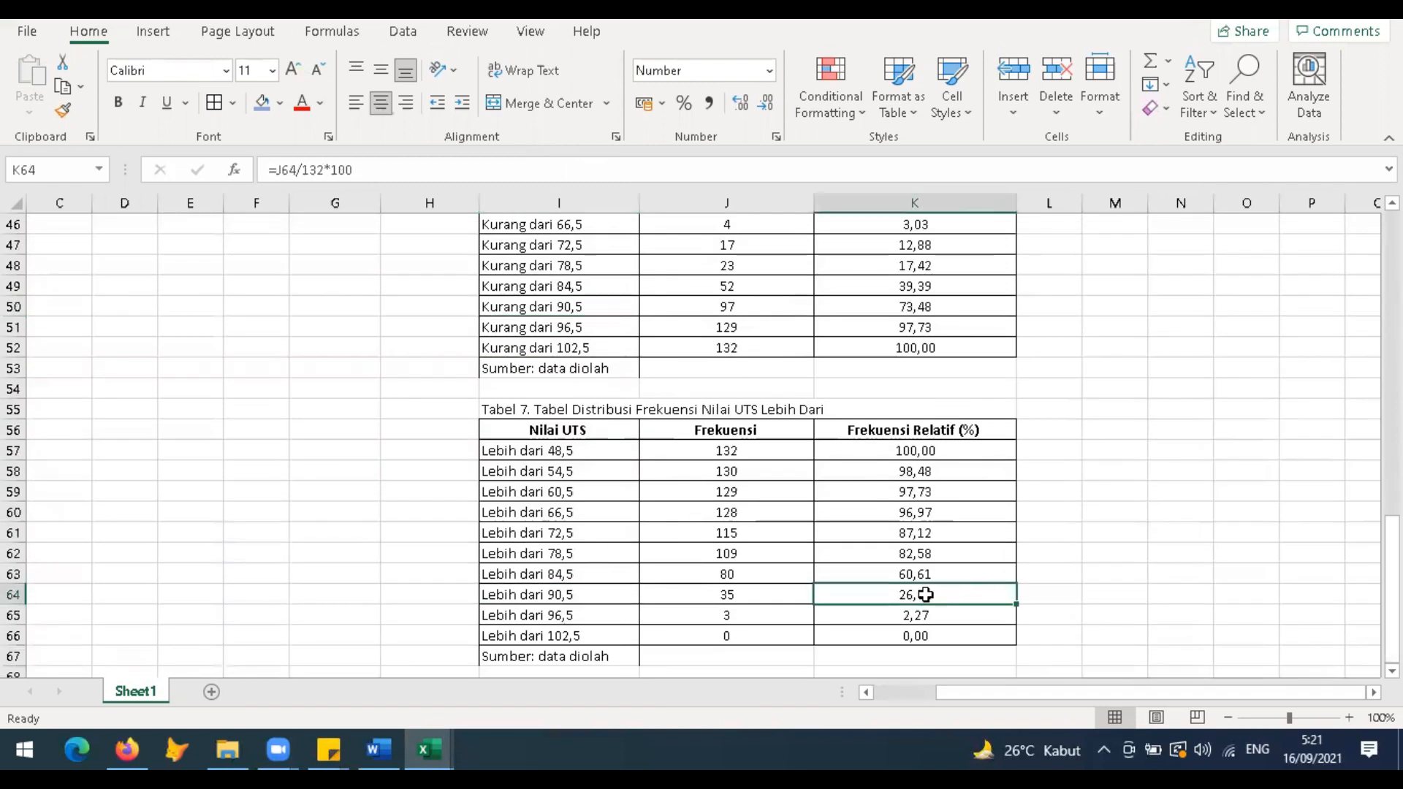
left_click(932, 303)
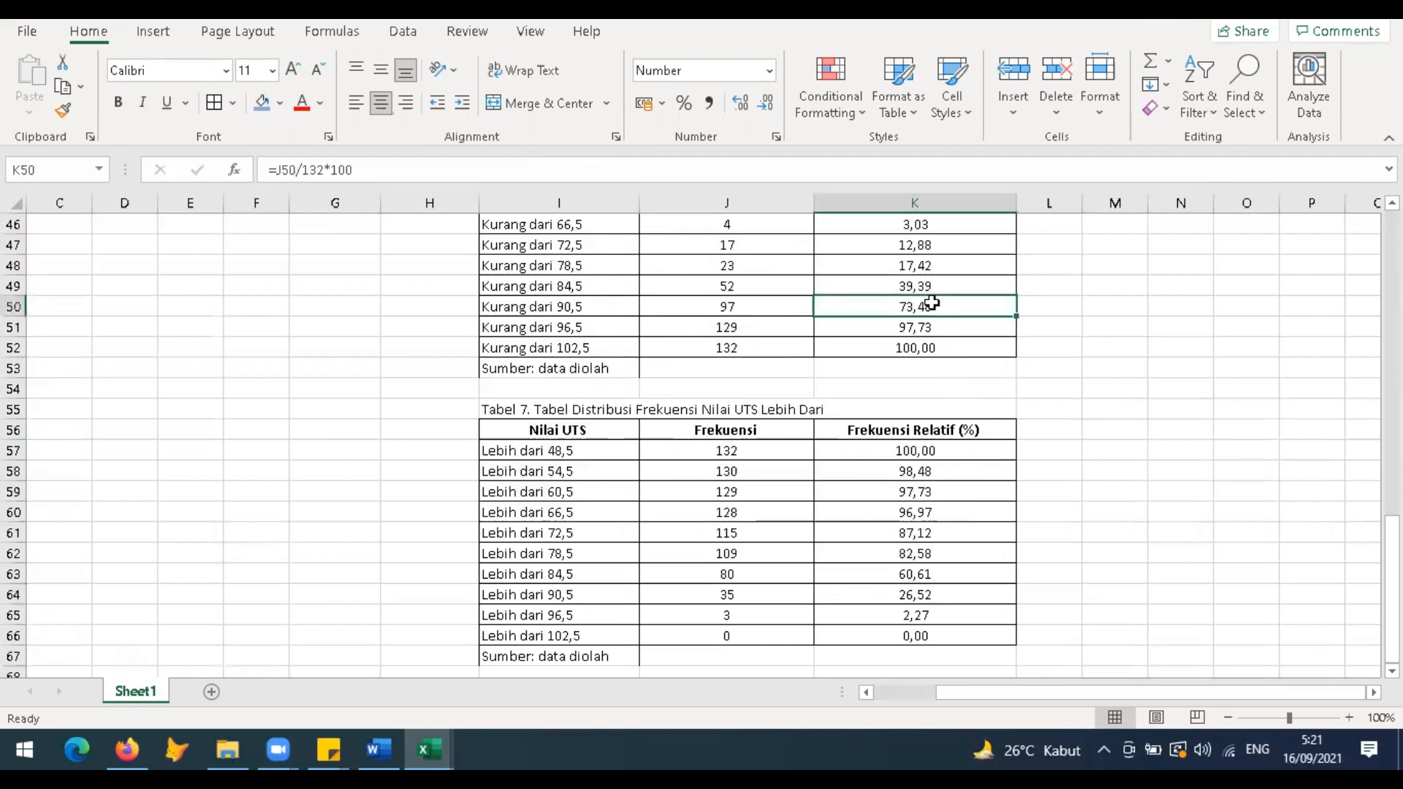